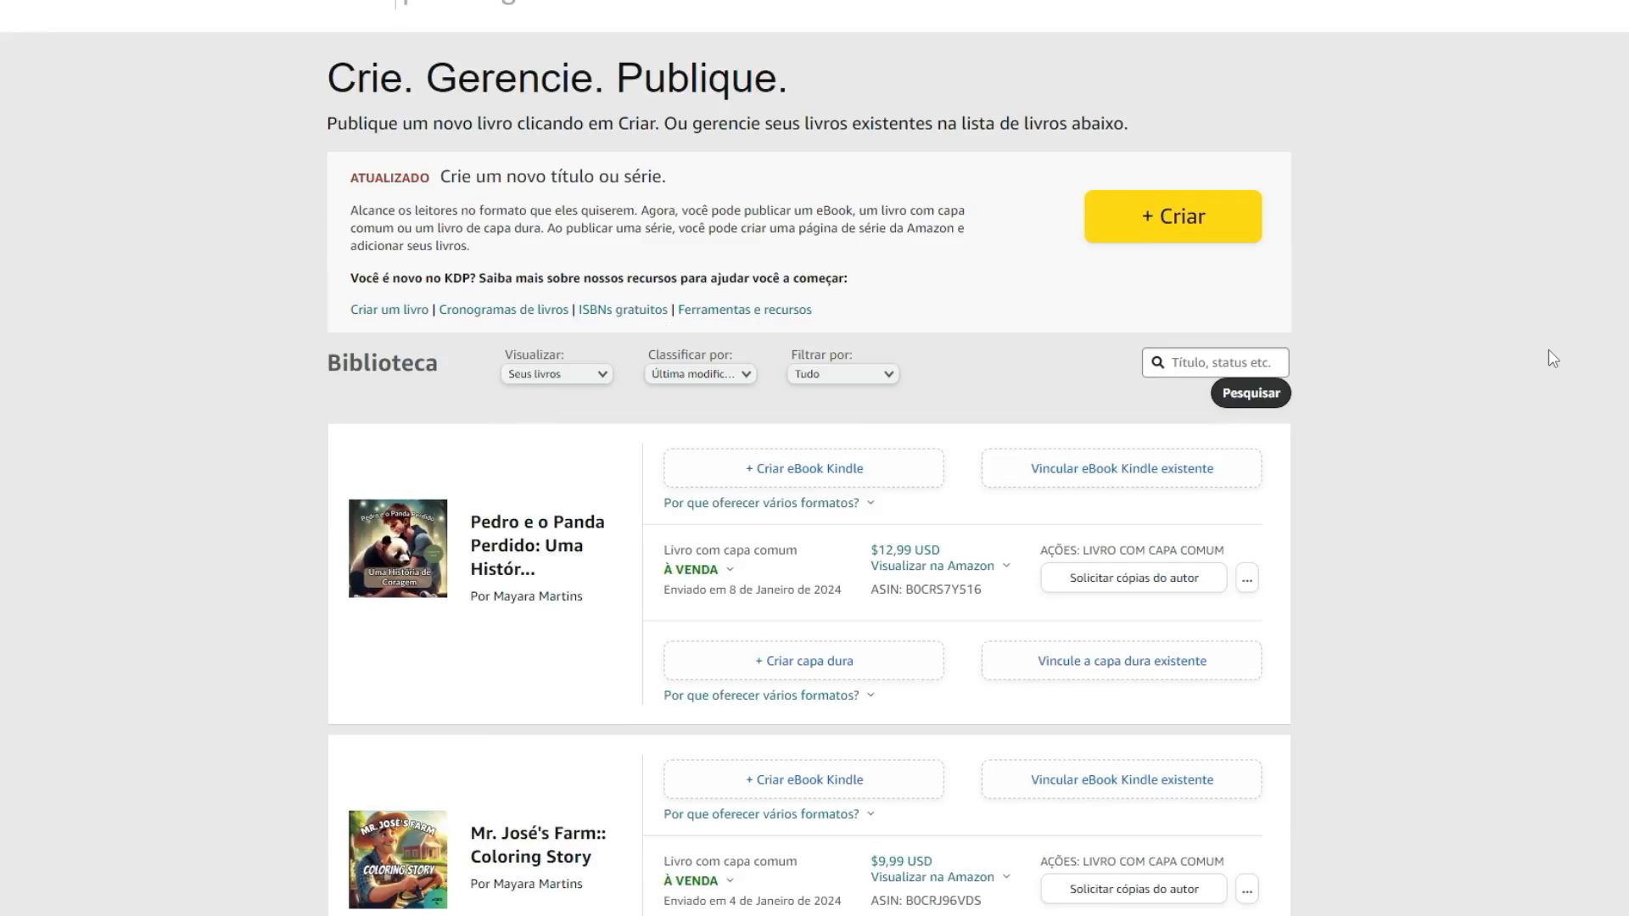
Step: Look through the published children's books in the Kindle Direct Publishing library
scroll(1549, 350, down, 6)
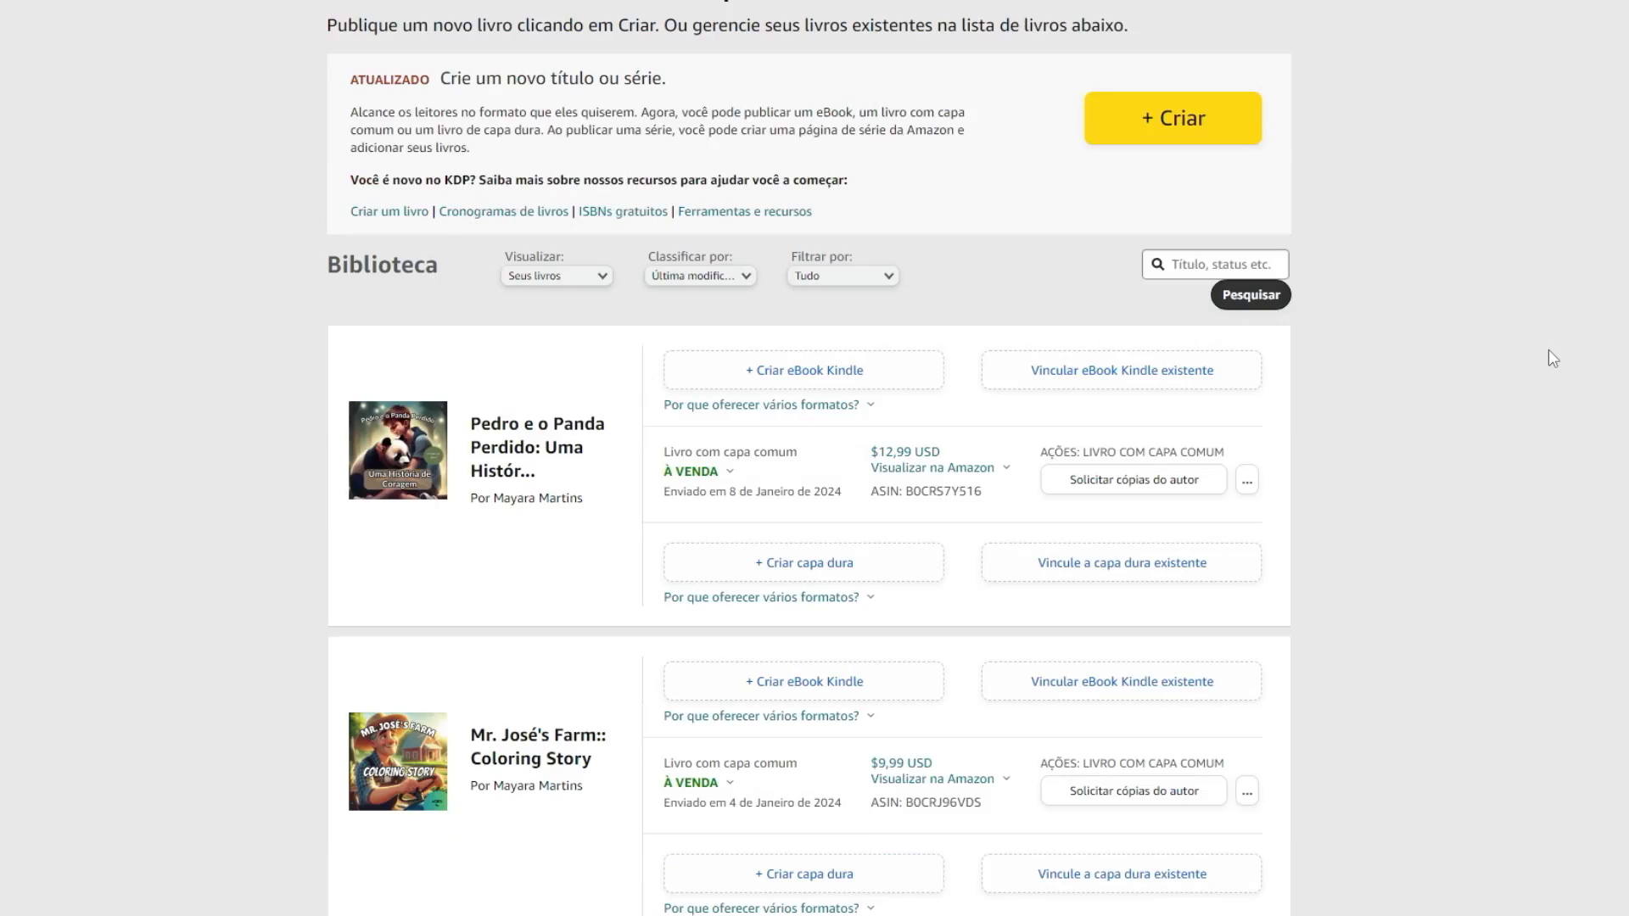
scroll(1548, 351, down, 5)
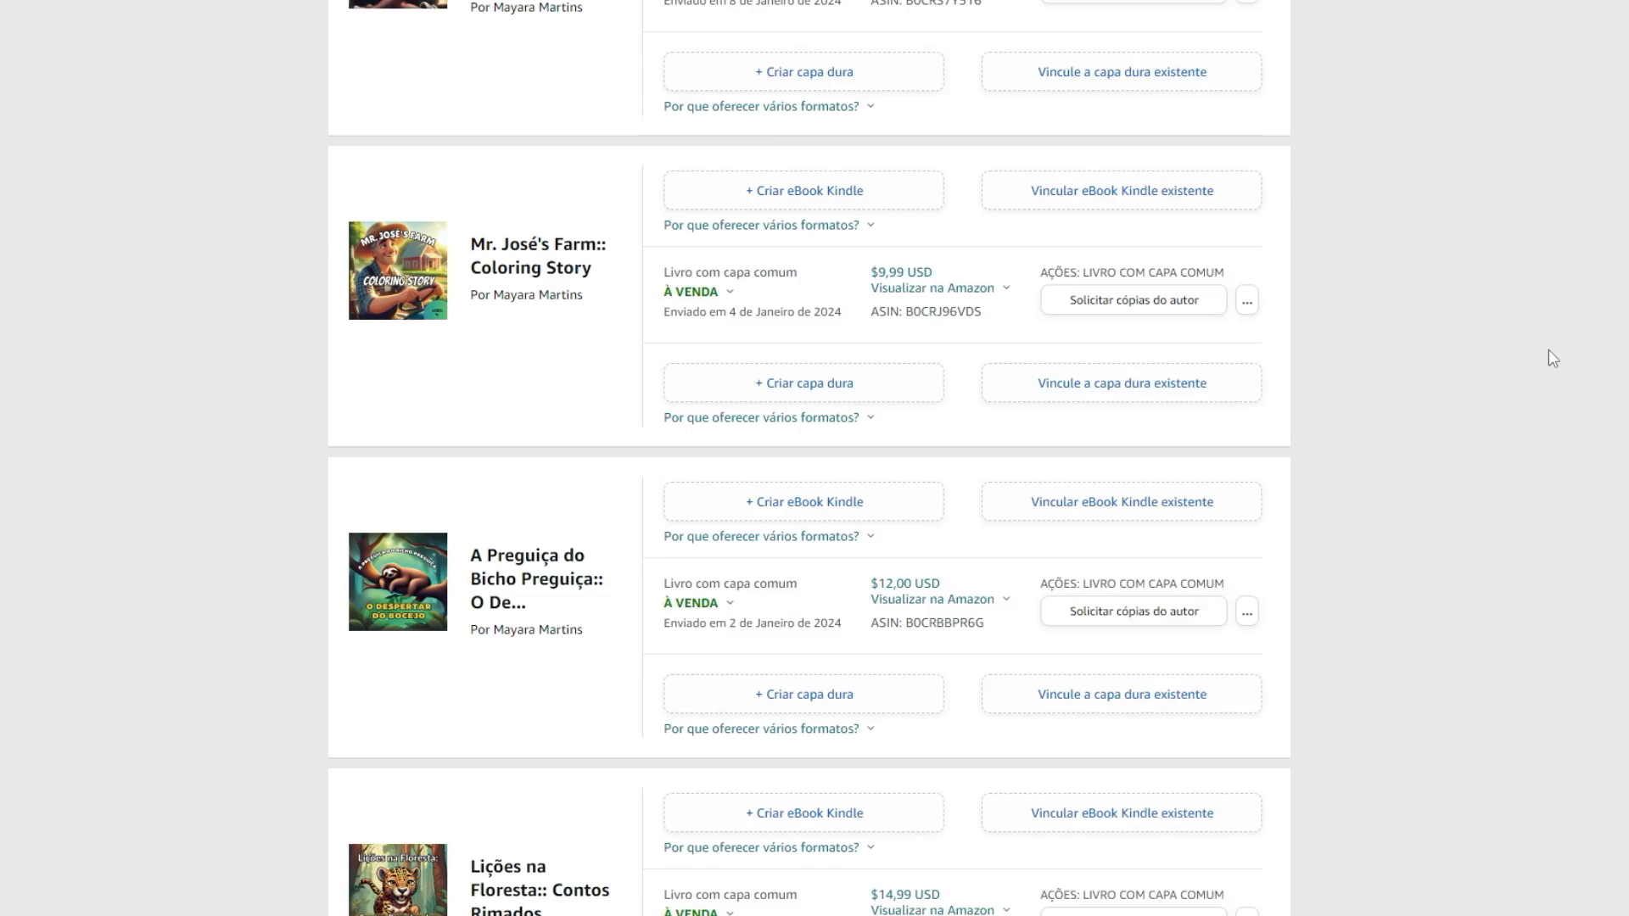
scroll(1551, 357, down, 5)
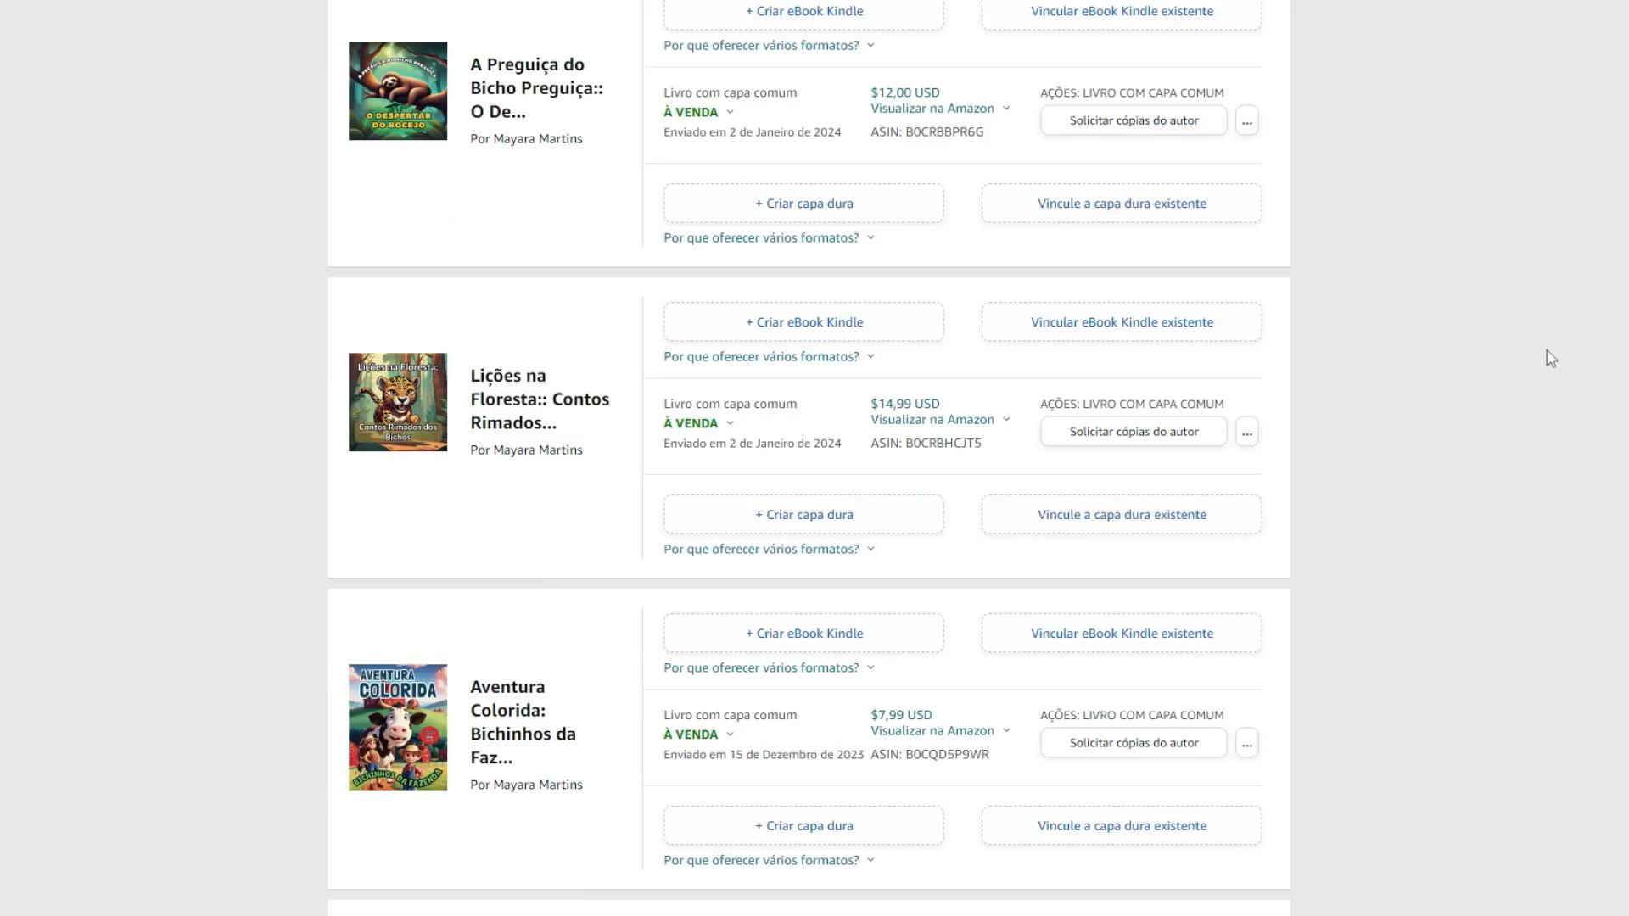
scroll(1550, 358, down, 1)
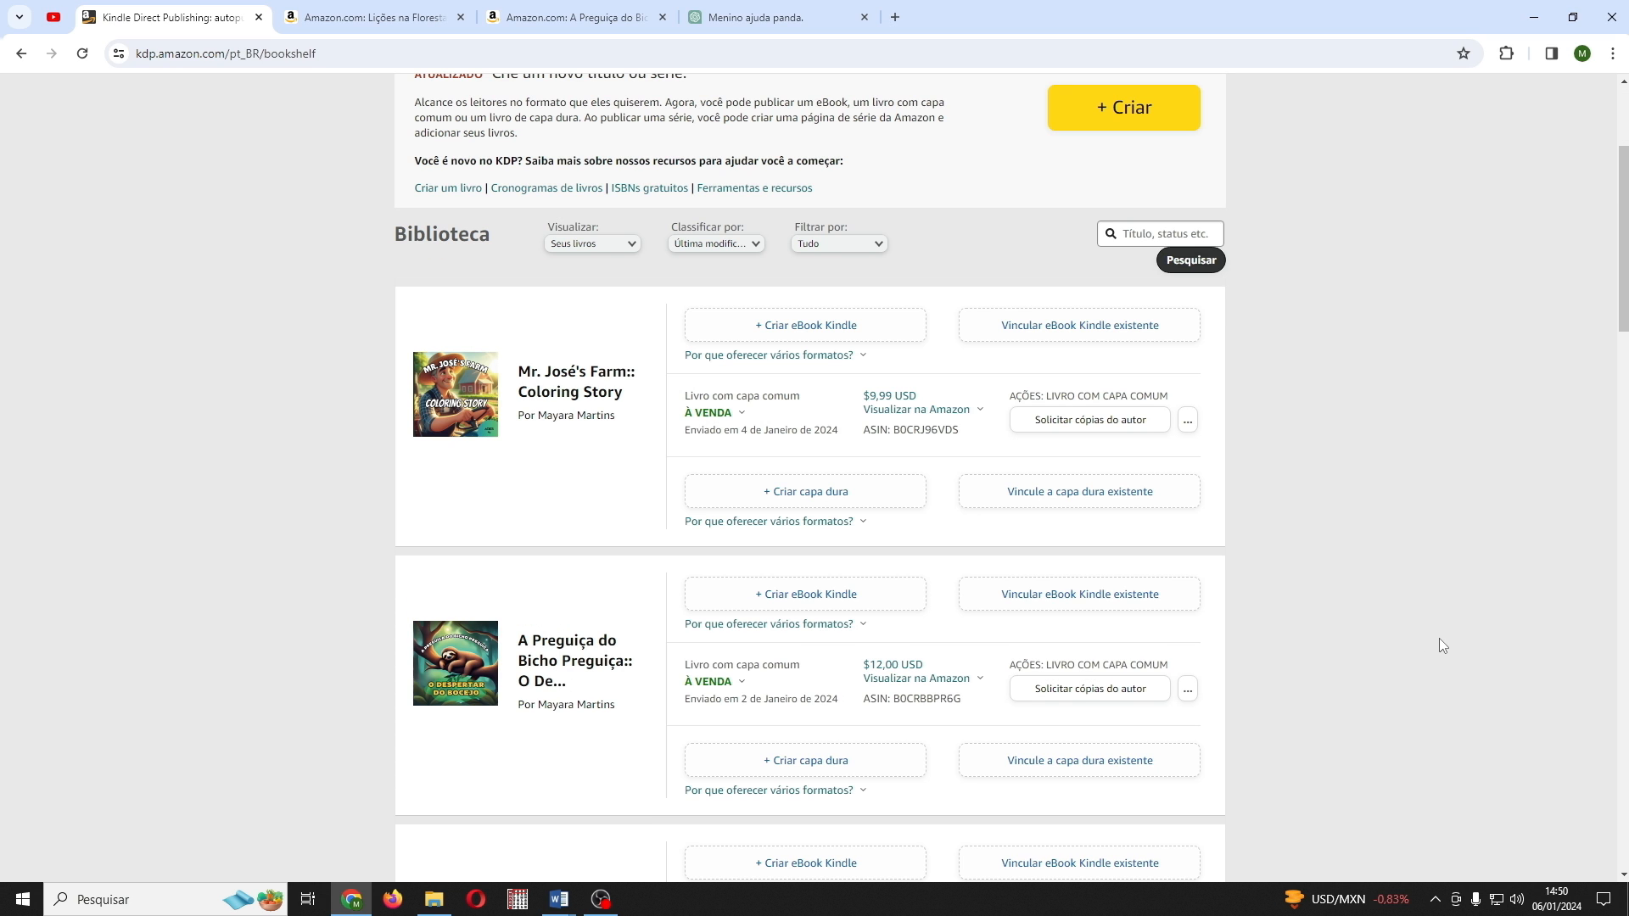
scroll(1442, 645, down, 3)
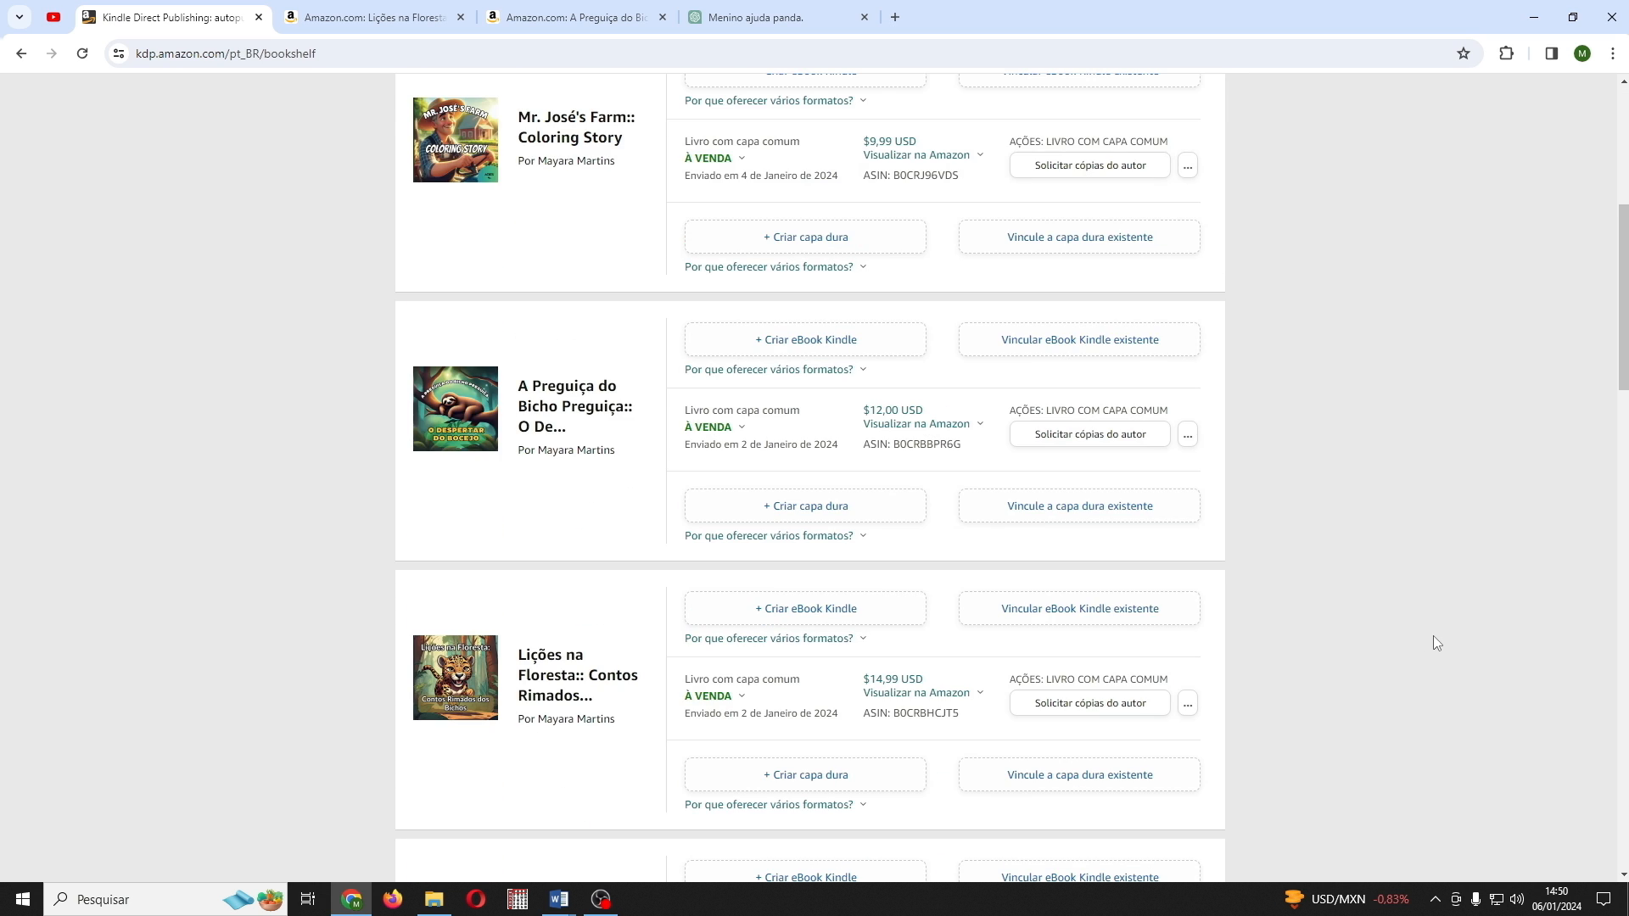
Step: Check the sale status of "A Preguiça do Bicho Preguiça" and view the Amazon pages of that book and "Lições na Floresta"
click(721, 428)
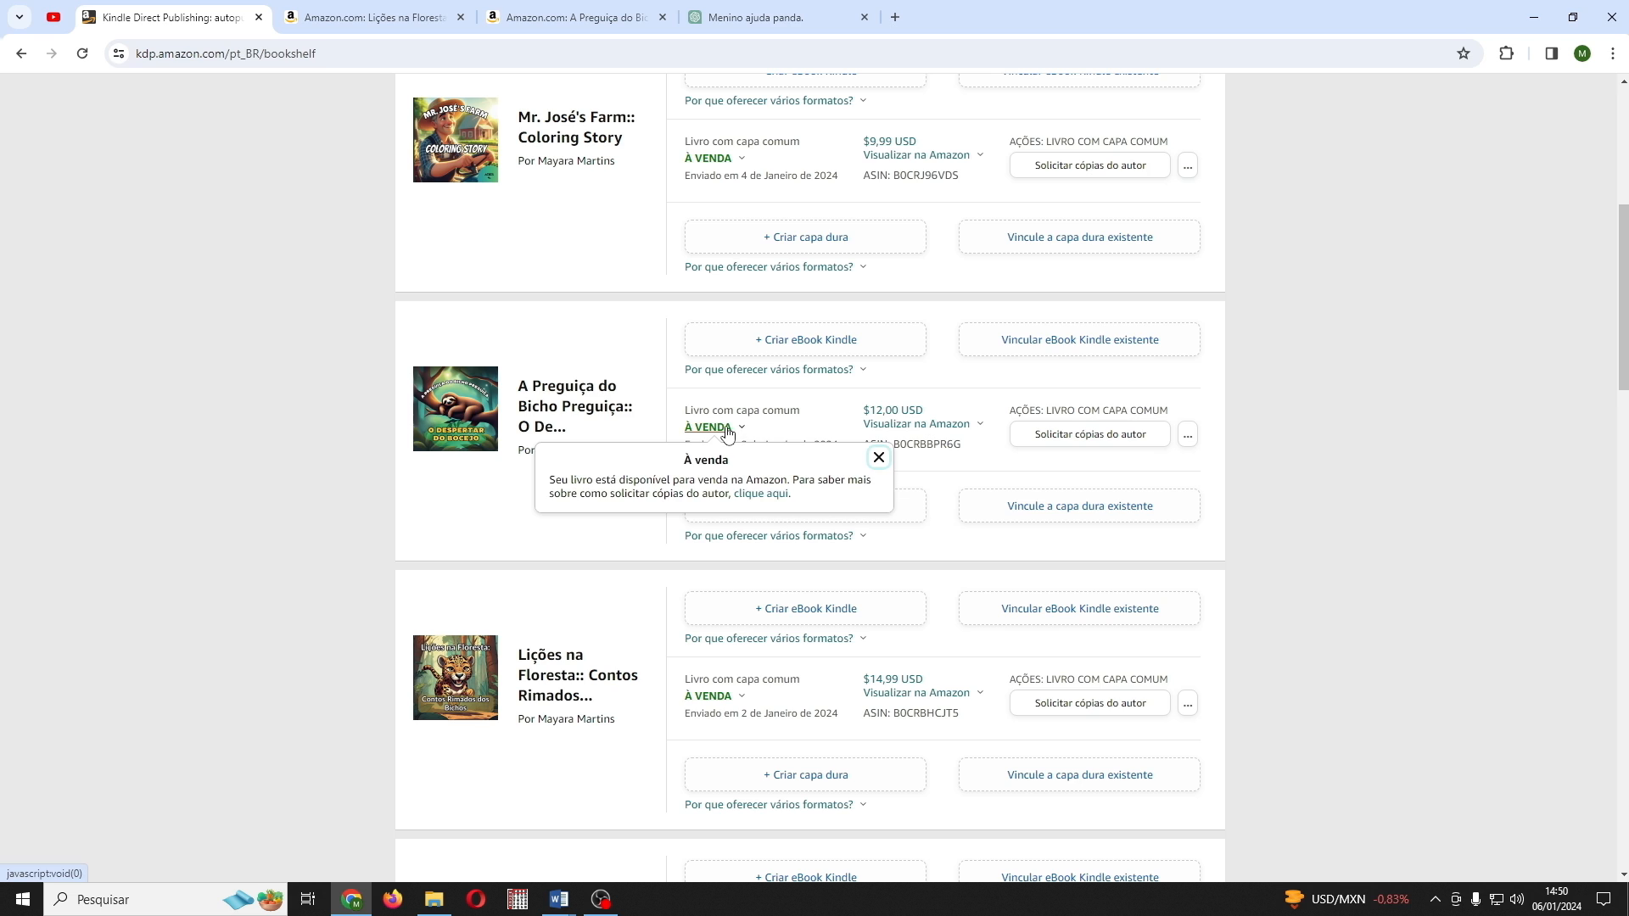
click(493, 505)
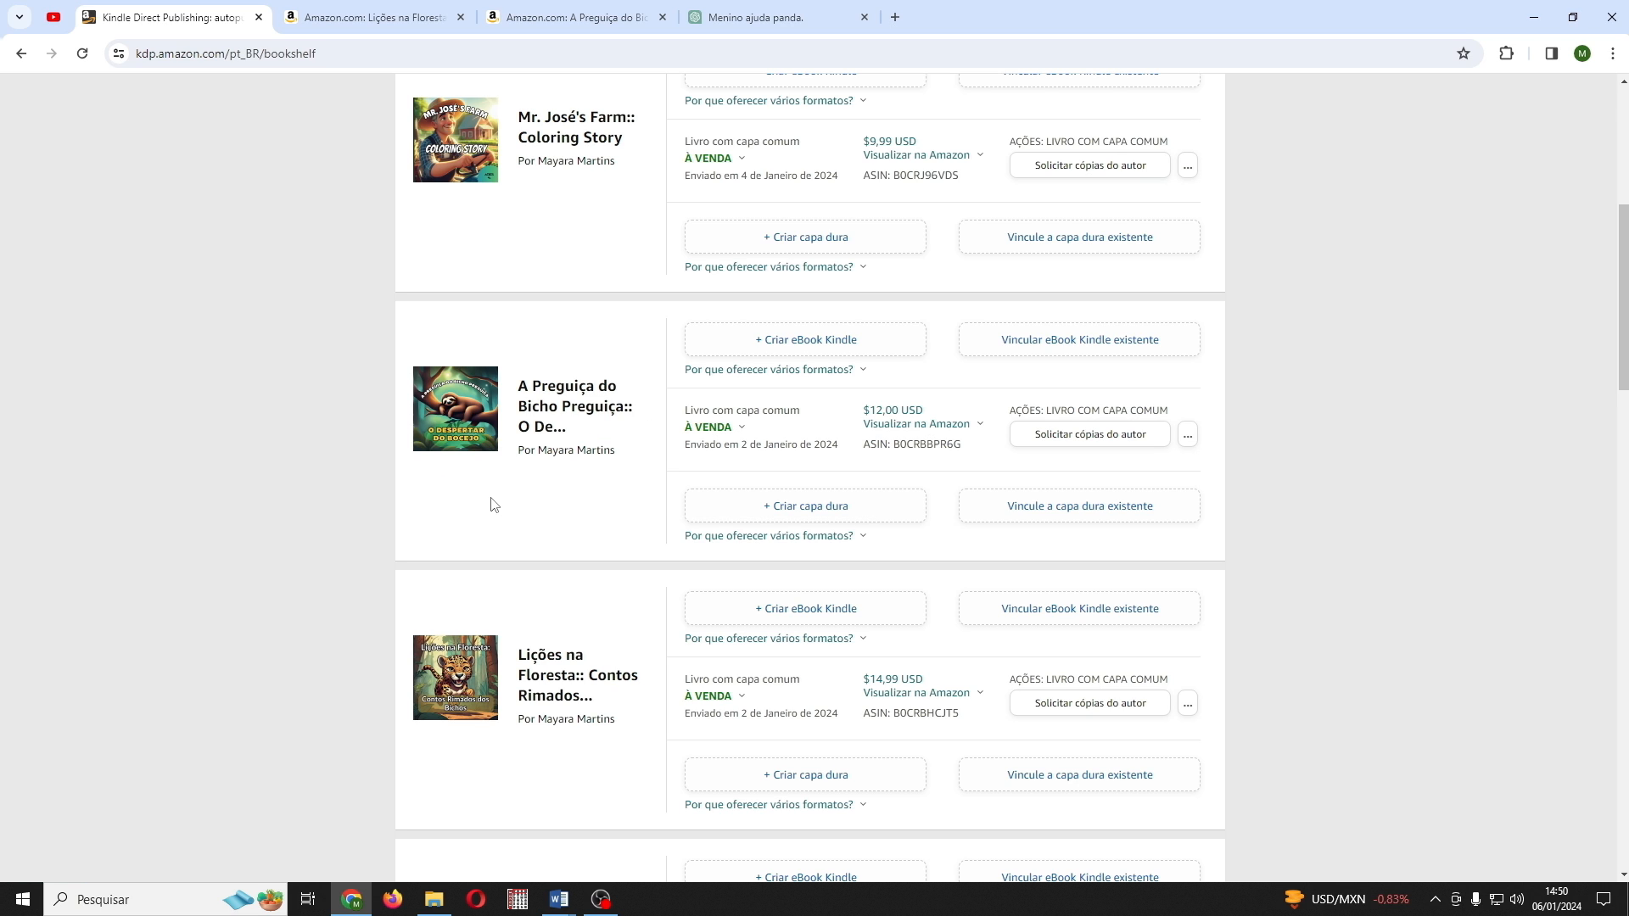
scroll(493, 504, down, 1)
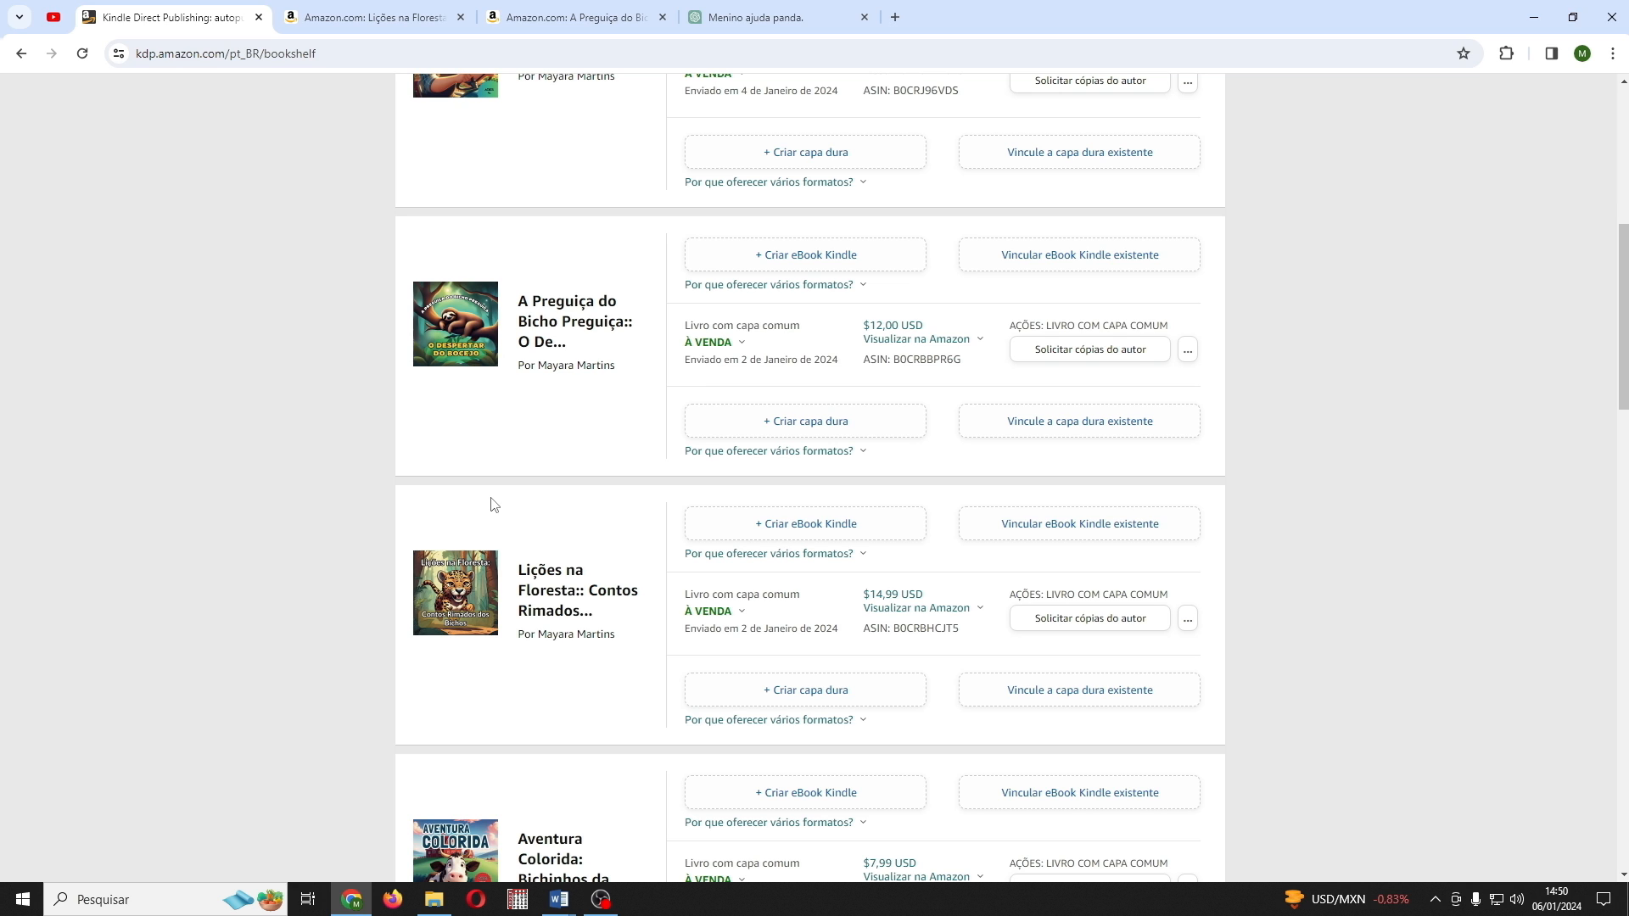
click(571, 17)
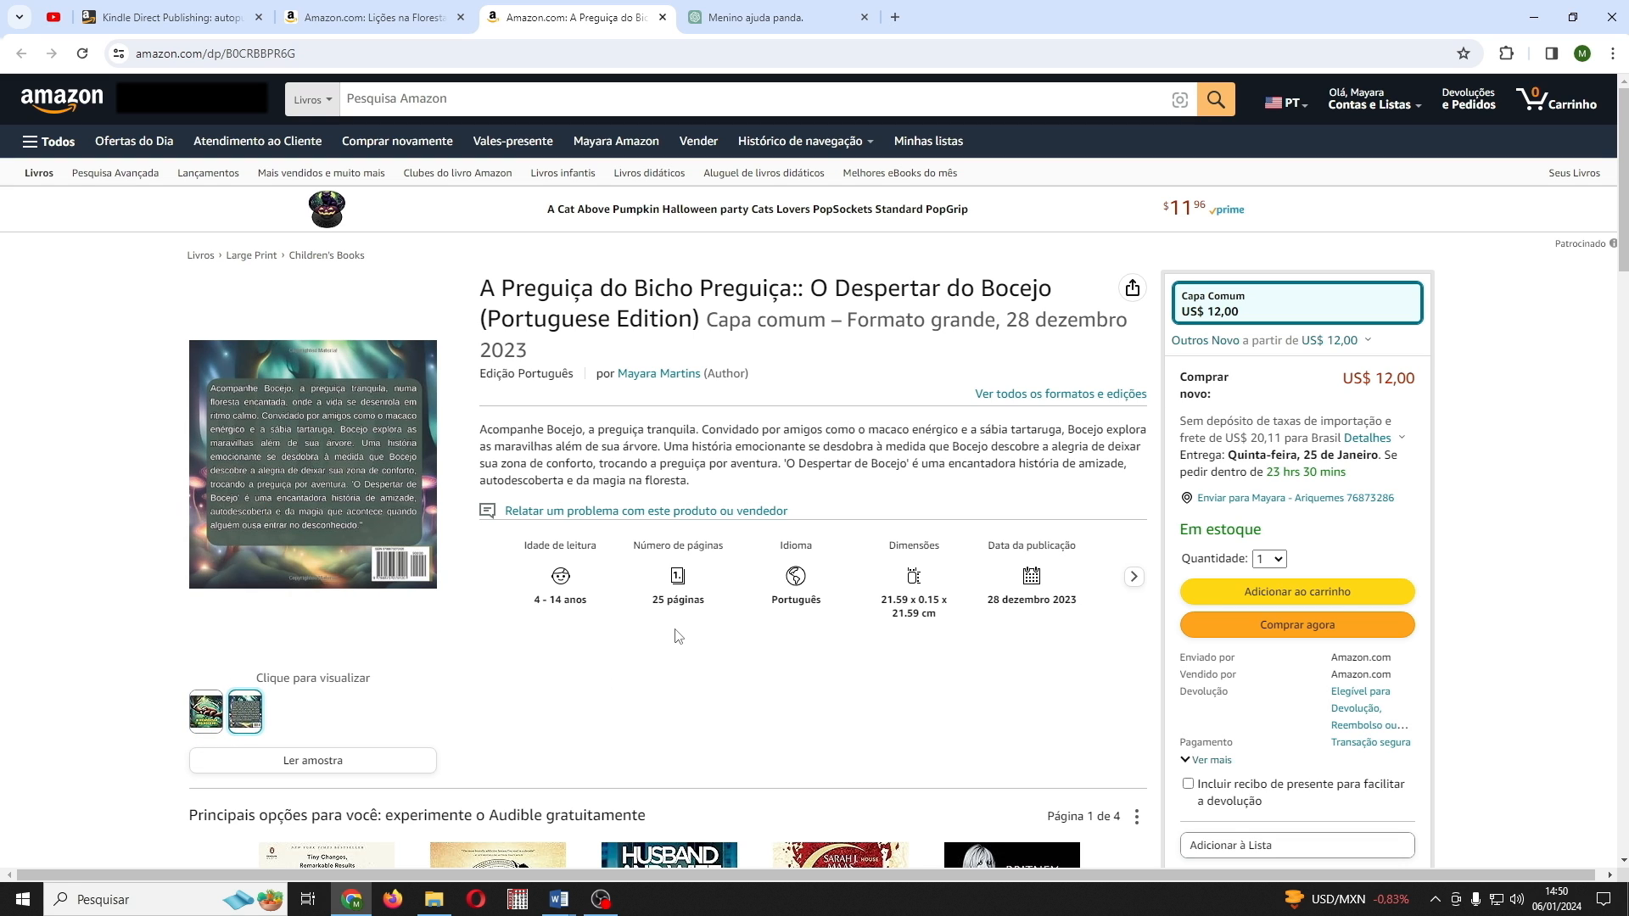
click(405, 19)
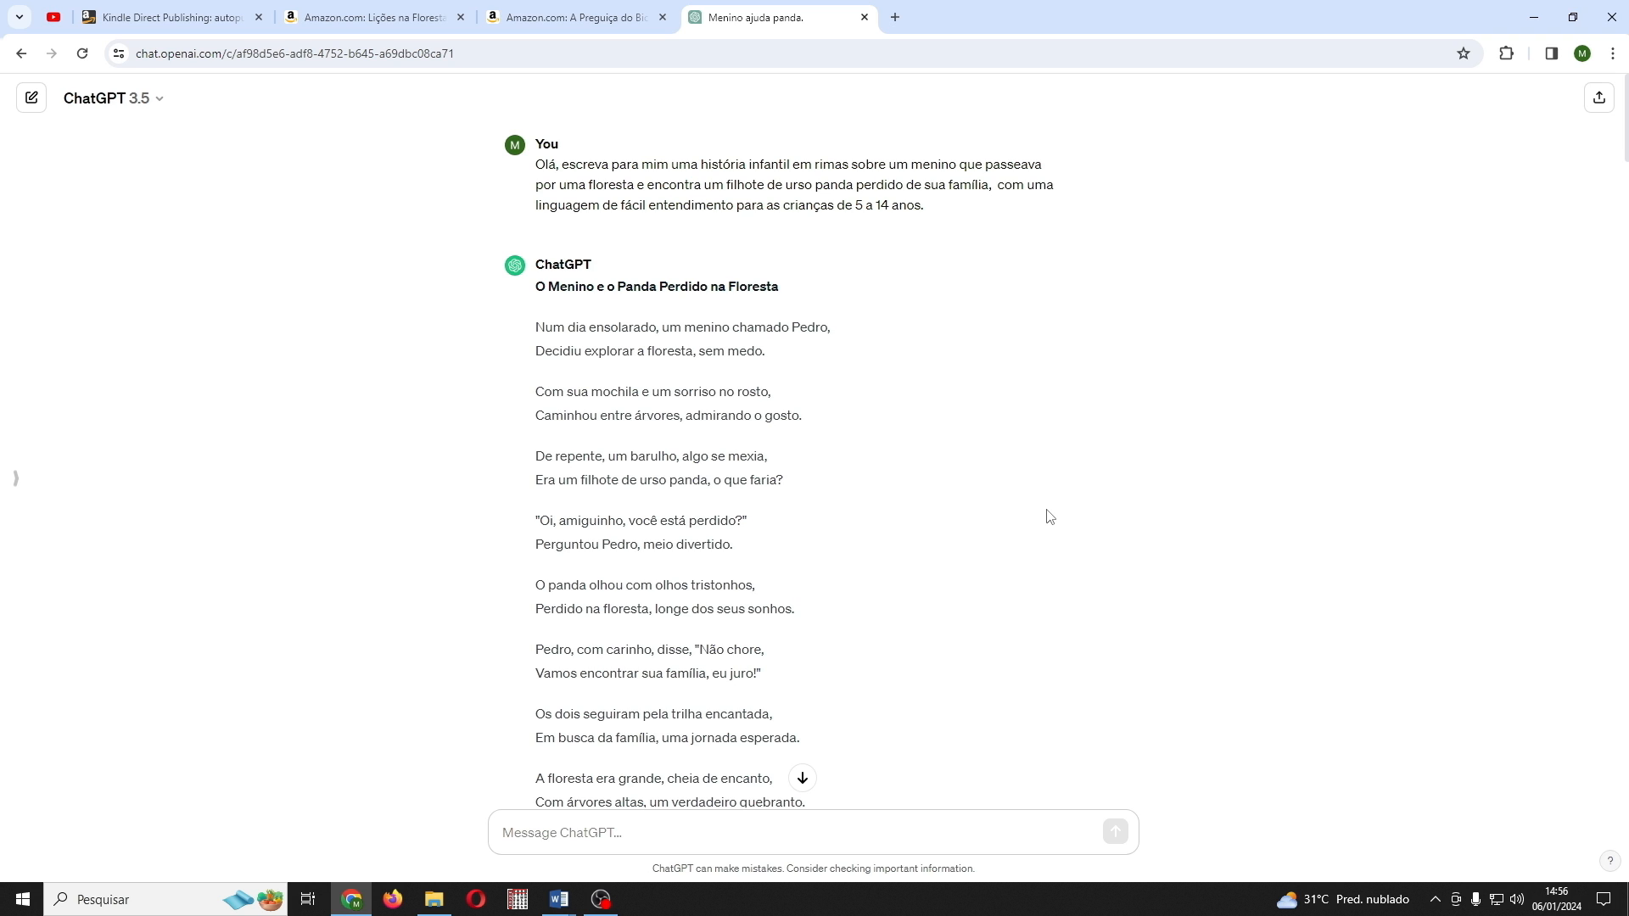
Step: Read the rhymed boy-and-panda story in the ChatGPT conversation, on to the request for a 24-stanza rewrite
scroll(597, 346, down, 3)
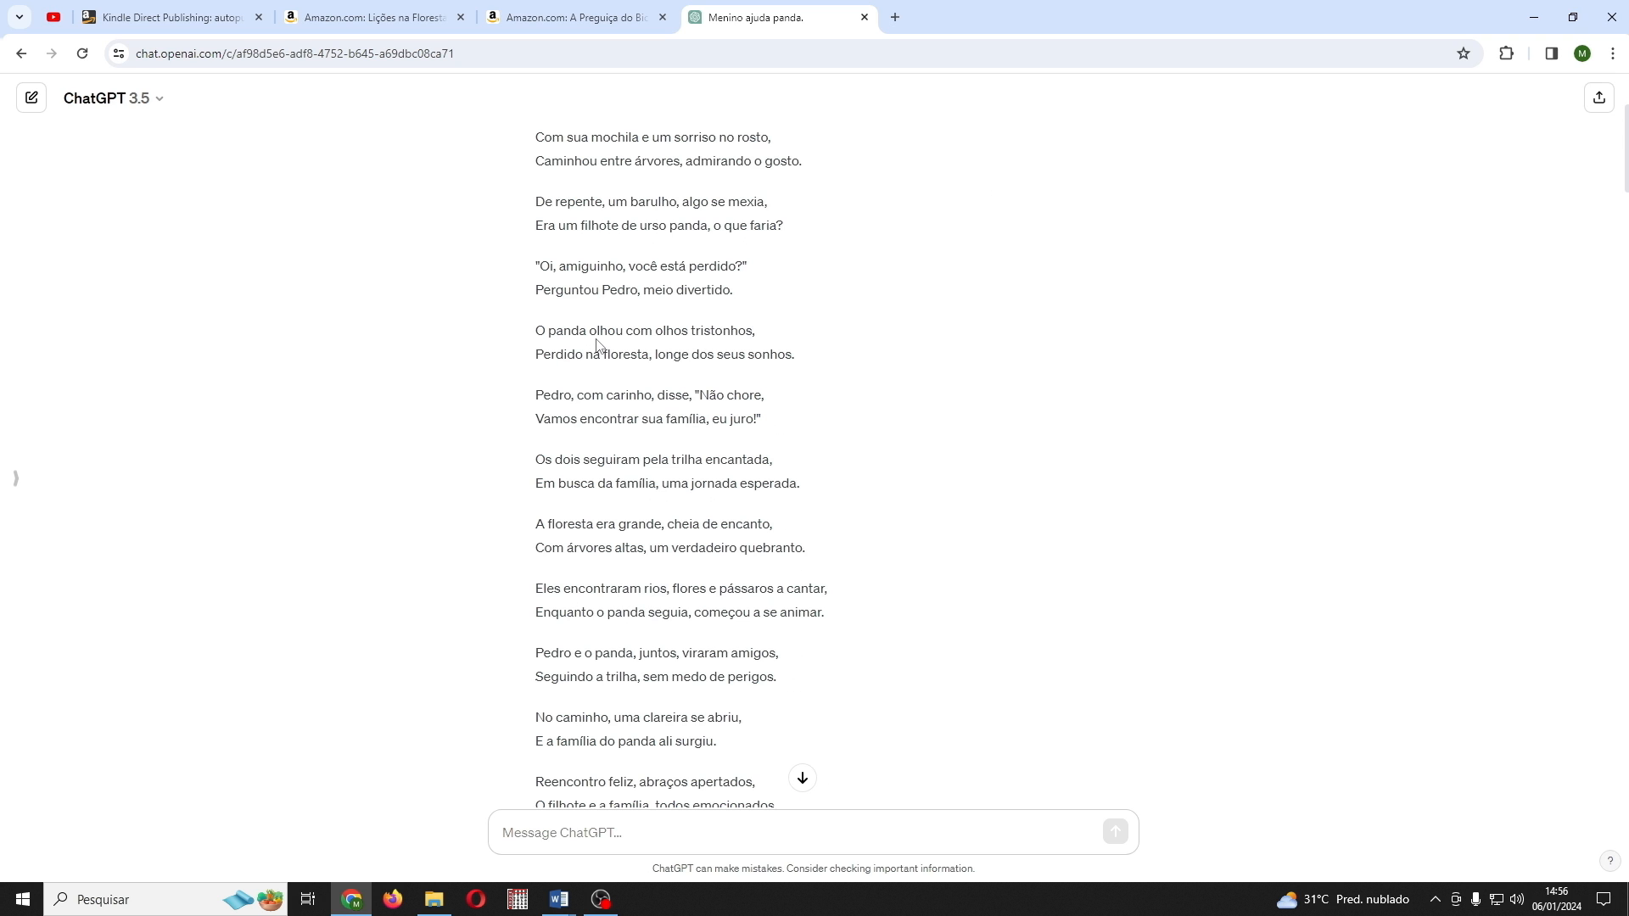
scroll(597, 345, down, 3)
scroll(596, 346, down, 2)
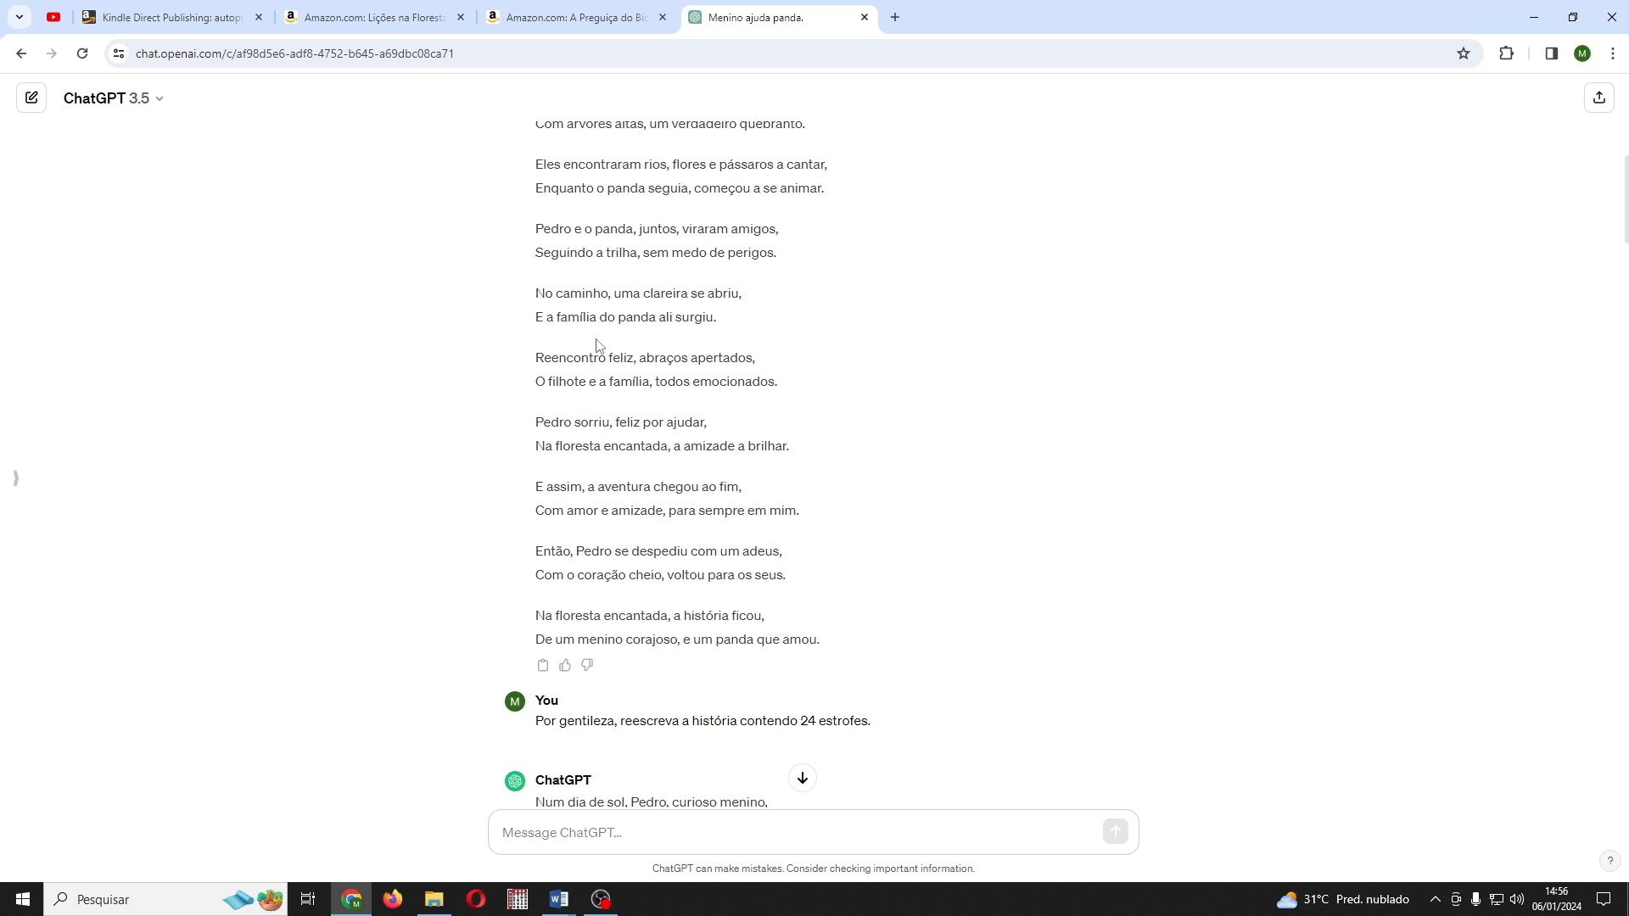
scroll(597, 346, down, 10)
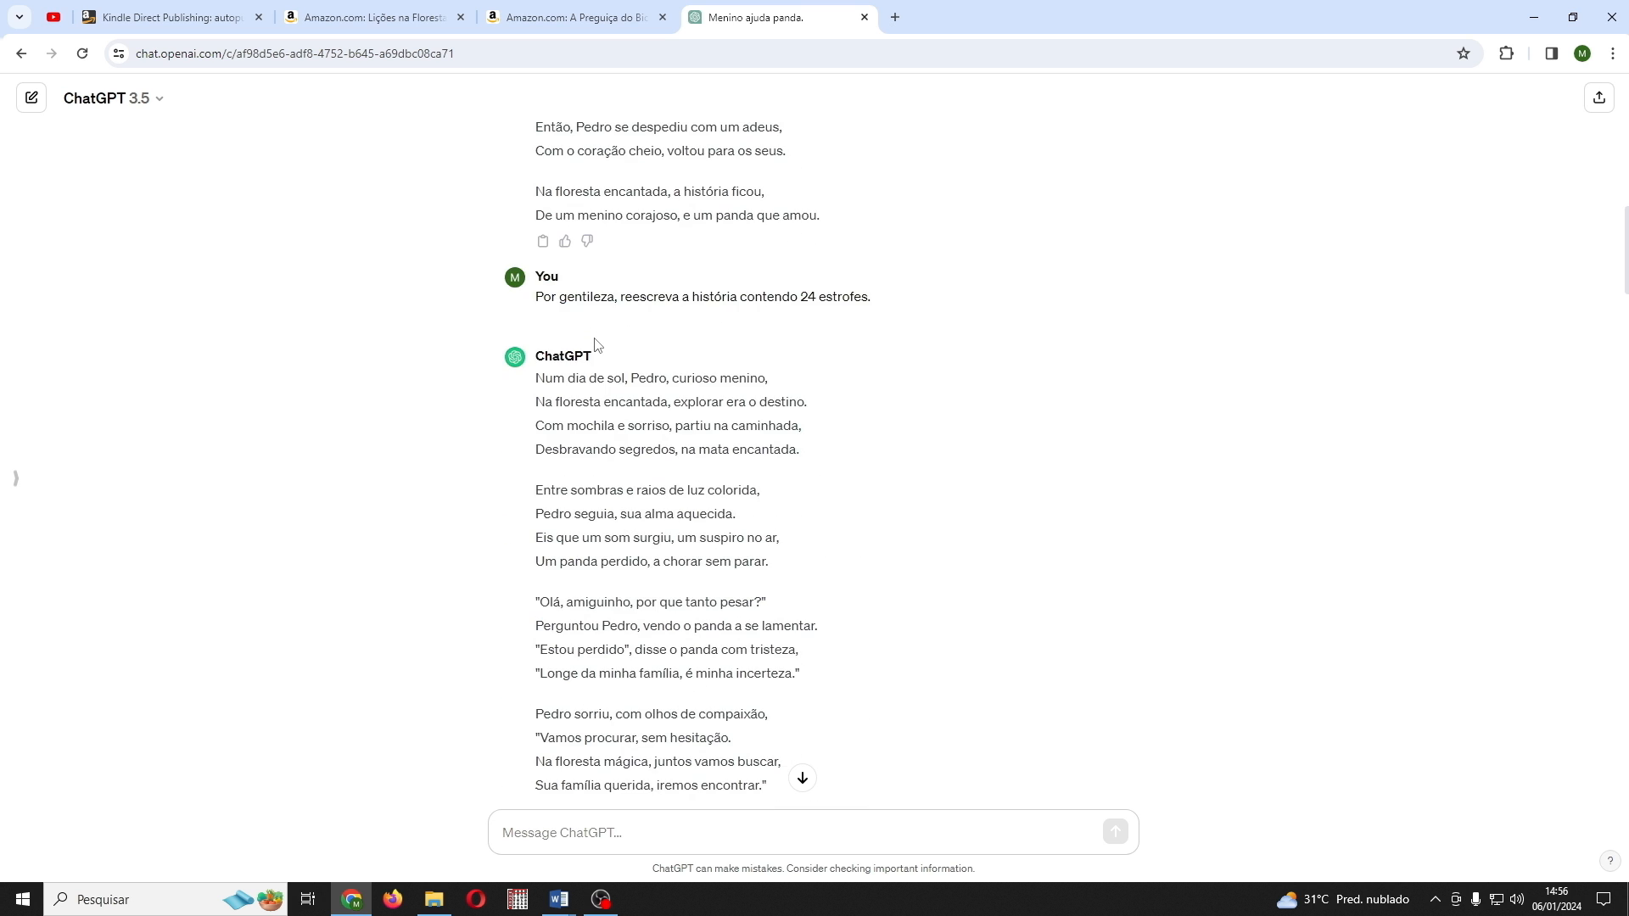
scroll(595, 339, up, 20)
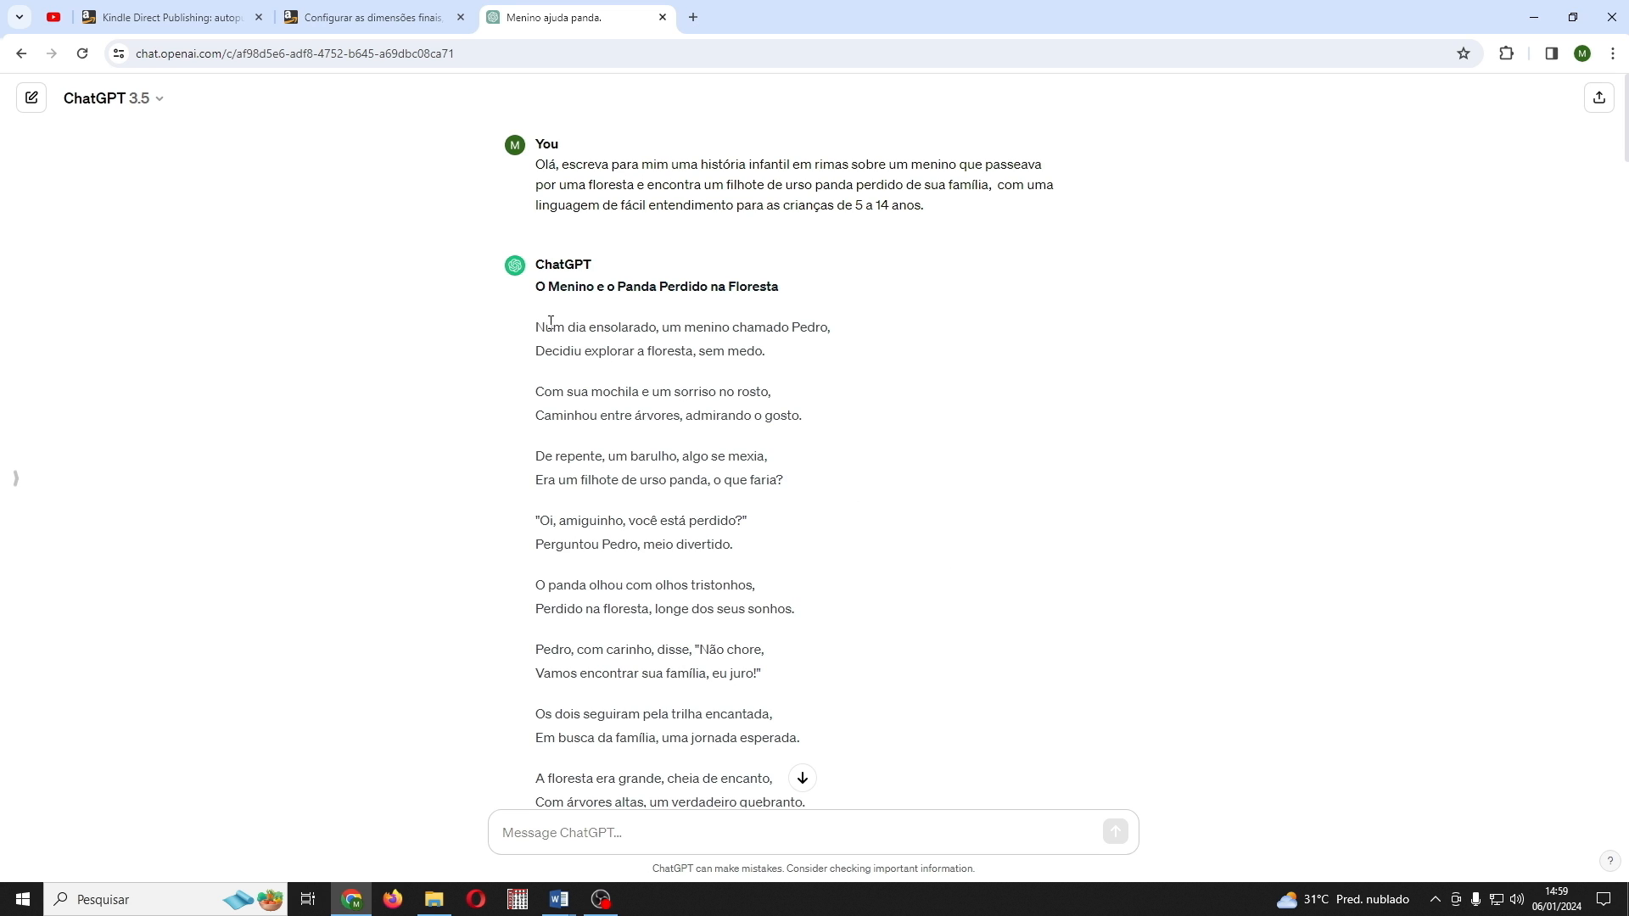
Step: Copy the verses of ChatGPT's first story, starting at "Num dia ensolarado", into the Word document Documento1
drag(551, 322, 843, 496)
scroll(843, 498, down, 9)
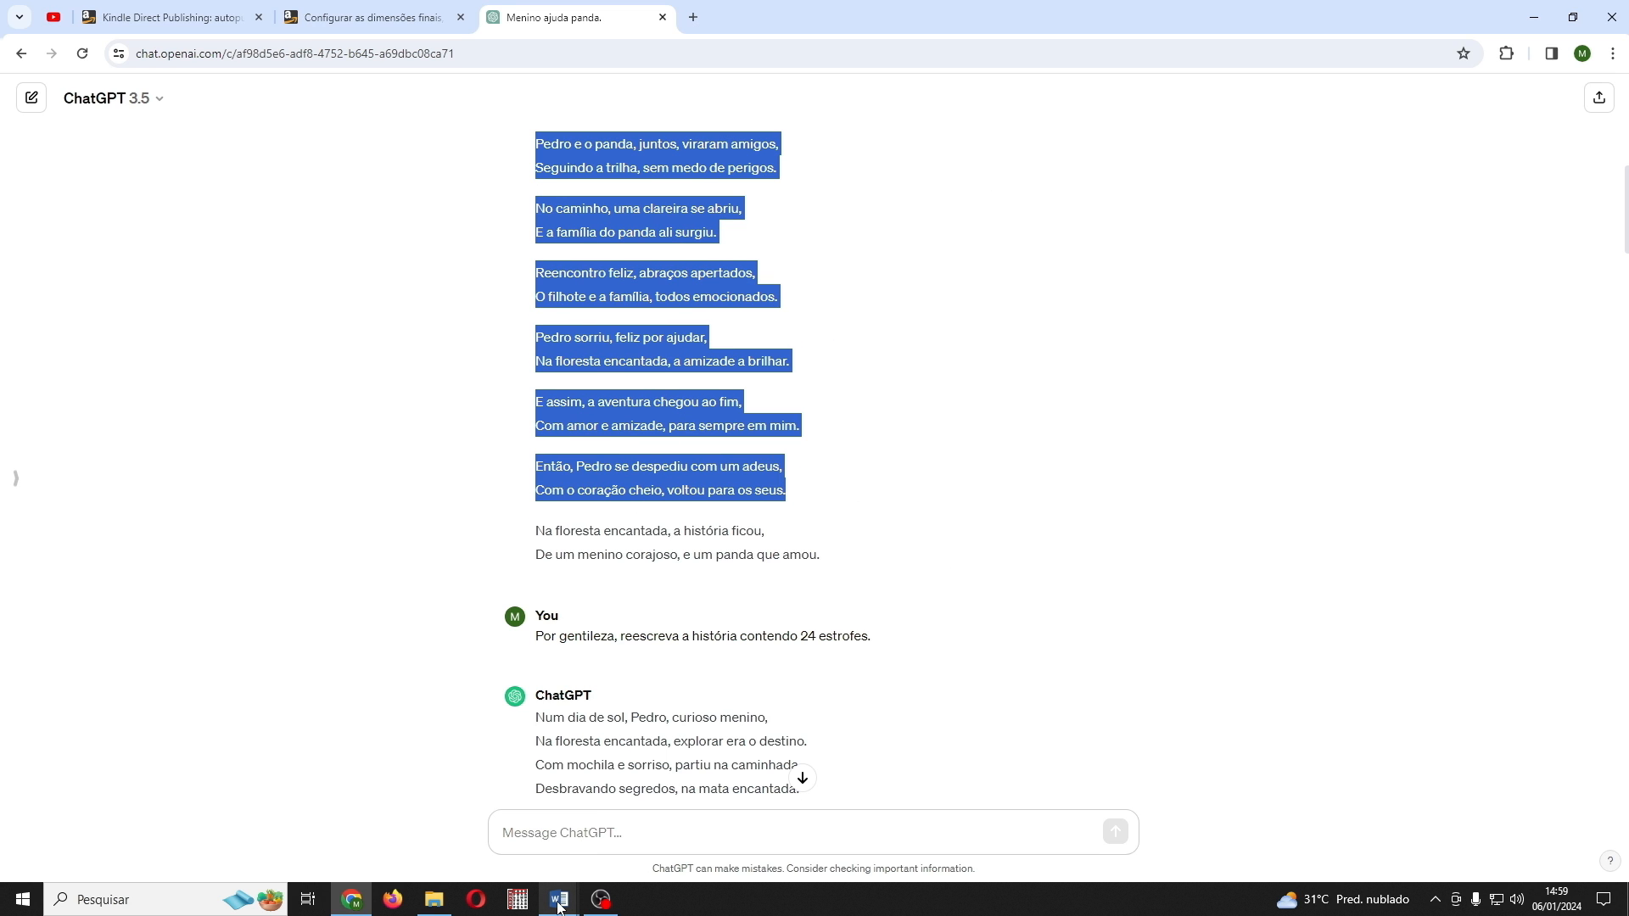
mouse_move(558, 906)
click(523, 851)
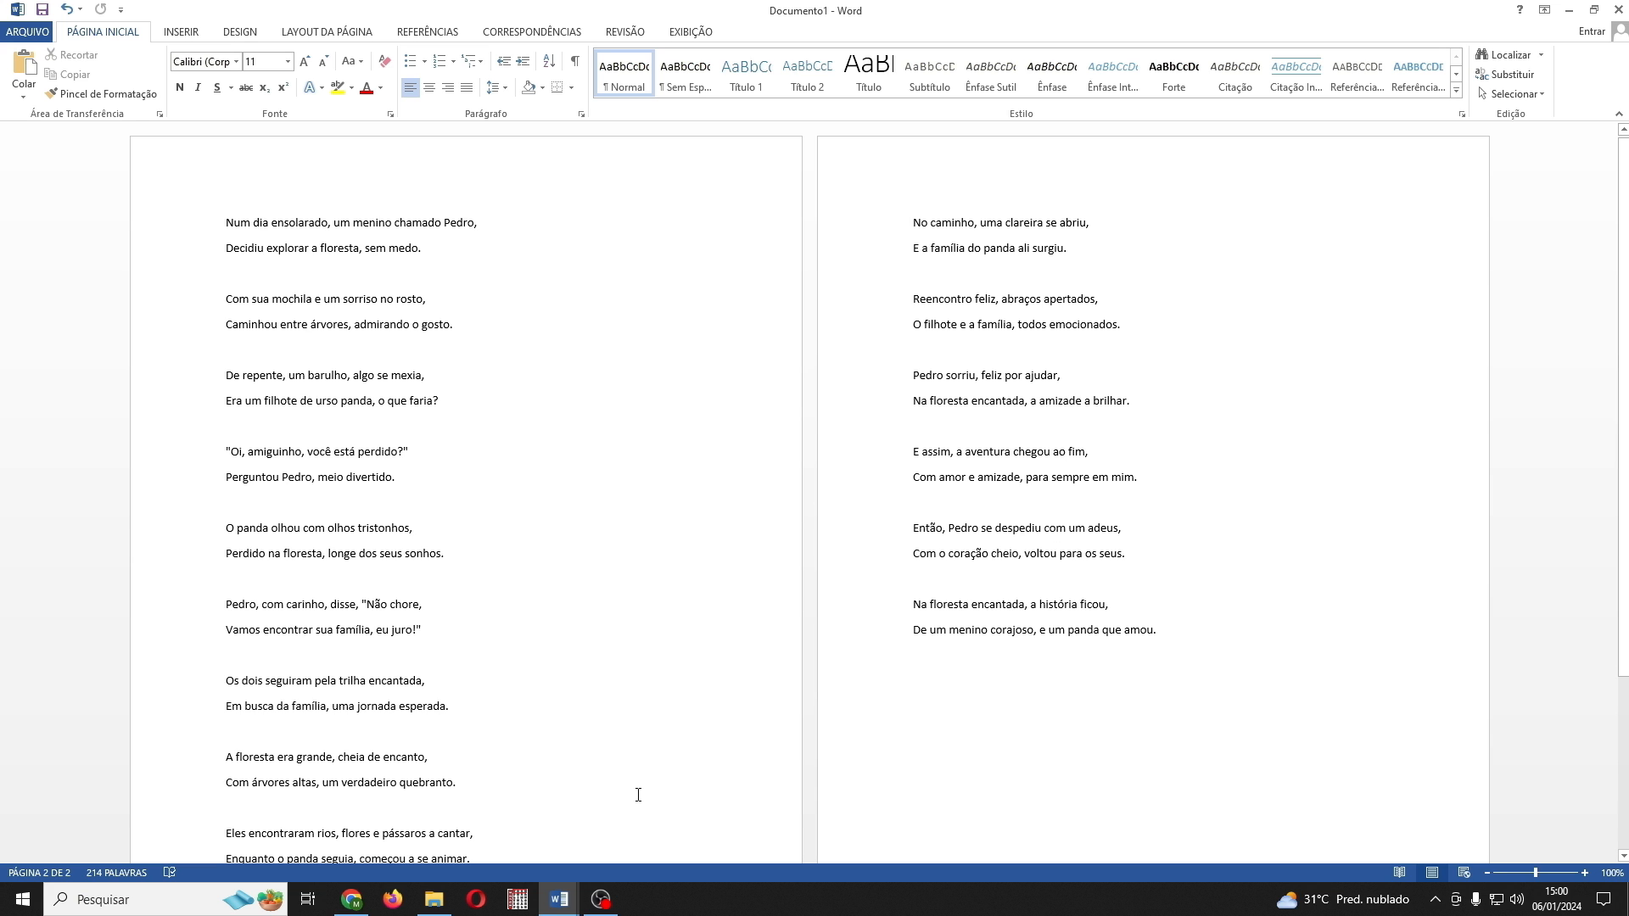
Step: Switch to the other open Word document and run the revised panda story through Smodin's AI content detector
mouse_move(569, 900)
click(617, 851)
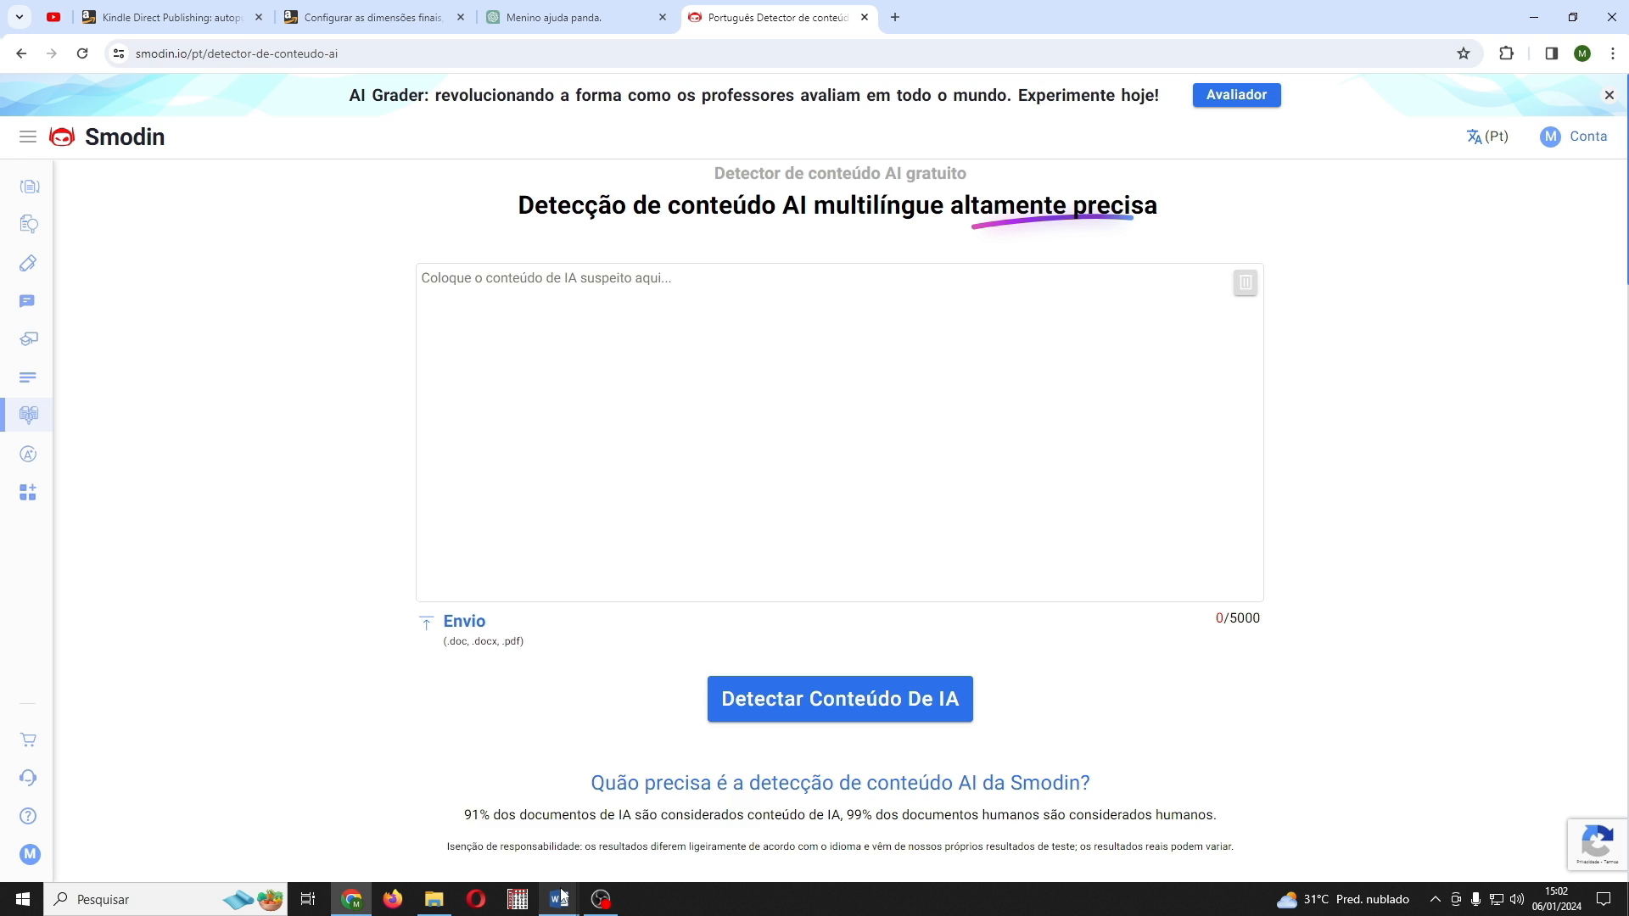
click(541, 330)
key(ctrl+v)
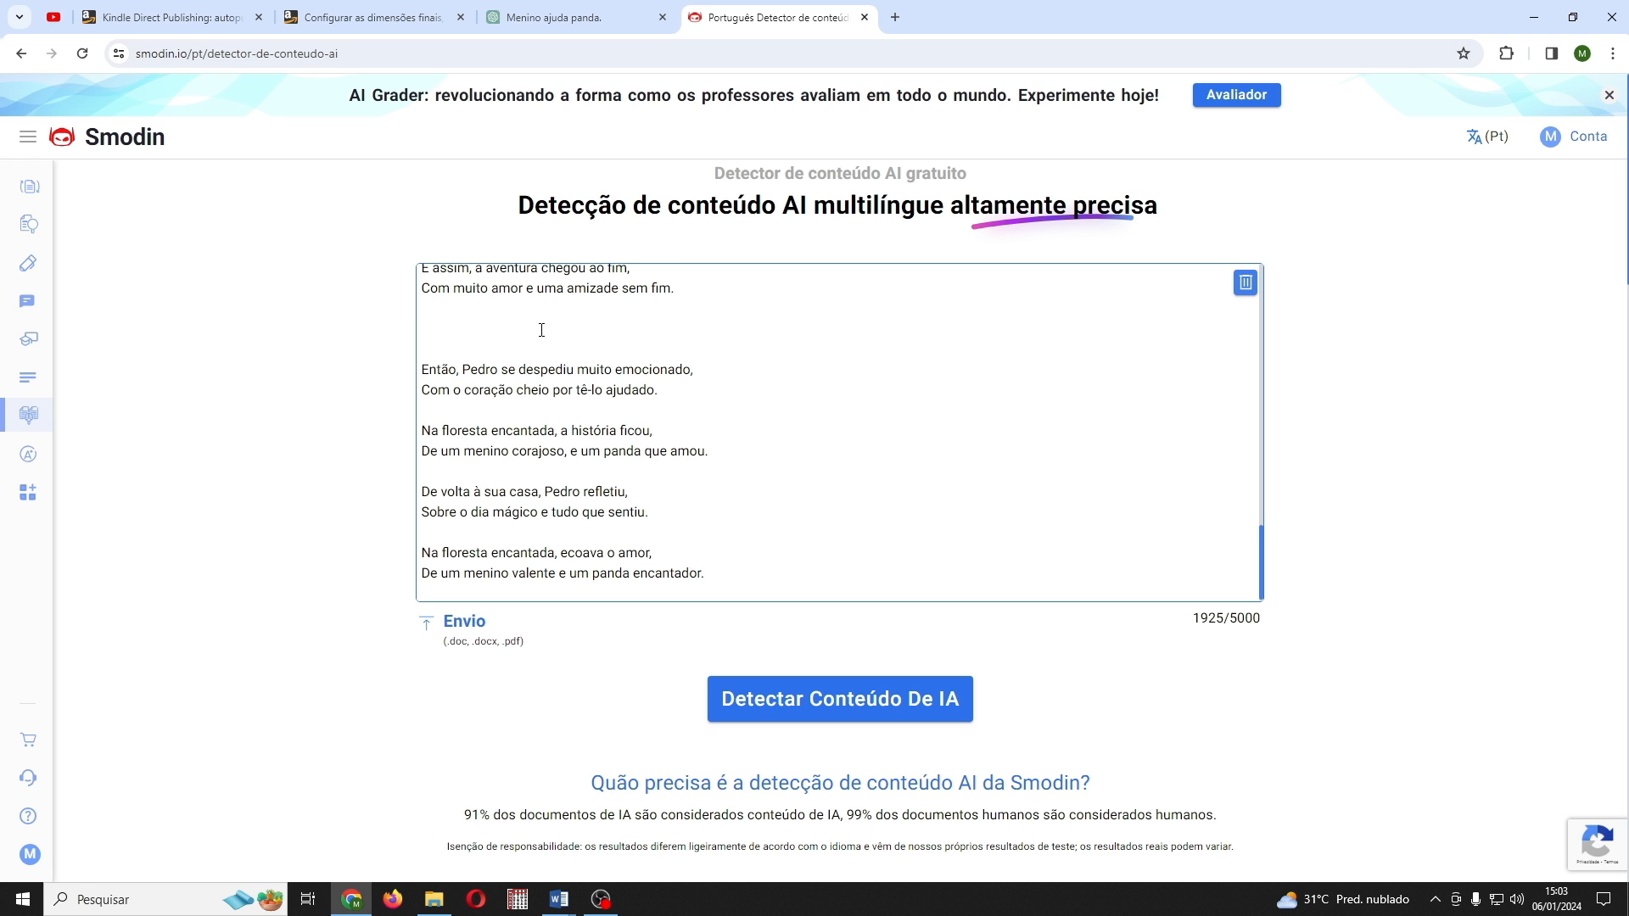
click(820, 704)
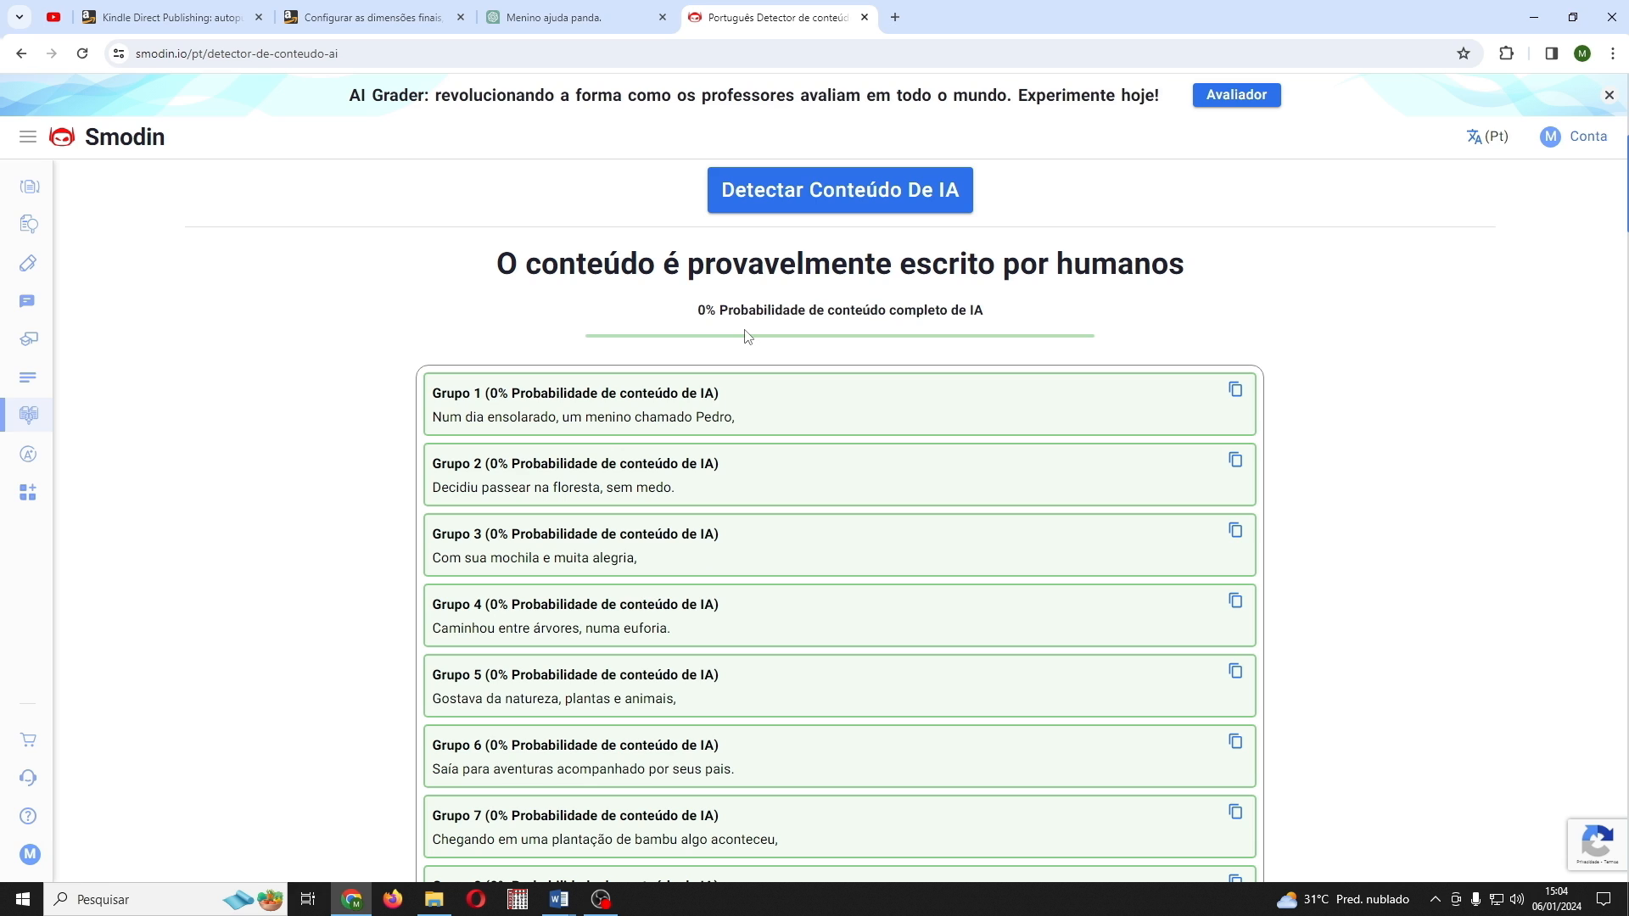
Step: Review the AI detection result for the whole story and for each text group
scroll(747, 336, down, 1)
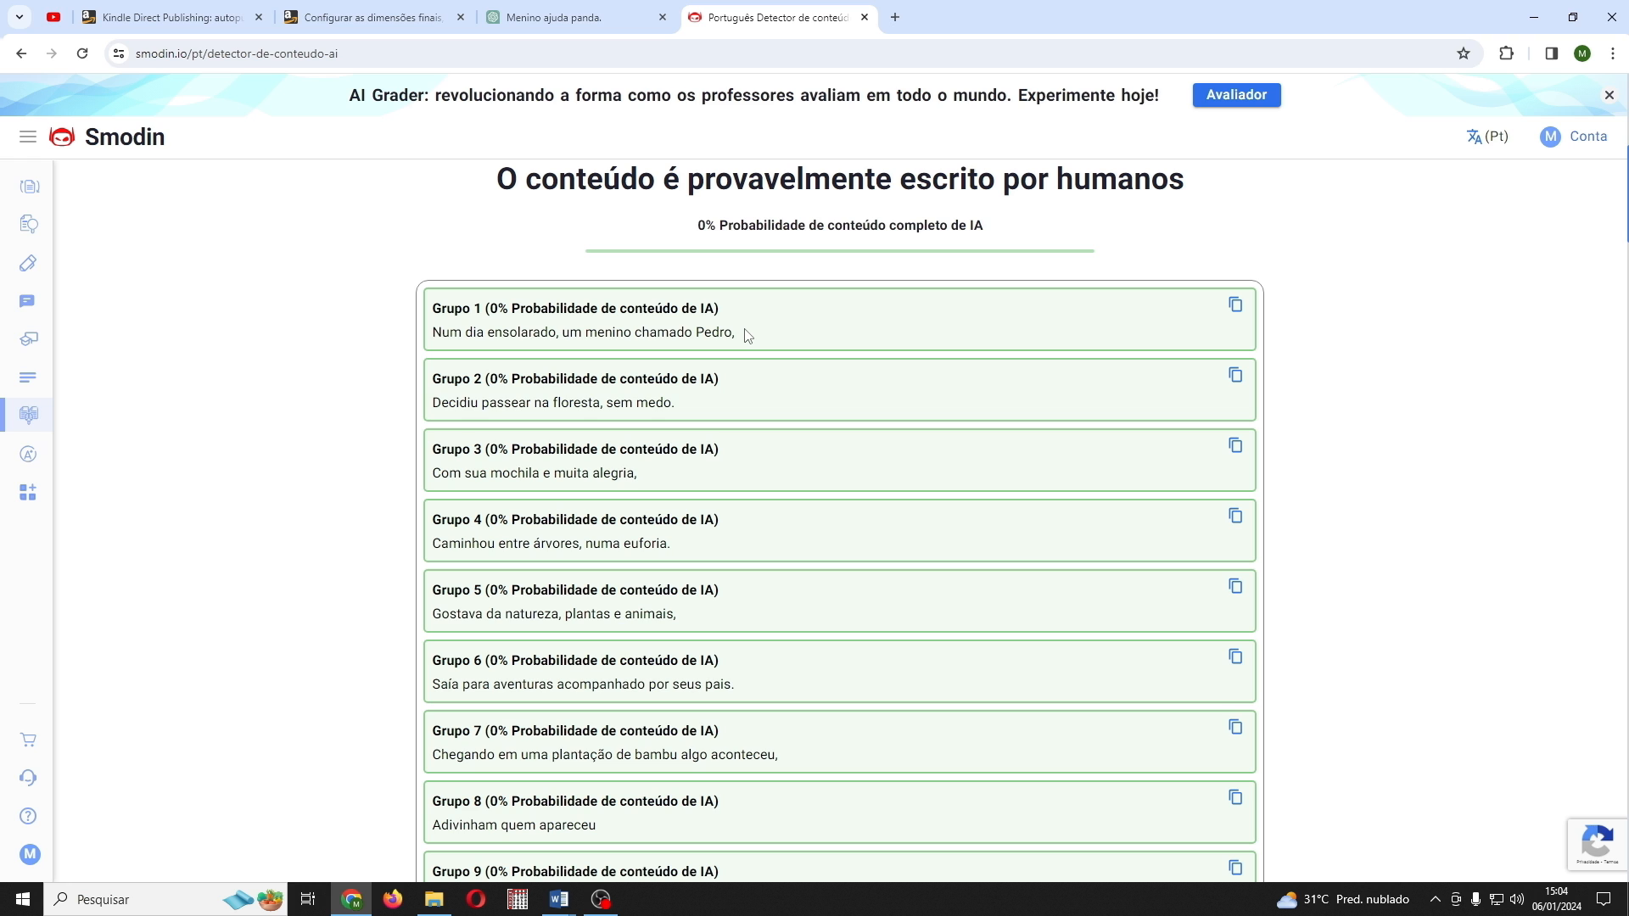
scroll(748, 335, down, 2)
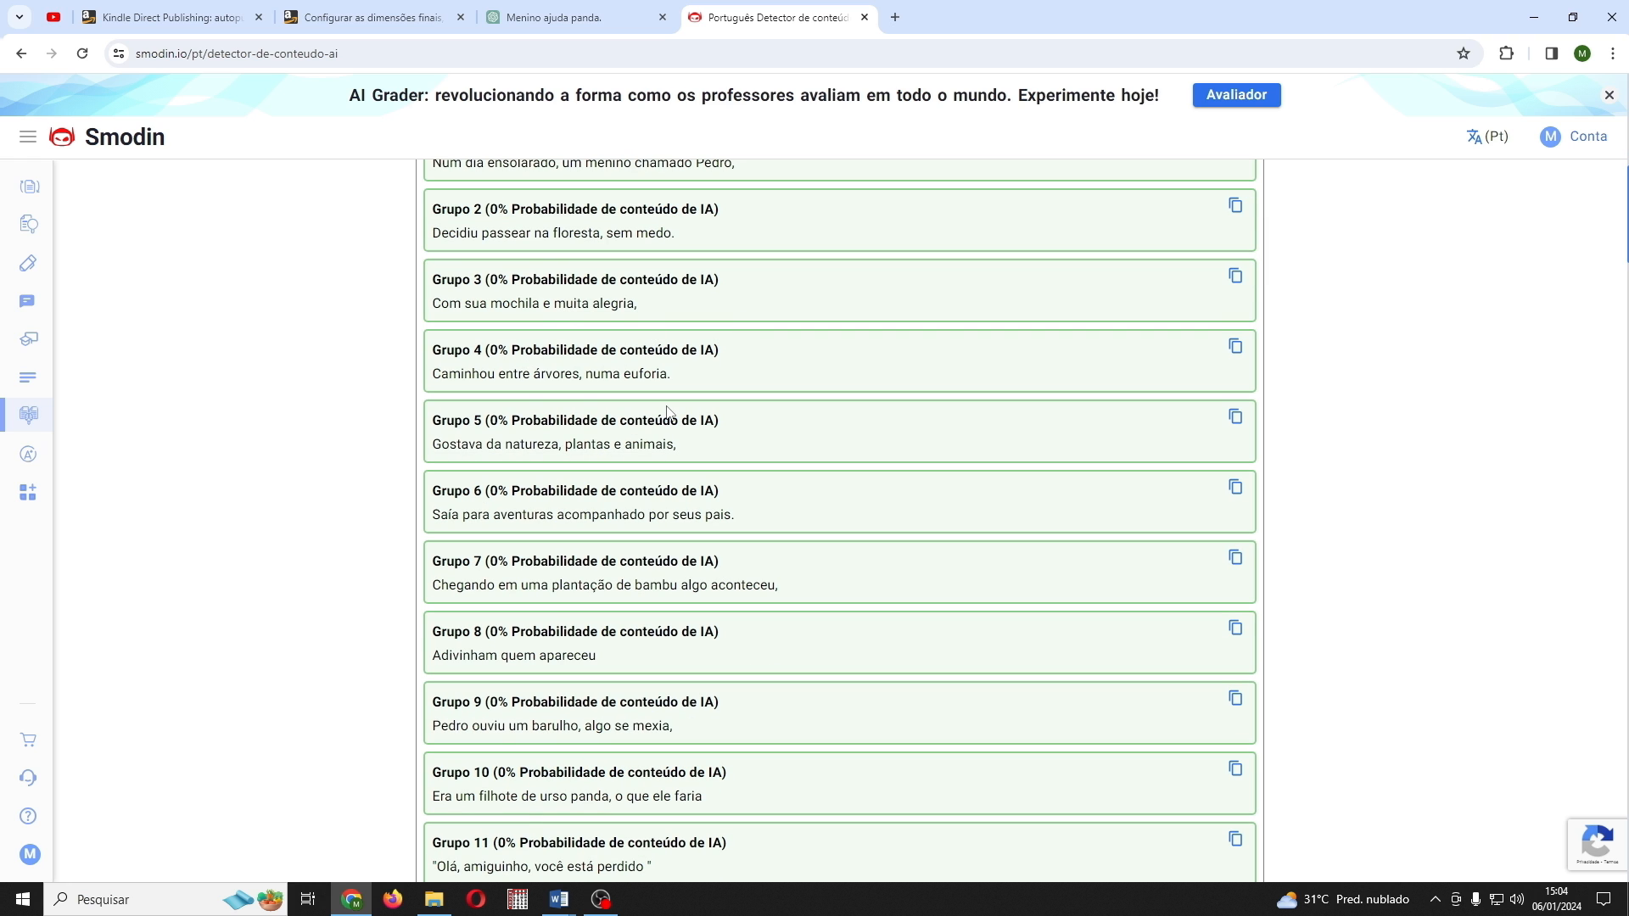
scroll(666, 408, down, 20)
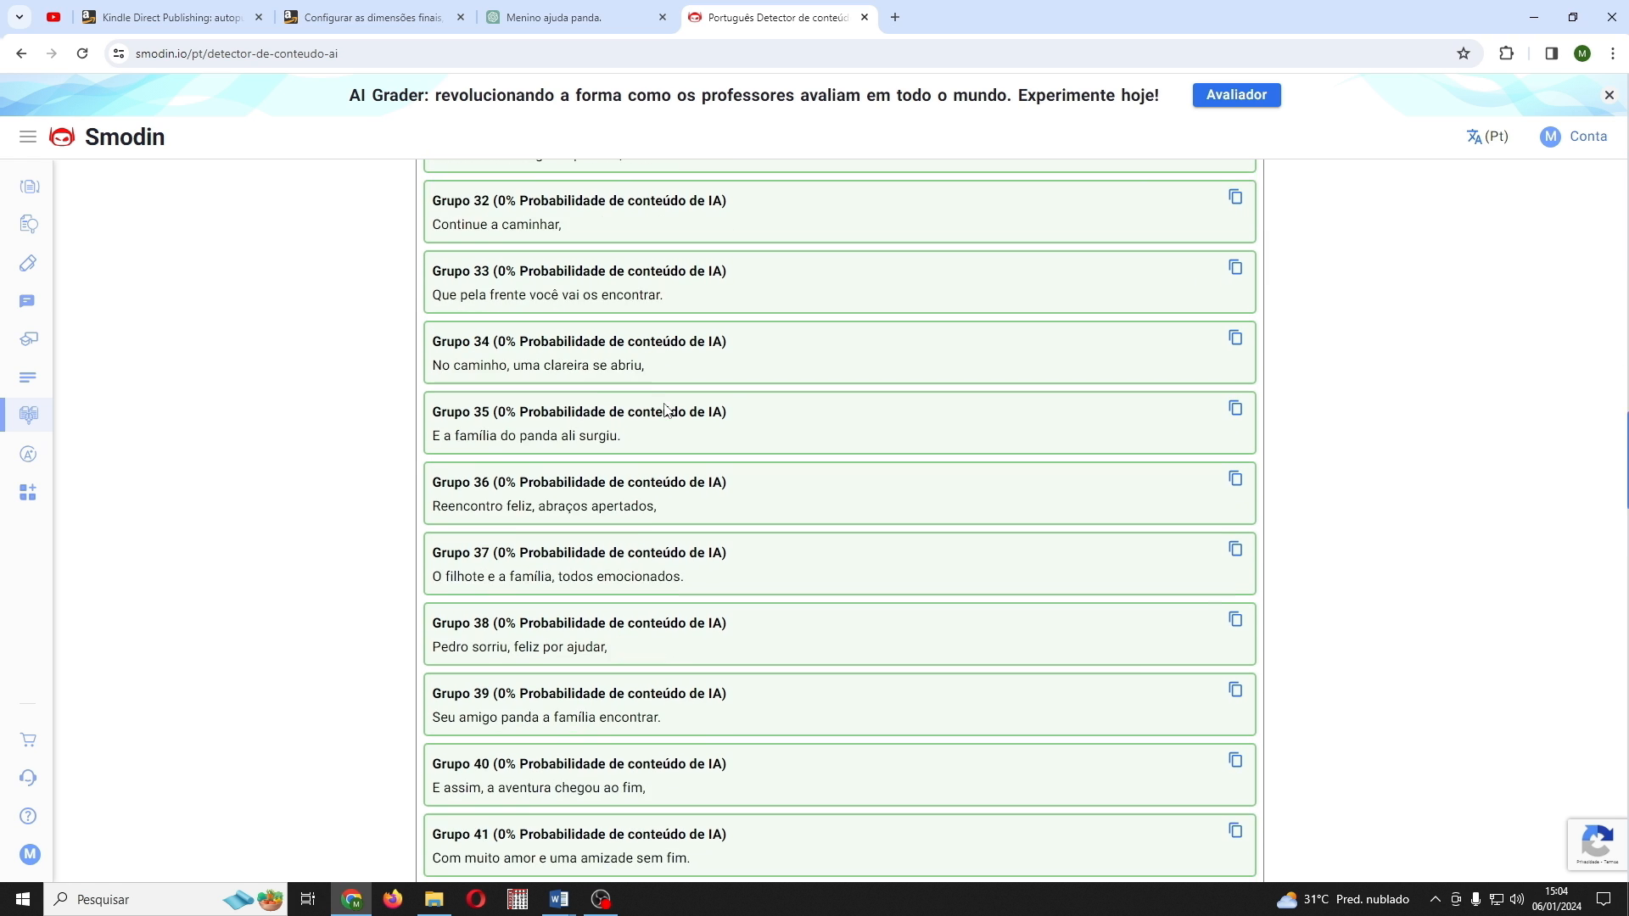
scroll(666, 408, down, 7)
scroll(735, 433, up, 6)
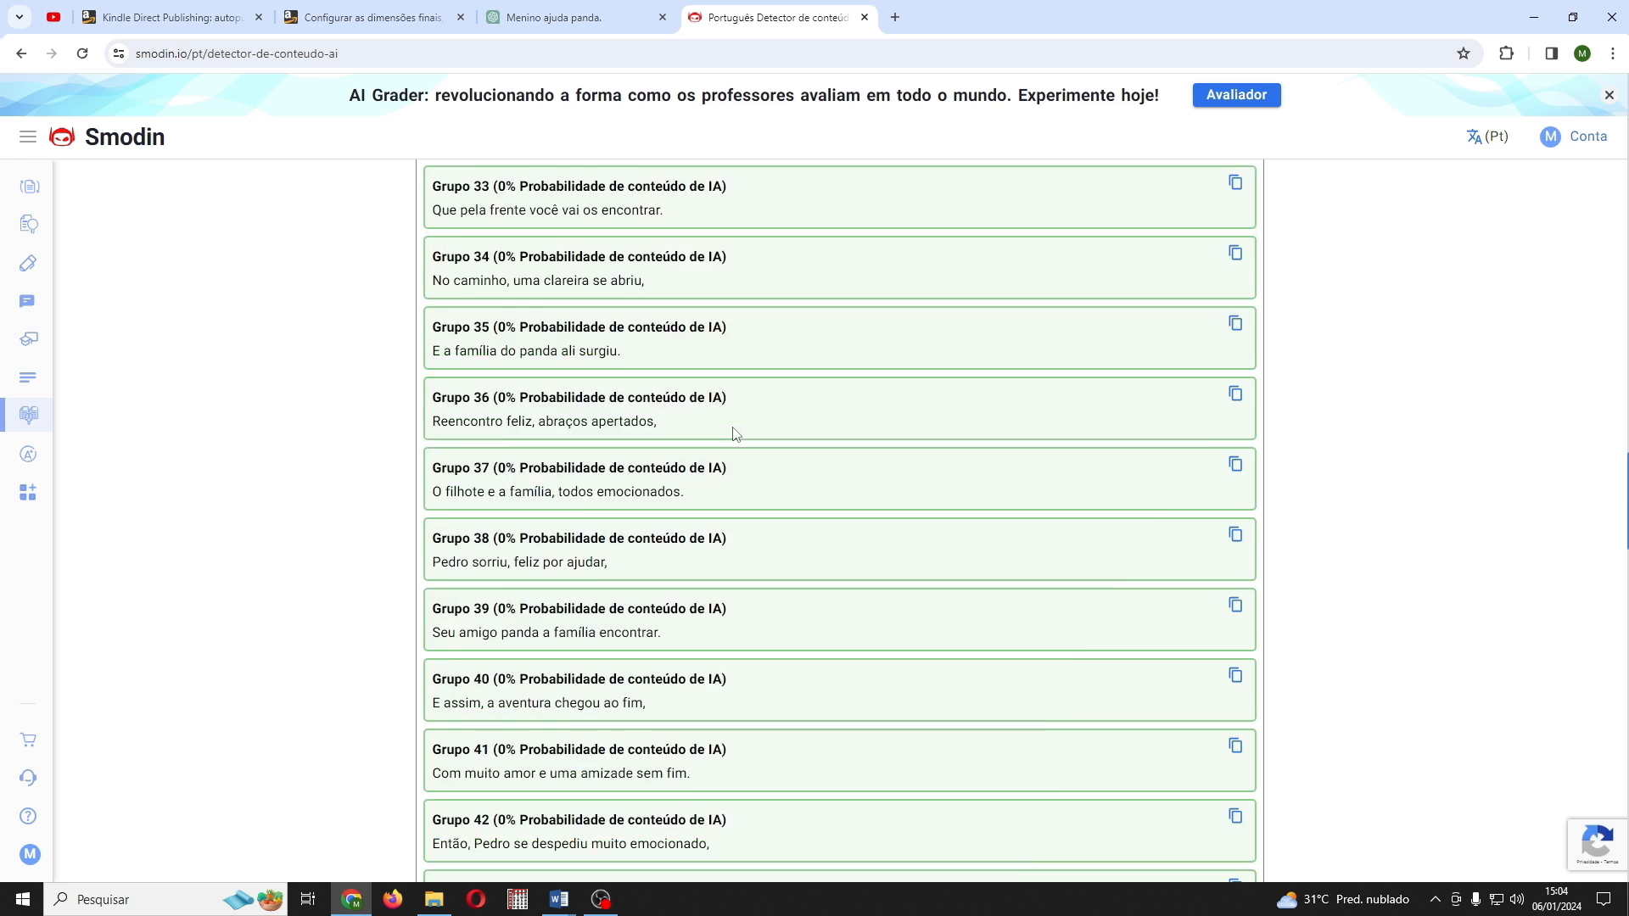
scroll(734, 433, up, 20)
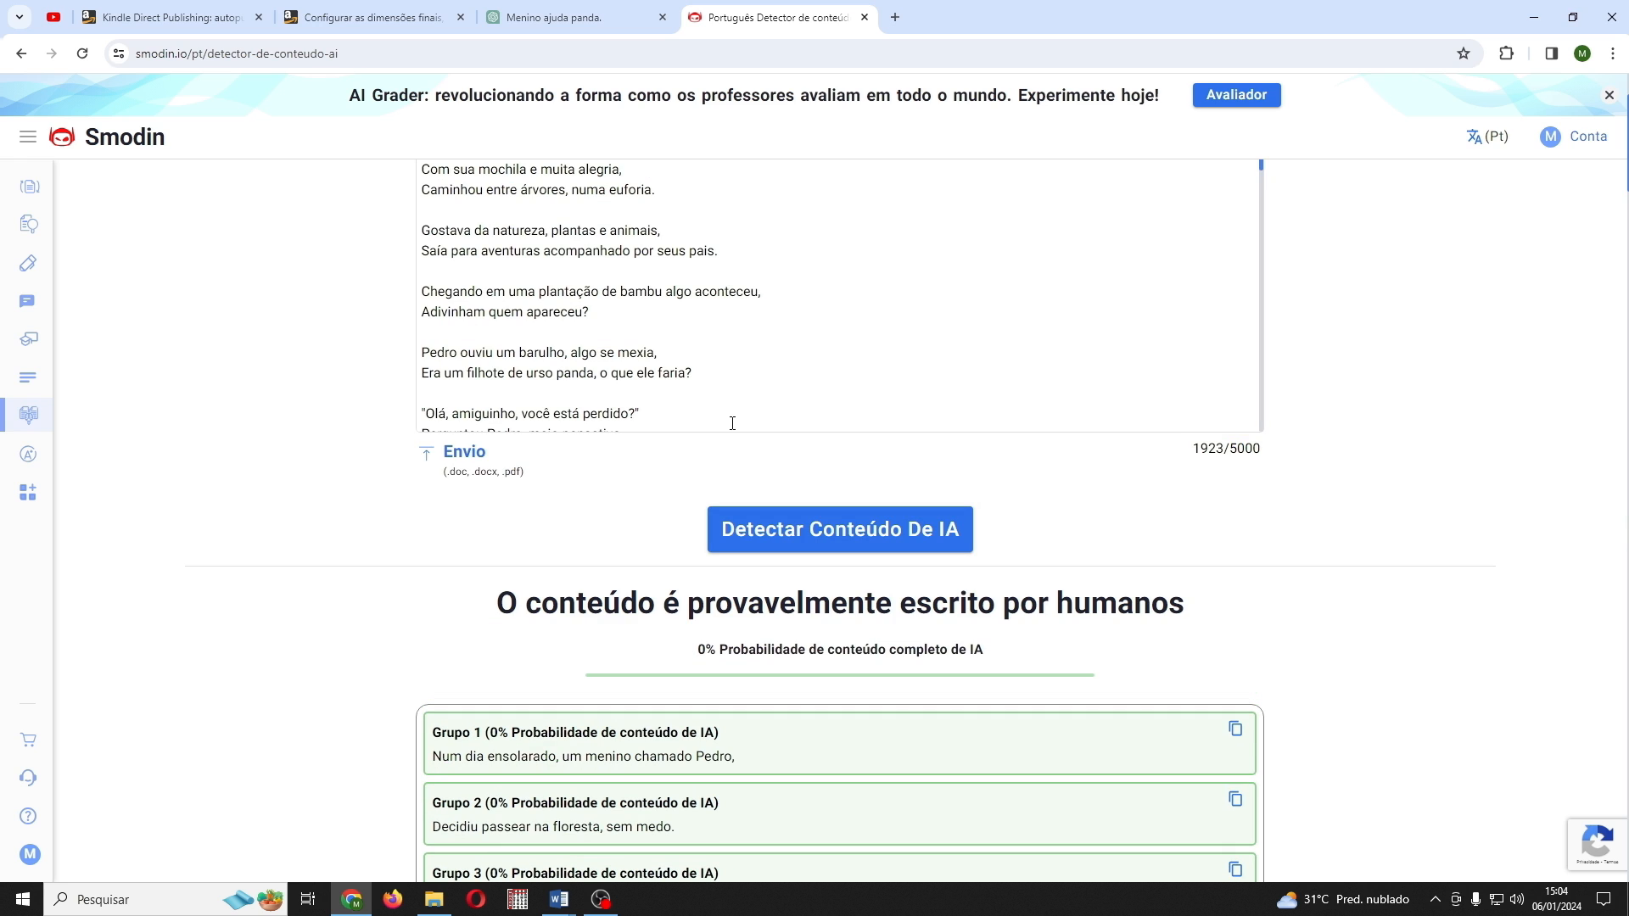
scroll(732, 423, up, 2)
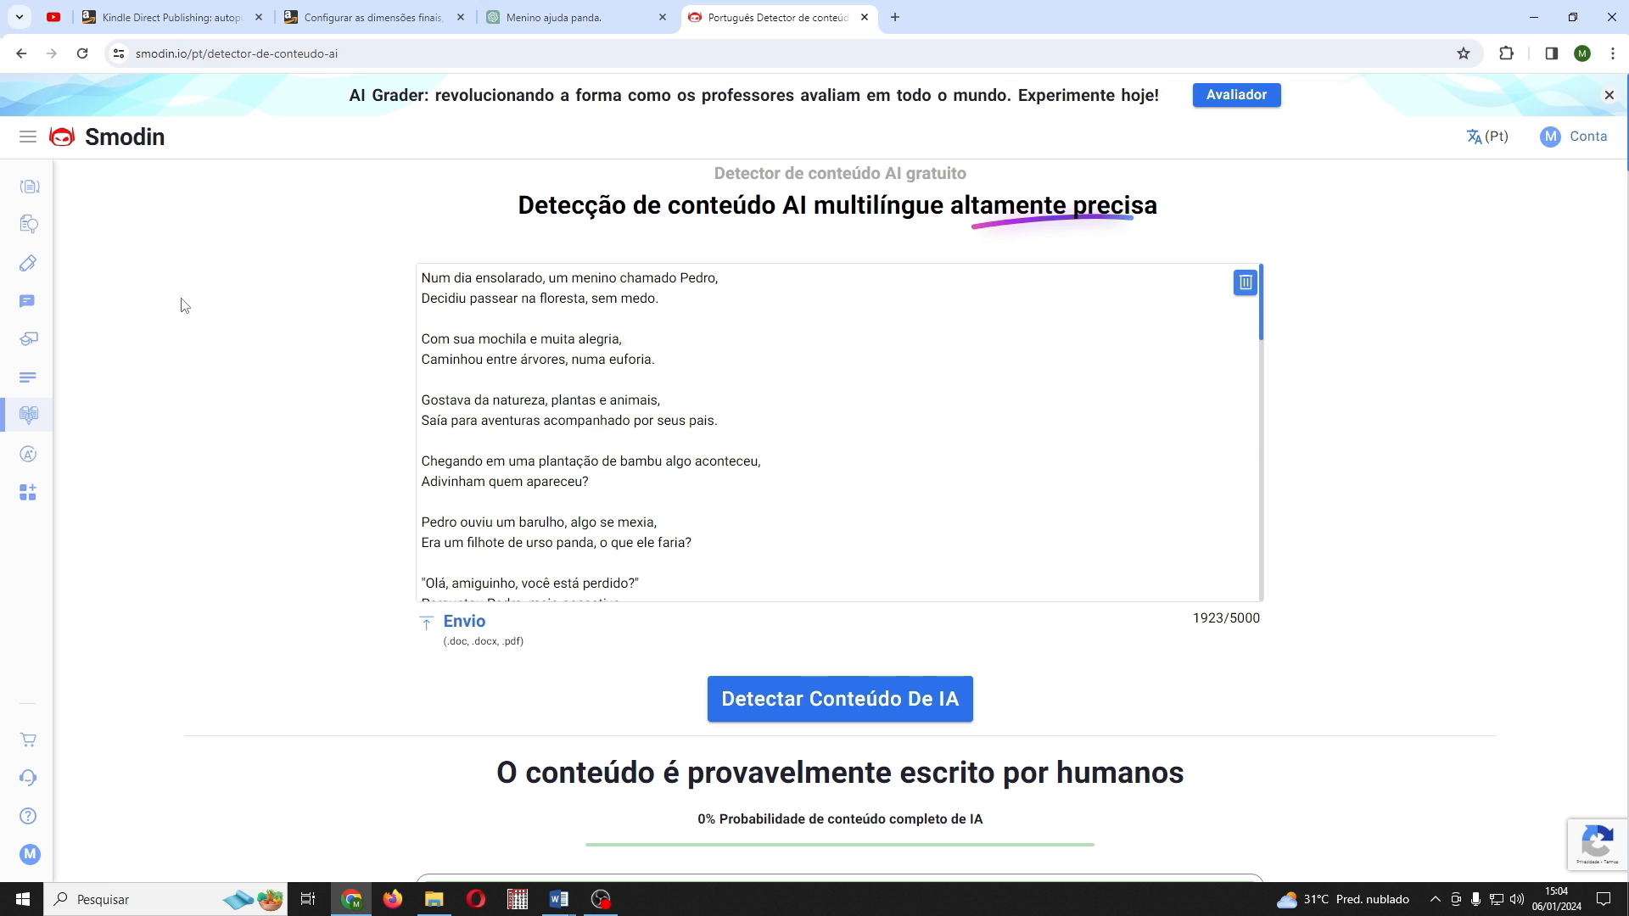
Step: Run the panda story through Smodin's plagiarism checker, cut after "todos emocionados" to fit 1,500 characters, and review the report
mouse_move(4, 255)
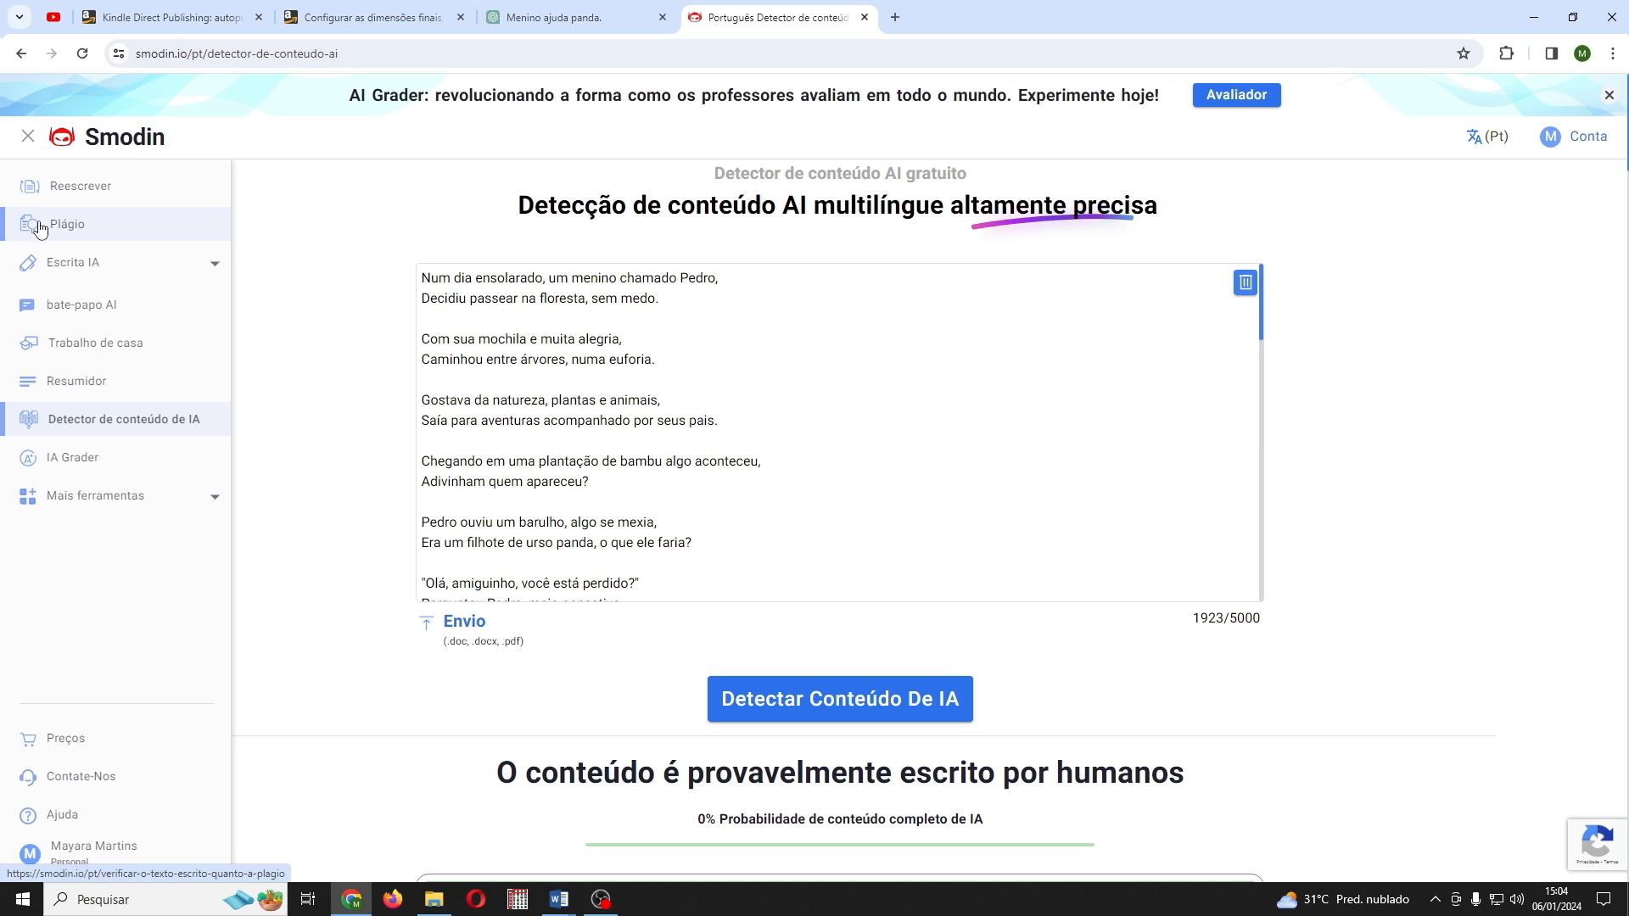
click(40, 230)
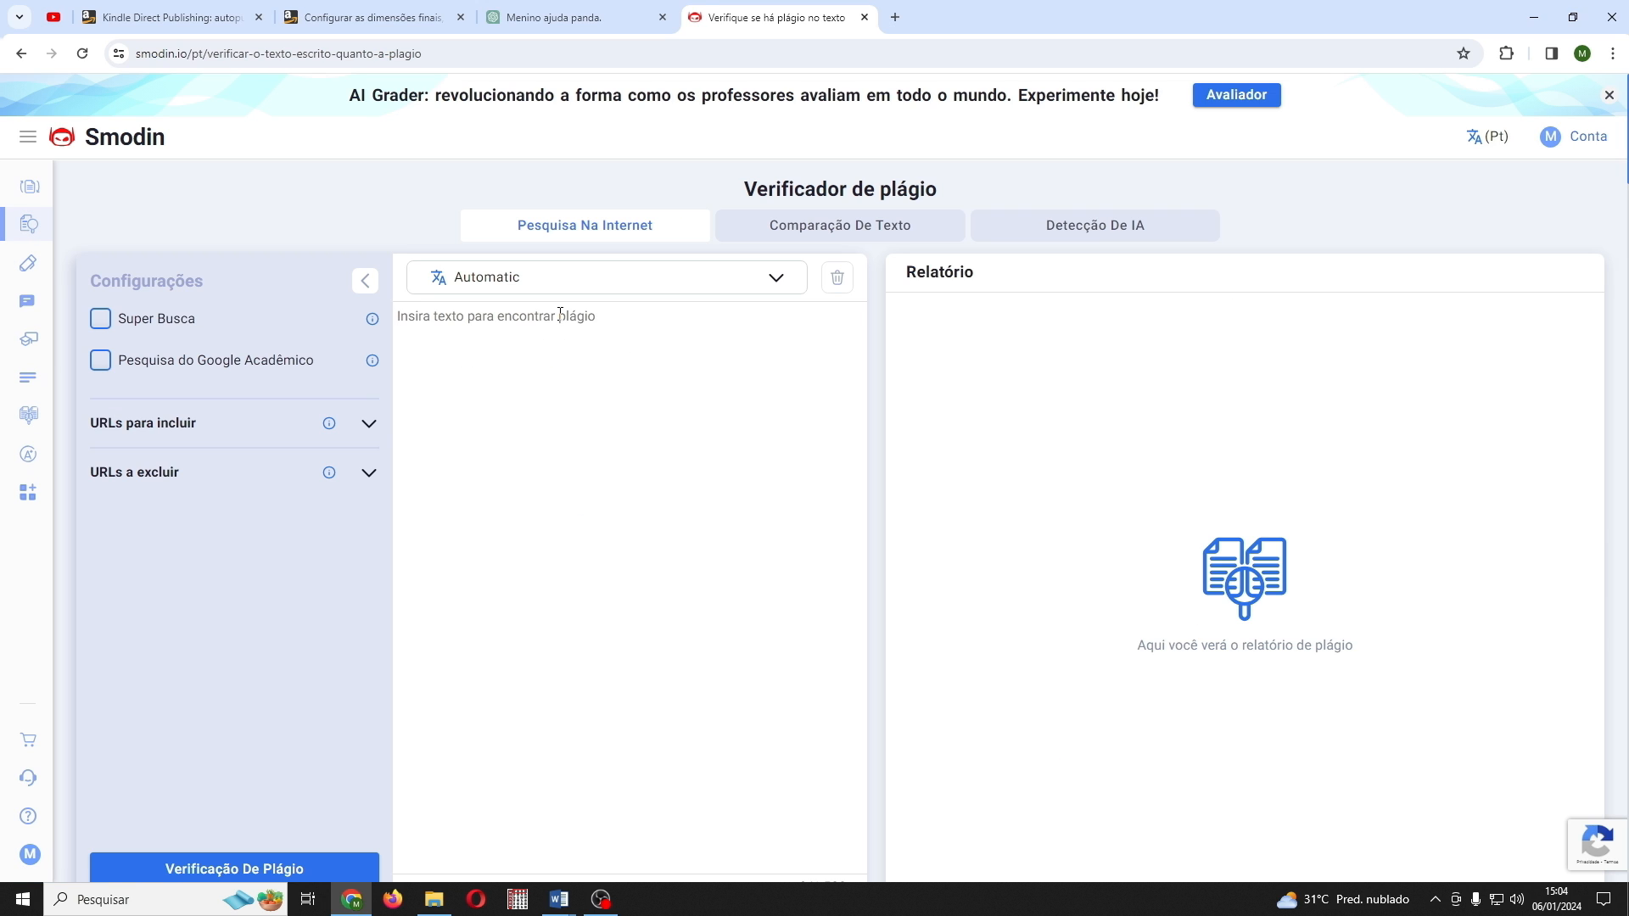
key(ctrl+v)
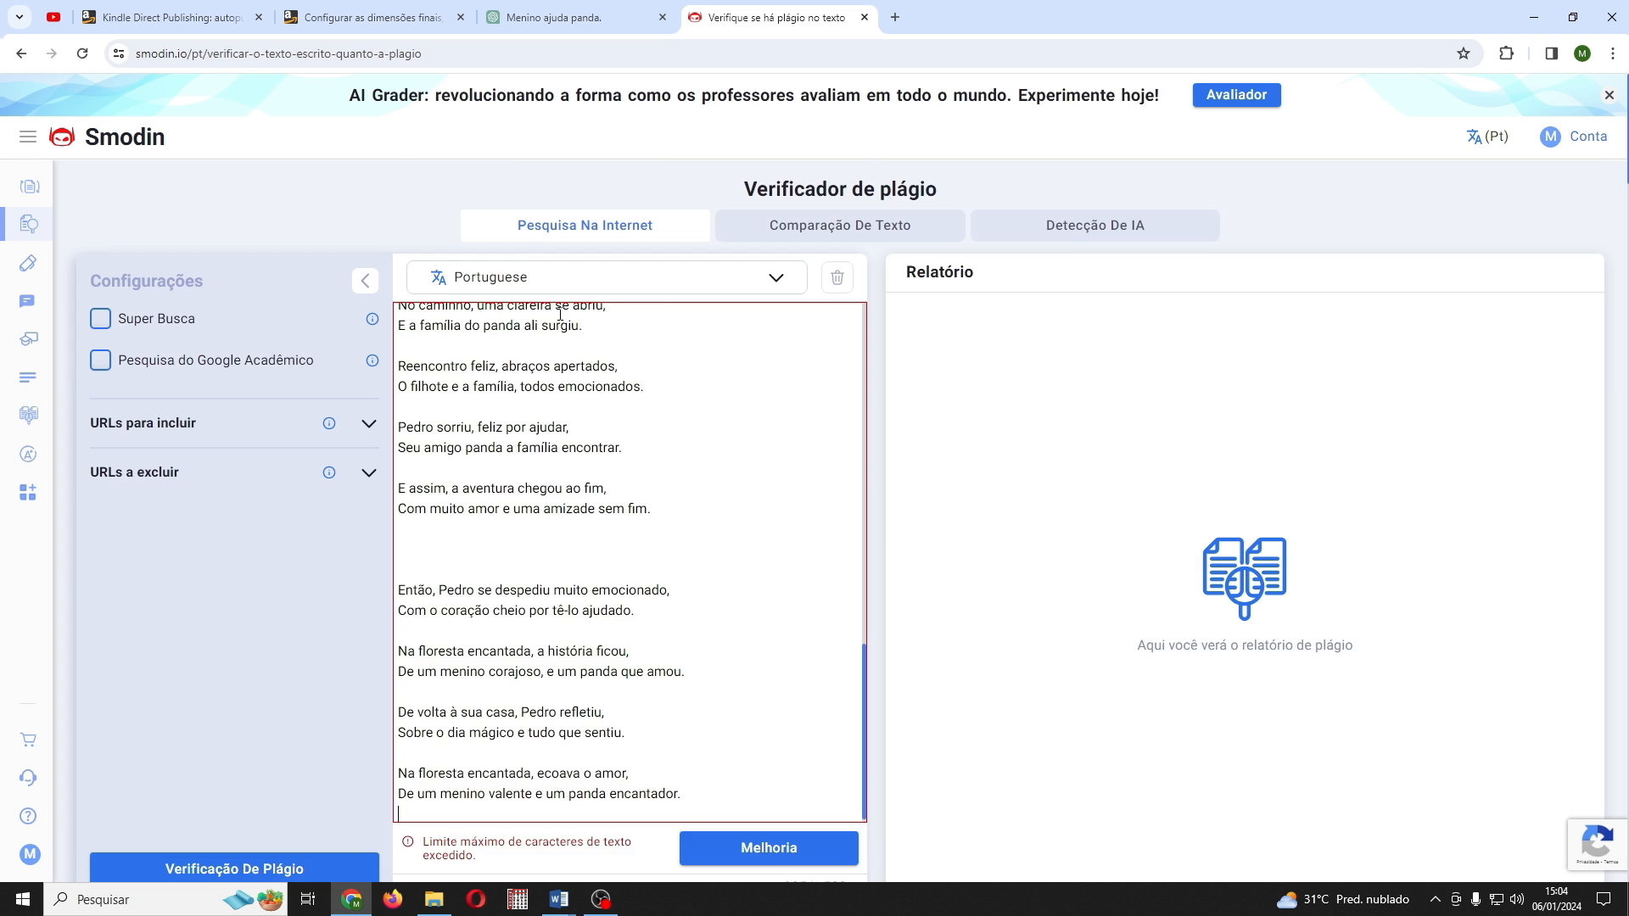
scroll(810, 392, down, 6)
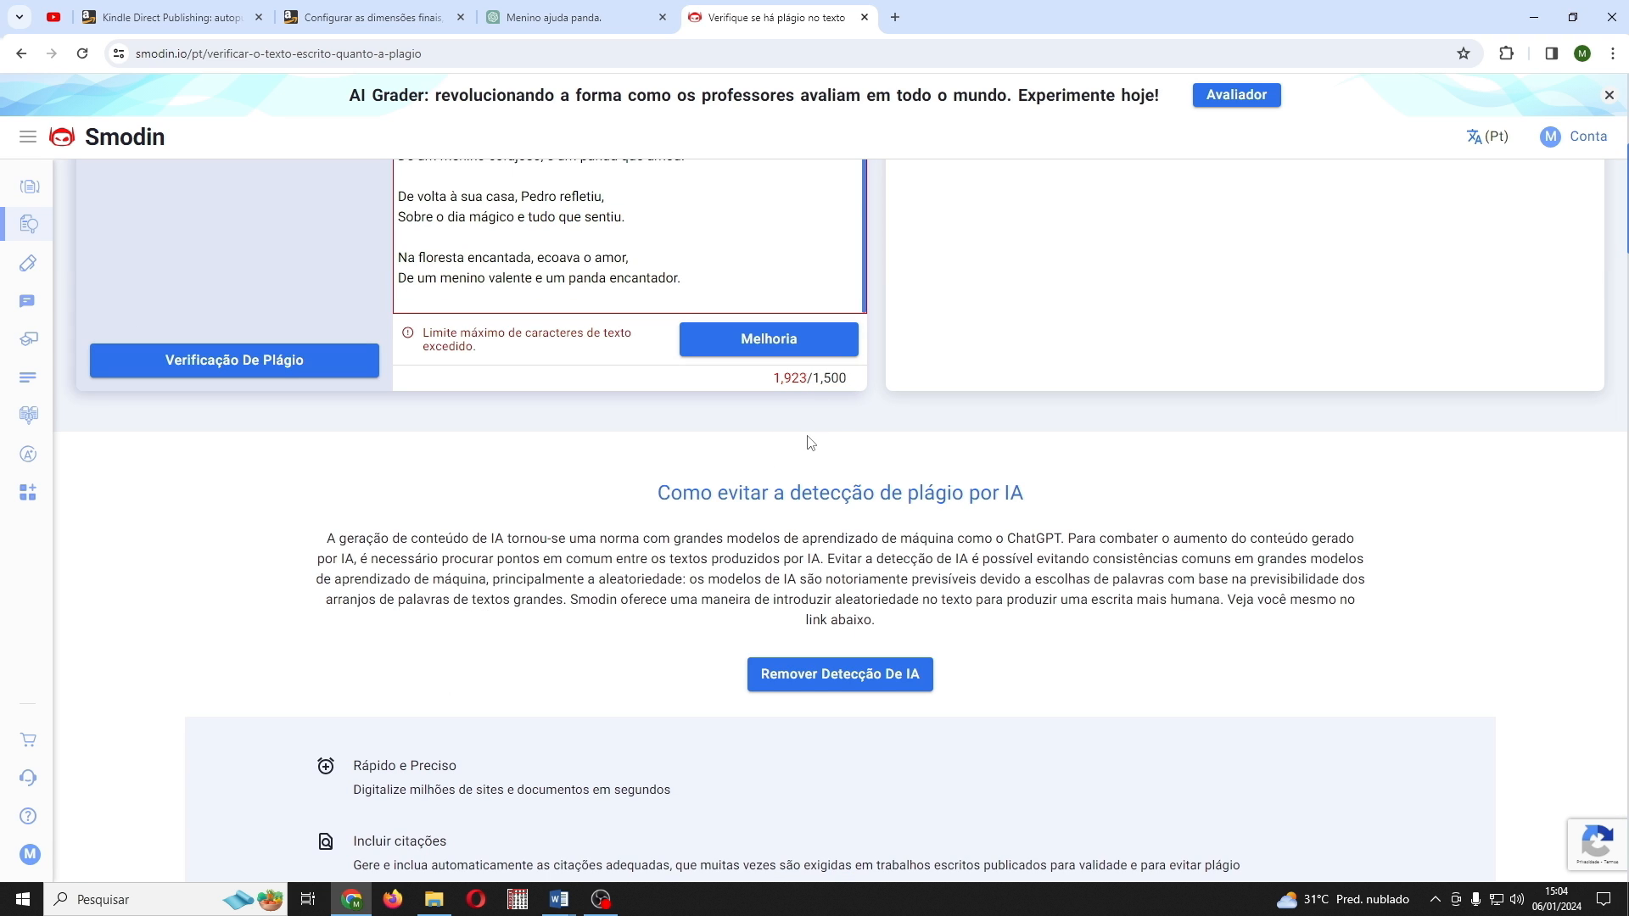
scroll(809, 442, up, 4)
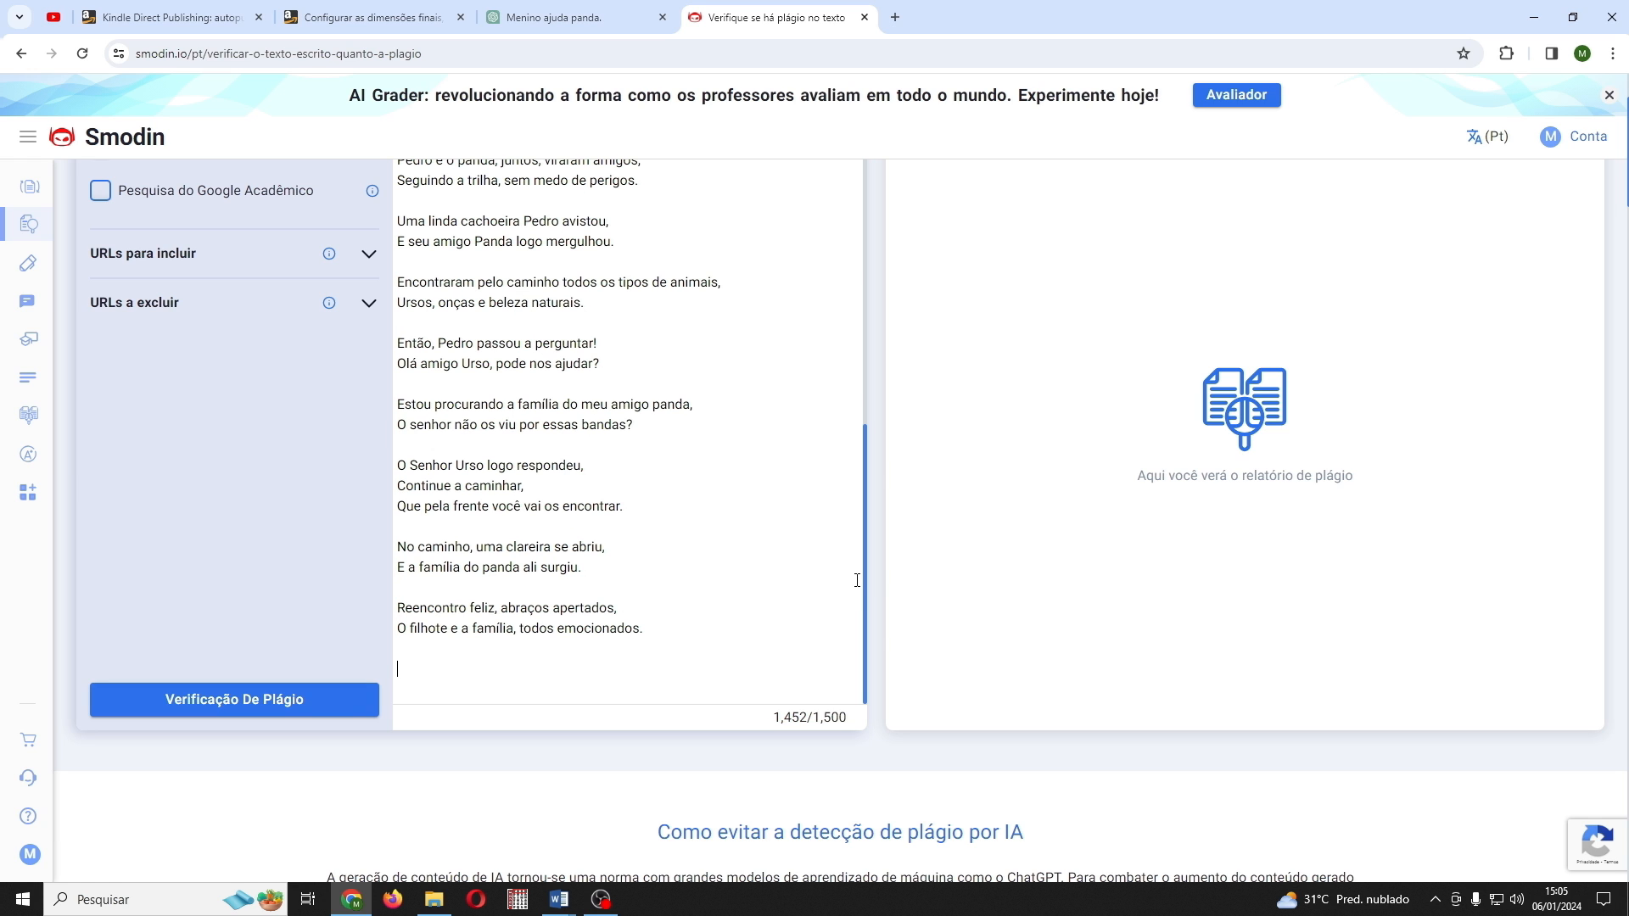
click(246, 699)
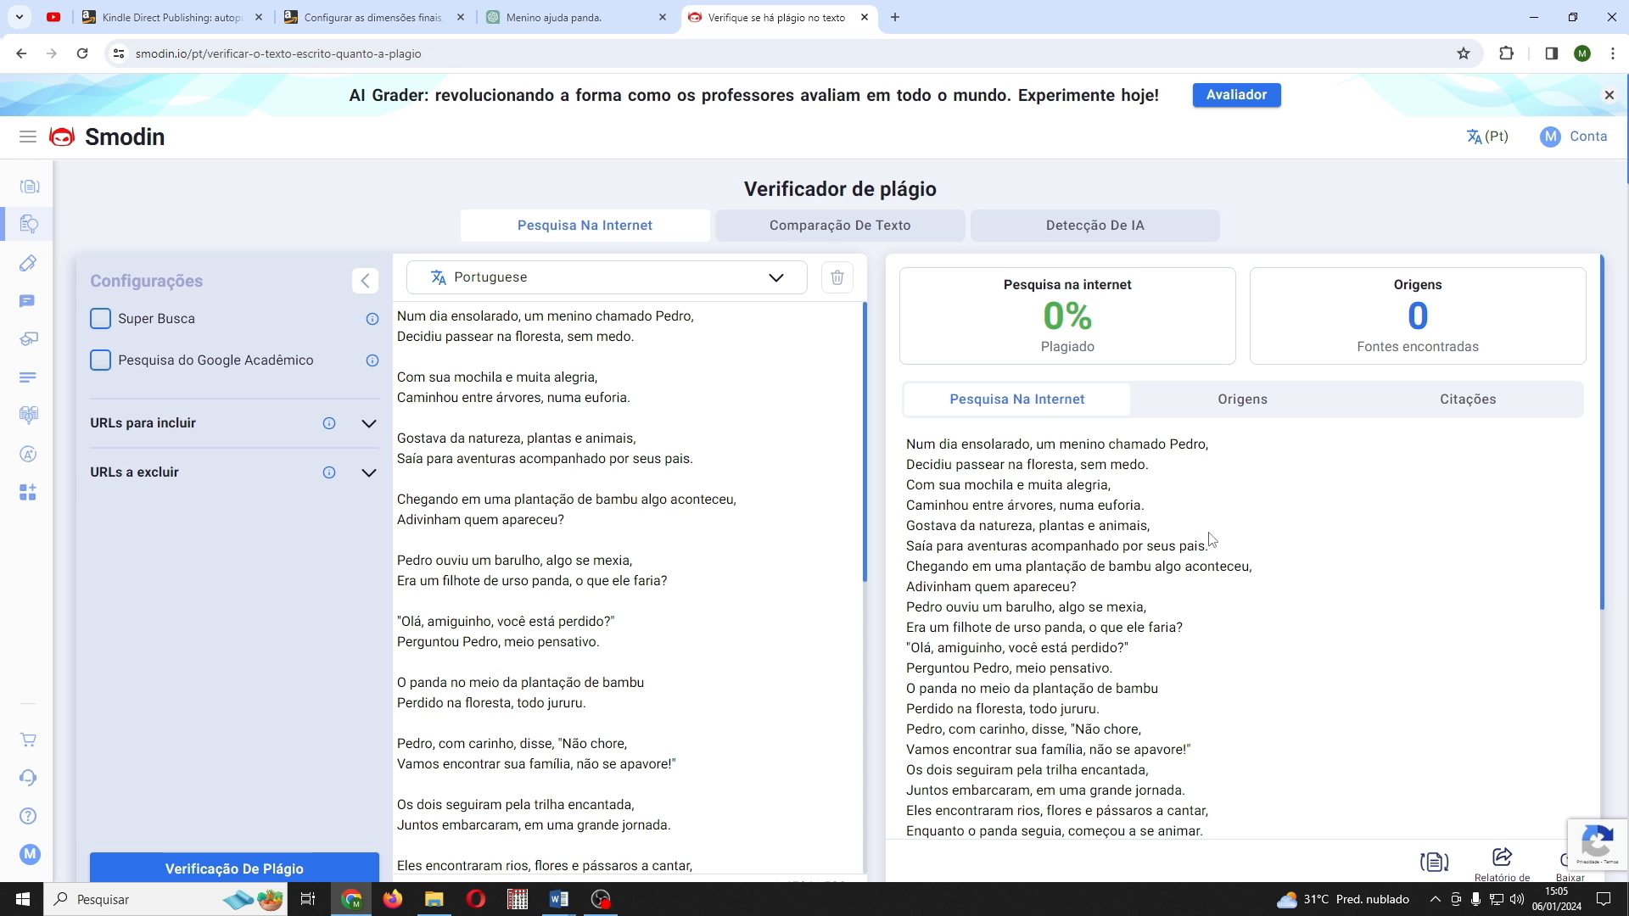
scroll(1211, 540, down, 2)
scroll(1211, 540, up, 2)
scroll(631, 476, down, 10)
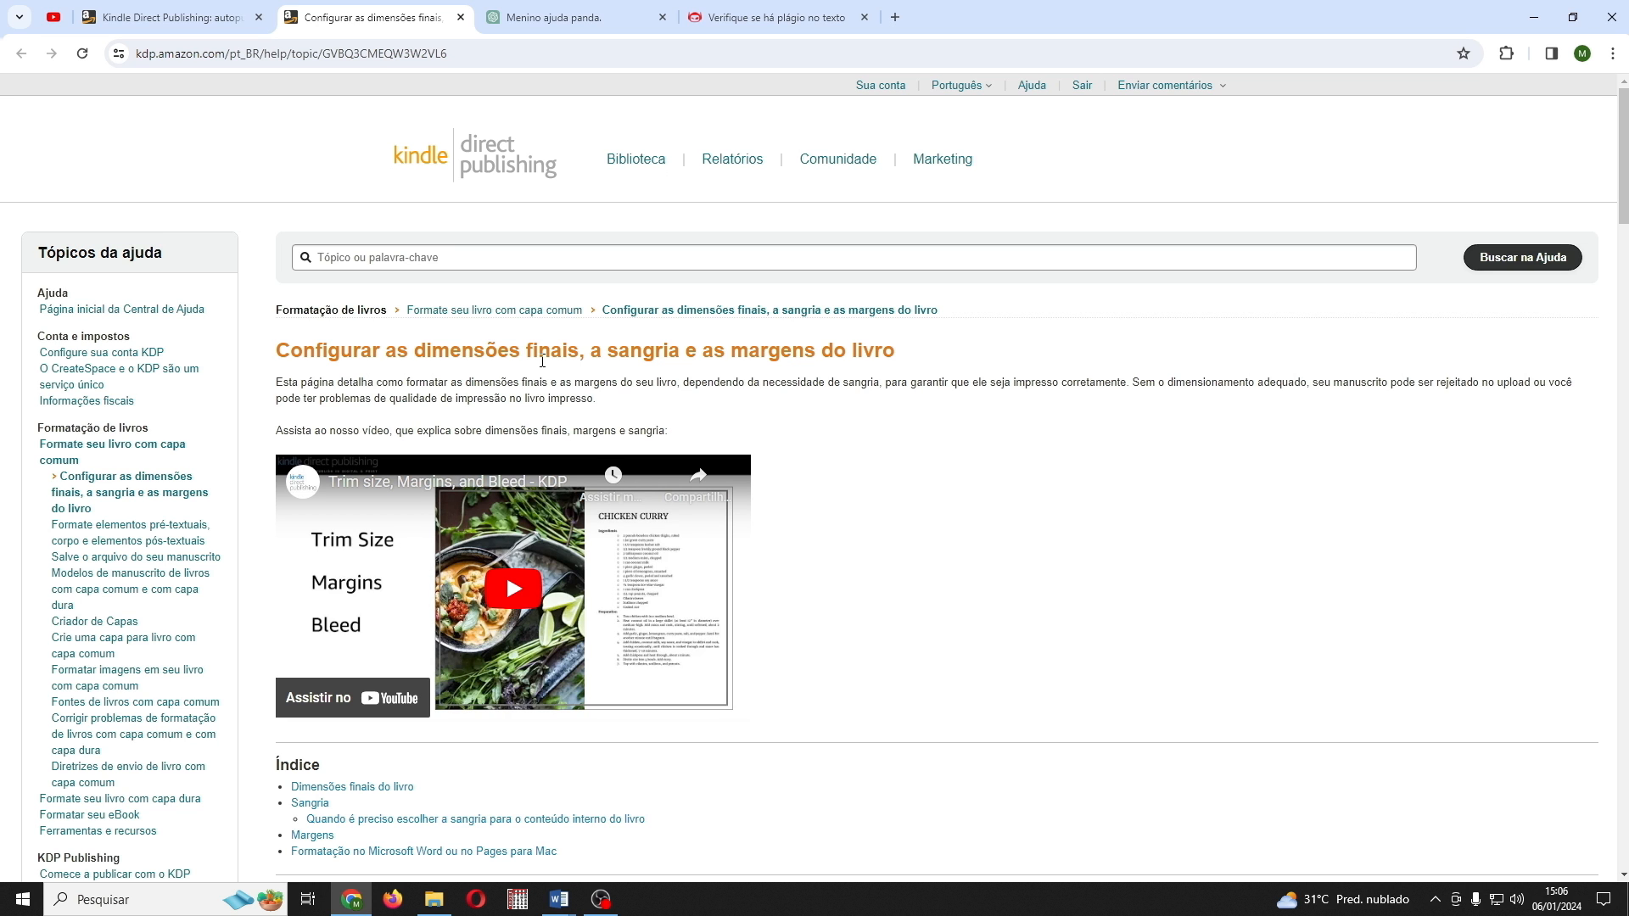
Step: Read the KDP help page on final book dimensions, expanding the kdp.amazon.com table of trim sizes with page limits
scroll(1012, 571, down, 8)
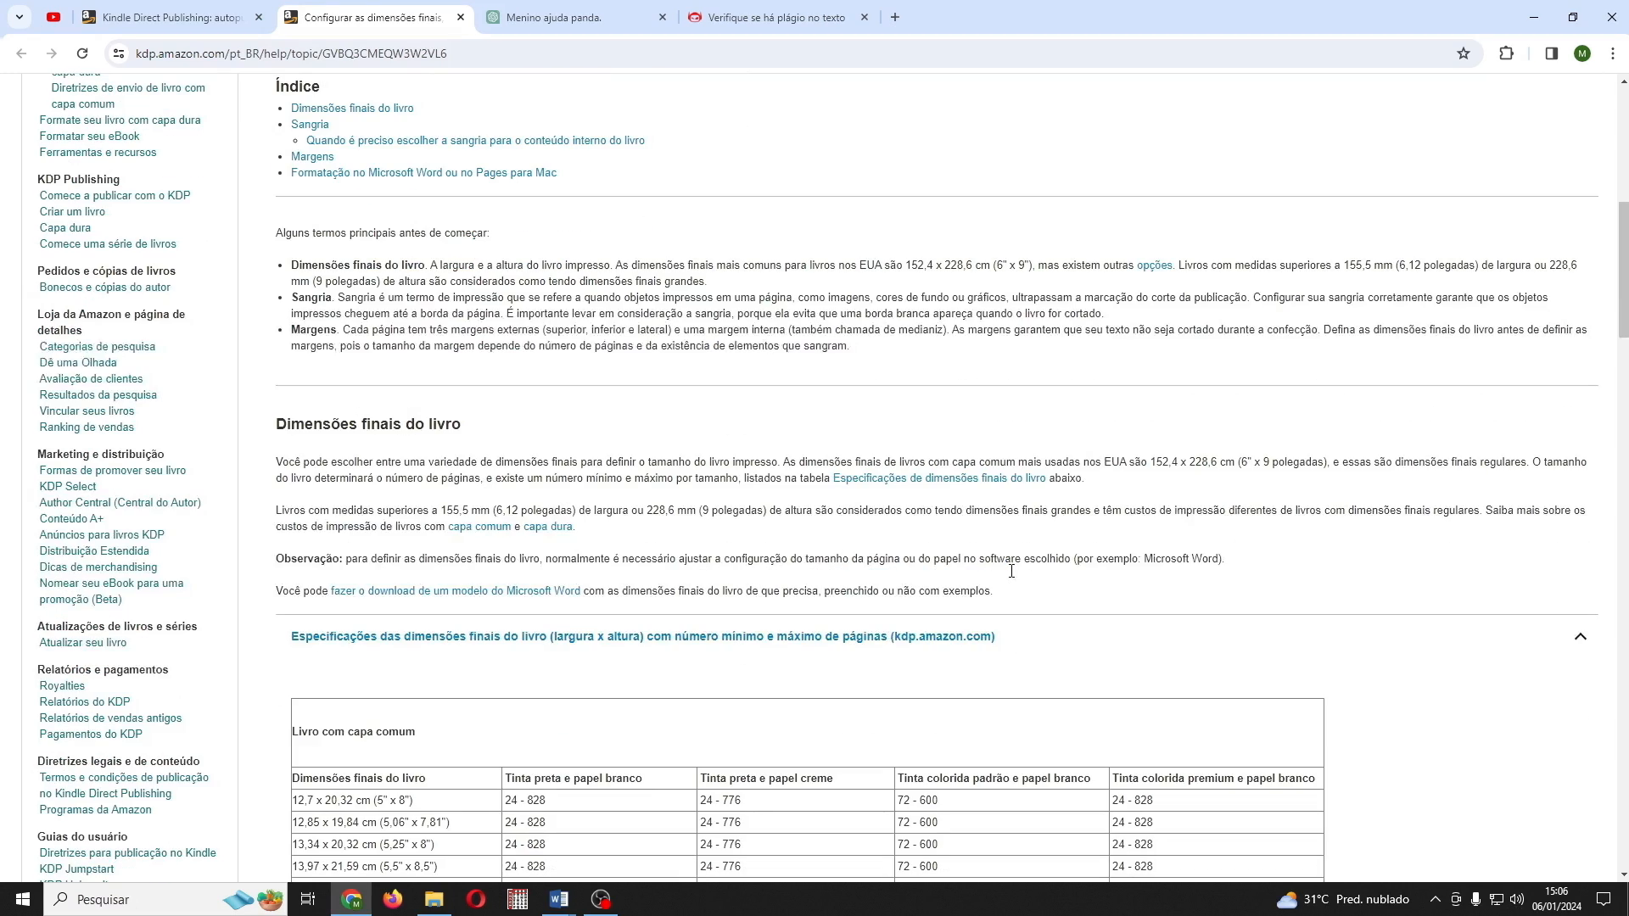
scroll(1011, 571, down, 4)
click(694, 299)
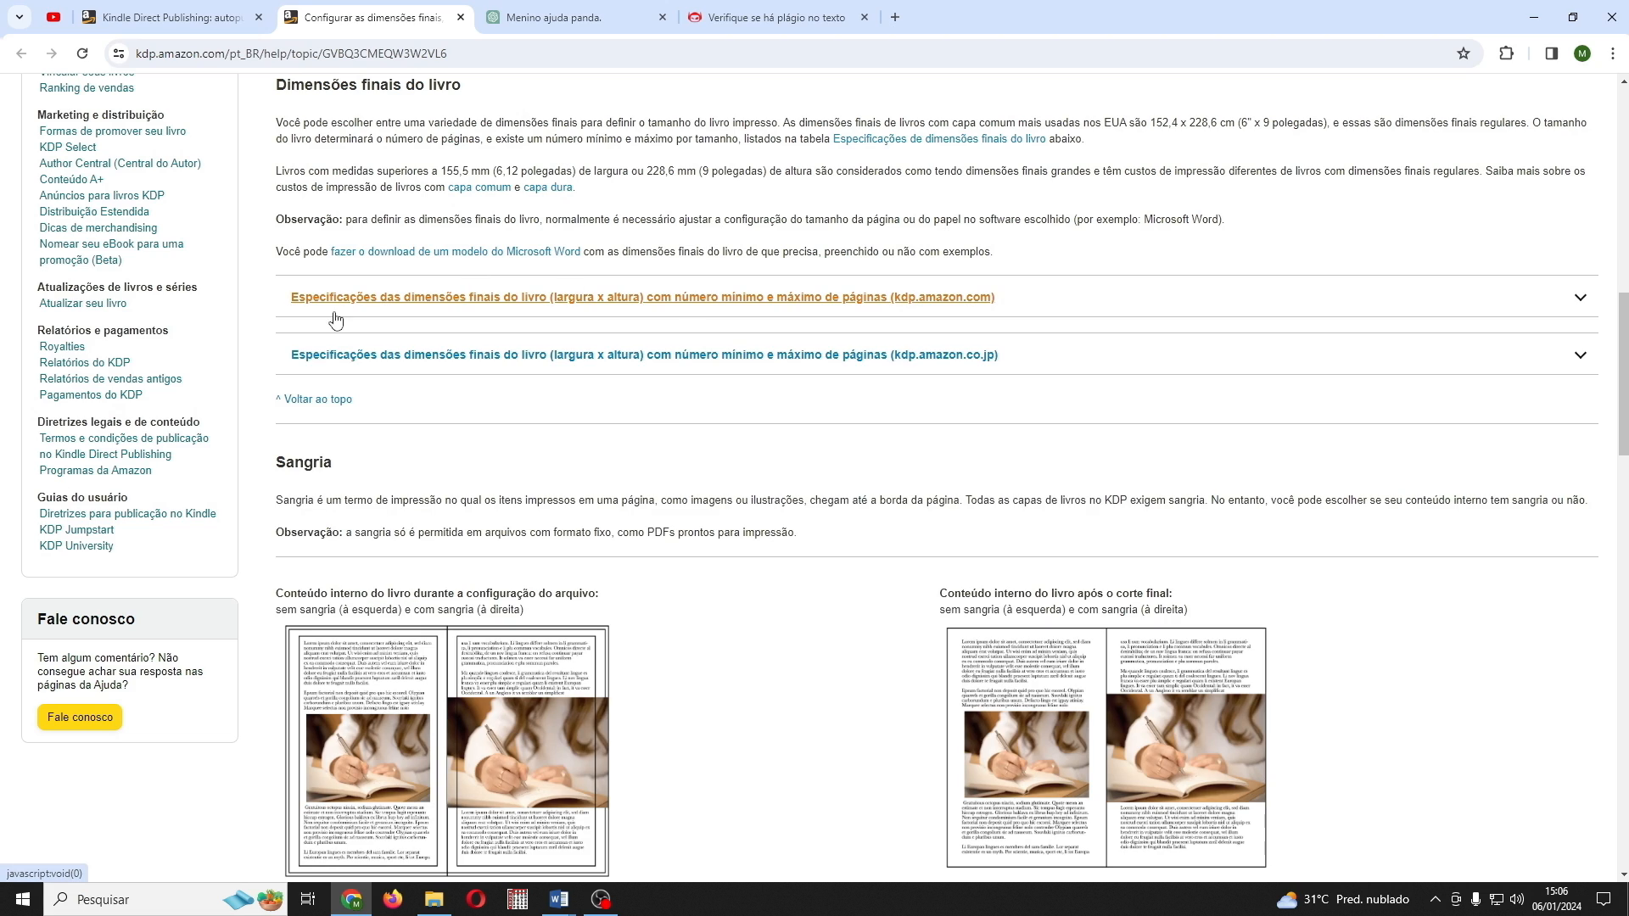
click(528, 314)
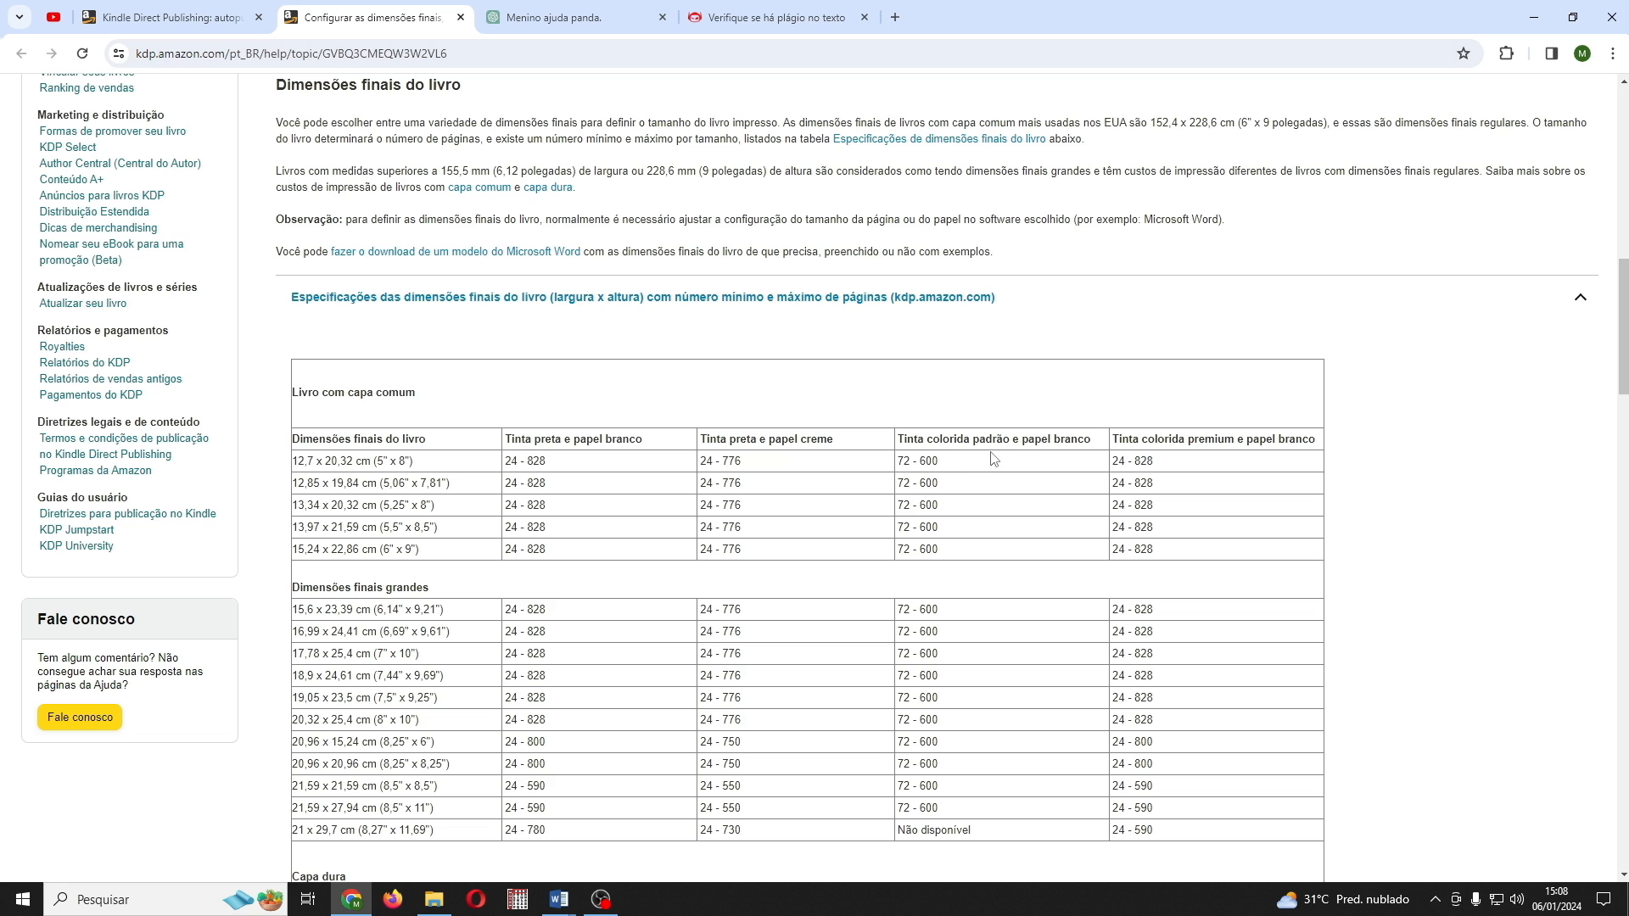
Step: Examine the paperback page limits for premium colour ink and the 21,59 x 21,59 cm trim size, plus the bleed section
scroll(1076, 457, down, 1)
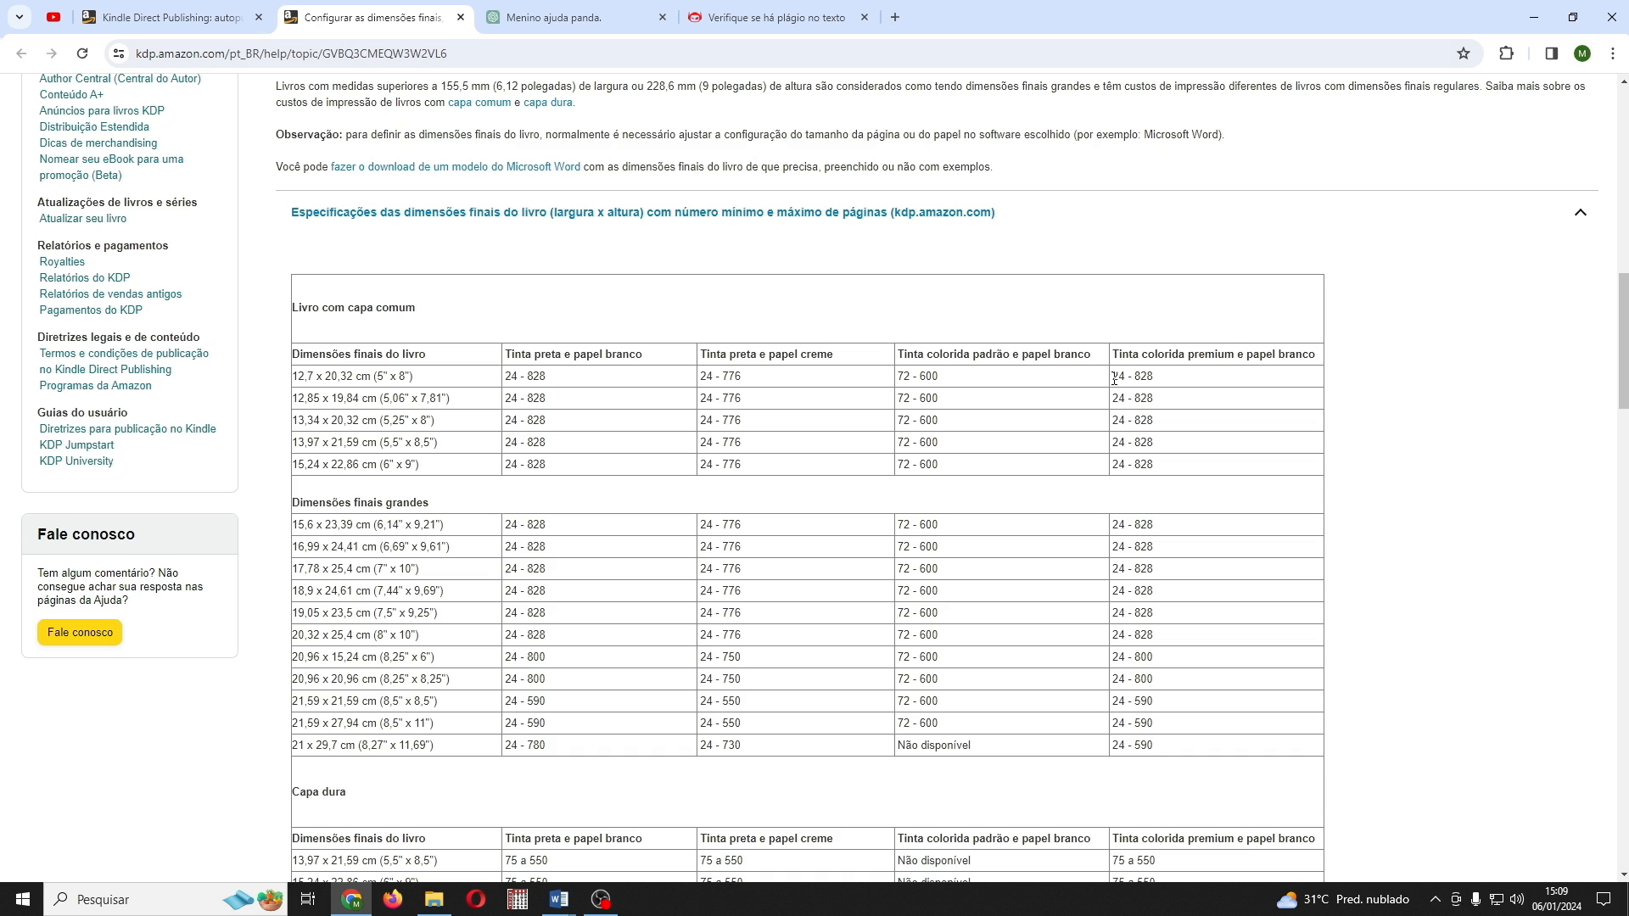
drag(1114, 377, 1128, 377)
drag(910, 379, 898, 377)
click(1137, 376)
drag(1112, 377, 1126, 377)
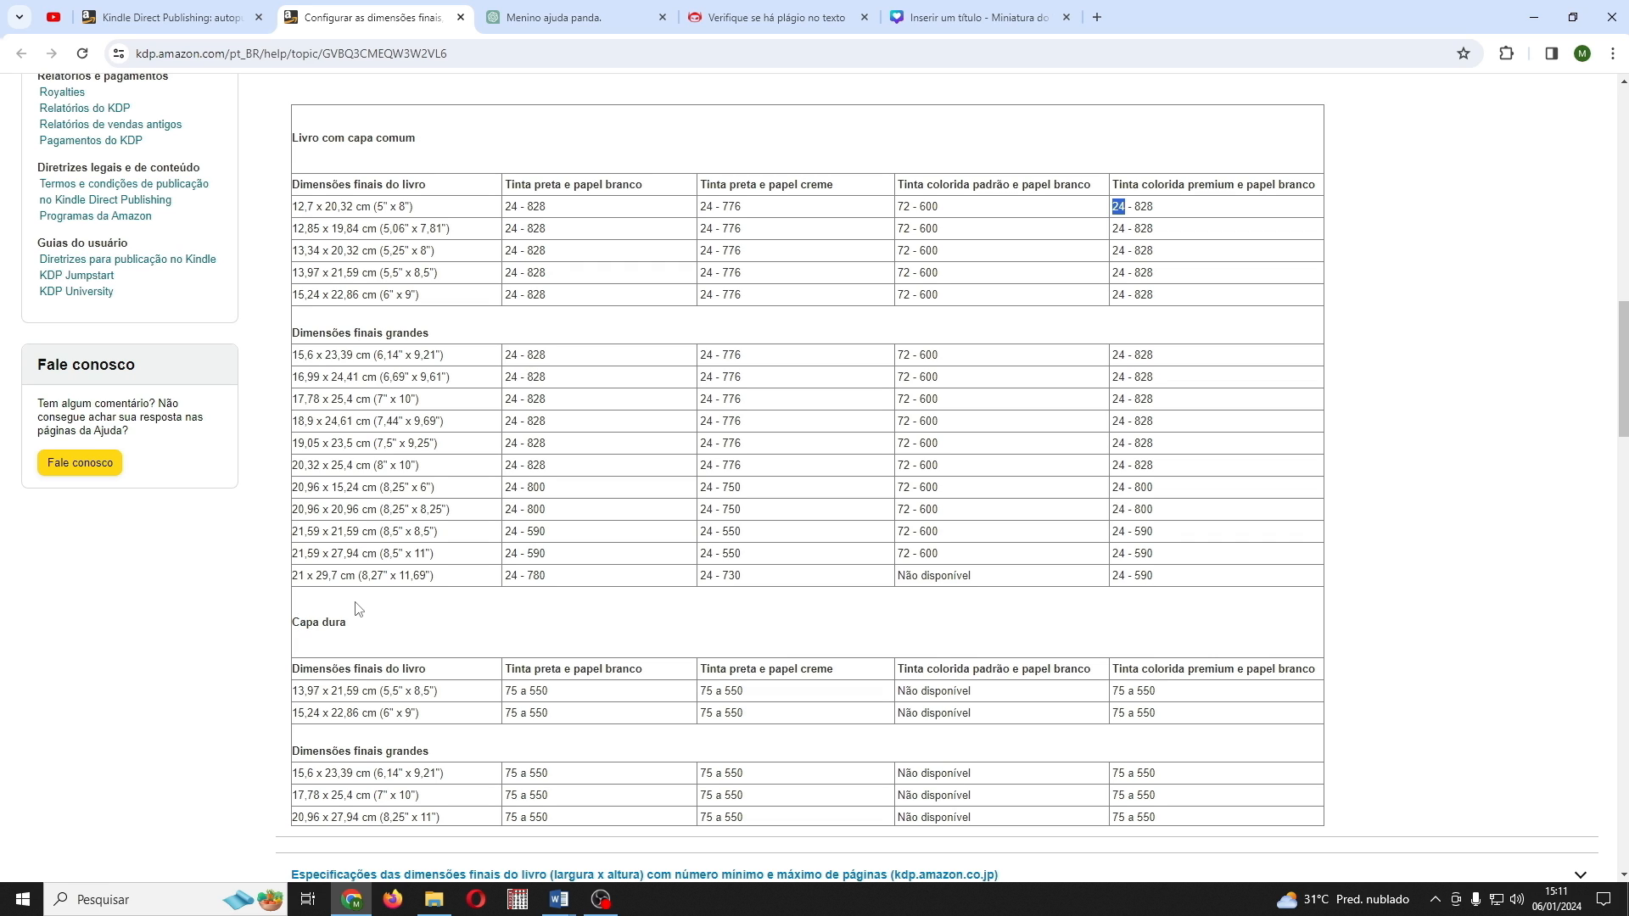
click(442, 543)
drag(435, 537, 296, 536)
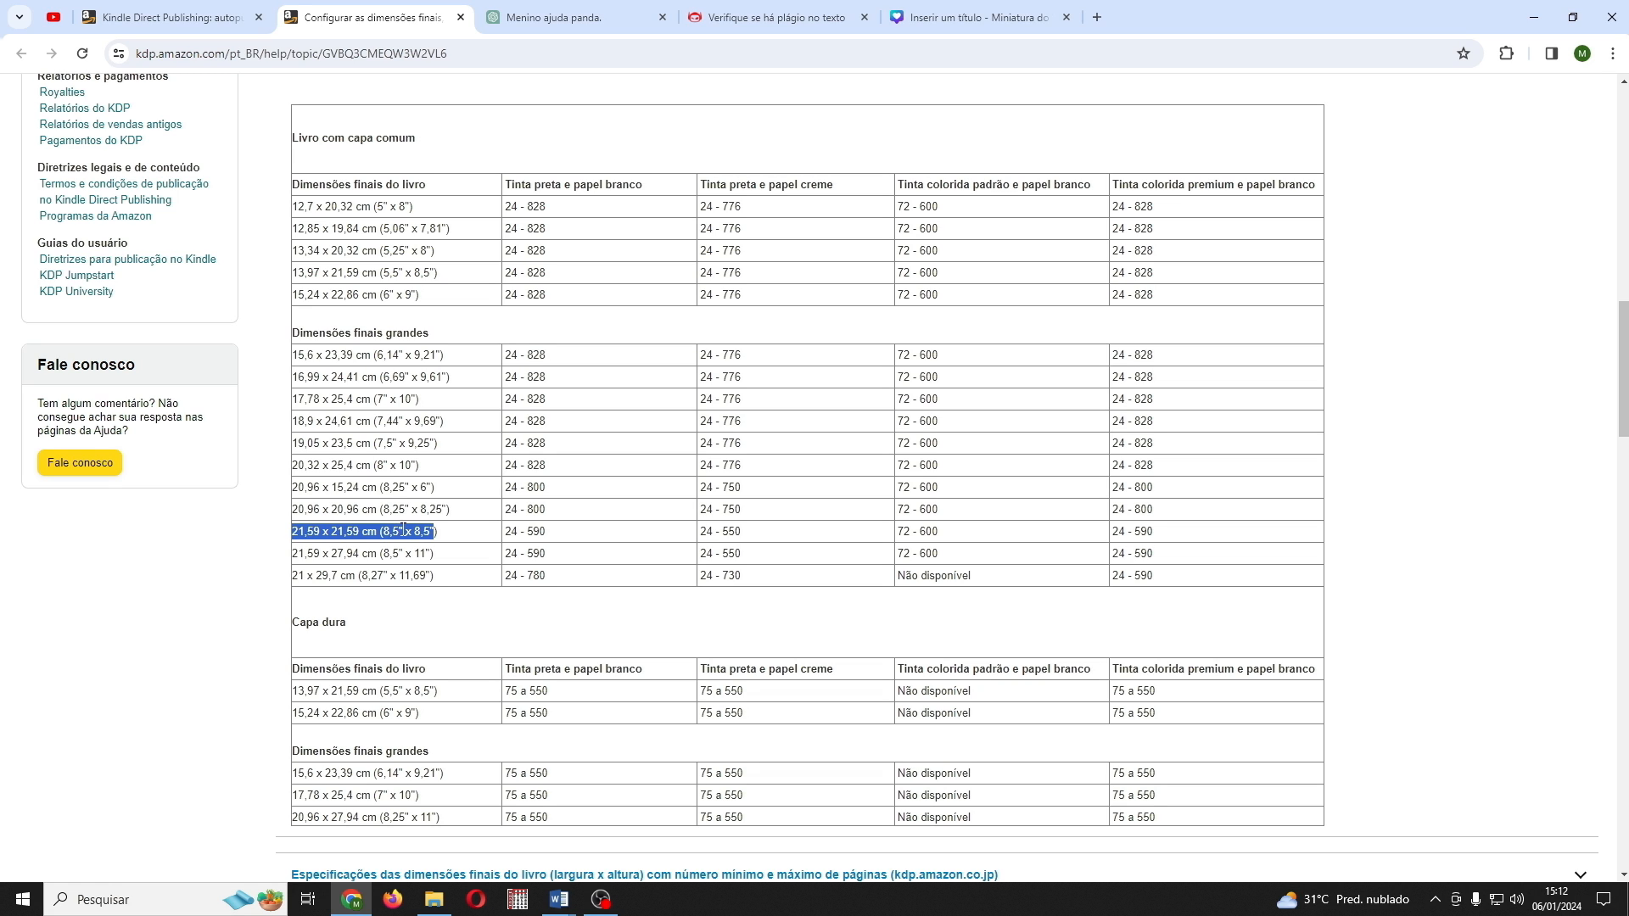
scroll(711, 541, down, 5)
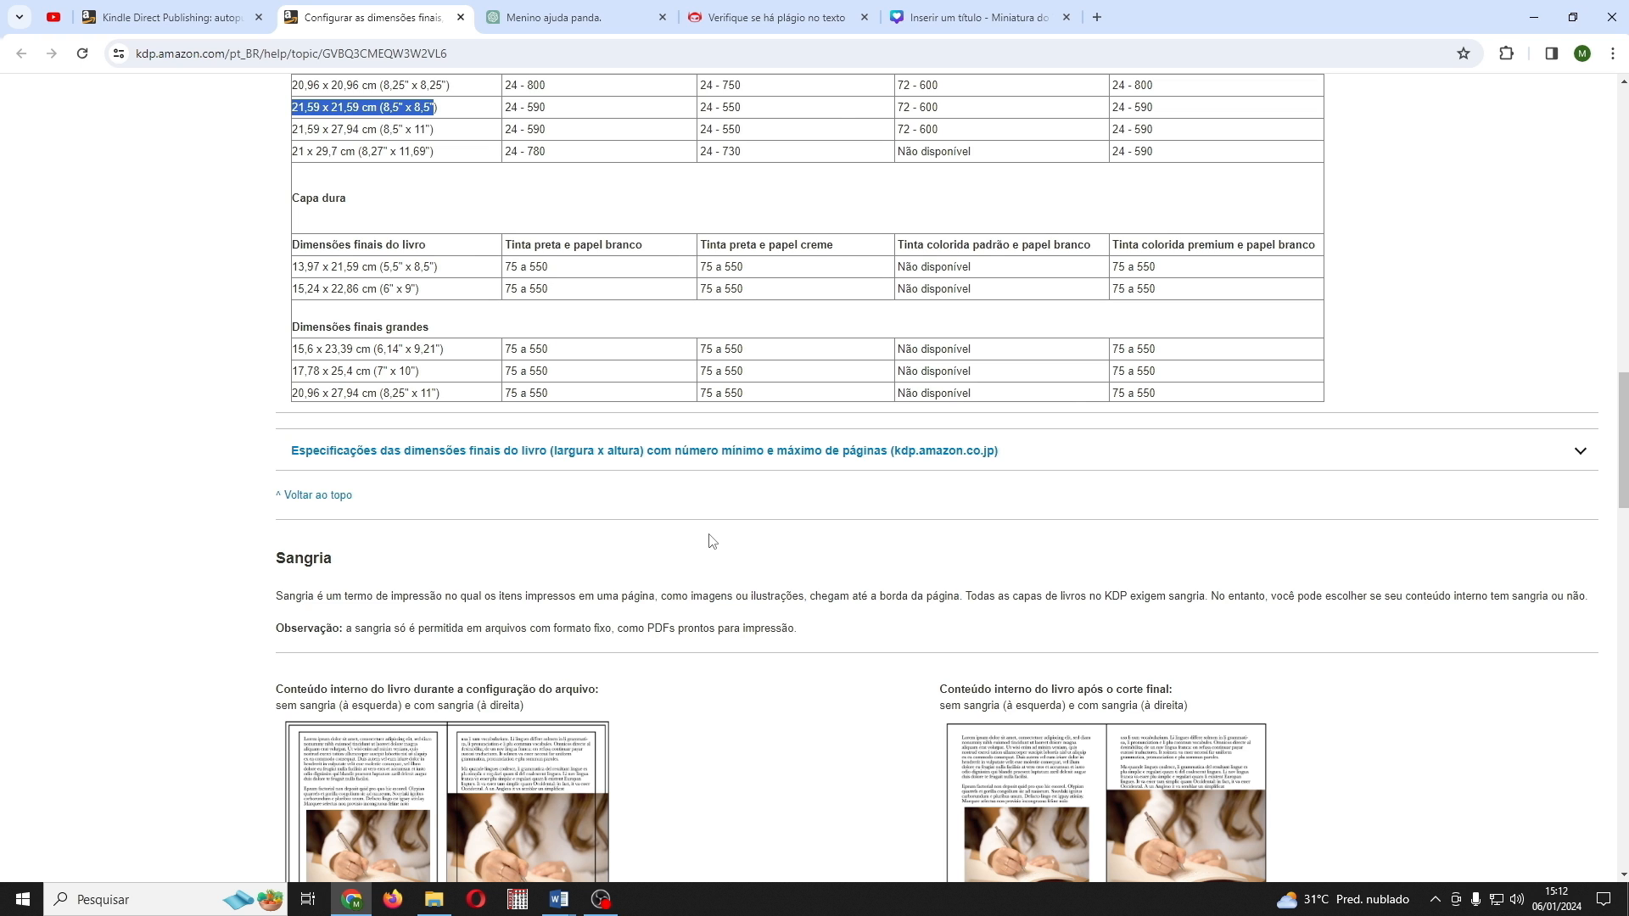
scroll(711, 542, down, 4)
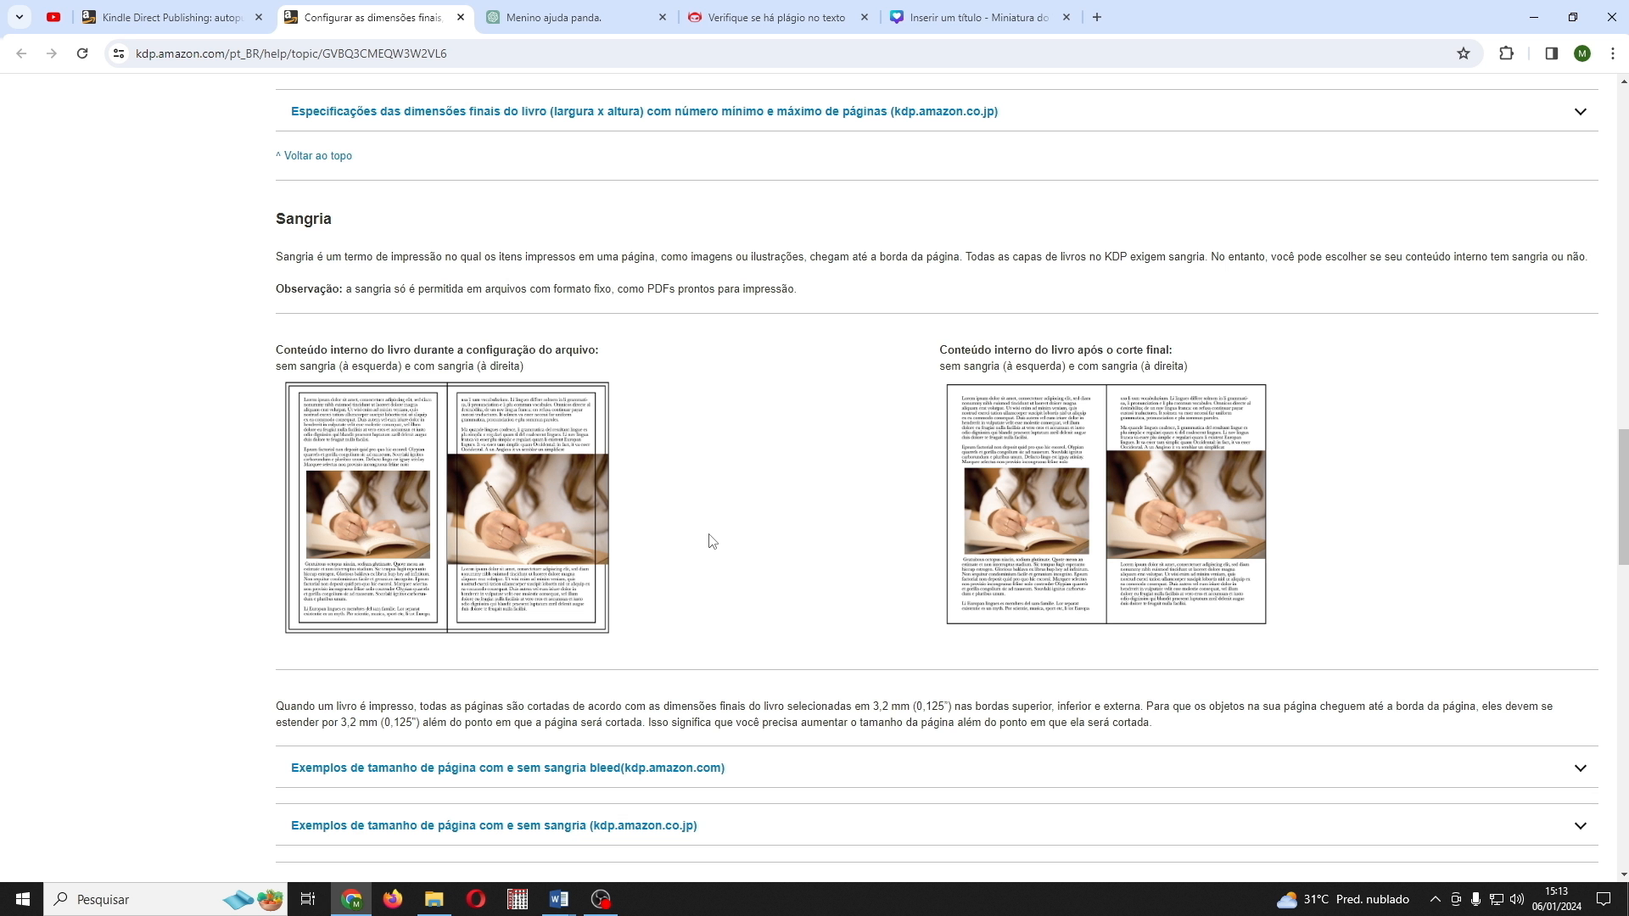
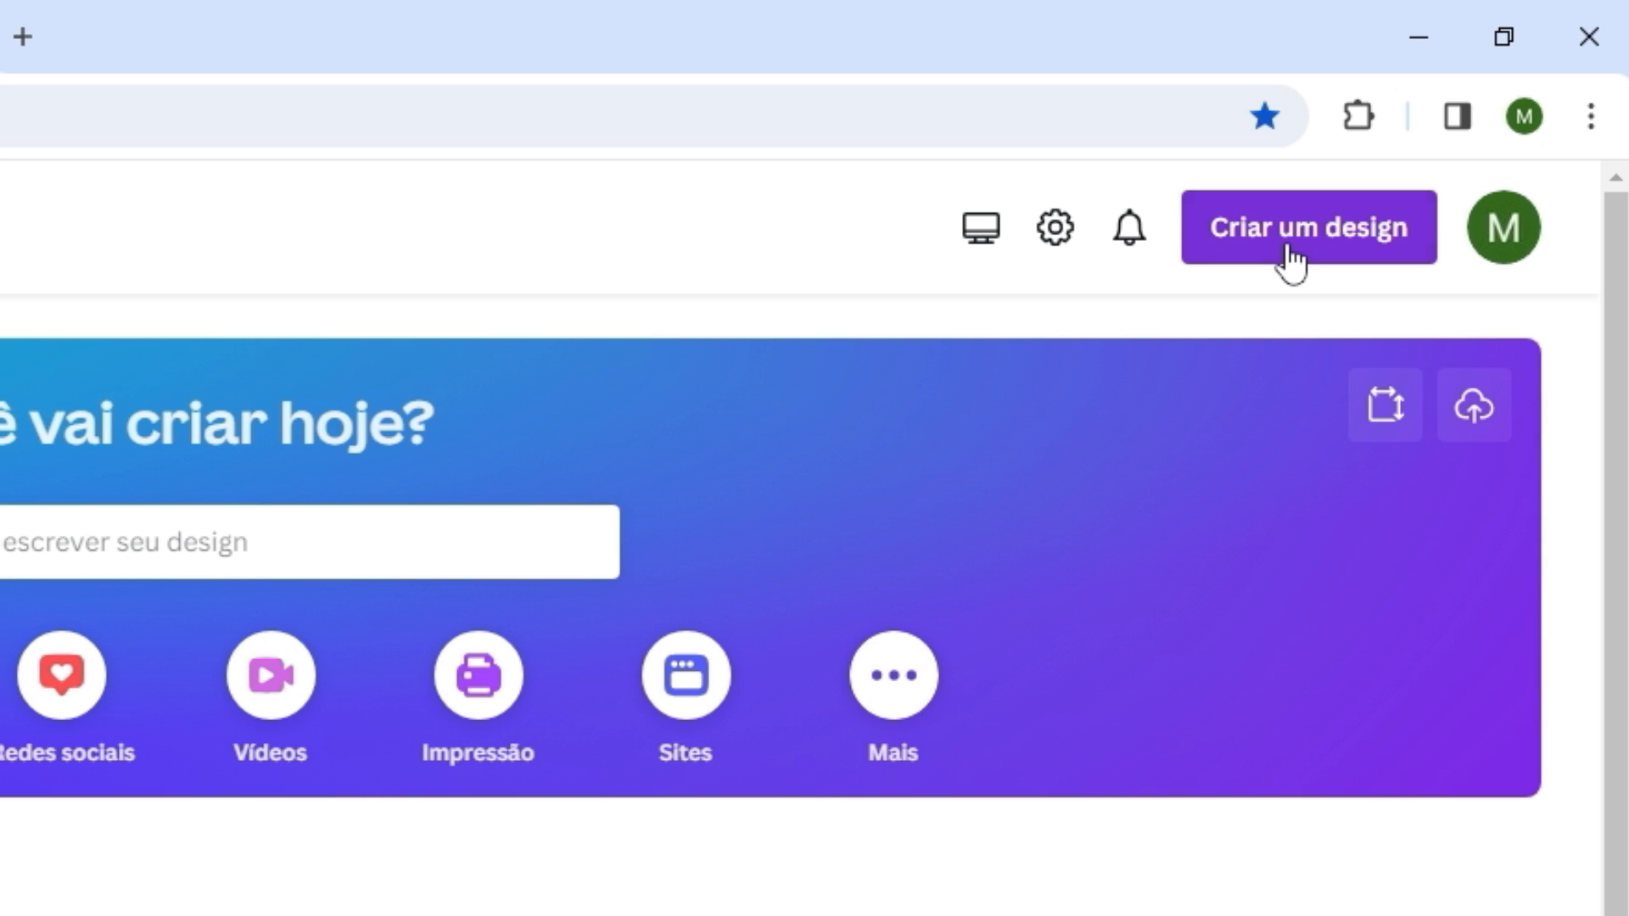
Step: In Canva, create a new custom-size design 8.625 in wide and 8.75 in high
click(1292, 254)
click(981, 426)
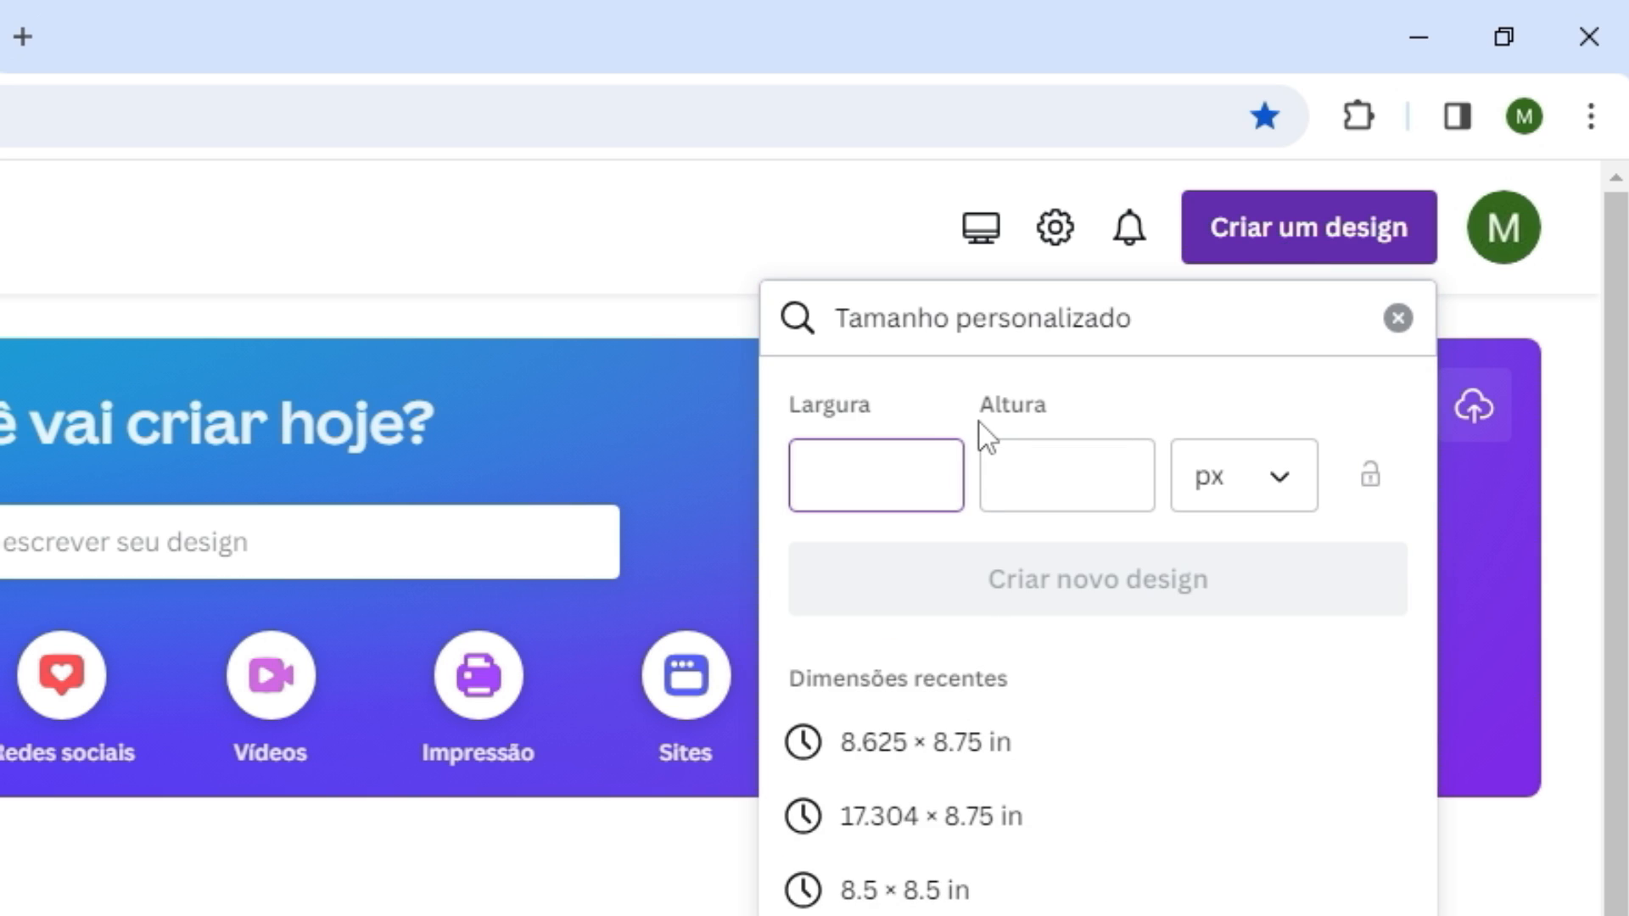
click(1288, 475)
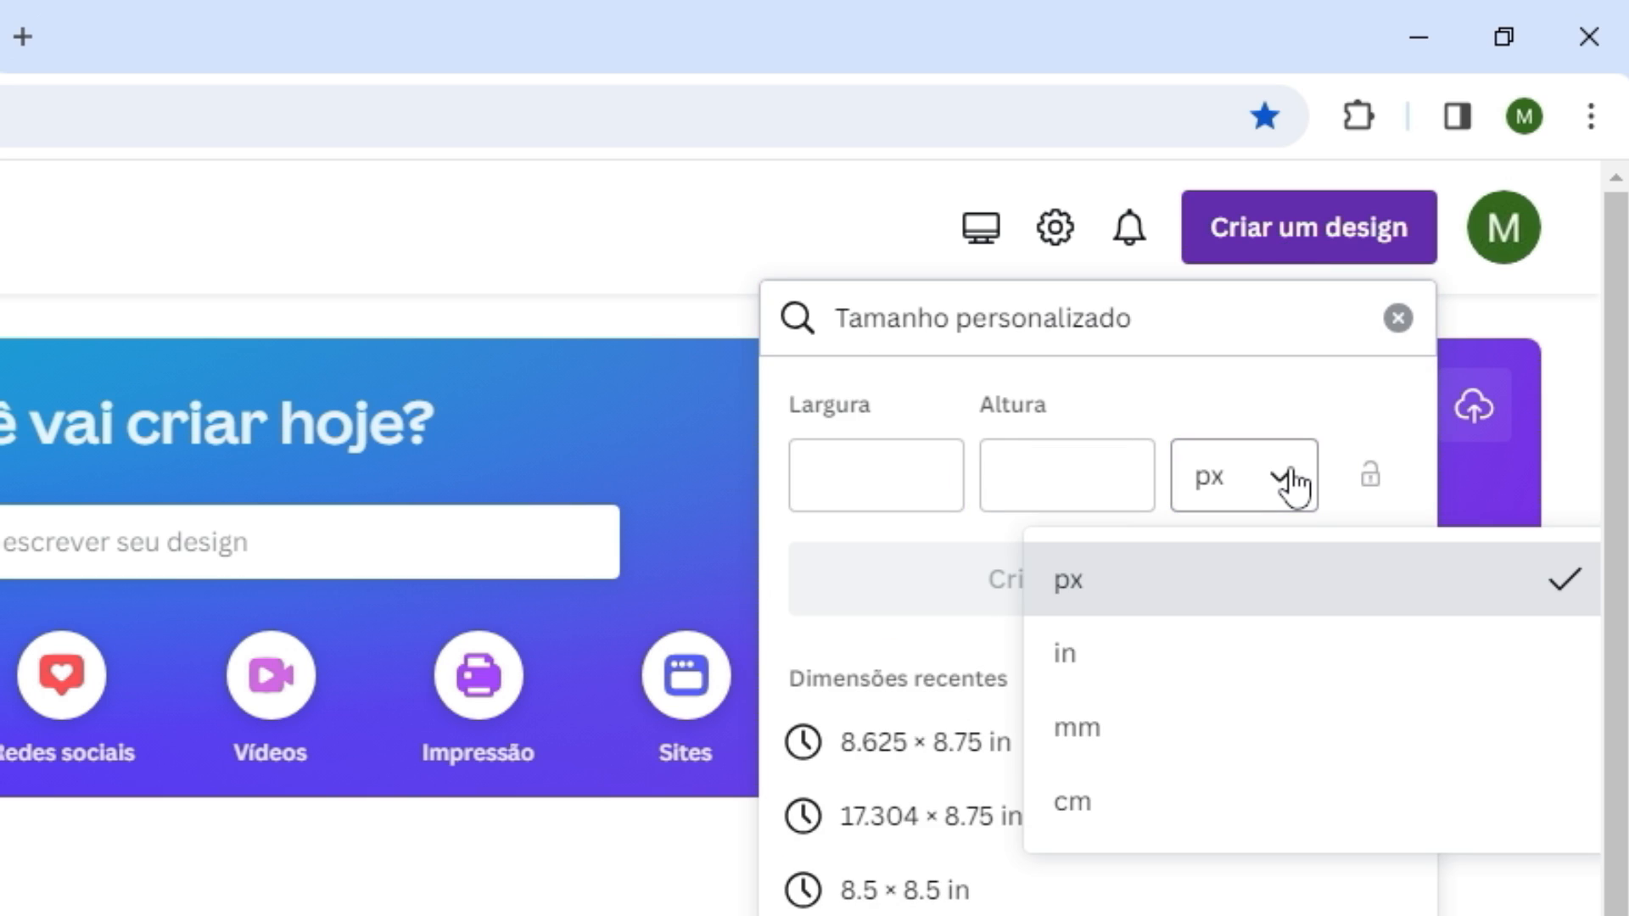
click(1102, 653)
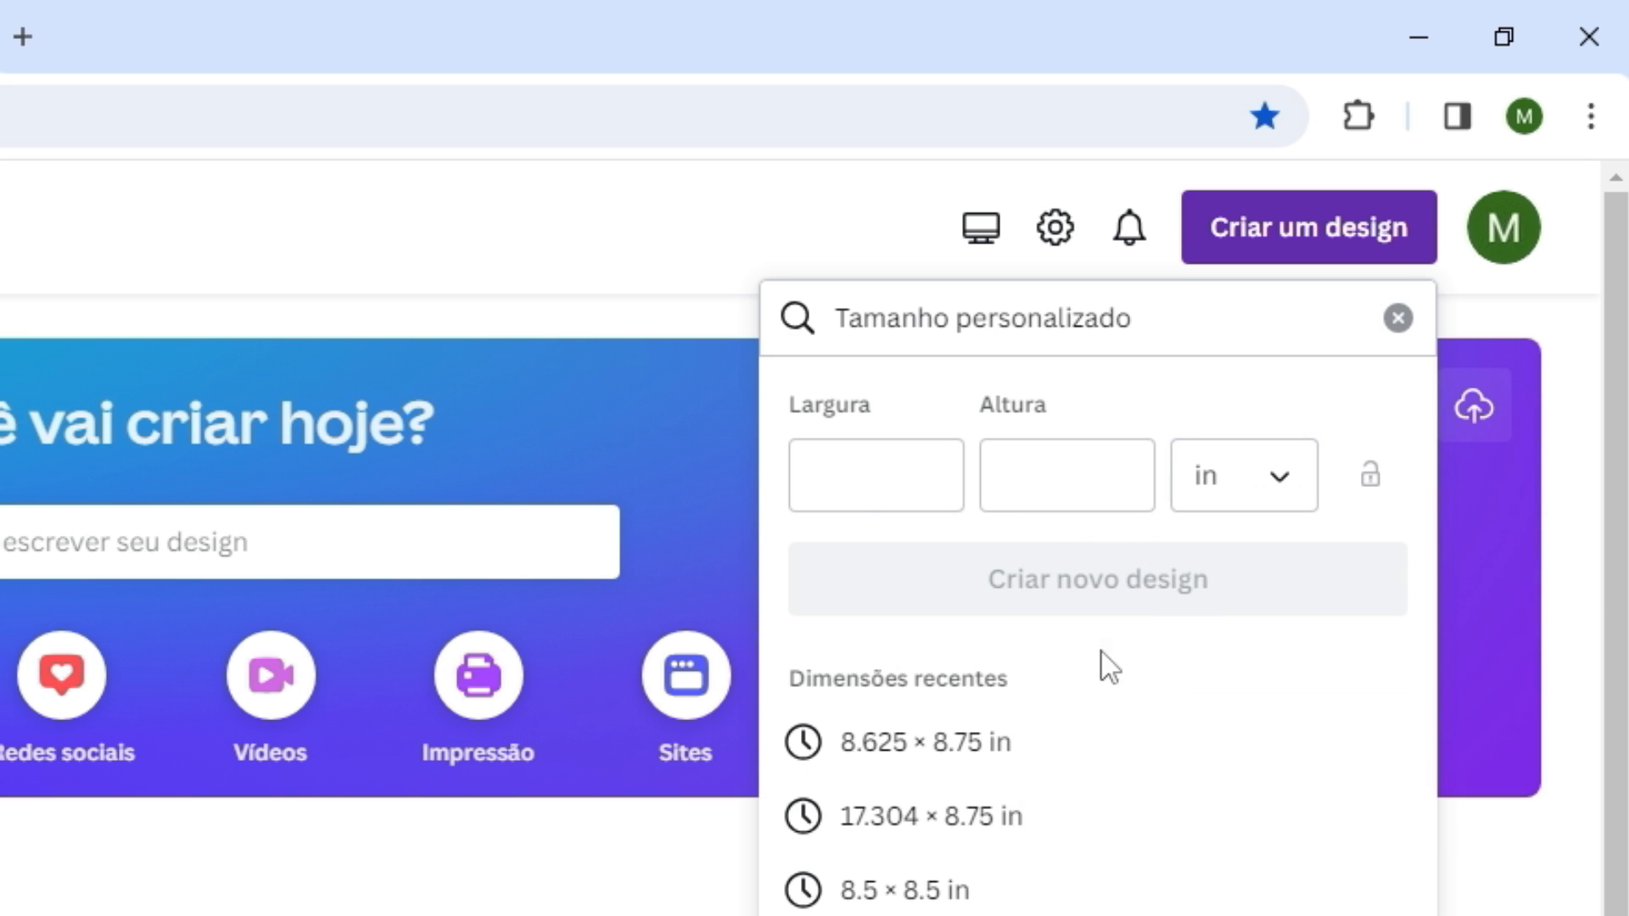
click(858, 484)
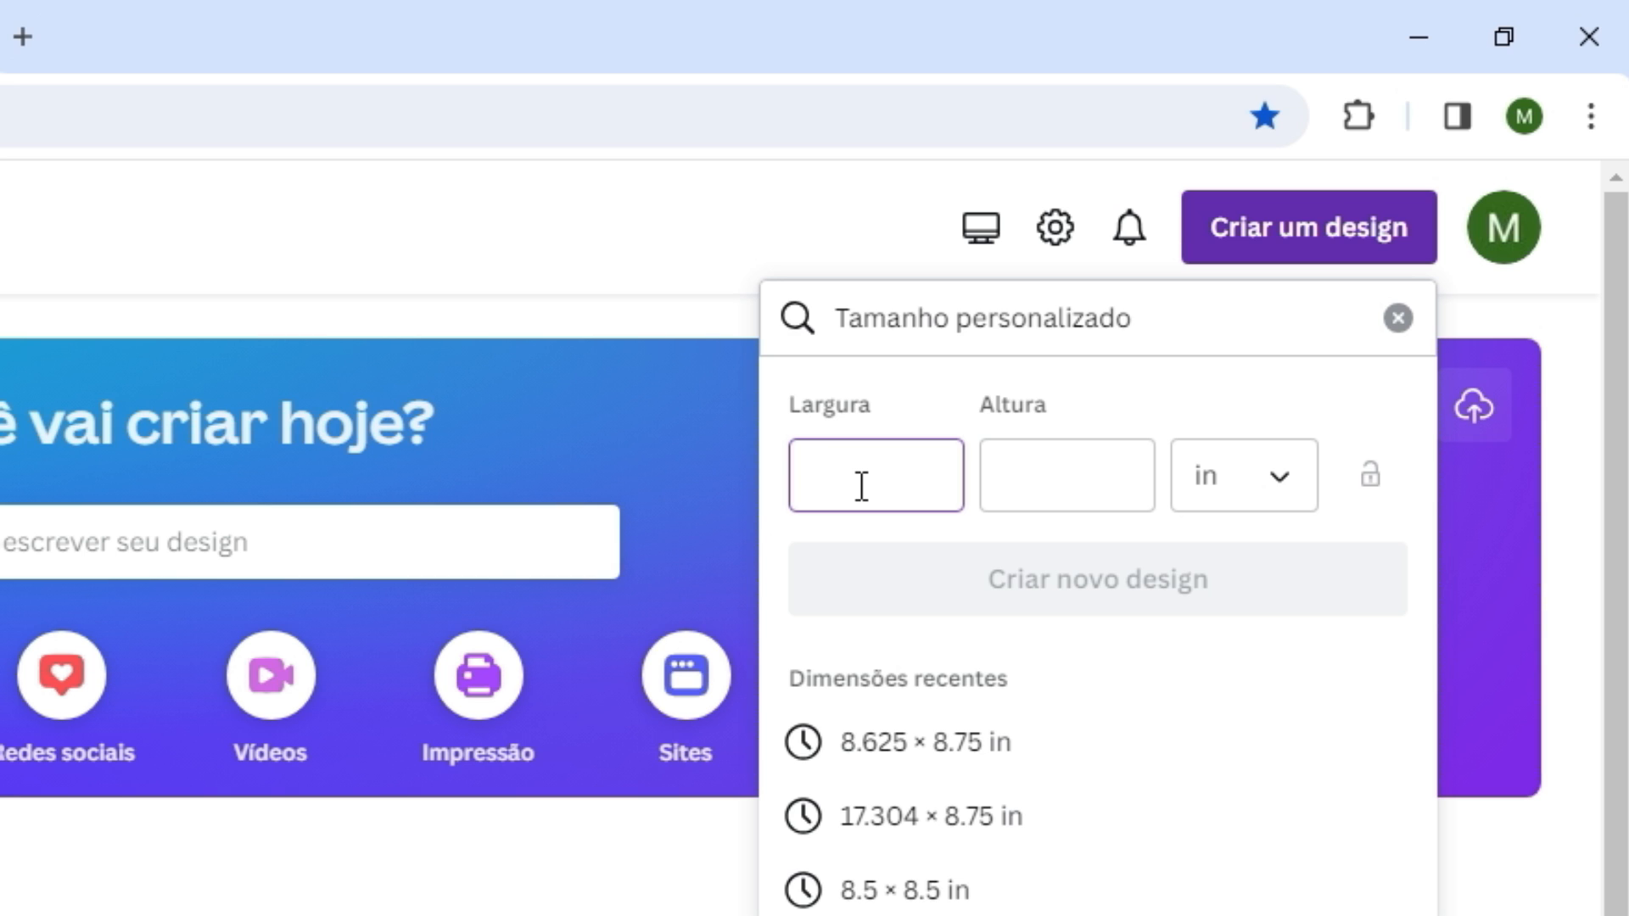
text(8.)
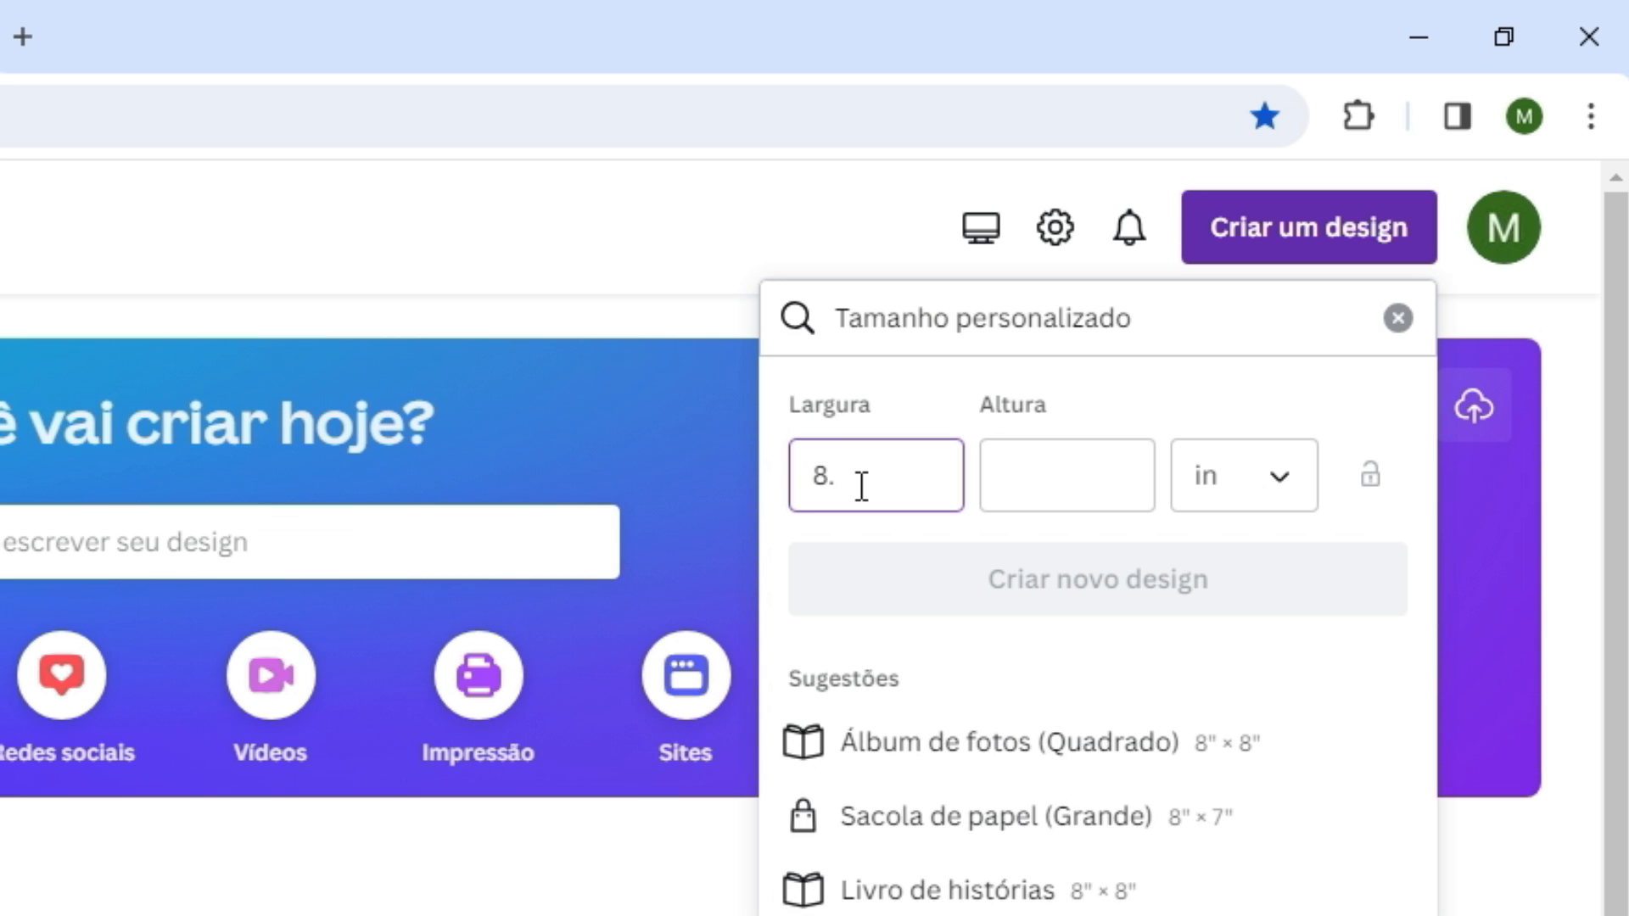
text(625)
click(1055, 455)
text(8)
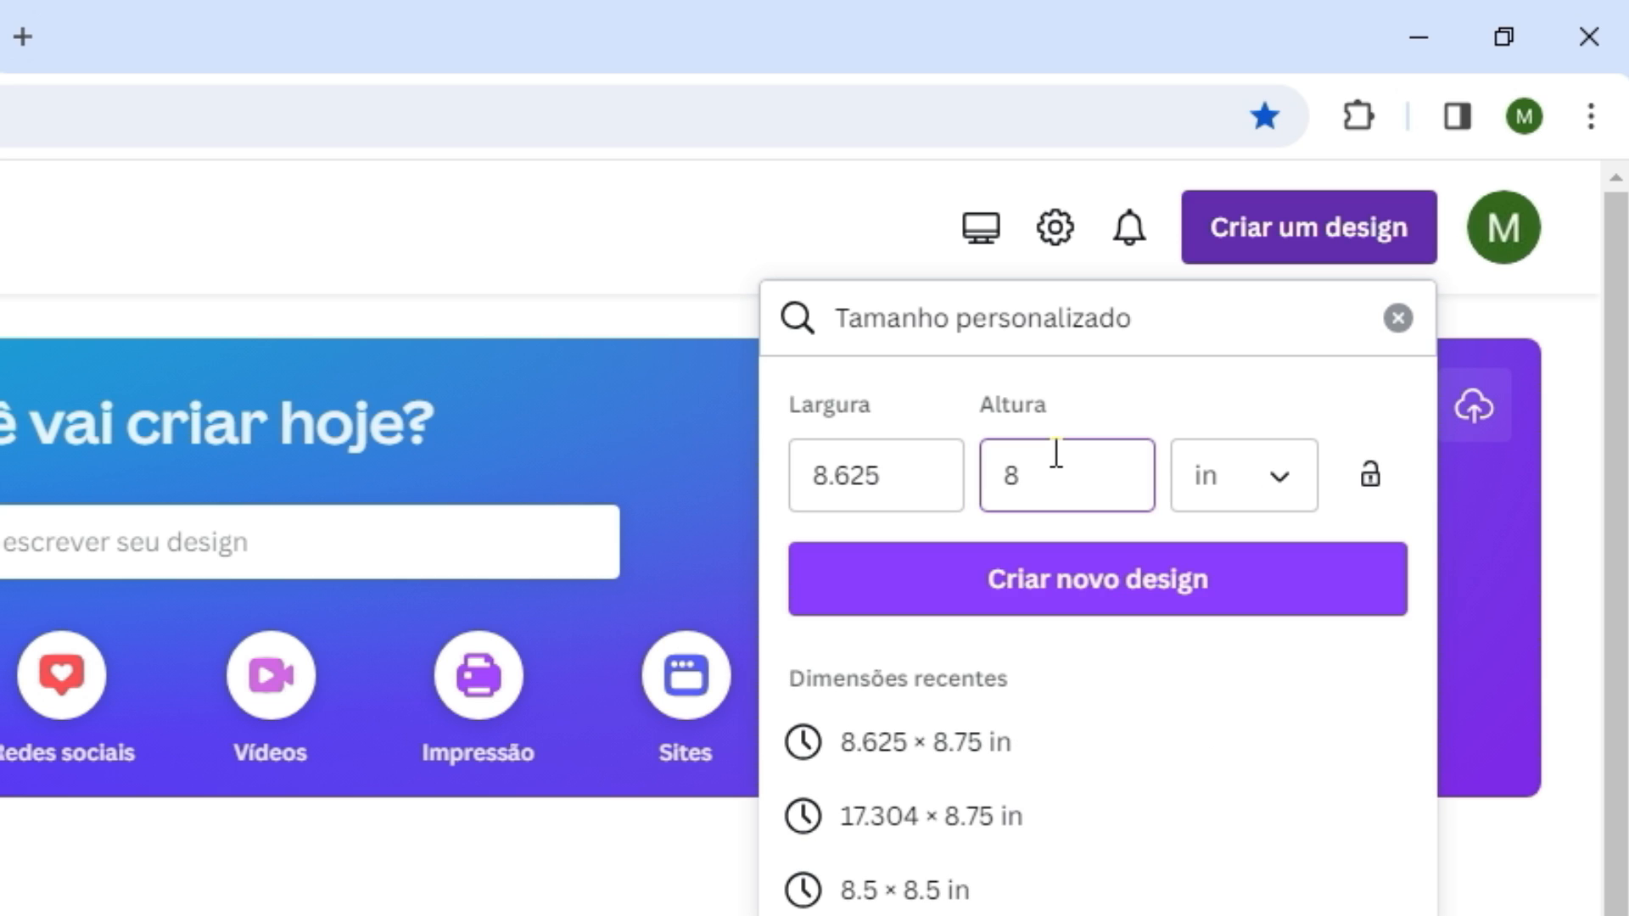
text(.75)
click(1036, 582)
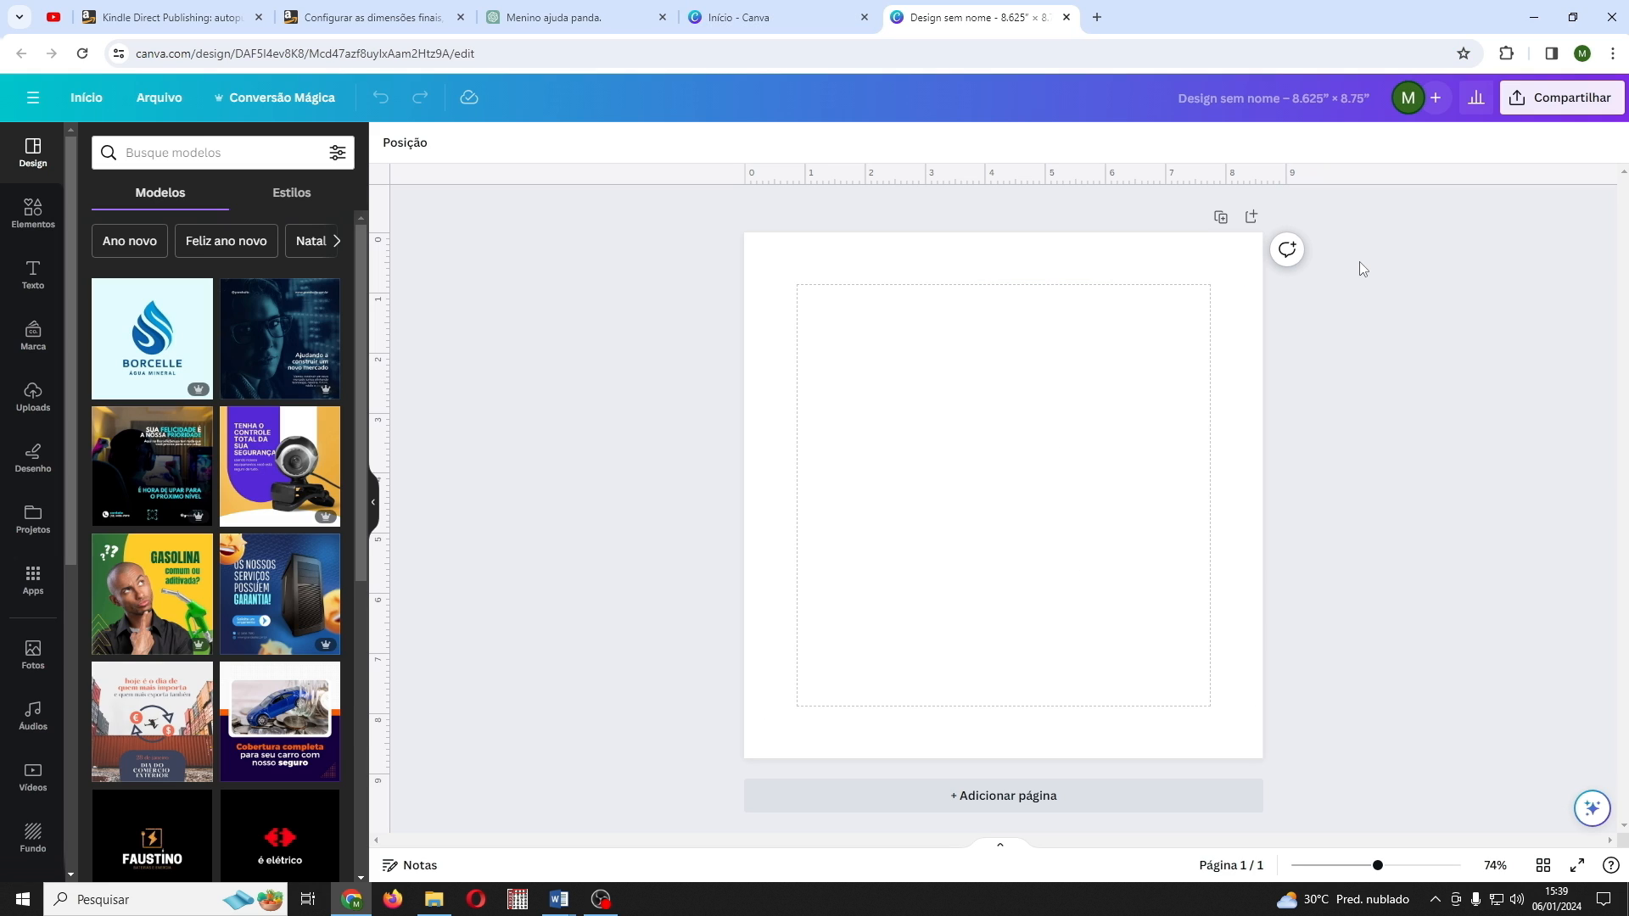
Step: Return to the KDP help page and check the minimum outside margin with bleed for 24 to 150 pages
click(380, 17)
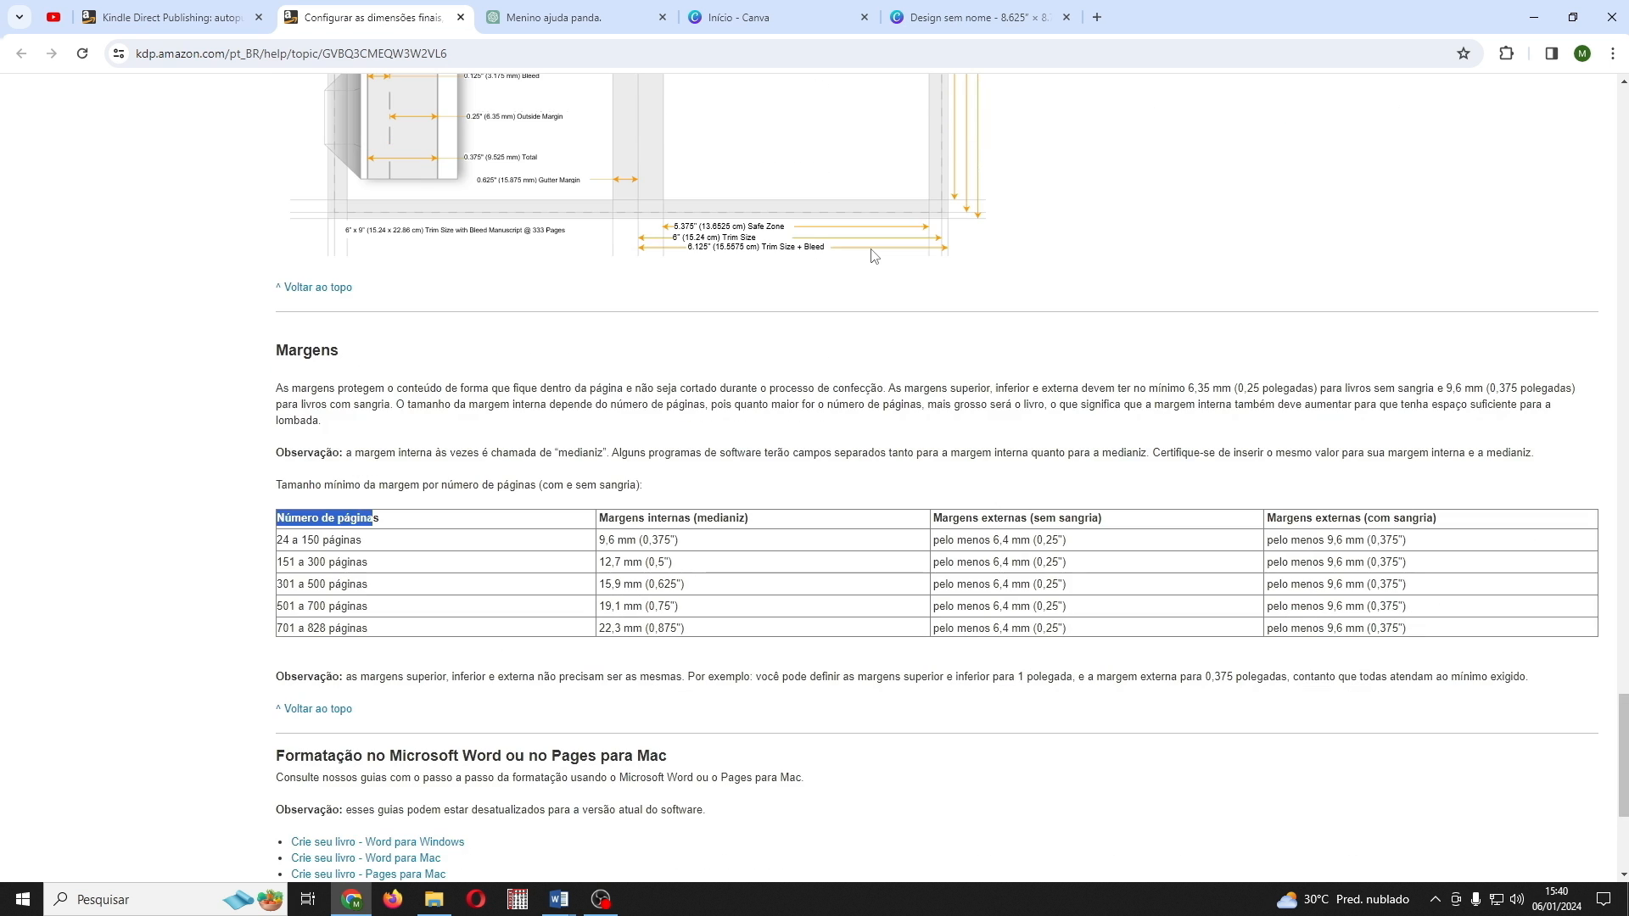
scroll(873, 253, down, 1)
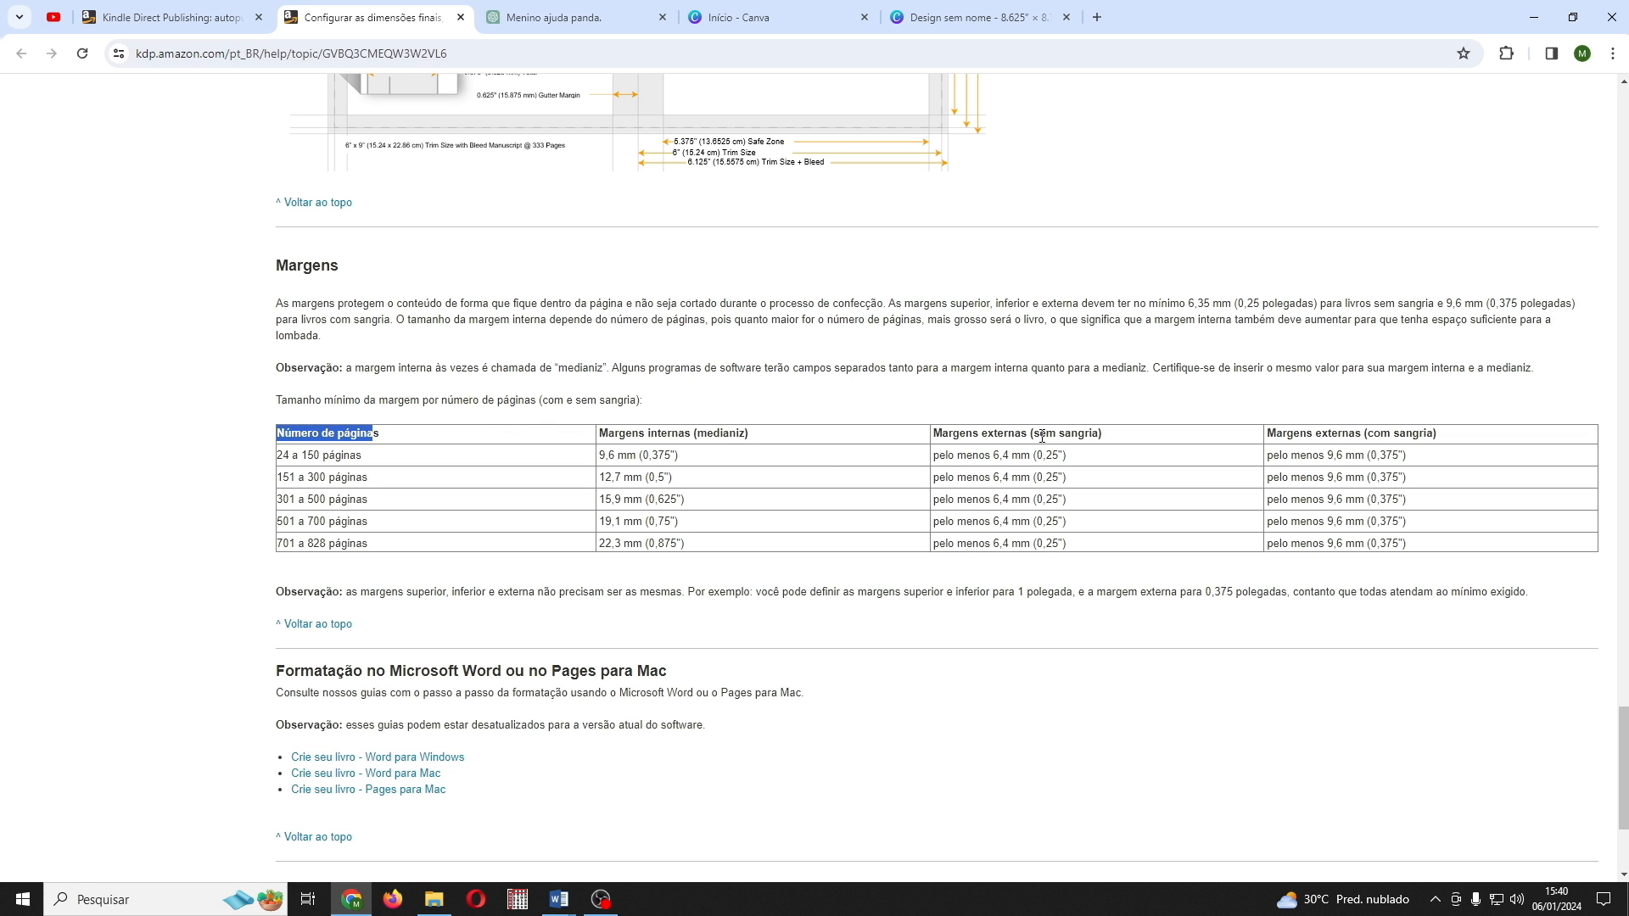
drag(1042, 437, 1092, 435)
drag(1358, 436, 1470, 434)
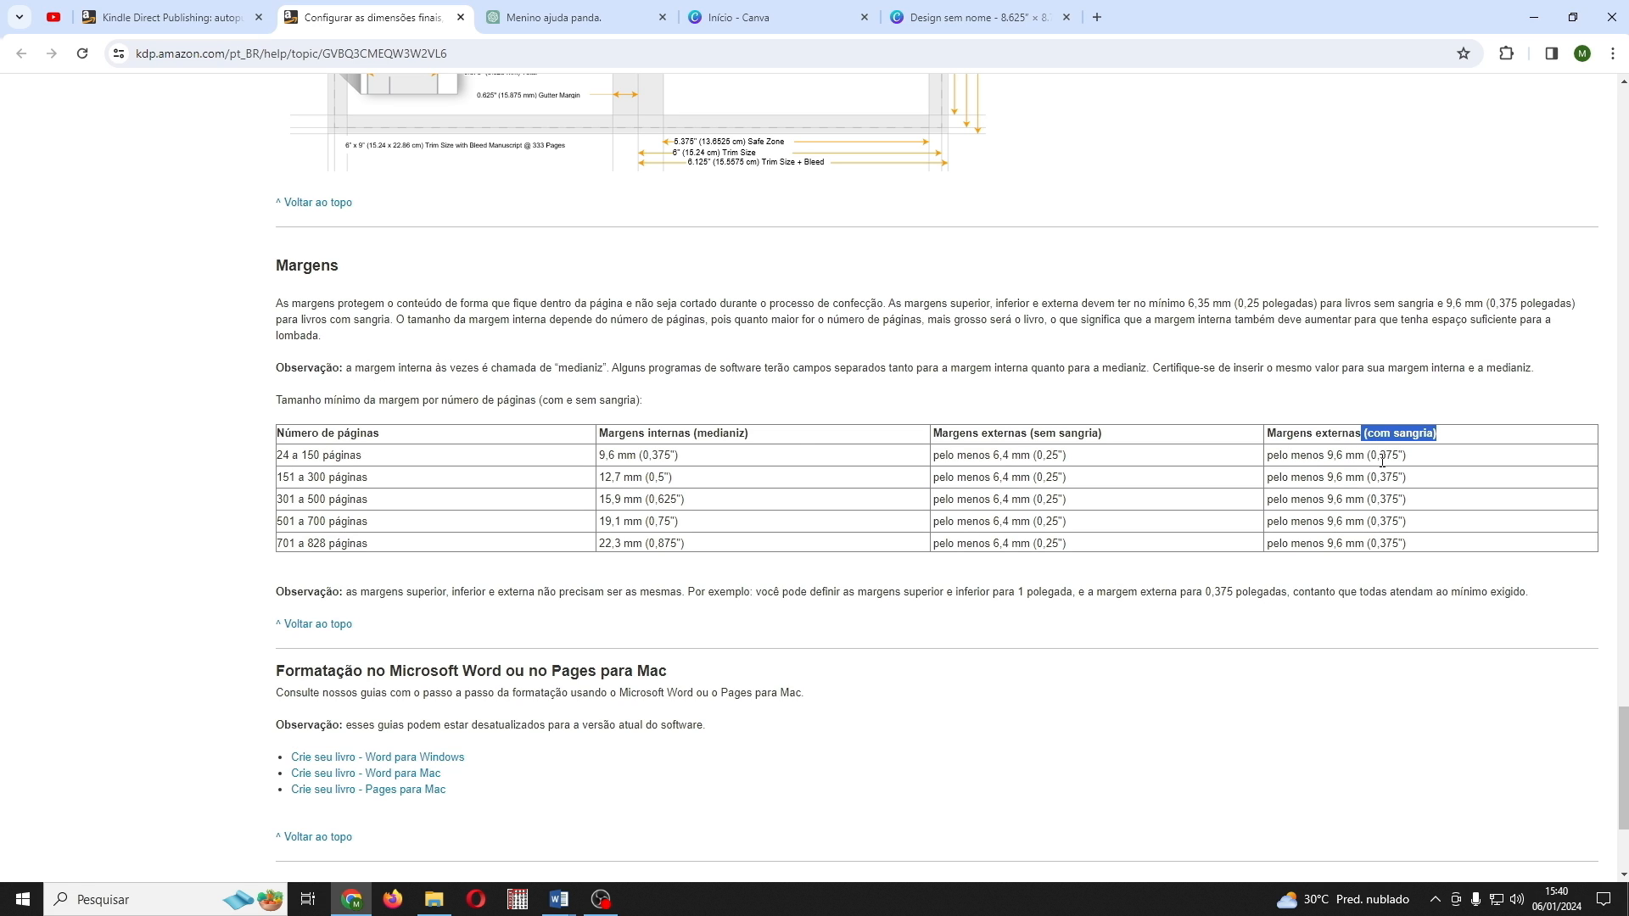
drag(1367, 456, 1414, 466)
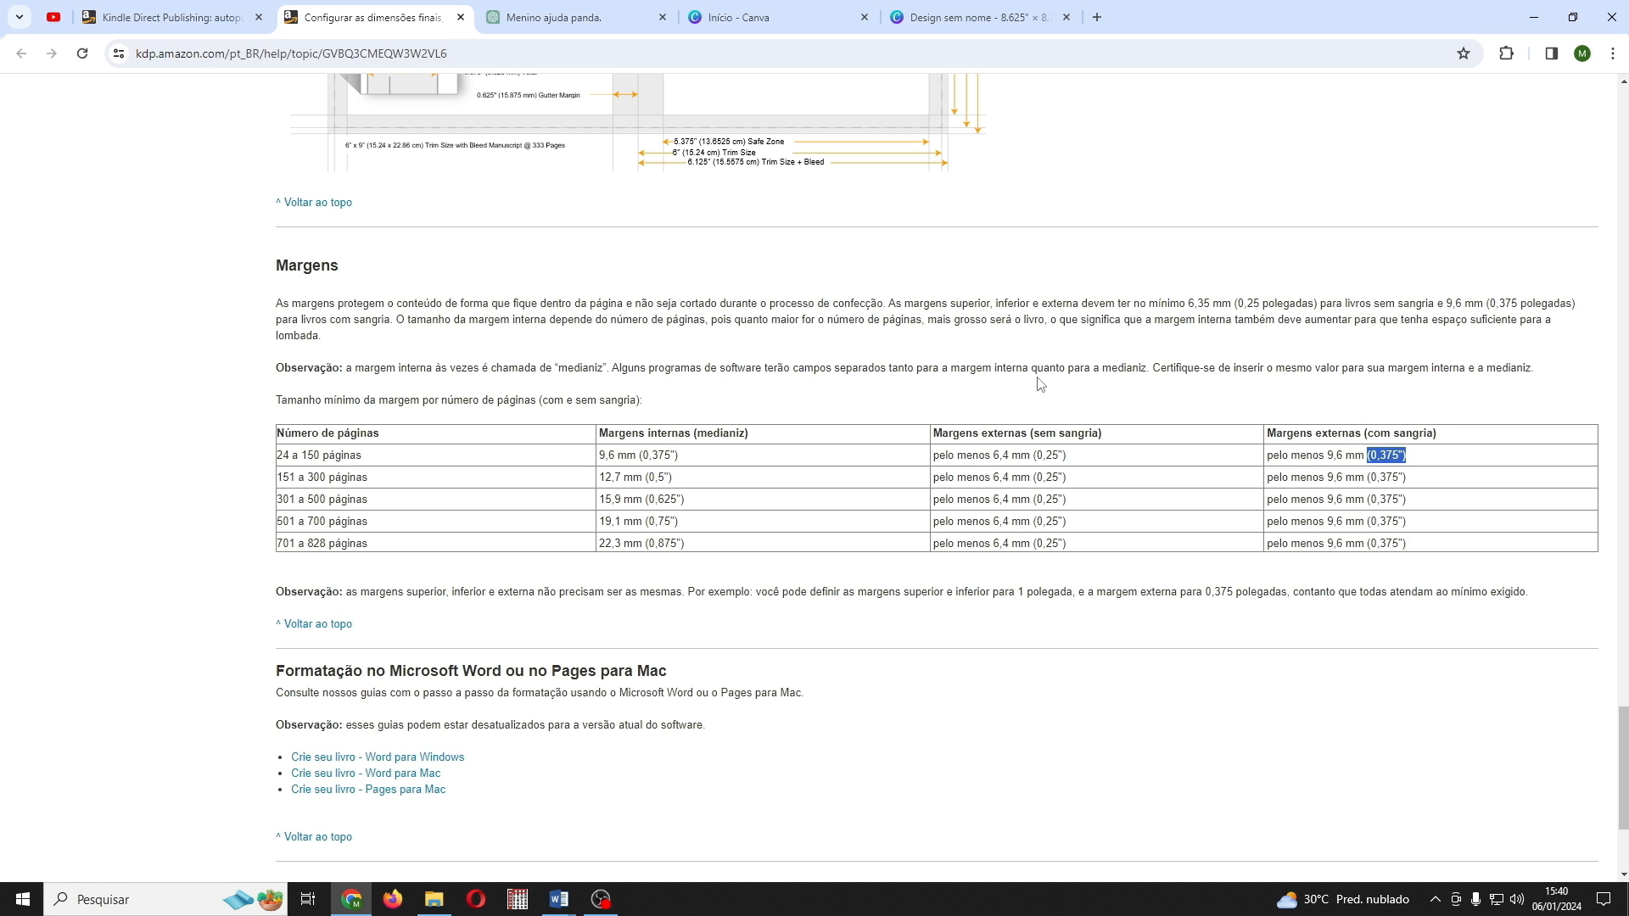
Step: Start custom guides in the Canva design with 1 column, 0 spacing and a 0.375 in column margin
click(950, 20)
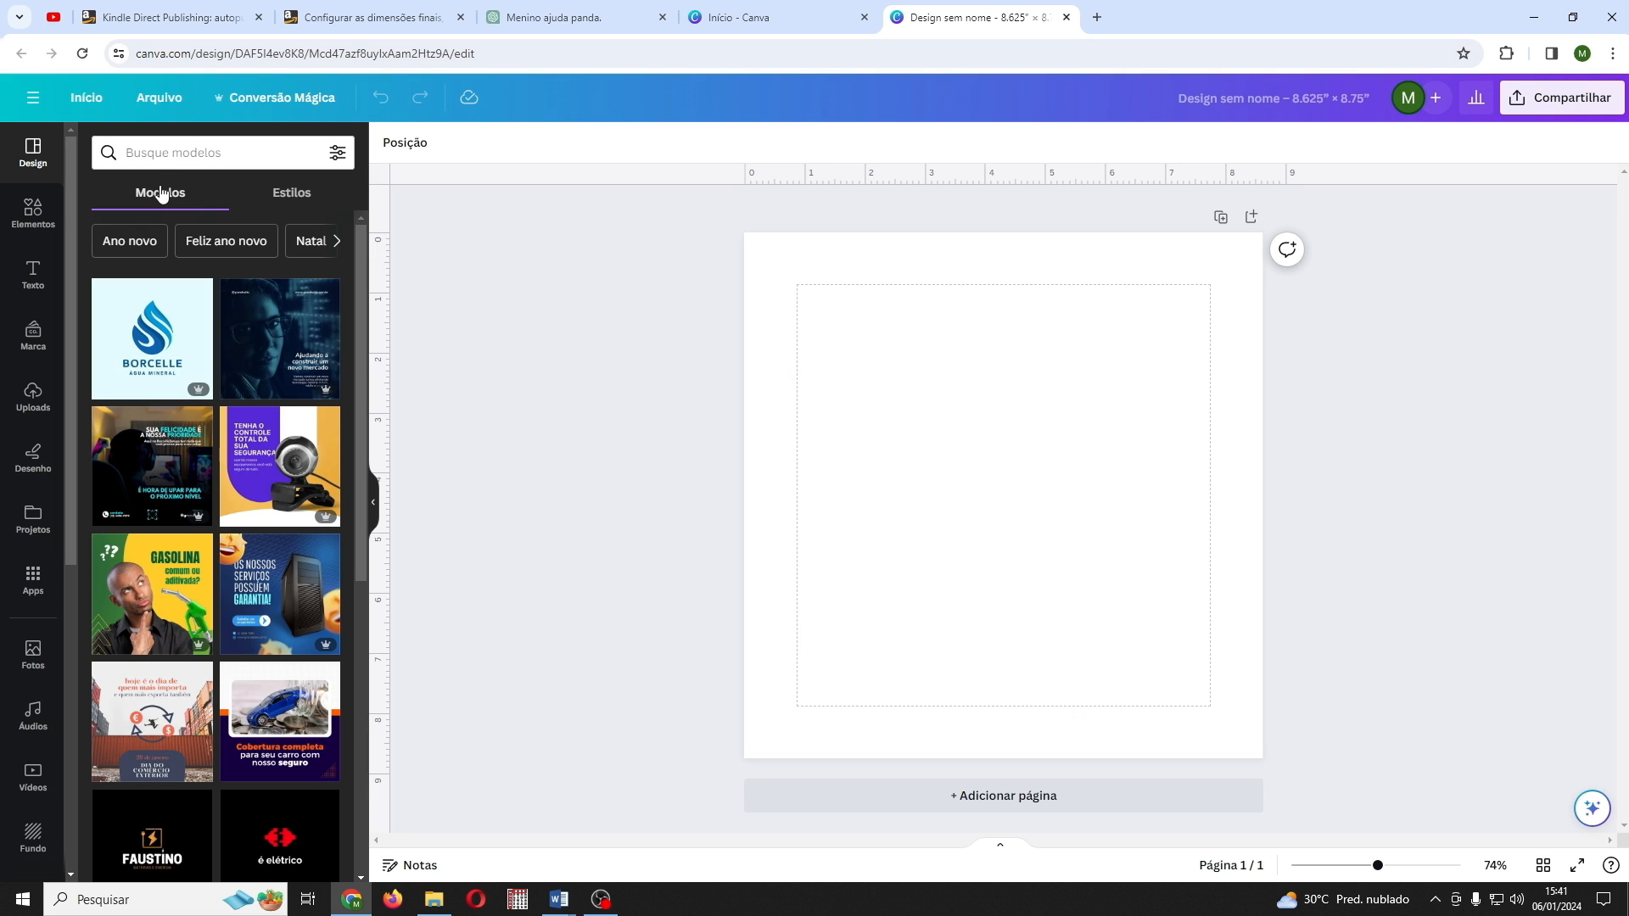
click(163, 100)
mouse_move(191, 306)
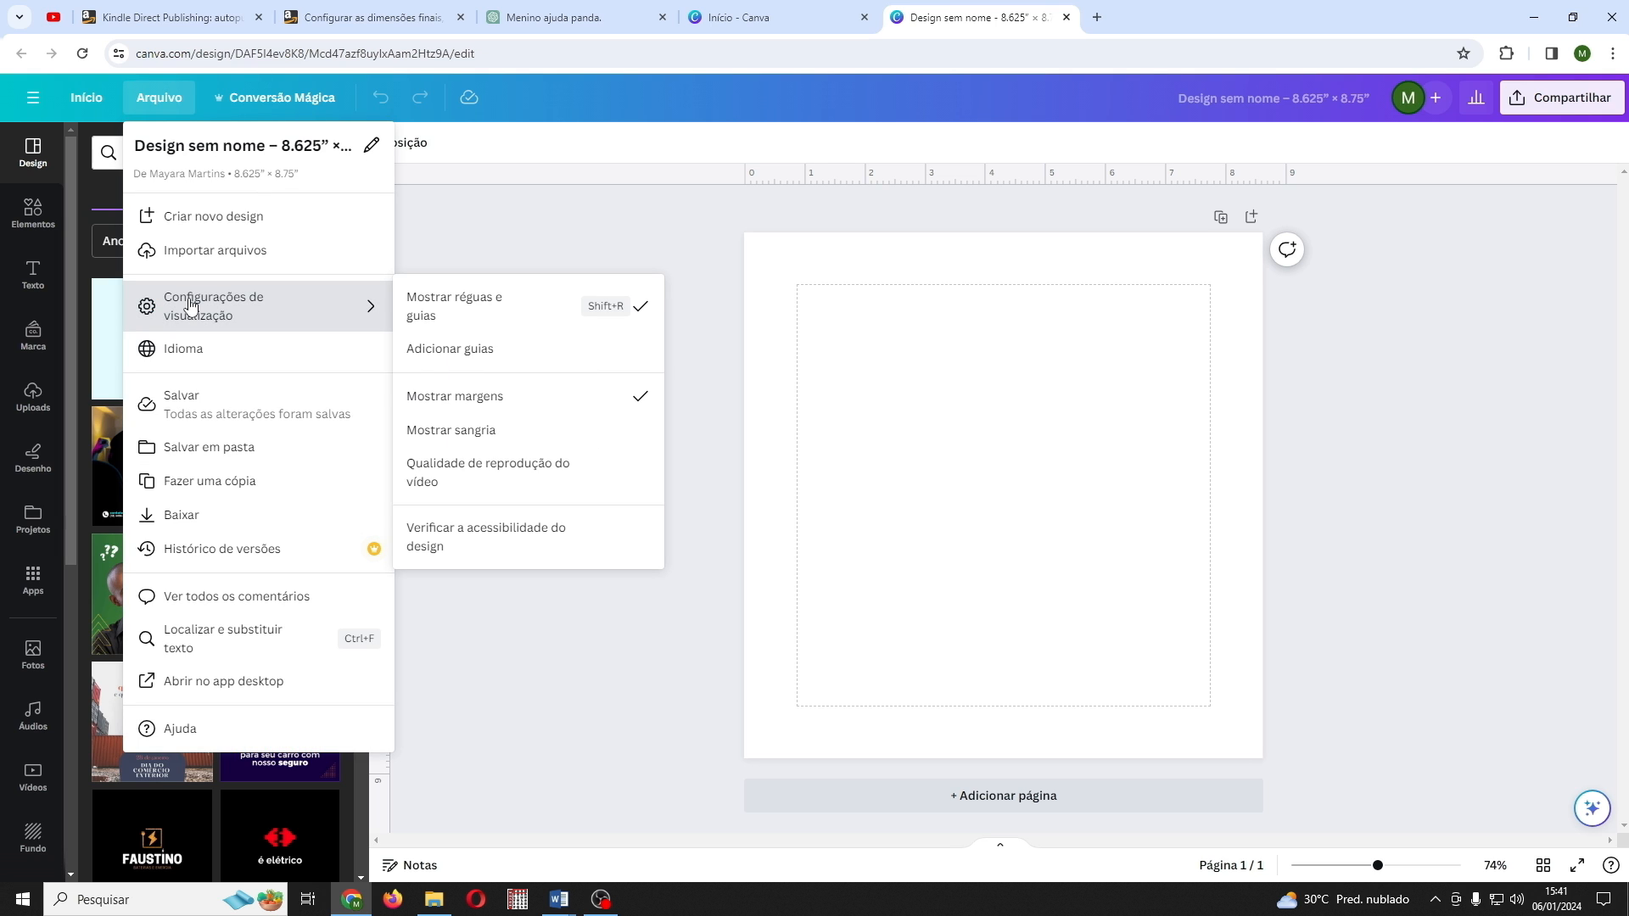
click(438, 349)
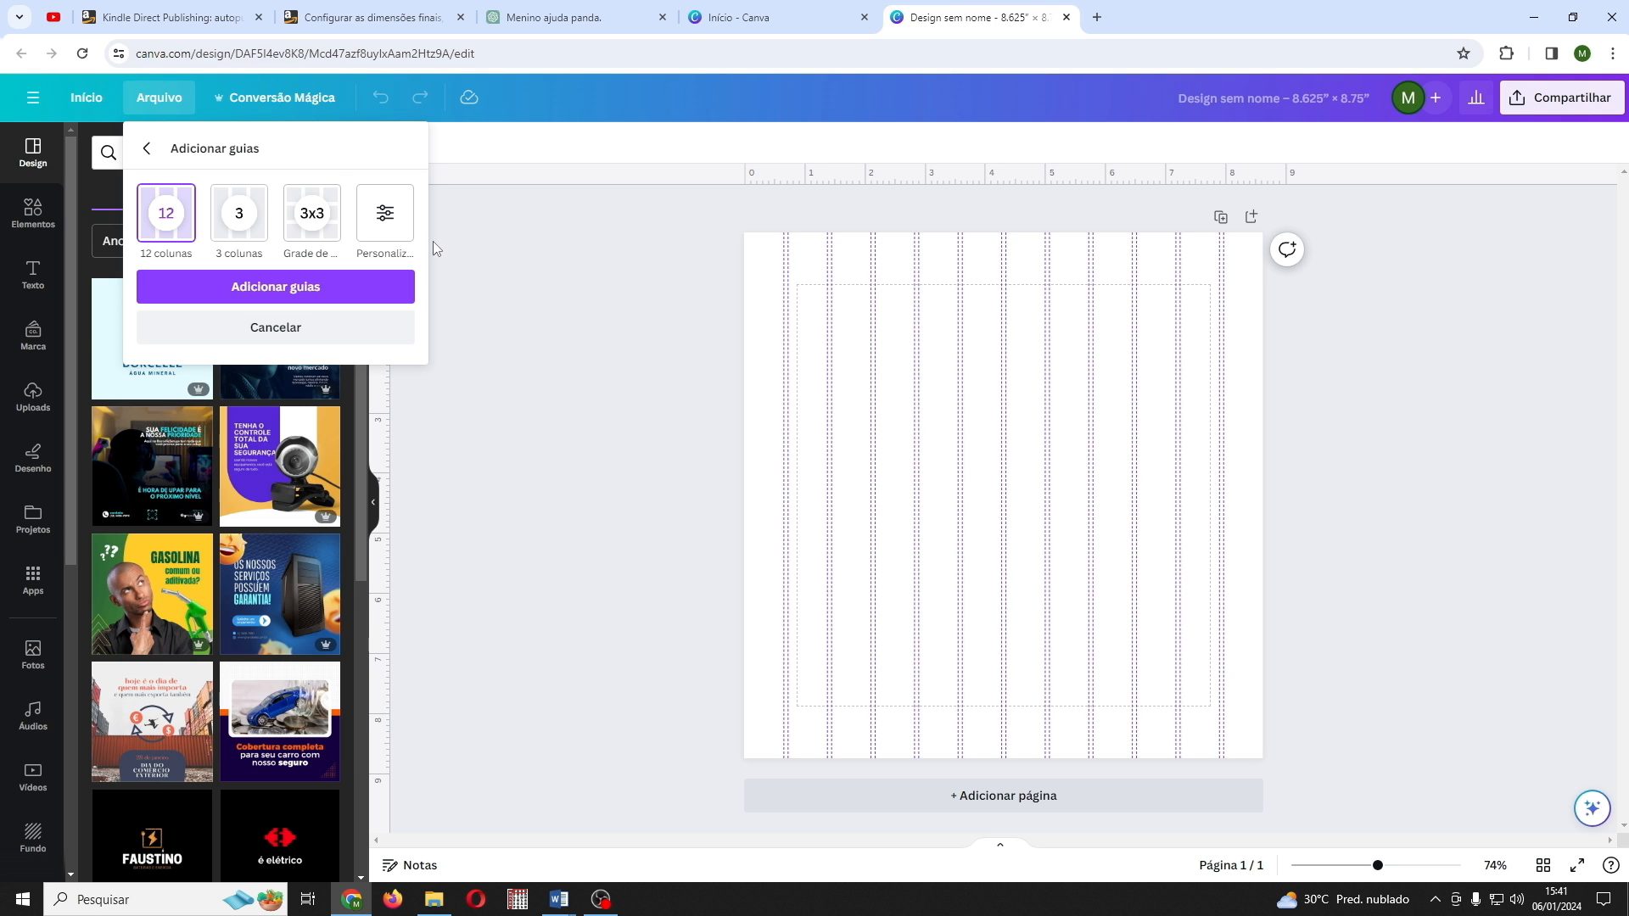
click(387, 229)
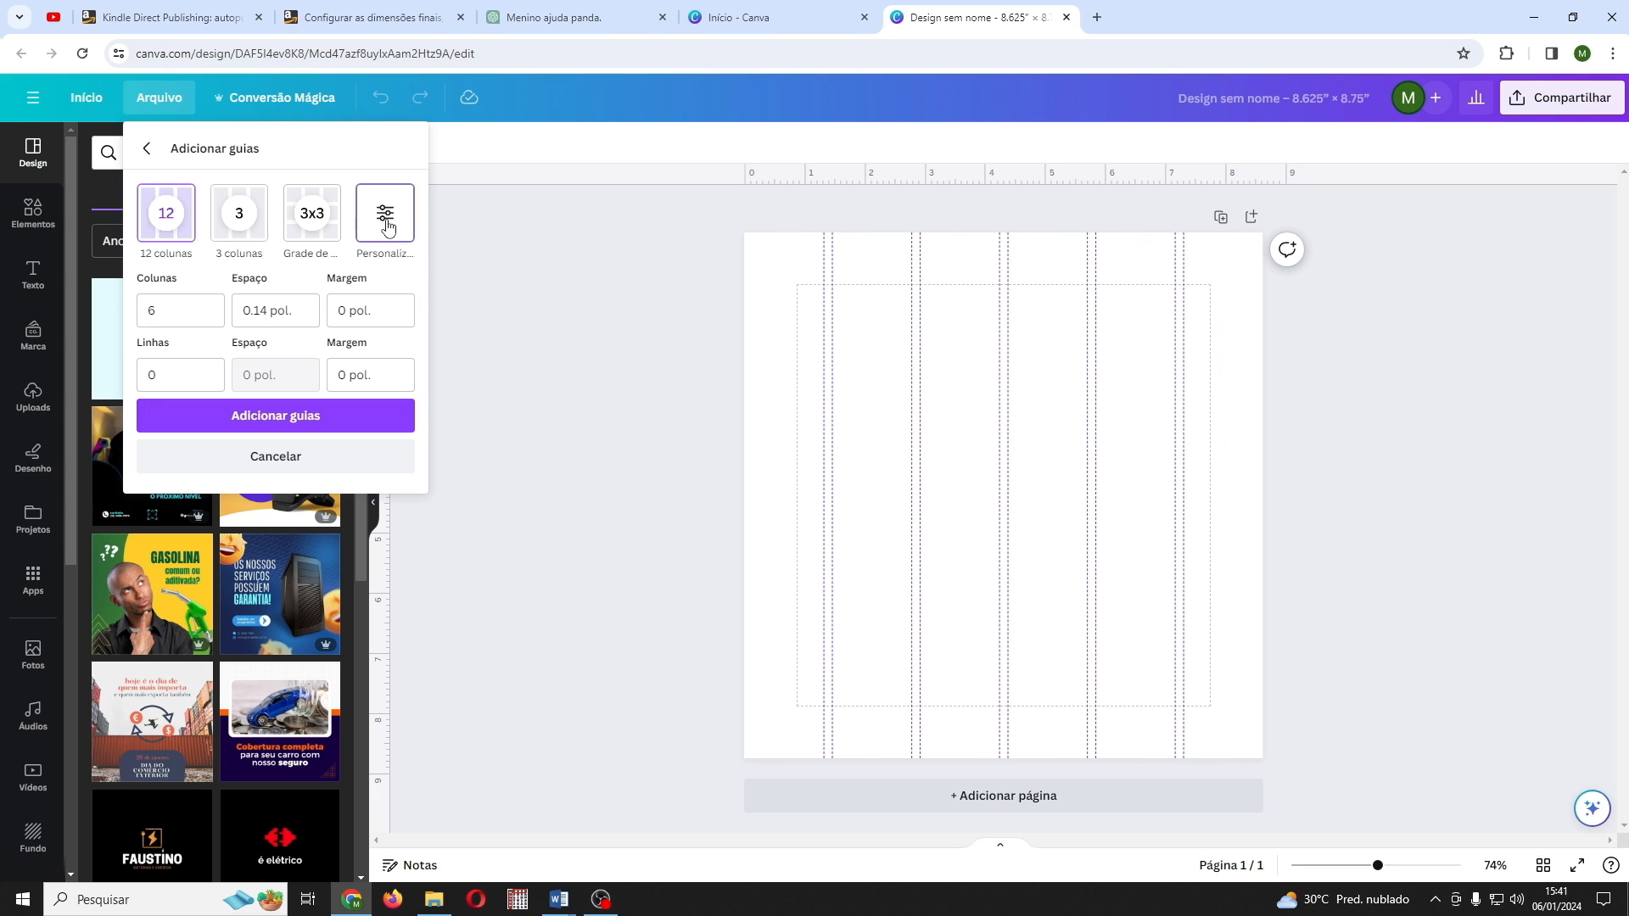
double_click(171, 309)
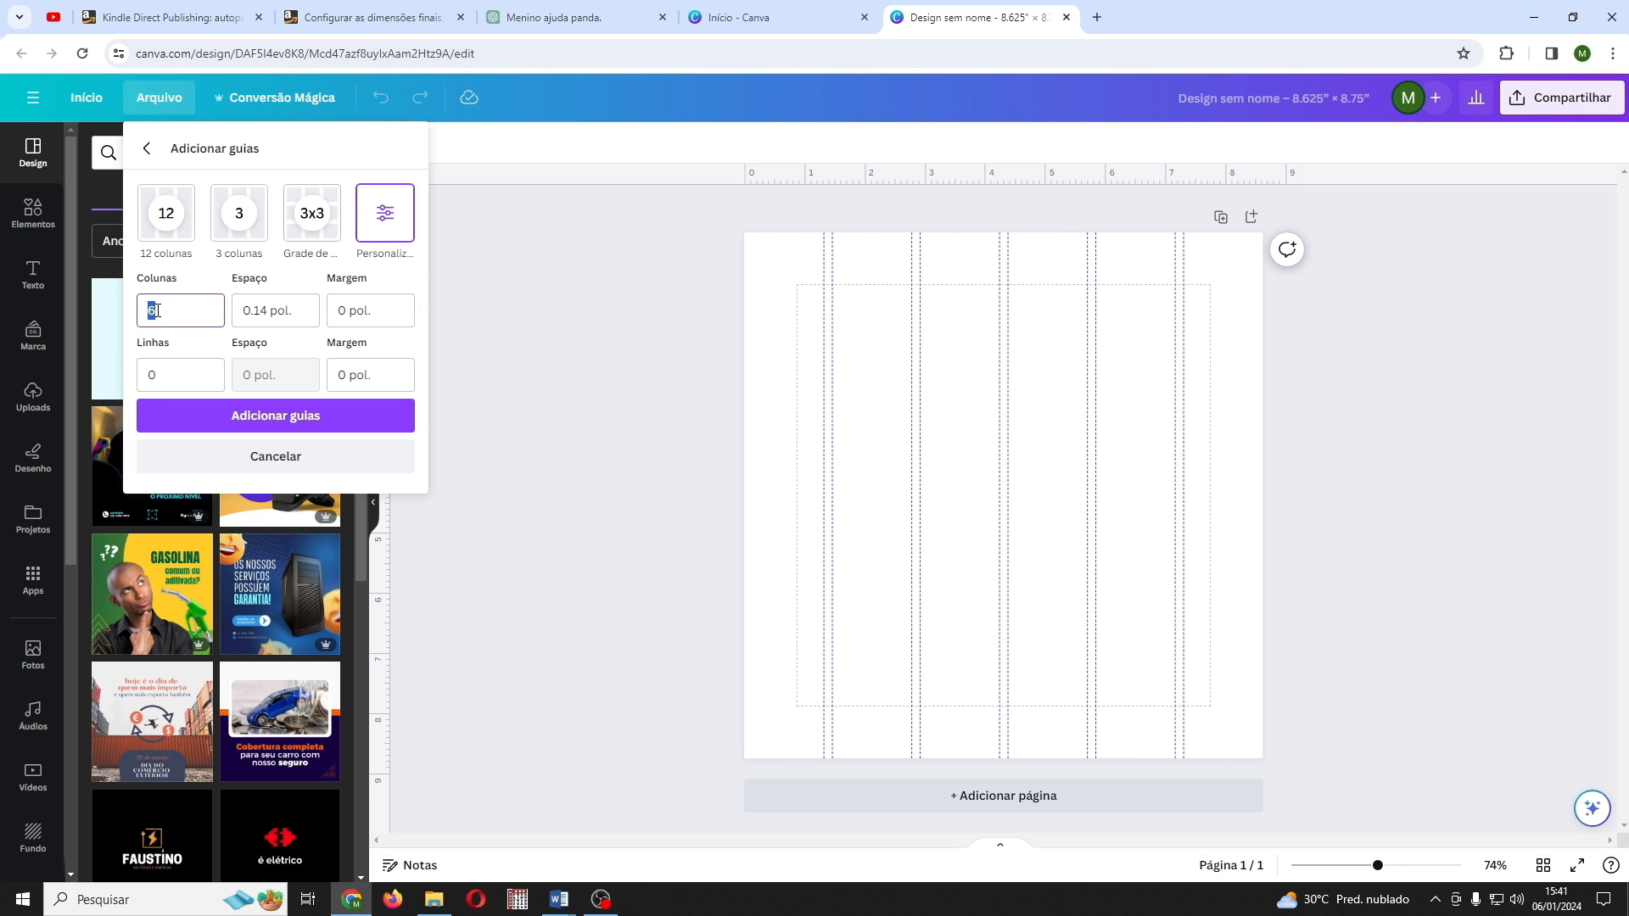
text(1)
click(267, 310)
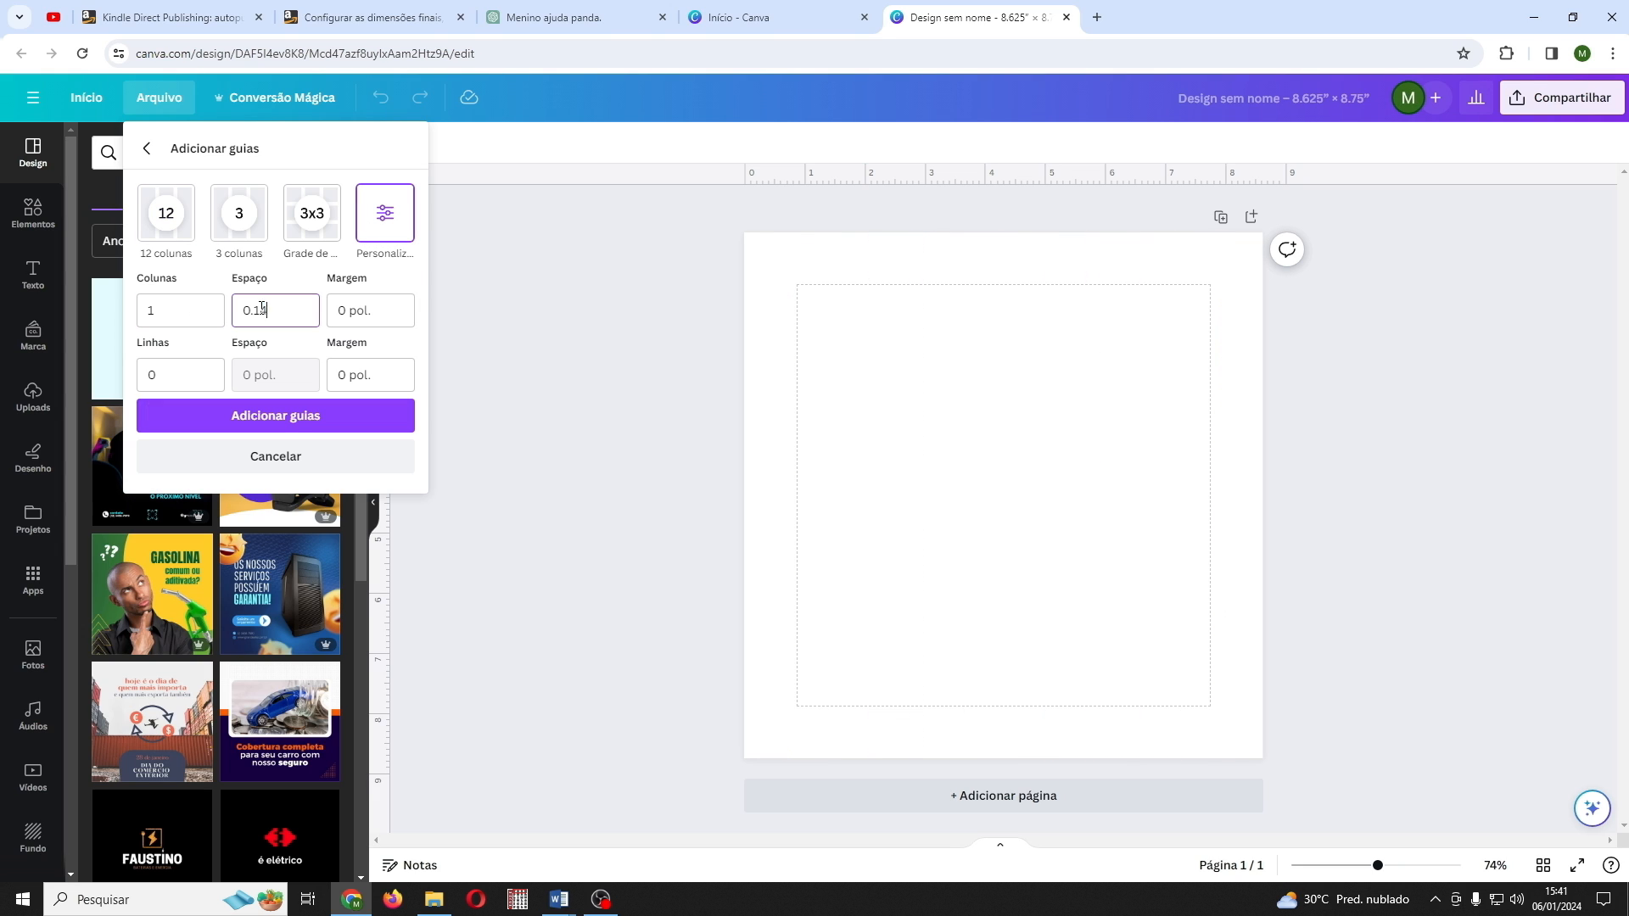
drag(267, 310, 240, 311)
text(0)
click(364, 313)
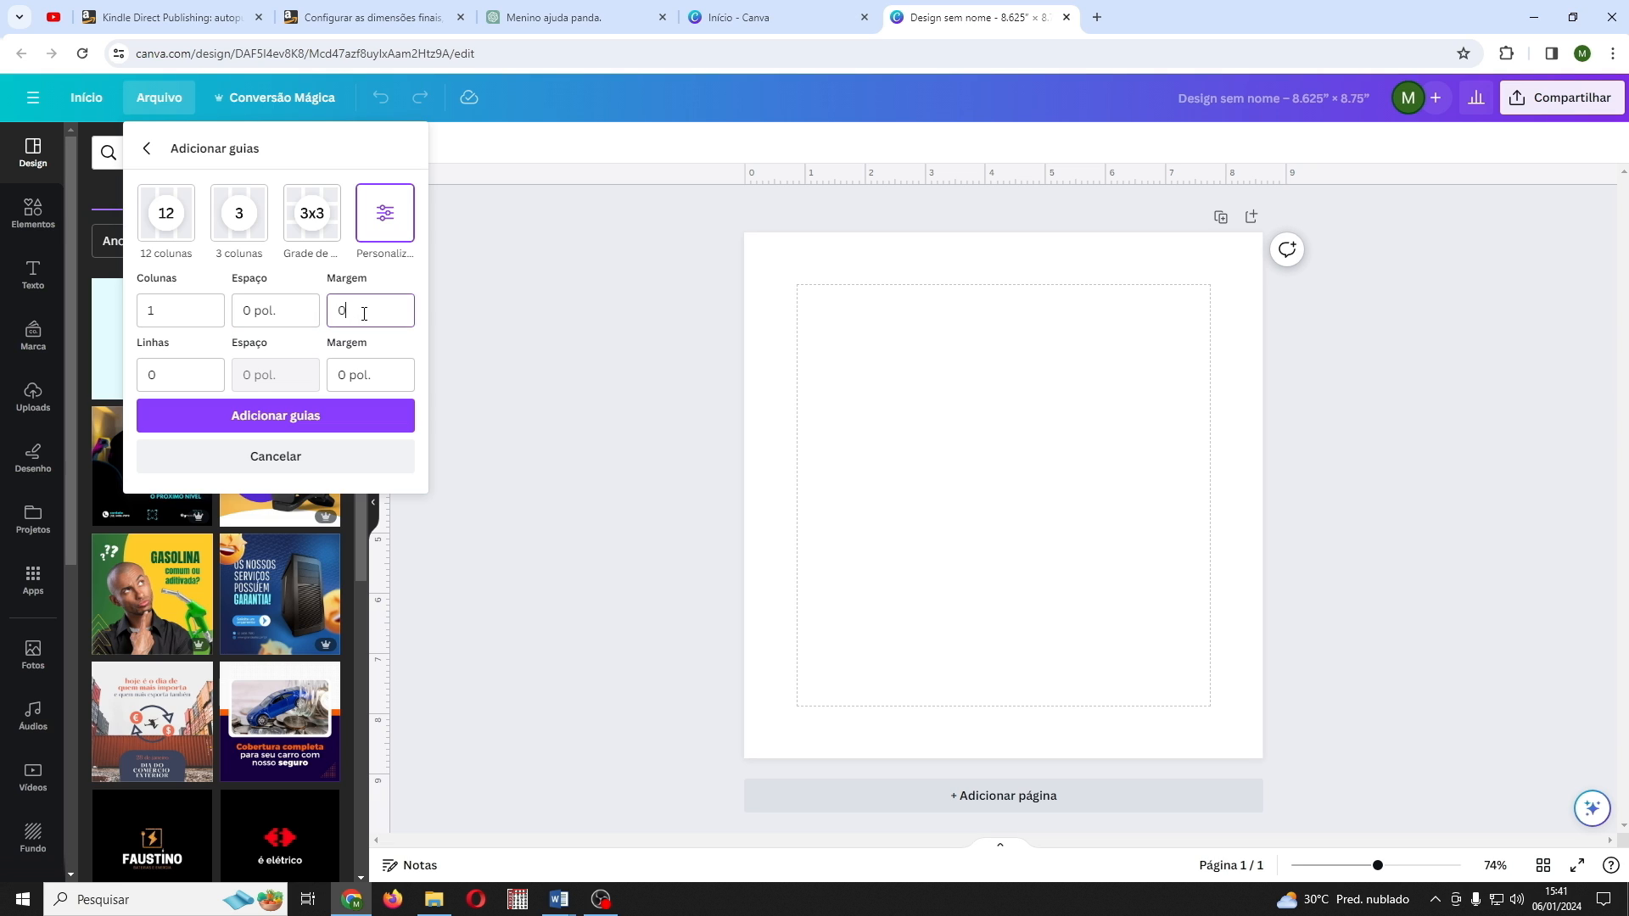
text(.375)
Step: Set the guides to 1 row with a 0.375 in row margin and add them to the page
double_click(155, 384)
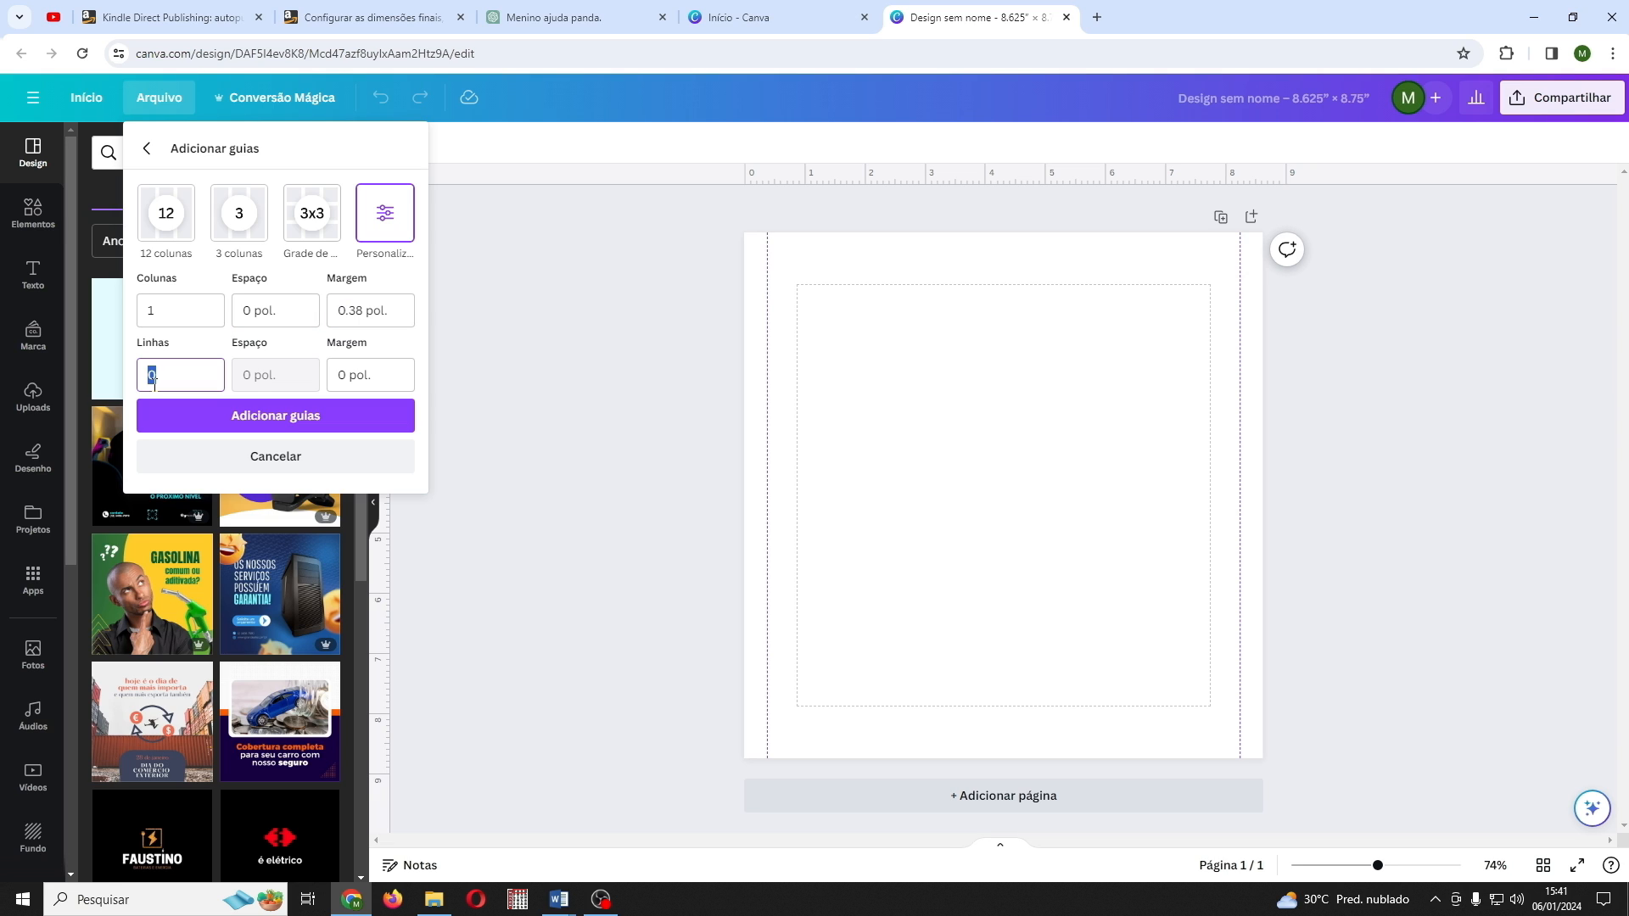
text(1)
click(361, 371)
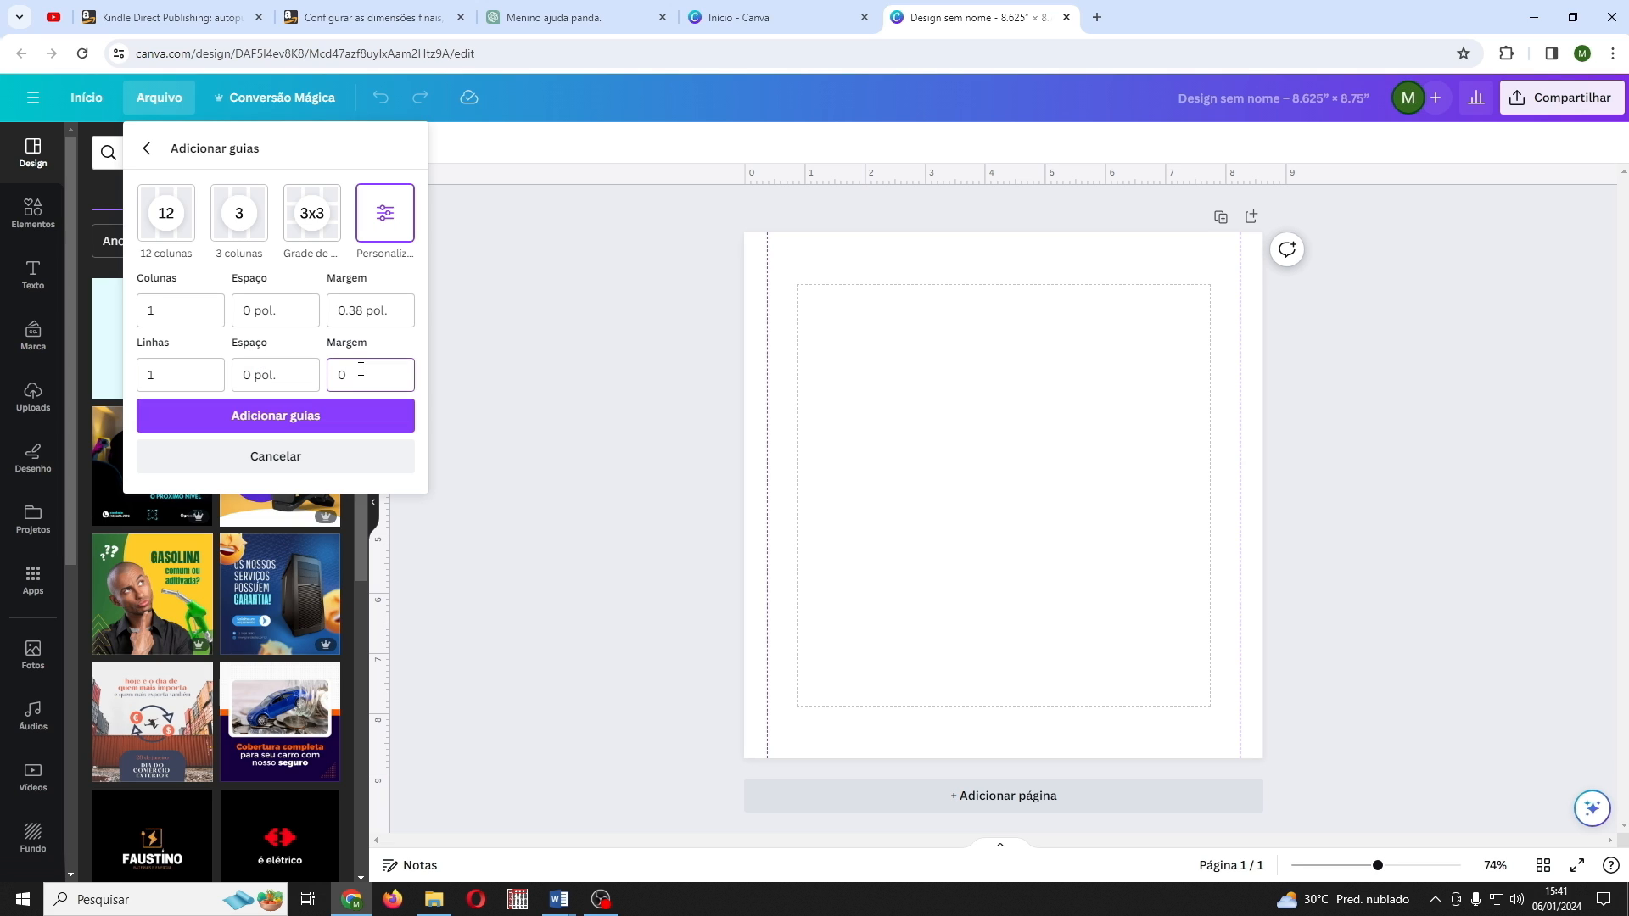
text(.375)
click(320, 416)
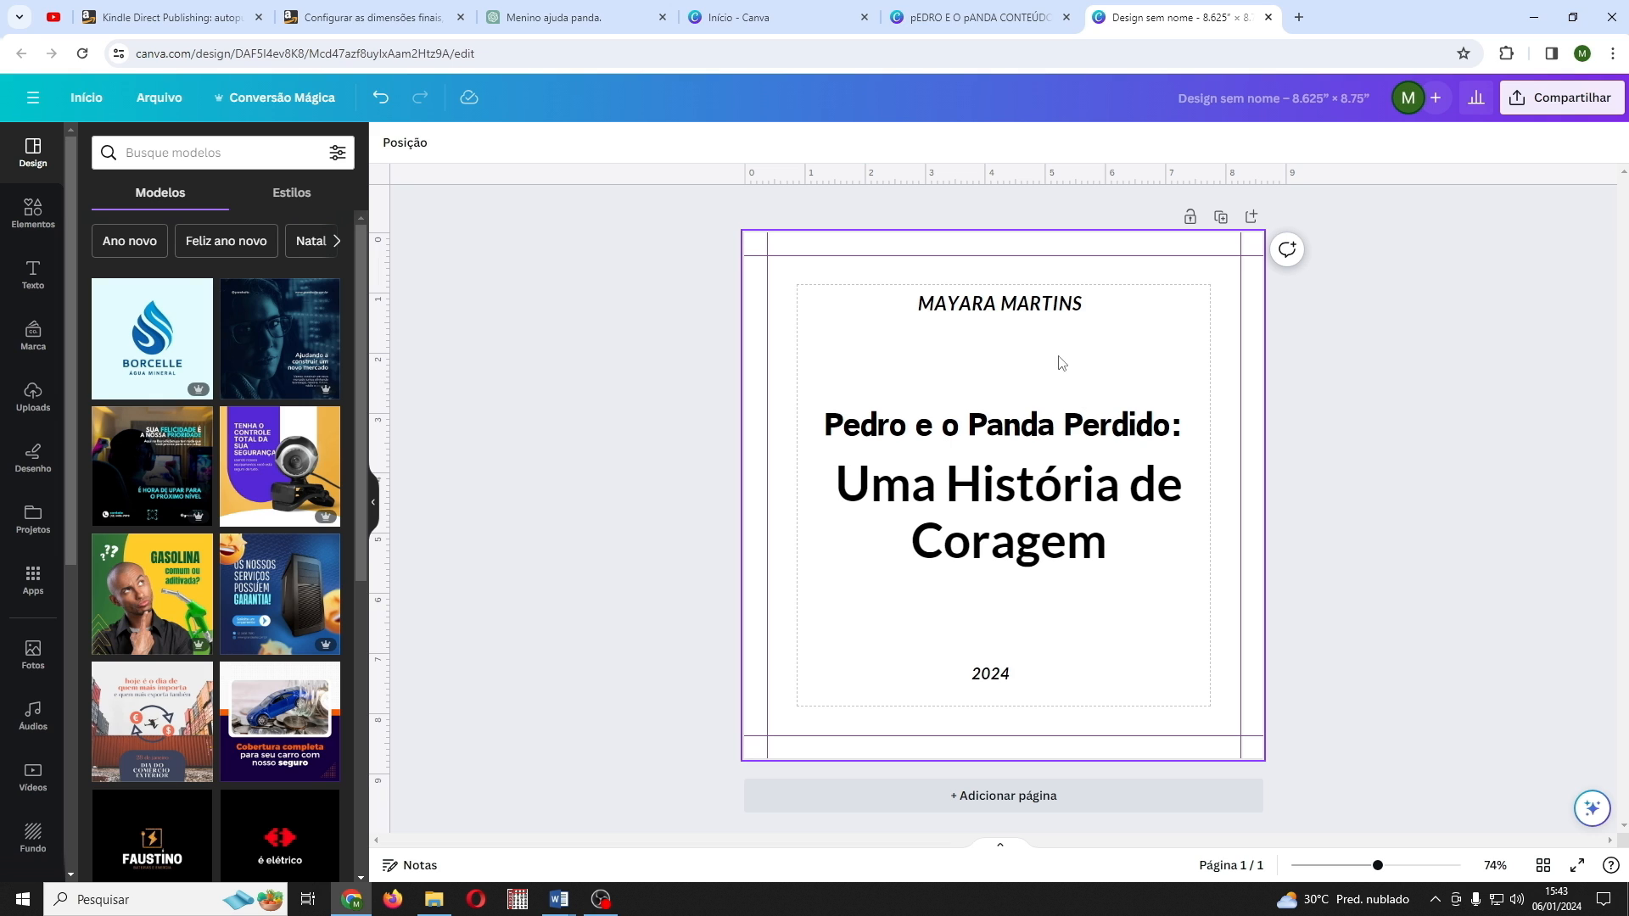
Step: Check the font and size of the author name, title, subtitle and year on the title page
click(1034, 313)
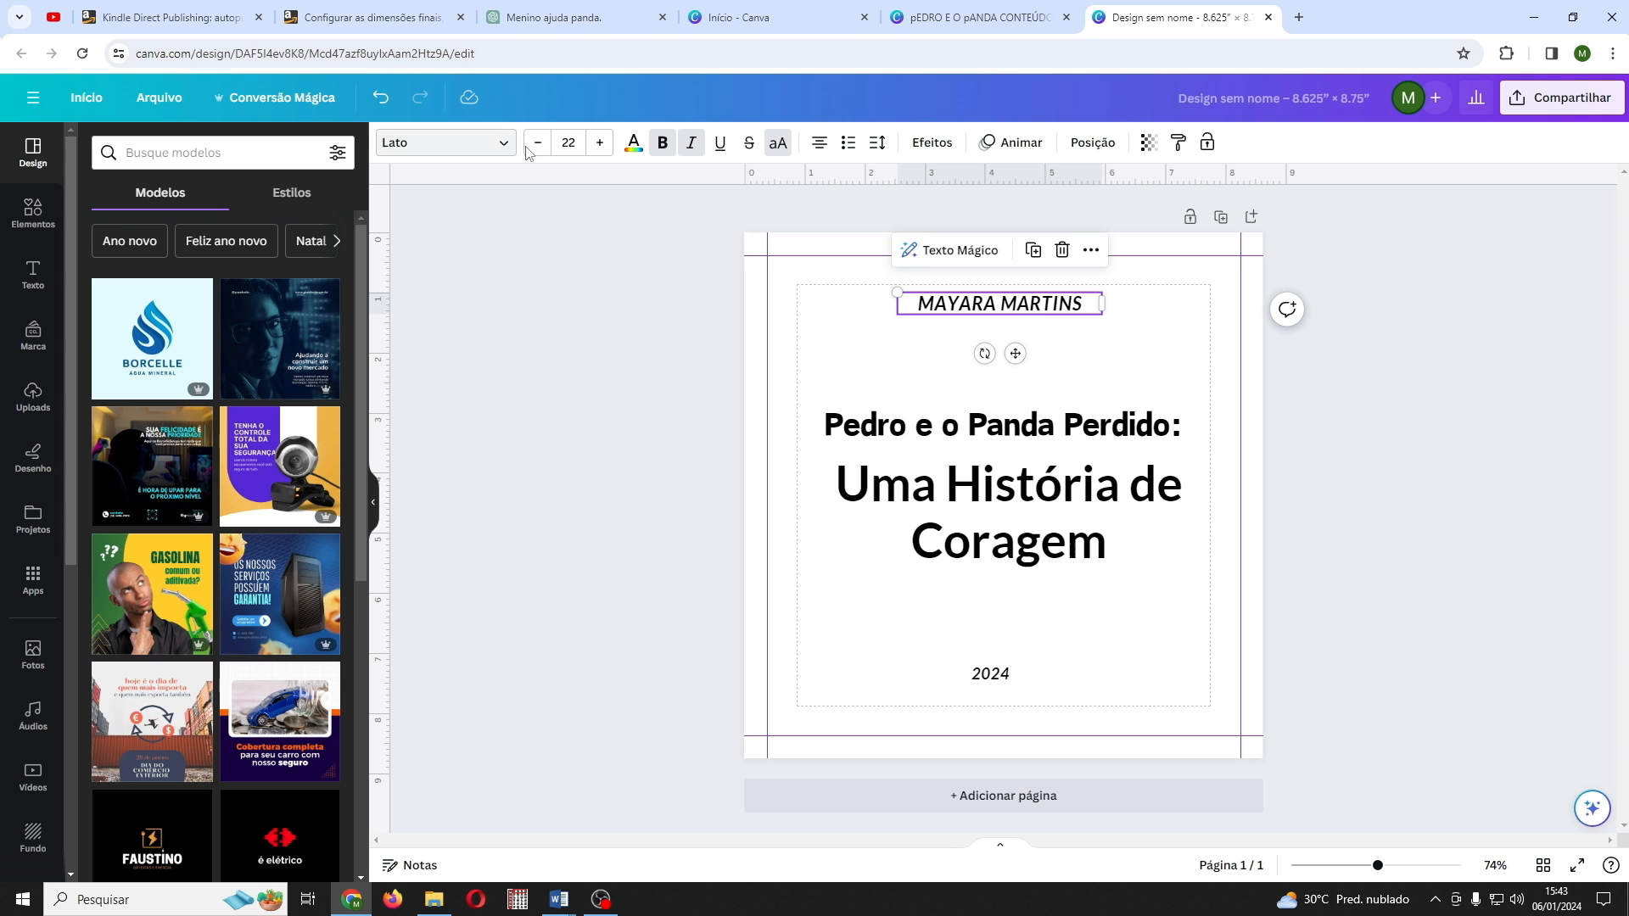
click(1014, 427)
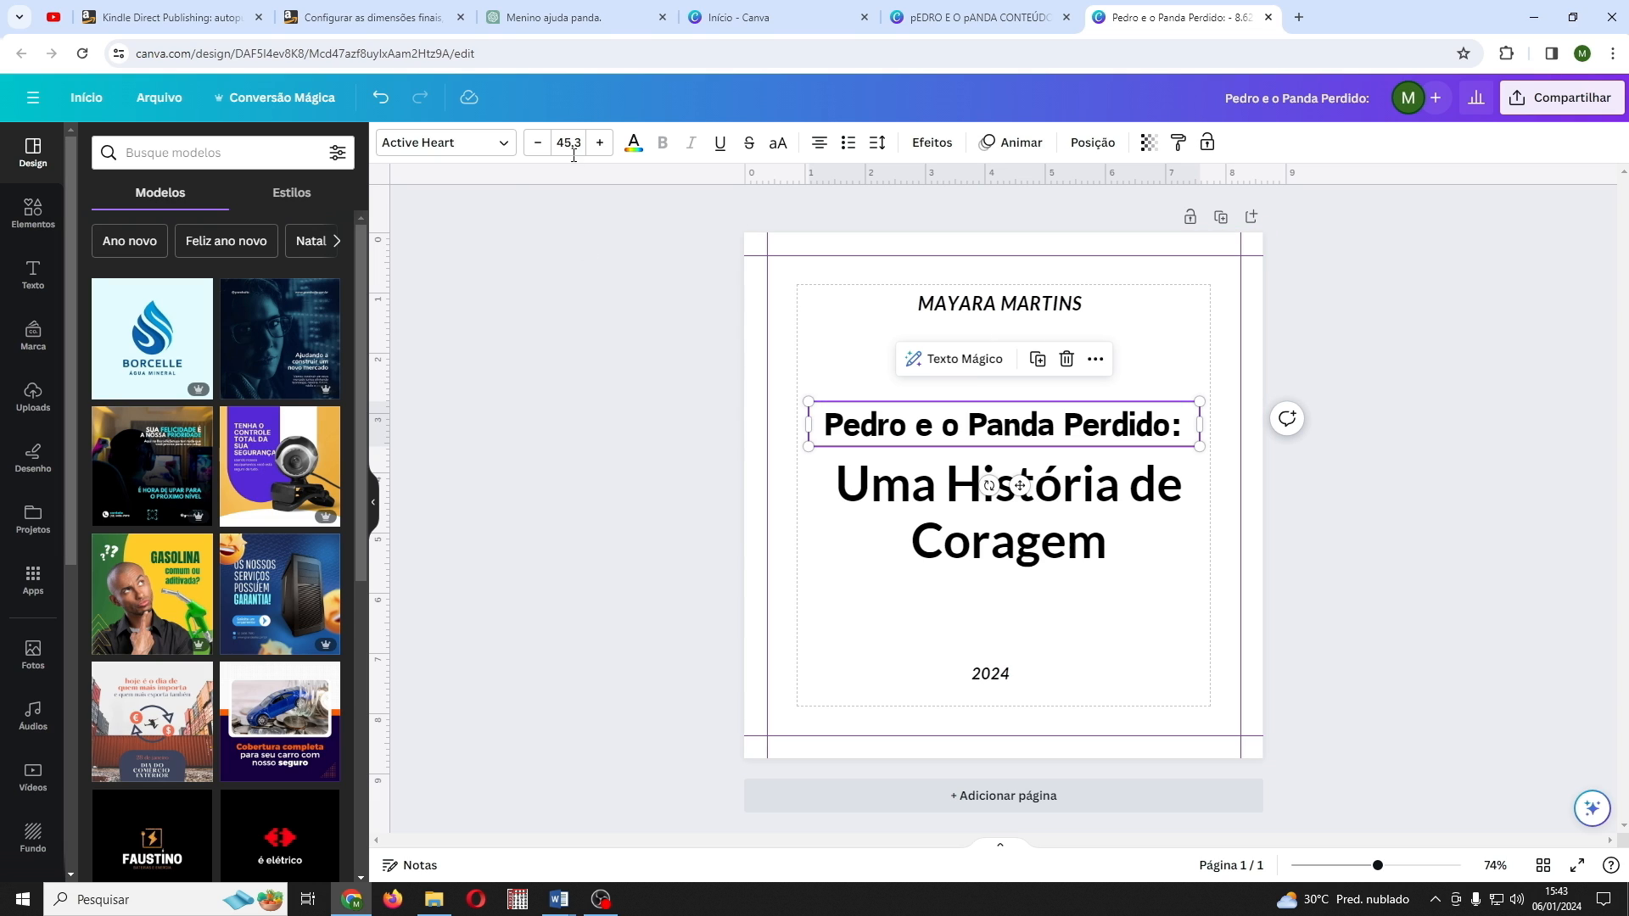
click(938, 536)
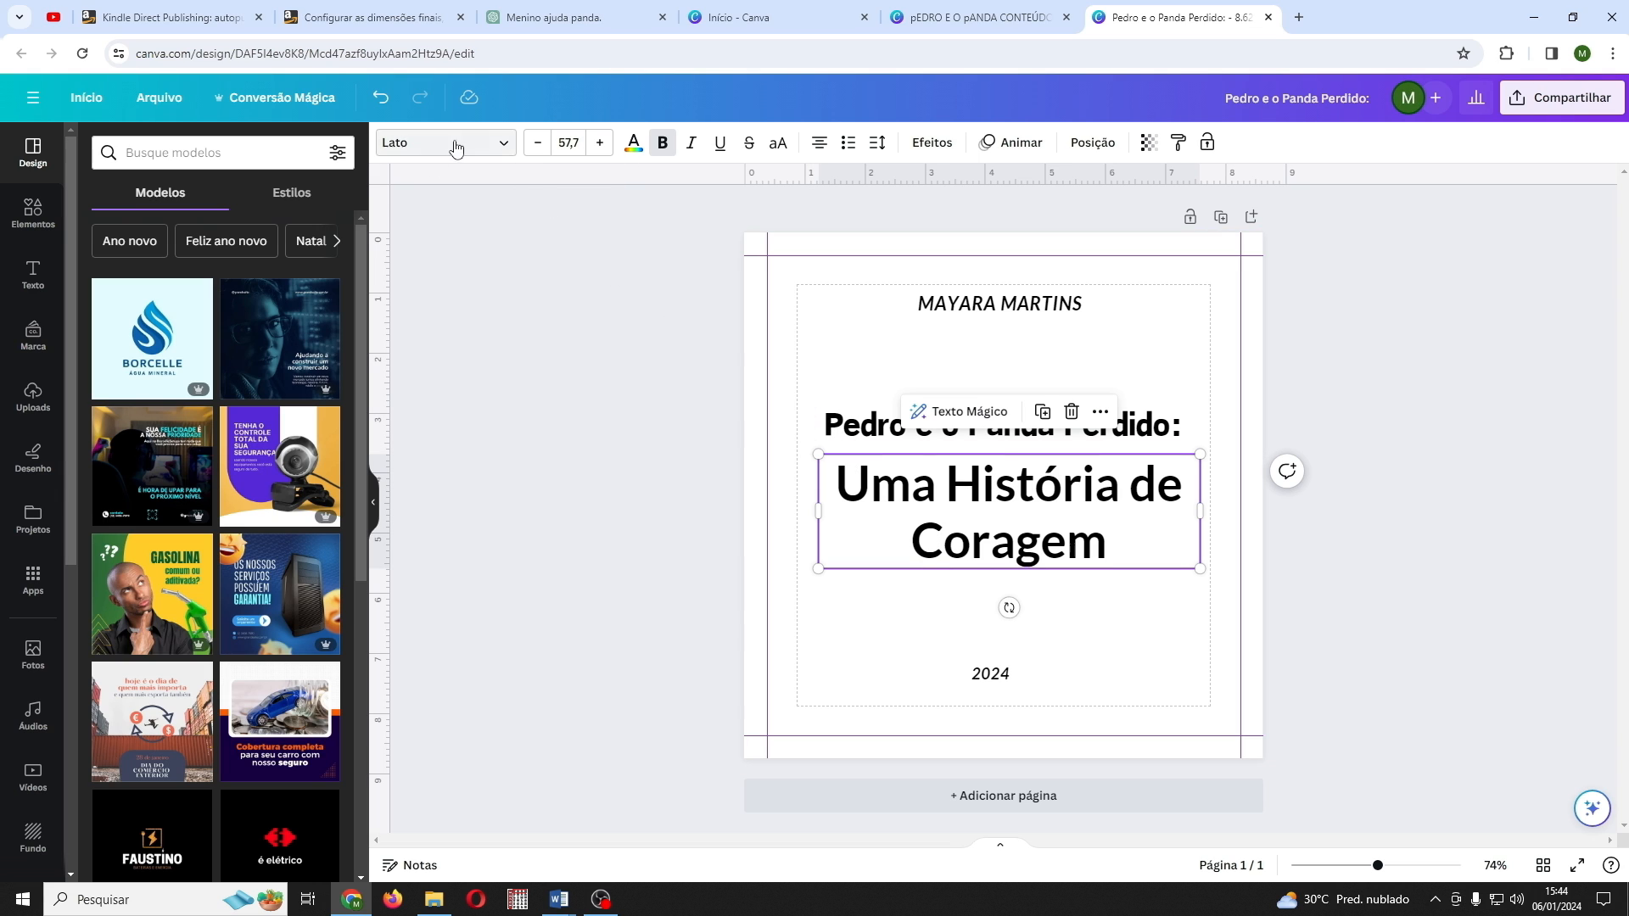
click(853, 430)
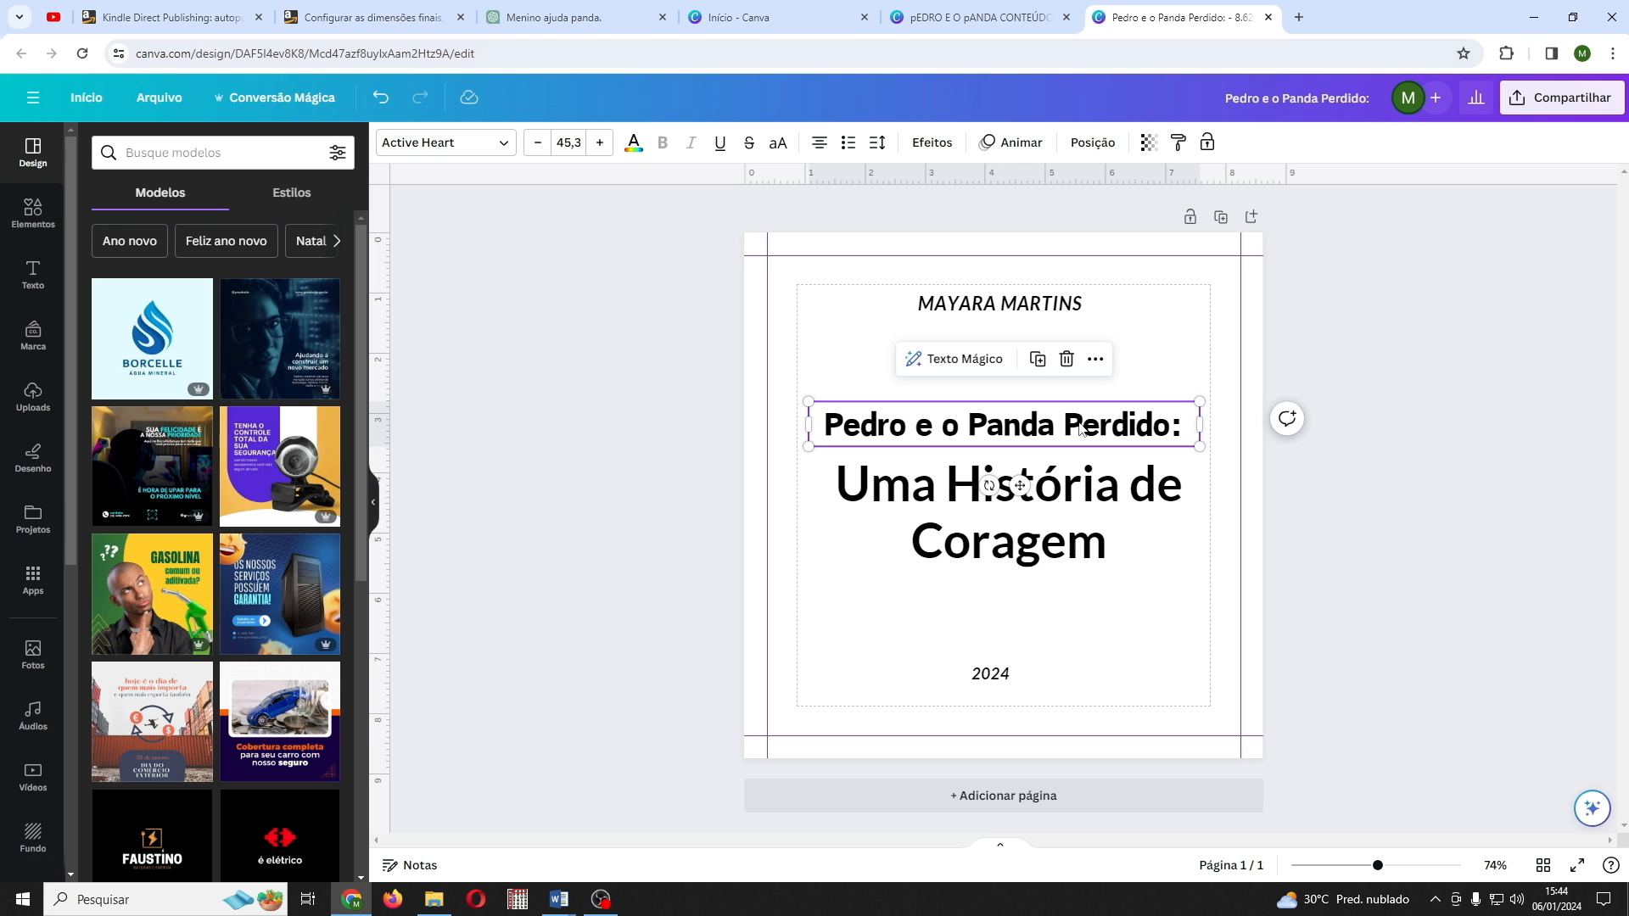
click(1012, 675)
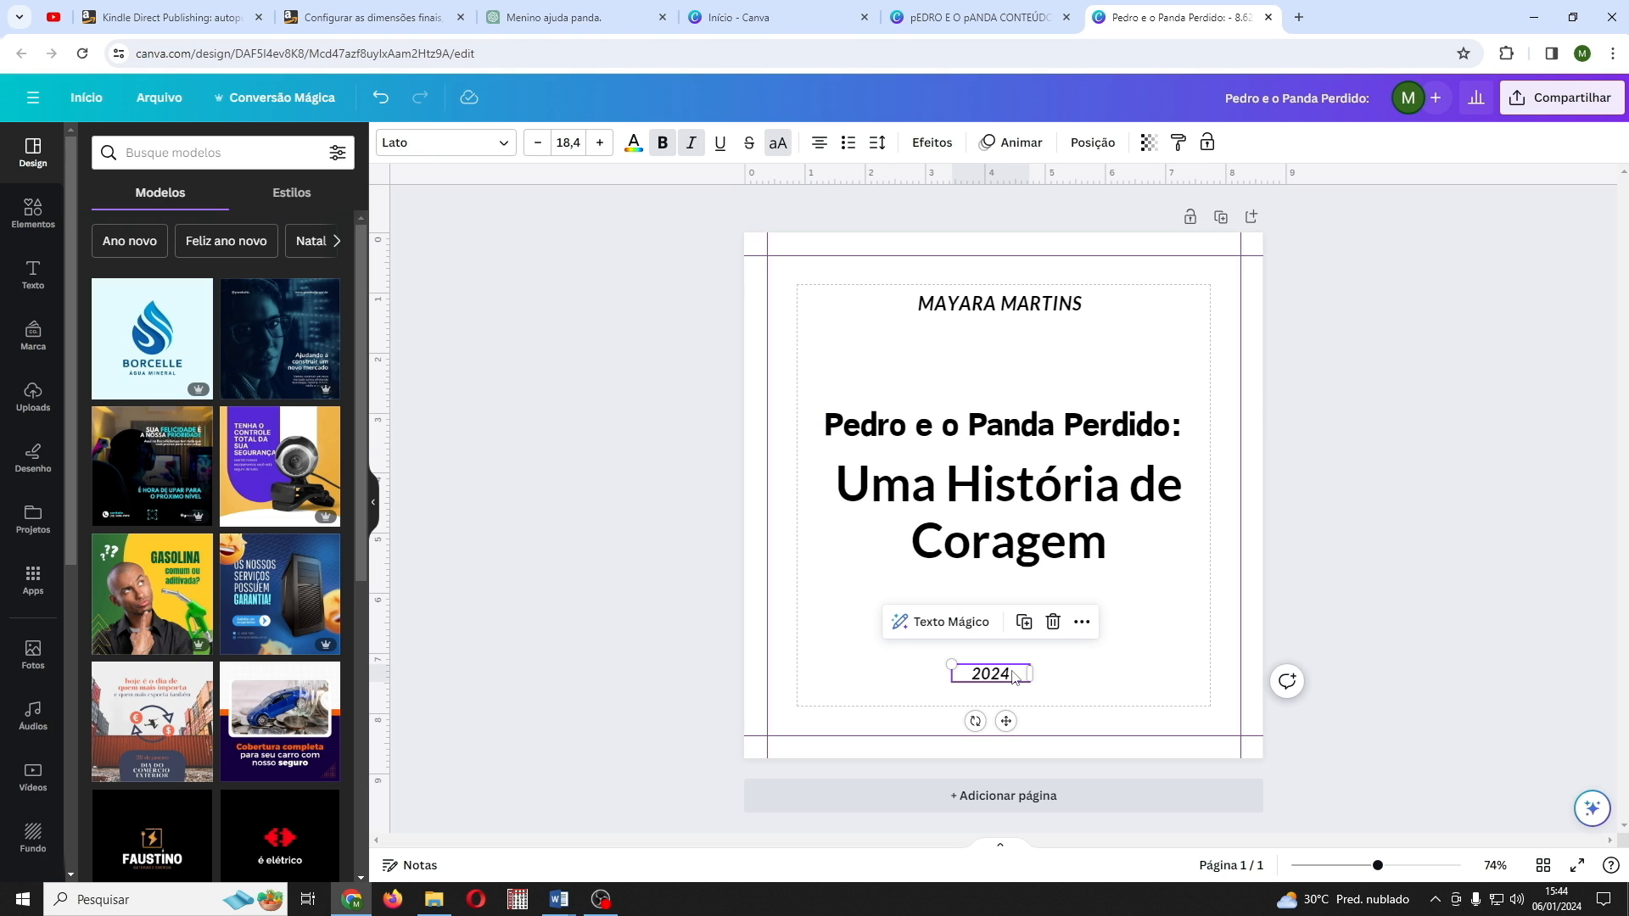
Step: Add a blank second page after the title page
click(1142, 611)
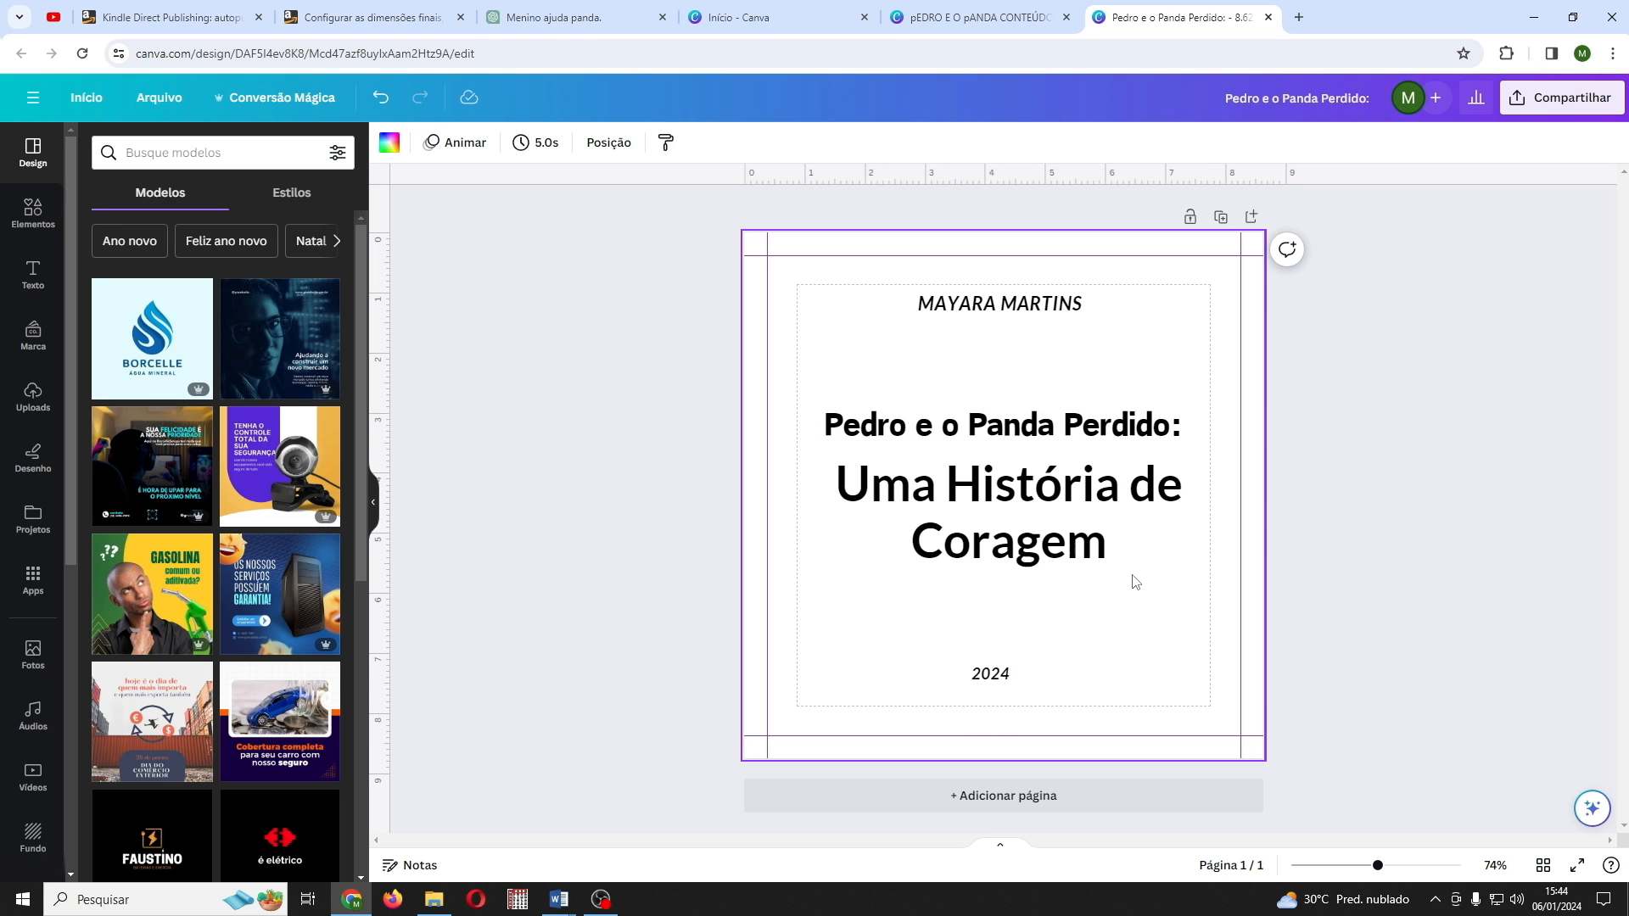
click(987, 798)
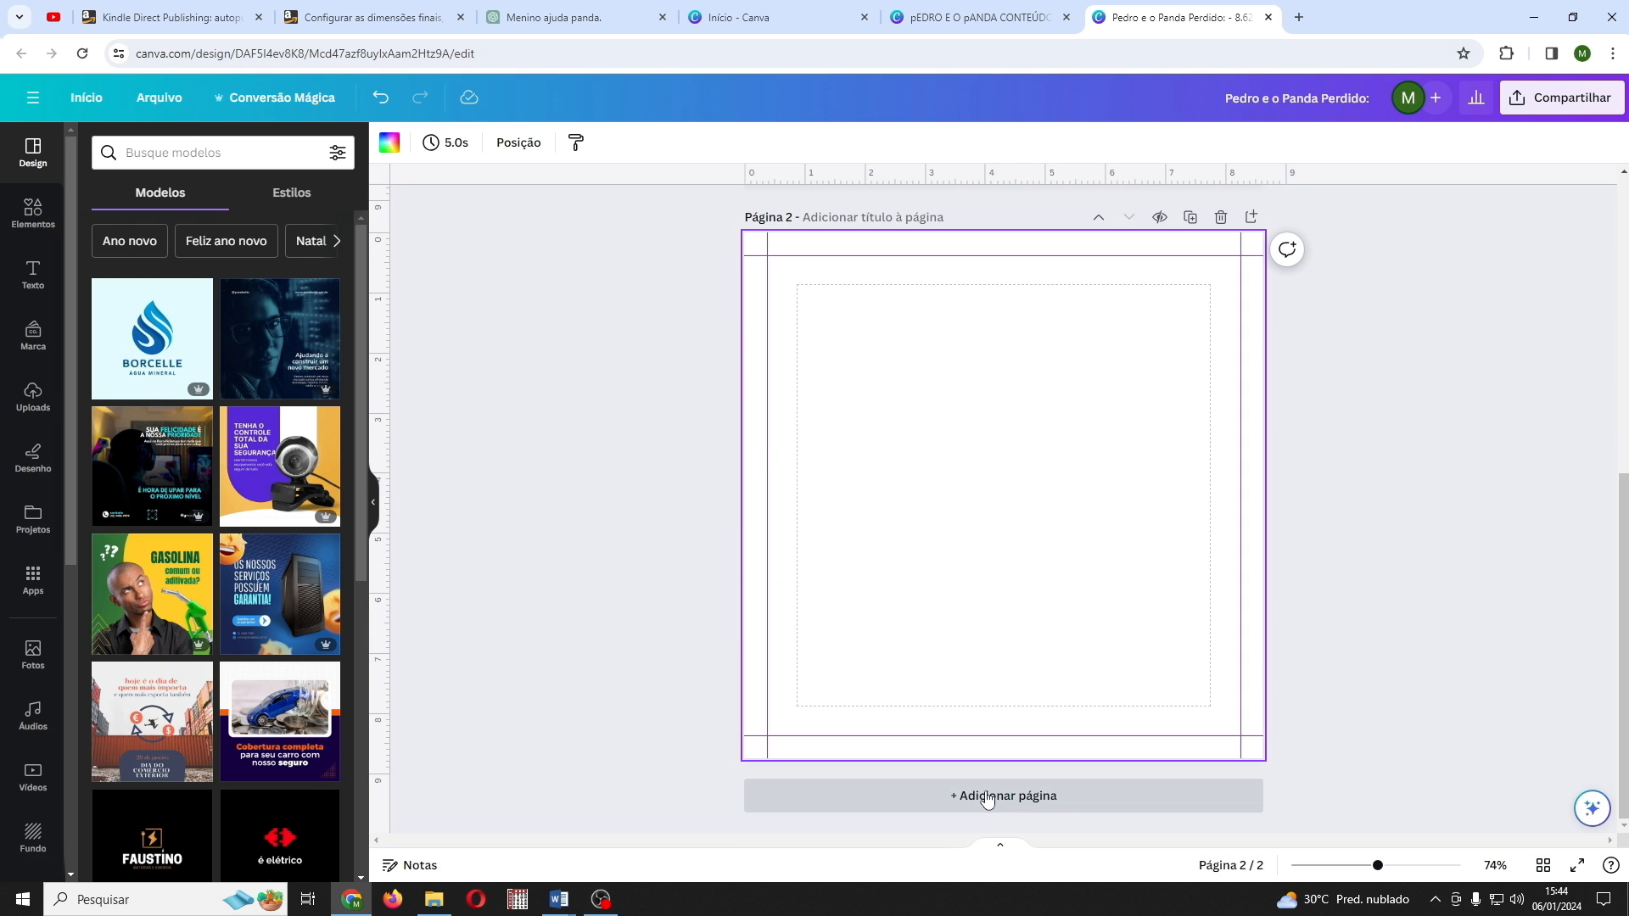
scroll(989, 764, up, 3)
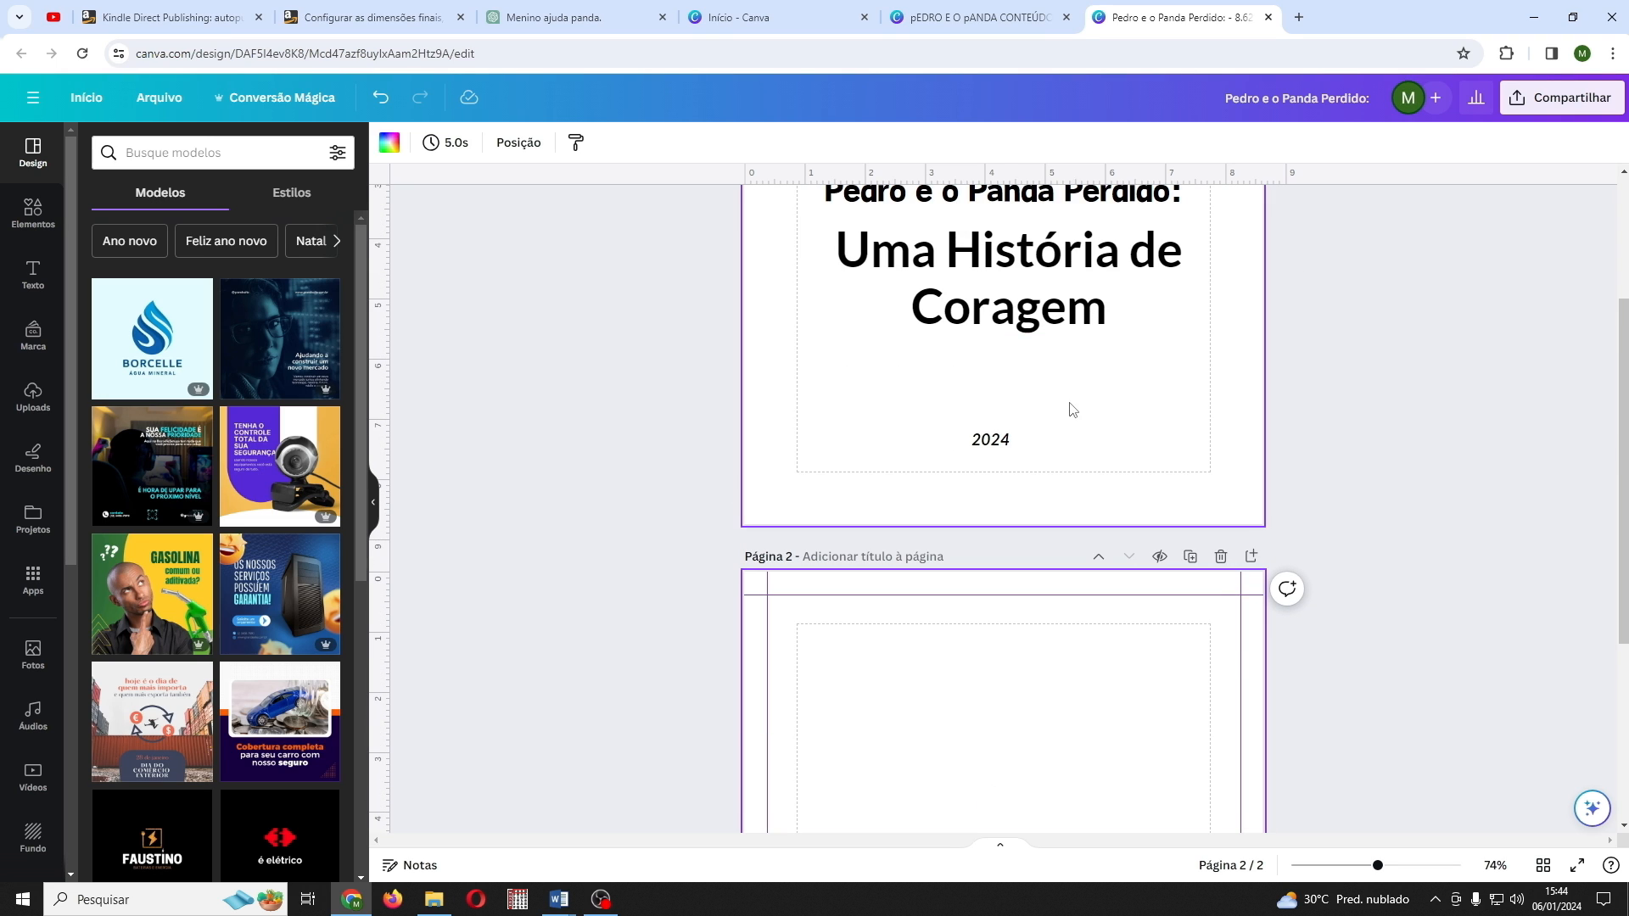
Step: Add a third page after the blank second page
scroll(1069, 407, down, 3)
click(971, 798)
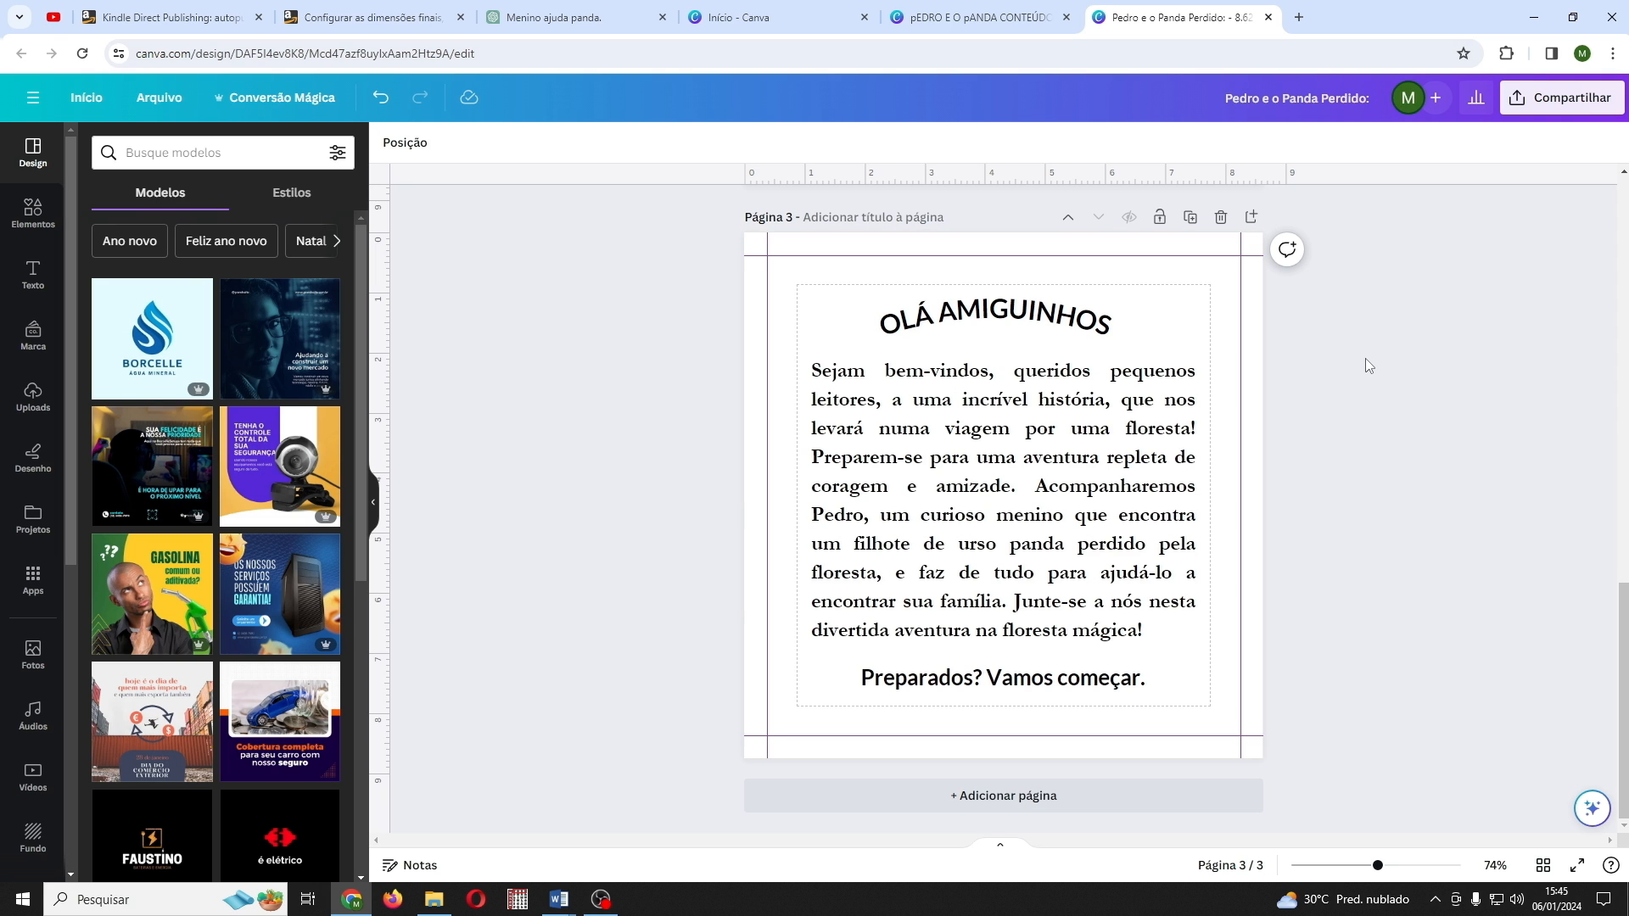
Step: Check the font and size of the curved OLÁ AMIGUINHOS heading and the welcome paragraph on page 3
click(1061, 315)
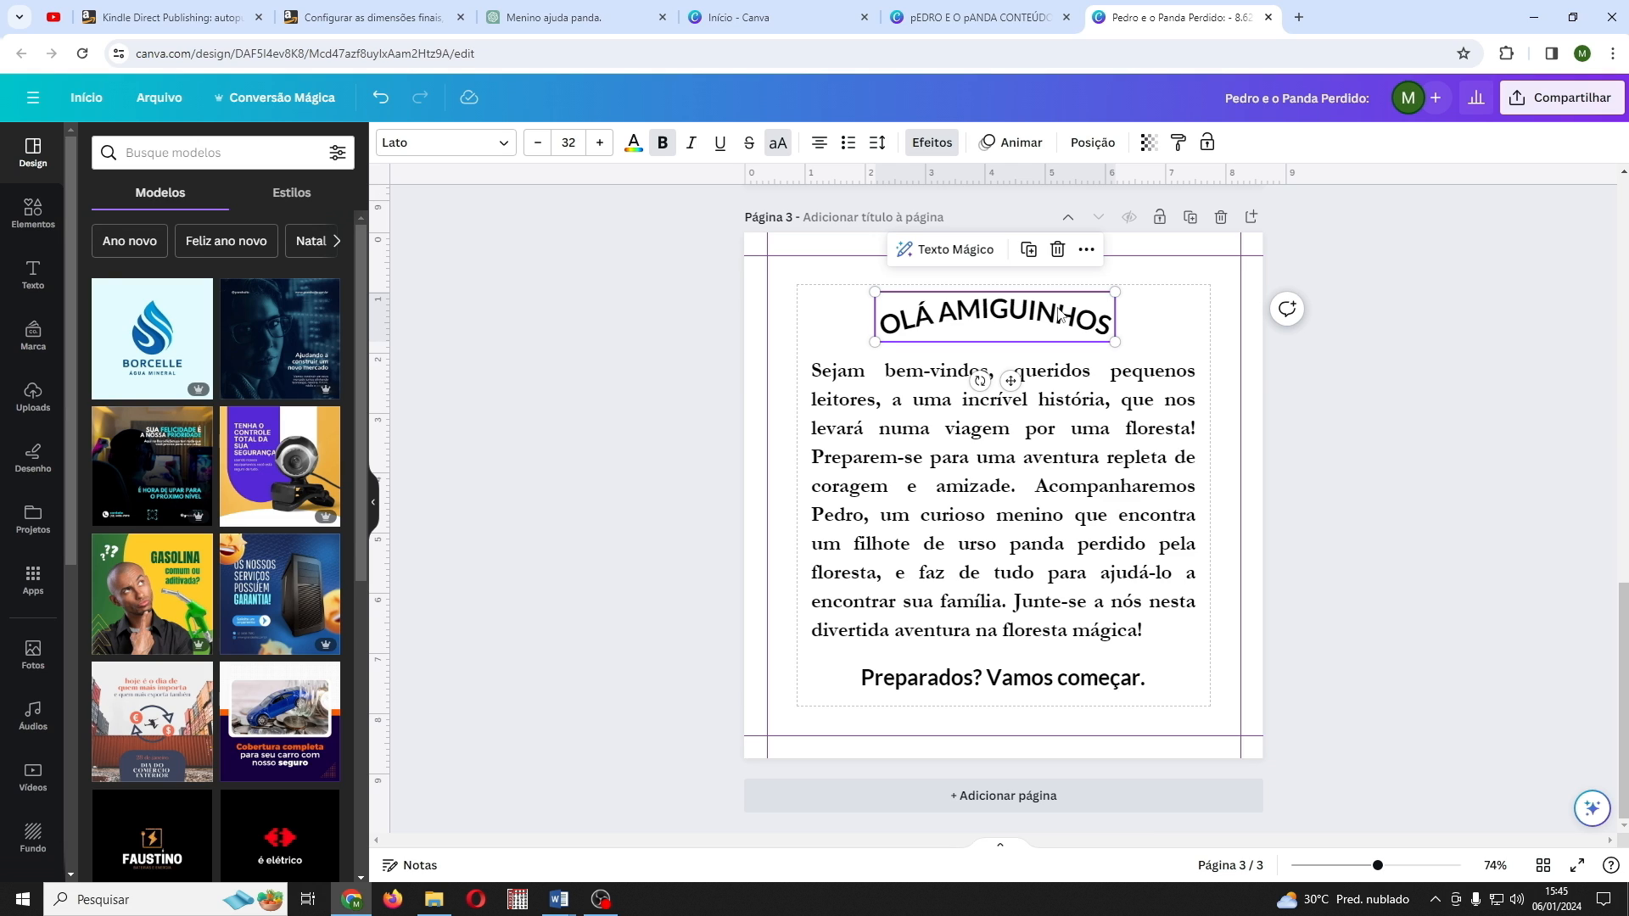
click(1083, 419)
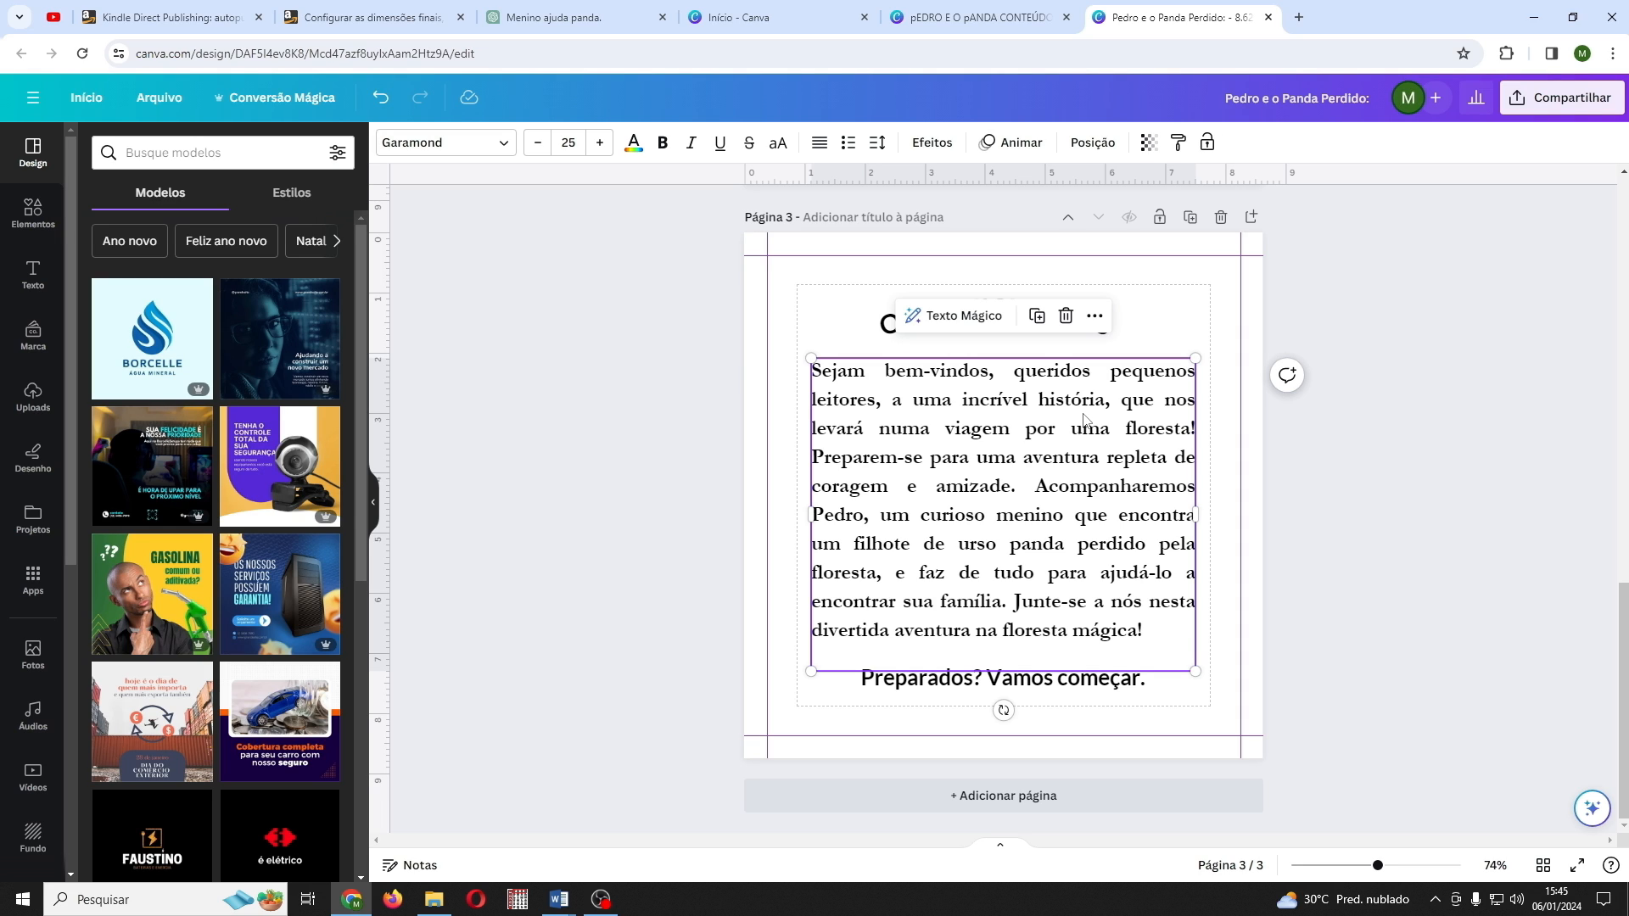
click(845, 315)
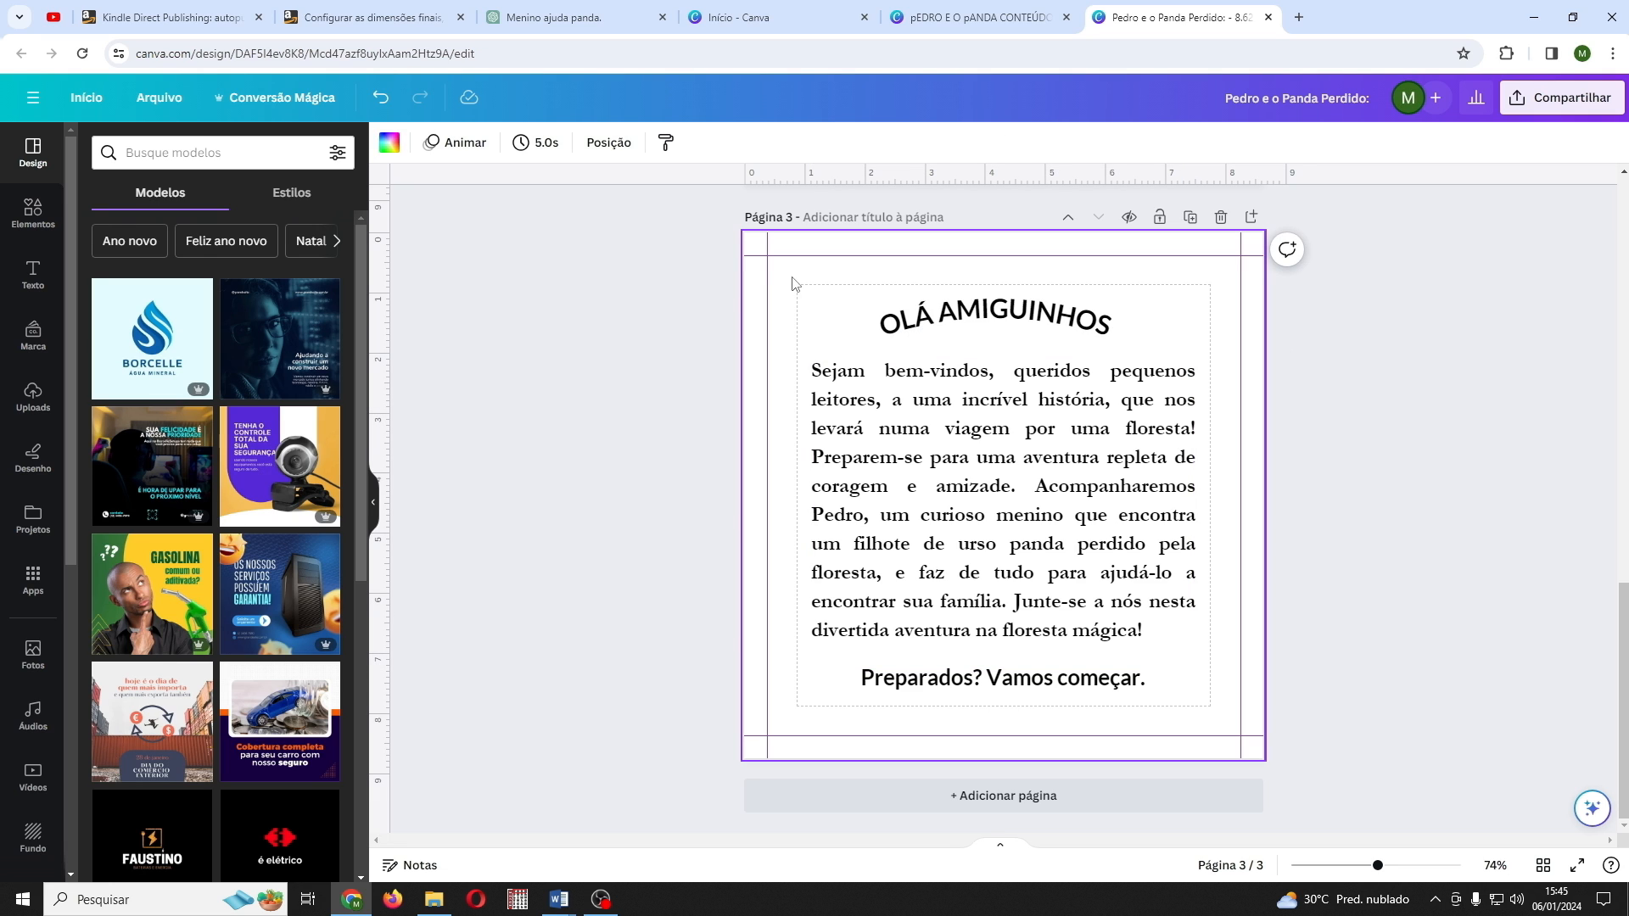
Step: Review the reader welcome introduction generated in ChatGPT, and return to the Canva book design
click(580, 18)
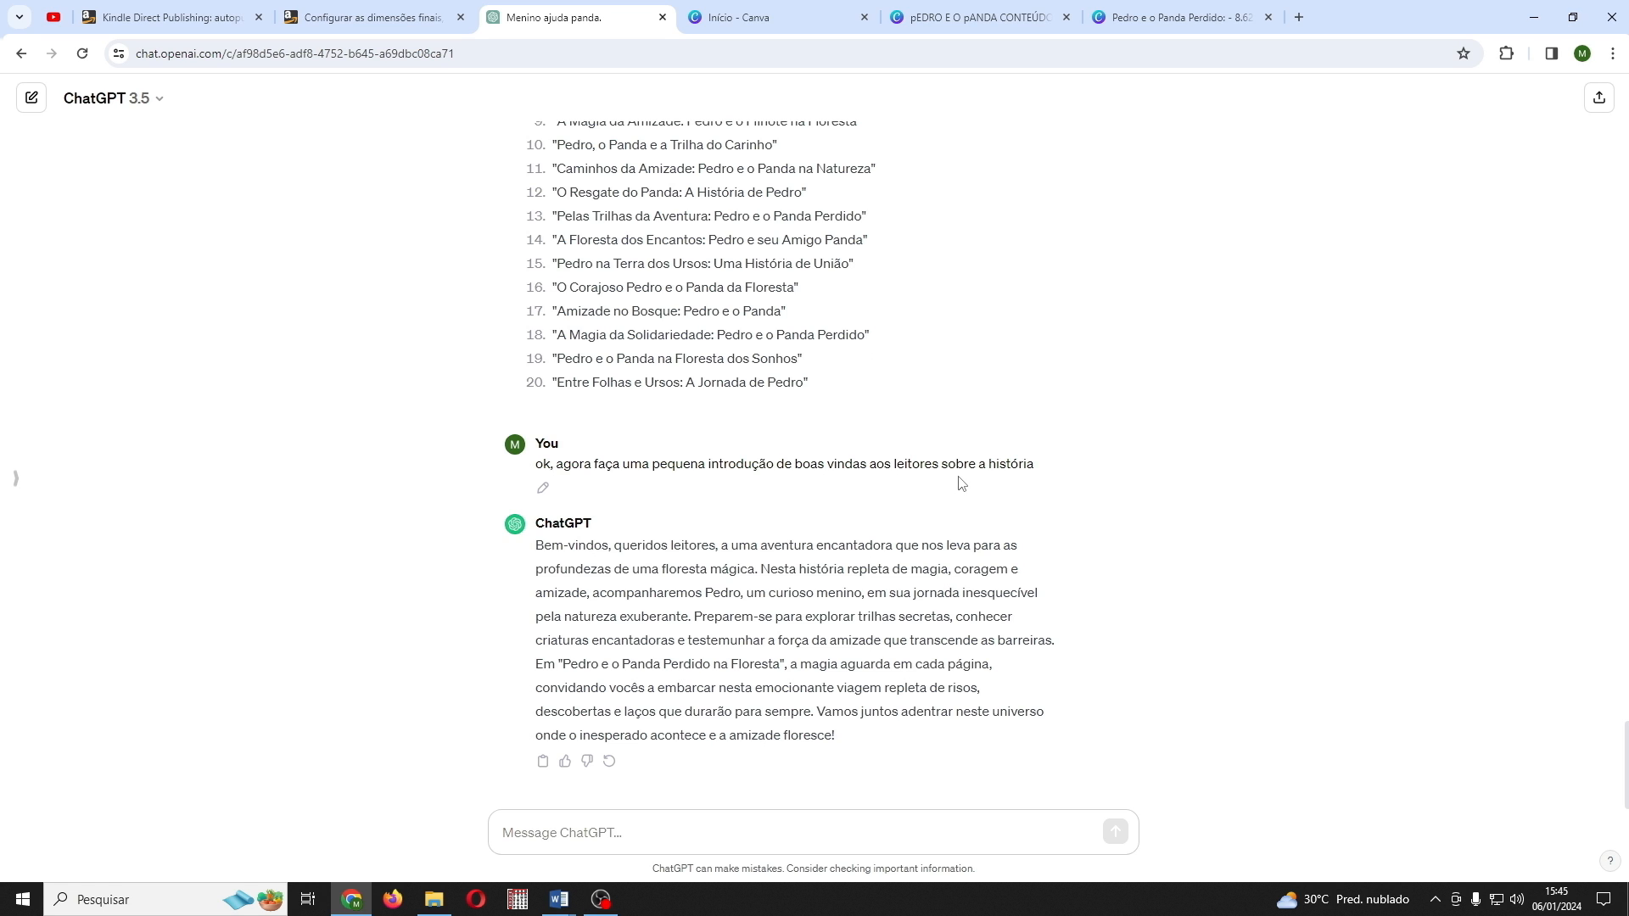
drag(537, 544, 936, 751)
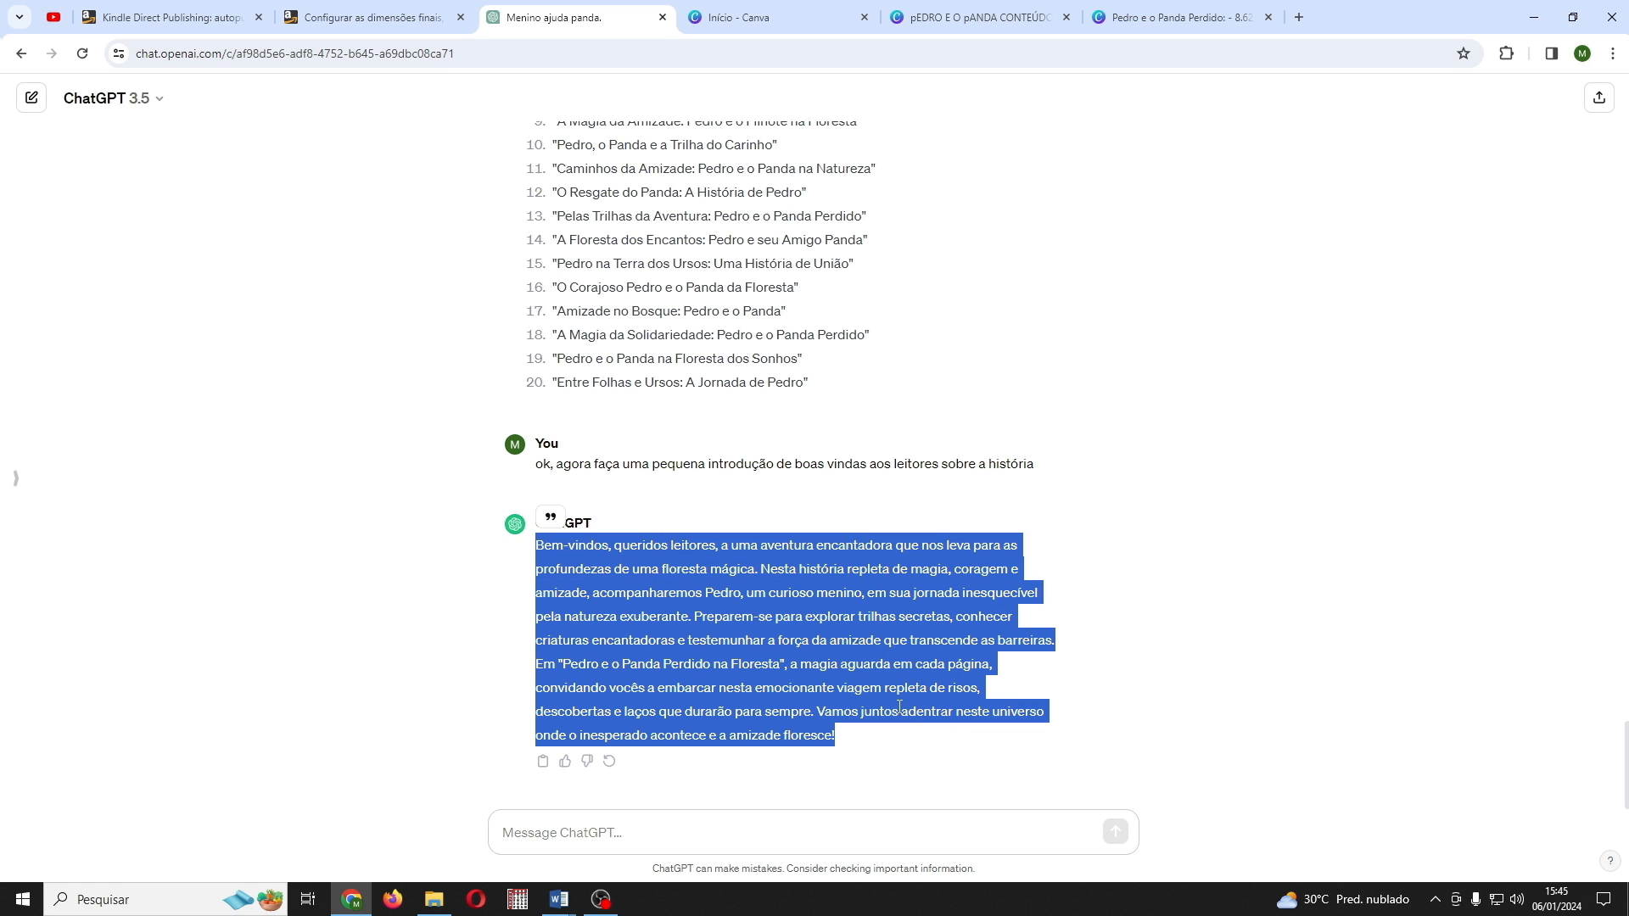
click(899, 706)
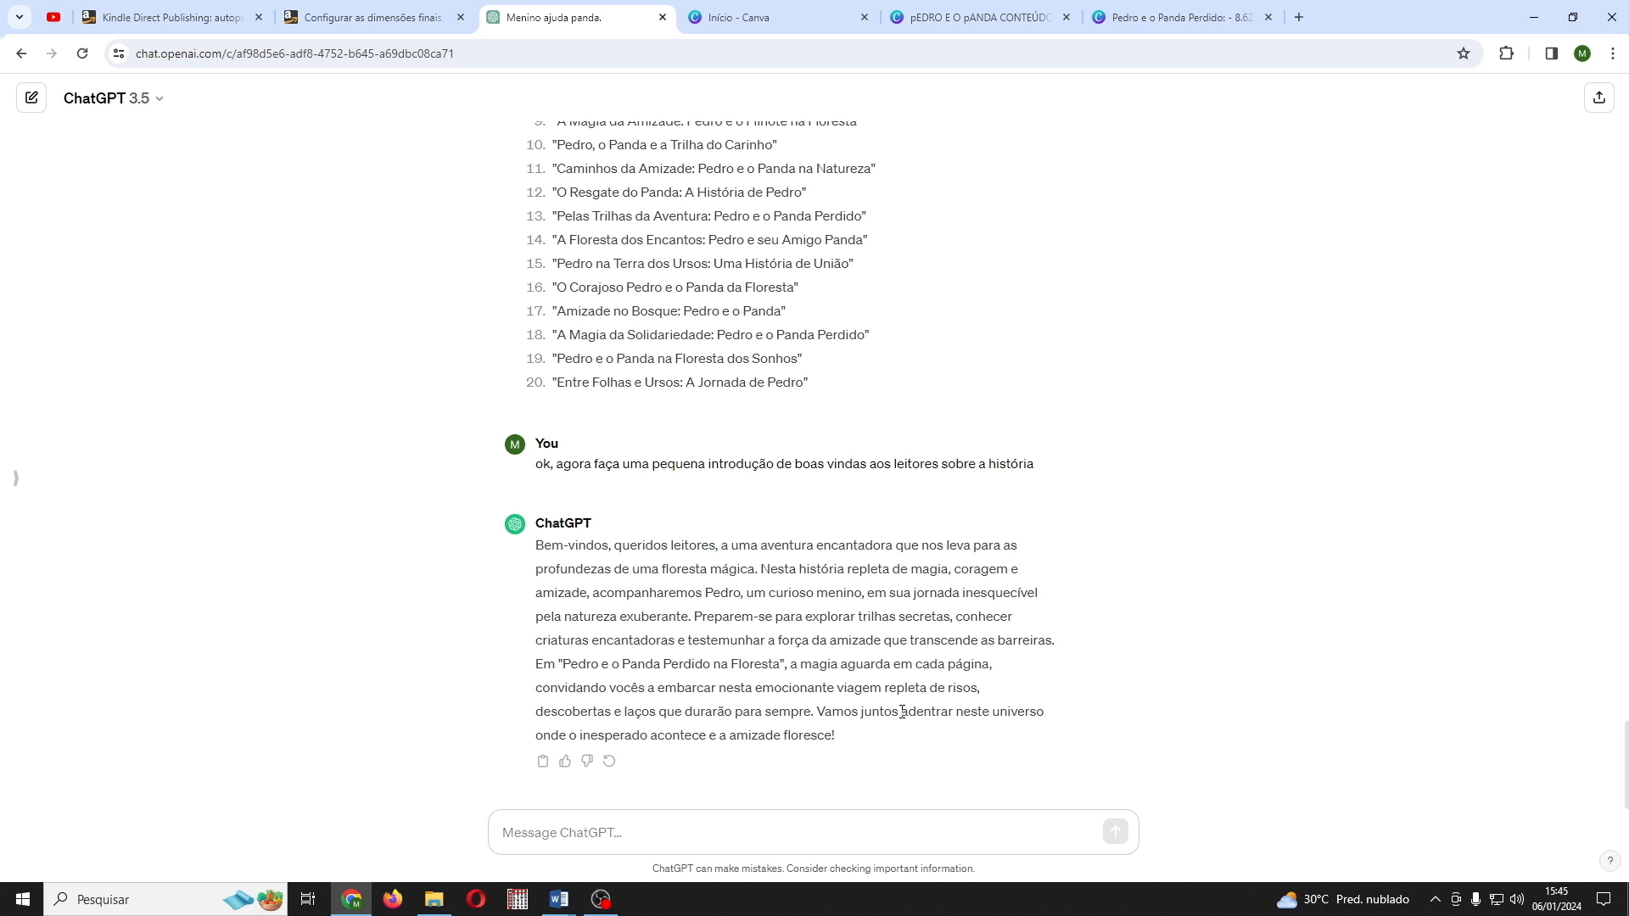
click(1137, 20)
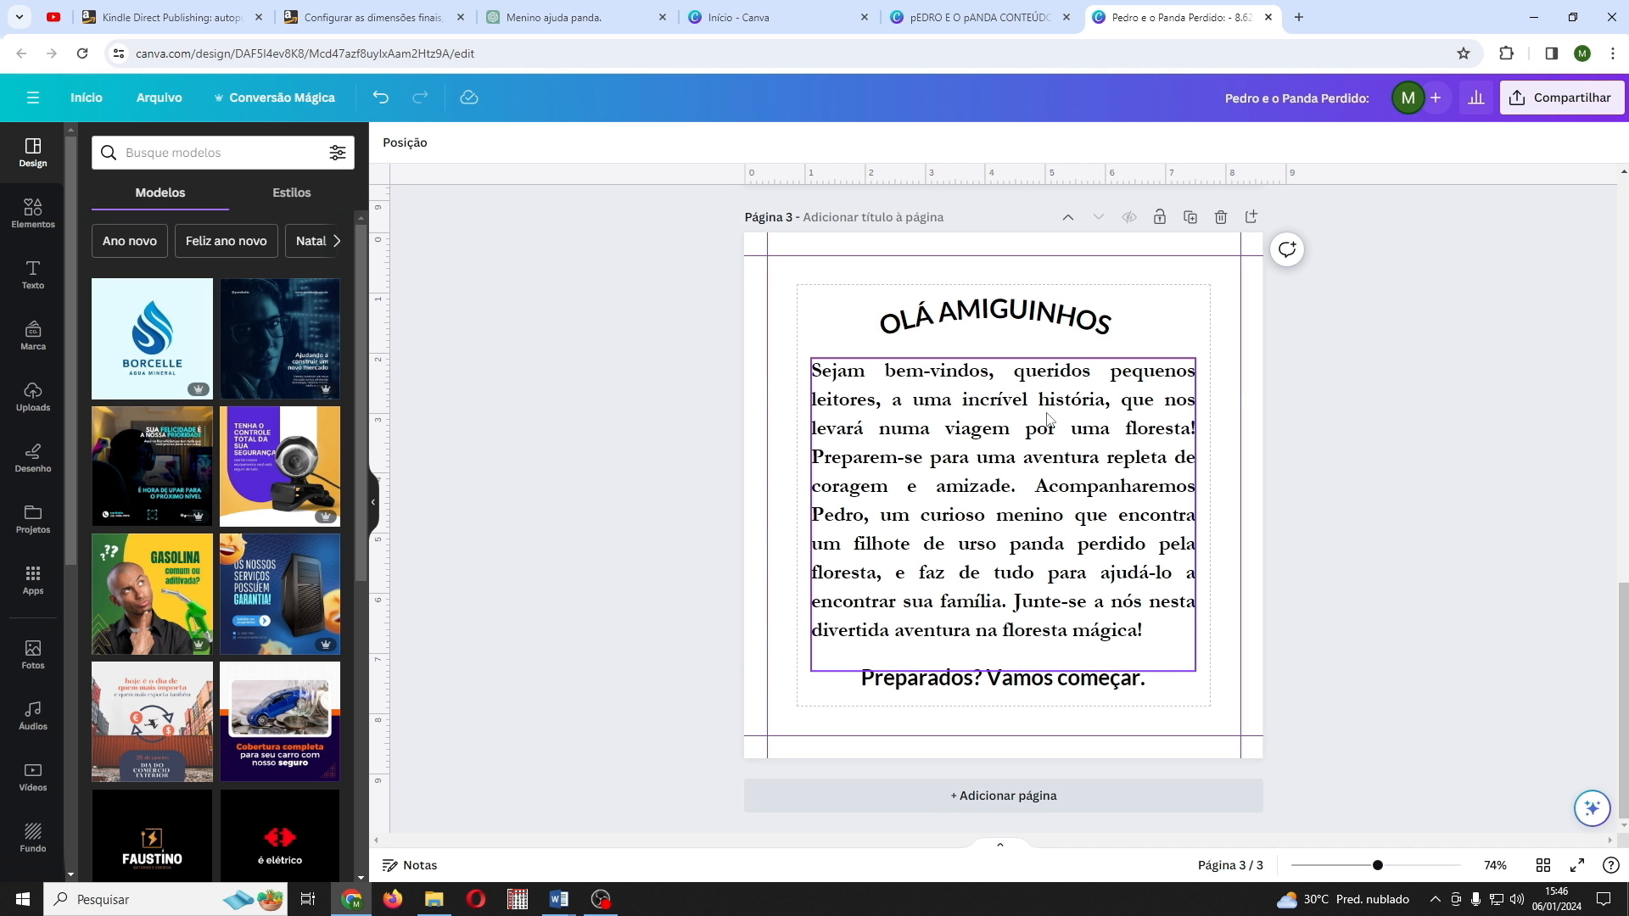
Step: Add a blank fourth page after the welcome page
scroll(1049, 418, up, 5)
scroll(1048, 419, down, 5)
click(1033, 795)
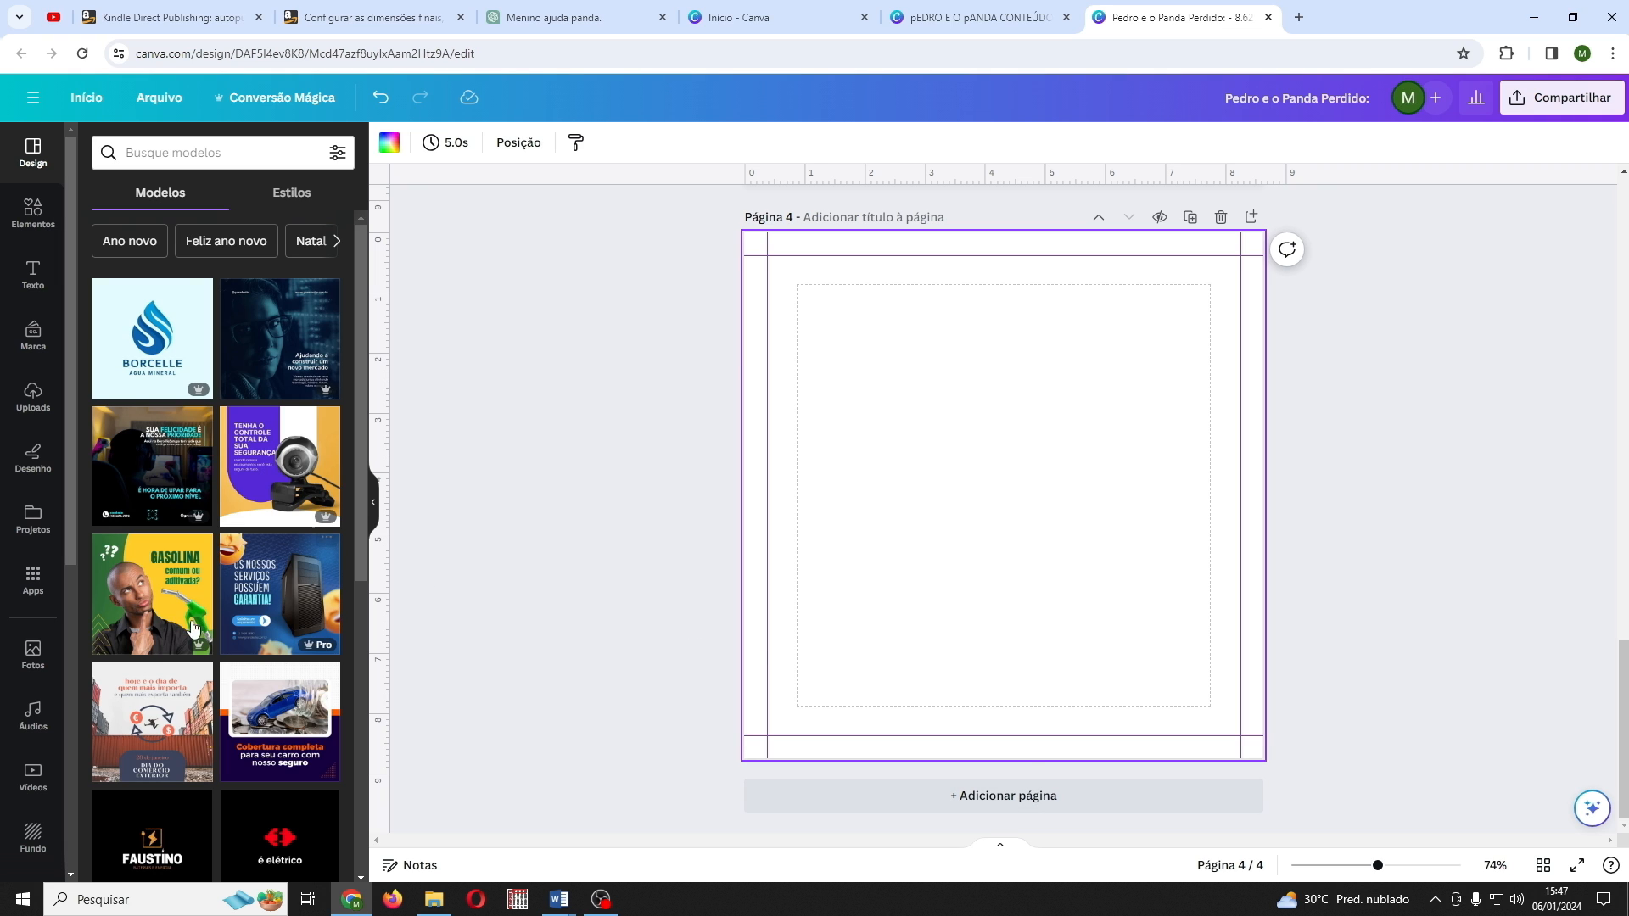
Step: Search the Canva apps for Mídia Mágica and open its text-to-image generator
click(31, 580)
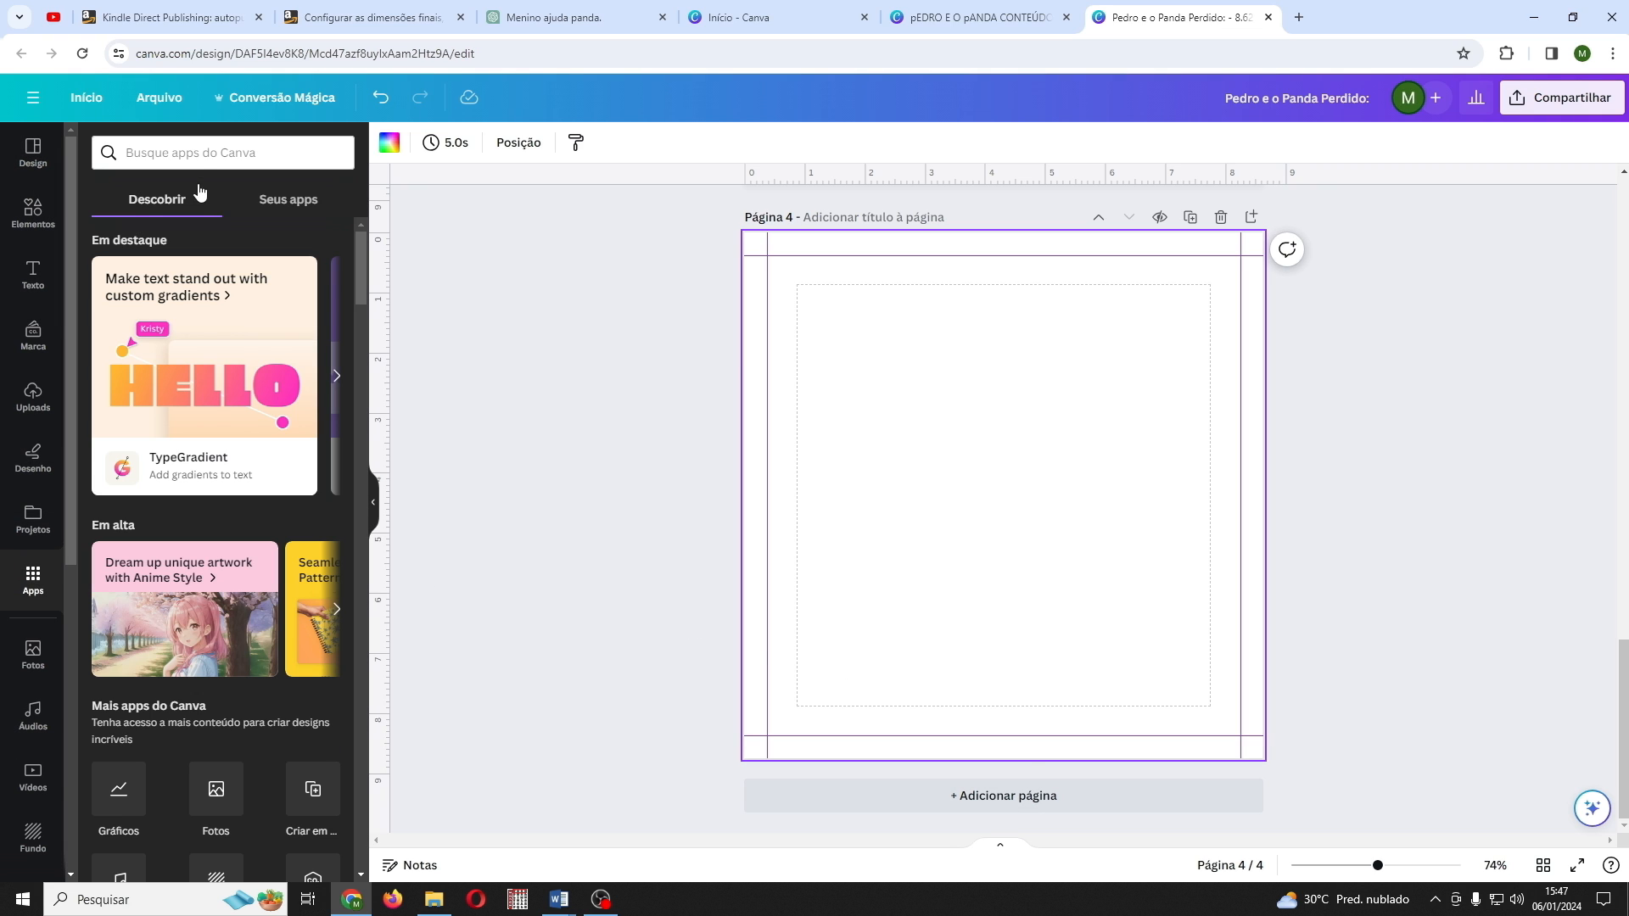
click(199, 154)
text(mi)
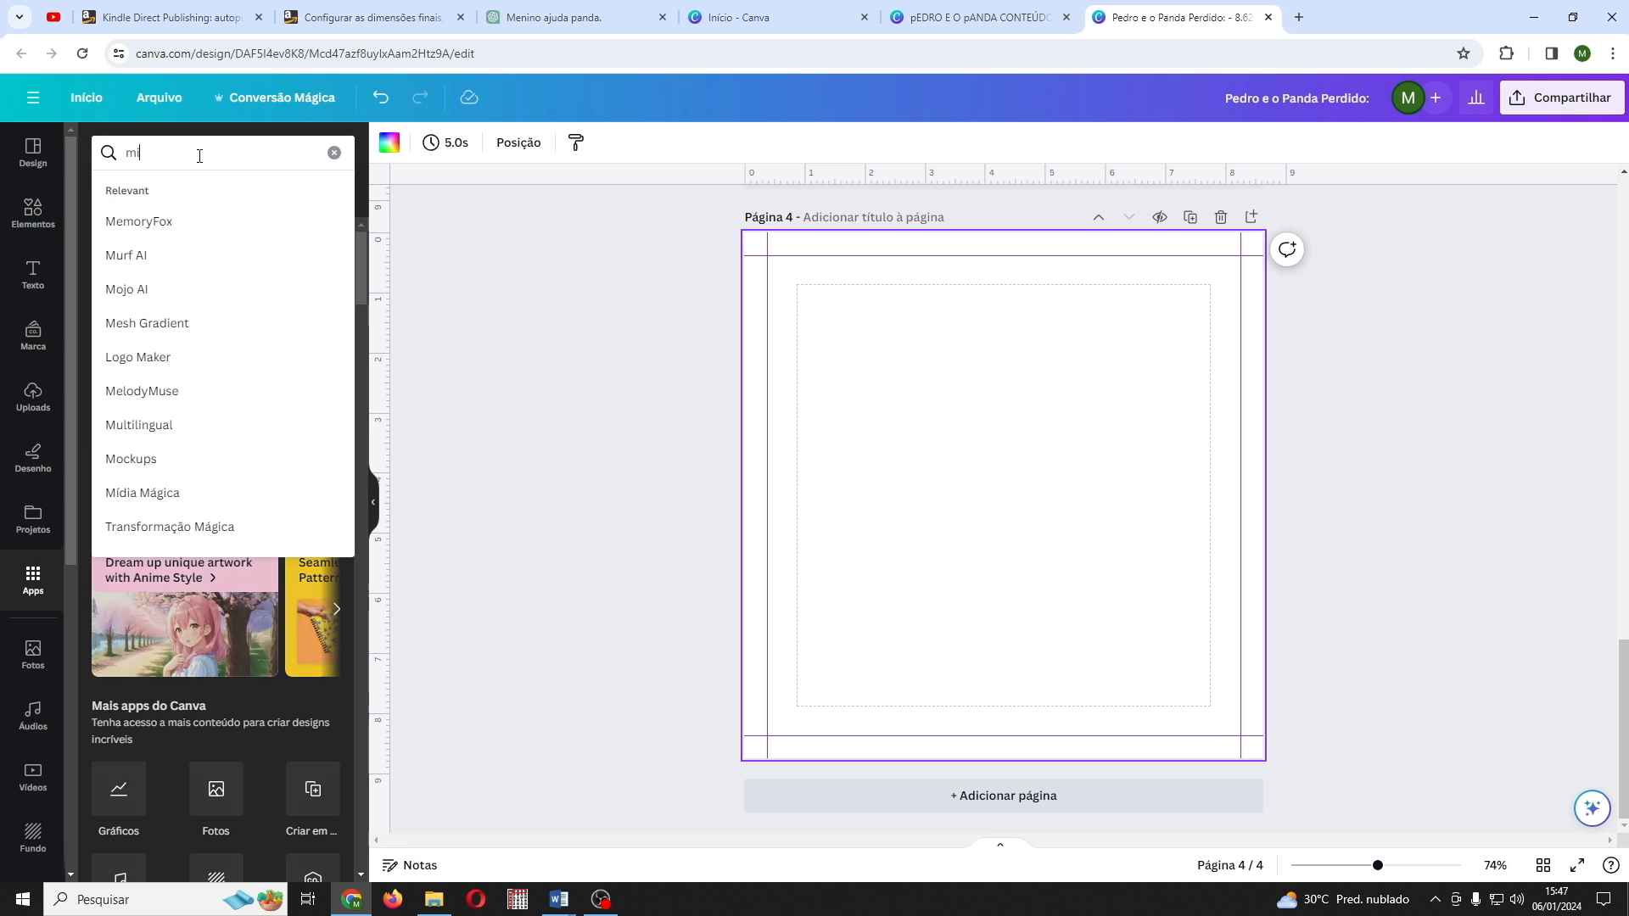
click(158, 492)
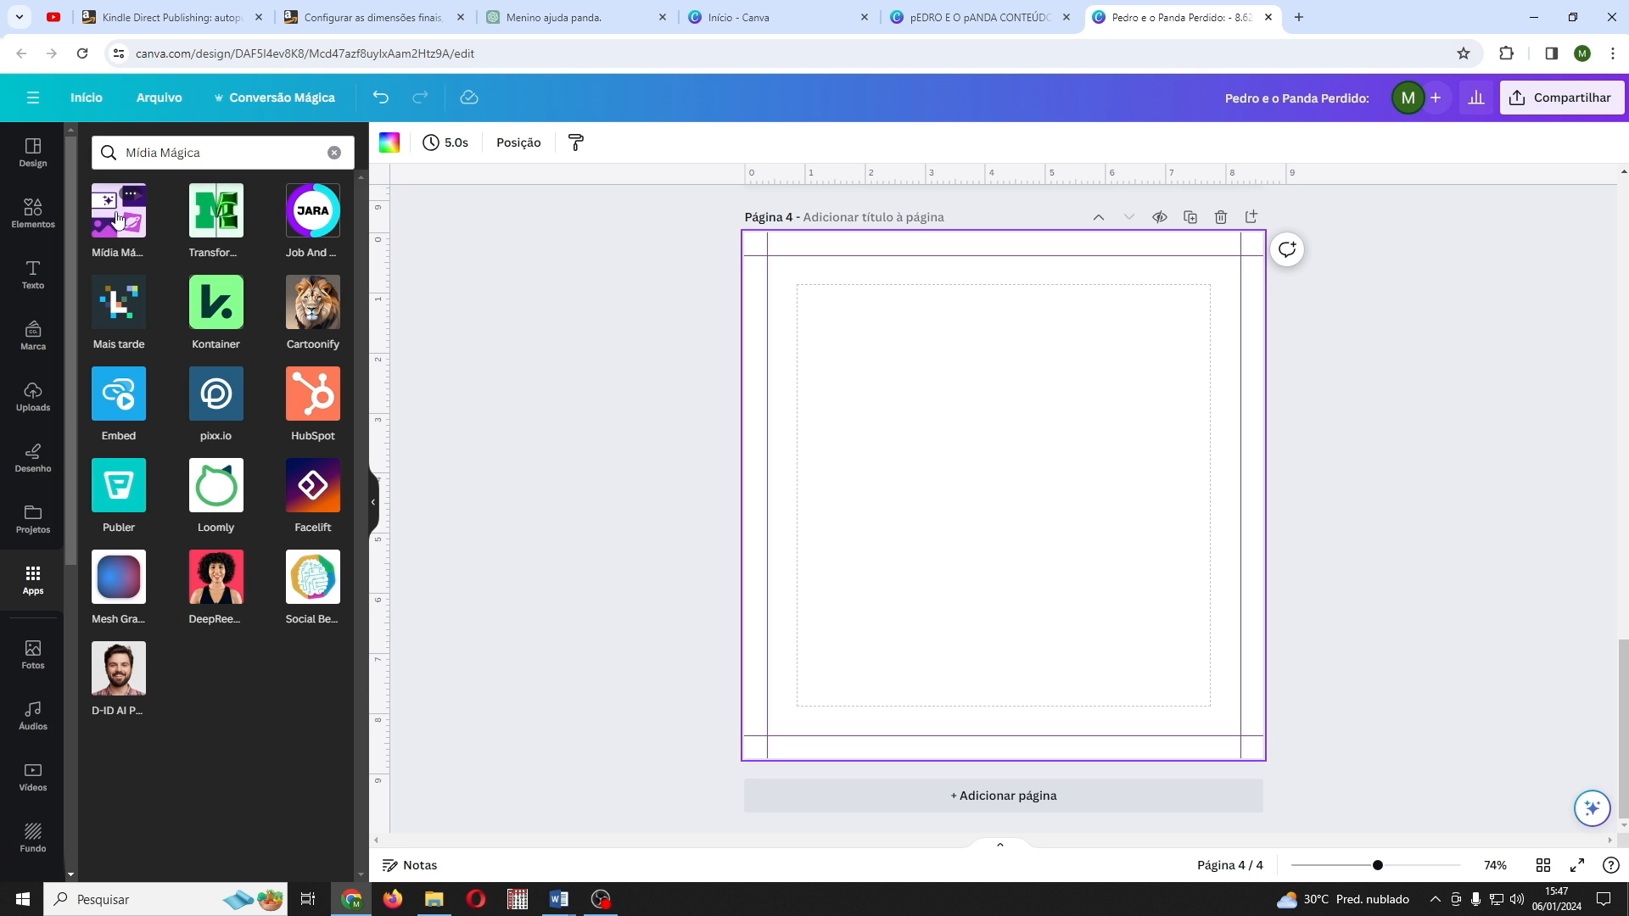
click(116, 224)
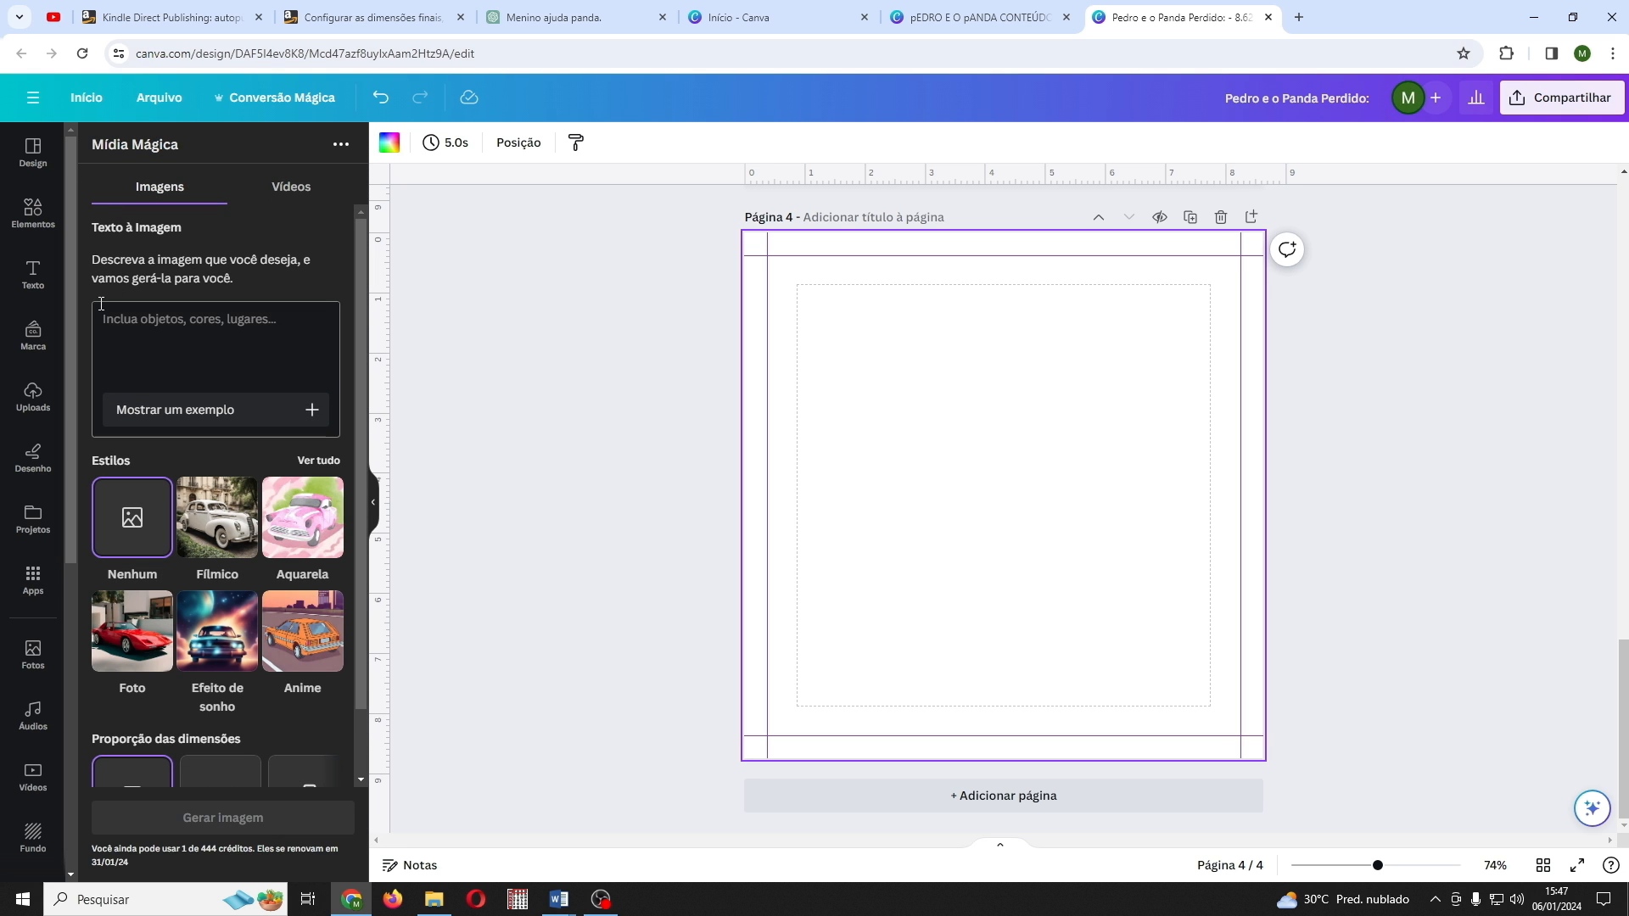
Step: Choose the Efeito de sonho style from the full list of image styles
scroll(204, 333, down, 1)
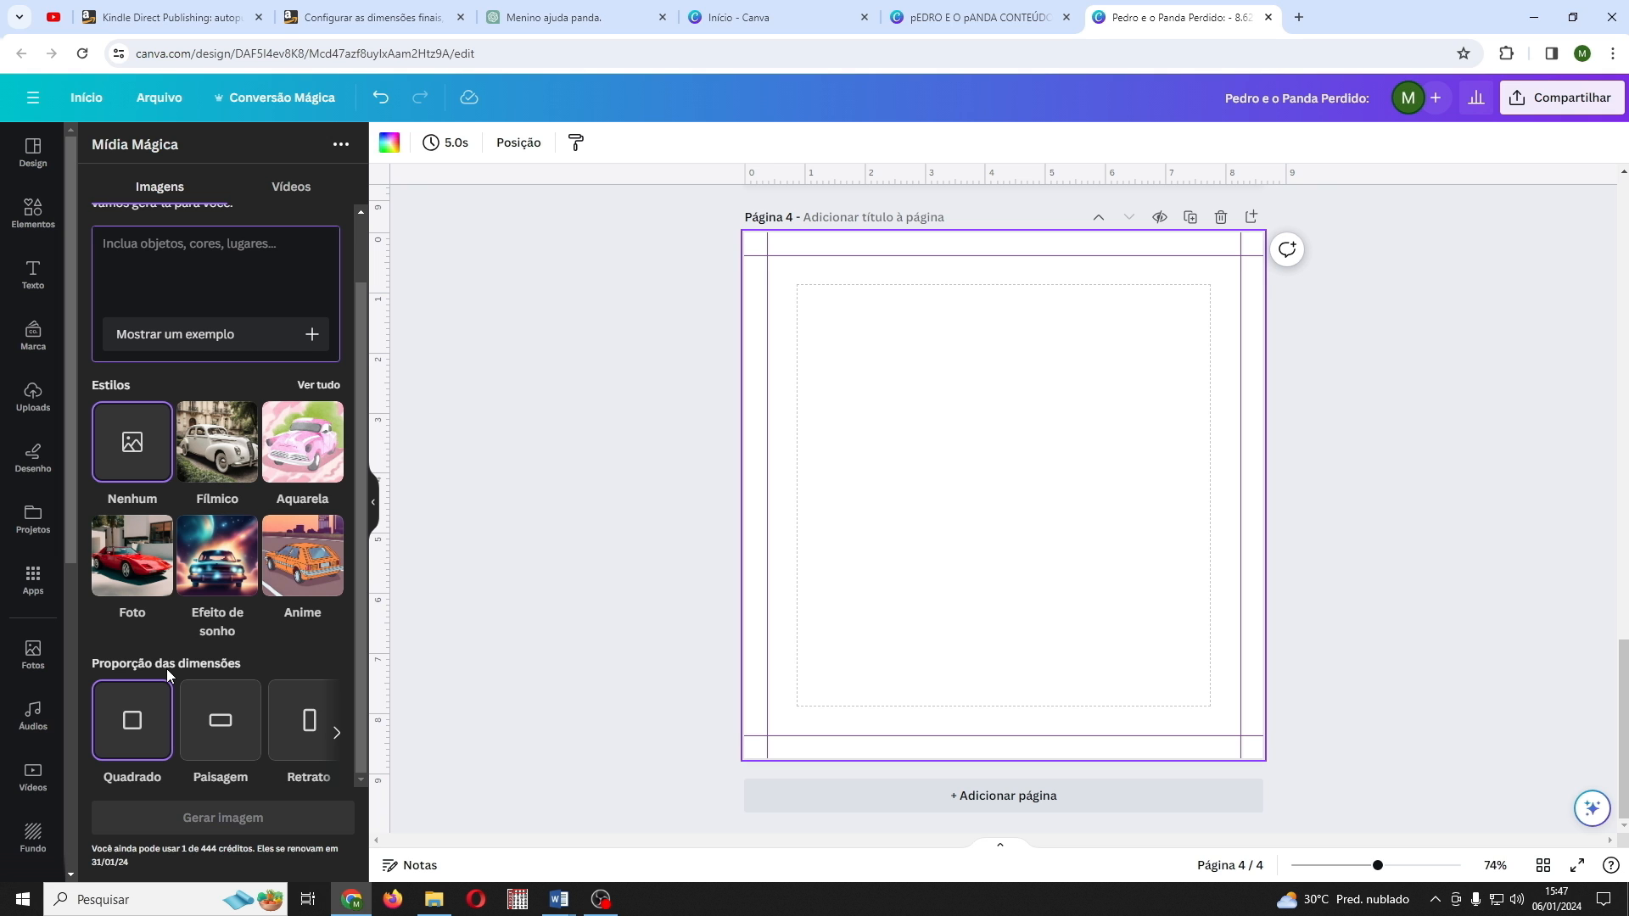
click(312, 385)
scroll(309, 384, down, 2)
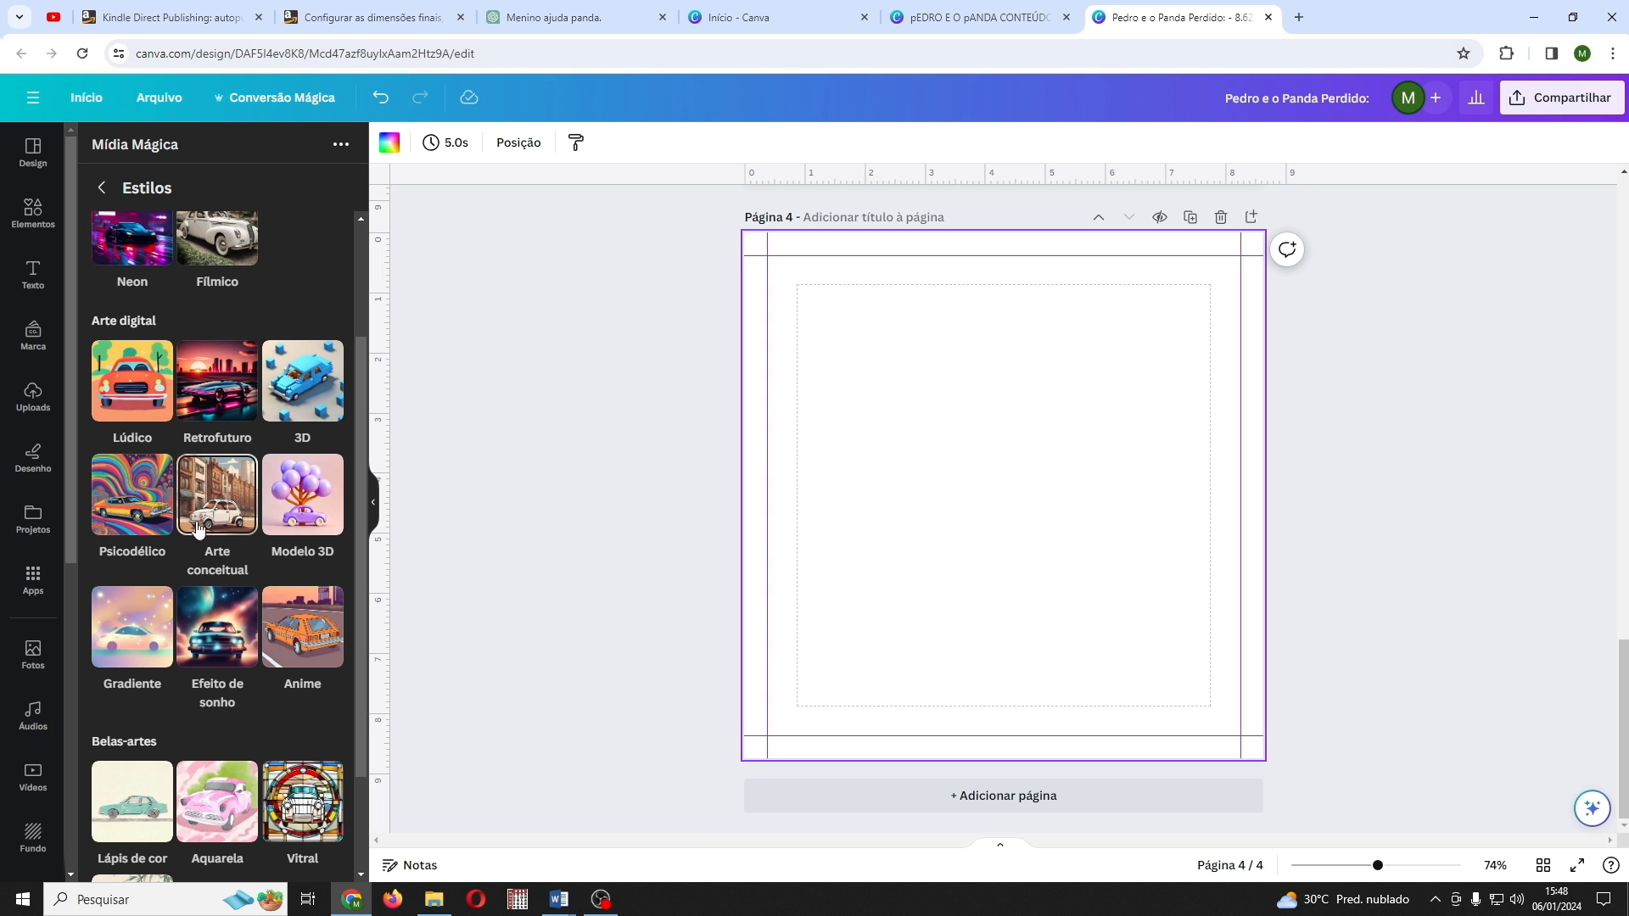
click(213, 629)
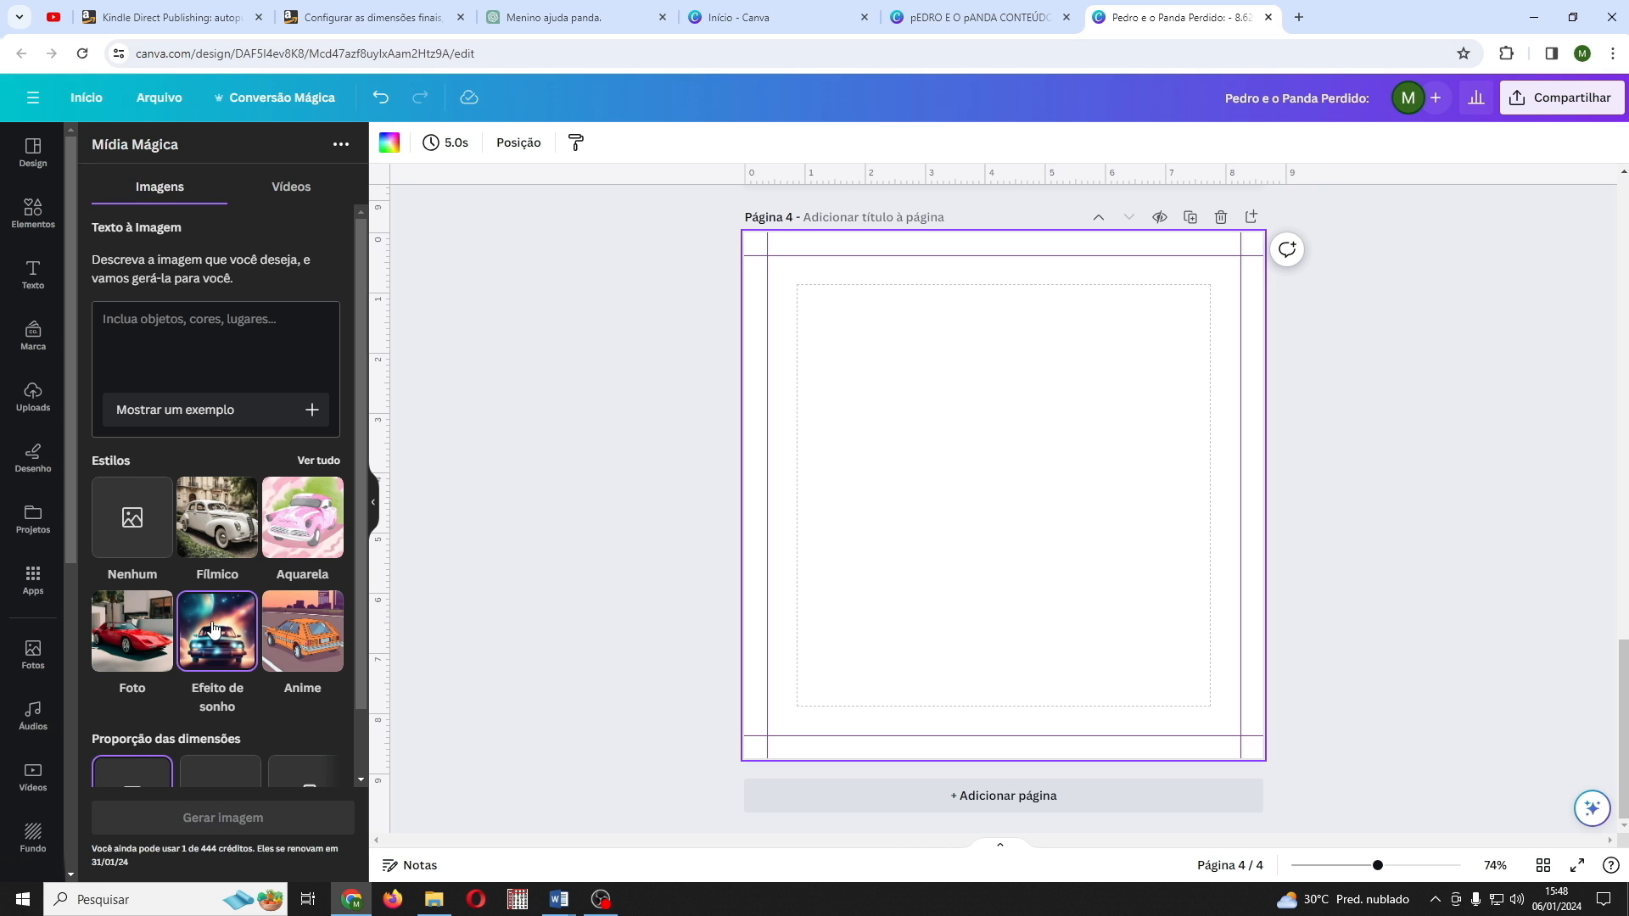
scroll(149, 717, down, 2)
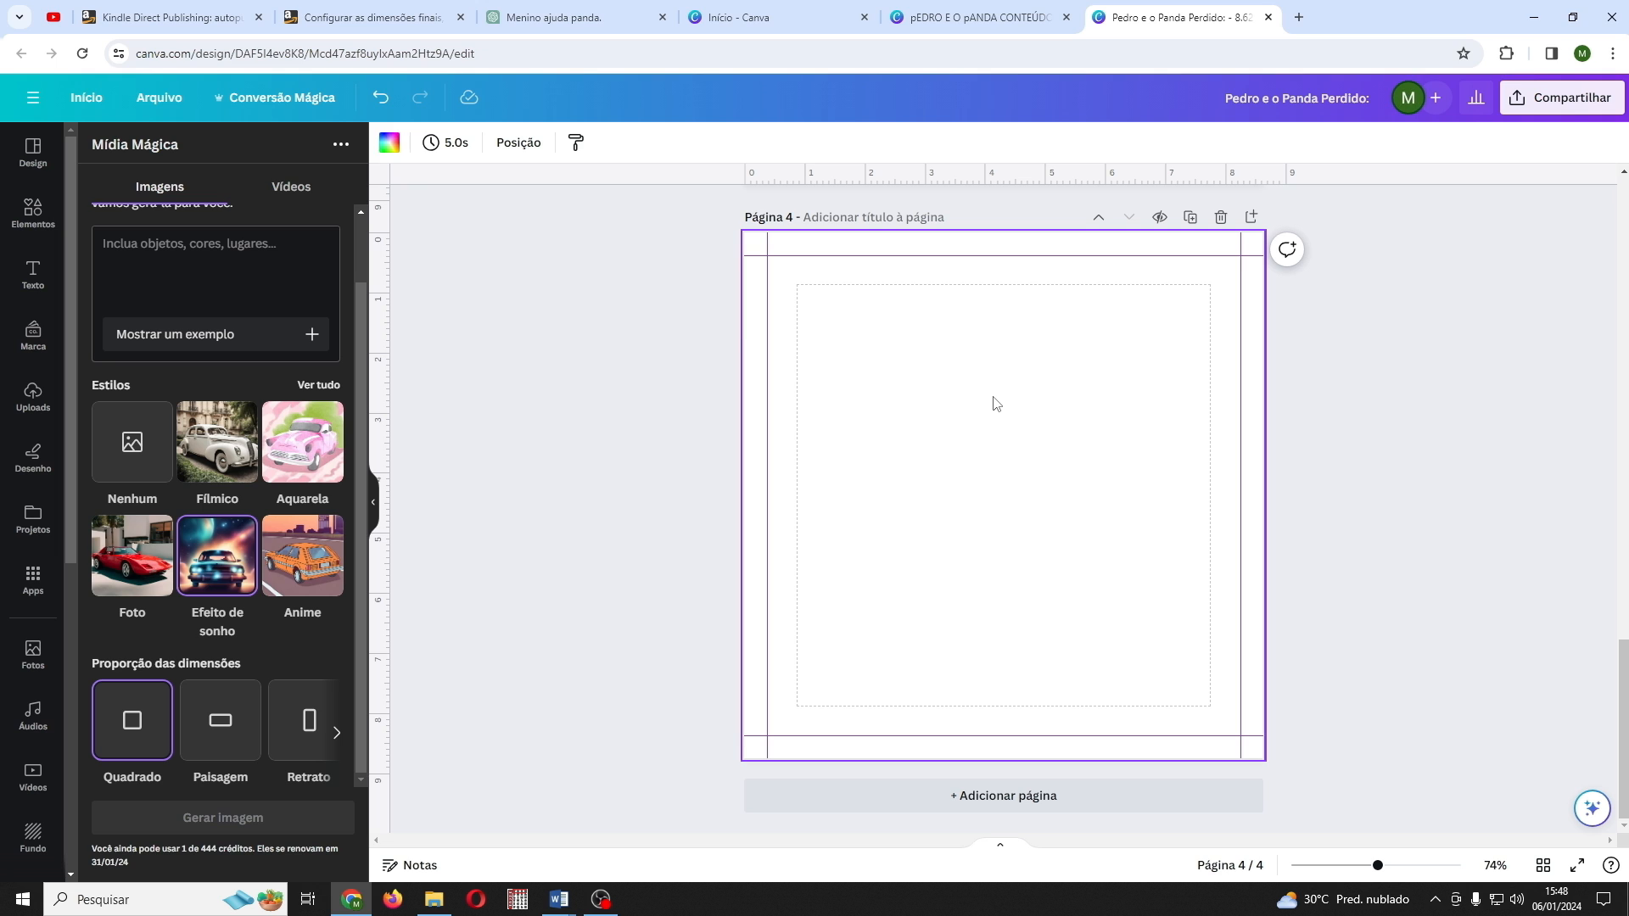
scroll(170, 301, up, 1)
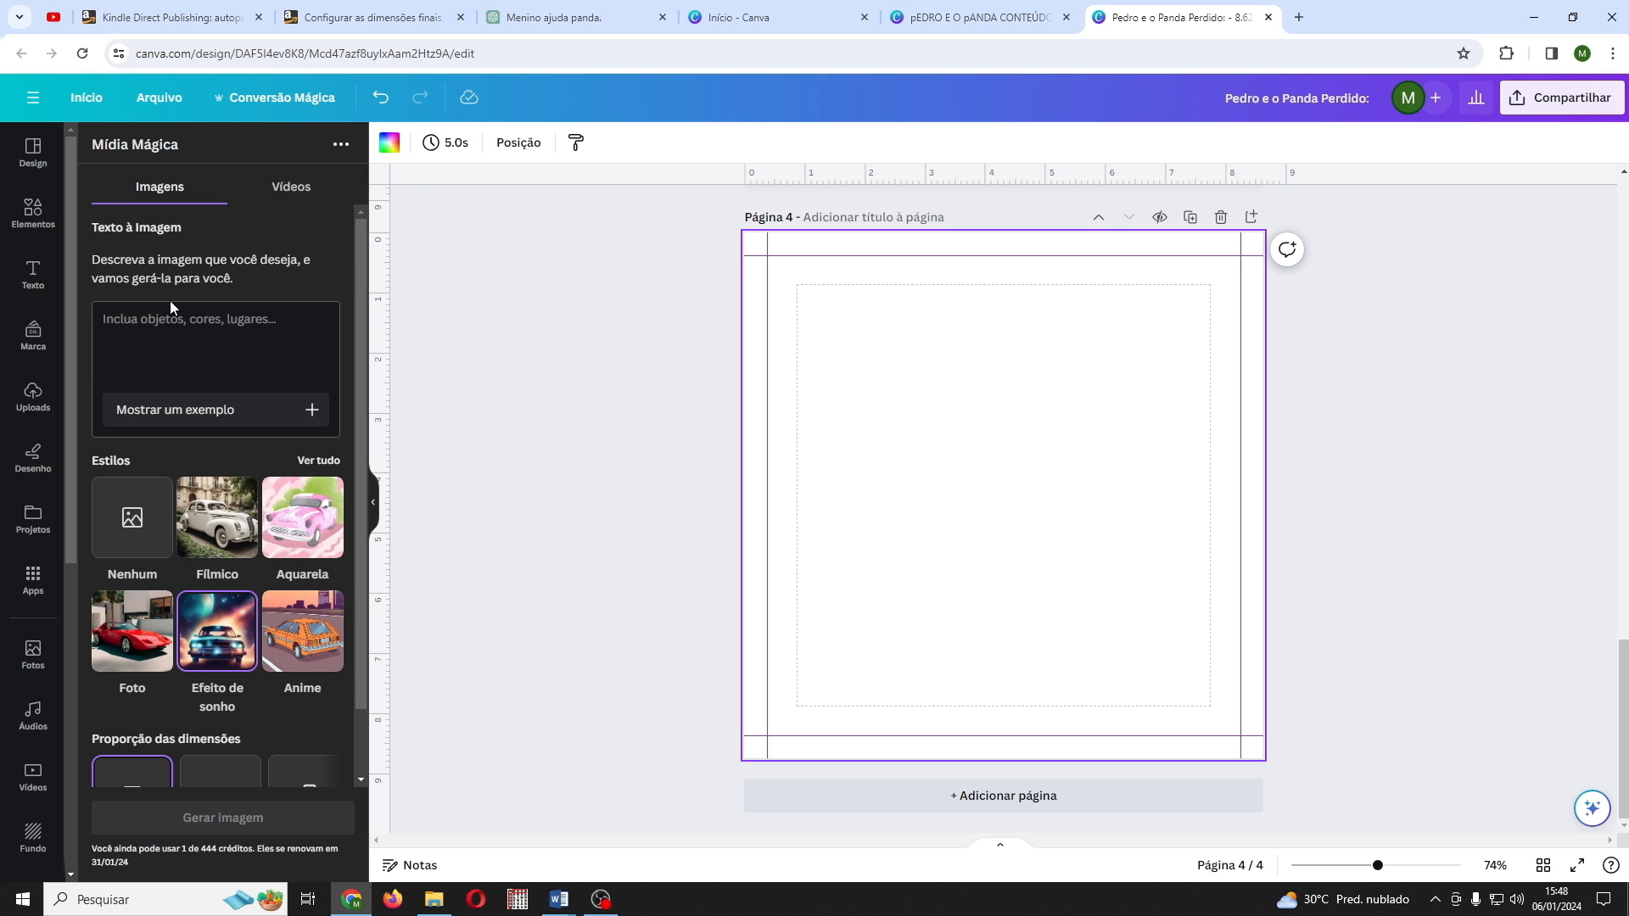
Step: Generate images from "Um menino com cerca de 14 anos, pele clara, com uma camisa azul, shorts jeans e tênis, olhando para frente, sorrindo, em um dia ensolarado."
mouse_move(559, 900)
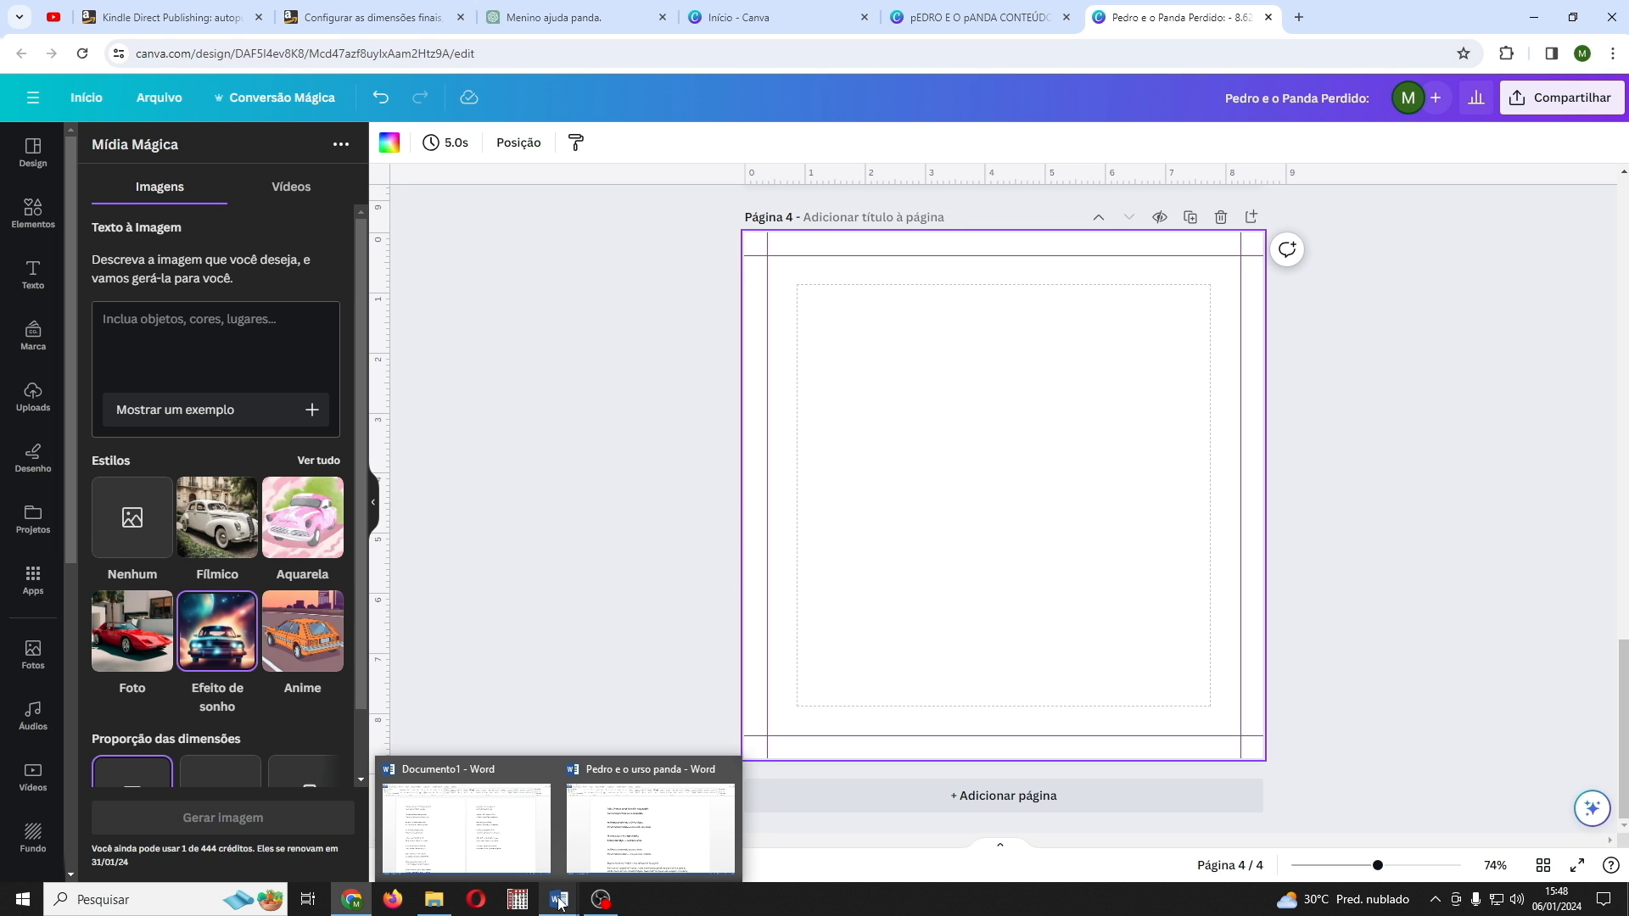
click(650, 823)
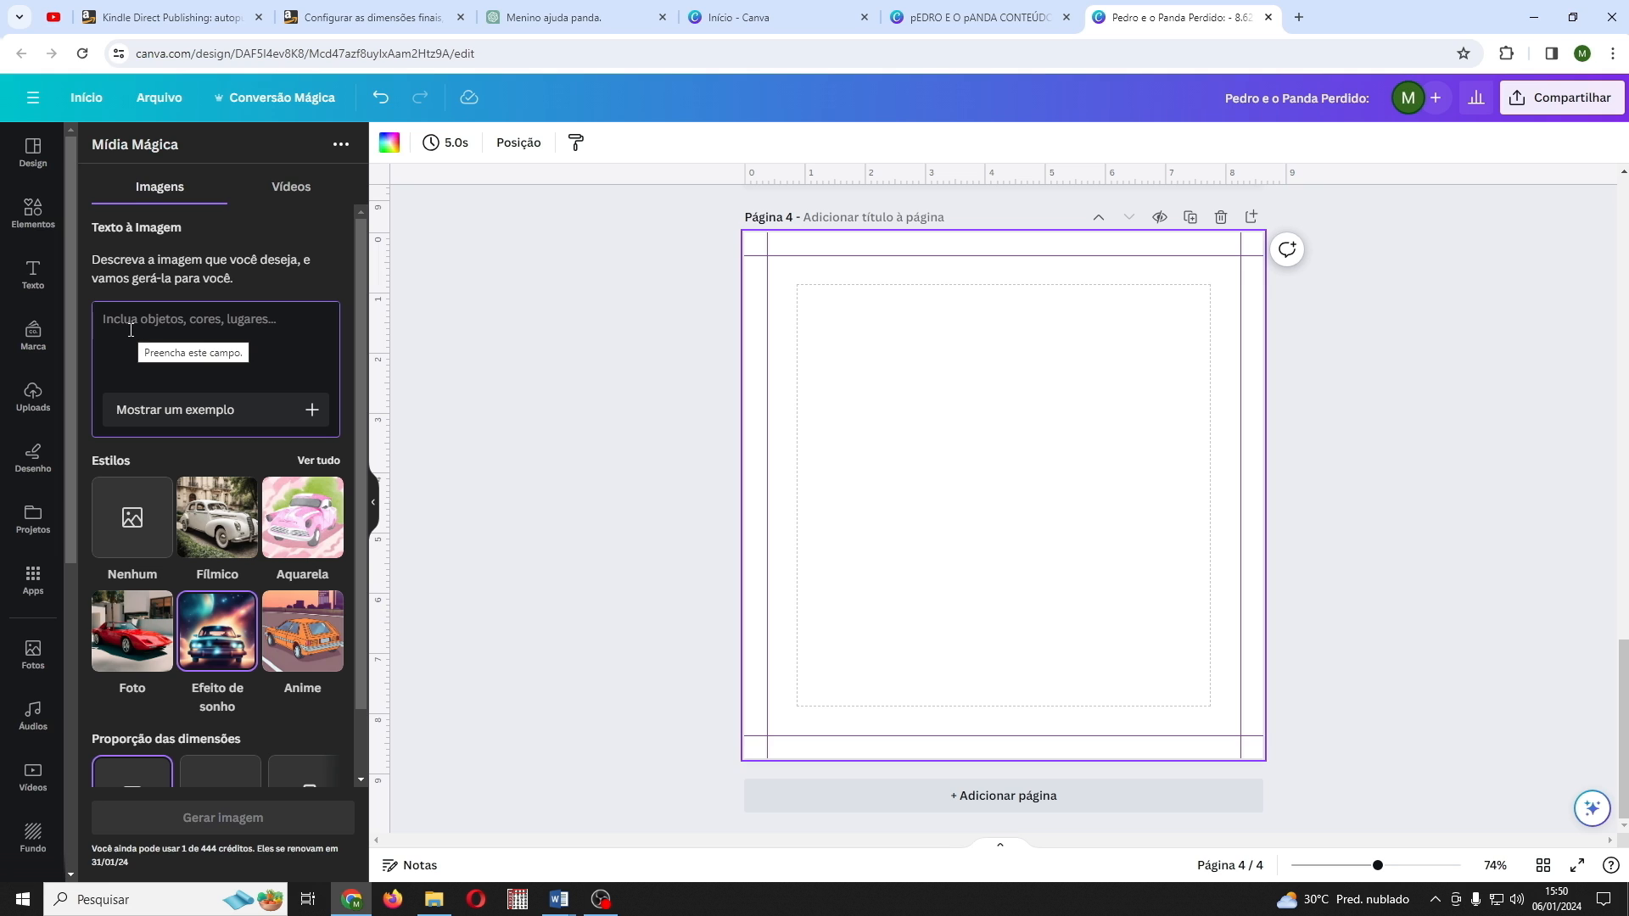
text(Um menino com cerca de 14 anos, pele clara, com uma camisa azul, shorts jeans e tênis, olhando para frente, sorrindo, em um dia ensolarado.)
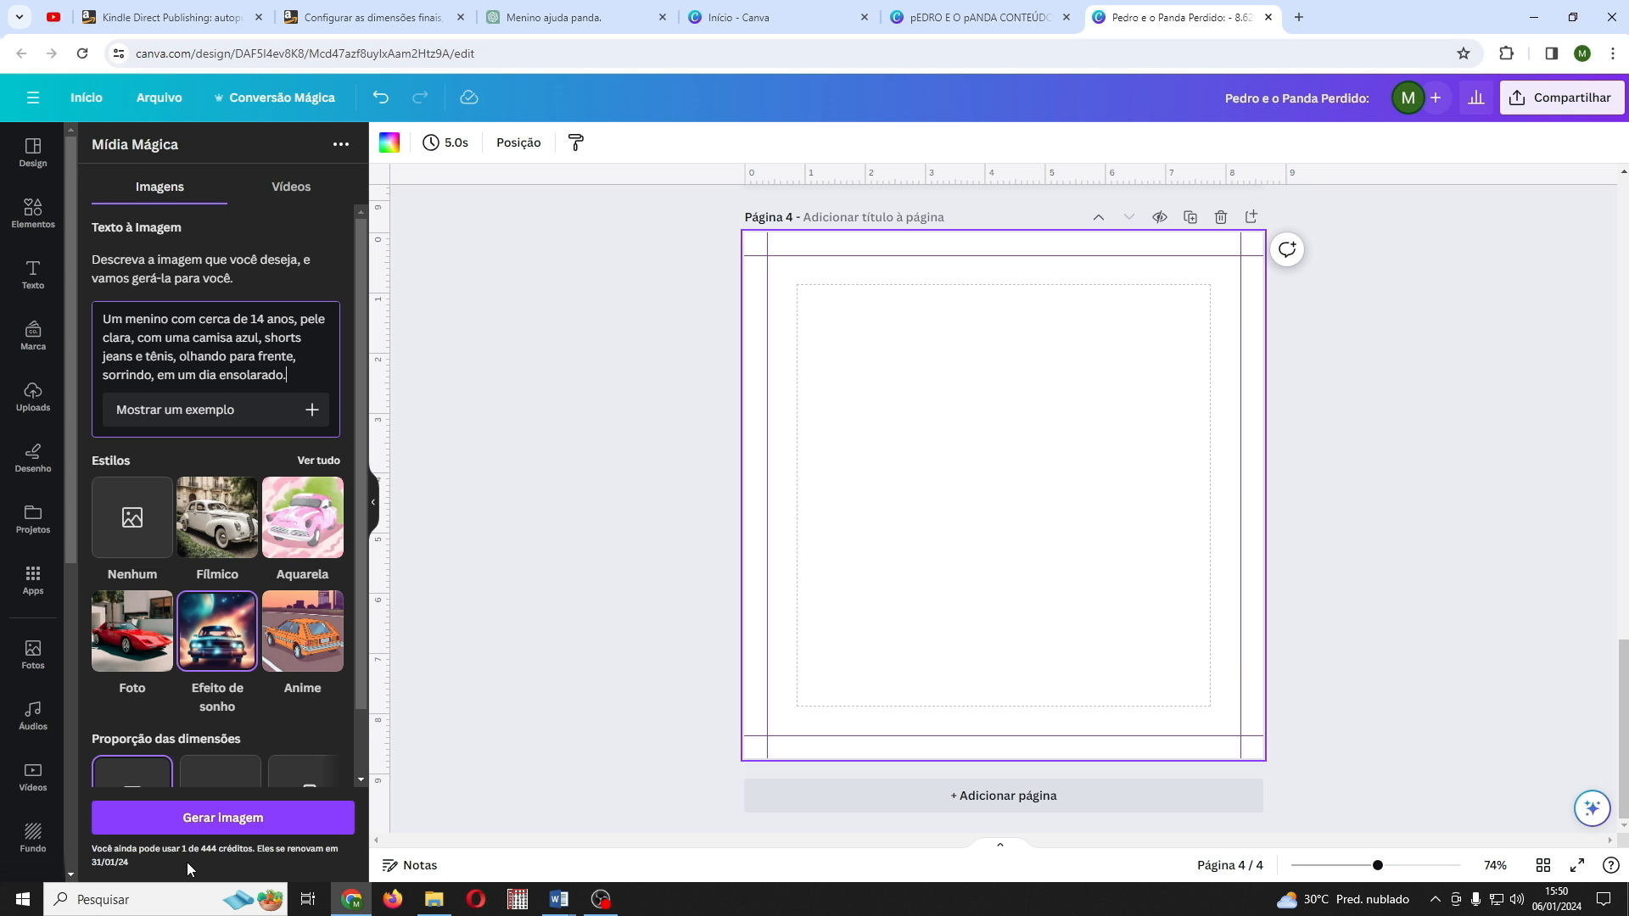
click(242, 820)
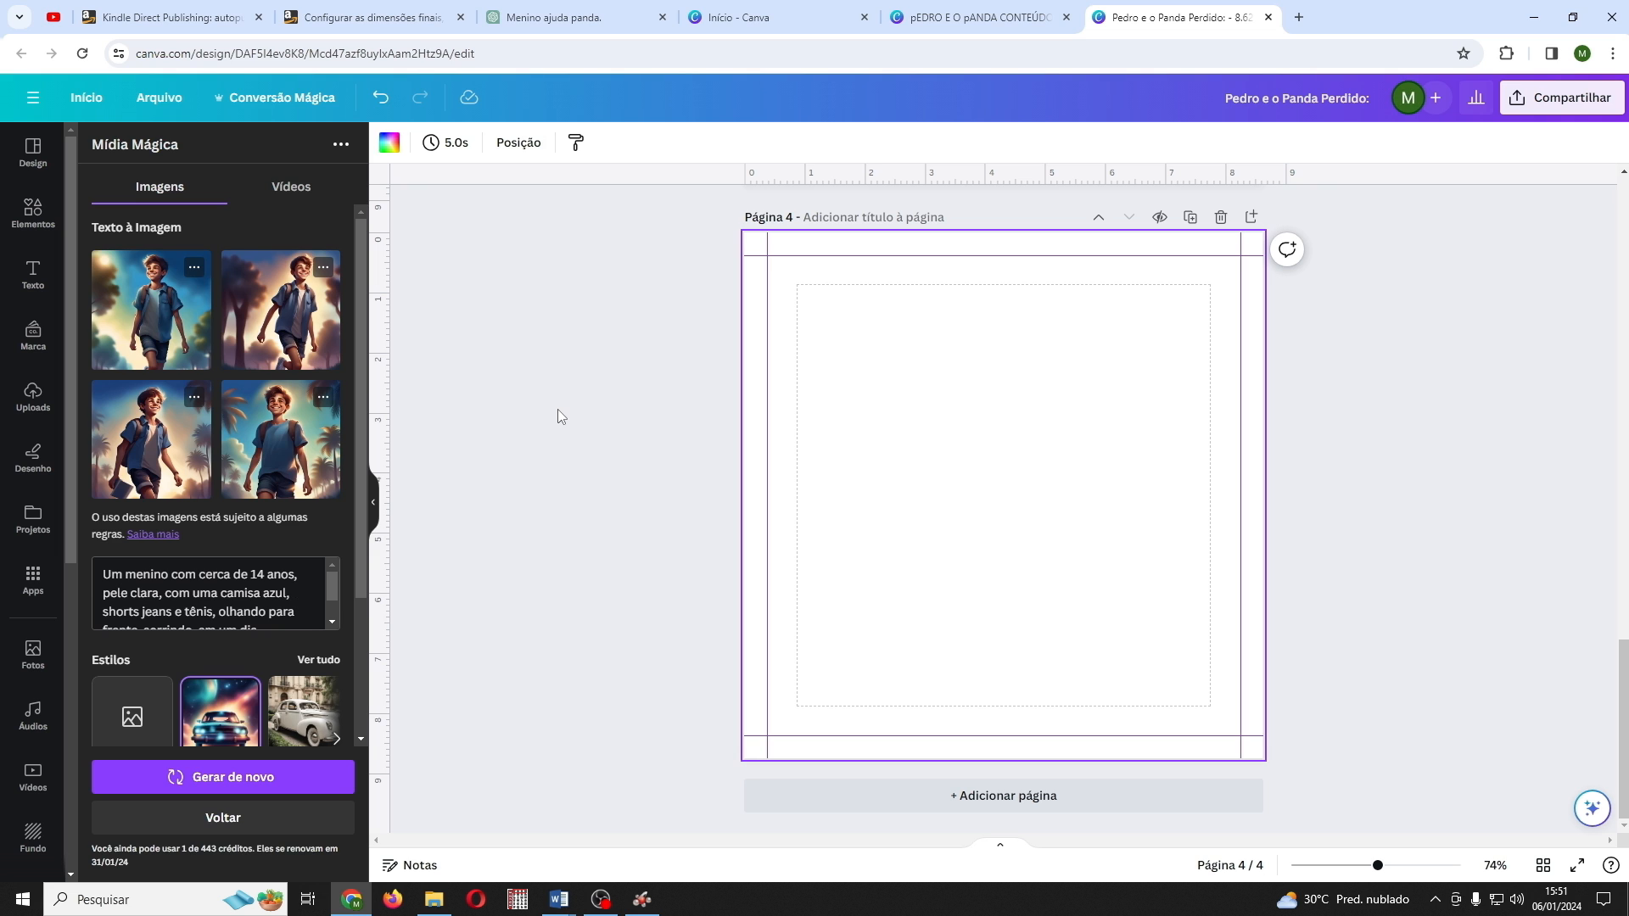
scroll(362, 573, down, 1)
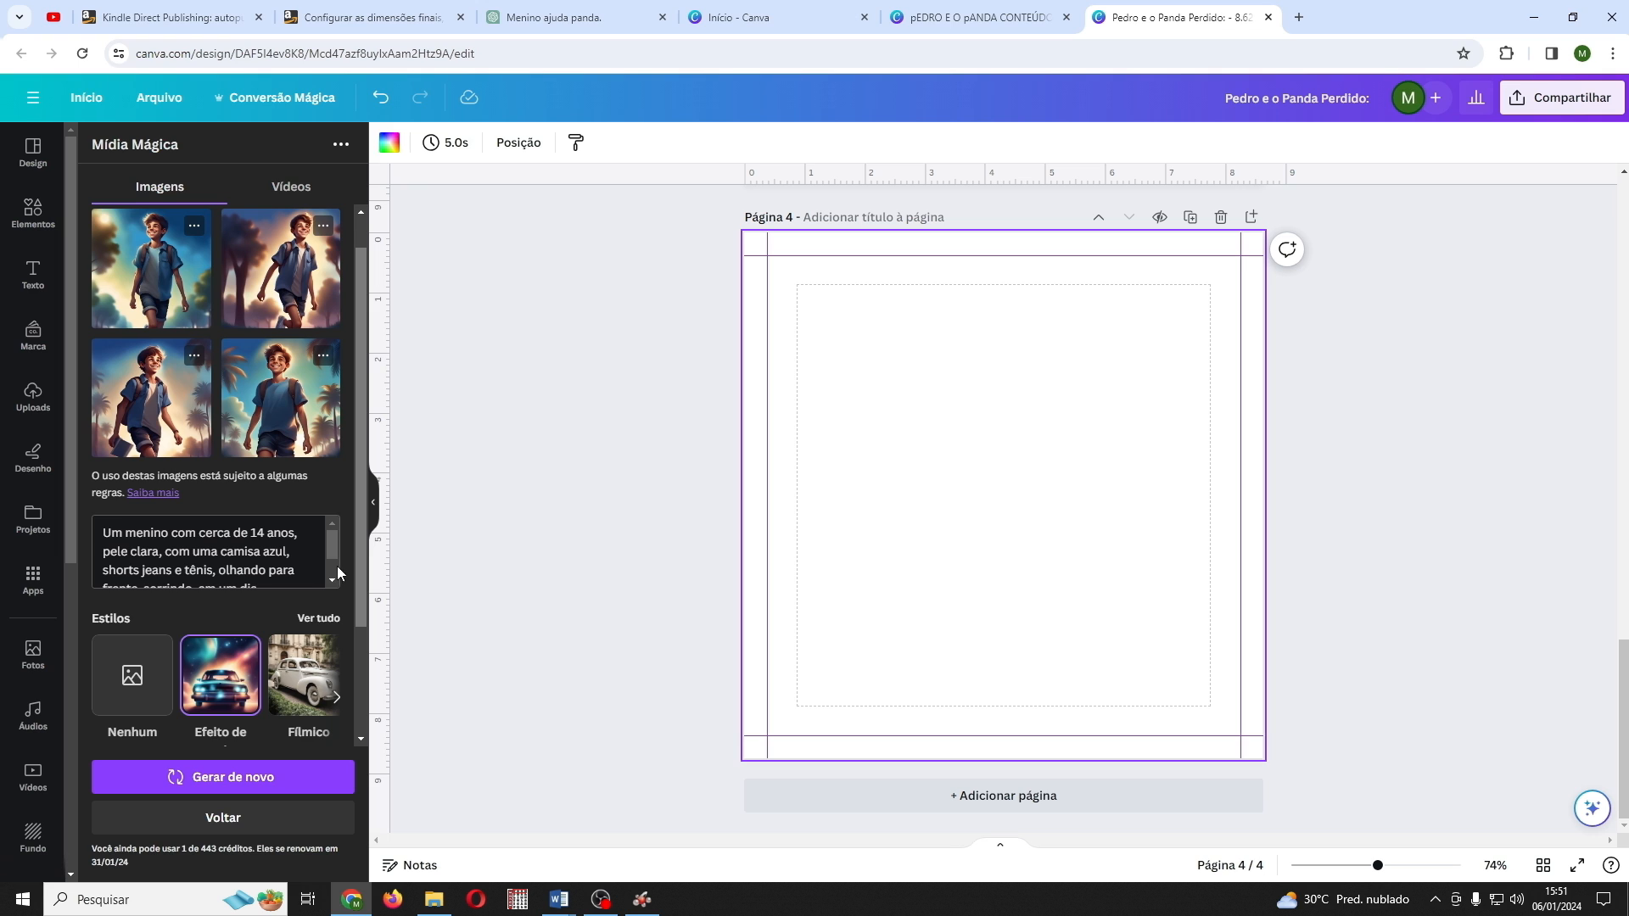
click(140, 259)
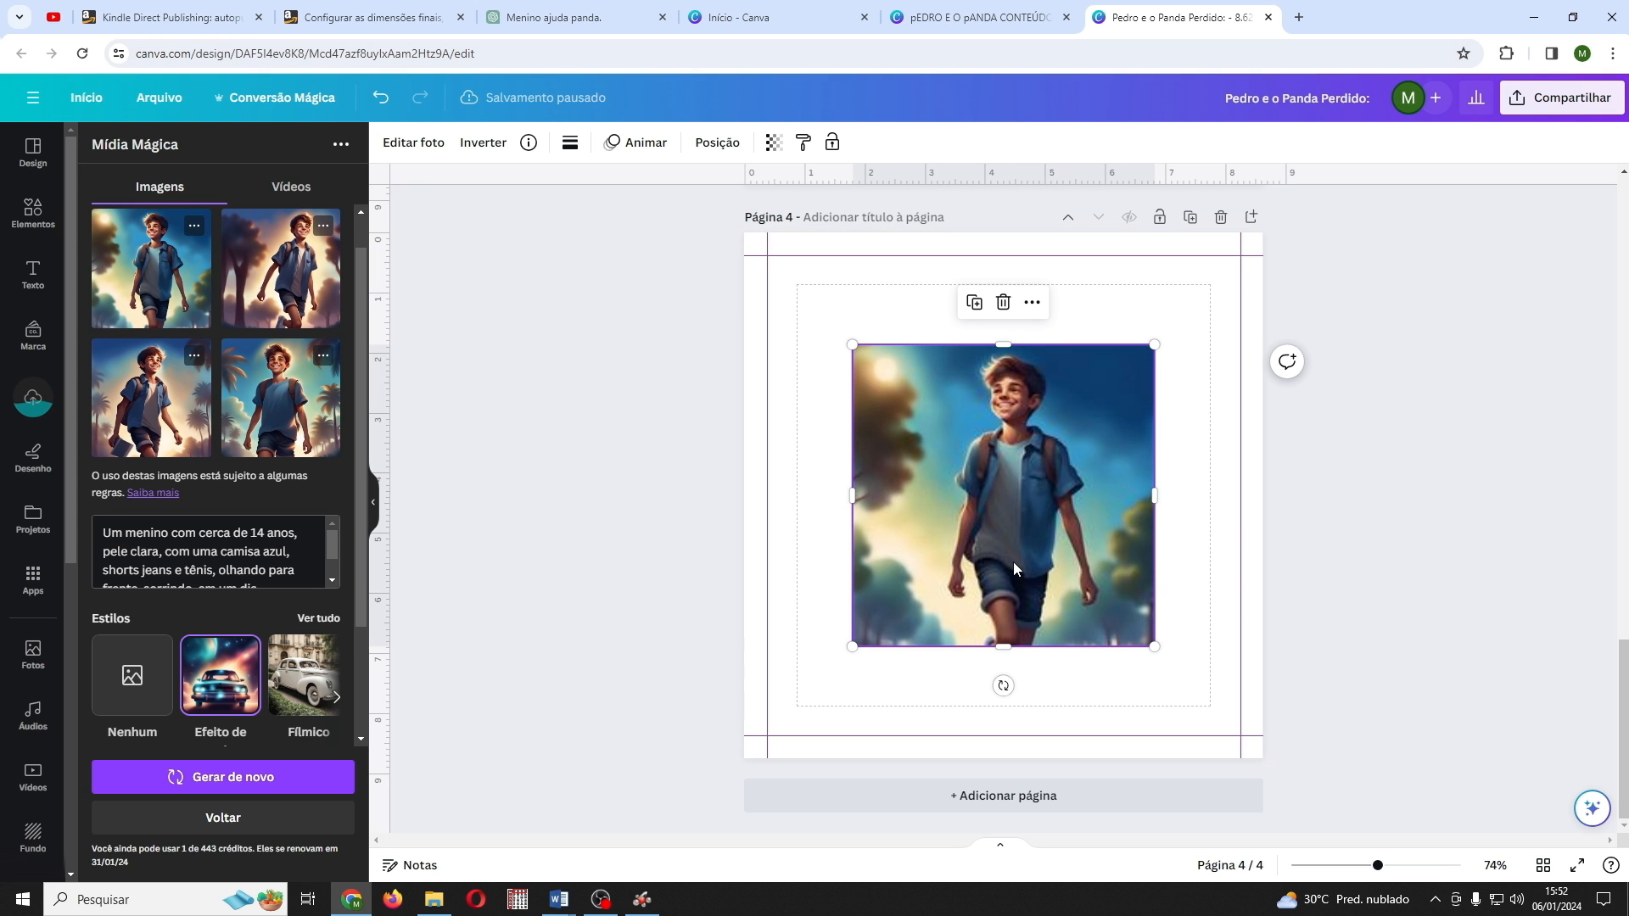
click(1003, 302)
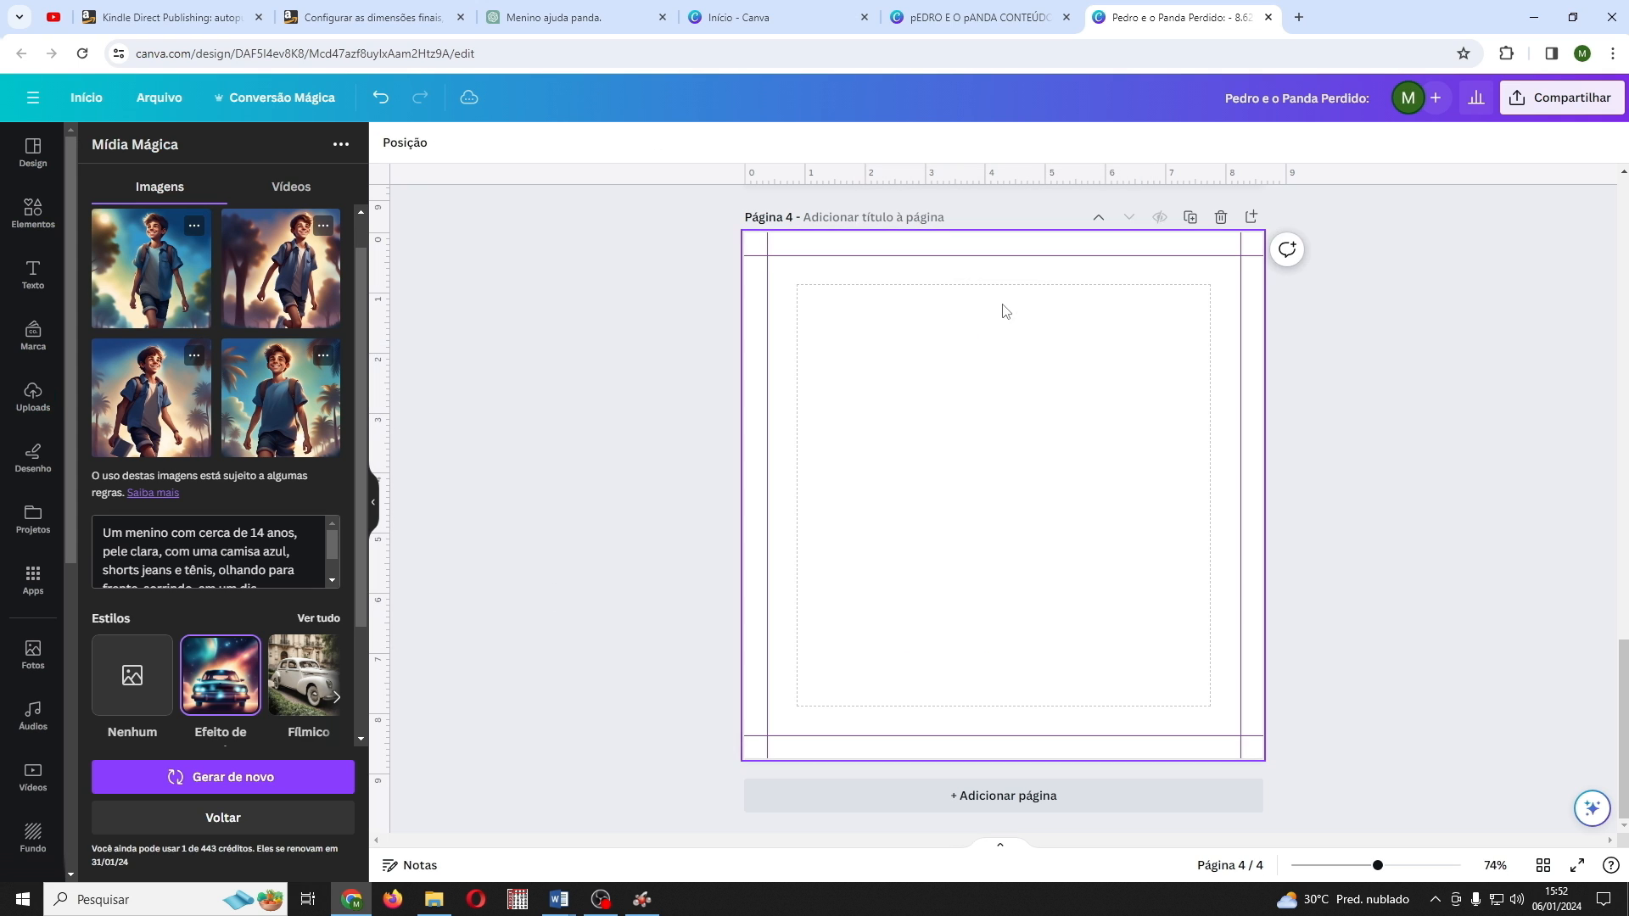
Step: Insert the generated image of the smiling boy in a blue T-shirt among palm trees and enlarge it to cover all of page 4
click(299, 402)
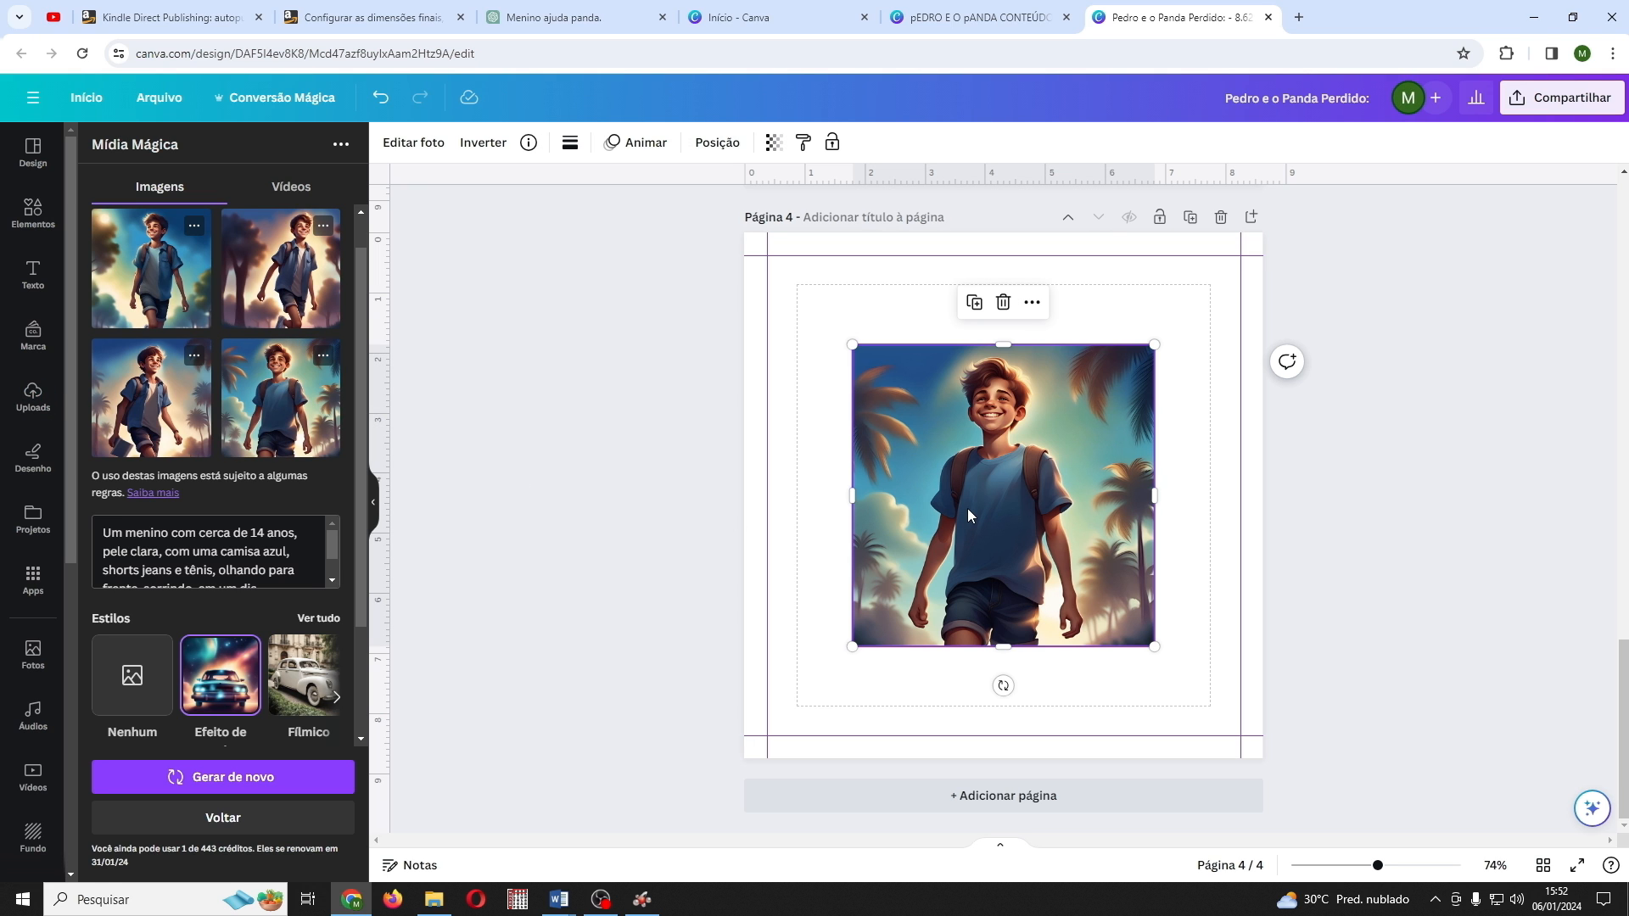
drag(1008, 499, 903, 417)
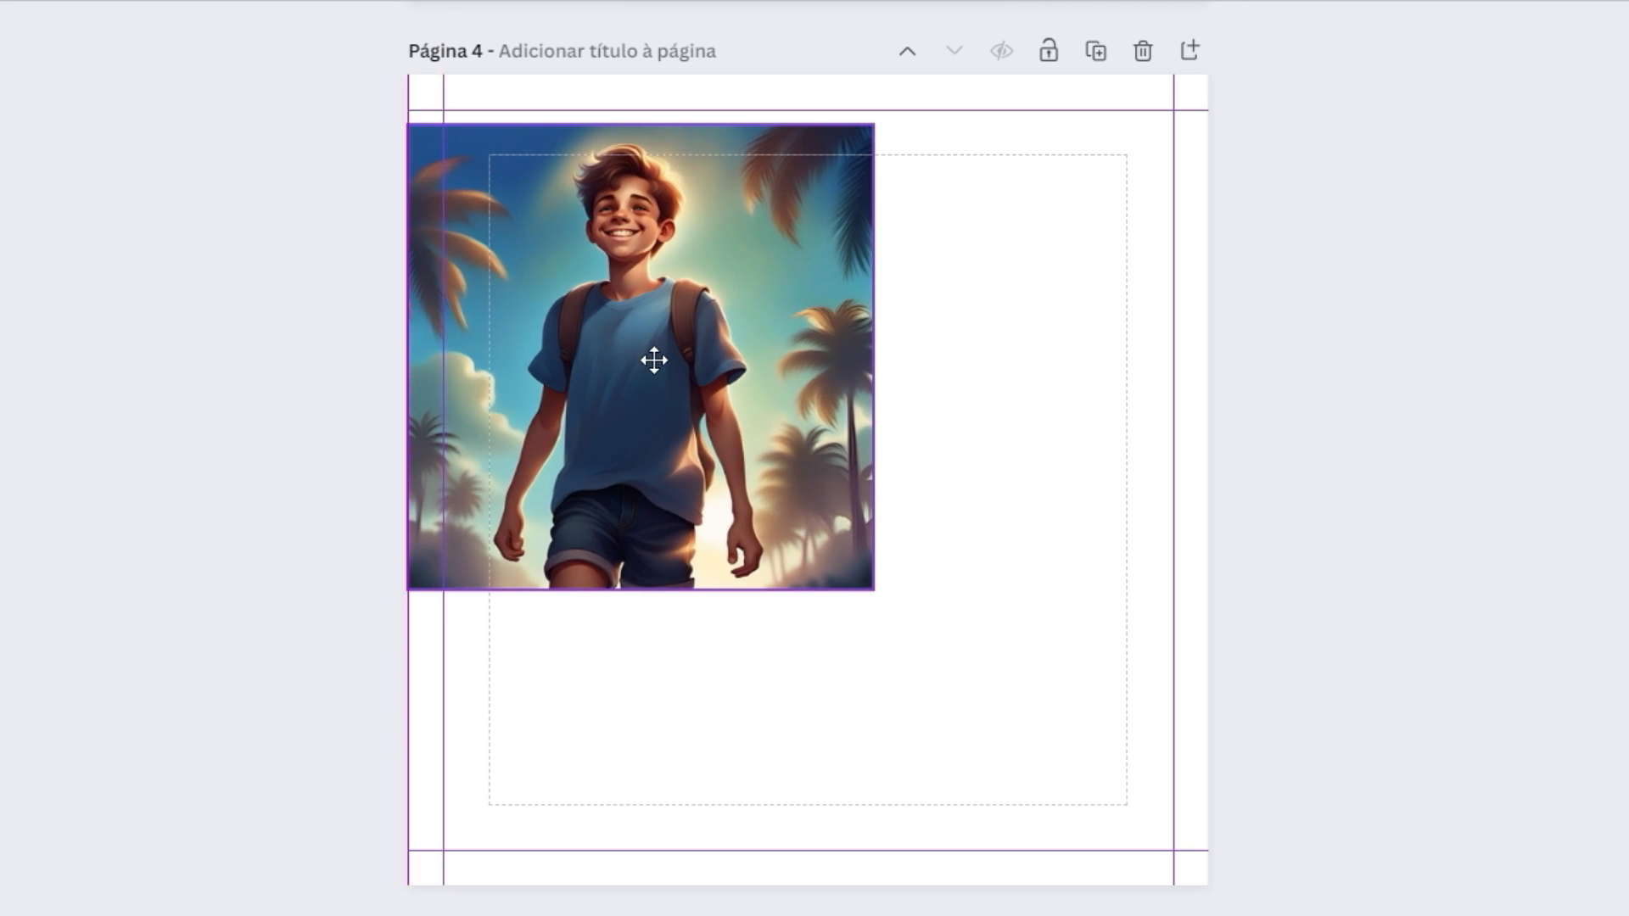
drag(654, 360, 651, 311)
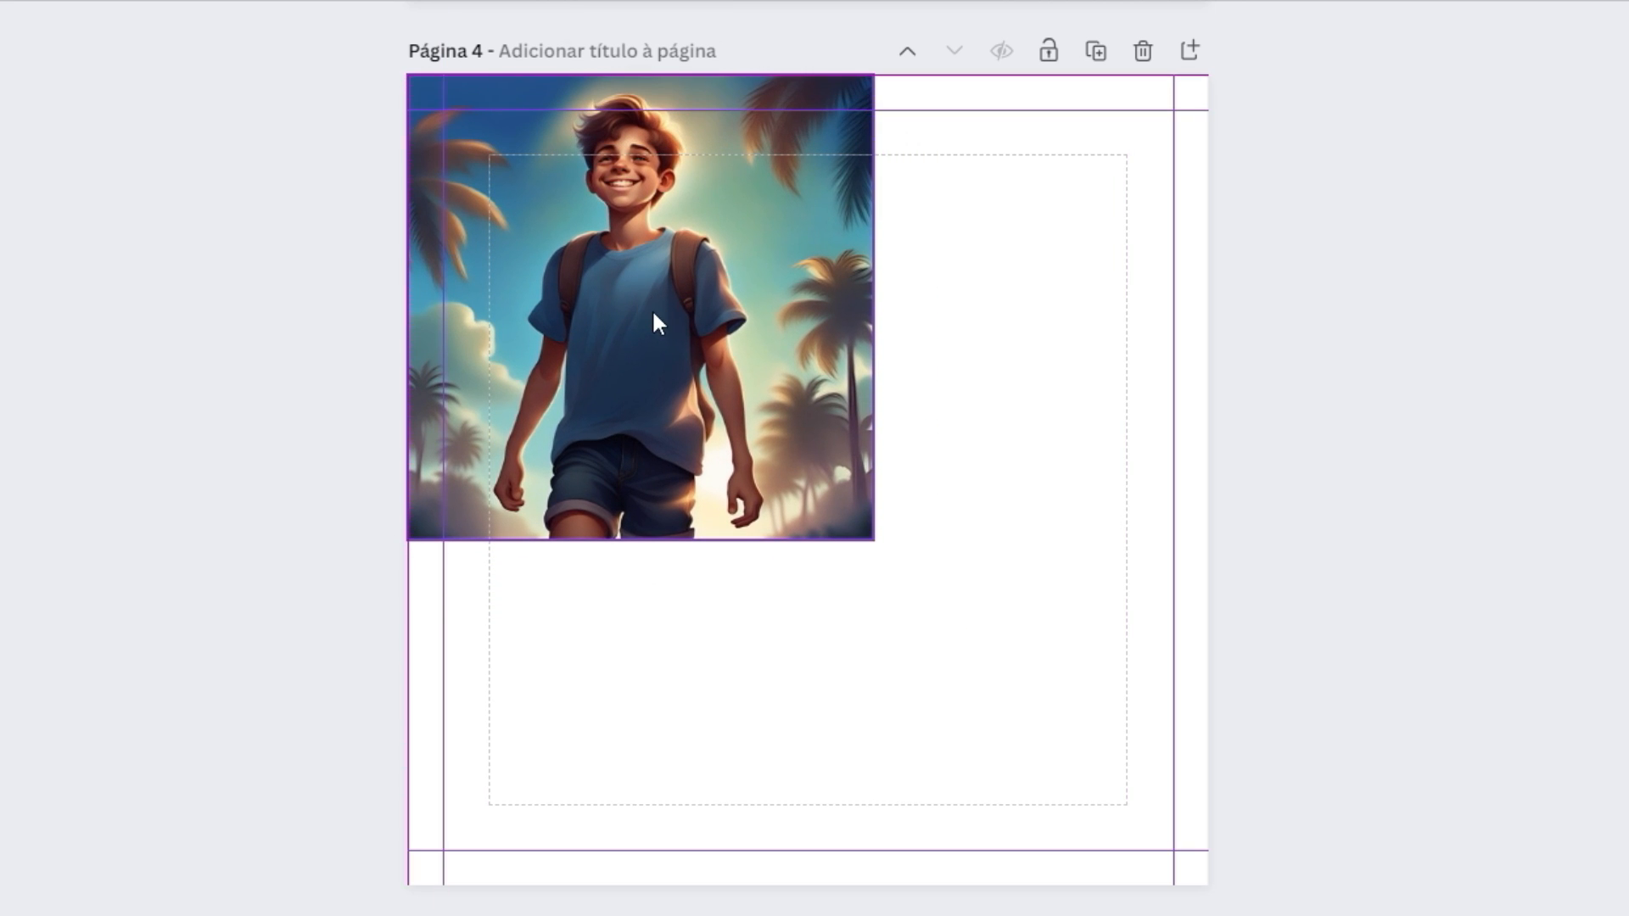
drag(873, 539, 1219, 885)
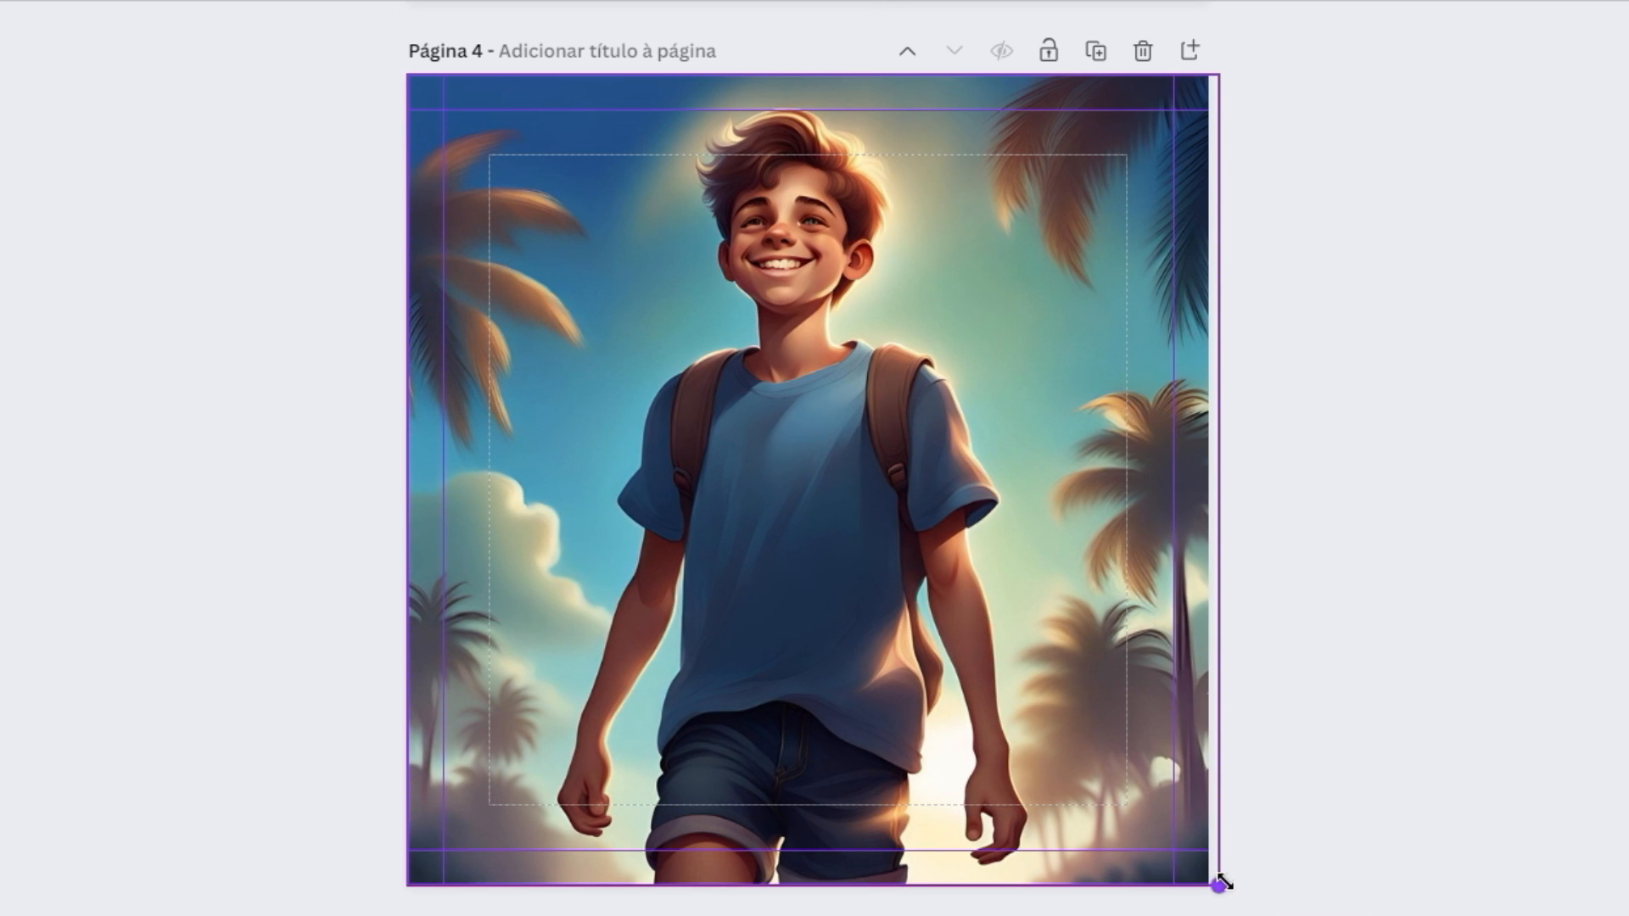
drag(1217, 475, 1215, 475)
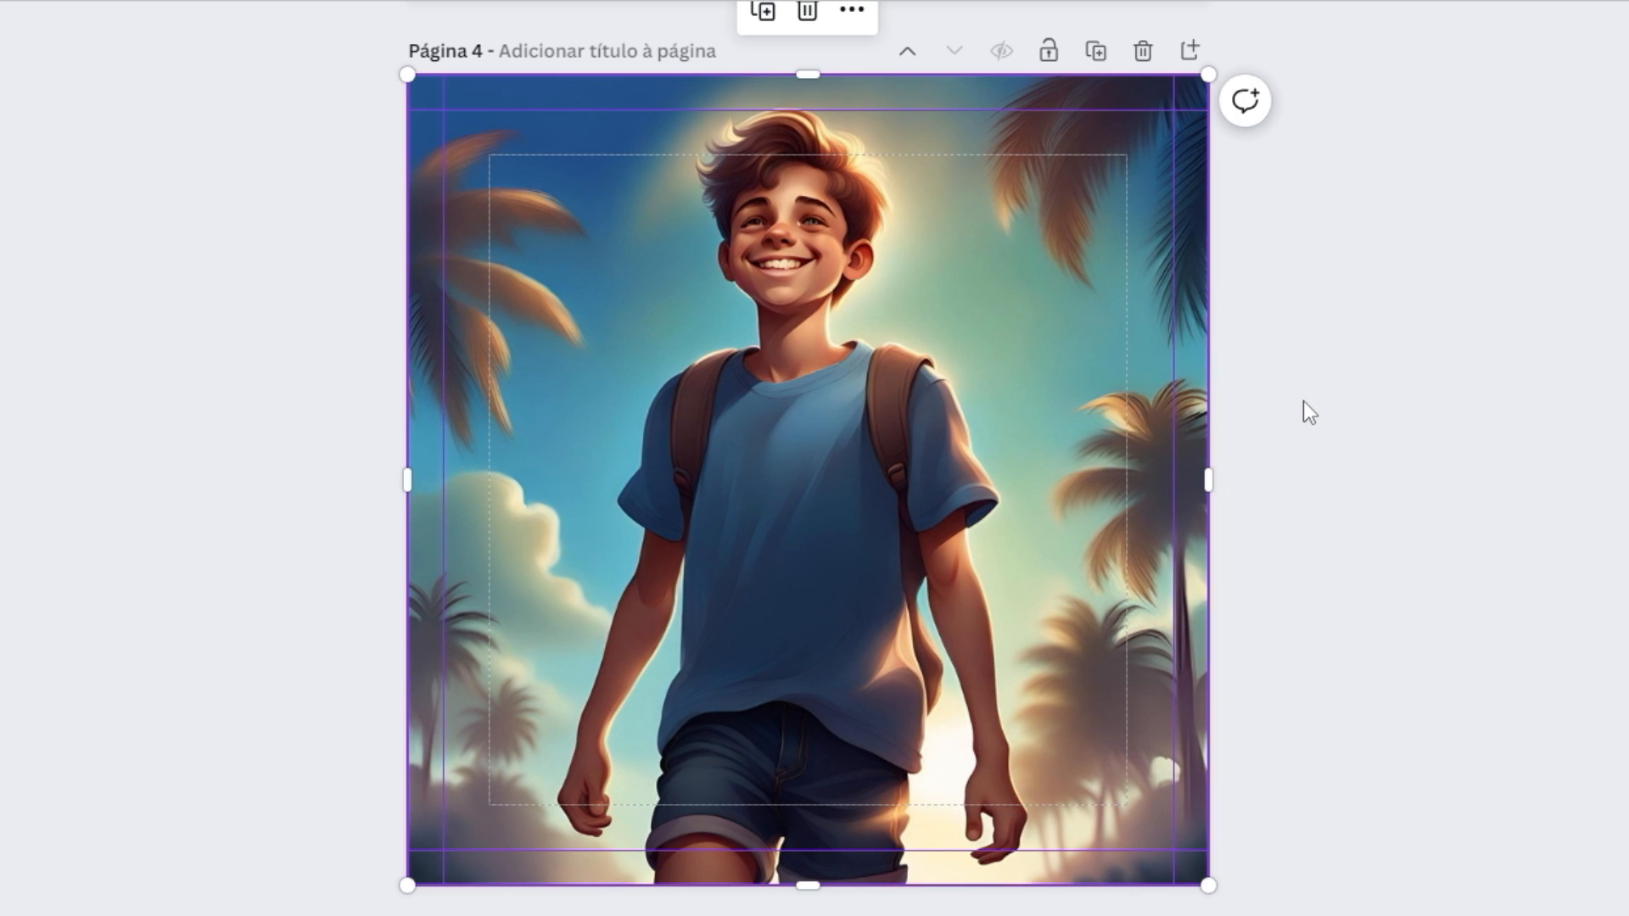
click(1304, 402)
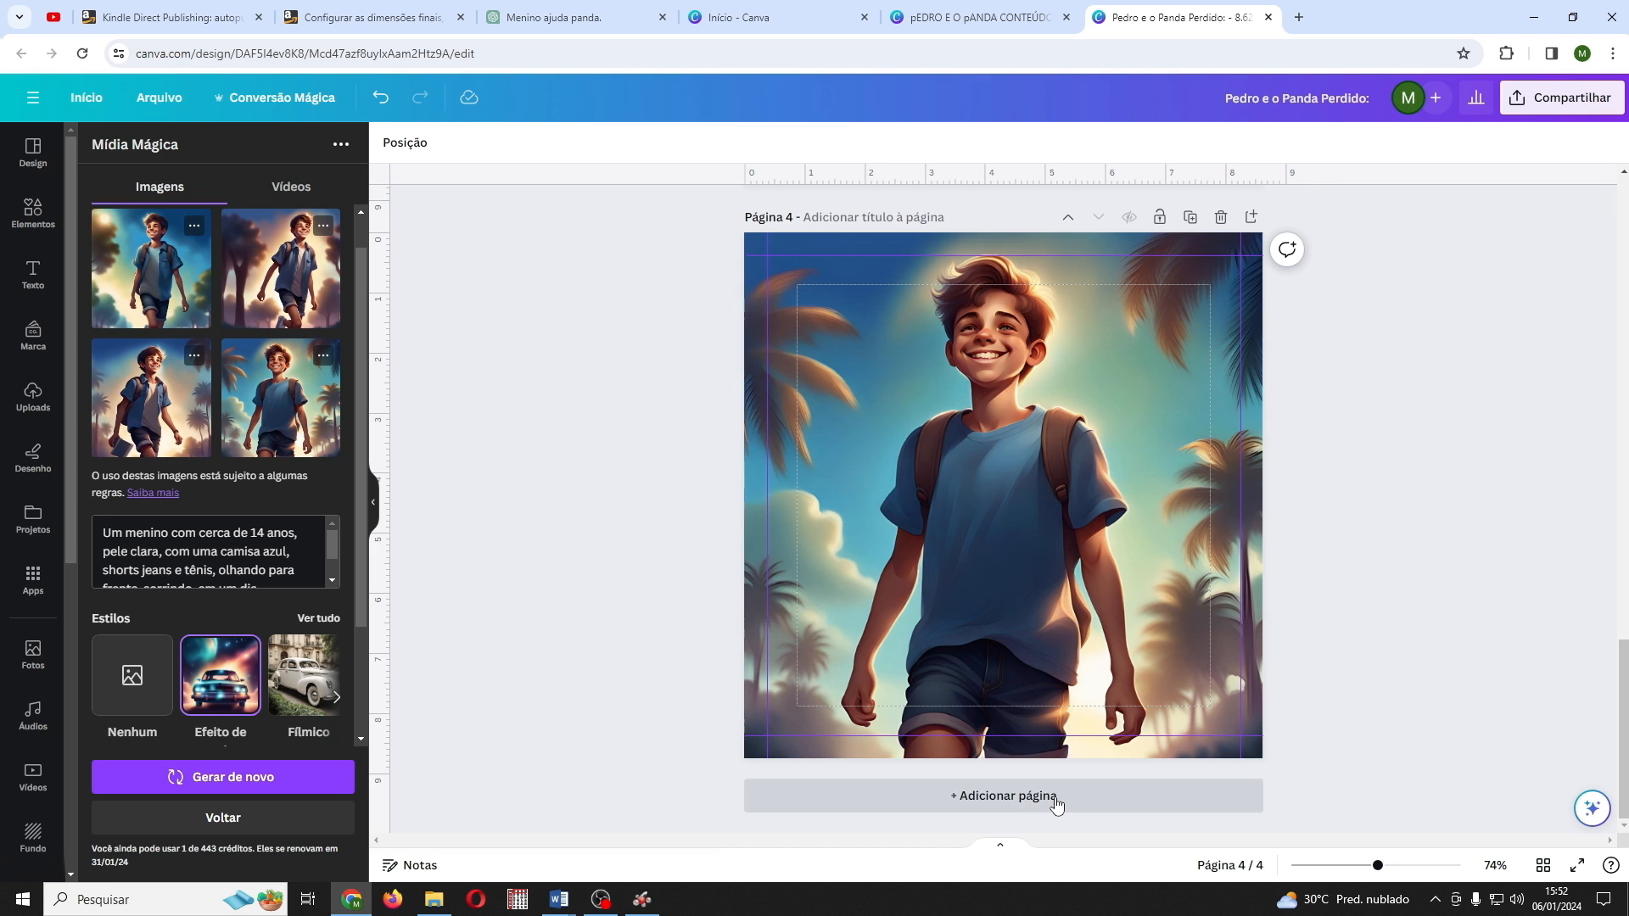
Step: Add a blank fifth page and consult the story verses in the Pedro e o urso panda Word document
click(1056, 797)
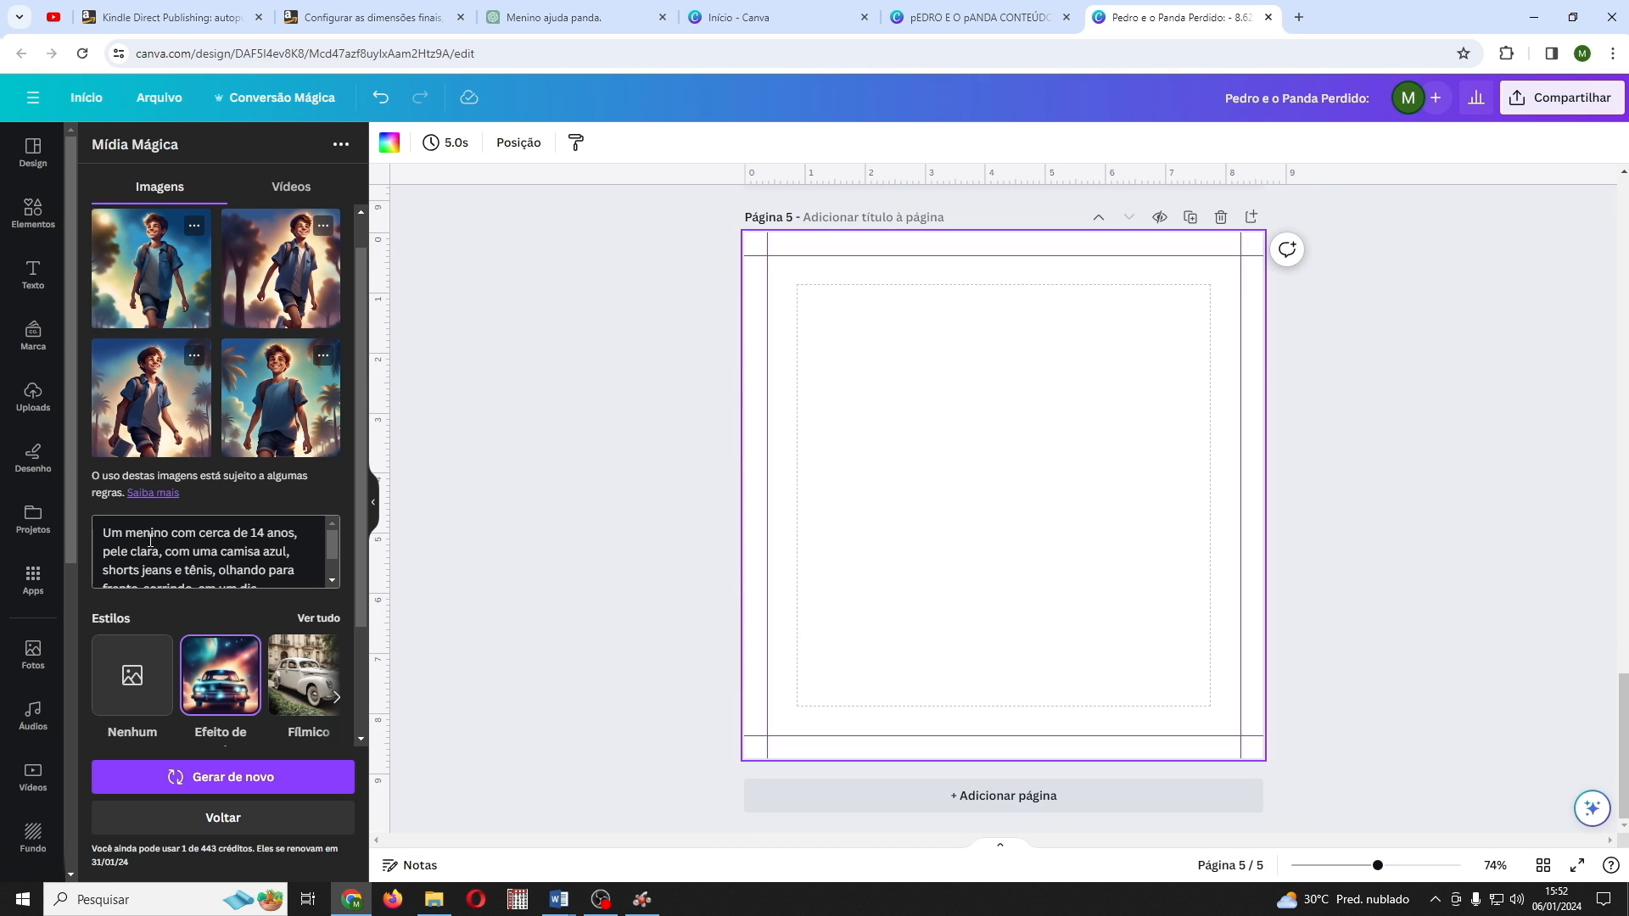
click(485, 829)
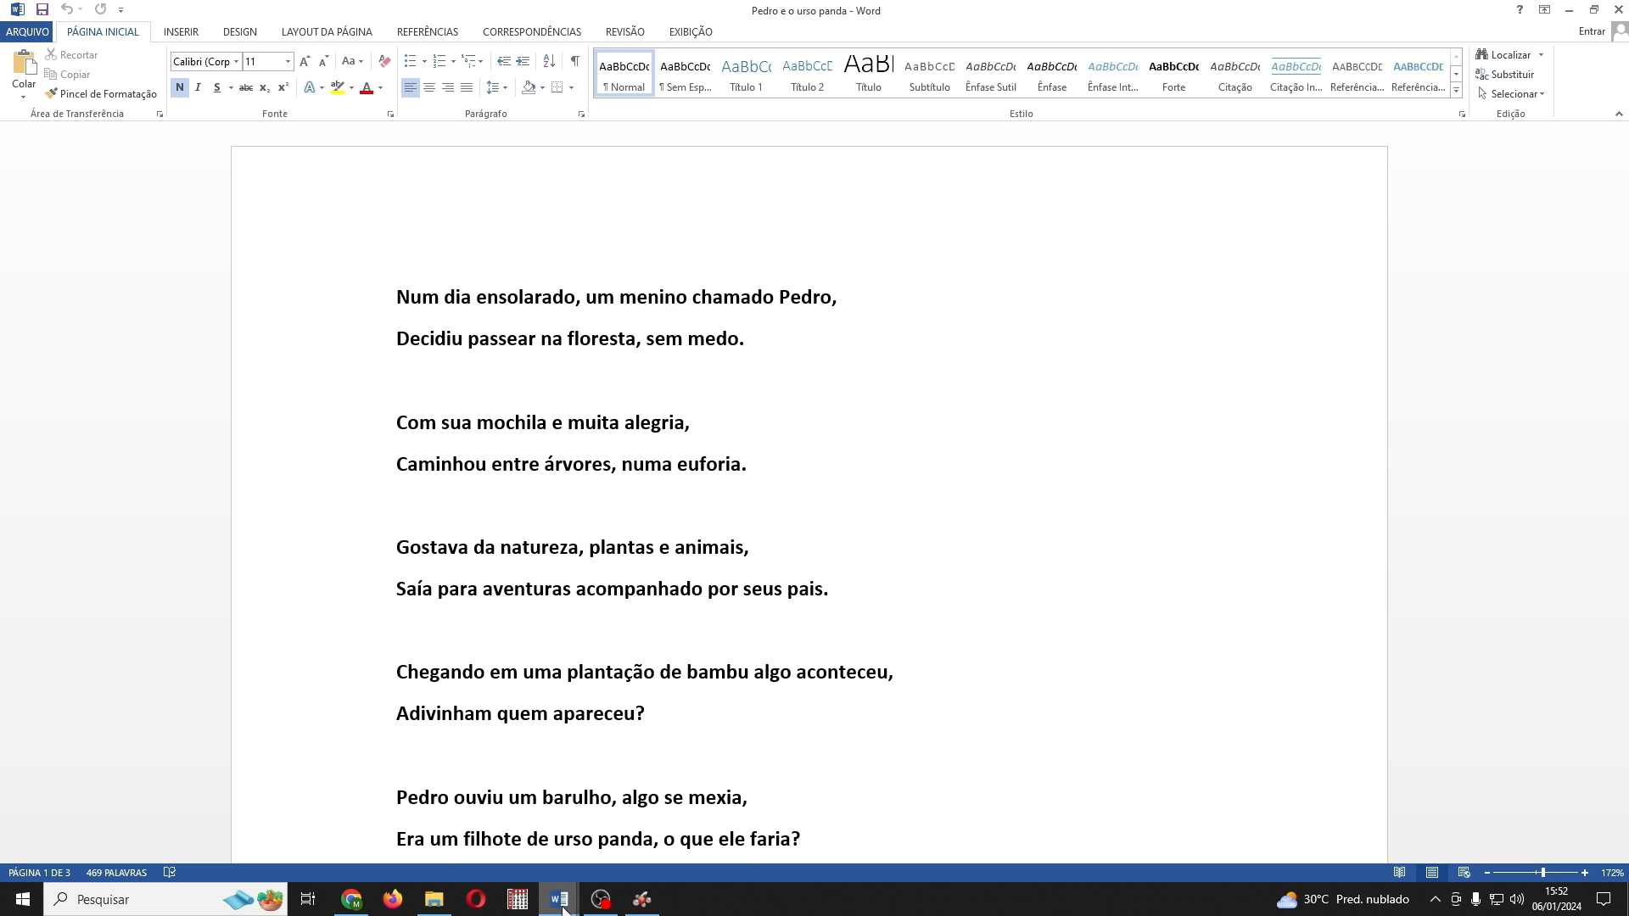
Step: Replace the image prompt with the pasted description of the same boy with "uma mochila nas costas"
drag(102, 532, 301, 583)
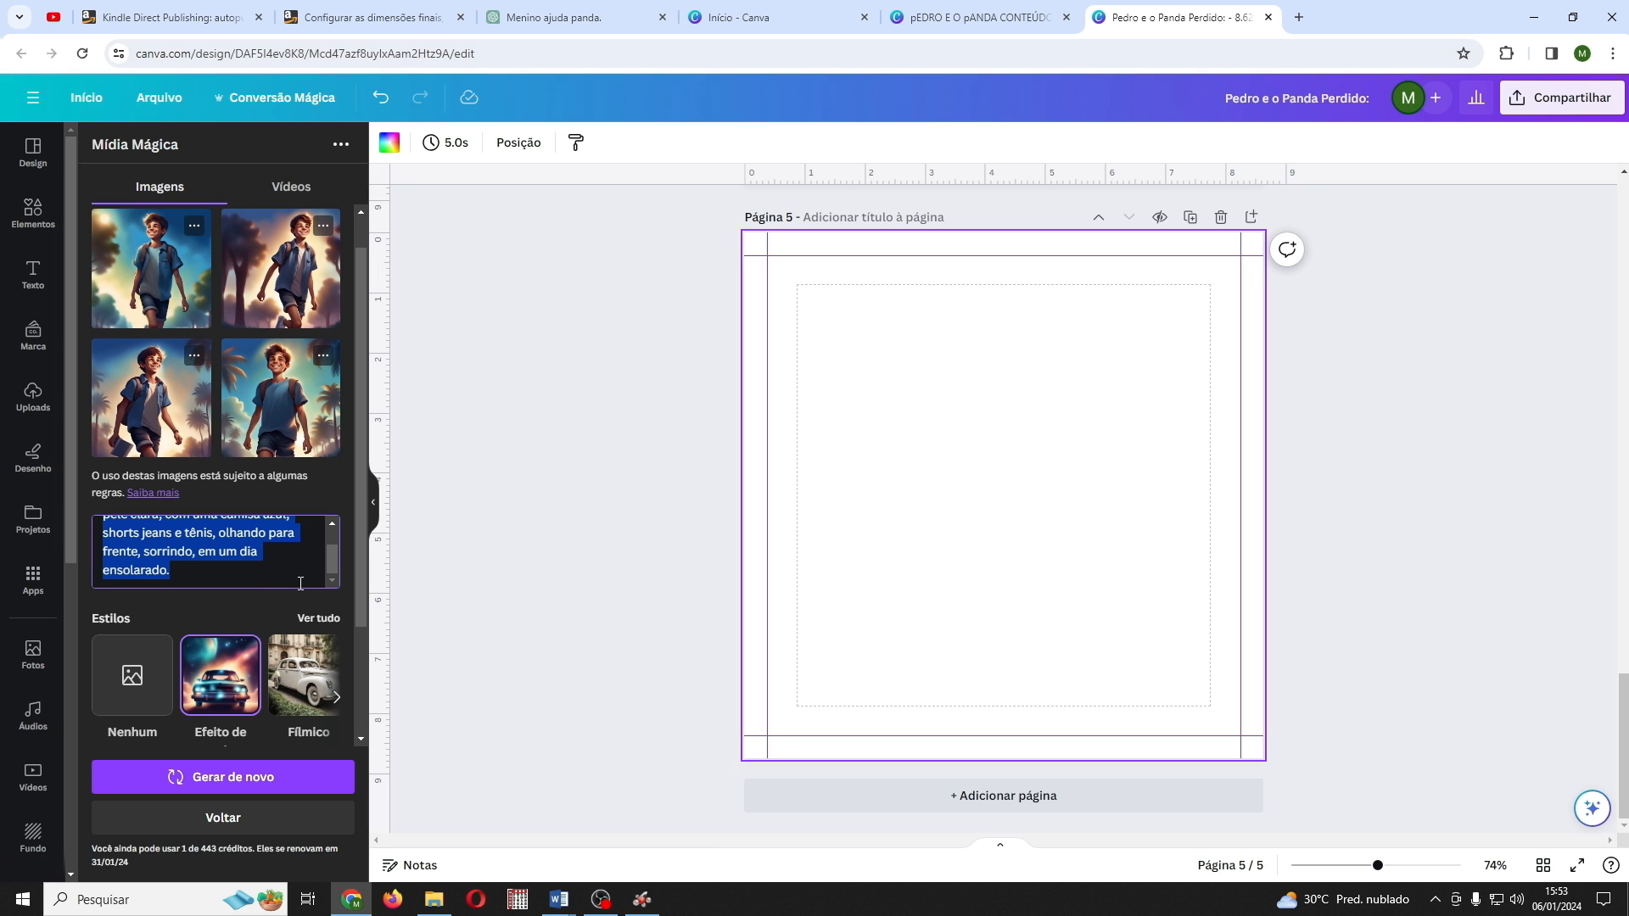
key(ctrl+v)
scroll(336, 546, up, 3)
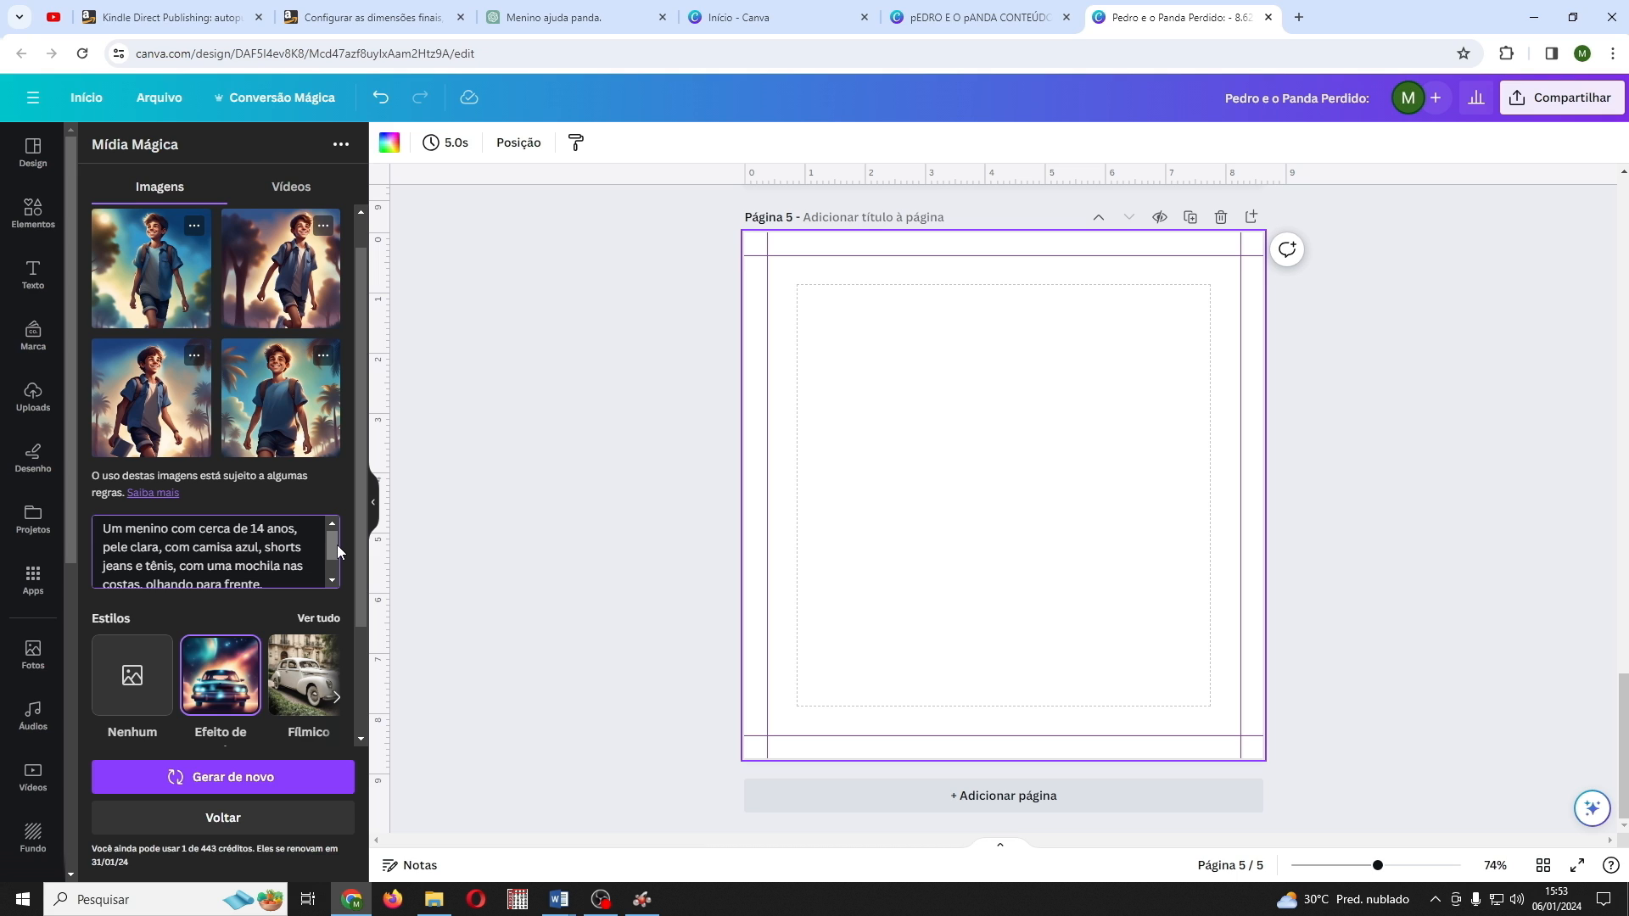
Step: Generate images of the blue-shirted boy with a backpack "sorrindo, no meio de uma floresta" and compare them with the page 4 illustration
drag(338, 545, 337, 558)
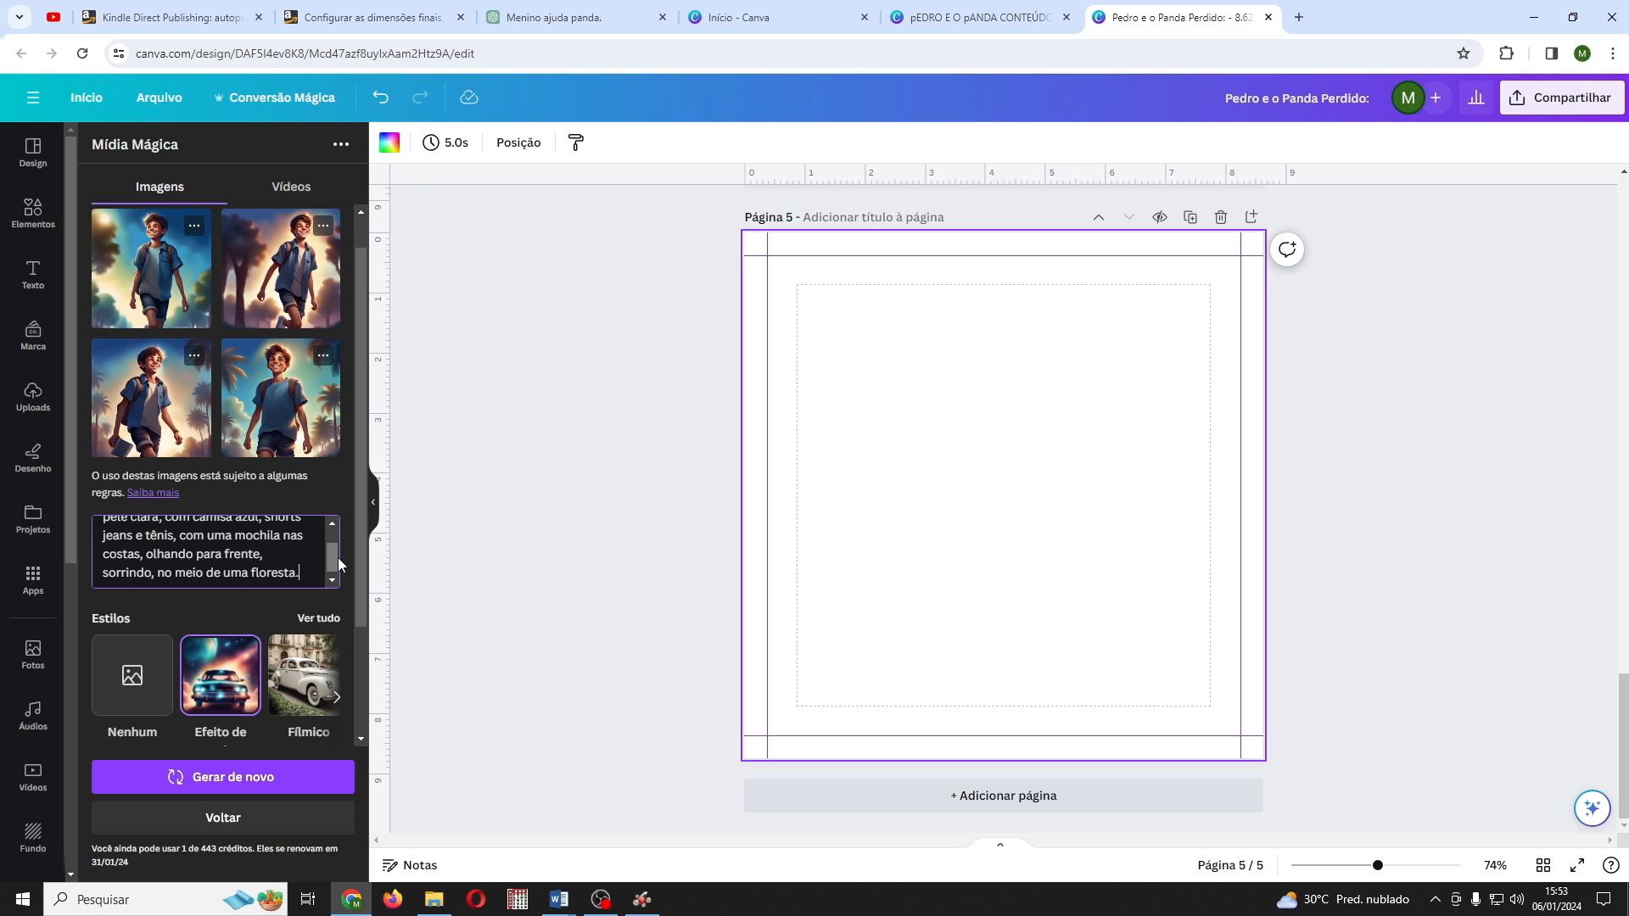
click(226, 779)
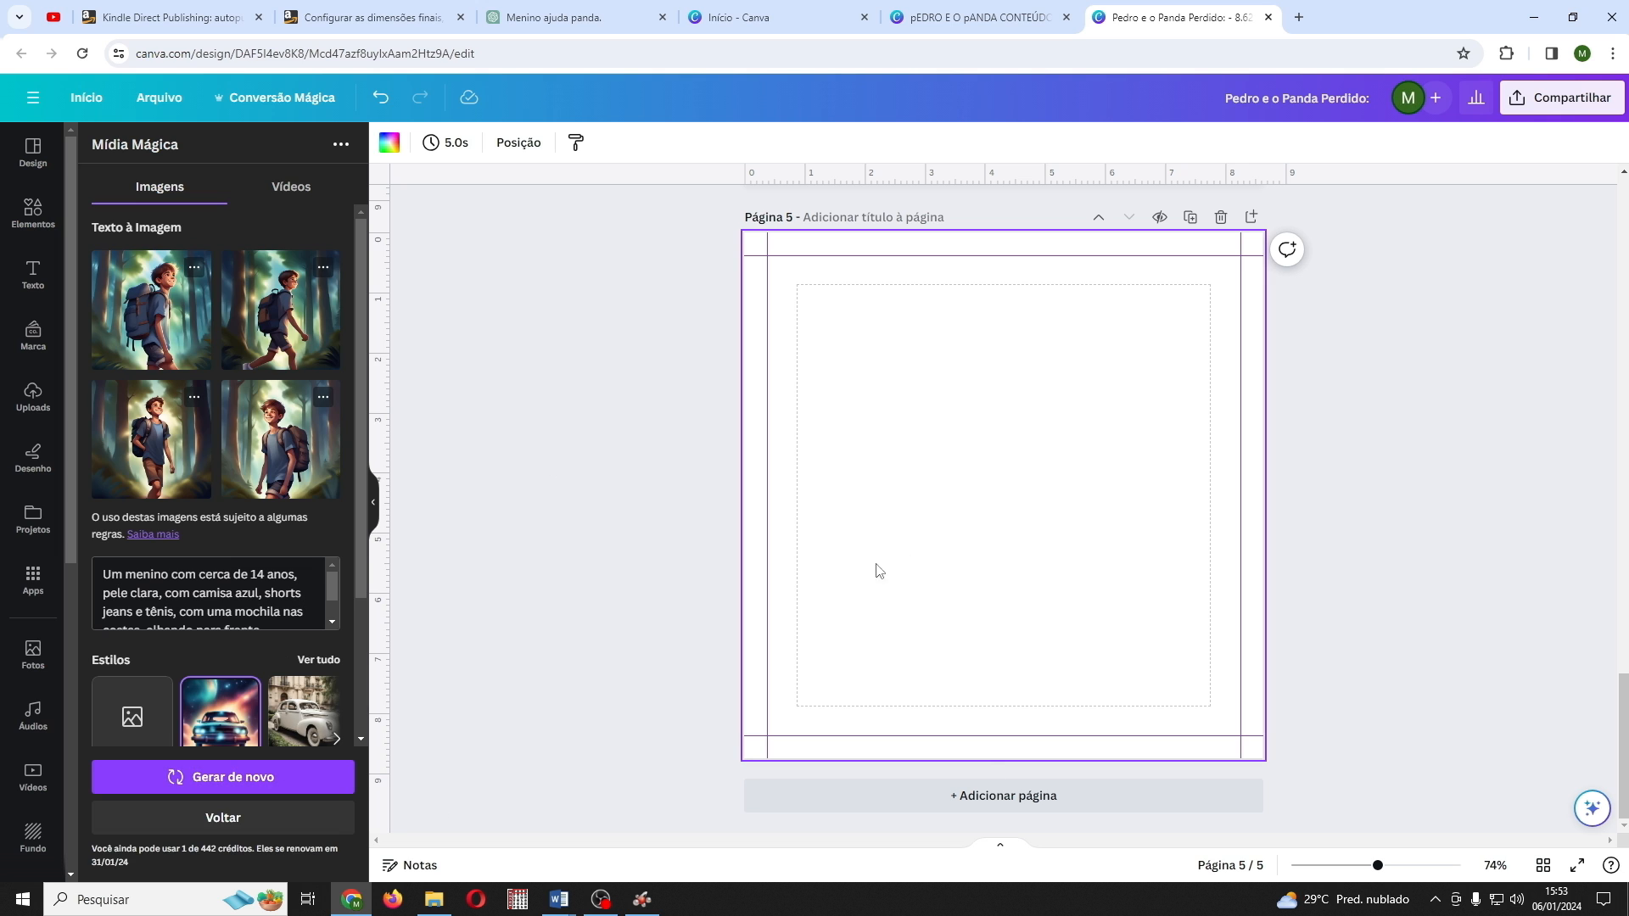
scroll(879, 568, up, 5)
scroll(1020, 487, up, 3)
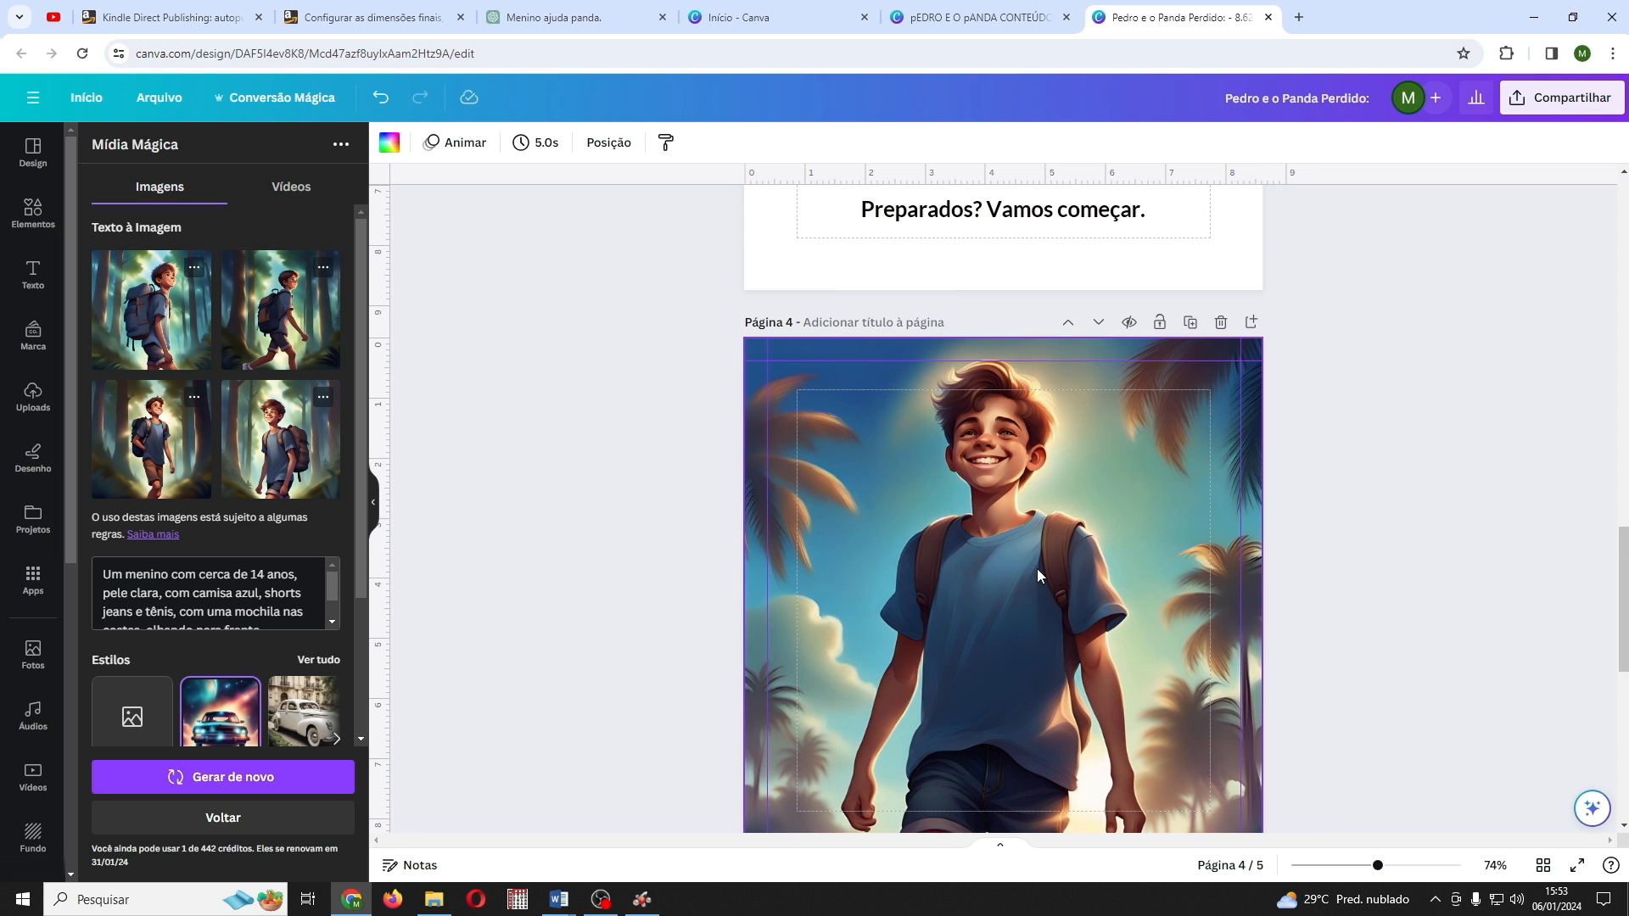
scroll(1037, 568, down, 5)
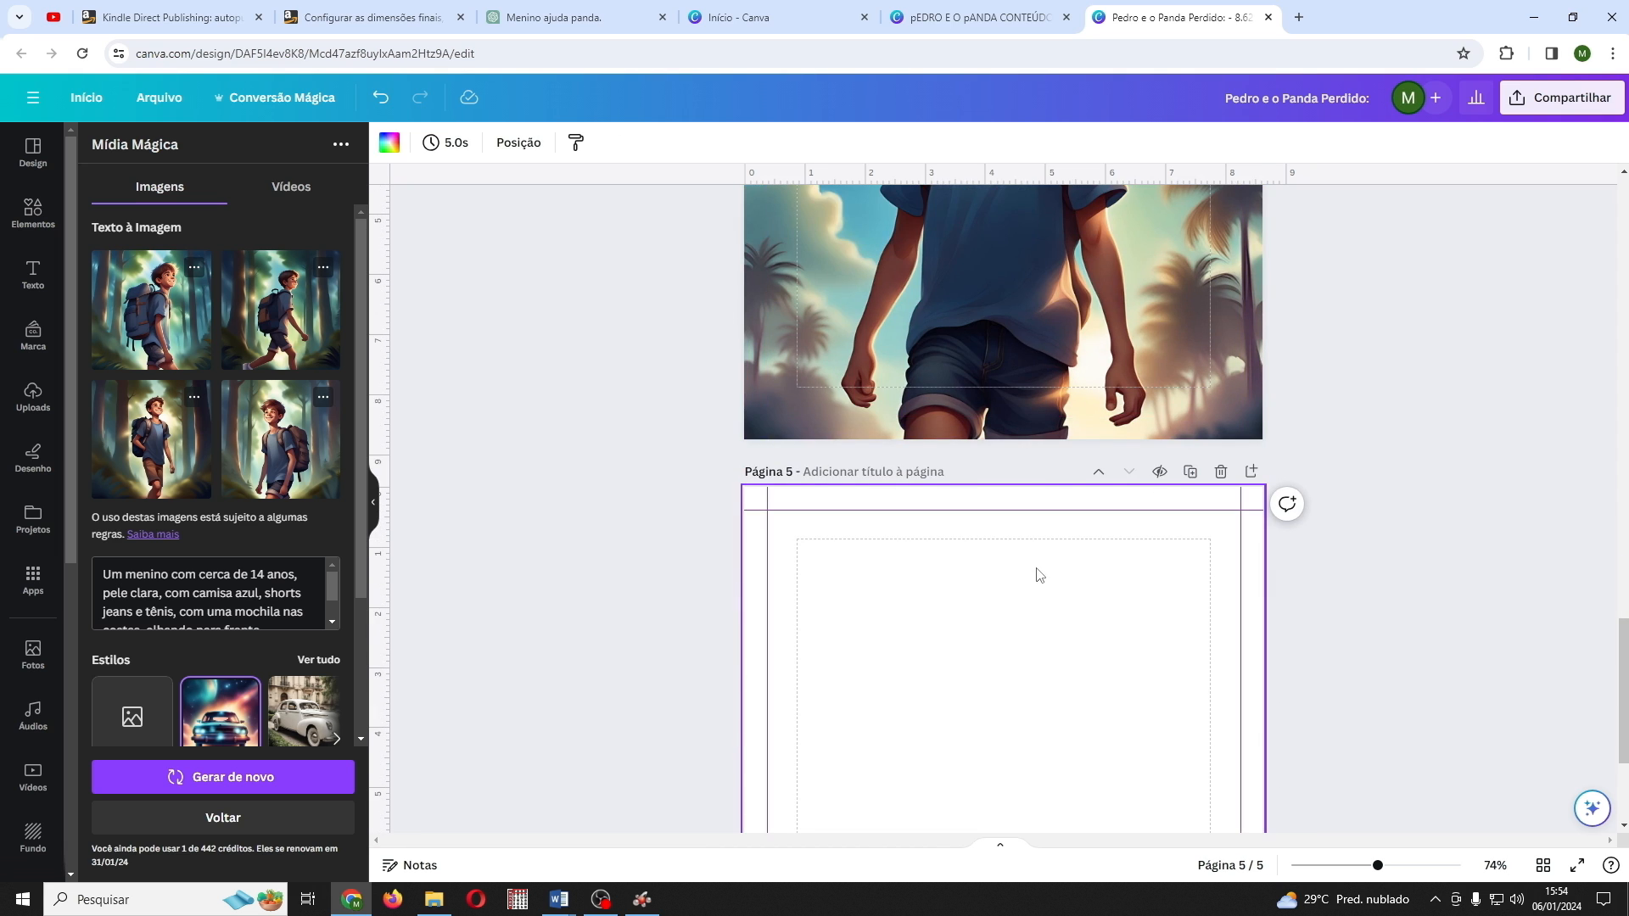
scroll(1040, 574, down, 2)
scroll(1039, 575, down, 1)
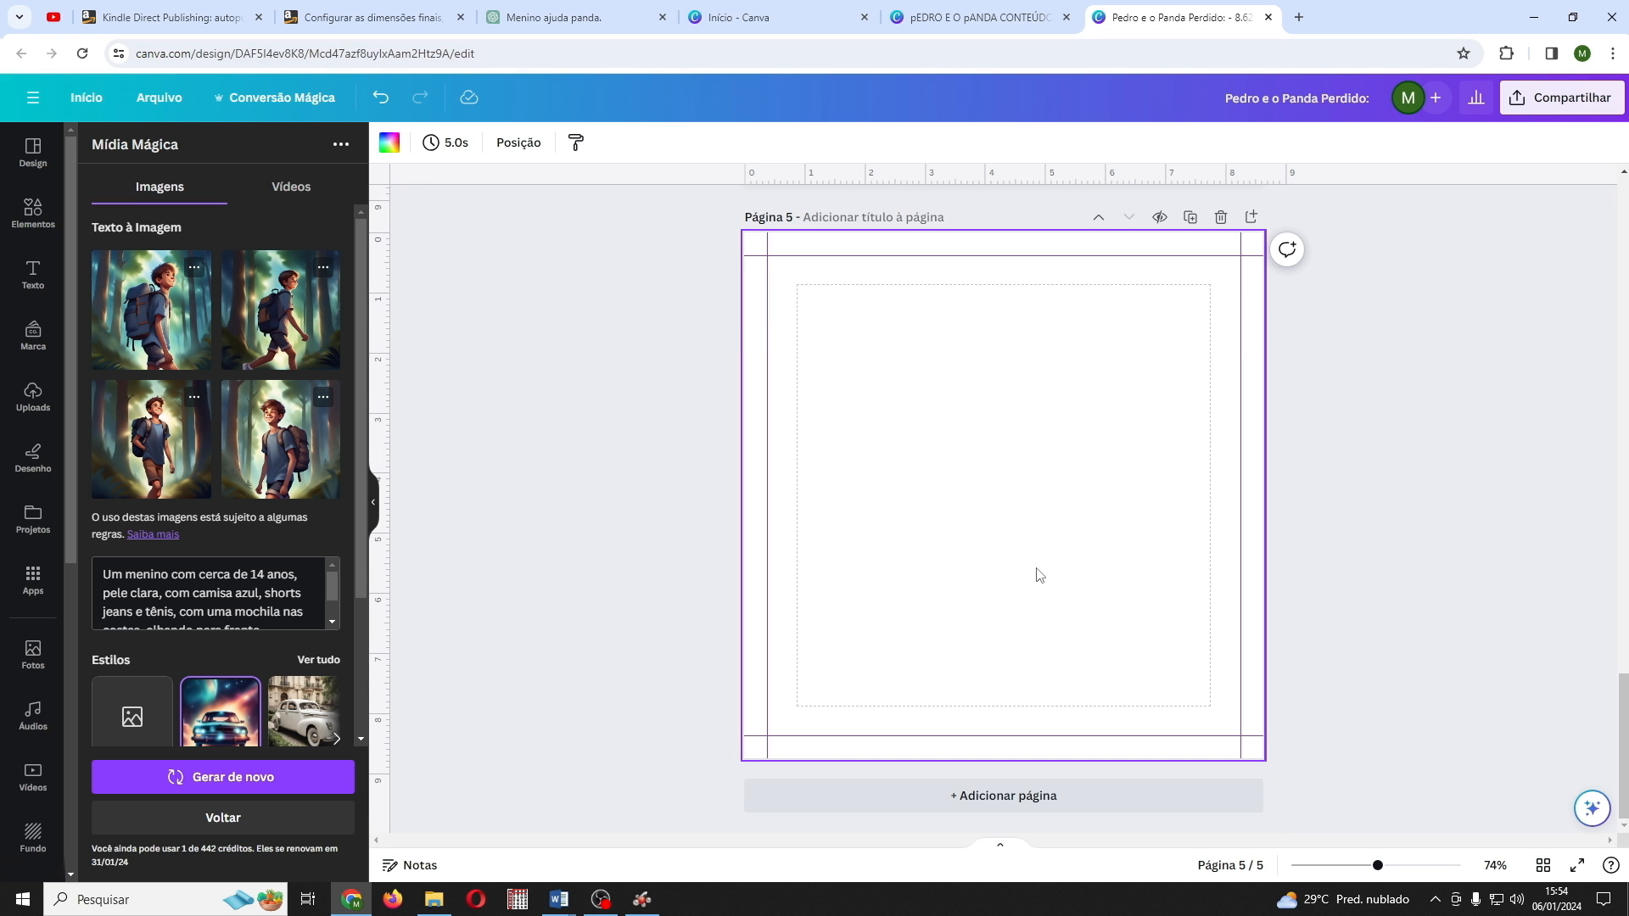
Step: Insert the generated forest image of the smiling boy with a large brown backpack and enlarge it to cover all of page 5
click(280, 439)
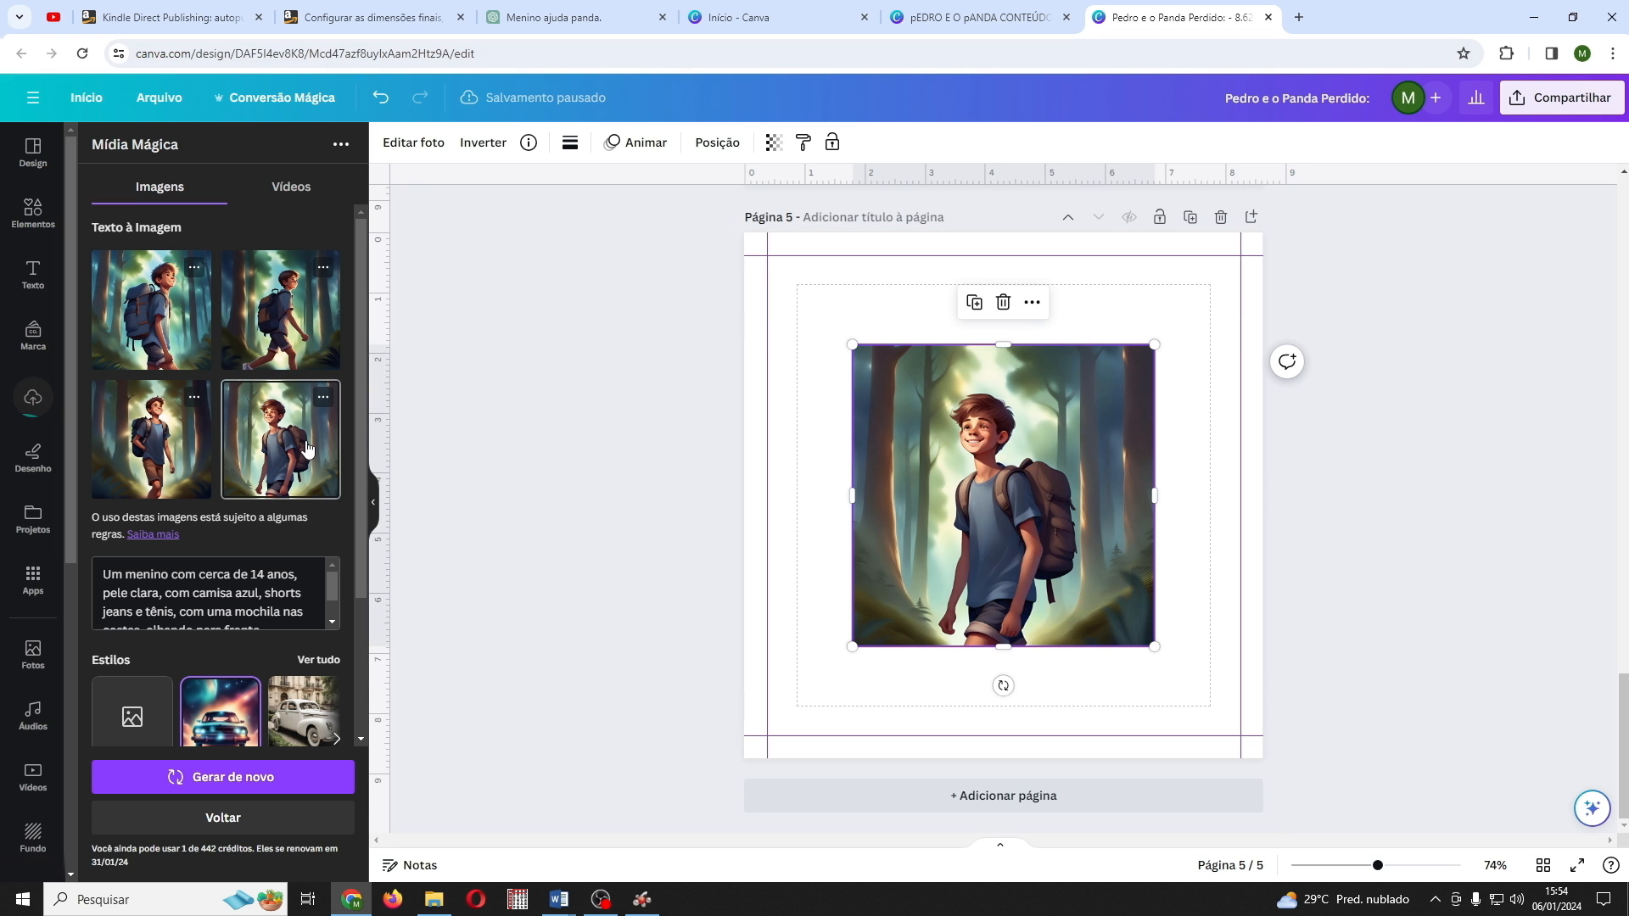
scroll(1024, 517, up, 5)
scroll(1023, 517, up, 4)
scroll(1021, 511, down, 5)
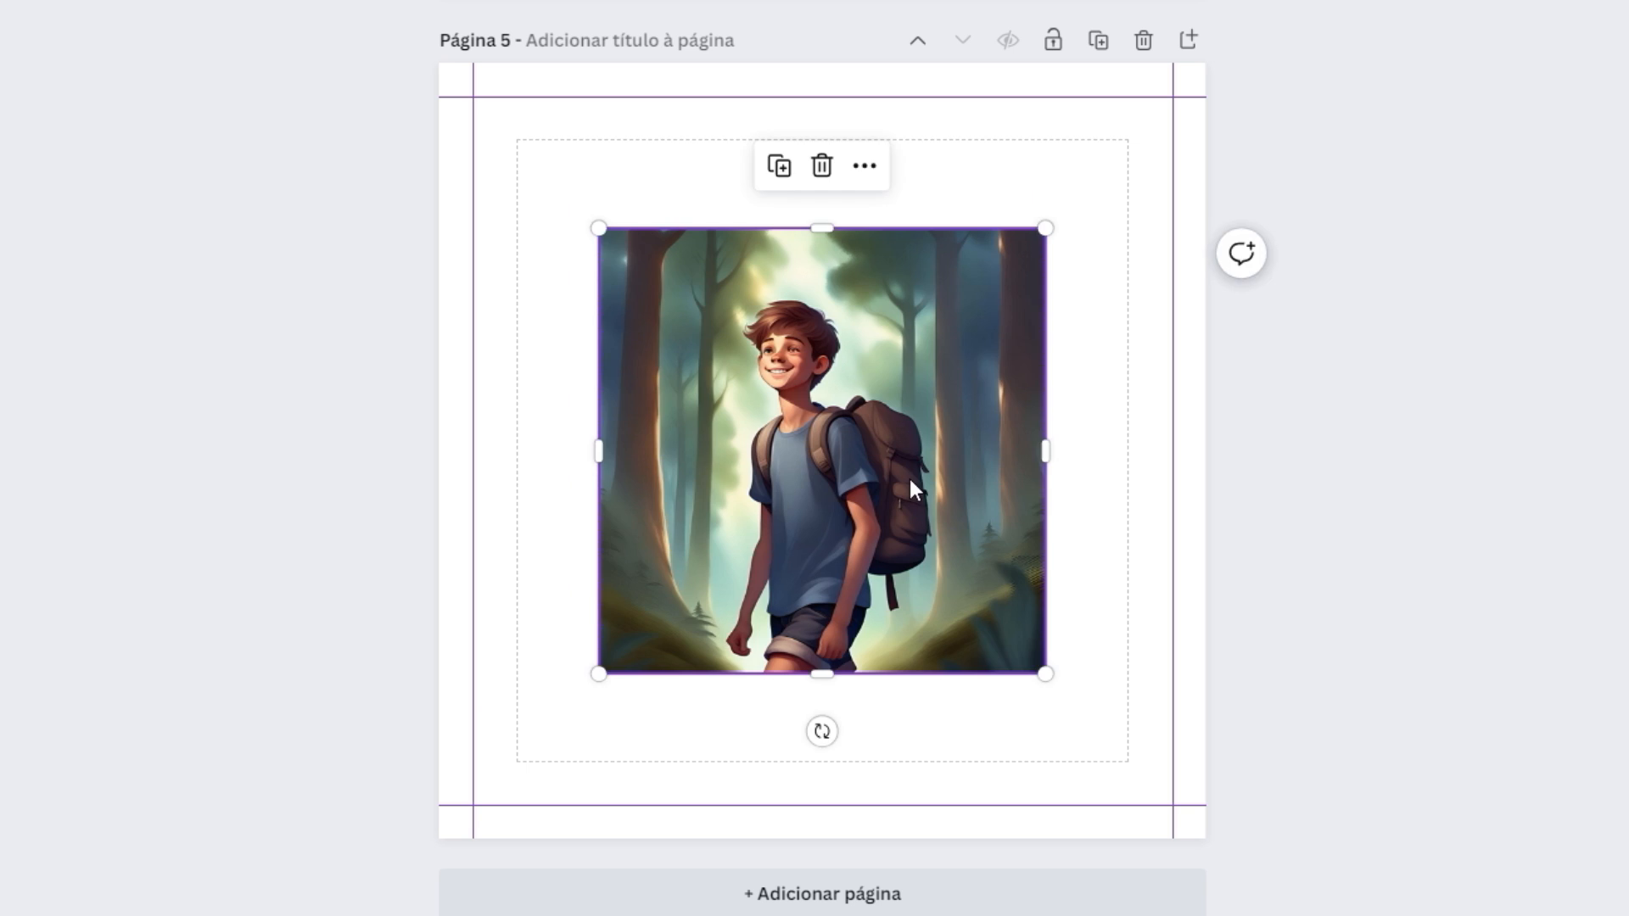
drag(1062, 516, 958, 429)
drag(755, 354, 747, 309)
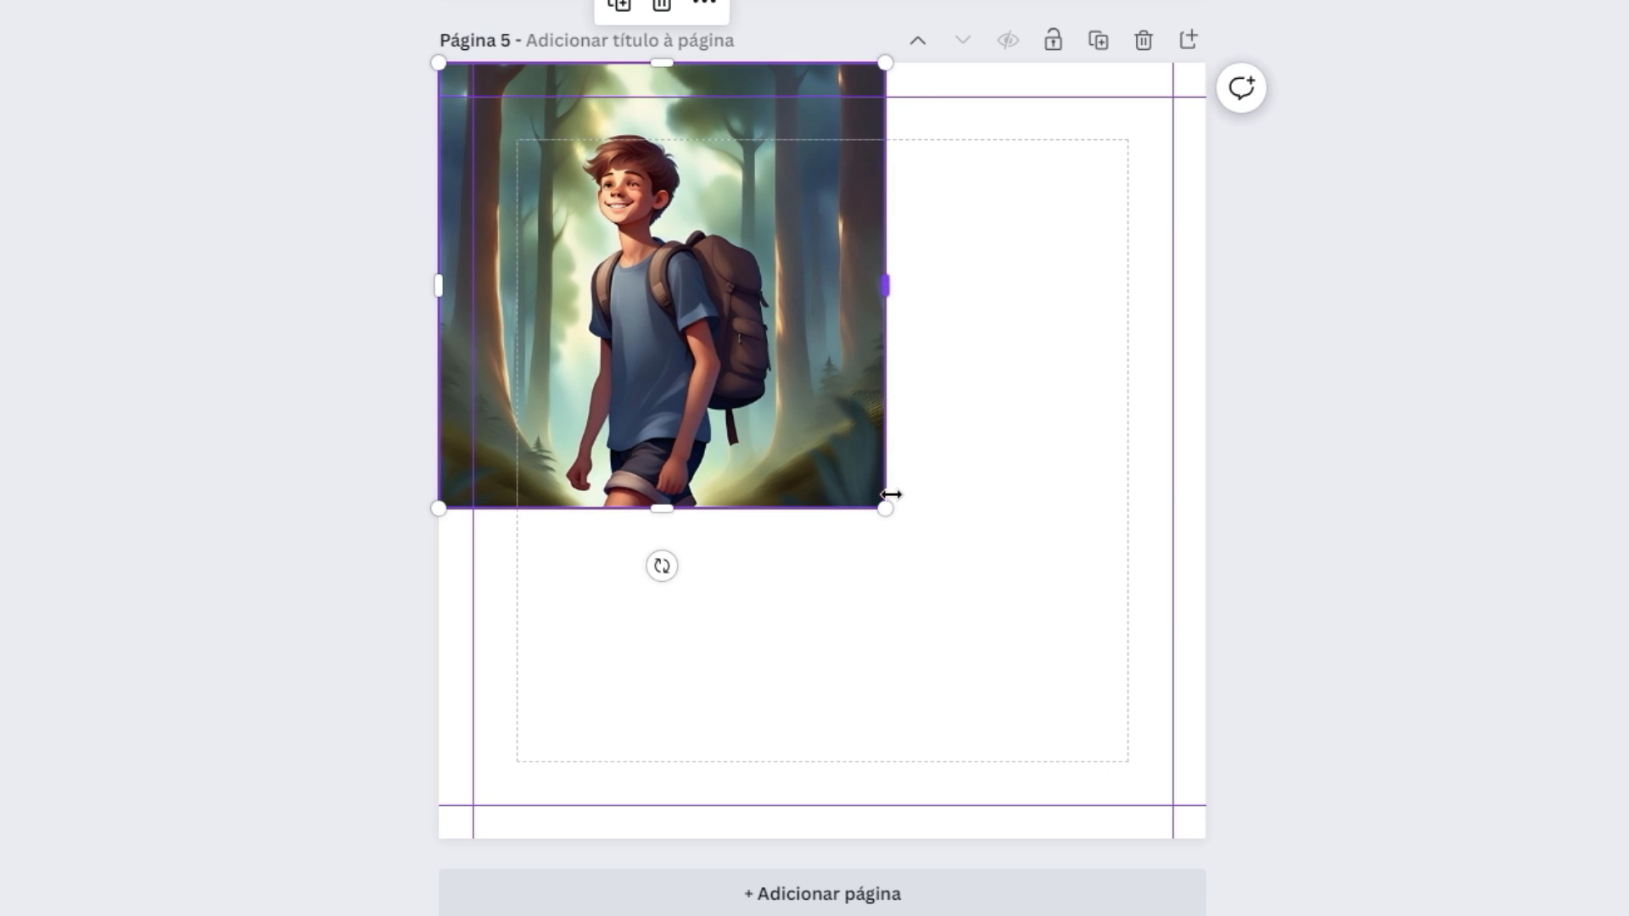
drag(887, 510, 1217, 839)
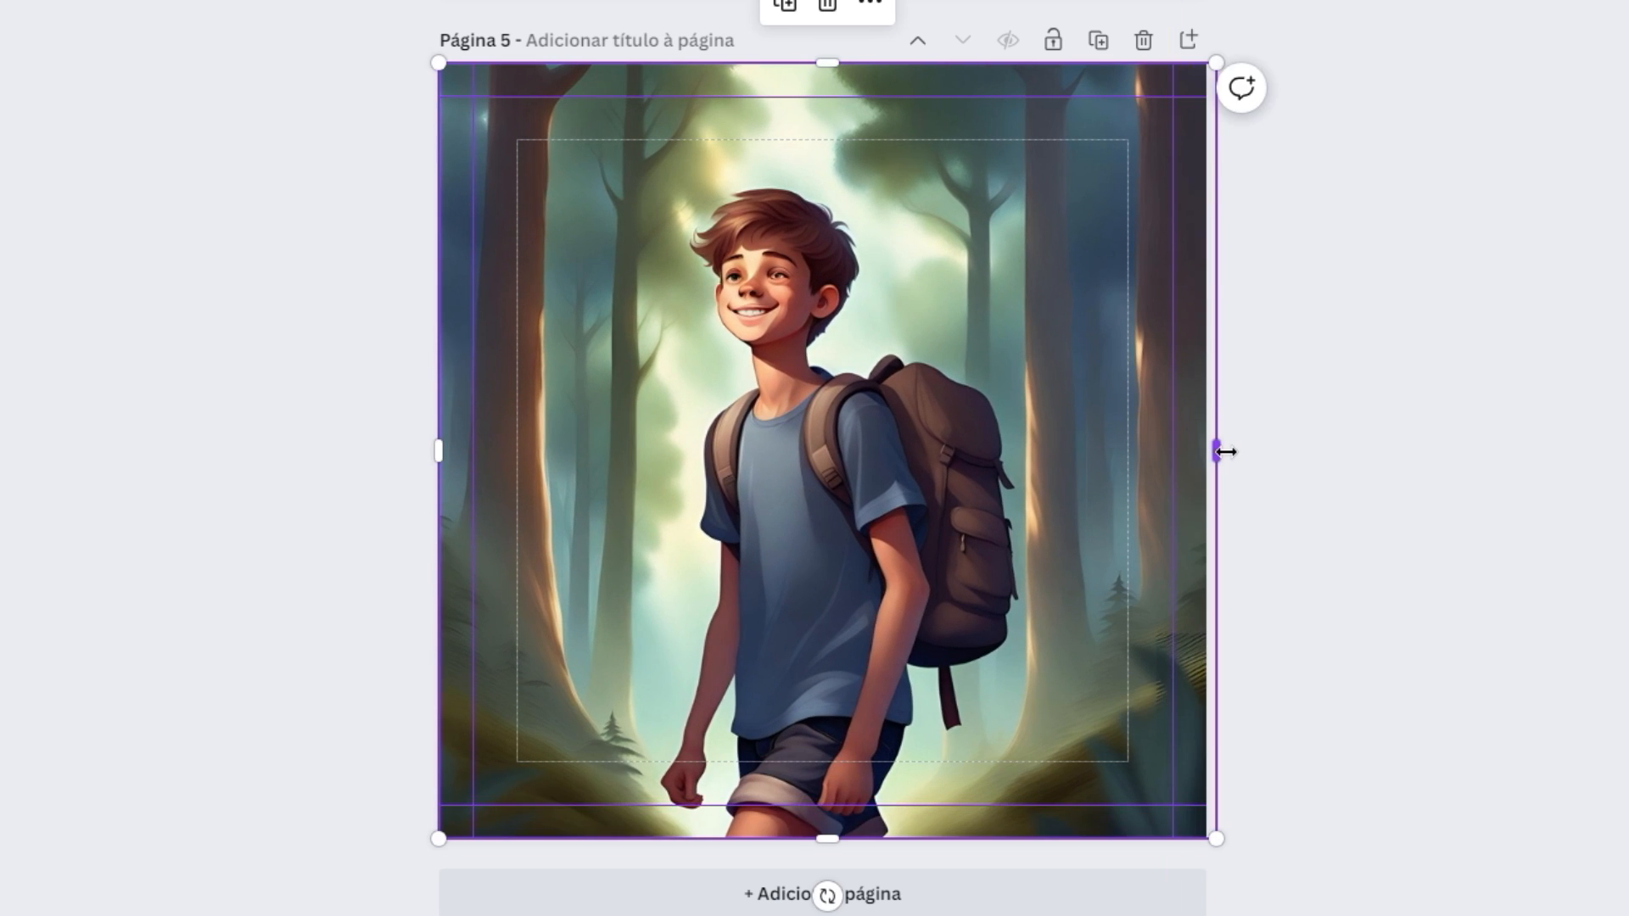
drag(1220, 452, 1215, 452)
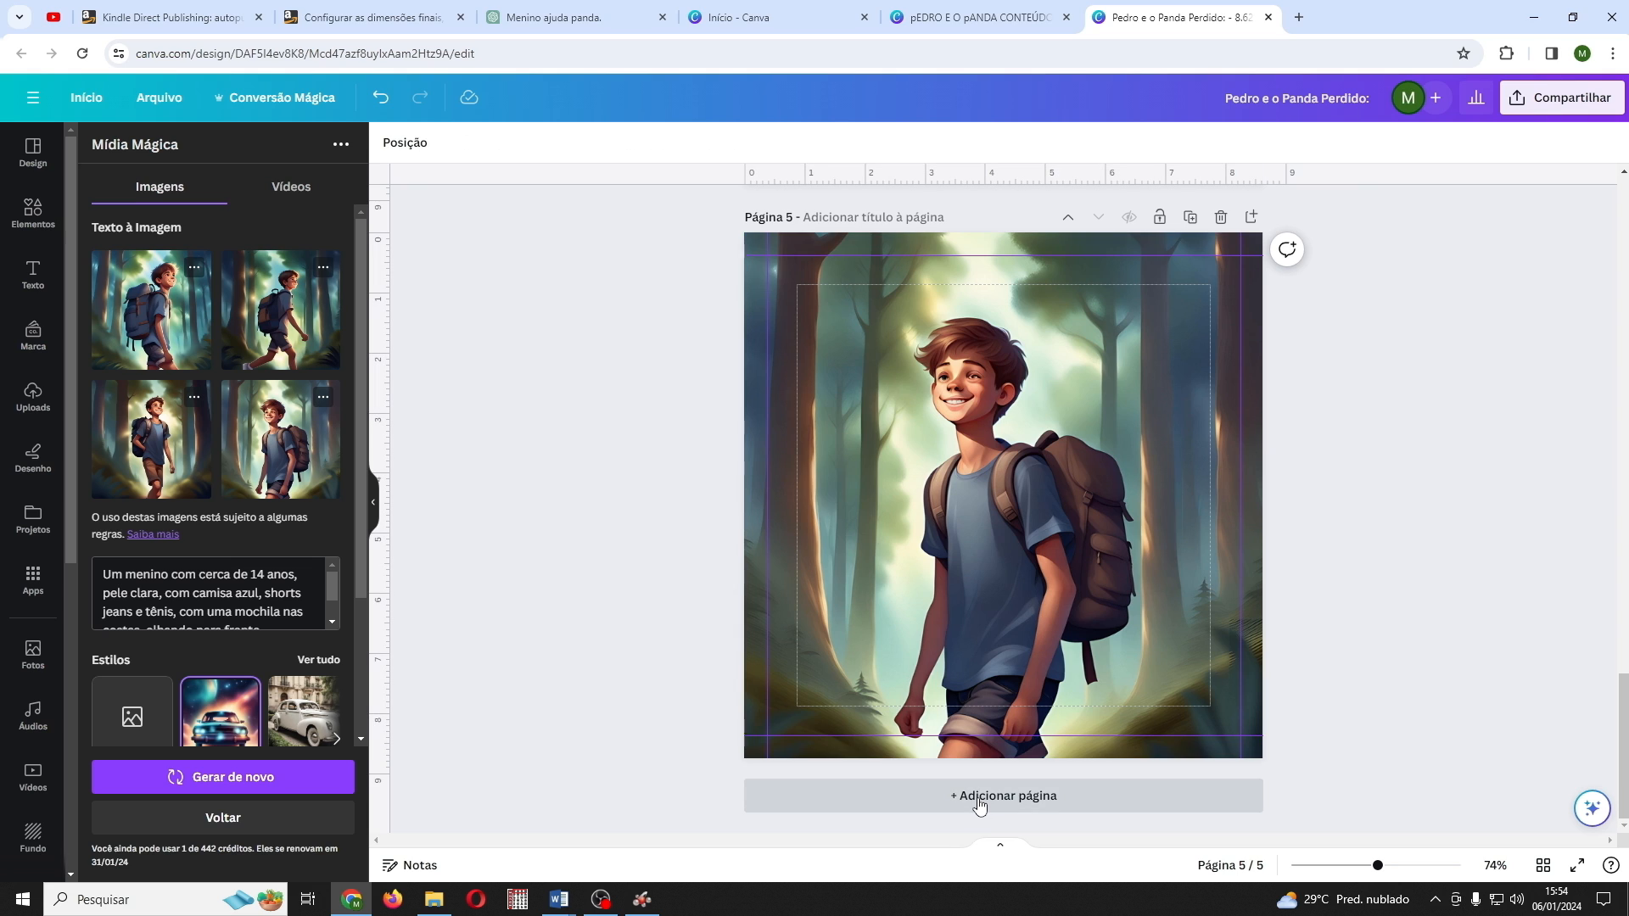
Step: On a new page 6, generate images of the boy "surpreso, no meio de uma plantação de bambu" and insert the close-up of him looking up
click(980, 797)
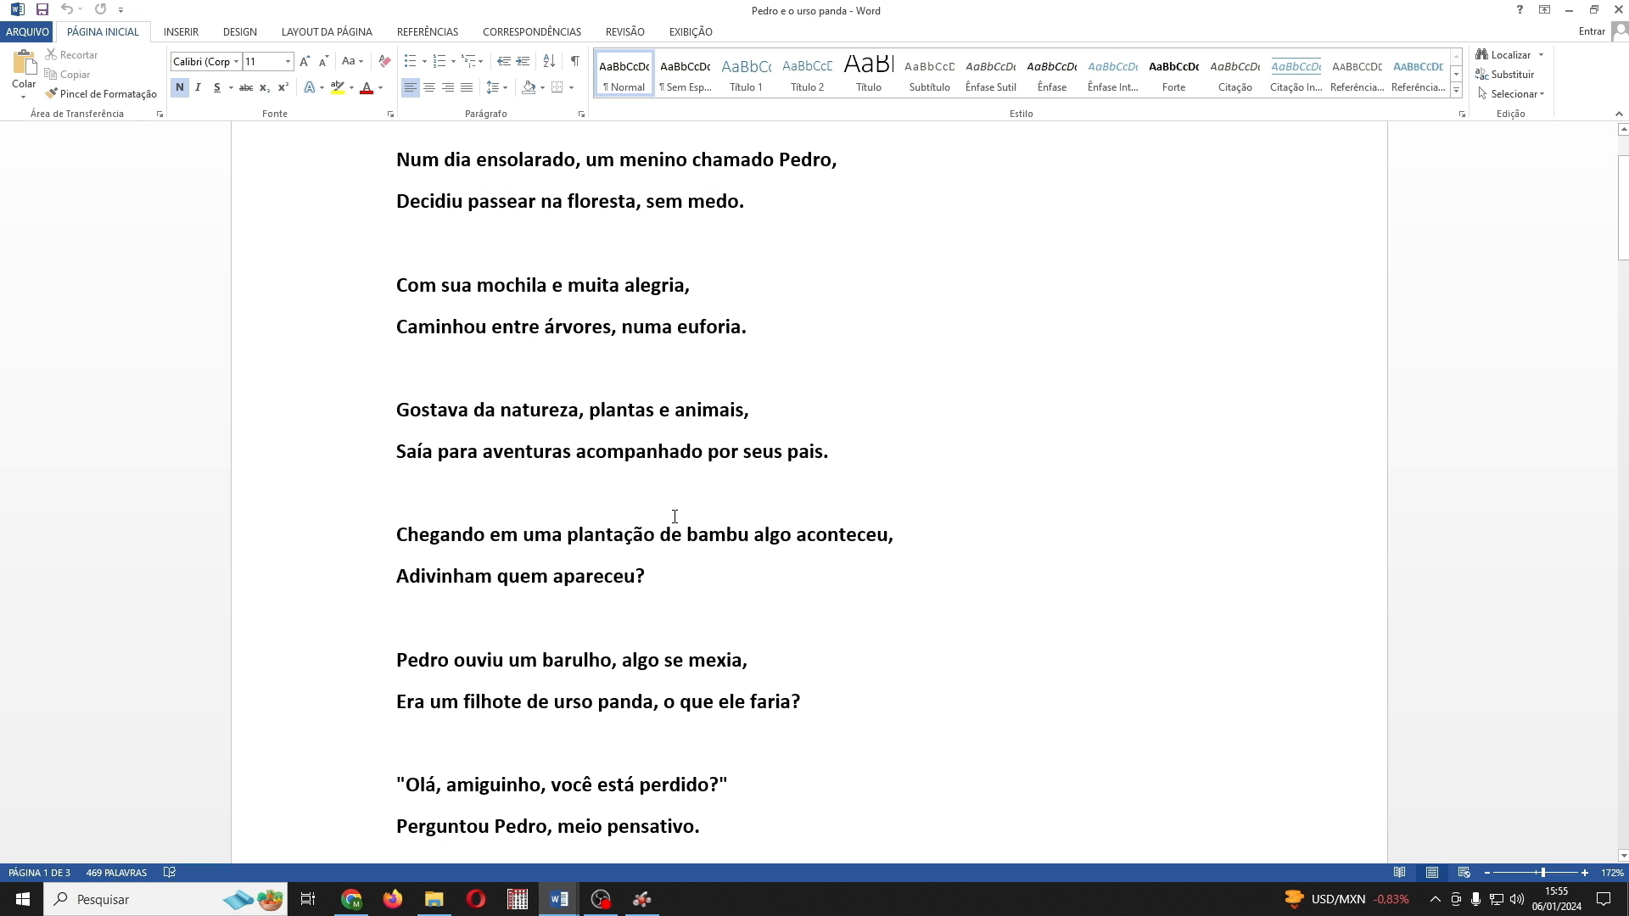
drag(101, 571, 313, 620)
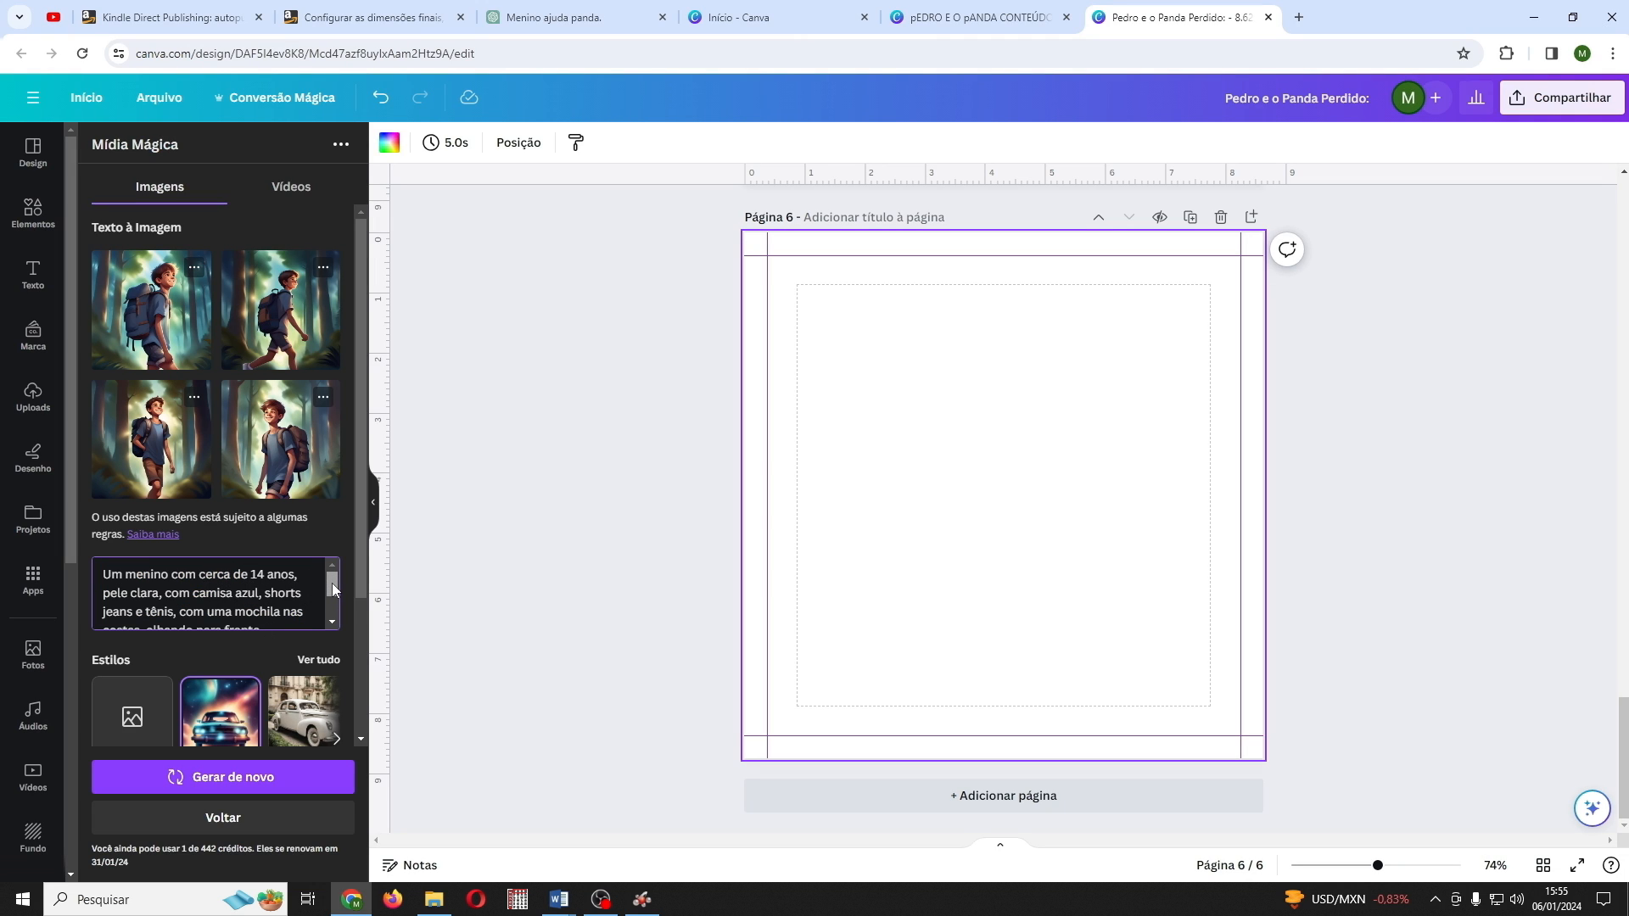
drag(333, 583, 332, 604)
text(.)
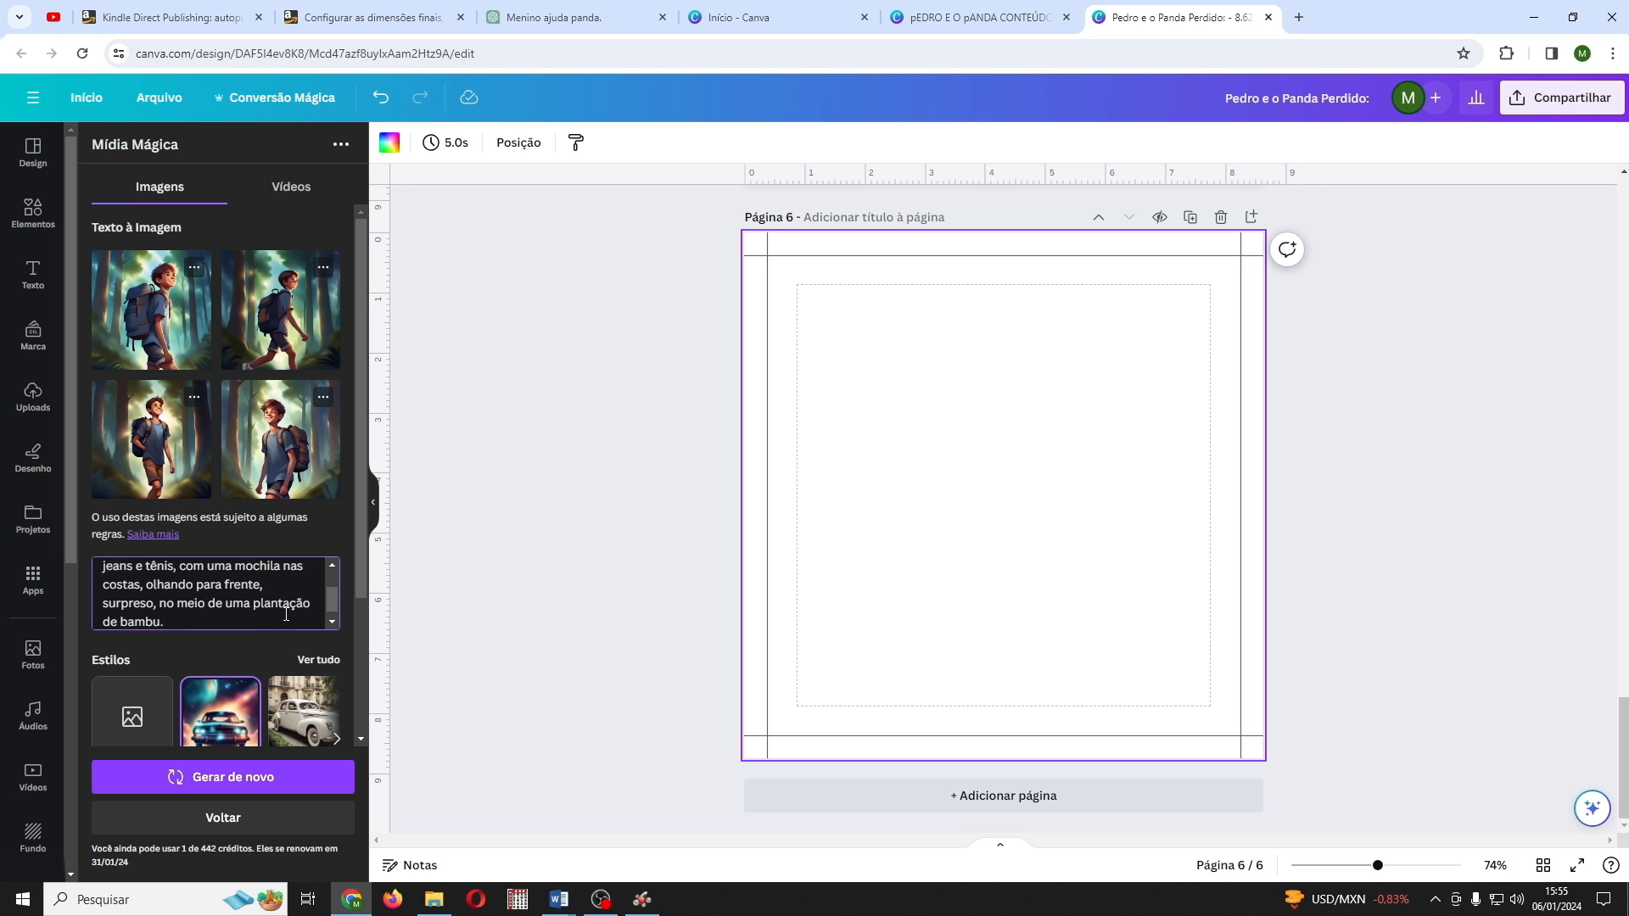
click(259, 776)
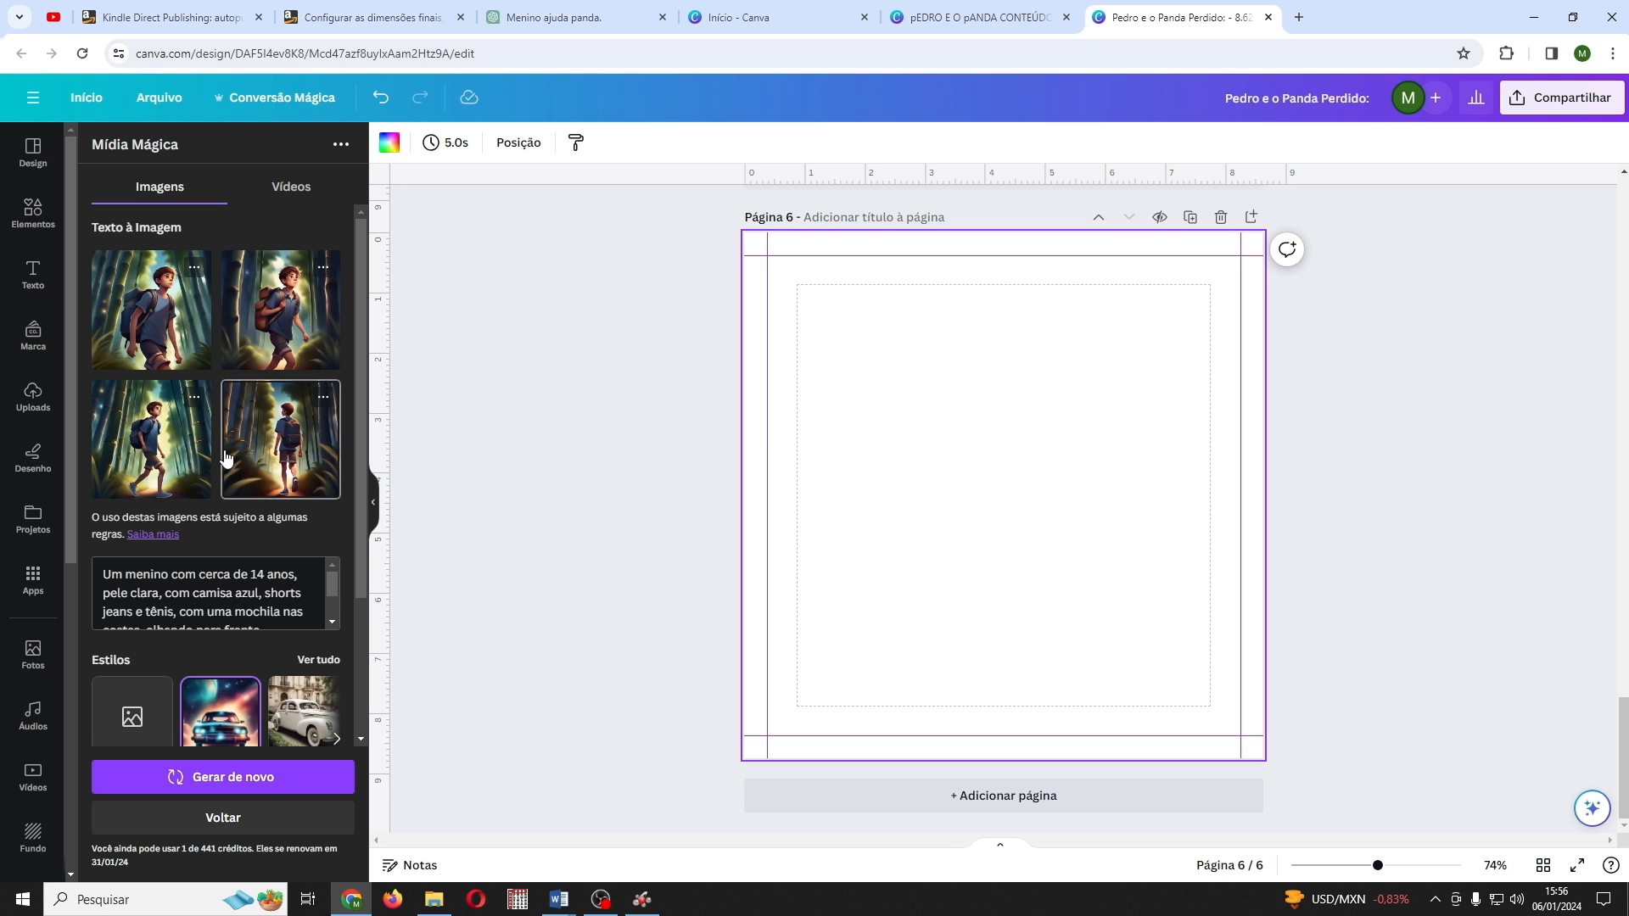
click(140, 315)
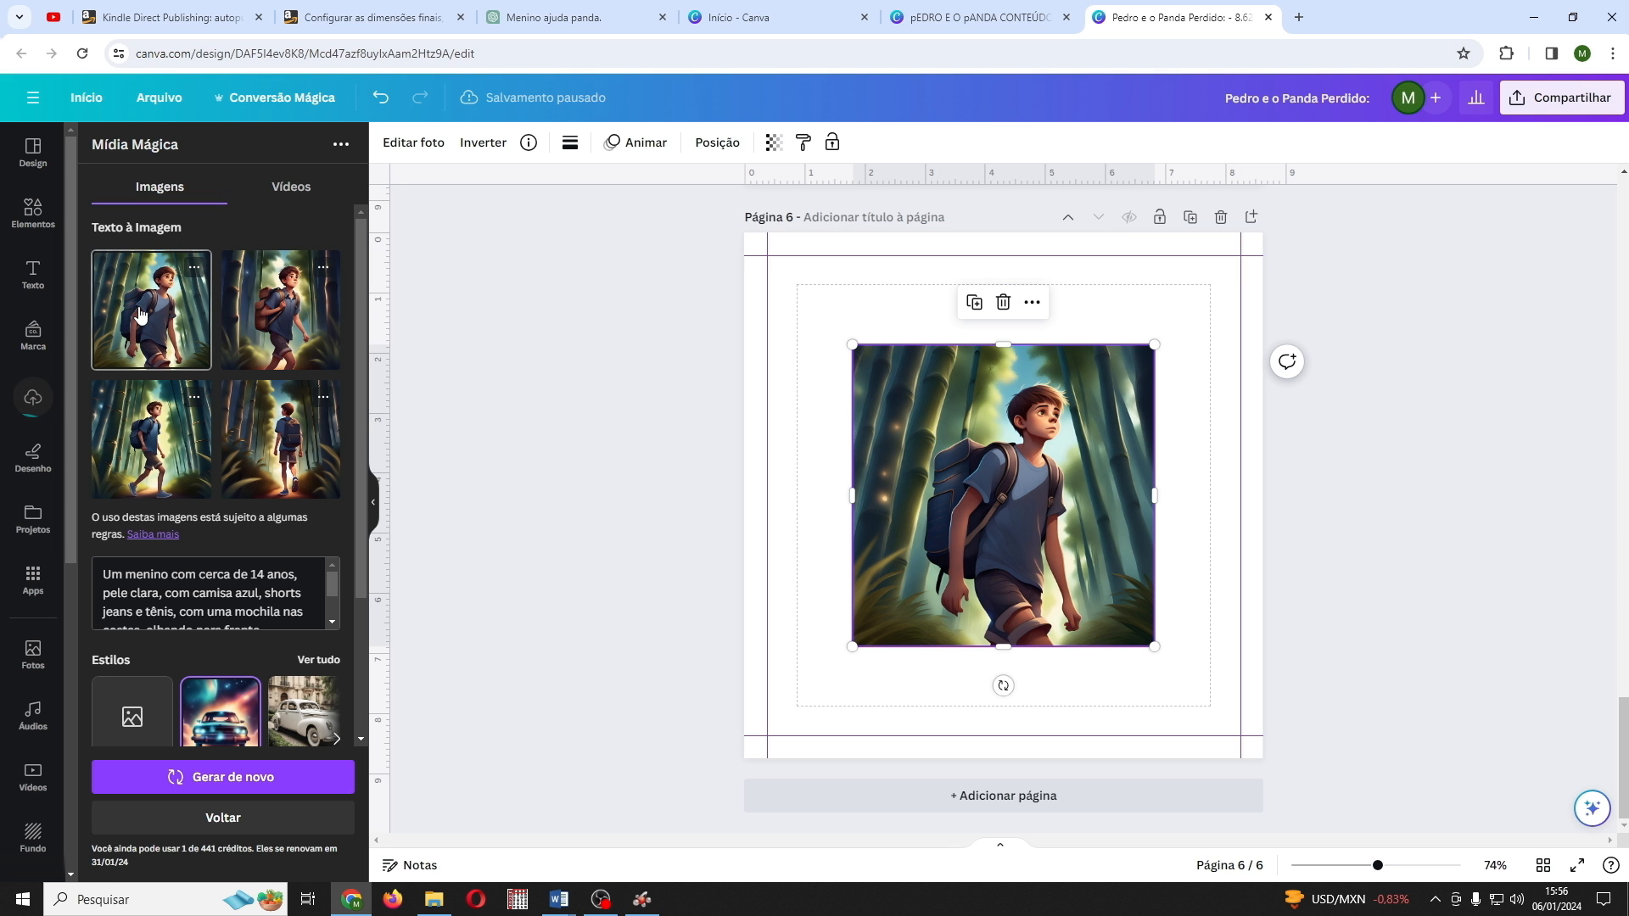
click(176, 451)
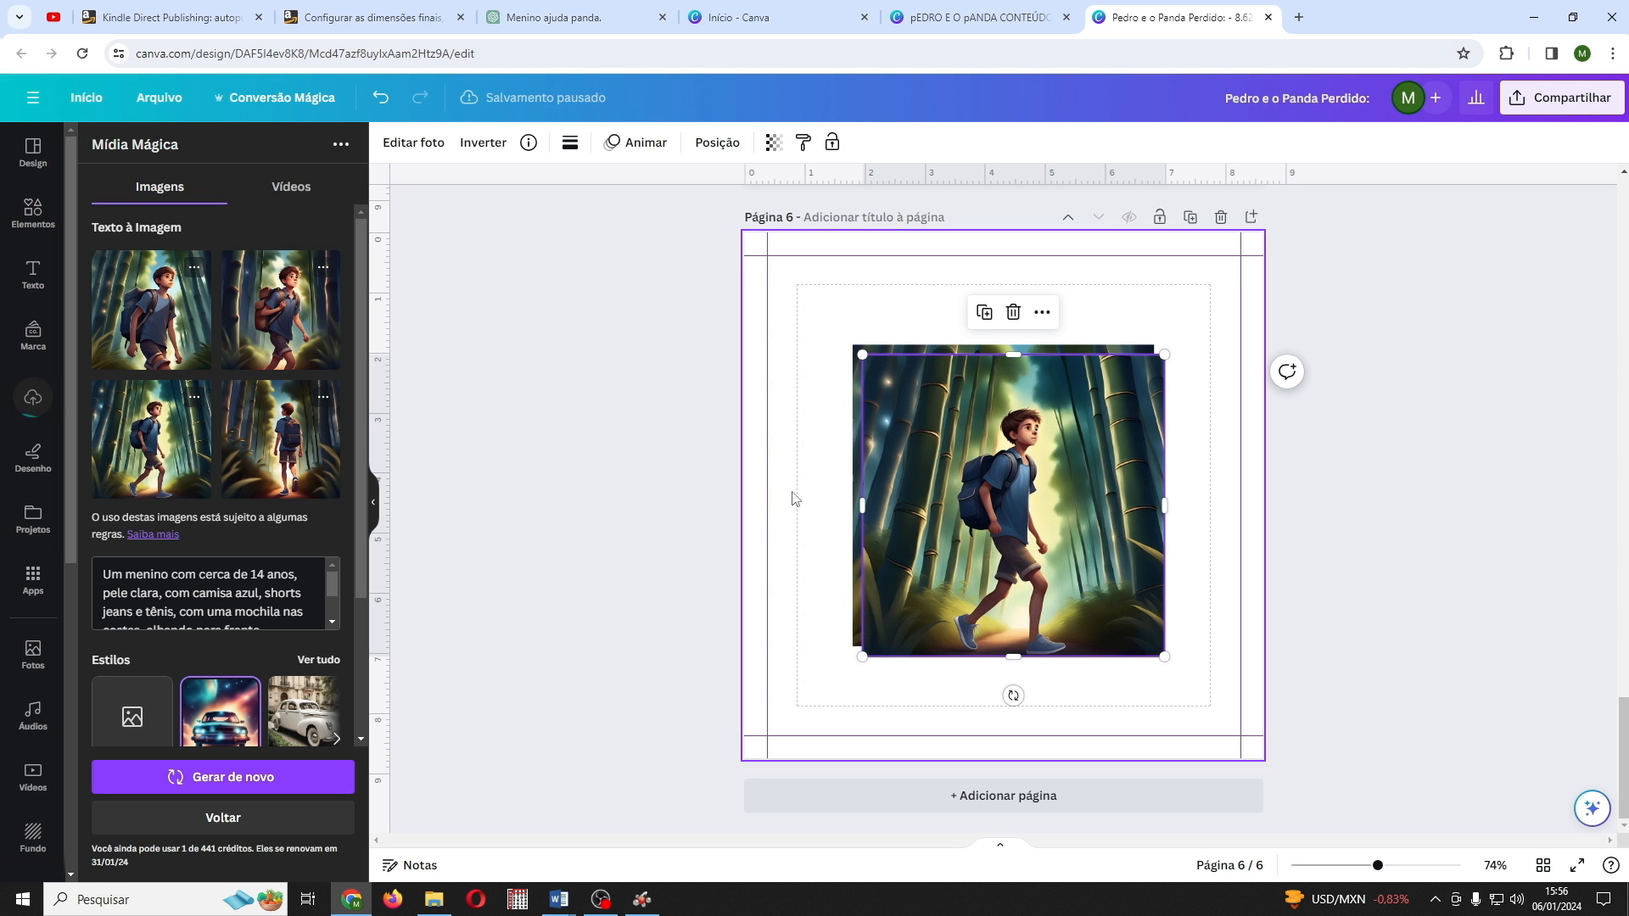
drag(963, 499, 956, 536)
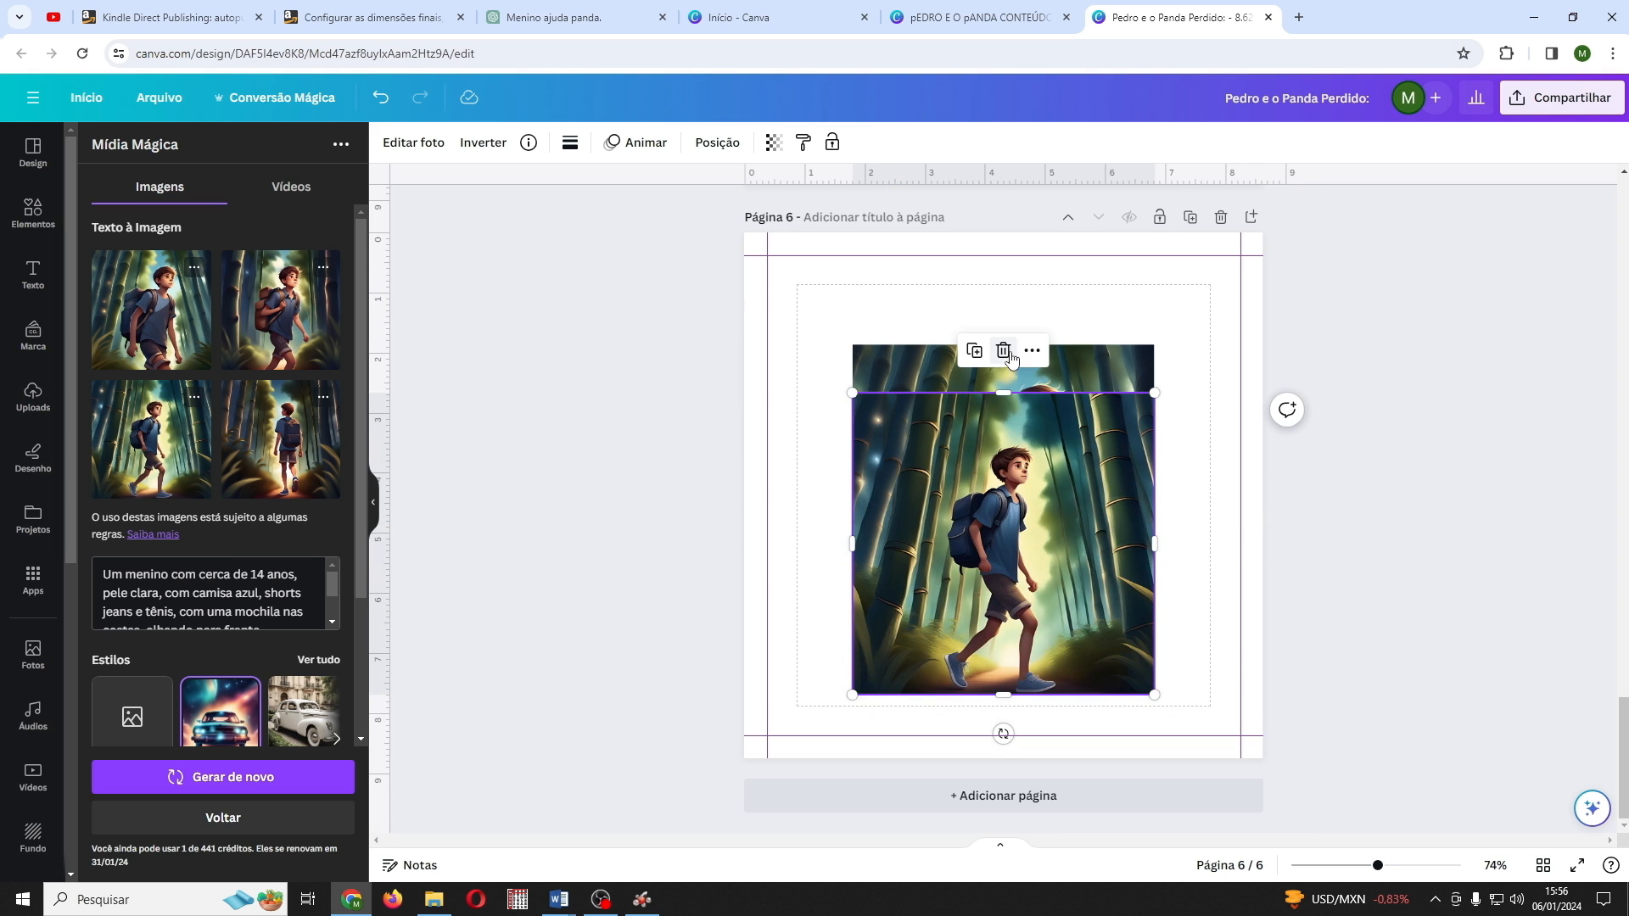
click(1003, 350)
Step: Align the bamboo forest image with the page's upper-left corner and enlarge it to cover all of page 6
click(1004, 476)
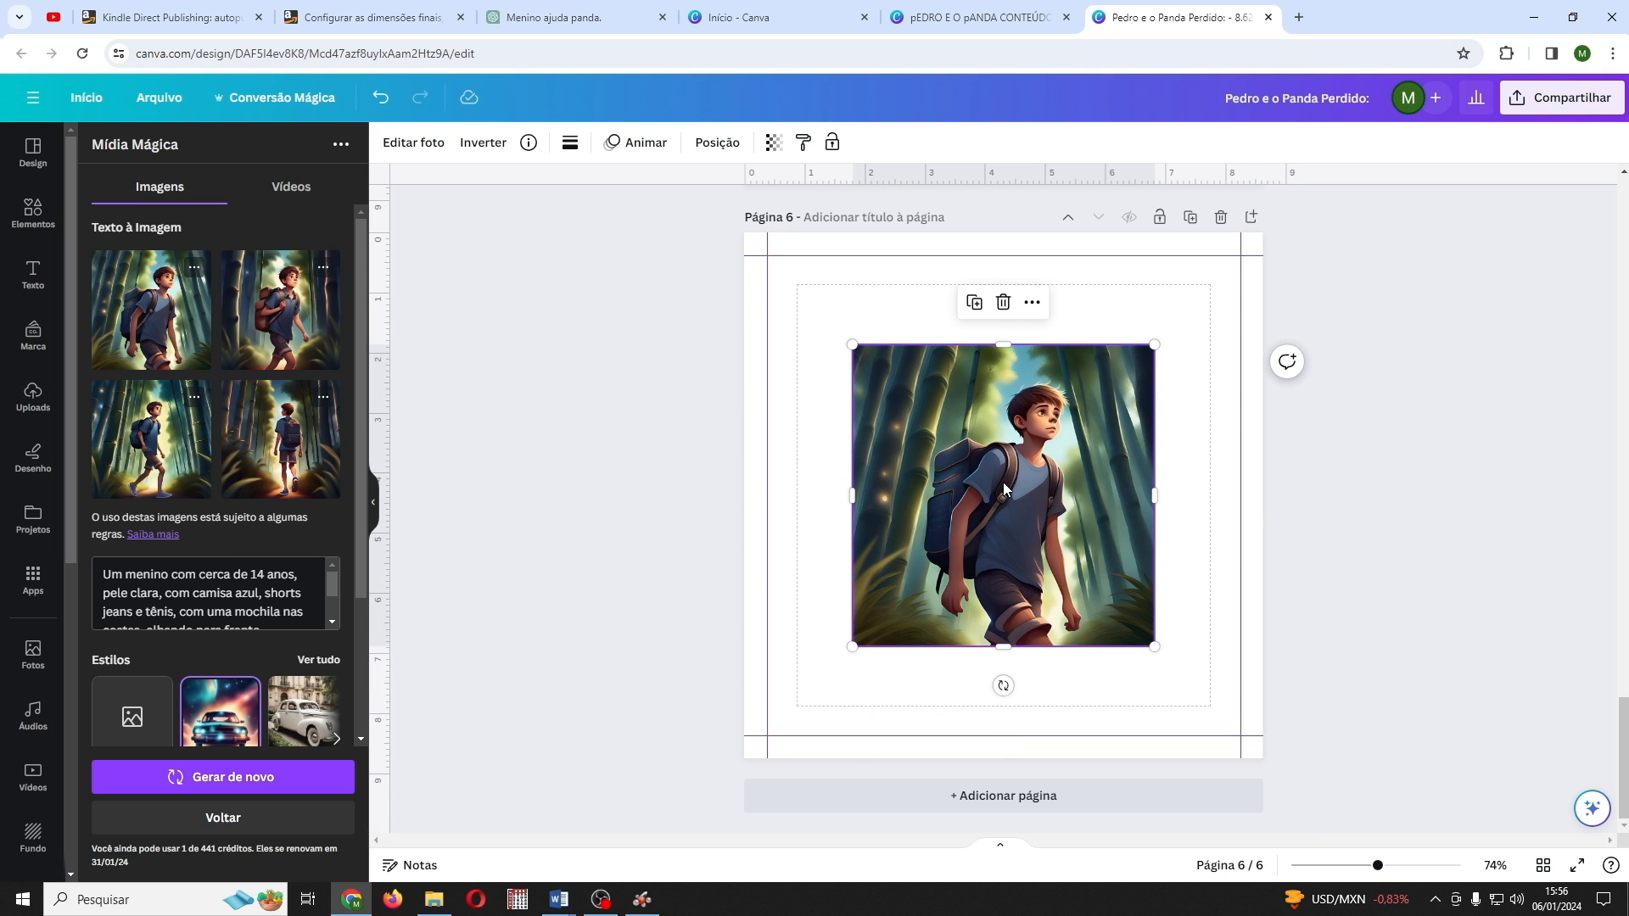
drag(1002, 494, 897, 380)
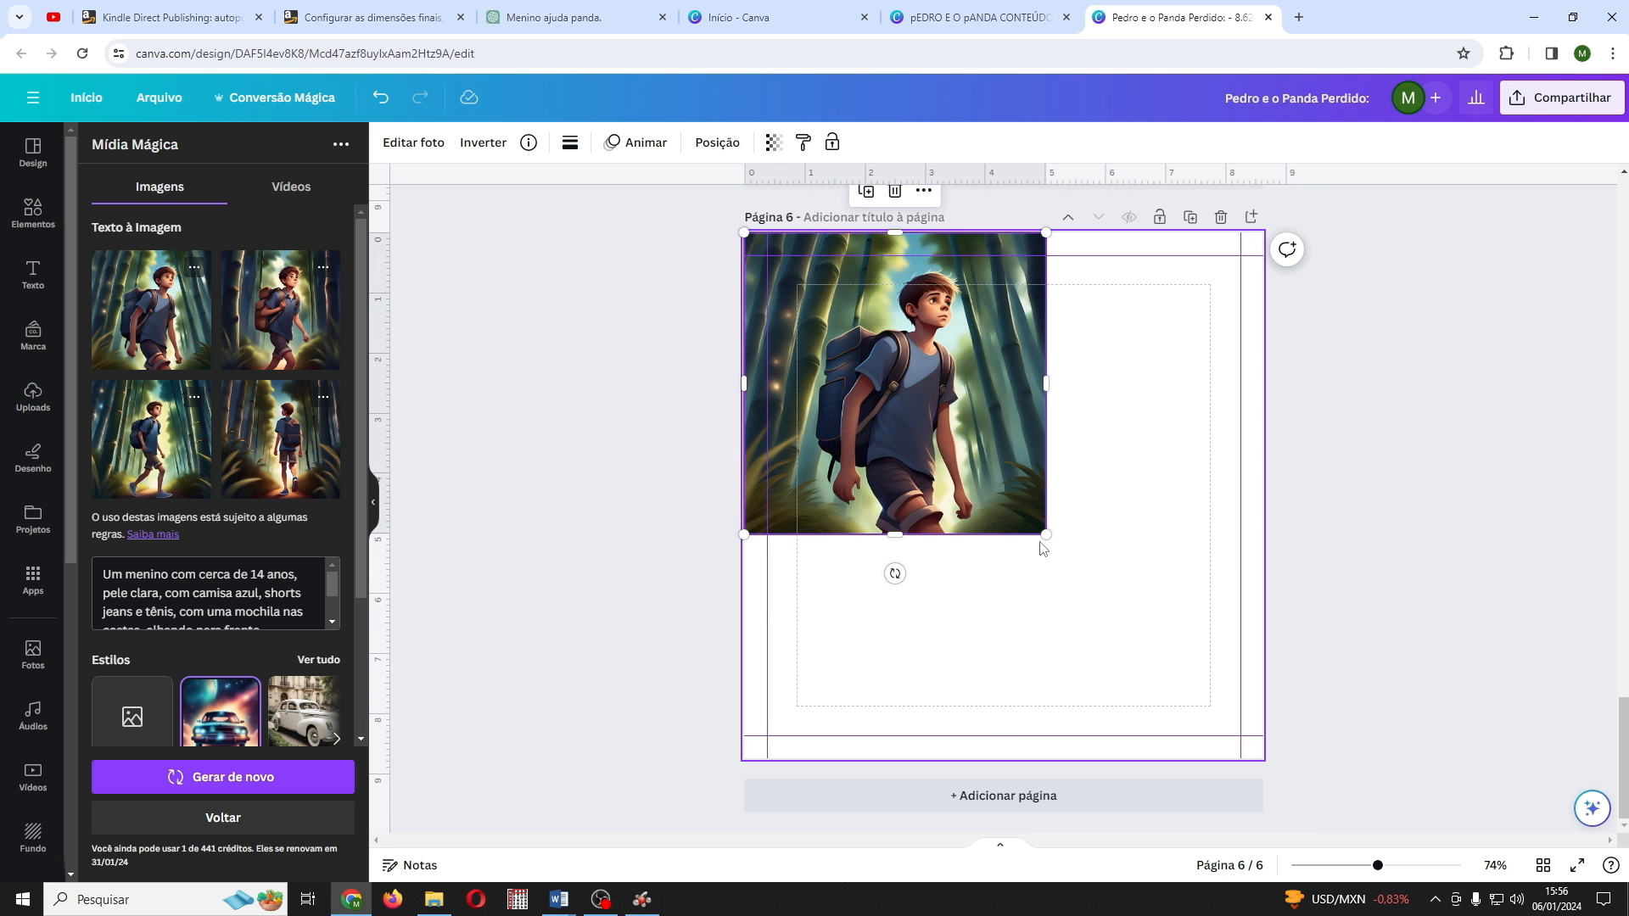
drag(1046, 534, 1270, 758)
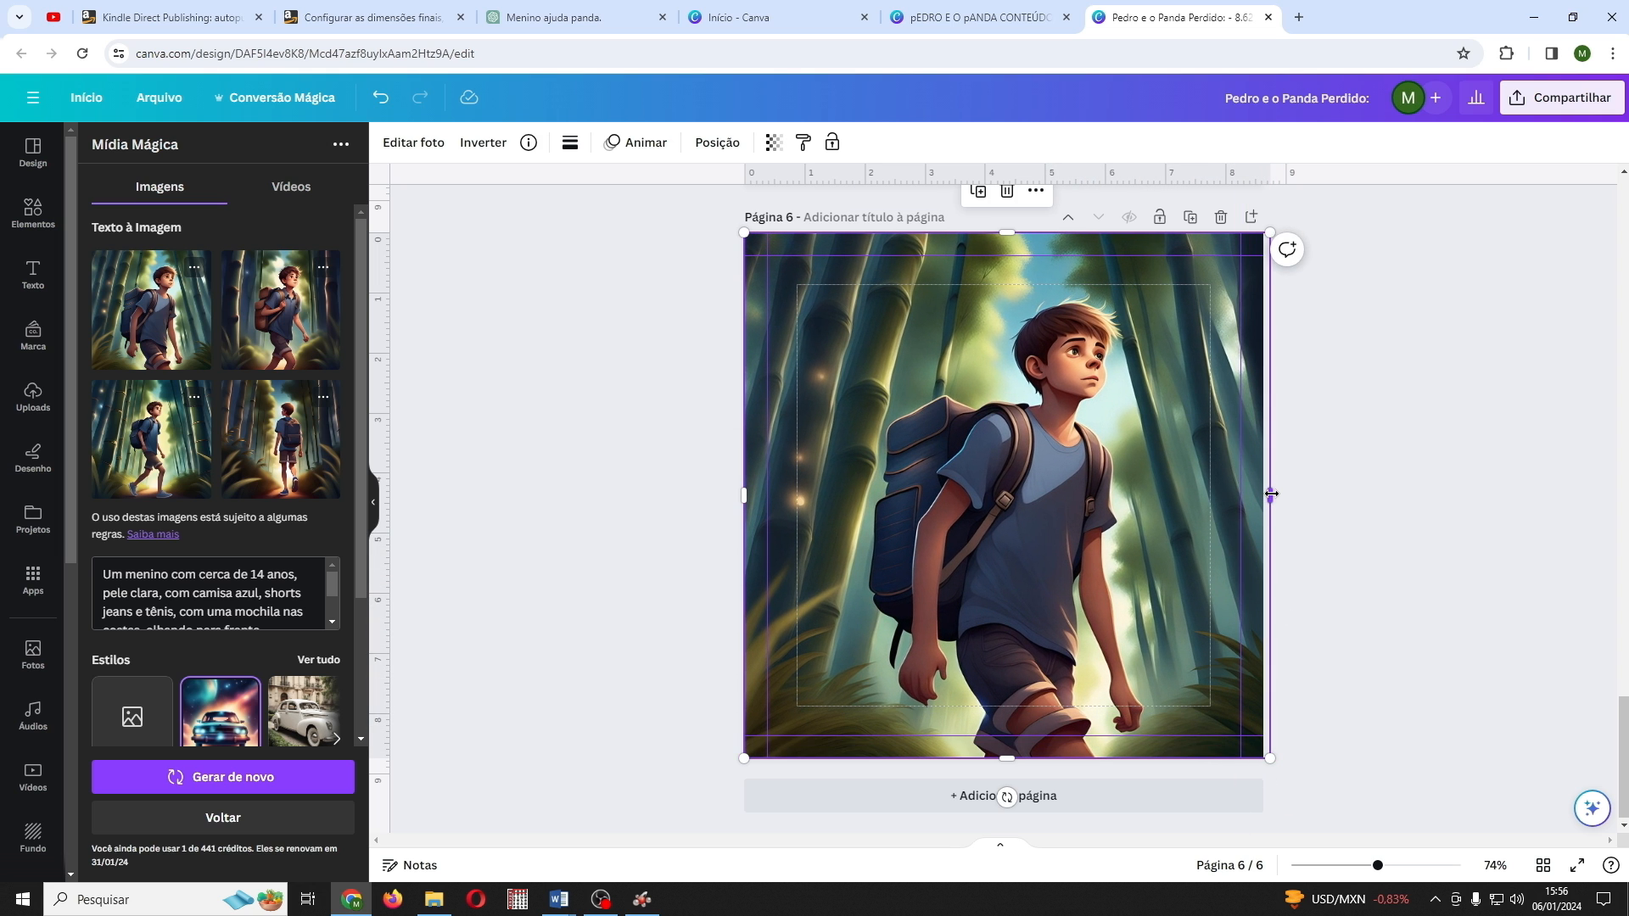
Step: Add a blank seventh page and consult the verses following the bamboo plantation in the Pedro e o urso panda Word document
click(1034, 795)
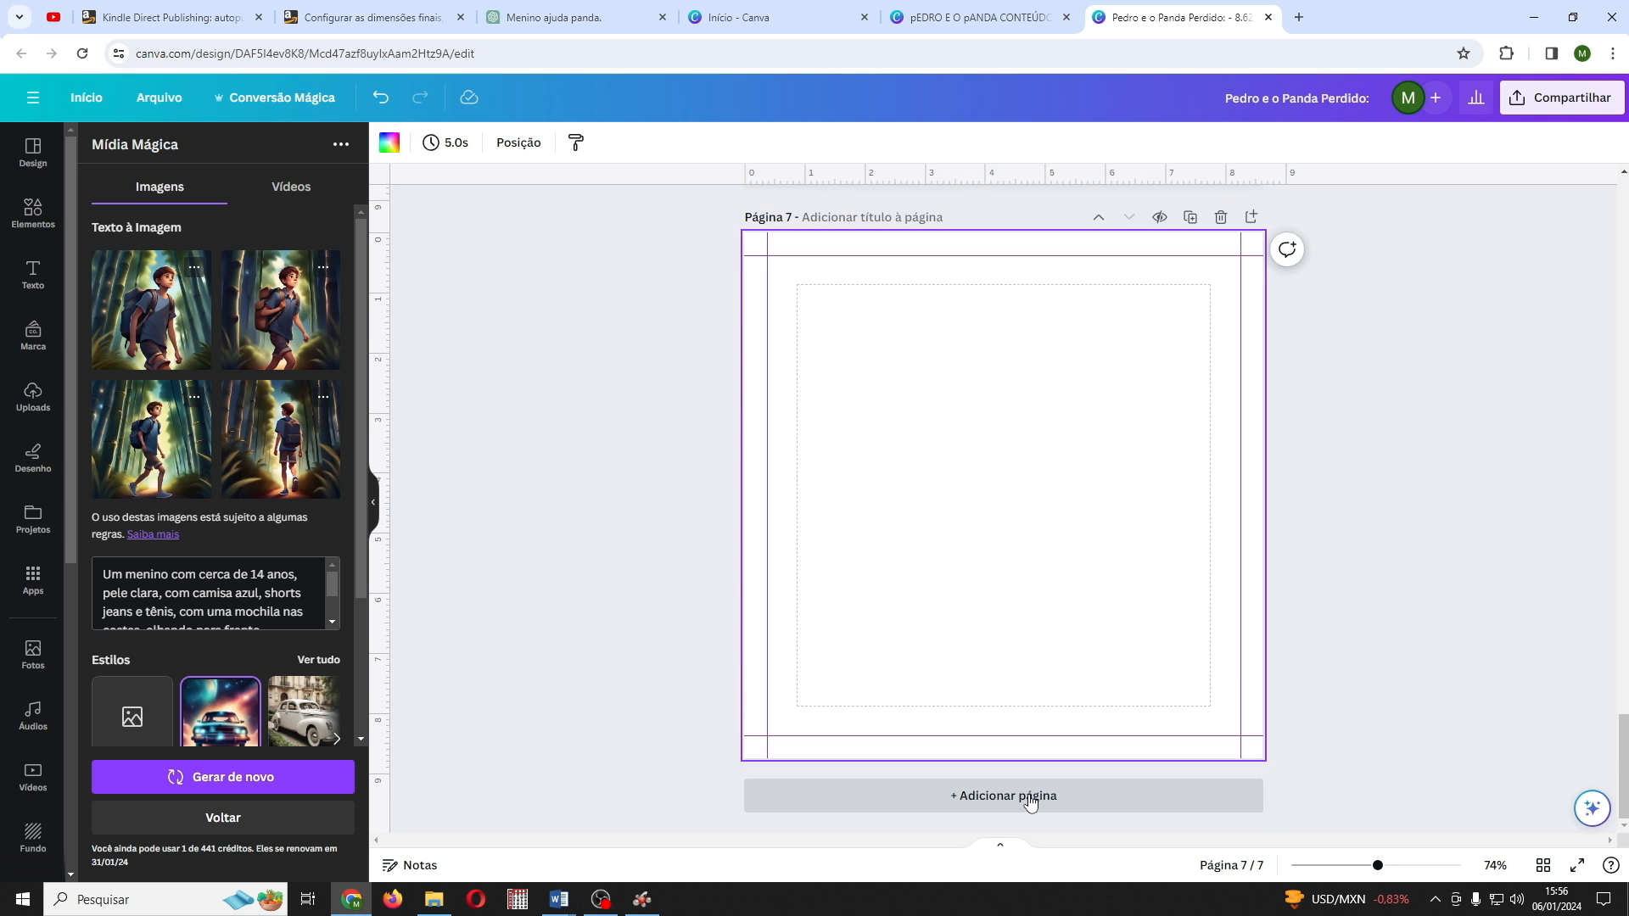
mouse_move(559, 900)
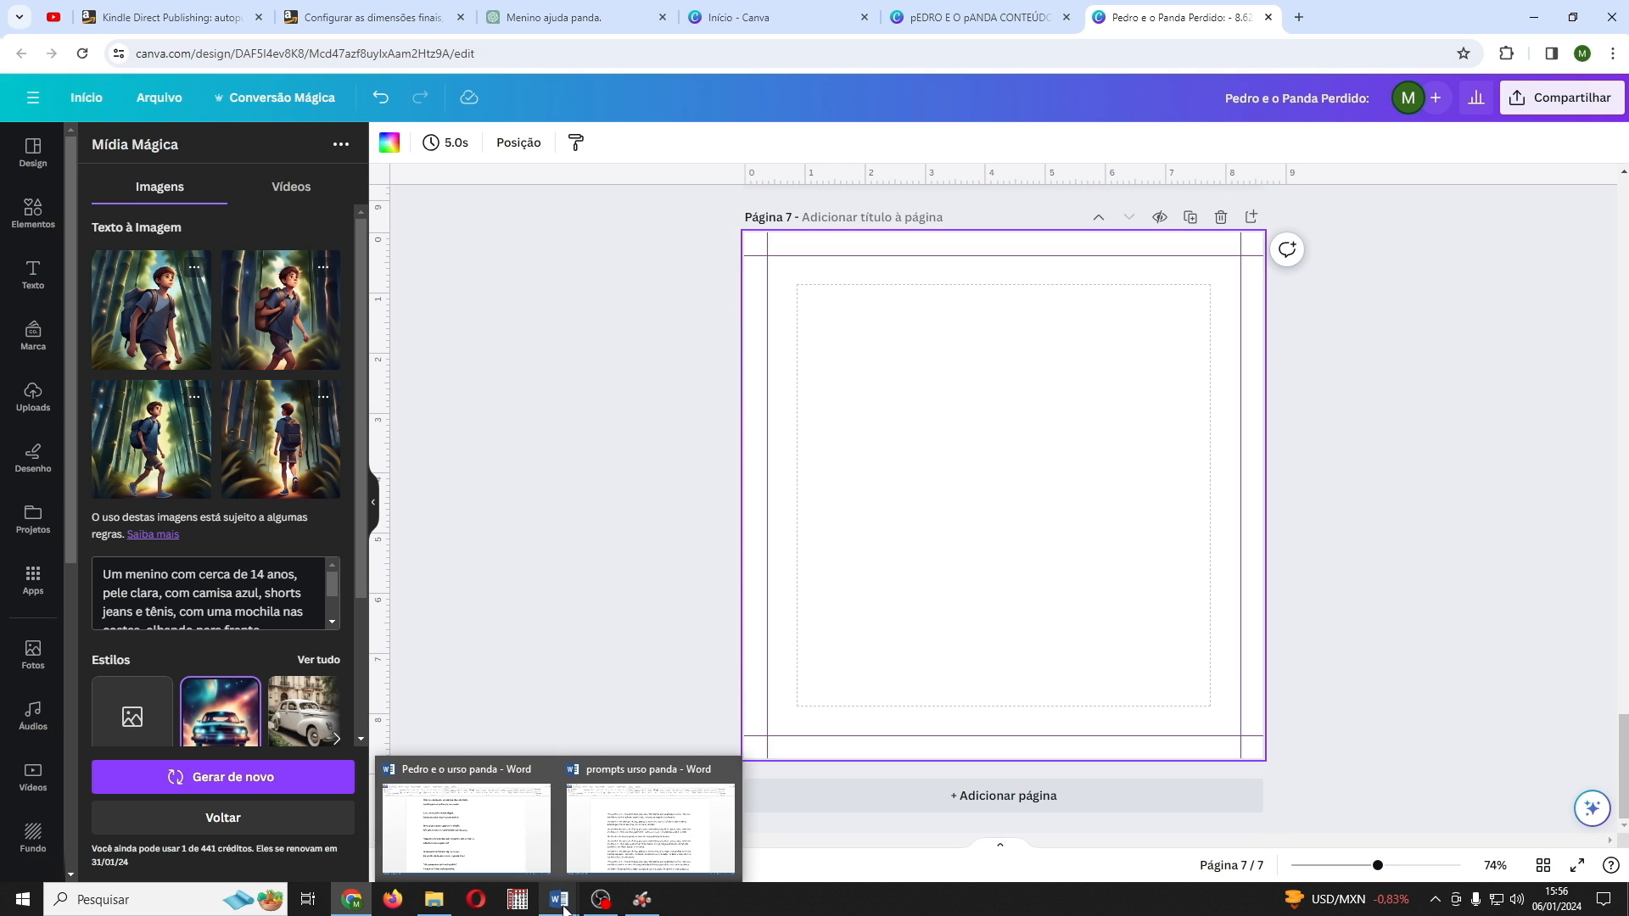
click(466, 819)
scroll(588, 554, down, 2)
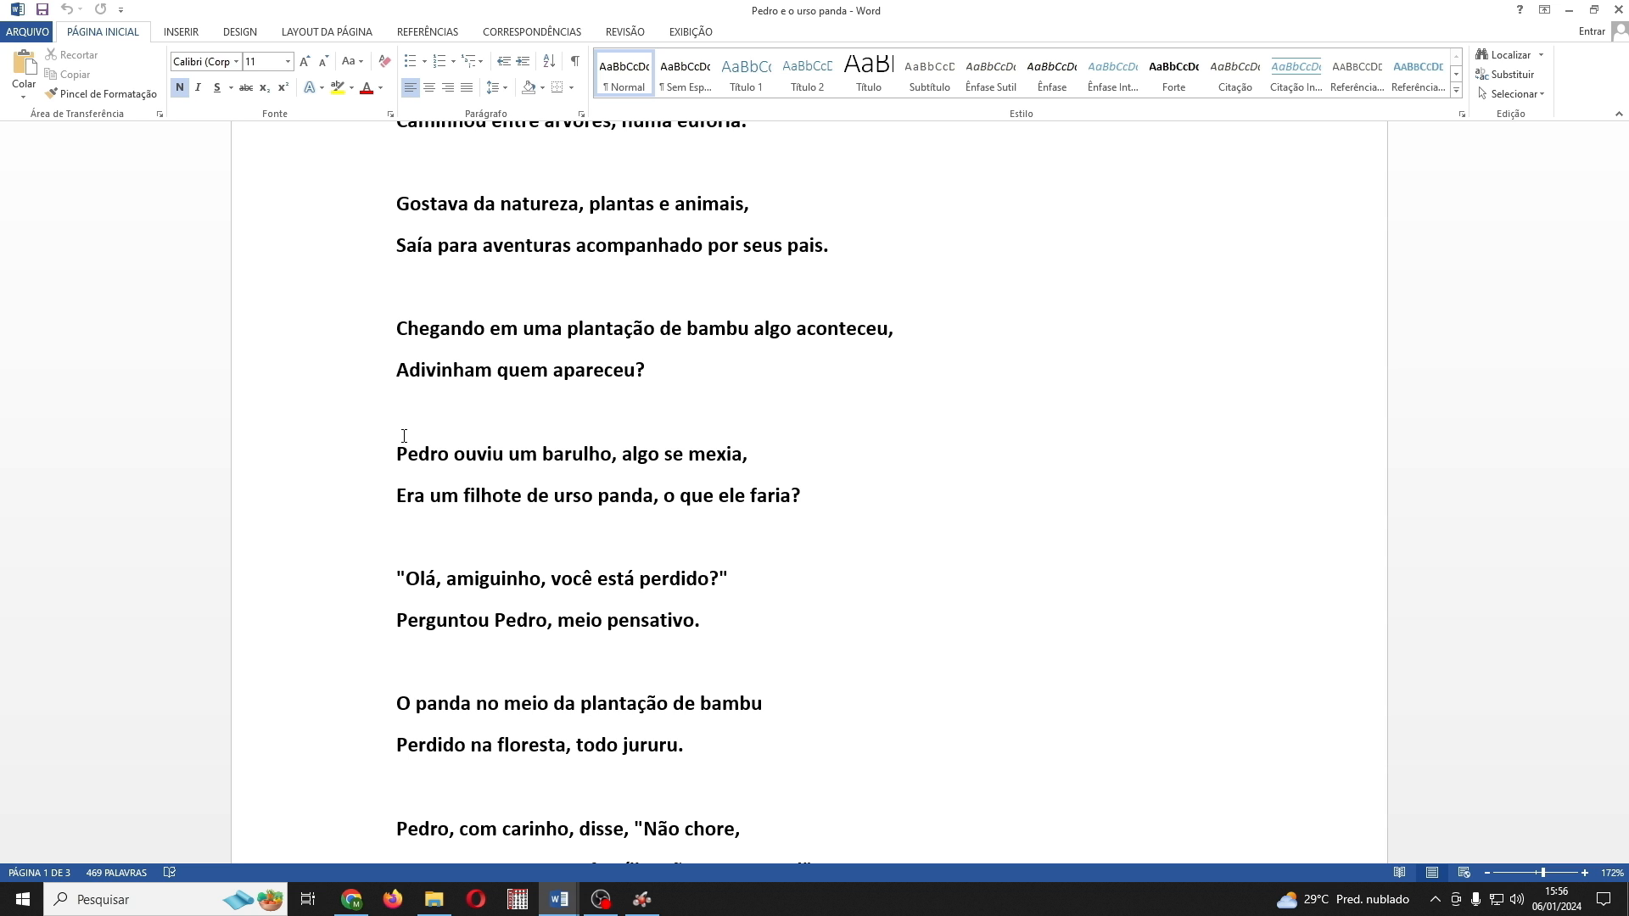
click(351, 900)
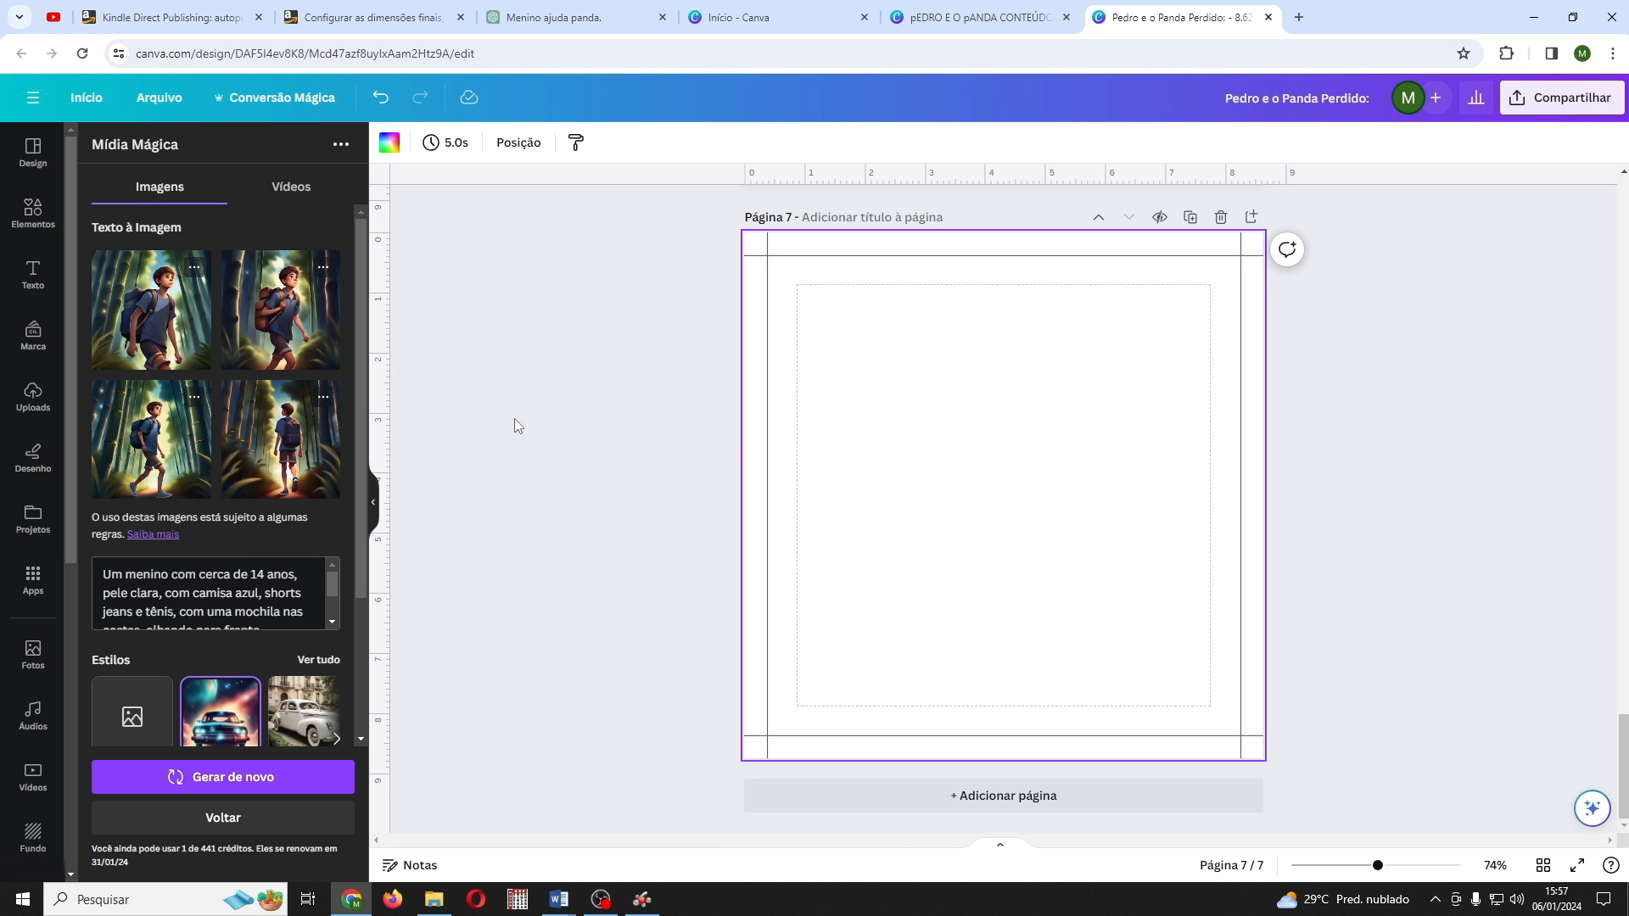
Step: Review the page 4 illustration, switch to the Pedro e o urso Panda Imagens design and go to its page 5
scroll(913, 432, up, 10)
scroll(913, 433, up, 20)
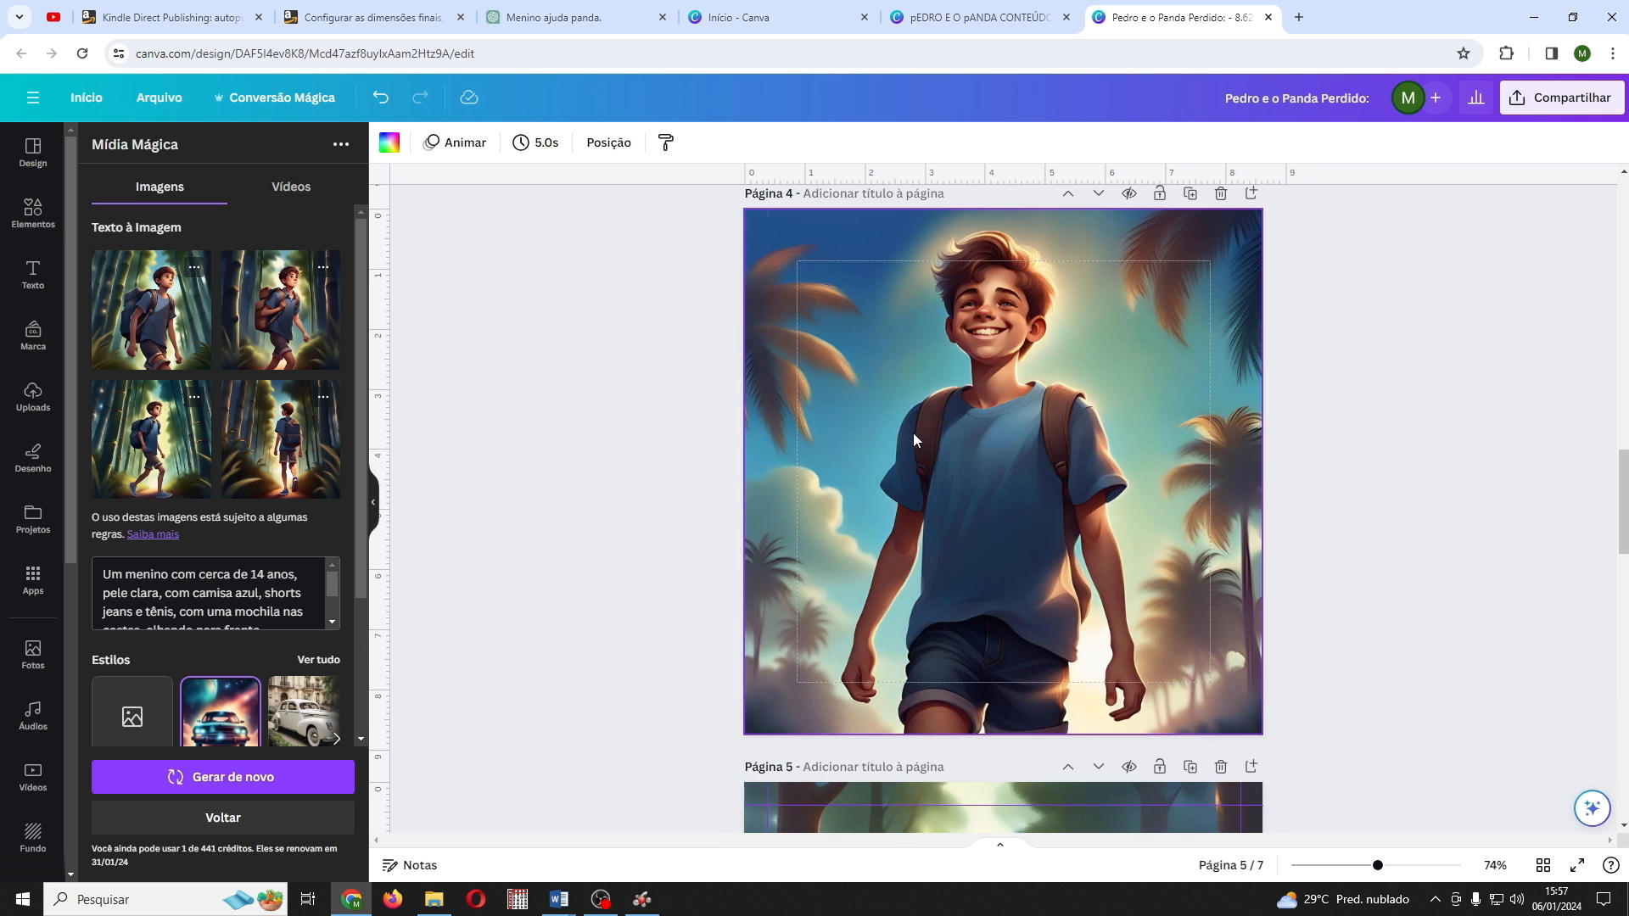
scroll(913, 433, down, 9)
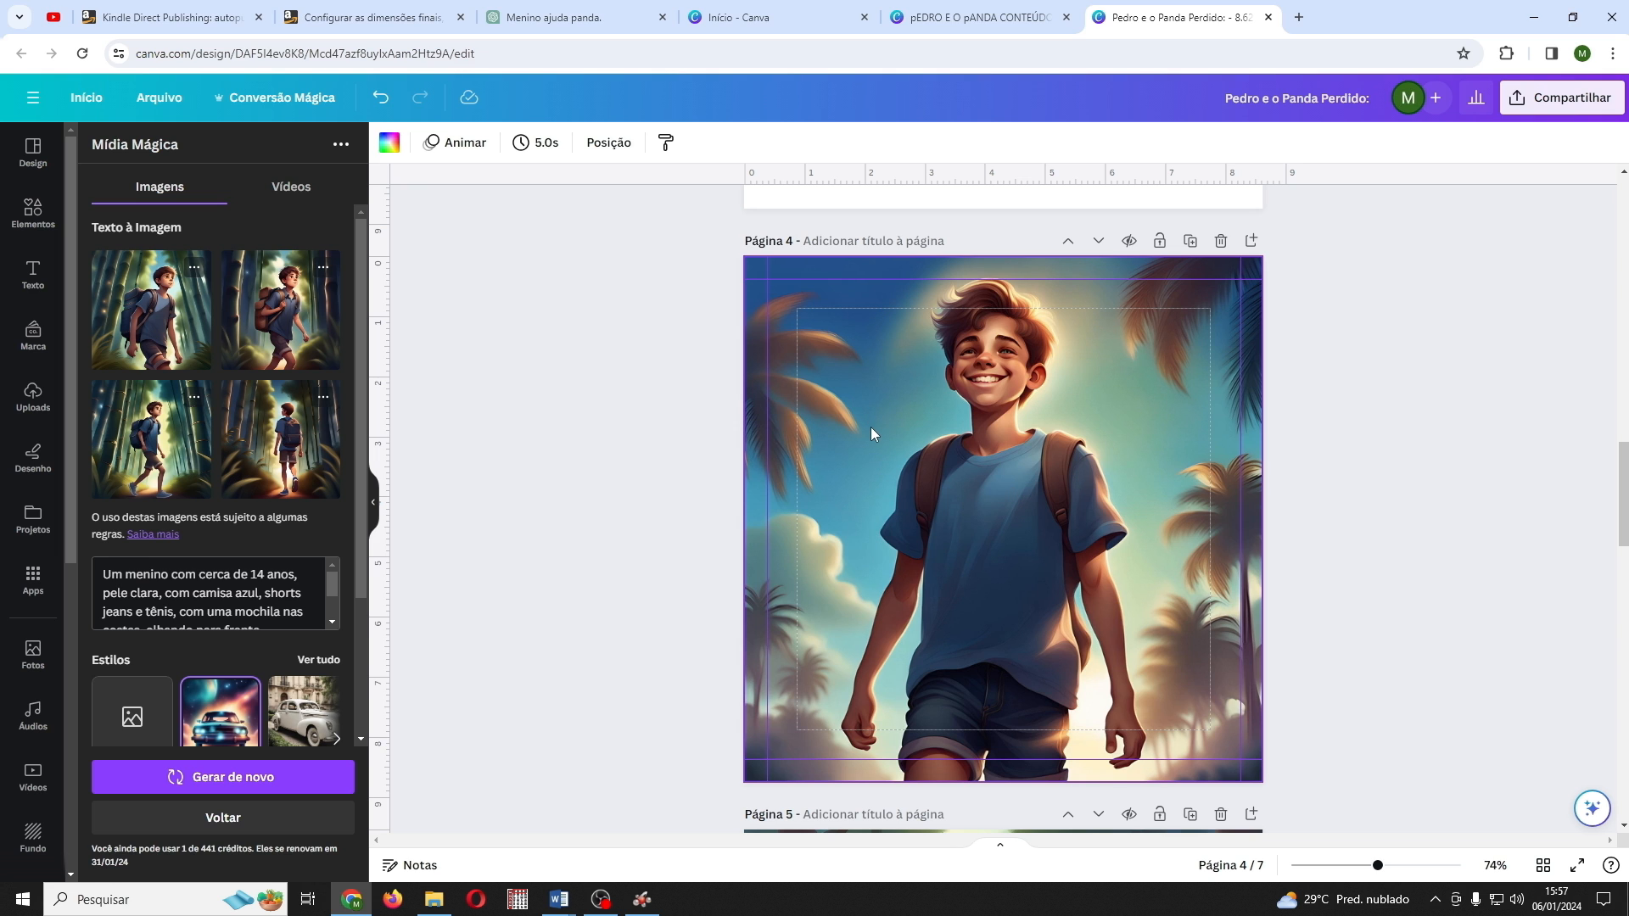
key(ctrl+shift+Tab)
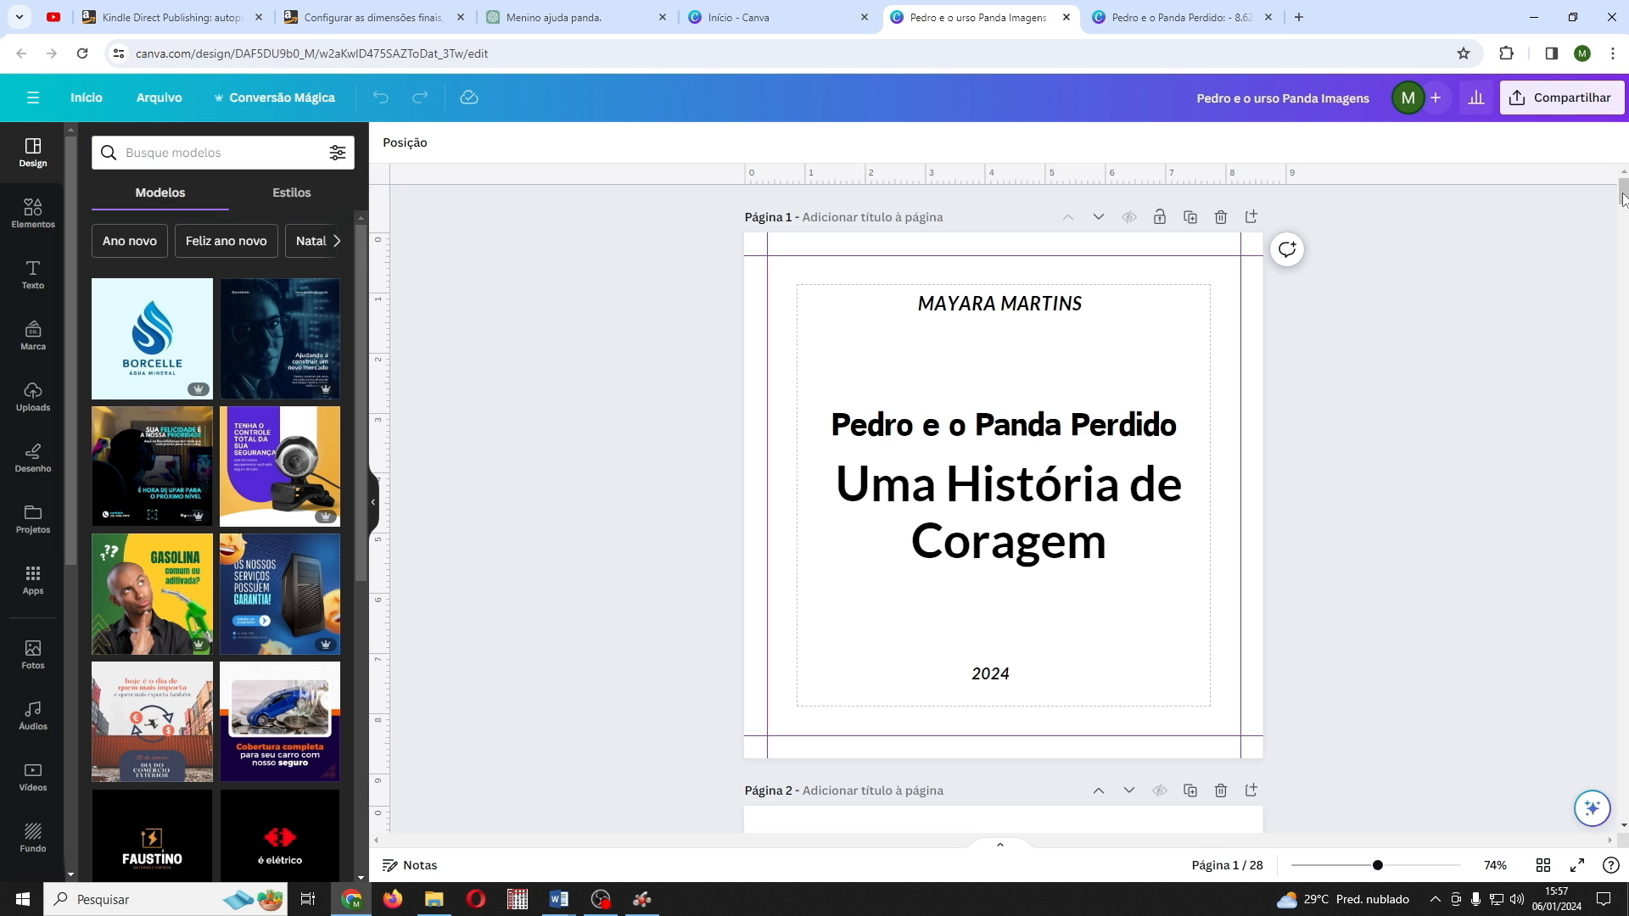
drag(1622, 199, 1613, 287)
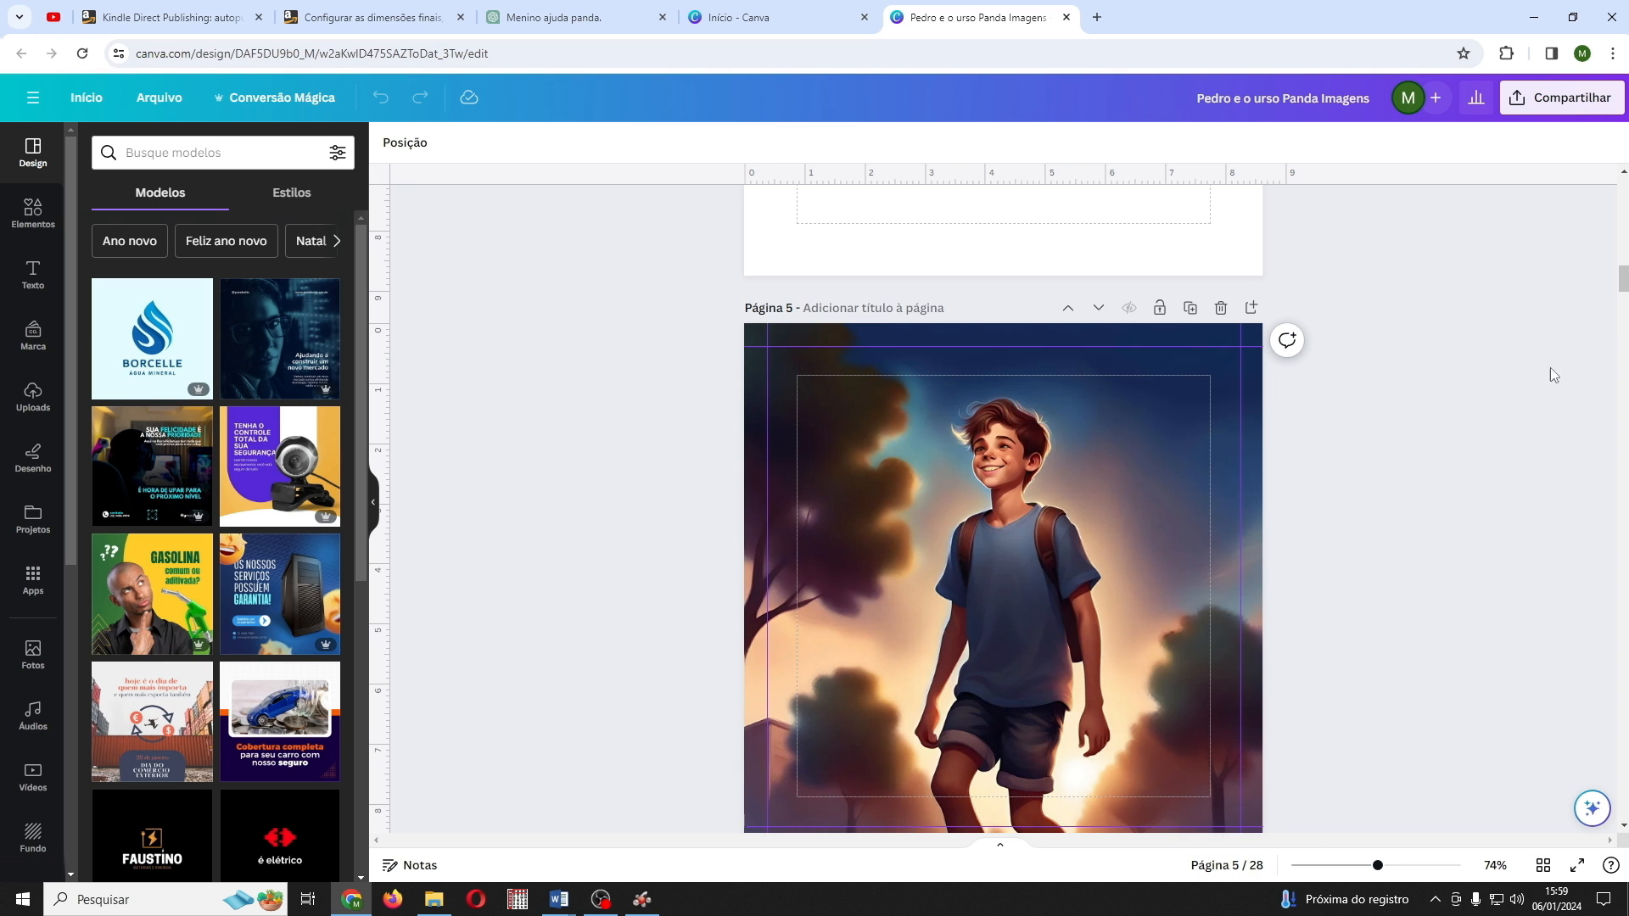
drag(1622, 283, 1622, 289)
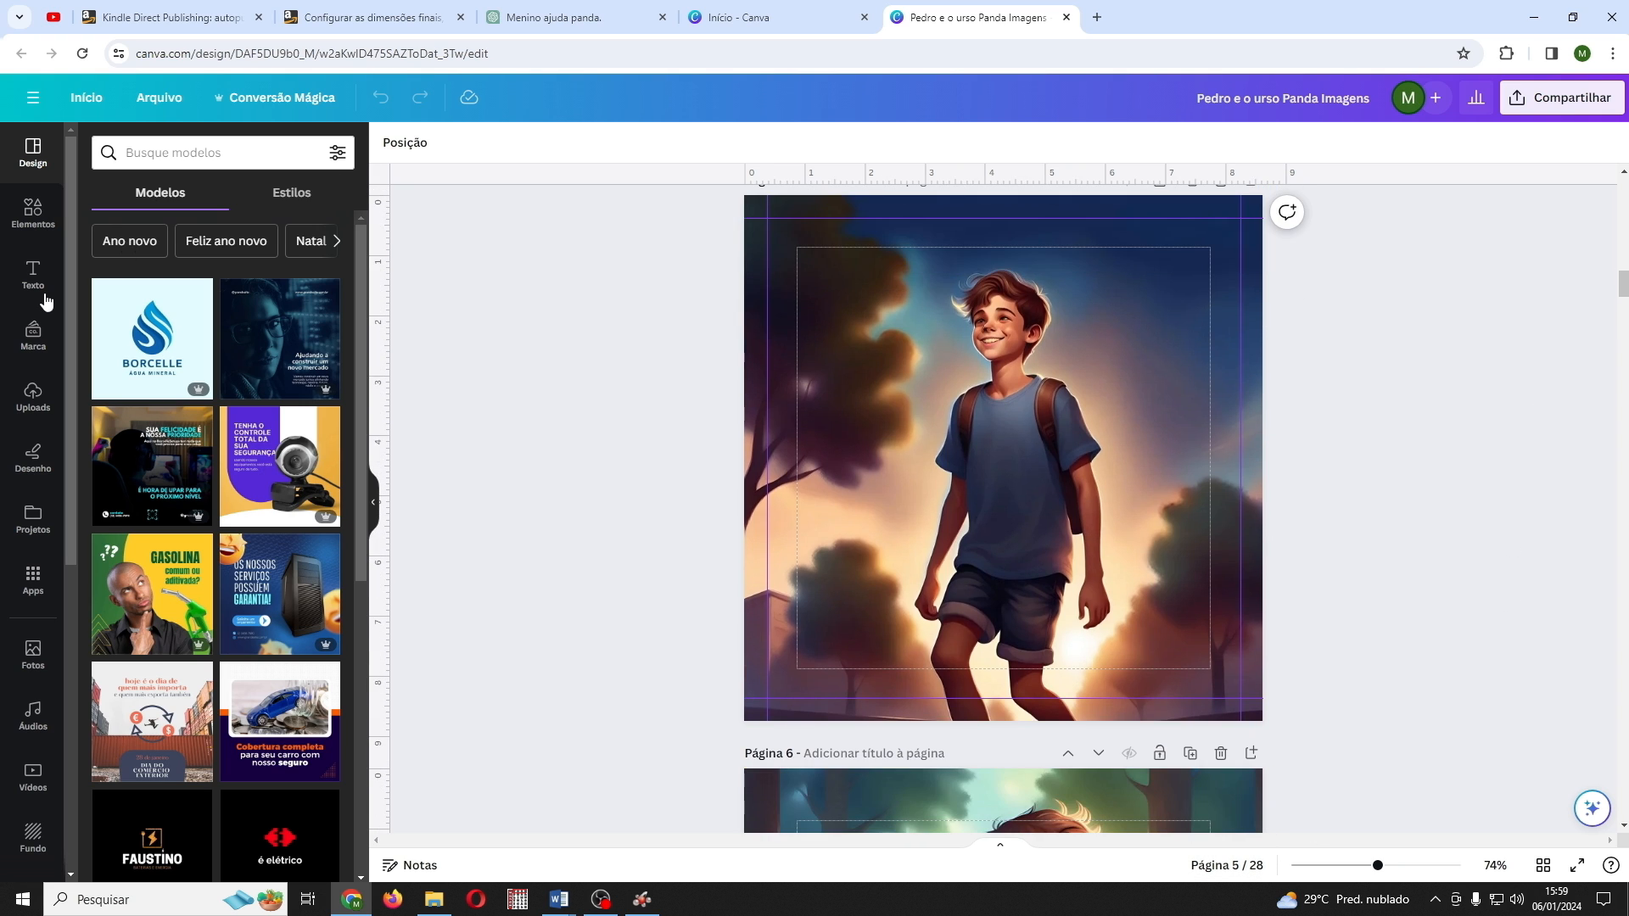
Step: Add a heading on page 5 with the copied verse "Num dia ensolarado, um menino chamado Pedro, Decidiu passear na floresta, sem medo." and reduce it to size 20,8
click(32, 279)
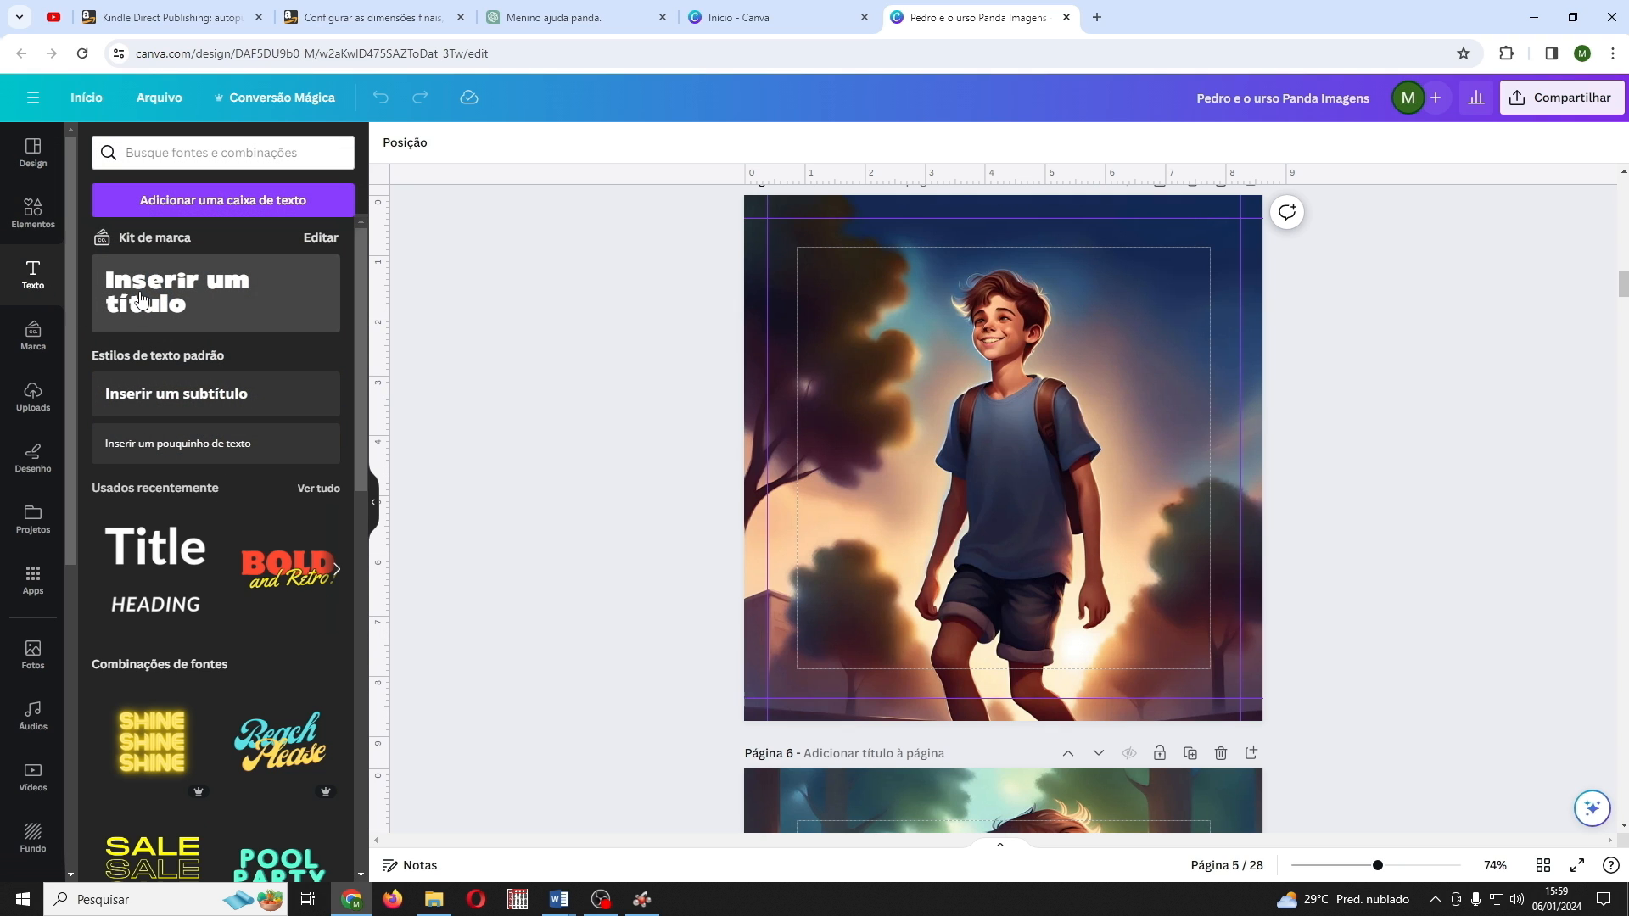
click(141, 298)
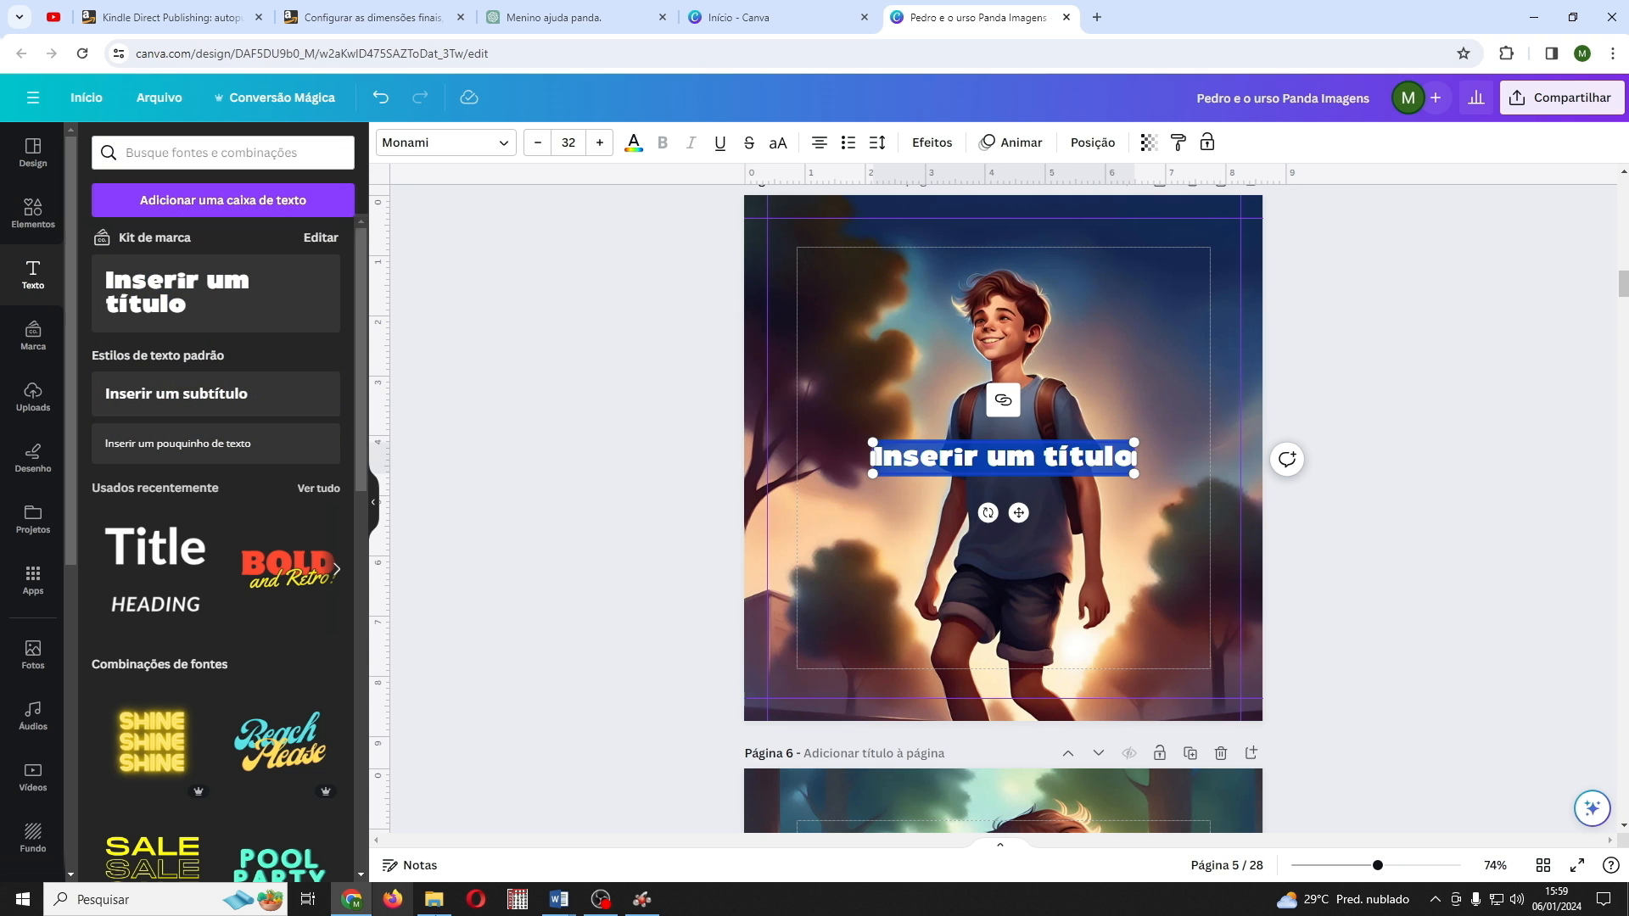
mouse_move(547, 909)
click(466, 827)
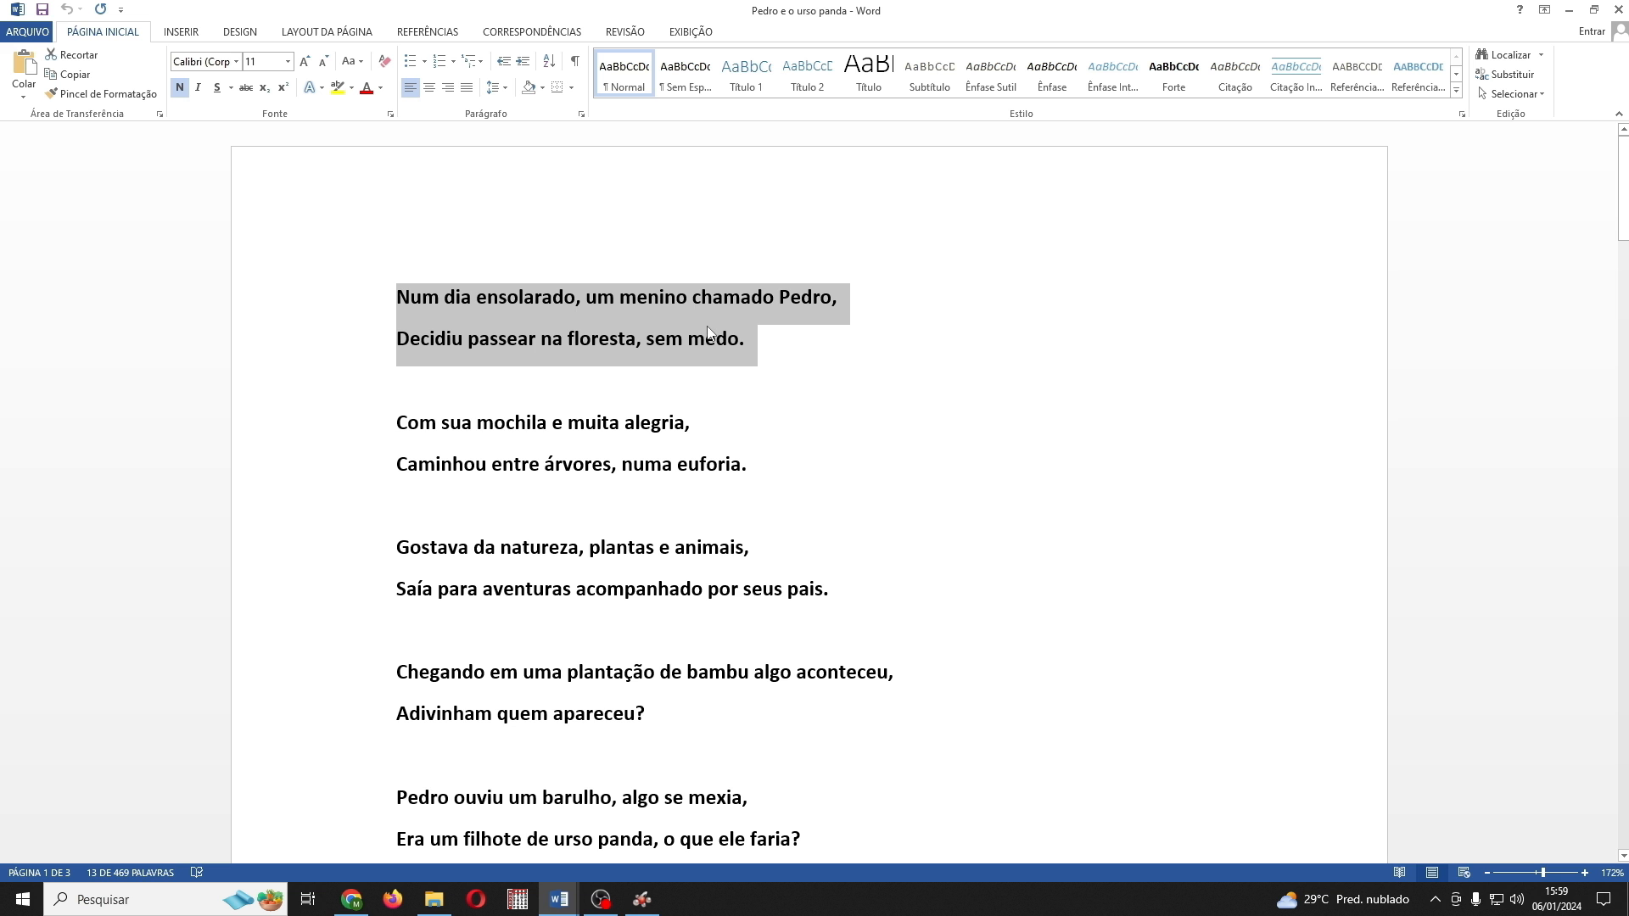
right_click(709, 333)
click(750, 357)
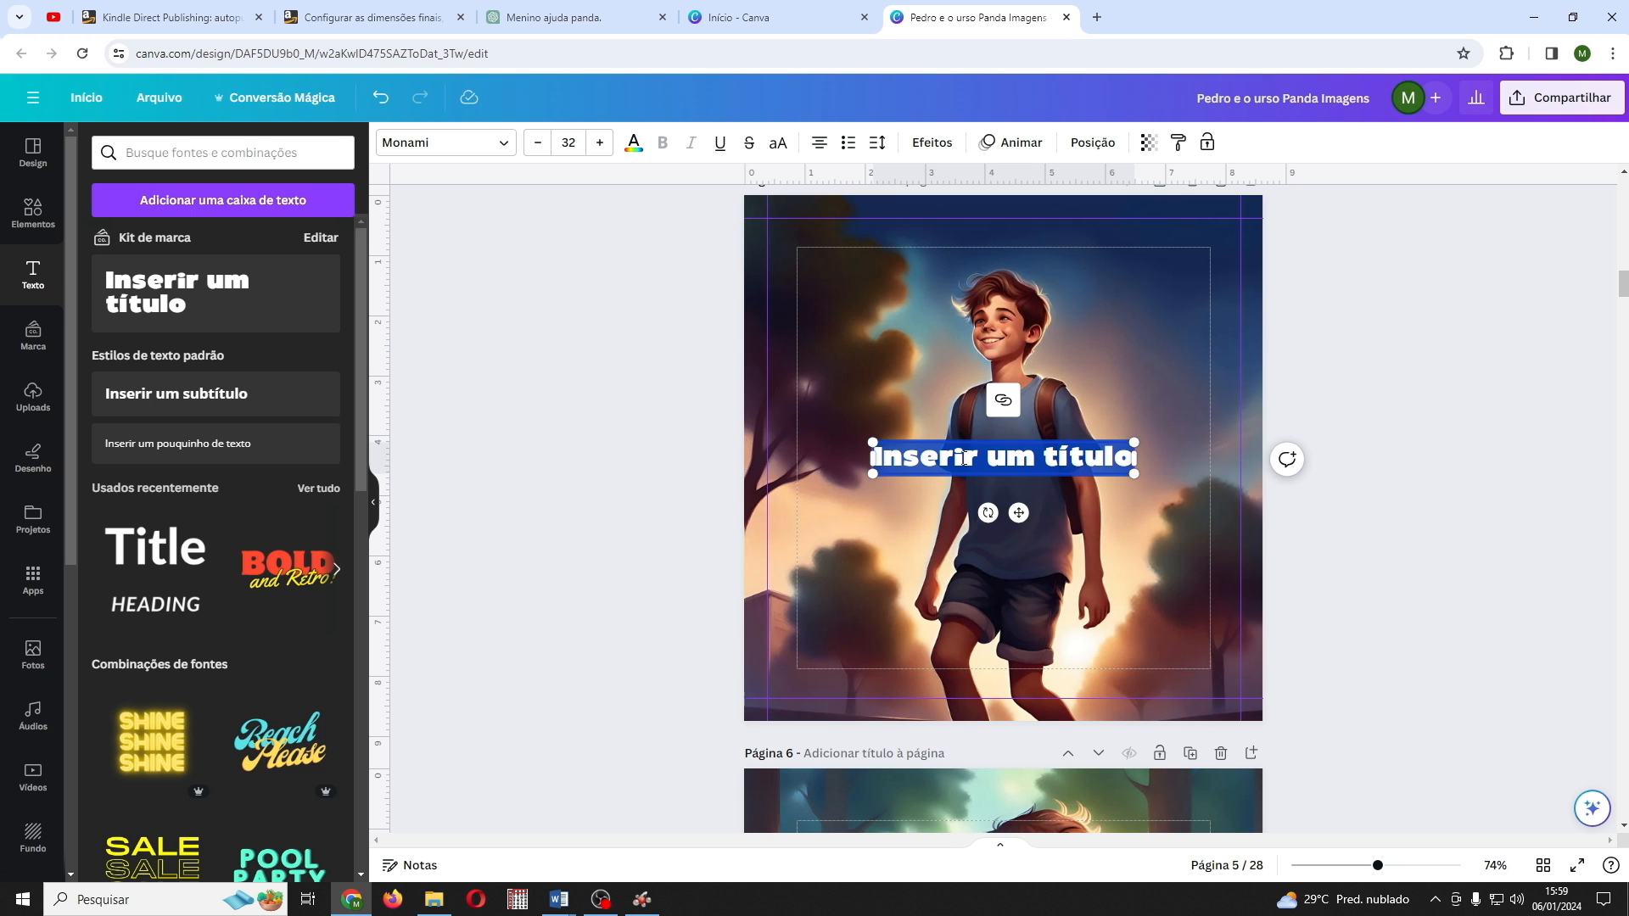
text(Num dia ensolarado, um menino chamado Pedro, Decidiu passear na floresta, sem medo.)
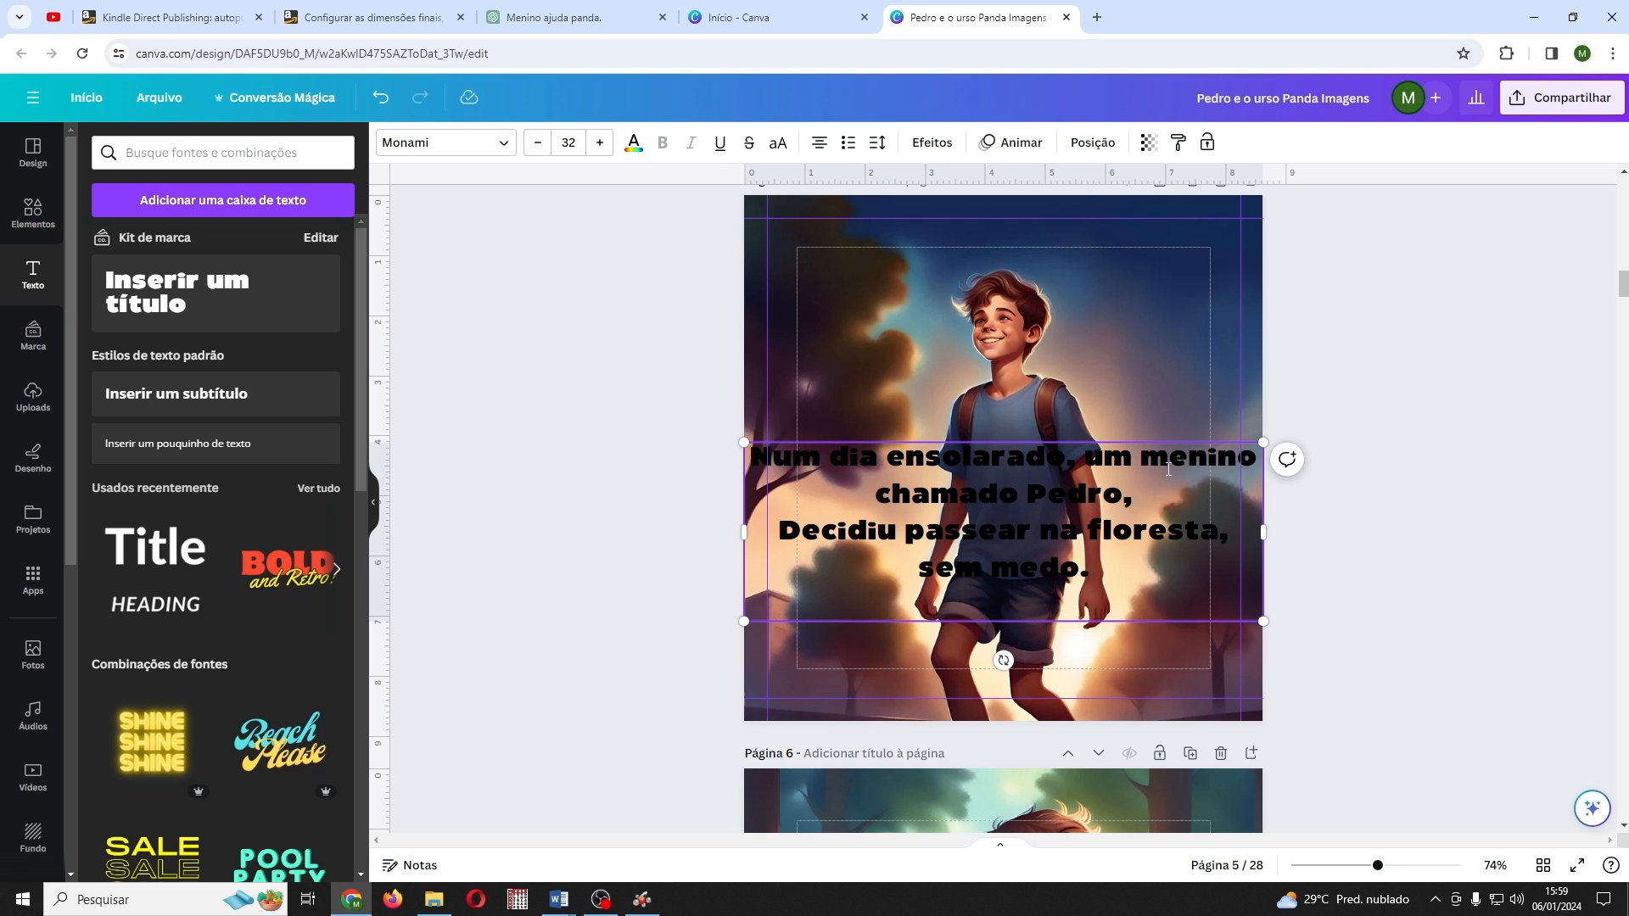
drag(1263, 442, 1087, 508)
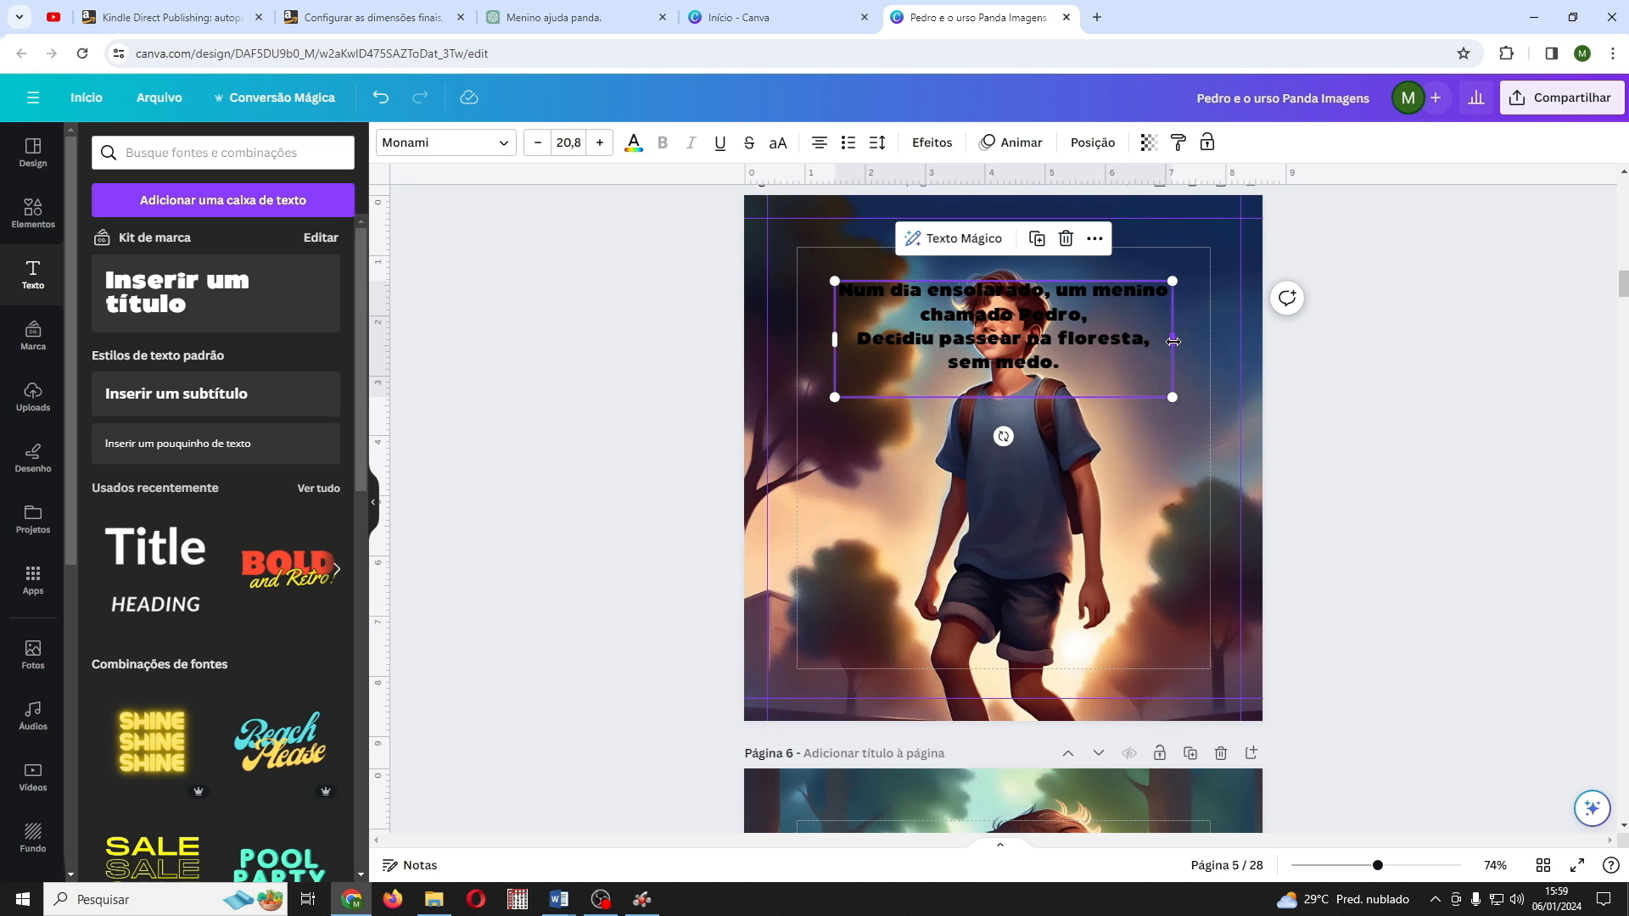
Step: Widen the page 5 verse box, scale its text down to size 16 within the upper margins and left-align it
drag(1174, 341, 1359, 344)
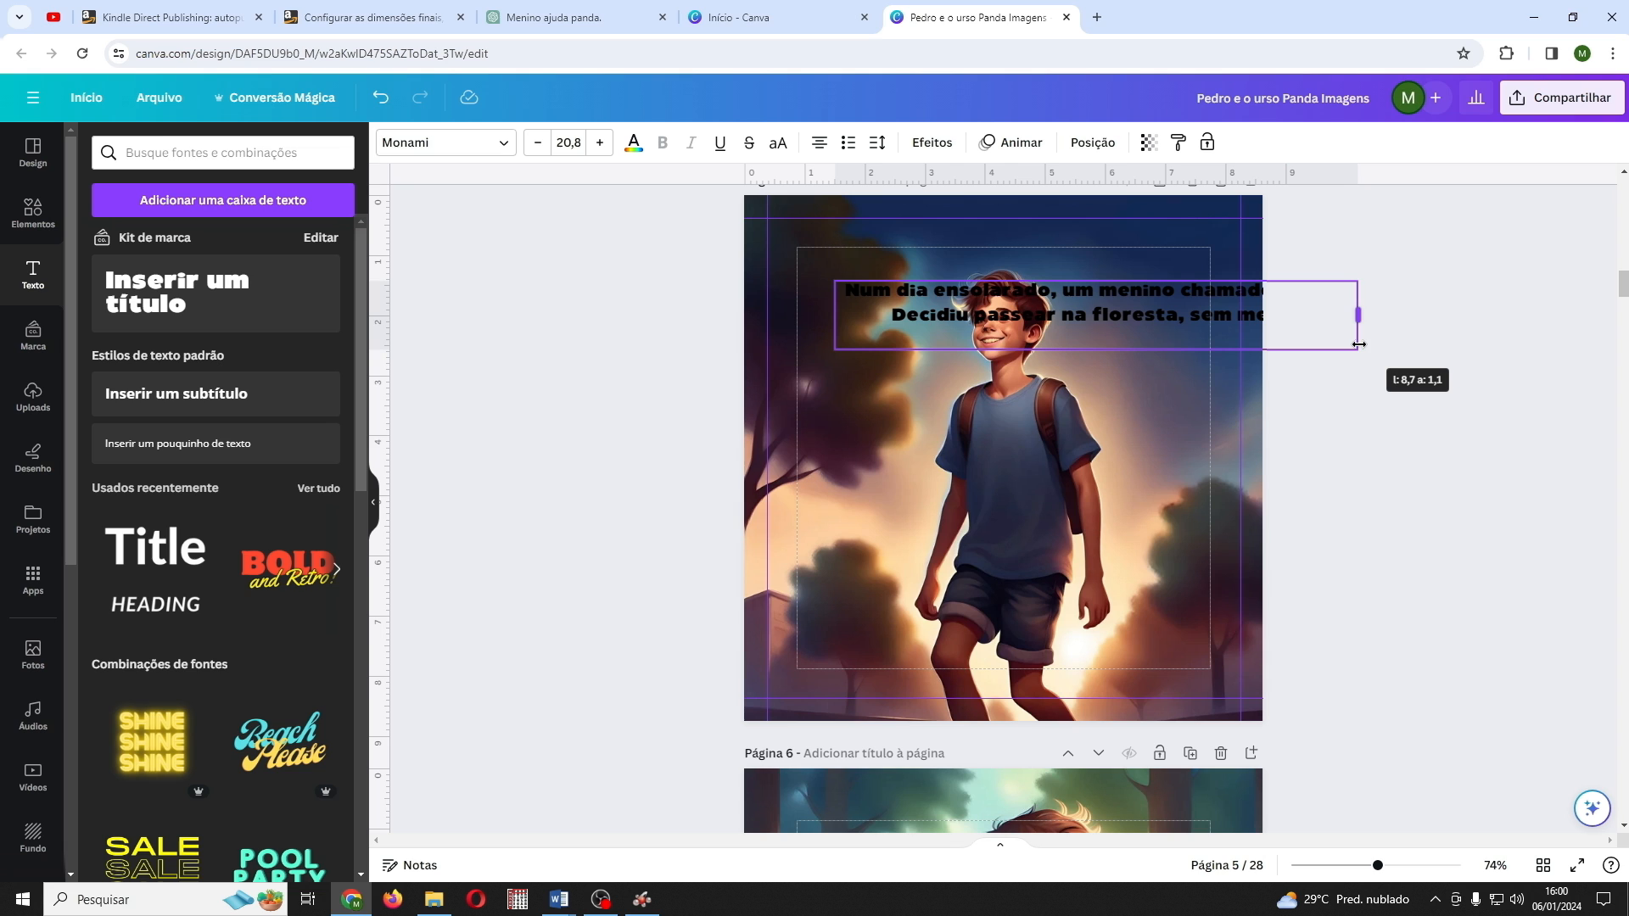
drag(1358, 281, 1295, 301)
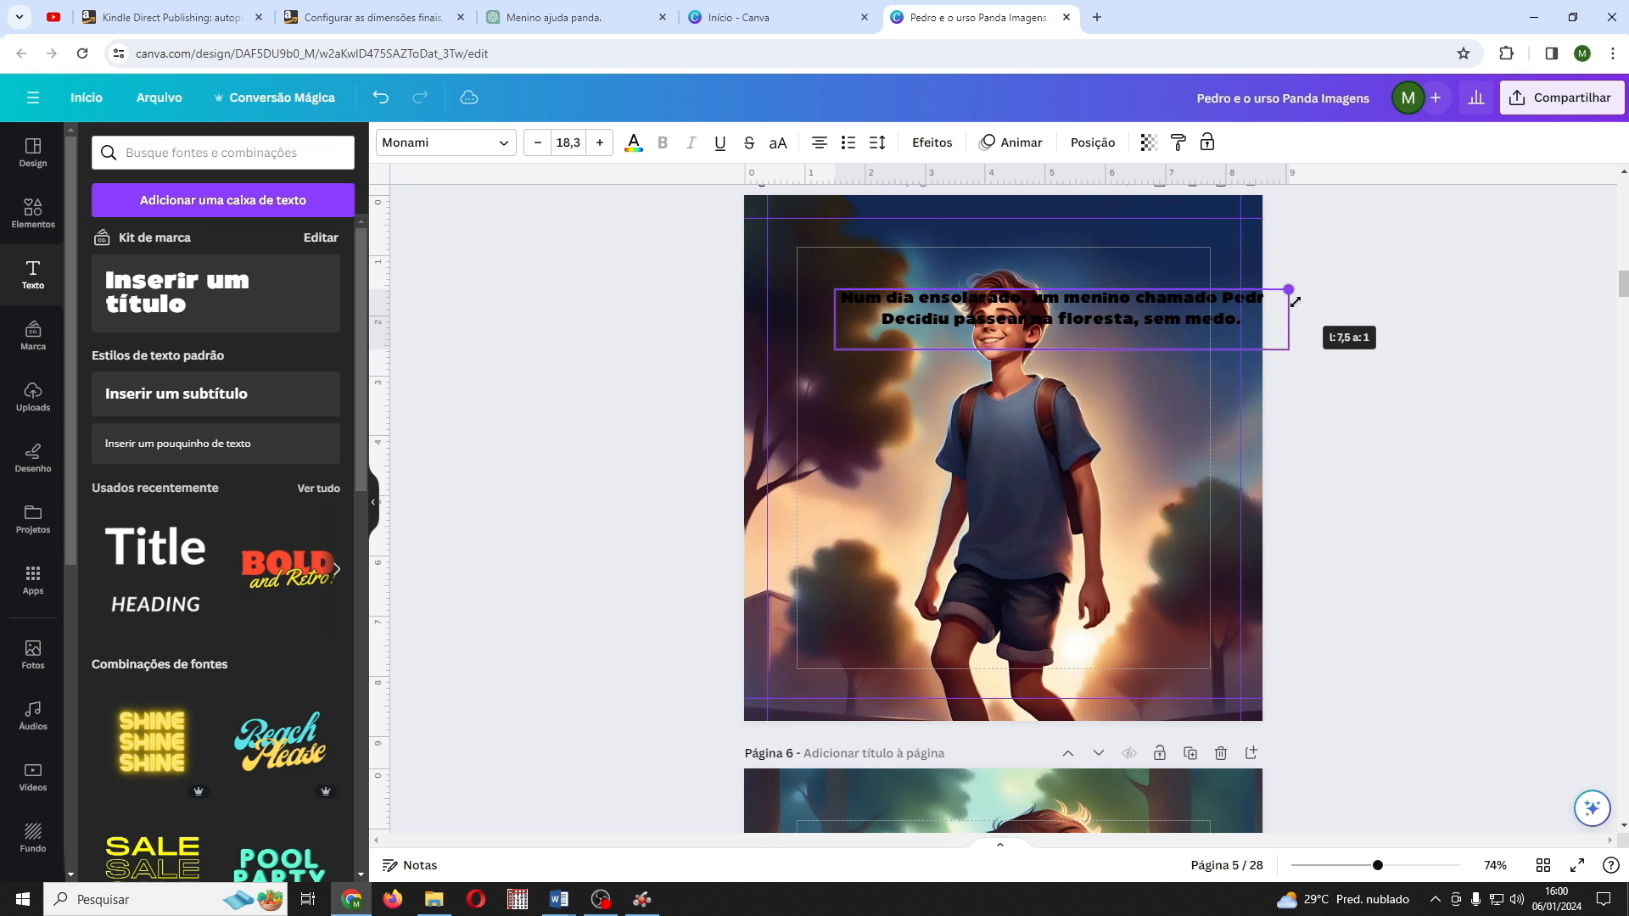
drag(1142, 324, 1109, 313)
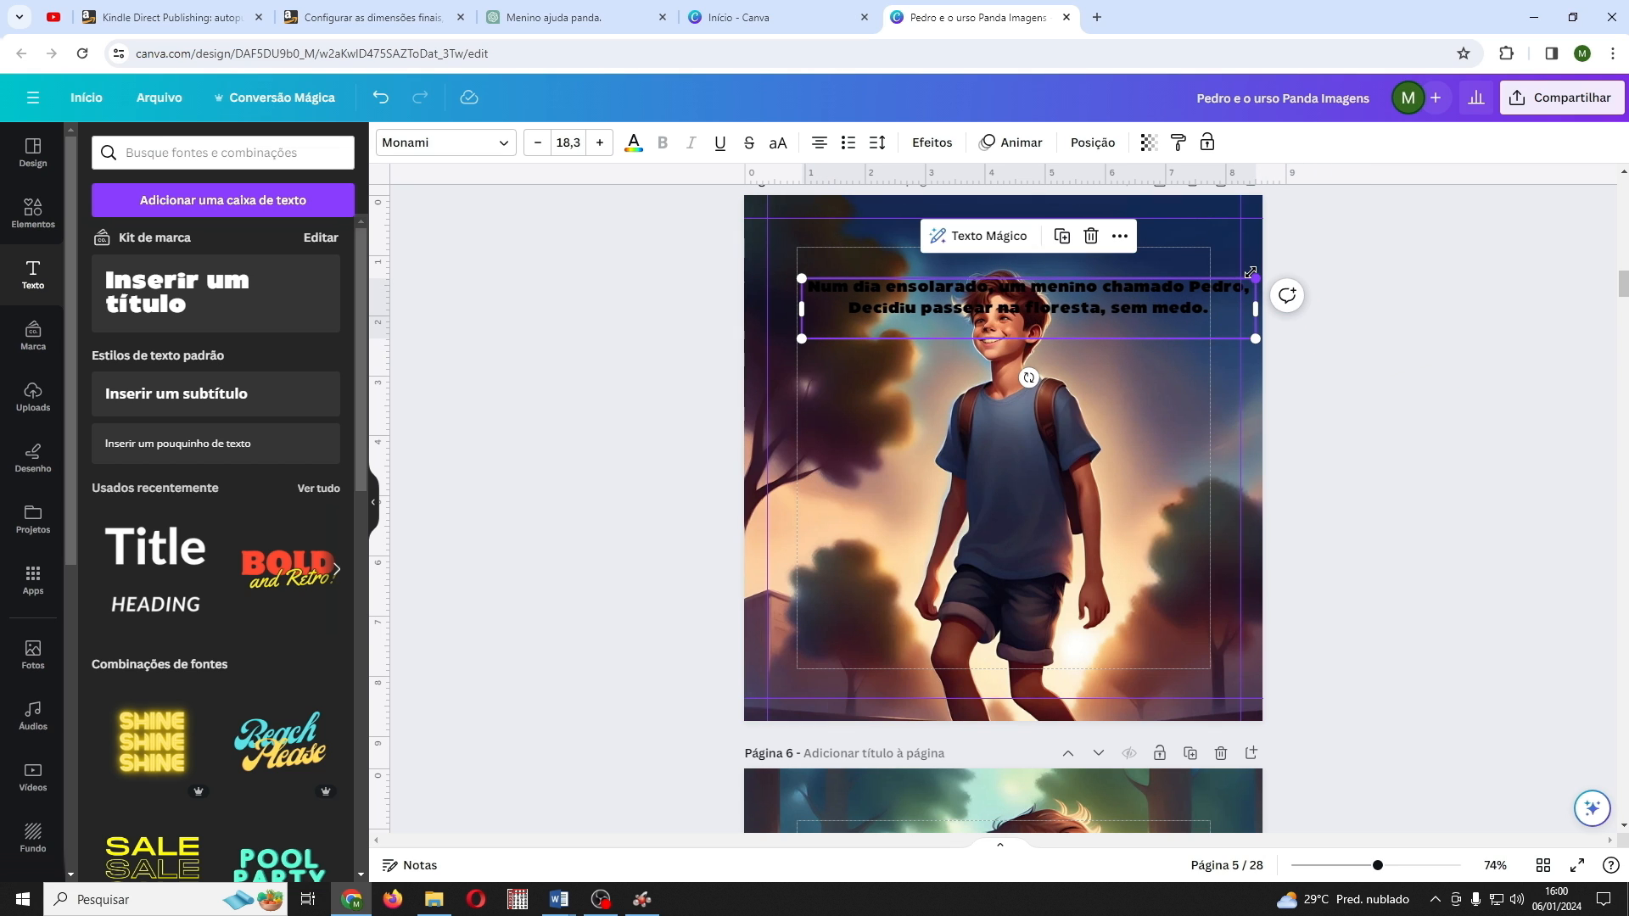
drag(1251, 273, 1203, 261)
click(1148, 466)
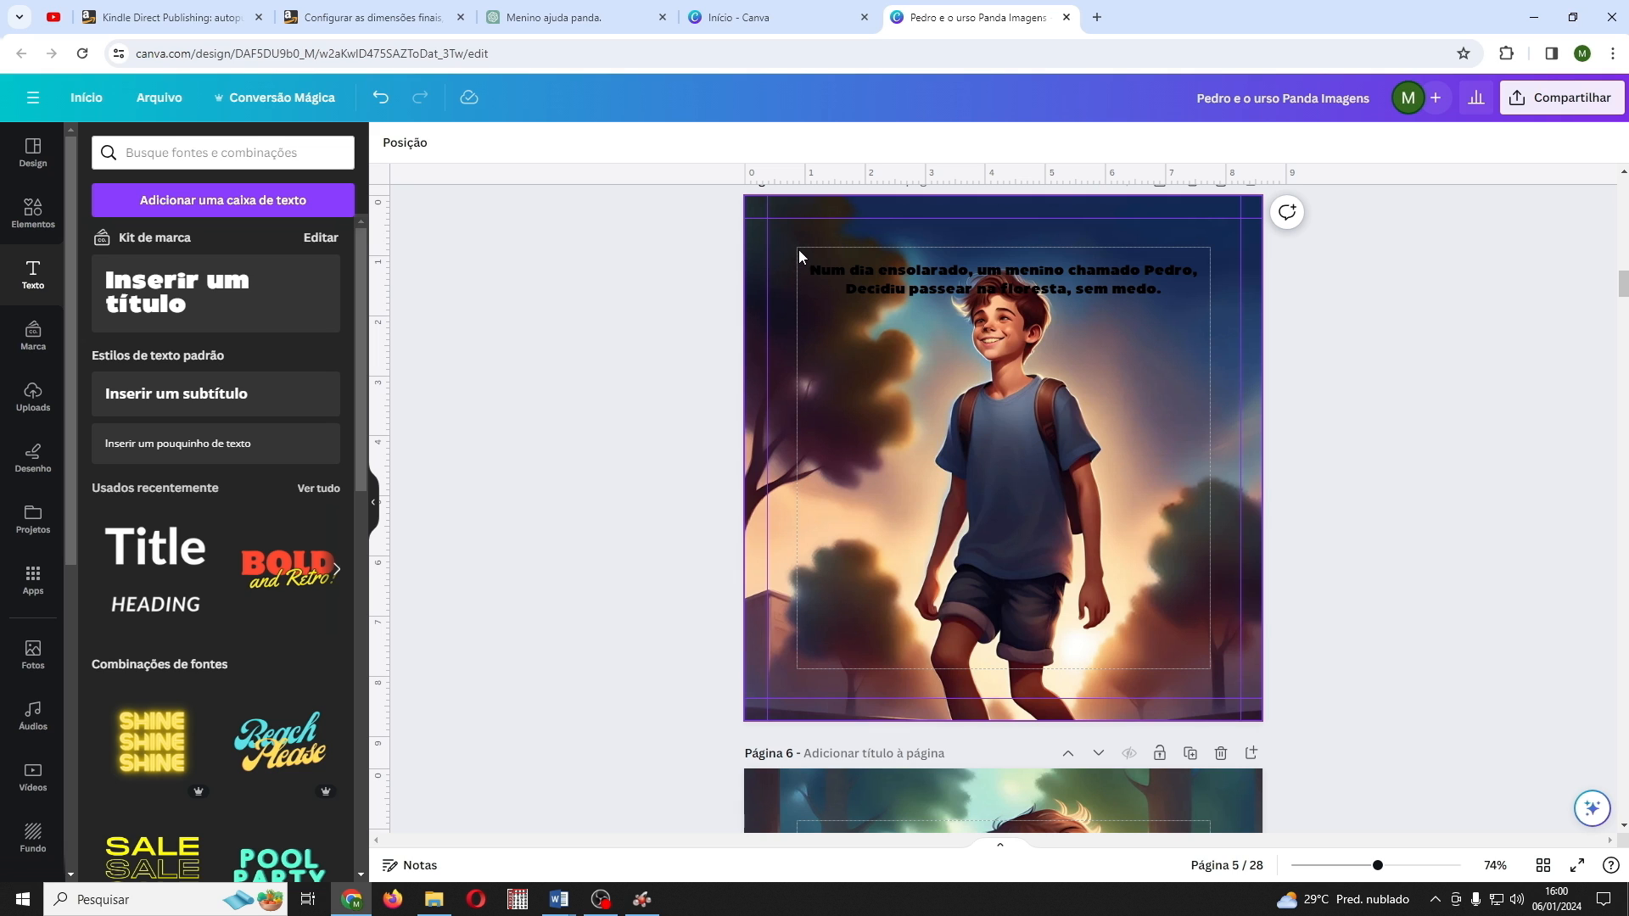
mouse_move(1122, 294)
mouse_down()
mouse_move(1216, 253)
mouse_move(1153, 251)
mouse_move(1109, 283)
mouse_move(1126, 298)
mouse_up()
click(1302, 354)
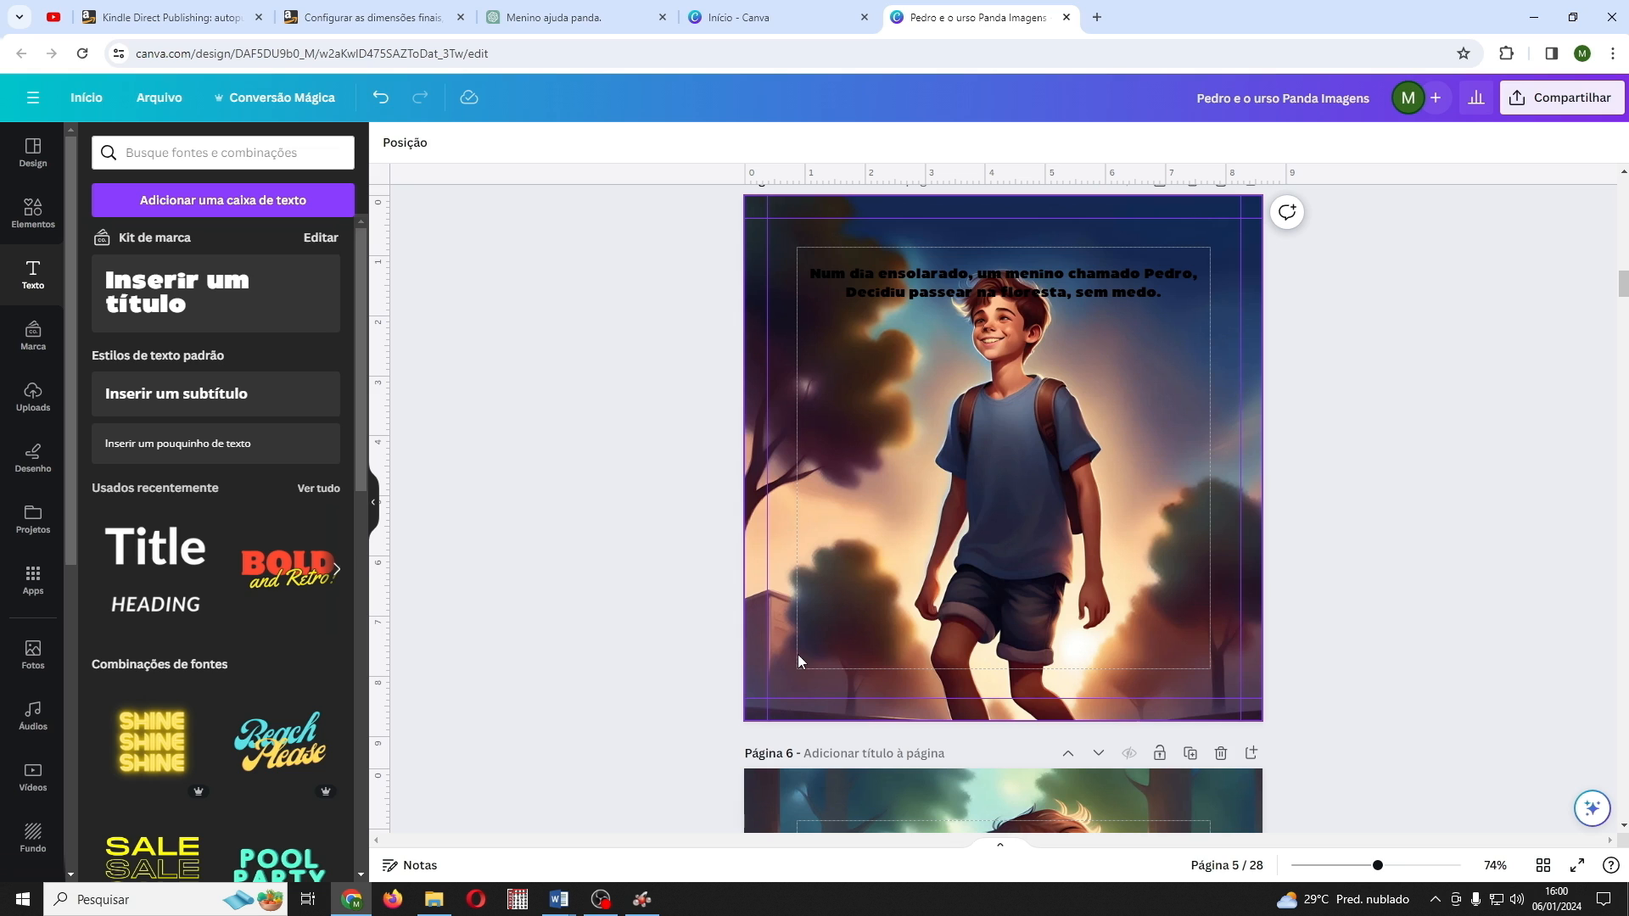
click(1084, 282)
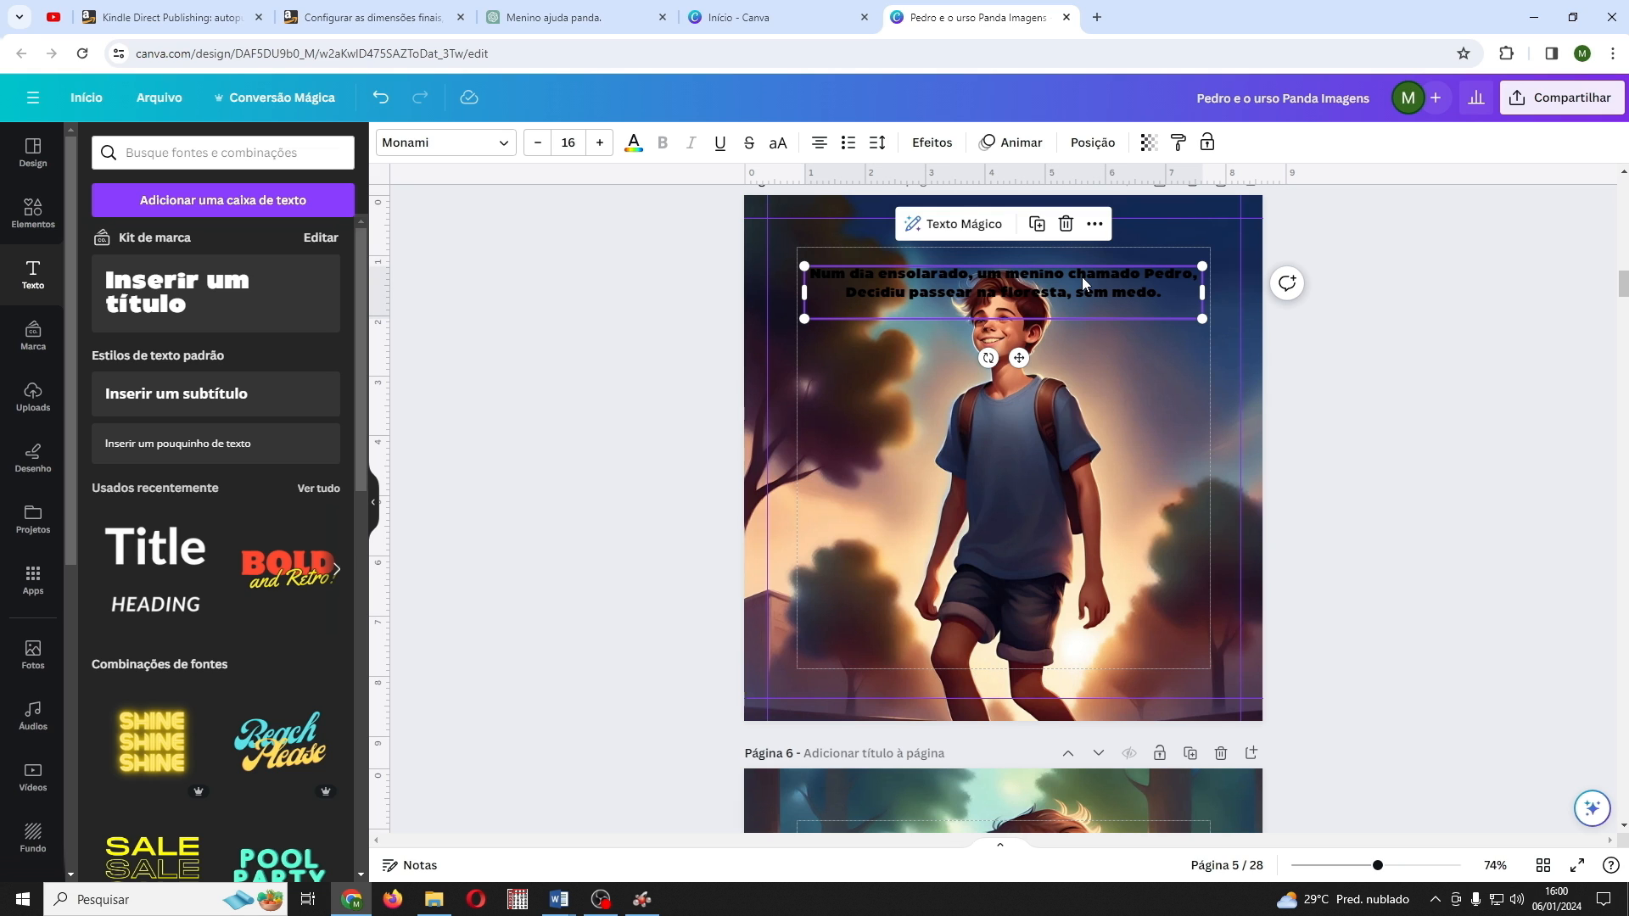
click(819, 144)
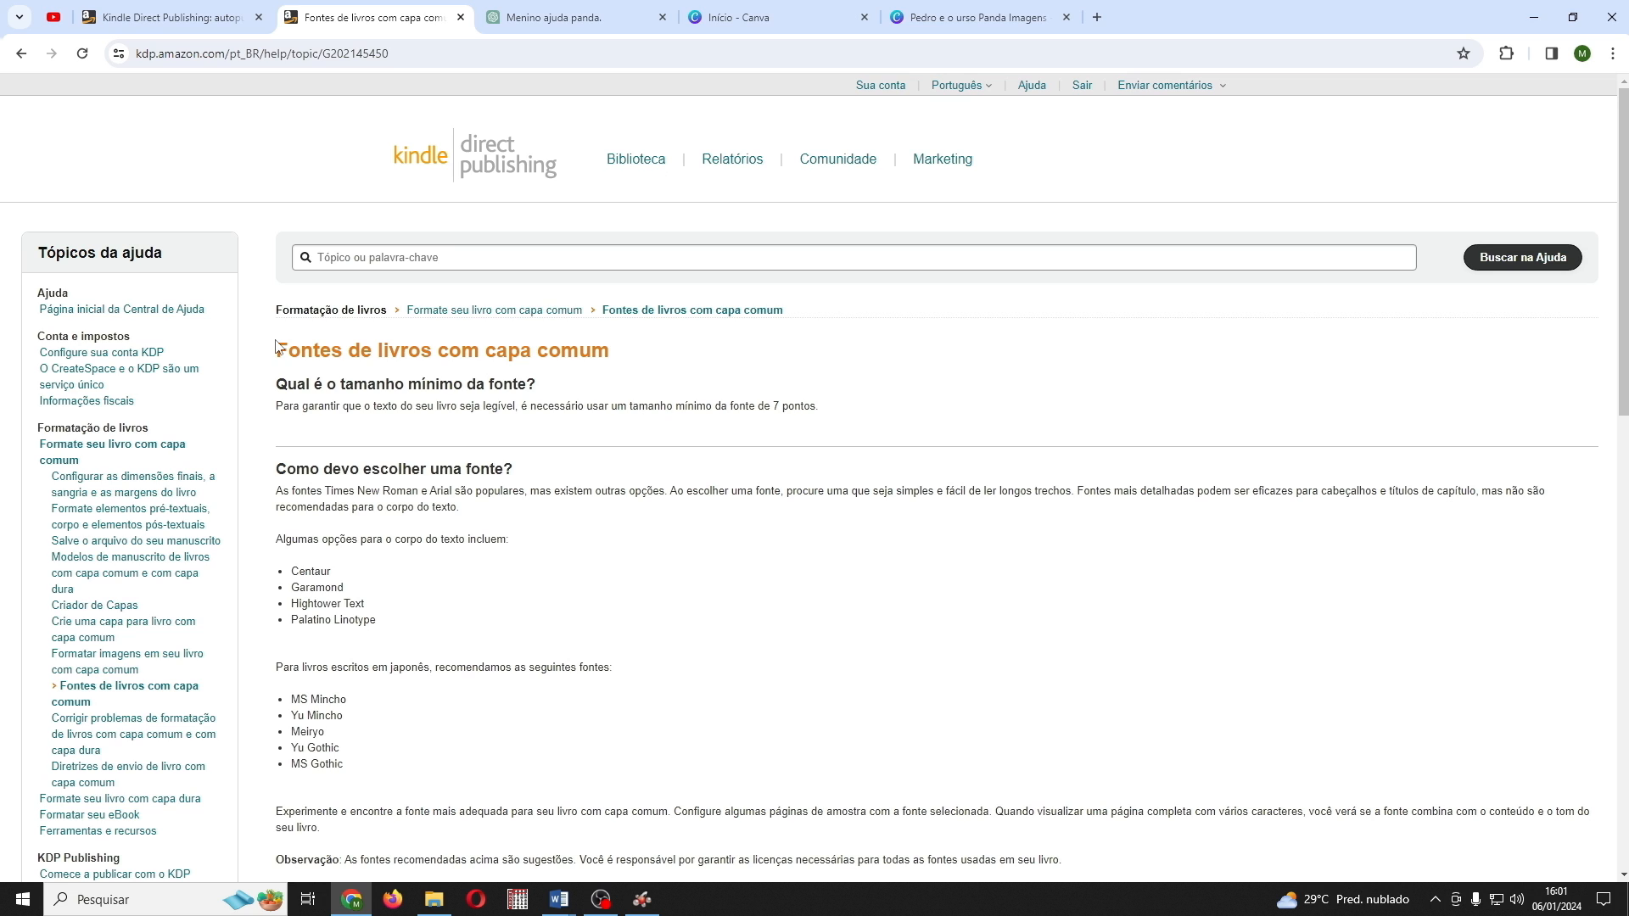
Step: Examine the KDP help page on paperback fonts for the minimum size, recommended body fonts and rules for internet fonts
drag(735, 405, 827, 408)
click(323, 492)
scroll(411, 668, down, 5)
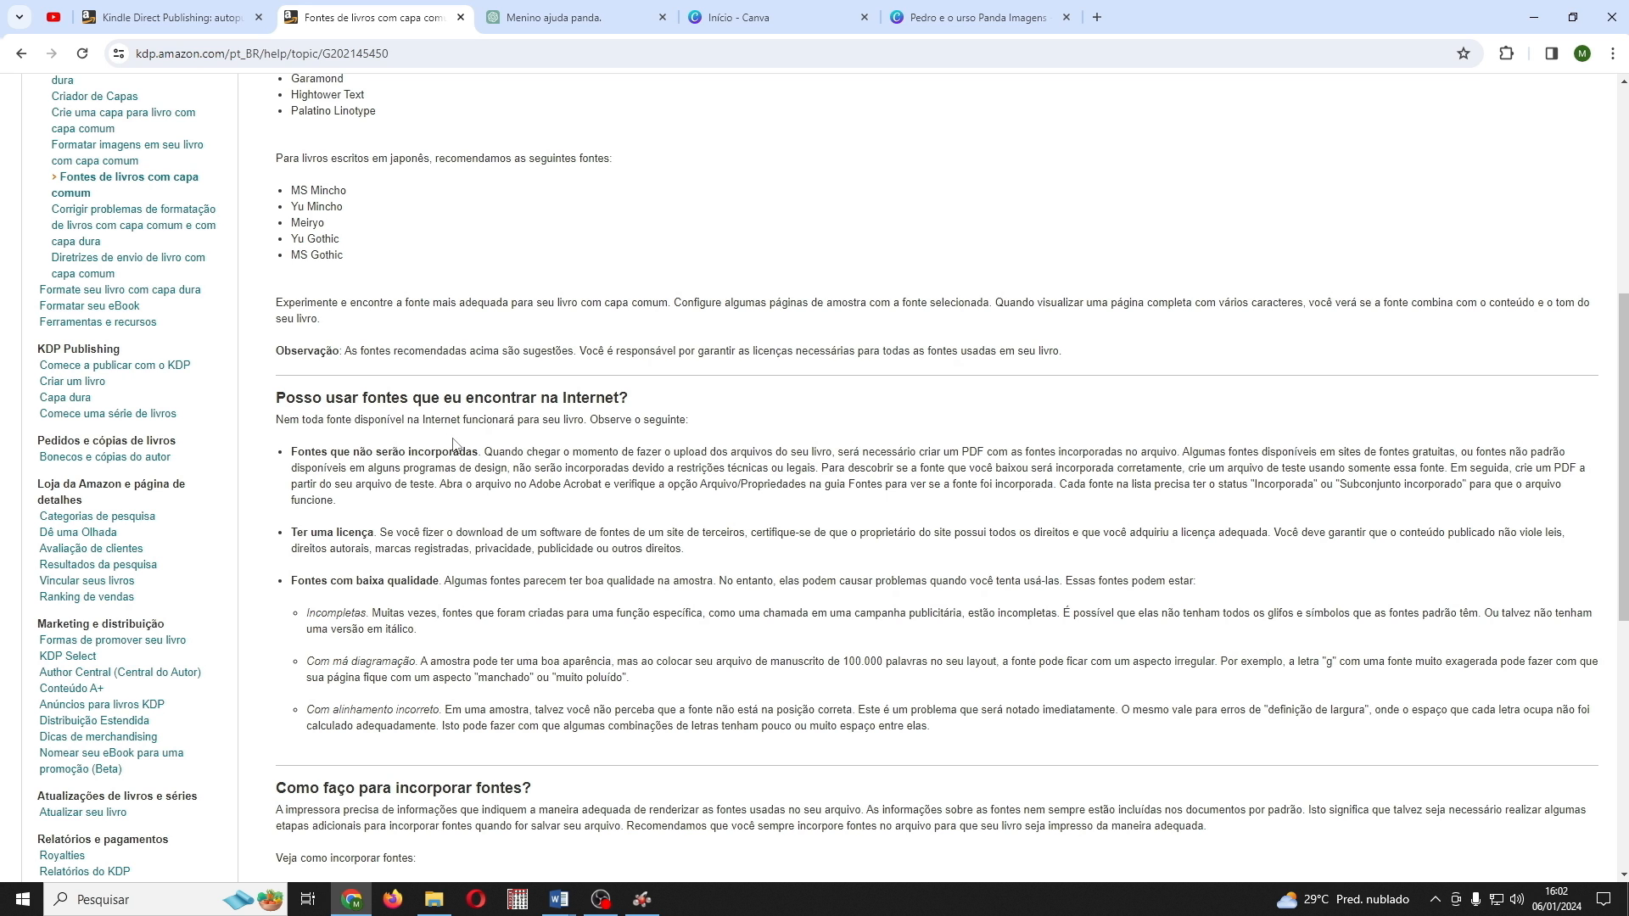
scroll(454, 446, down, 3)
scroll(454, 441, up, 4)
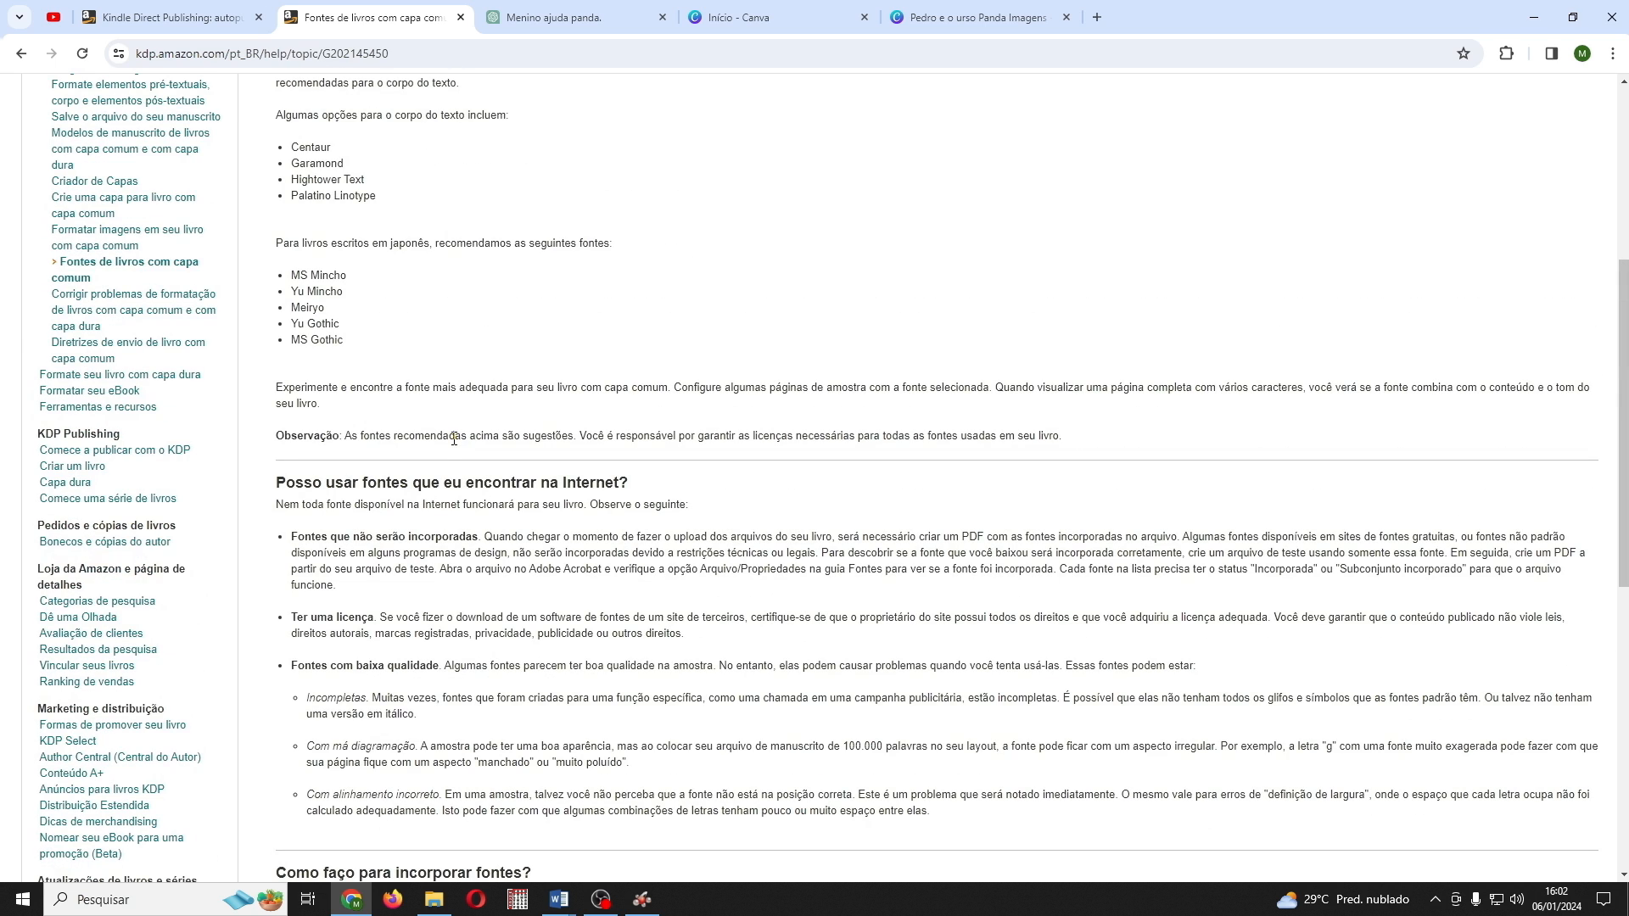
scroll(595, 608, up, 5)
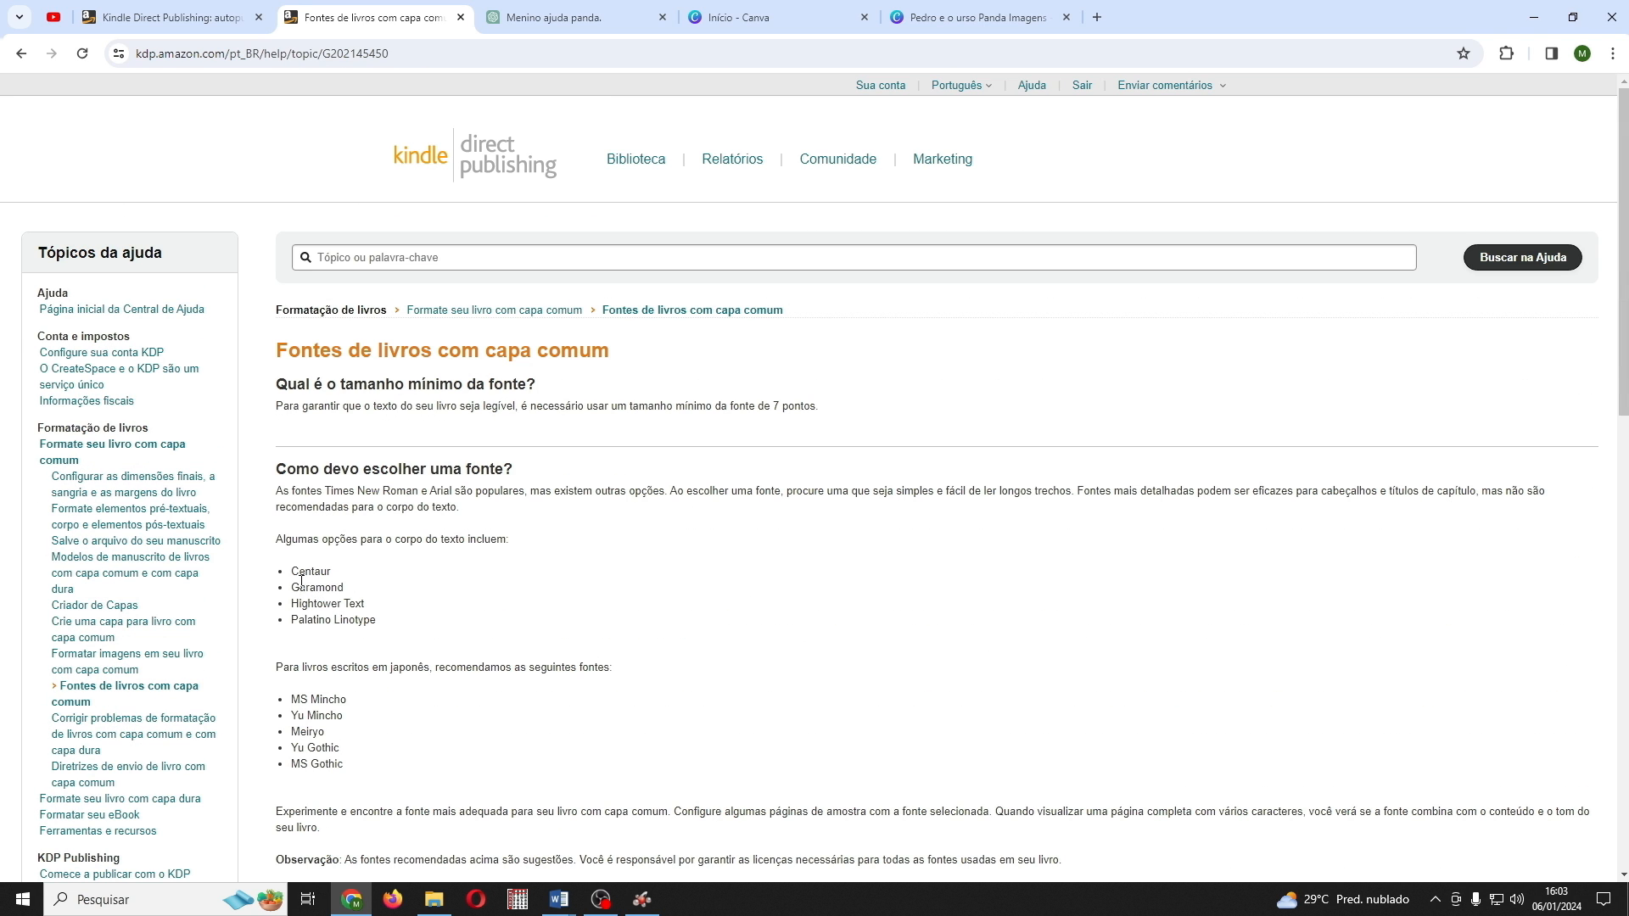
Step: Copy the font name Centaur from the KDP help page and apply Centaur Bold to the page 5 verse
drag(291, 571, 331, 571)
key(ctrl+c)
click(975, 17)
click(501, 143)
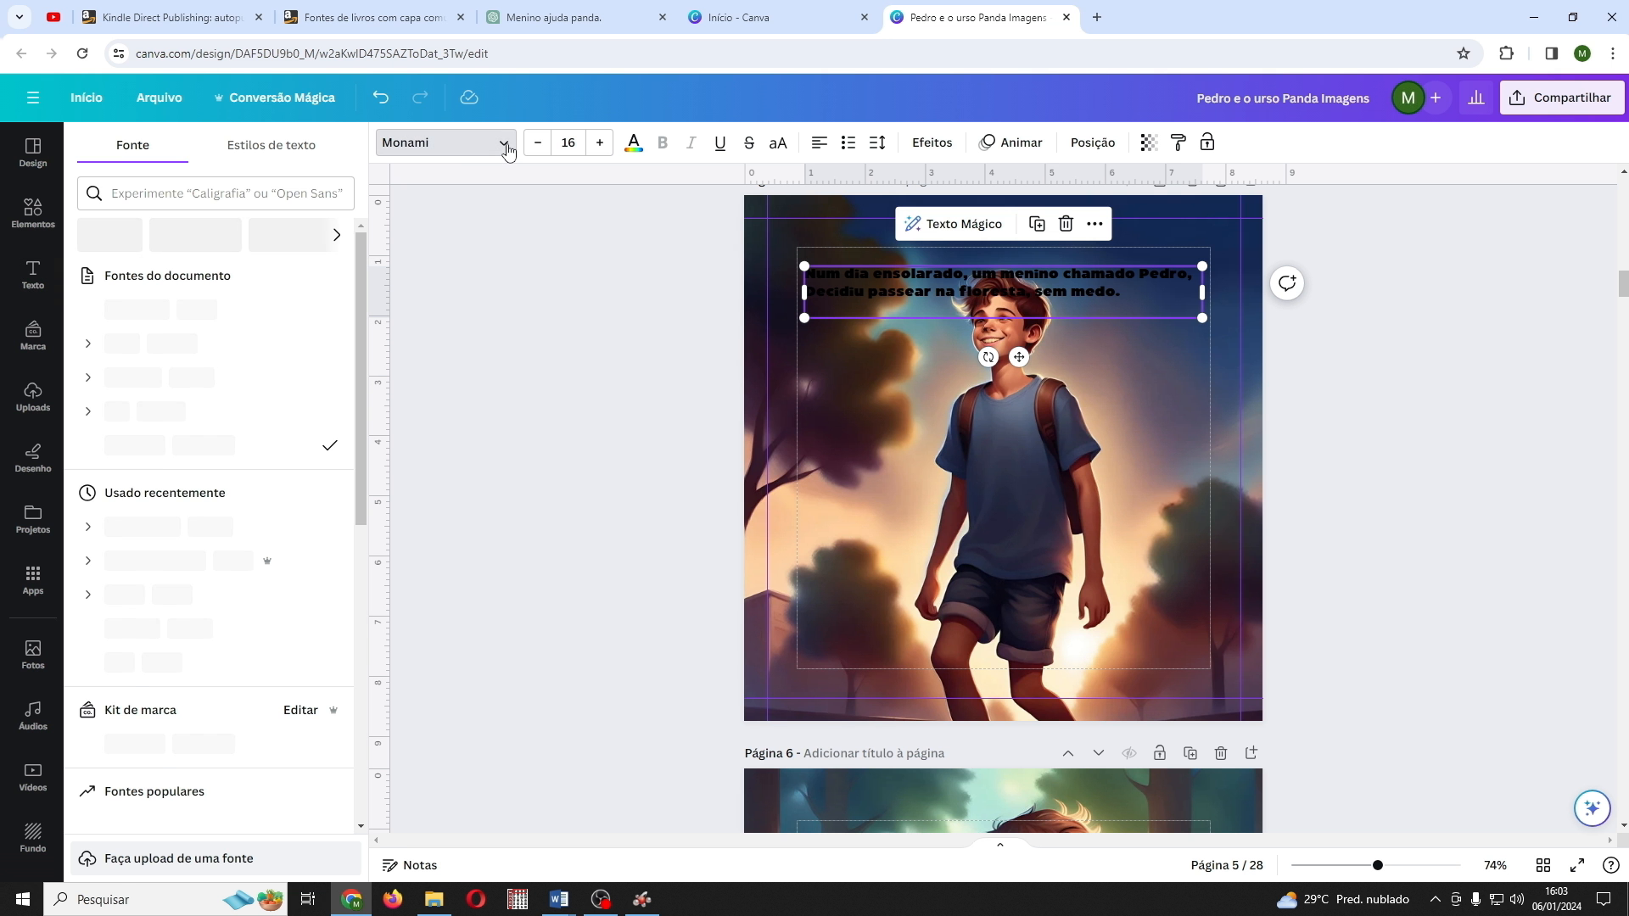
click(288, 205)
key(ctrl+v)
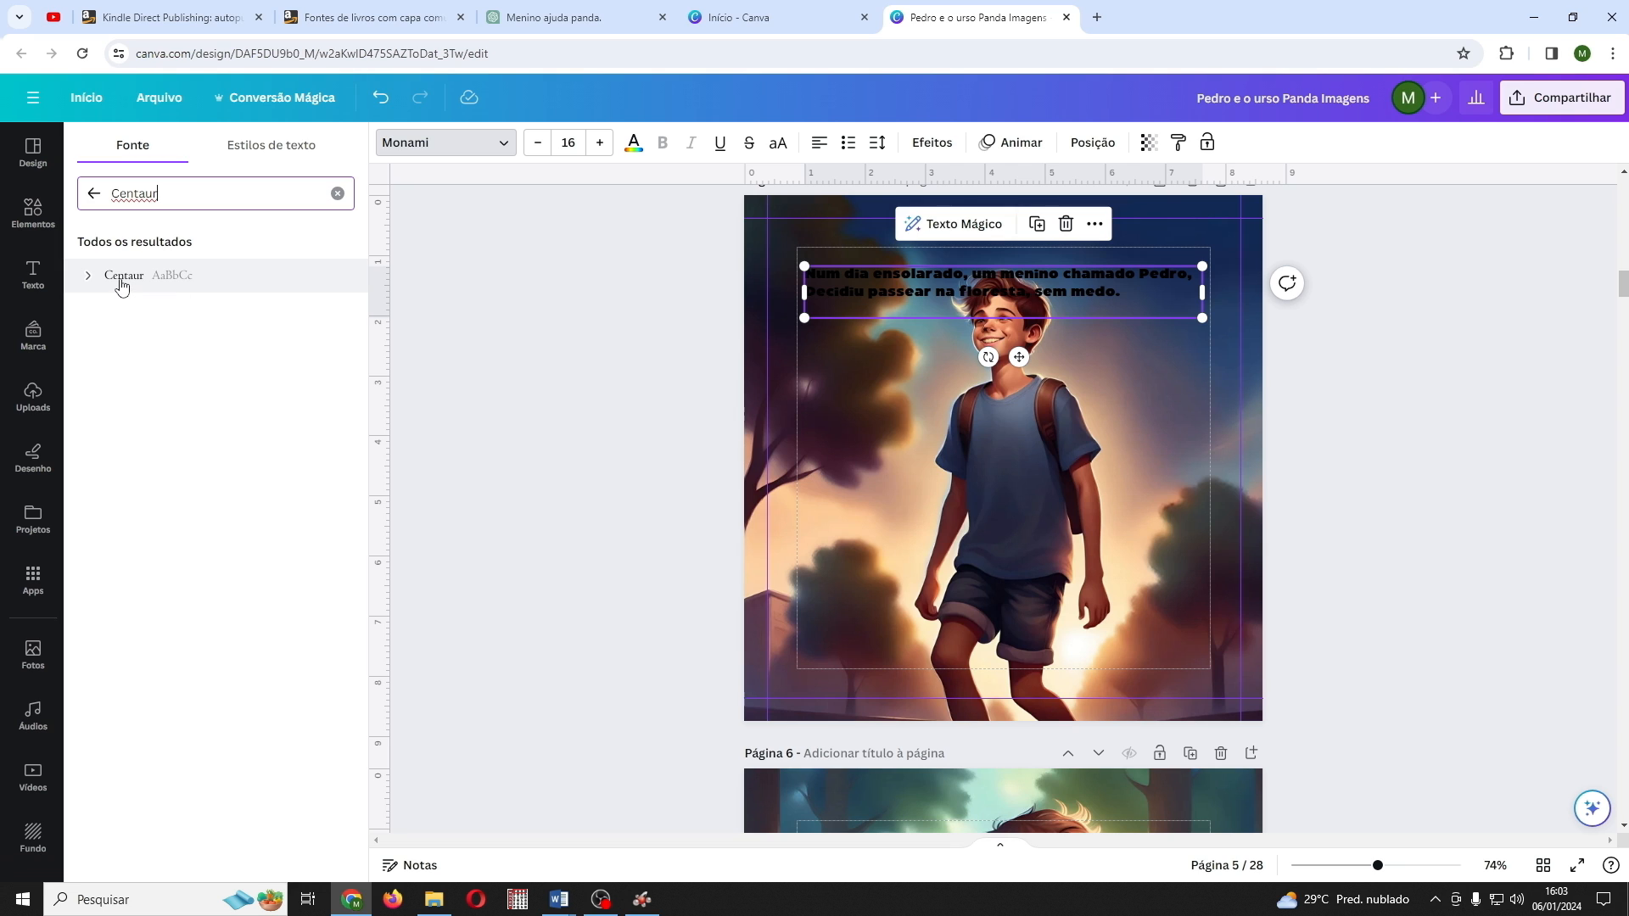
click(122, 287)
click(89, 280)
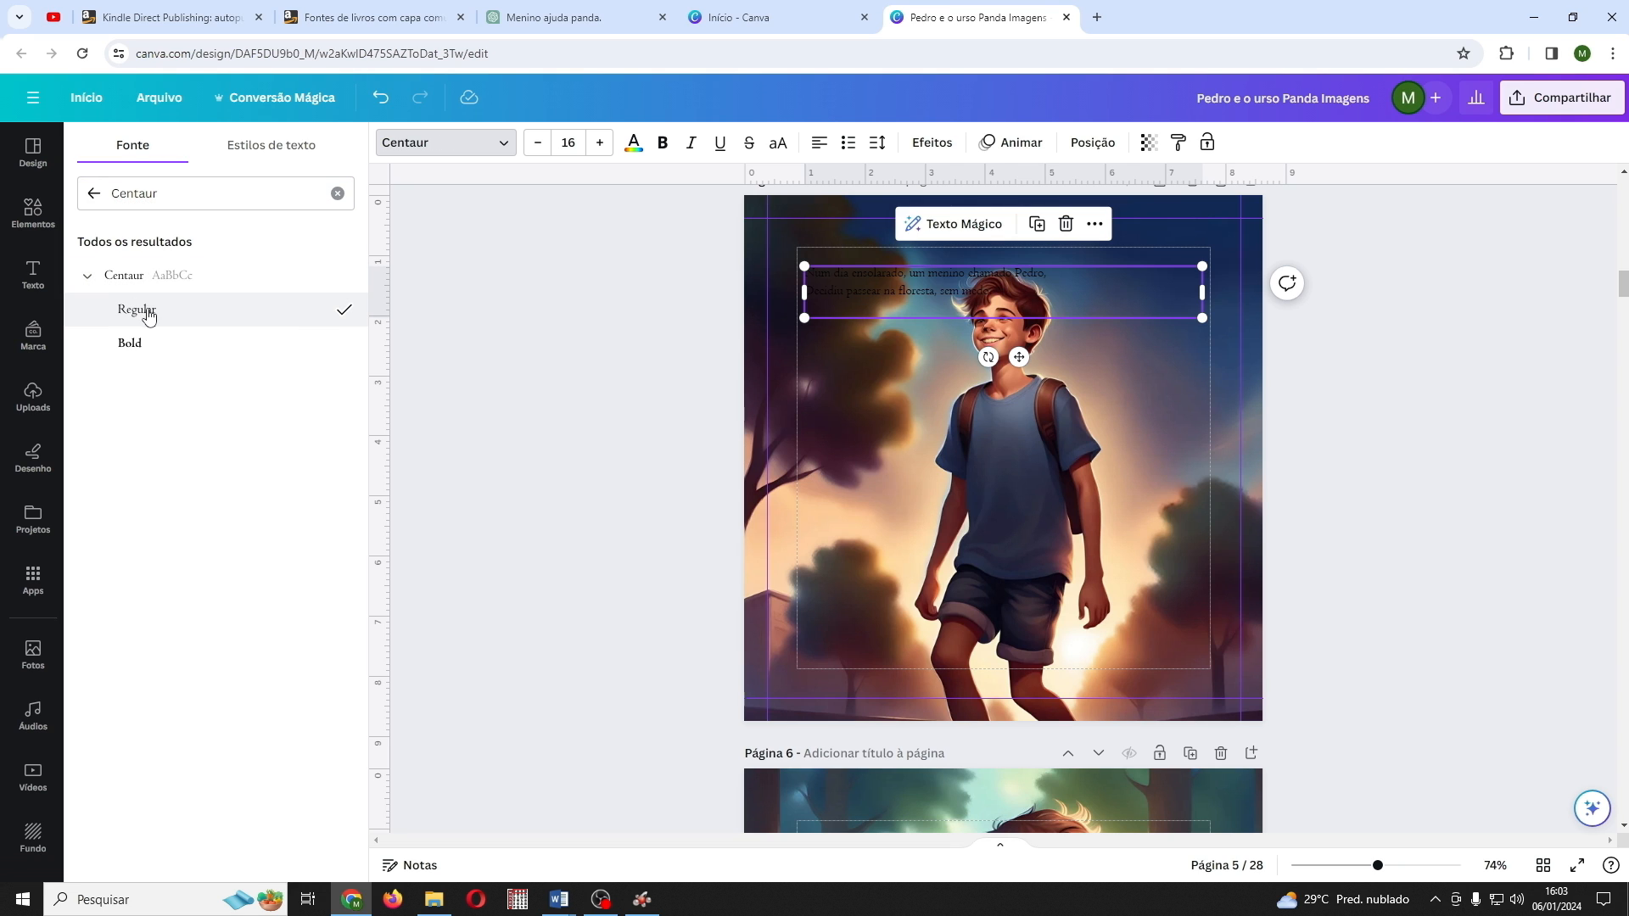
click(138, 347)
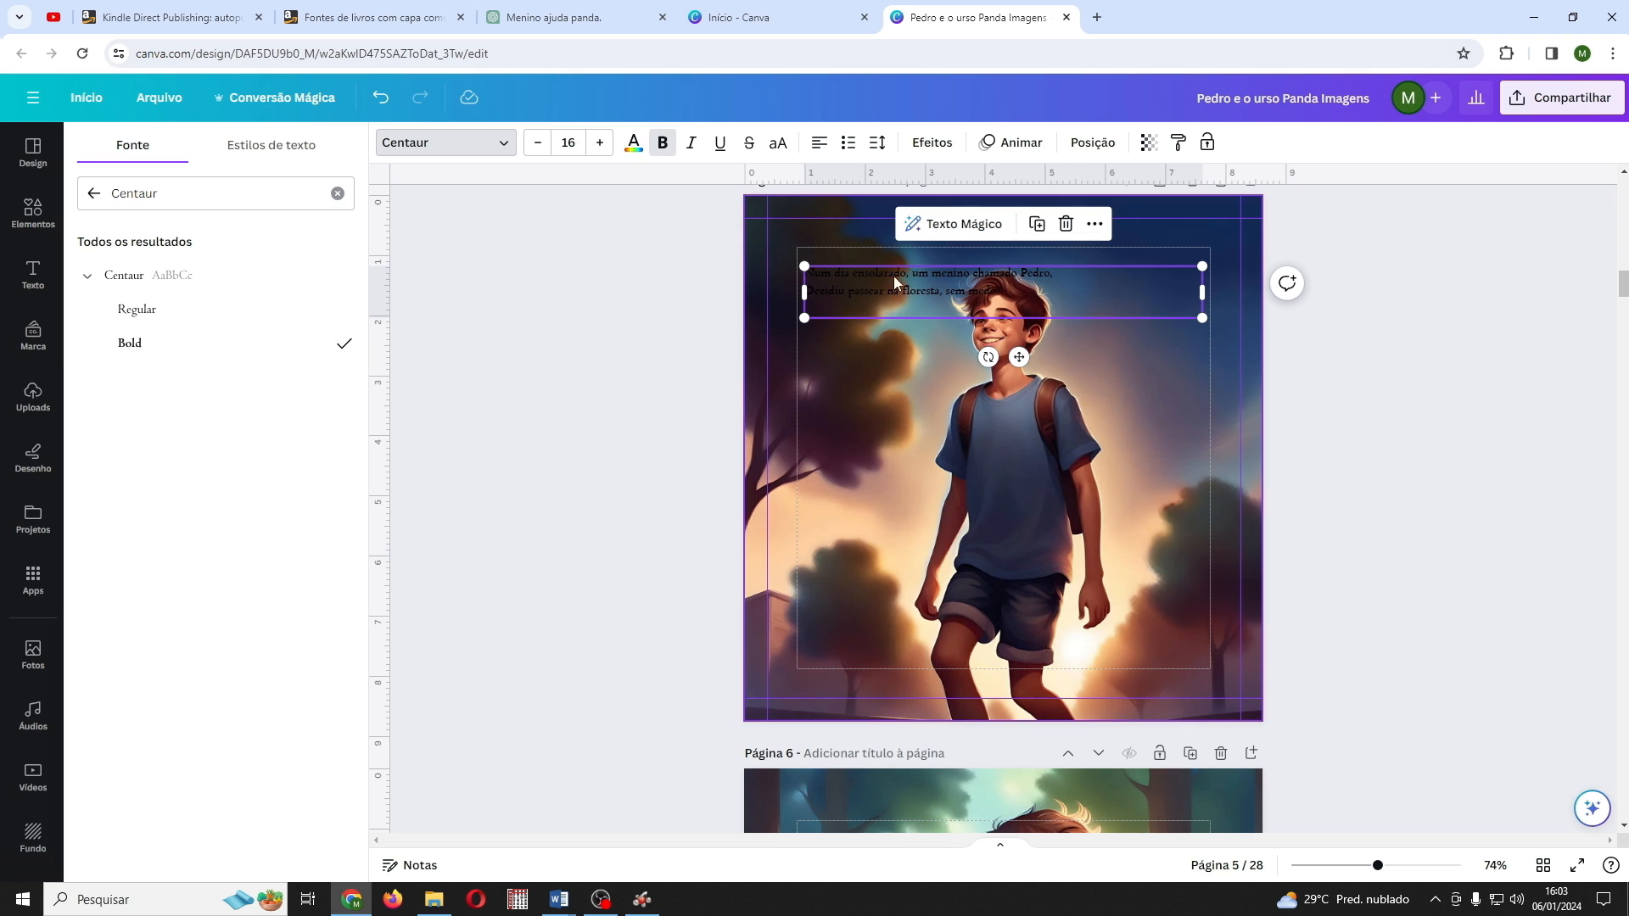
Step: Look up the KDP-recommended Garamond in the font search, try Garamond Bold on the verse and switch it to EB Garamond SemiBold
click(366, 20)
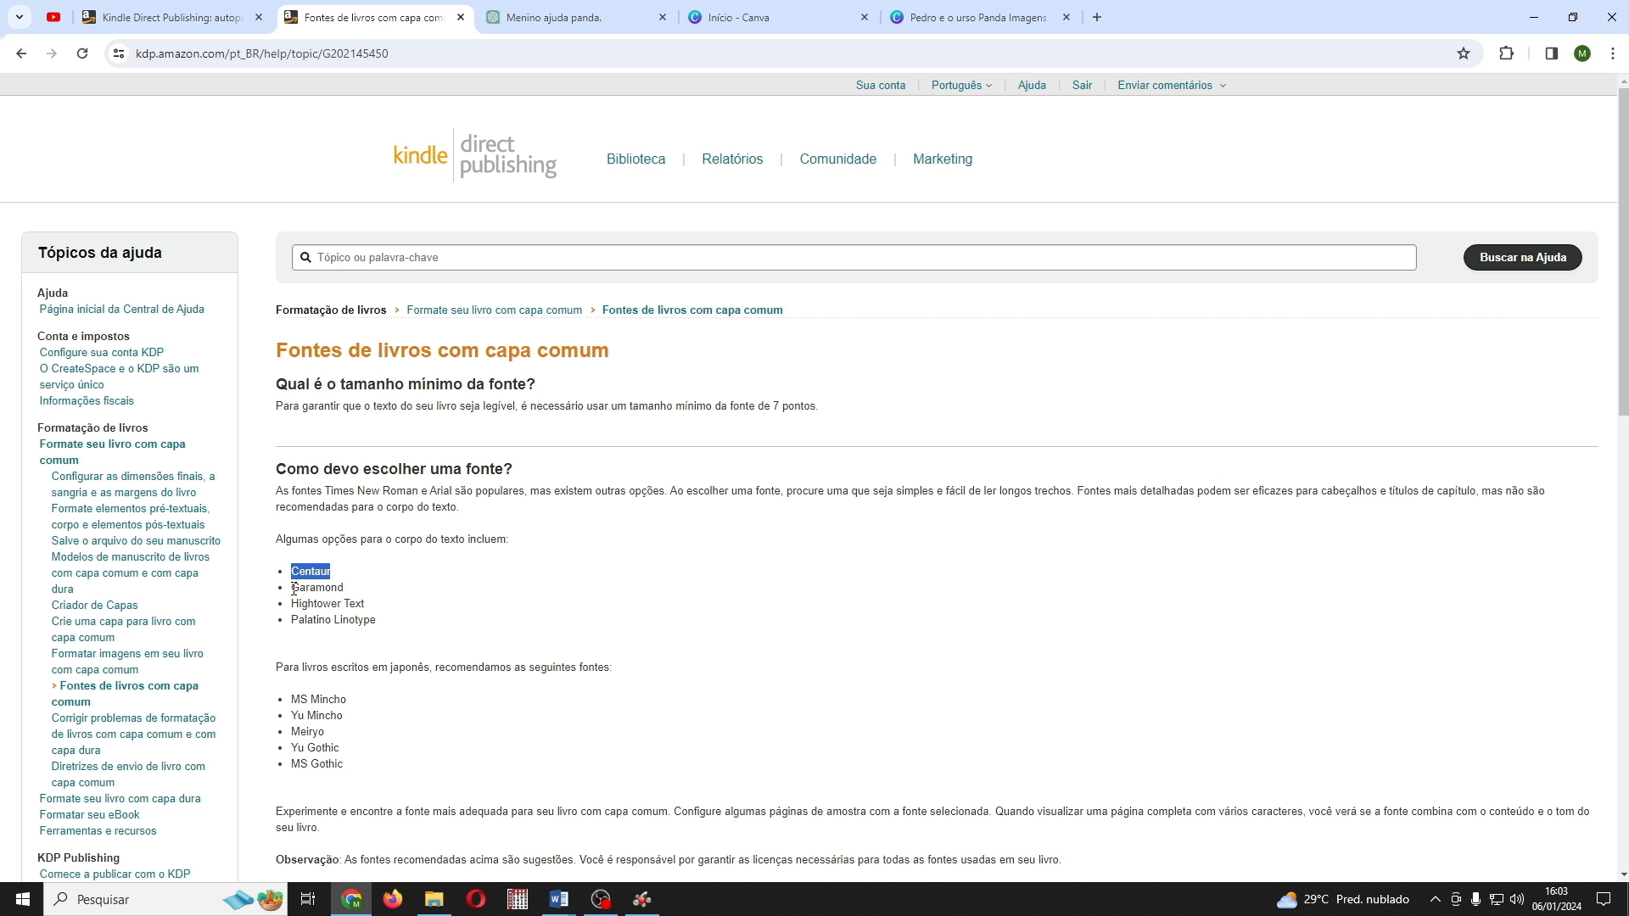
drag(291, 589, 357, 594)
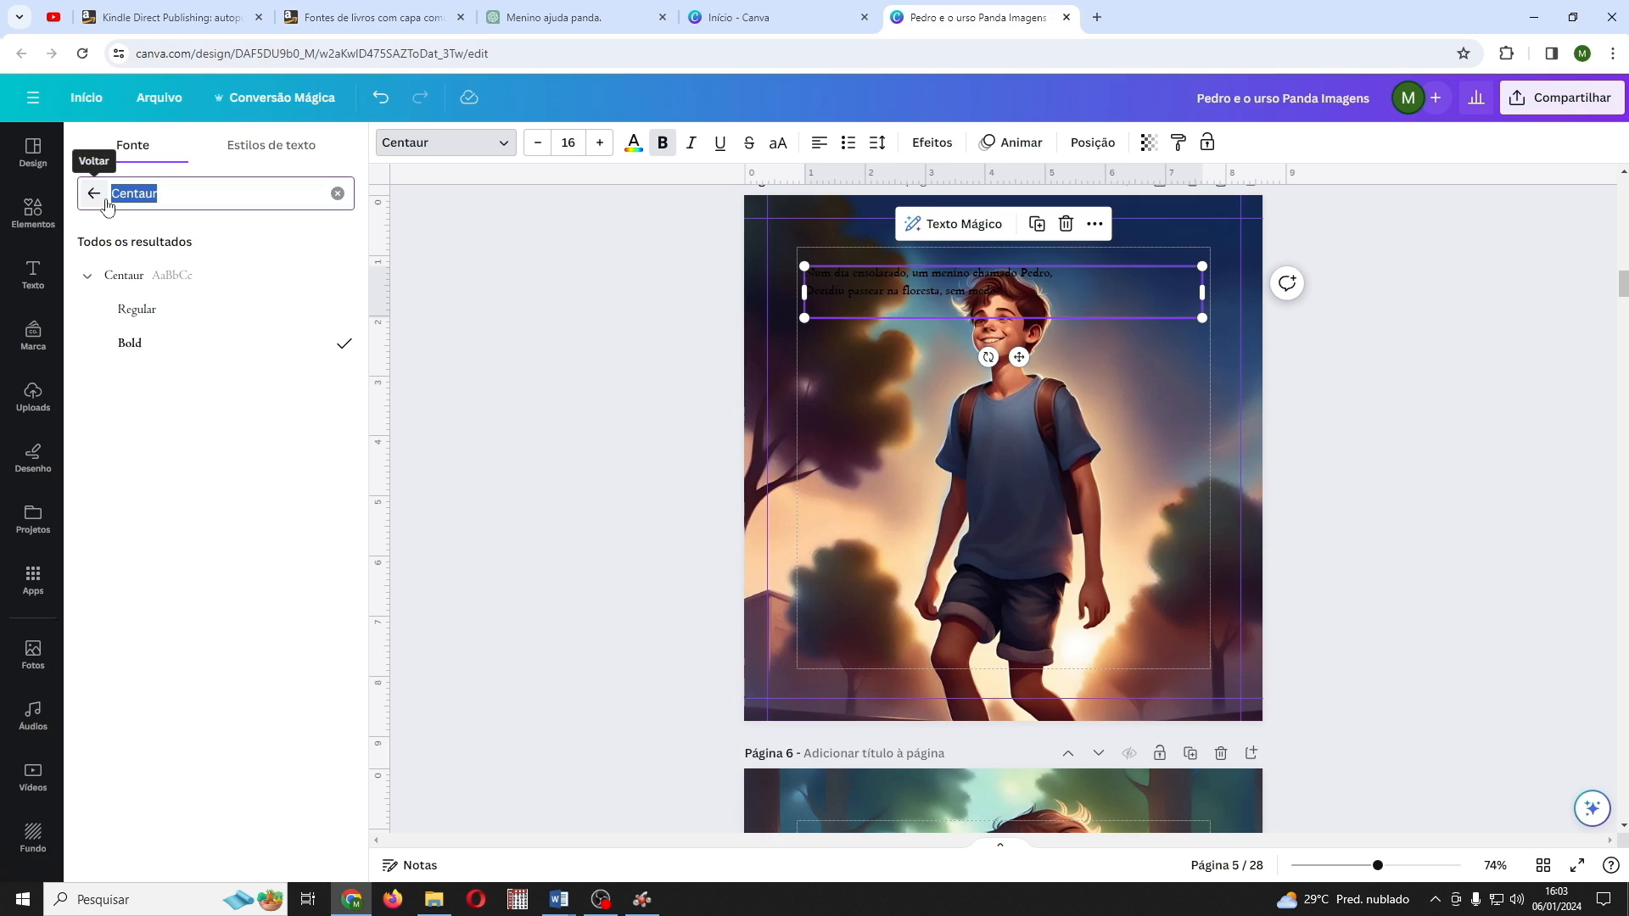
text(Garamond)
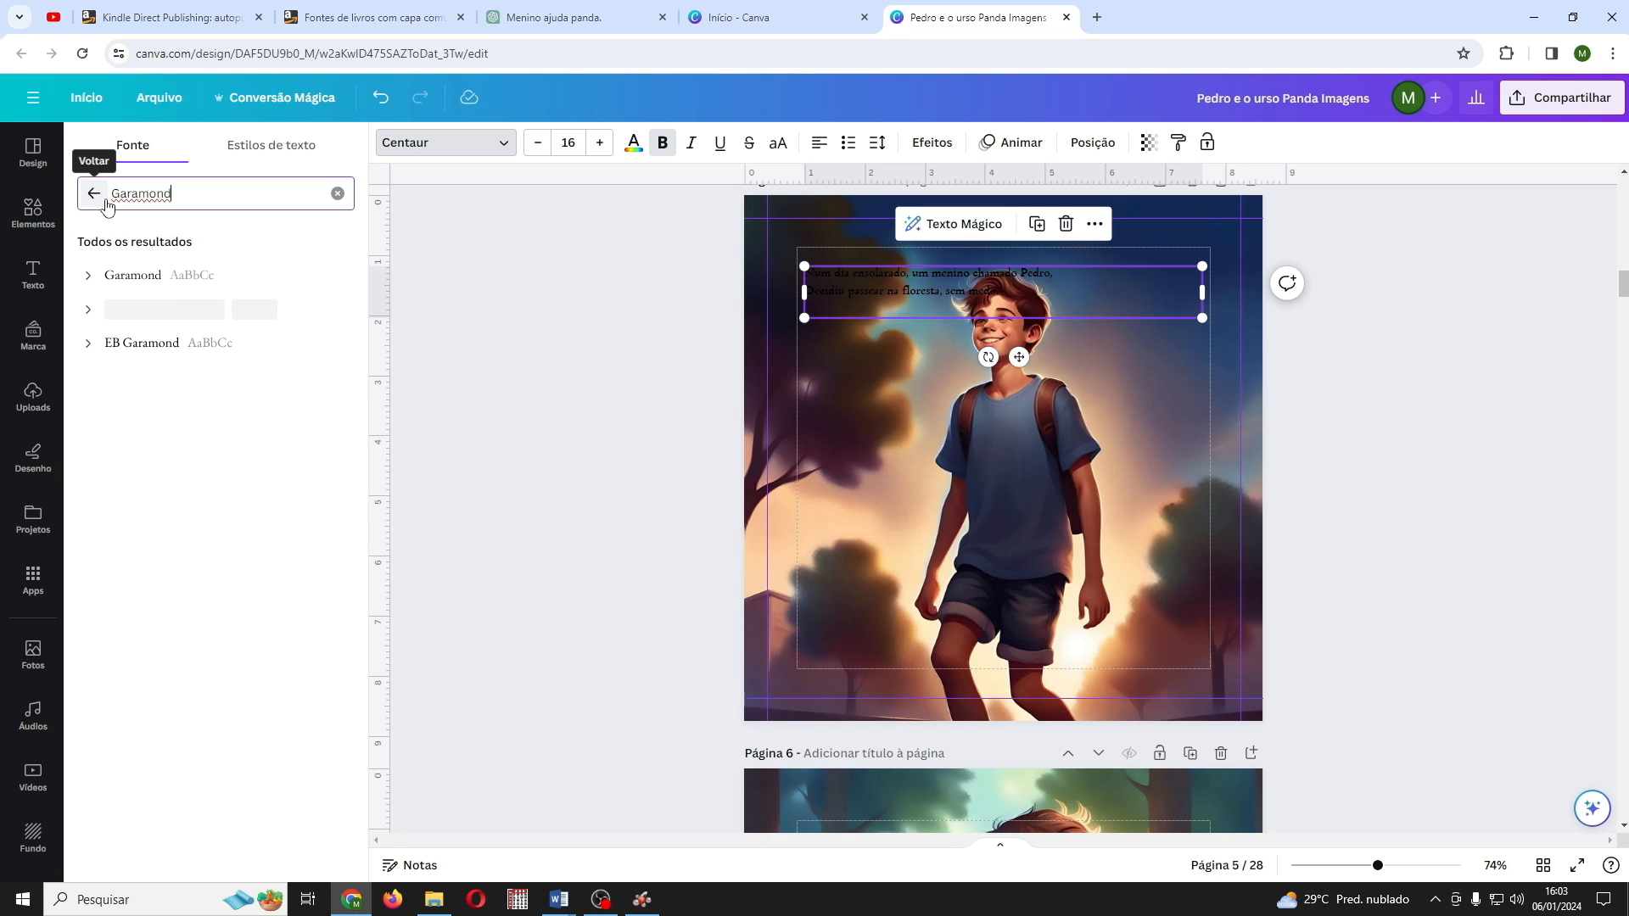
click(153, 275)
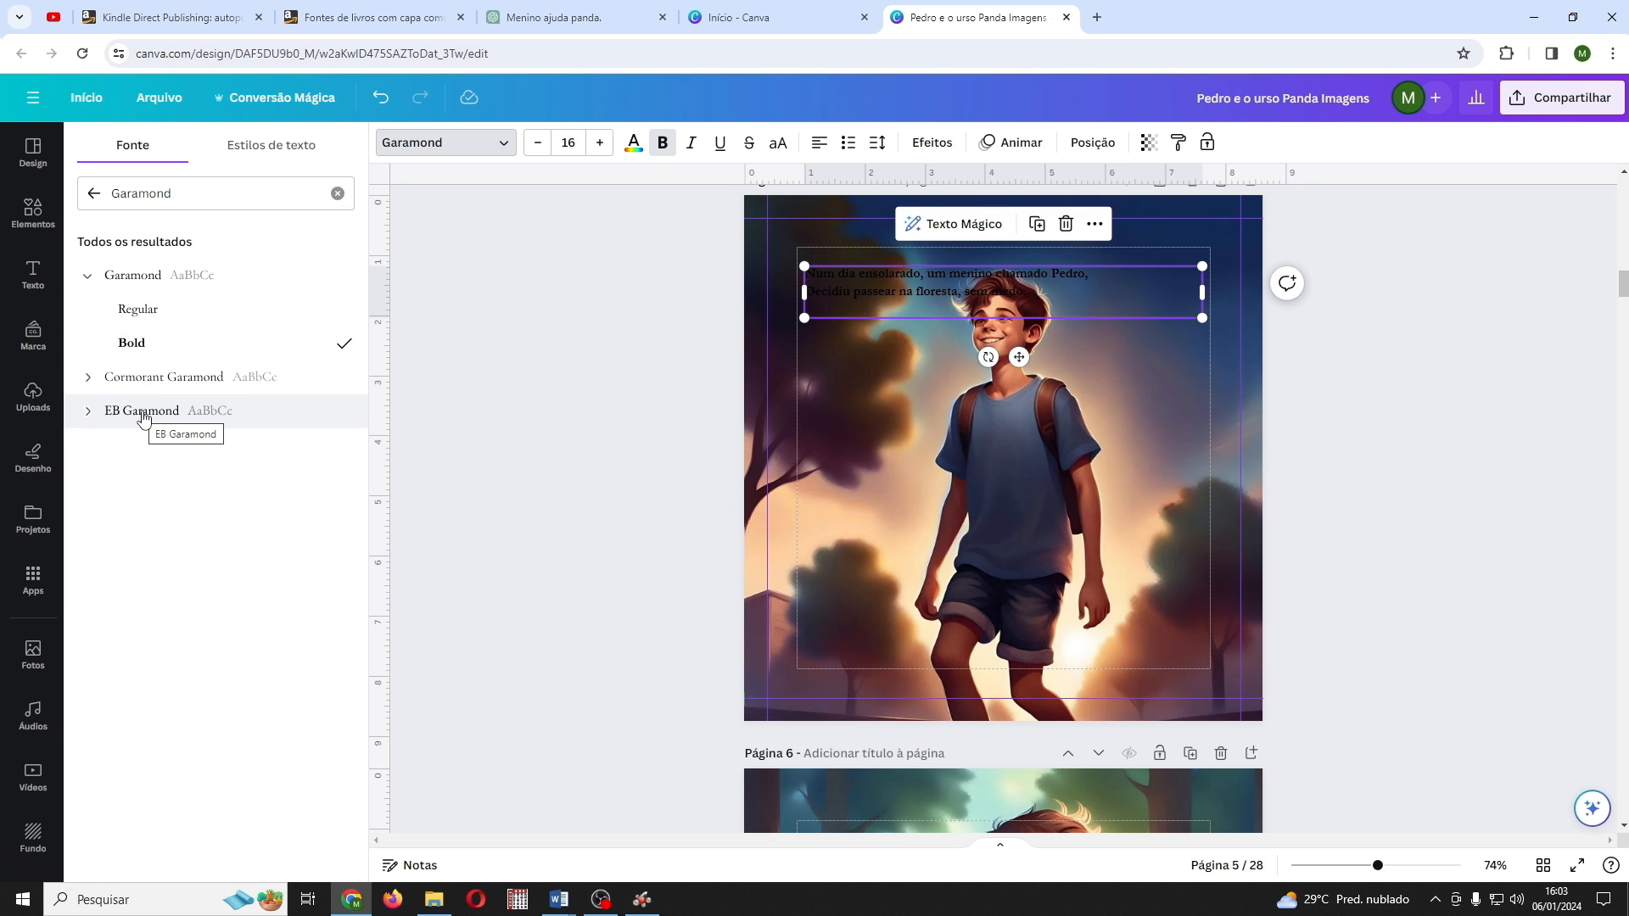
click(356, 23)
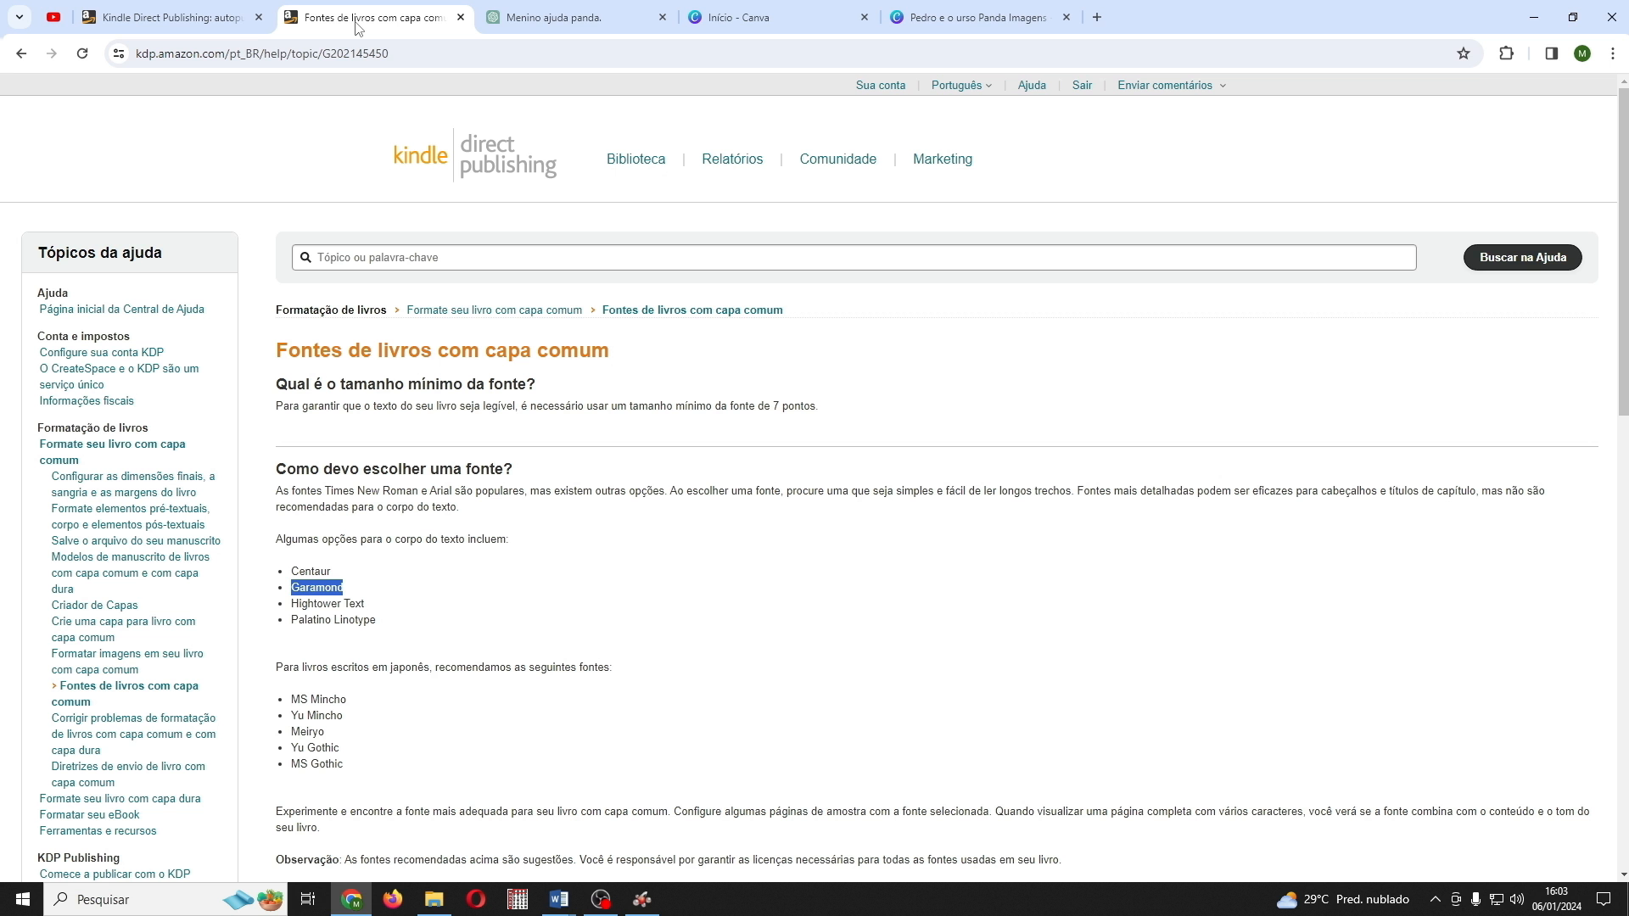
click(343, 593)
click(950, 26)
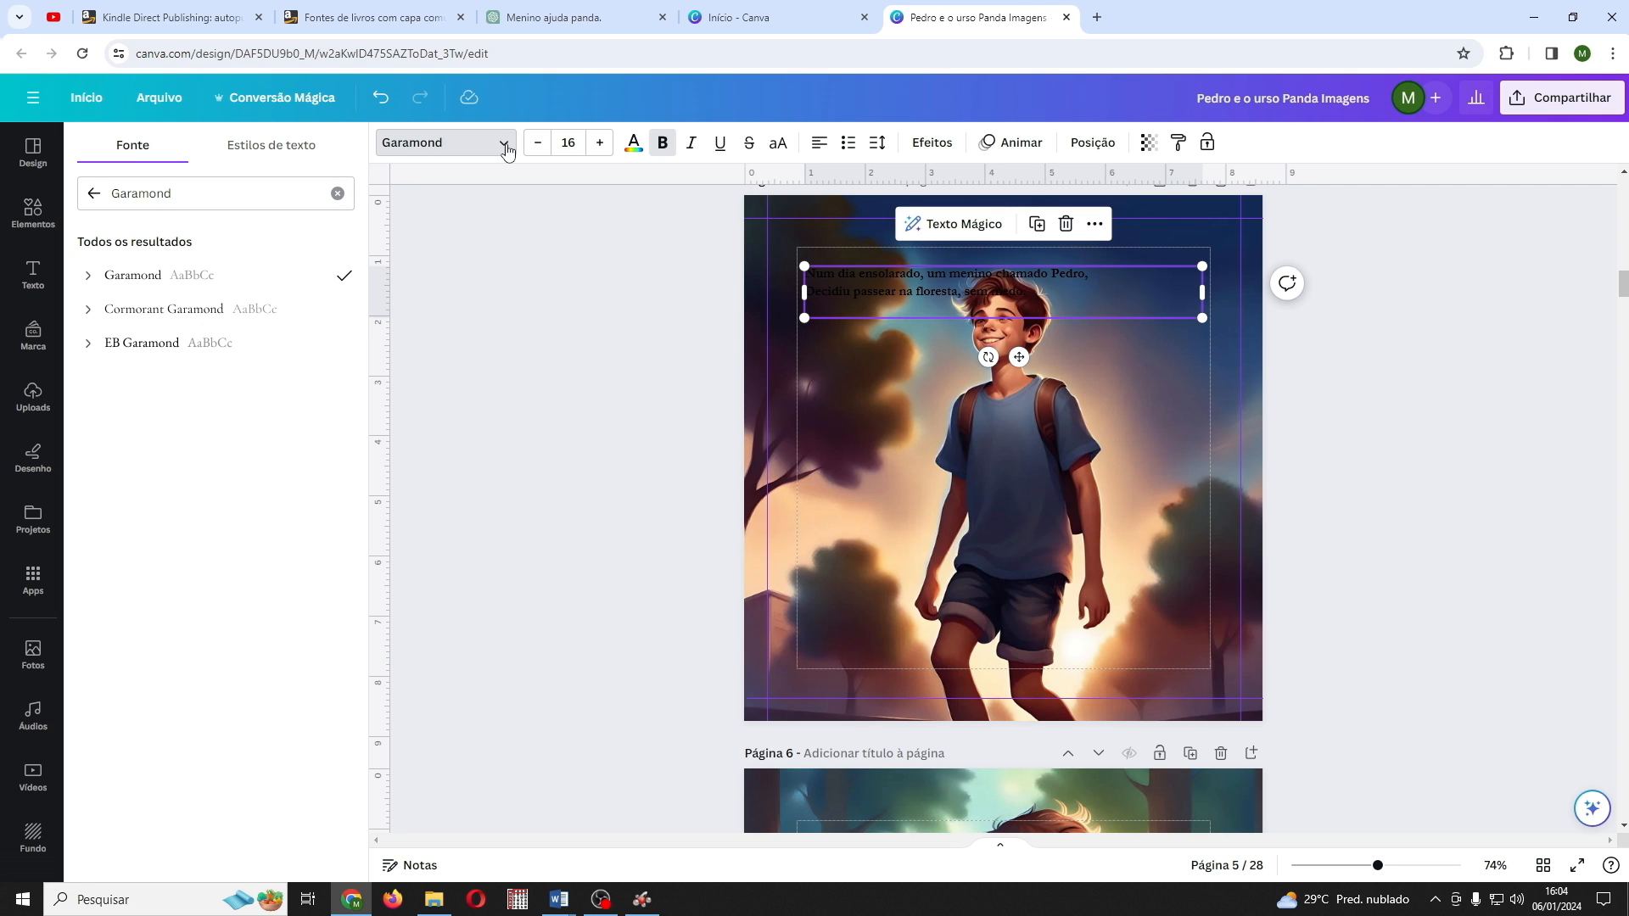
click(119, 345)
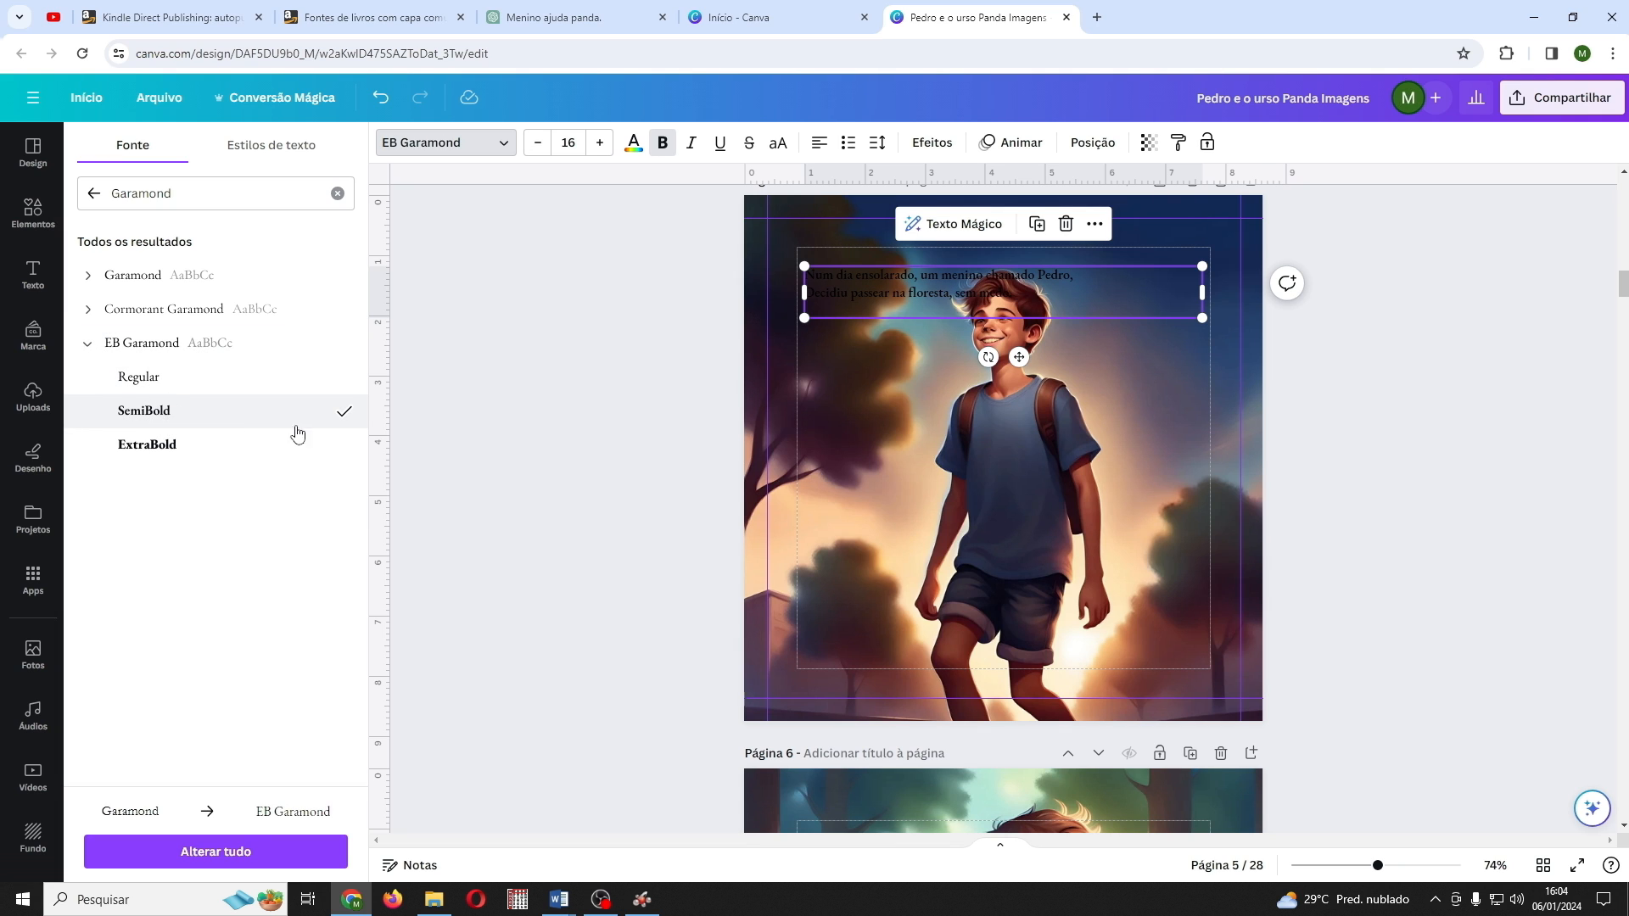
Step: Narrow the verse's text box to fit its two lines and shift it slightly inward from the page margin
click(1154, 406)
click(976, 288)
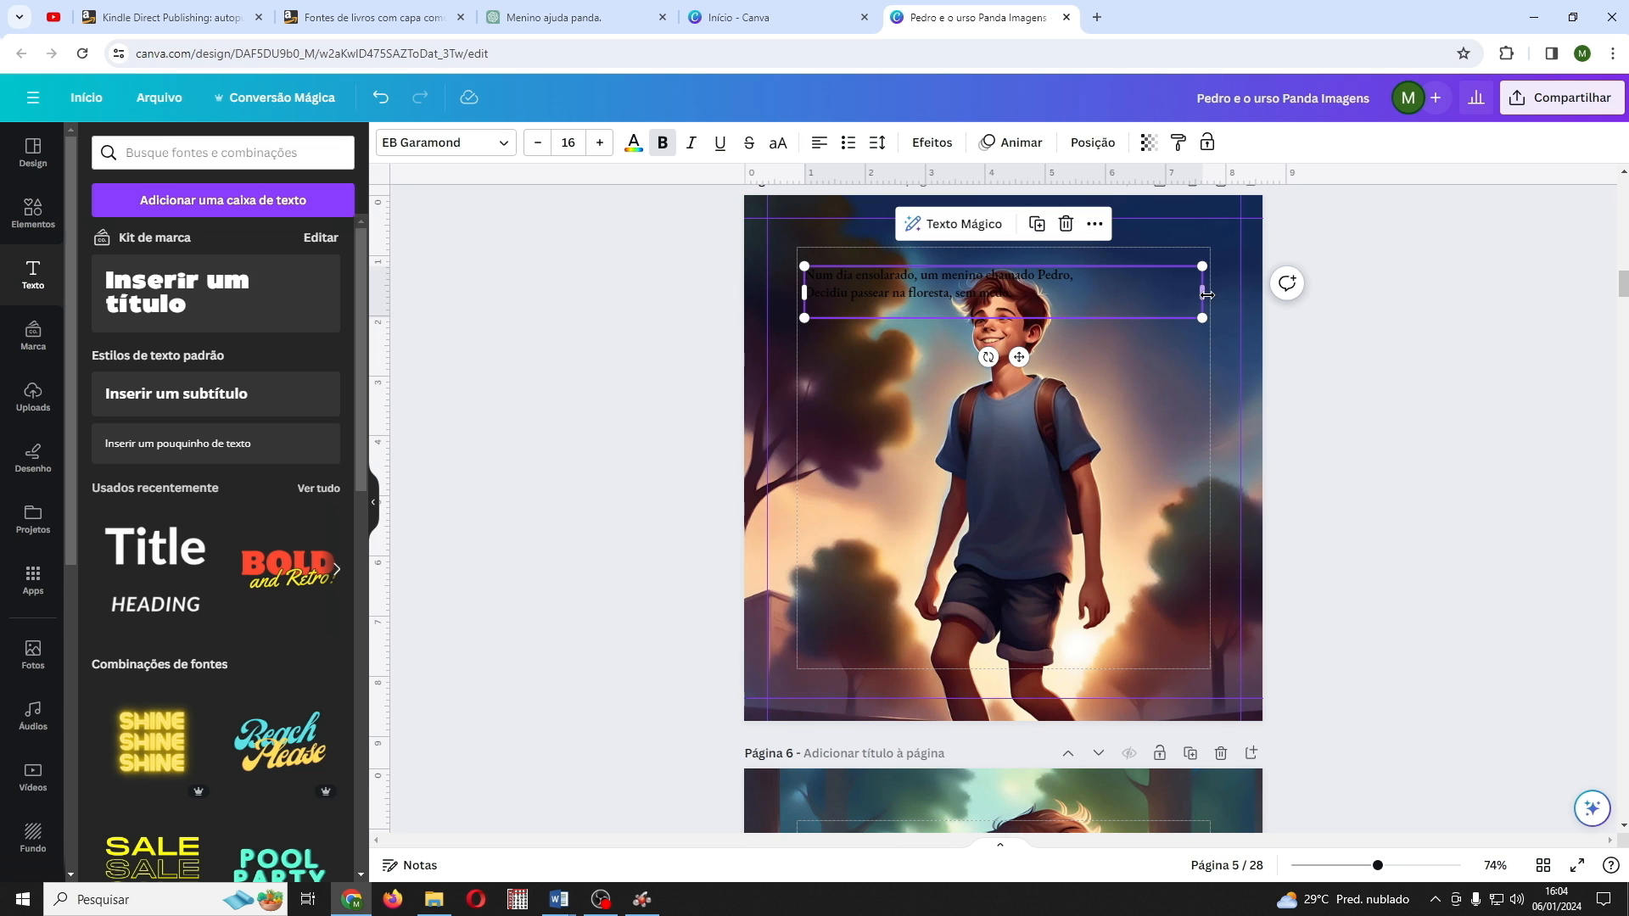
drag(1202, 292, 1163, 292)
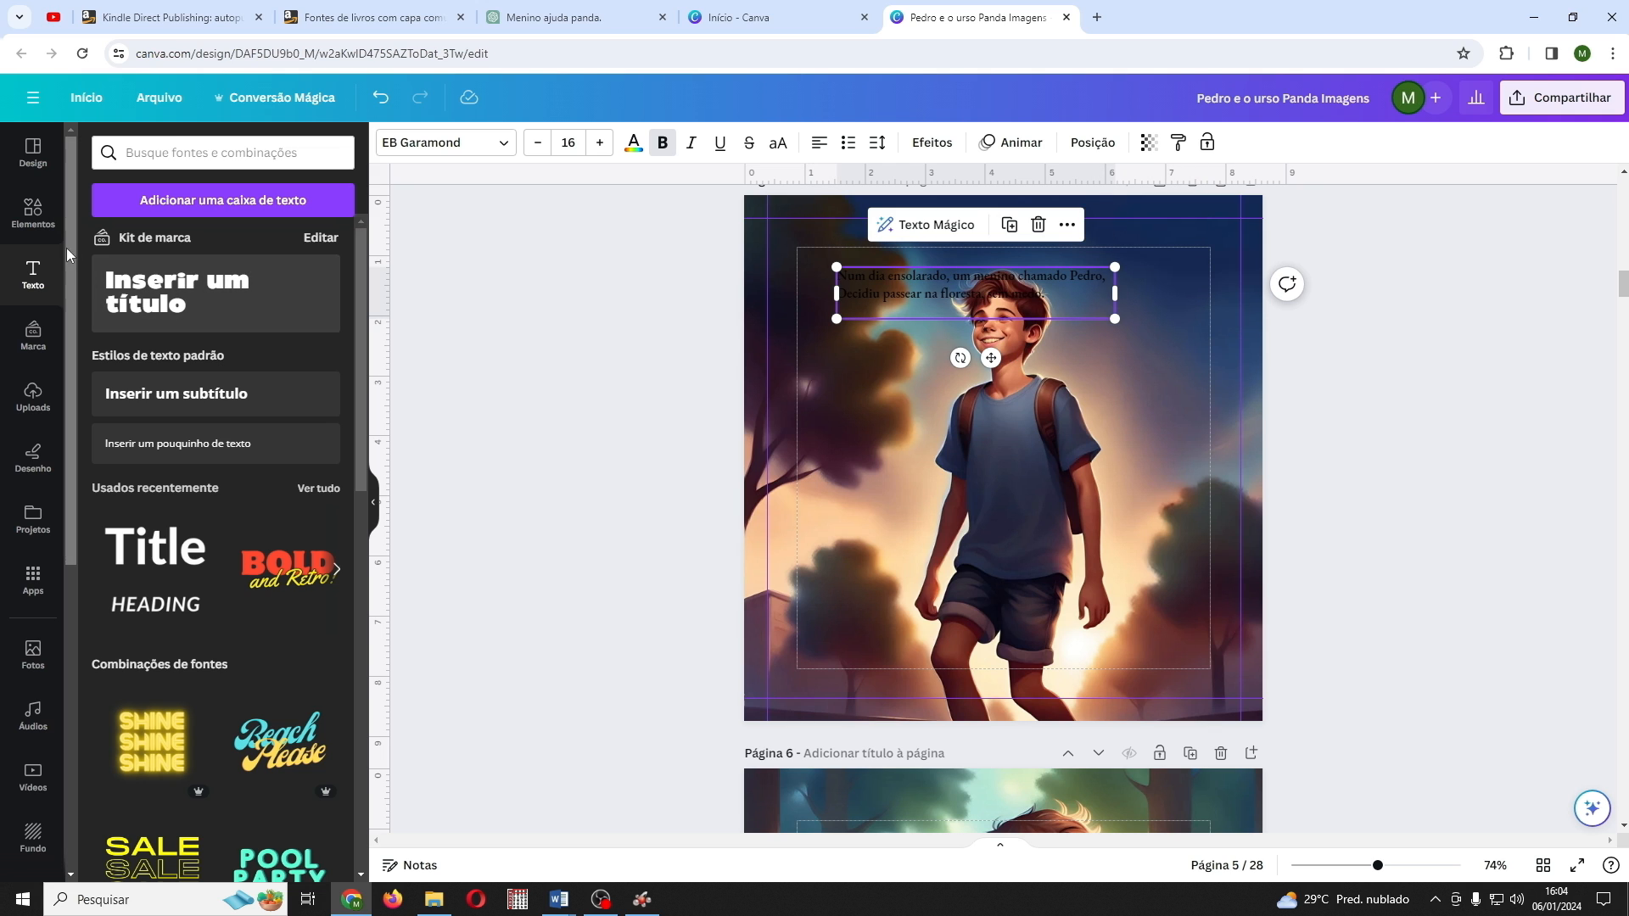
Step: Add a rounded square to page 5 and reshape it into a wide, low banner behind the verse
click(32, 212)
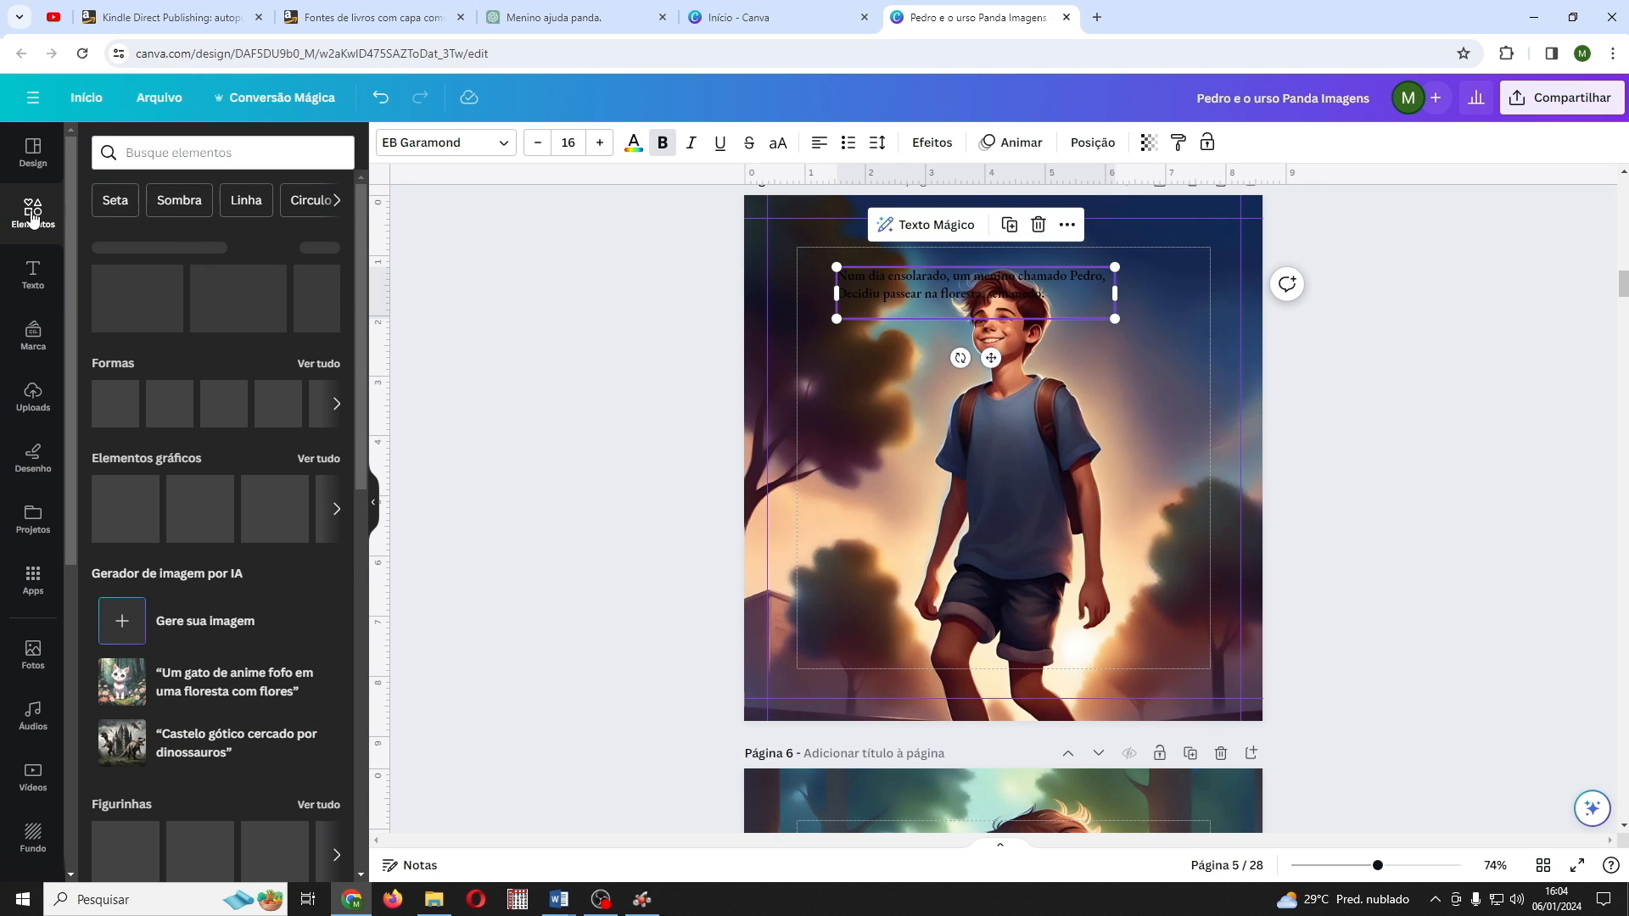
click(320, 362)
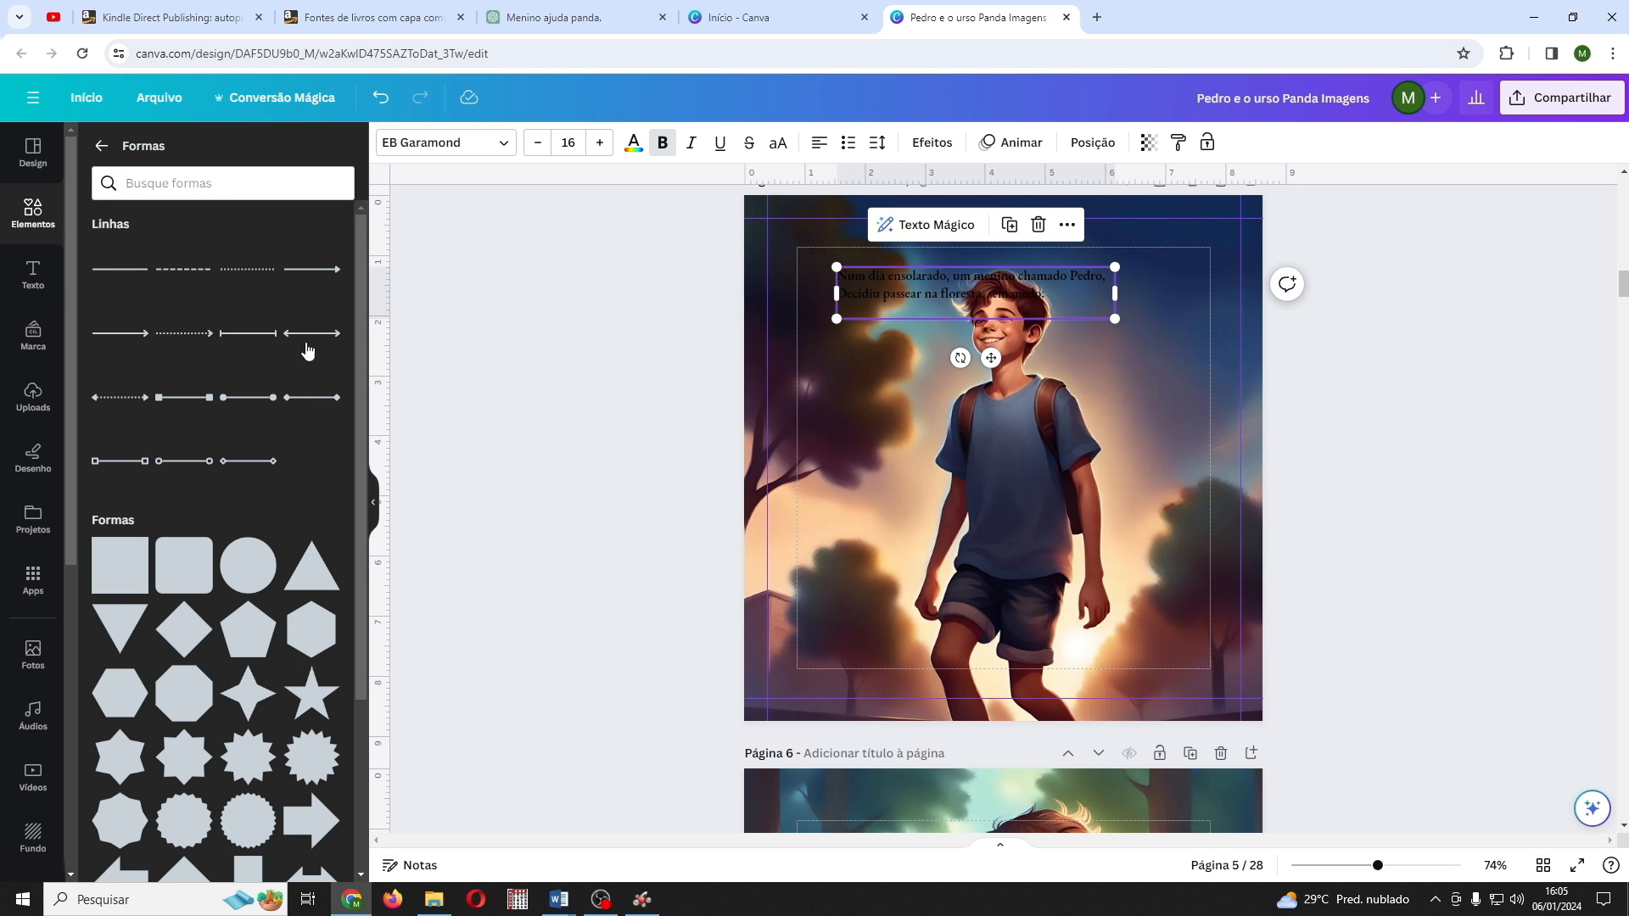
click(180, 582)
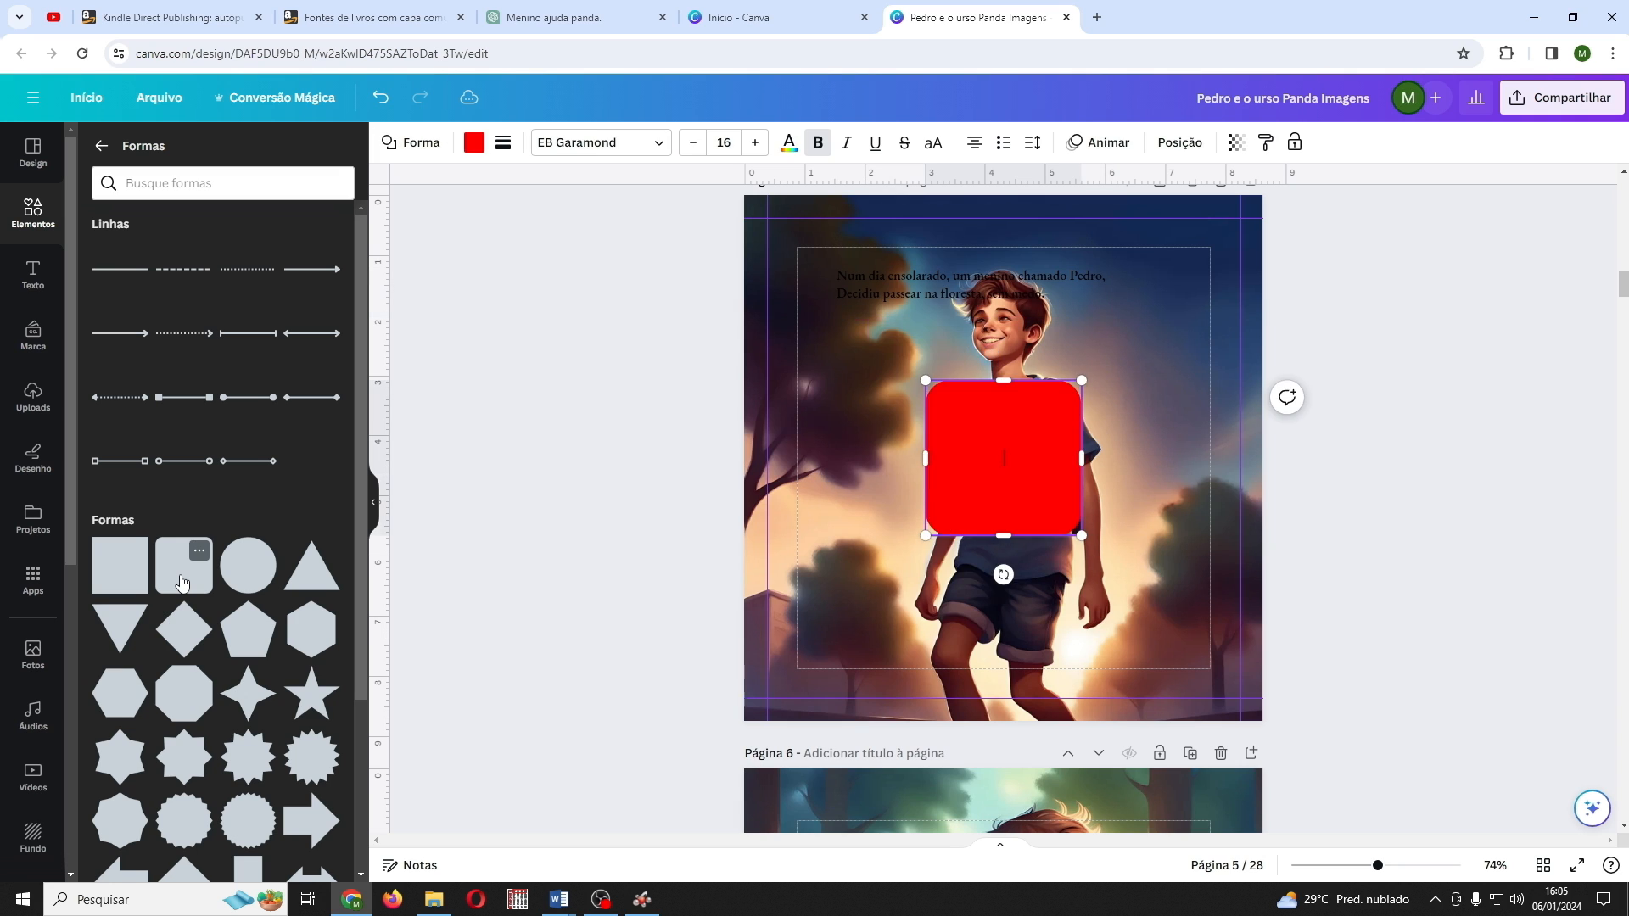
drag(976, 467, 868, 349)
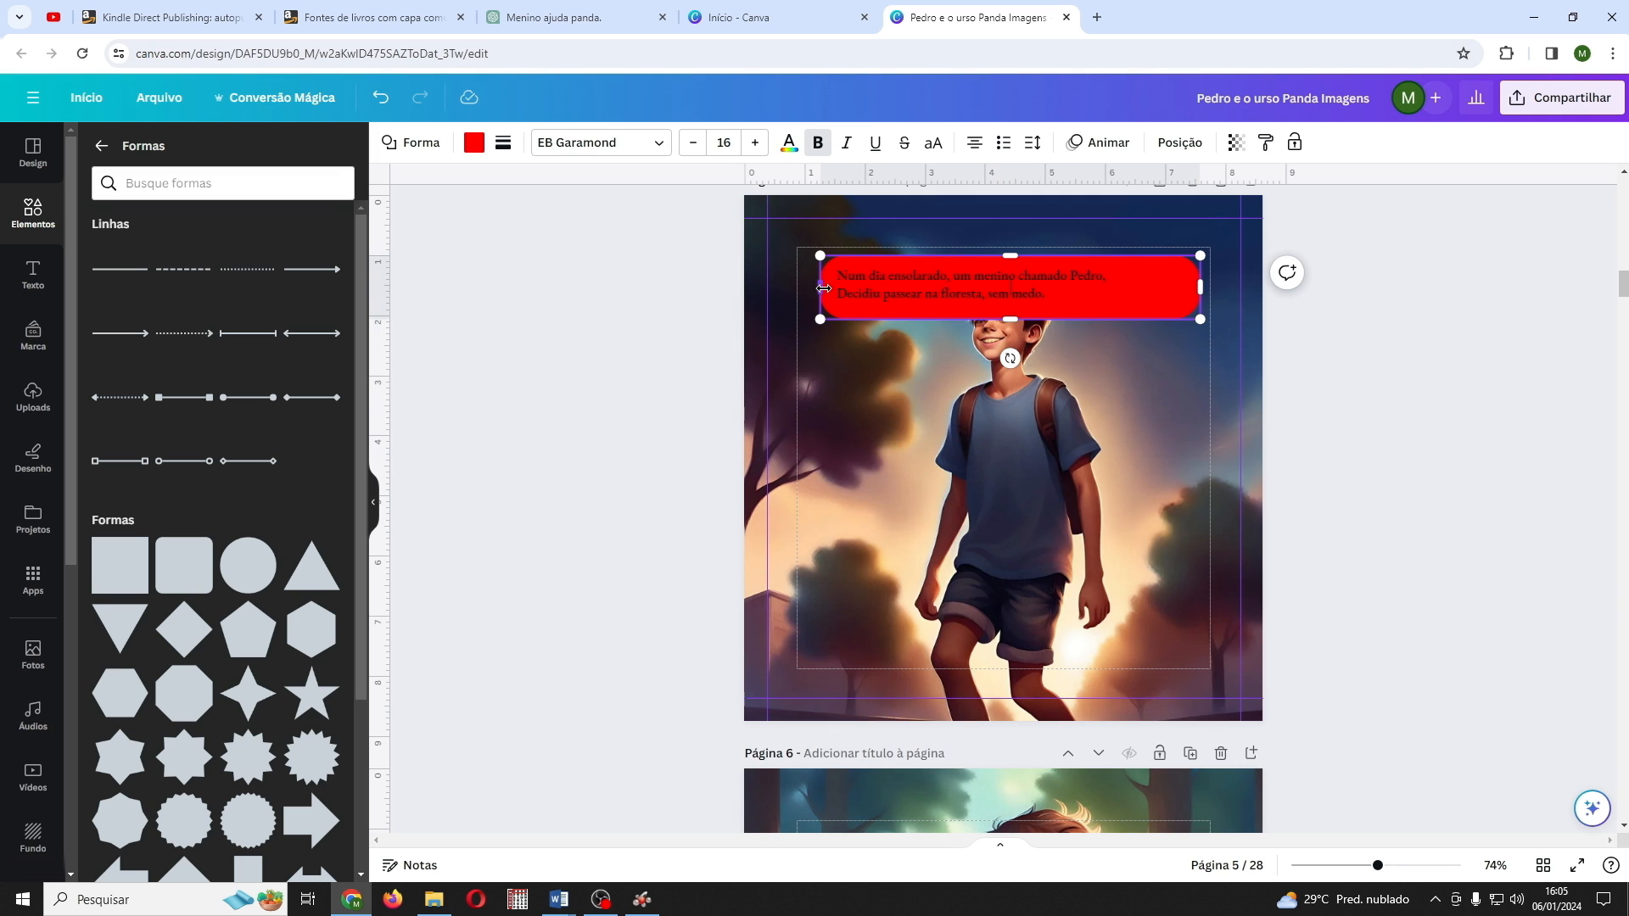
drag(823, 289, 812, 285)
Step: Enlarge the verse text to size 23 so that it fills the banner
click(901, 298)
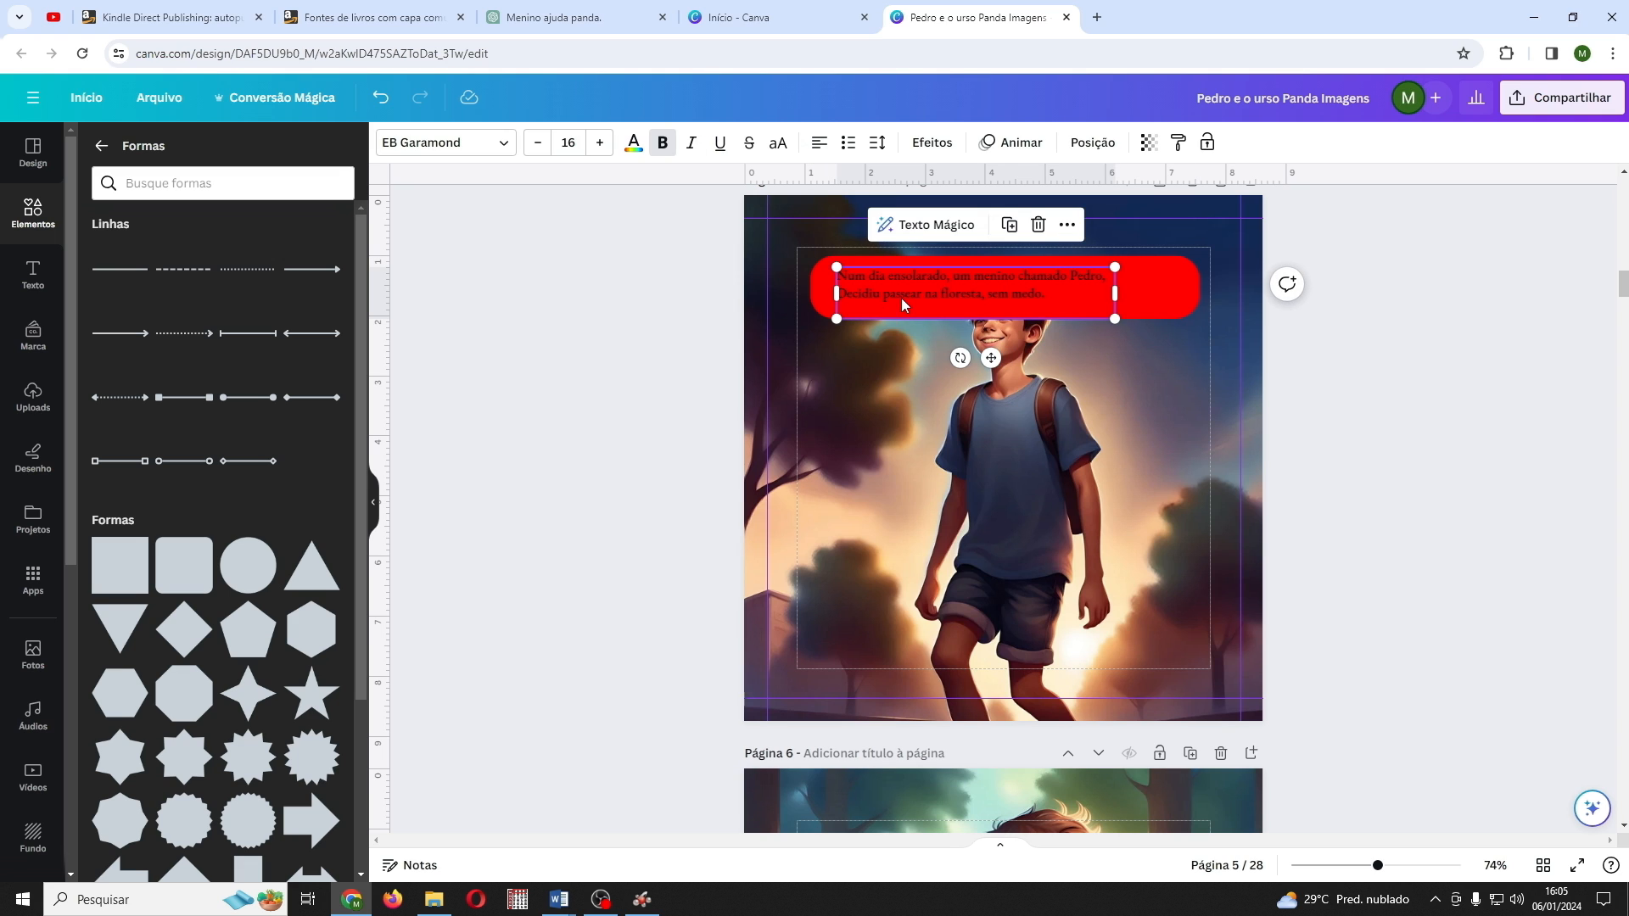
click(894, 316)
key(BackSpace)
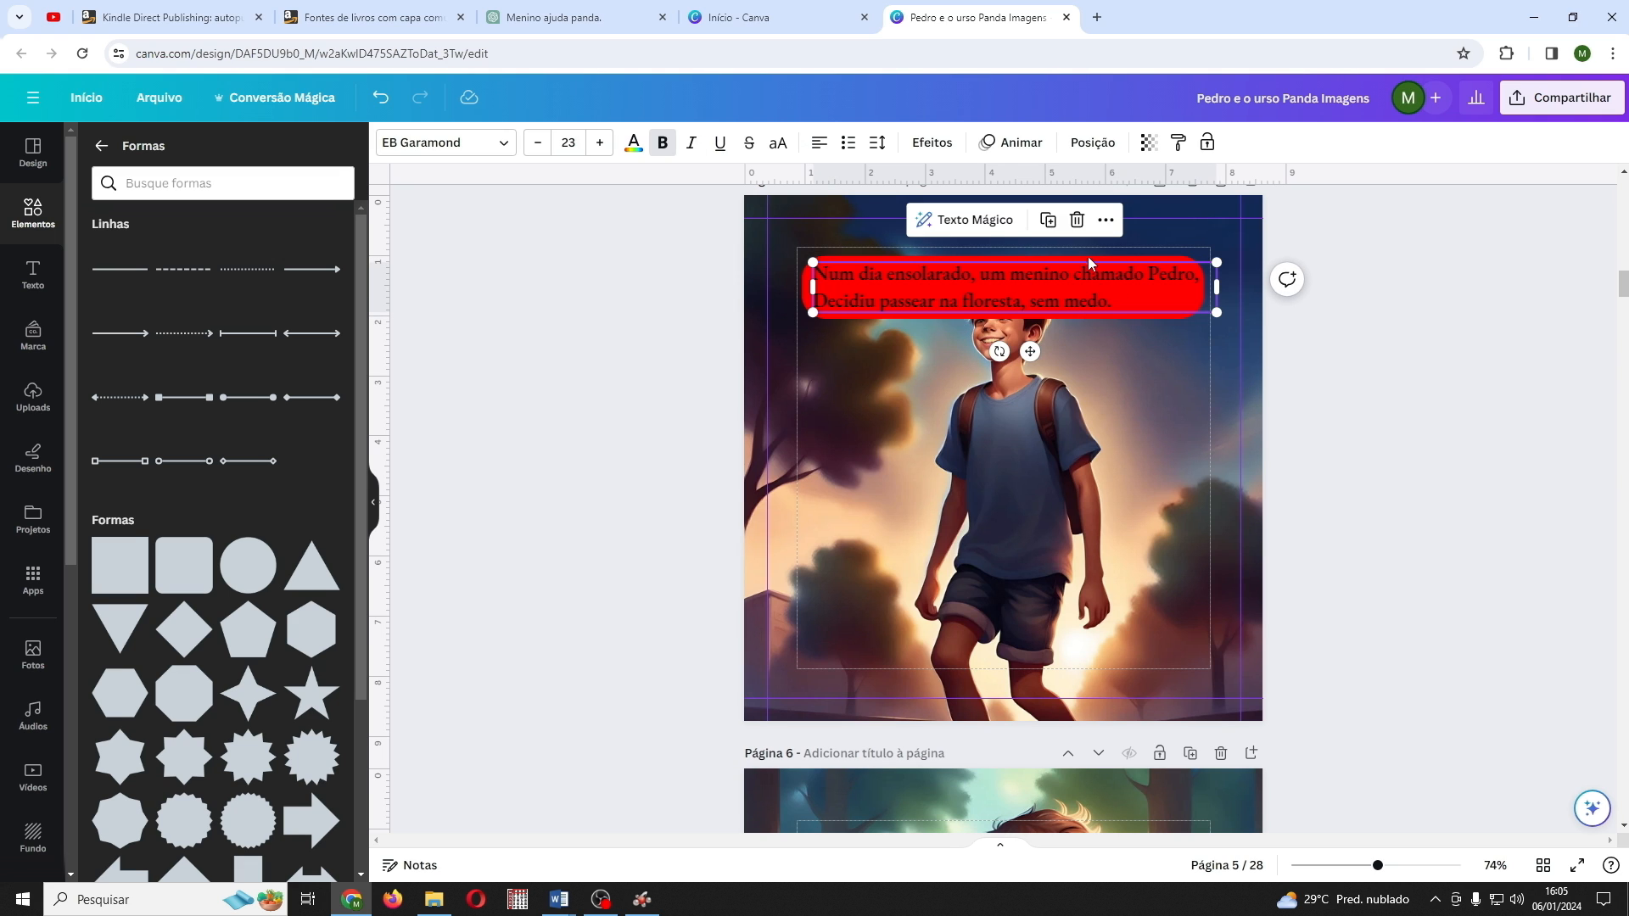
Step: Change the banner's fill to the cream colour #fff6ea from the Mellow Barnyard palette
click(1088, 257)
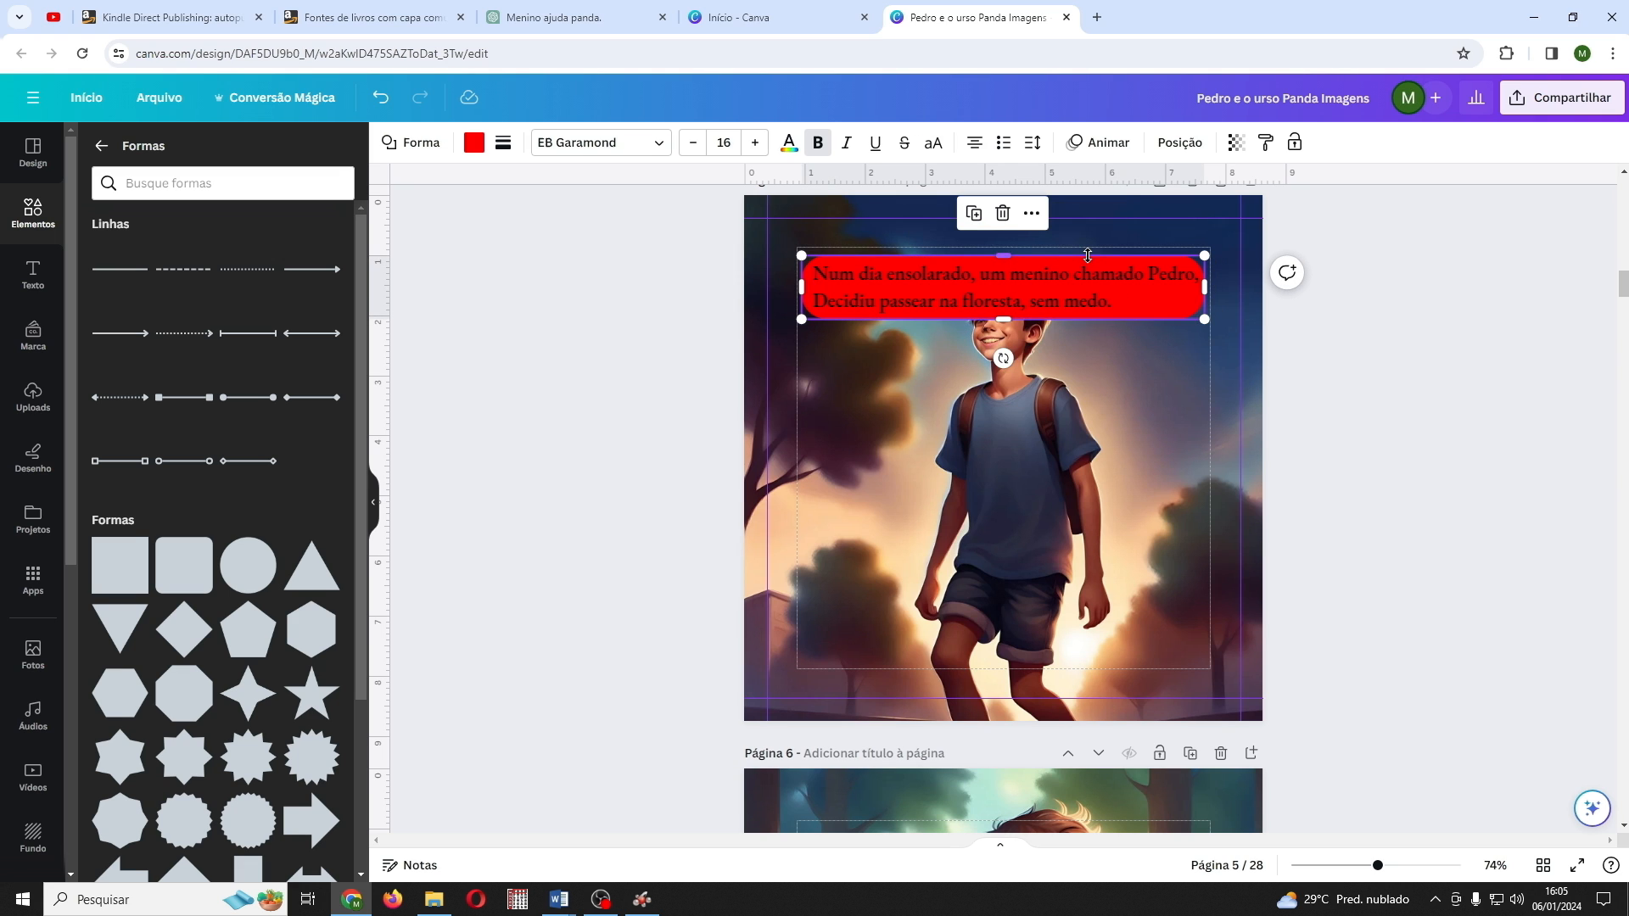
click(474, 144)
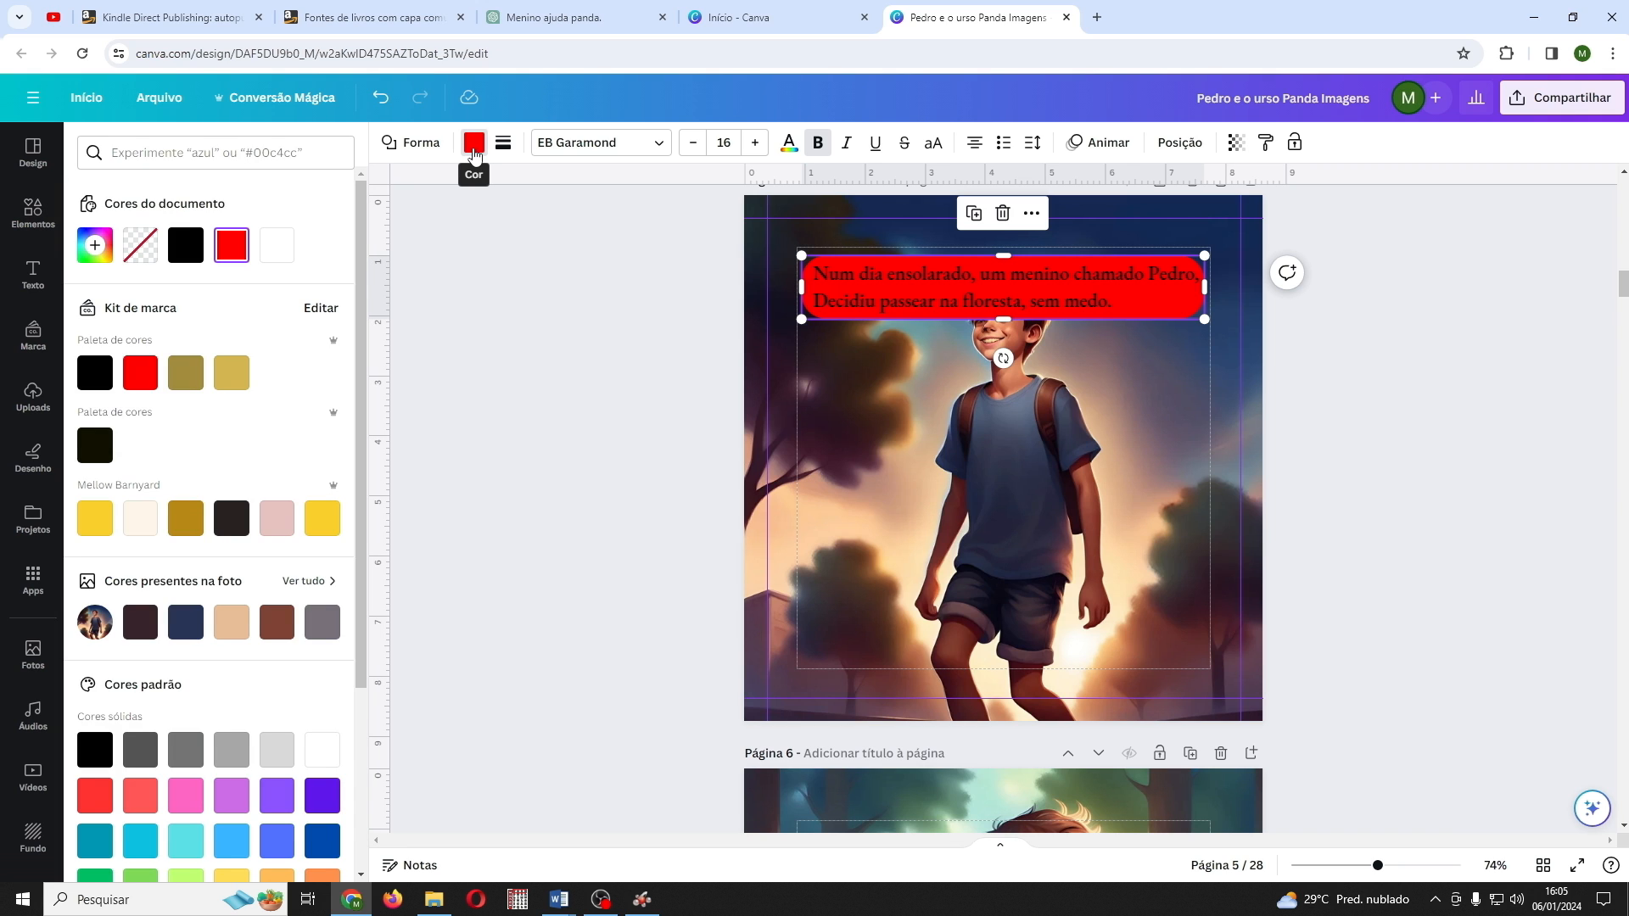
click(140, 518)
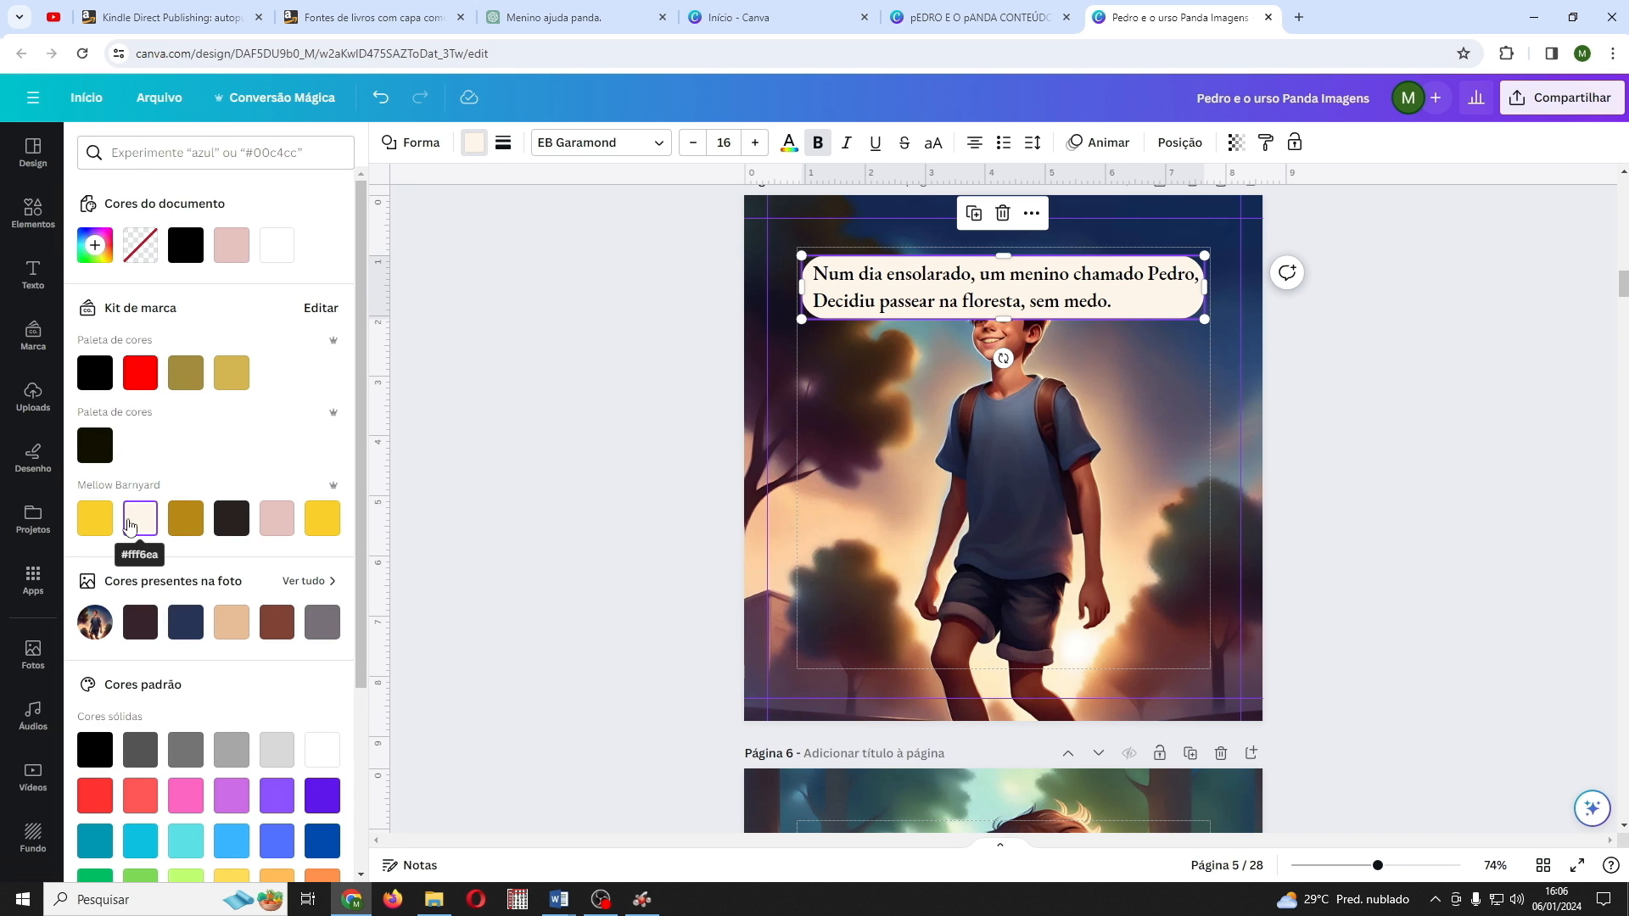
click(1042, 457)
Step: Move the banner and its verse together from the boy's face to the lower part of page 5, inside the margin
click(1146, 257)
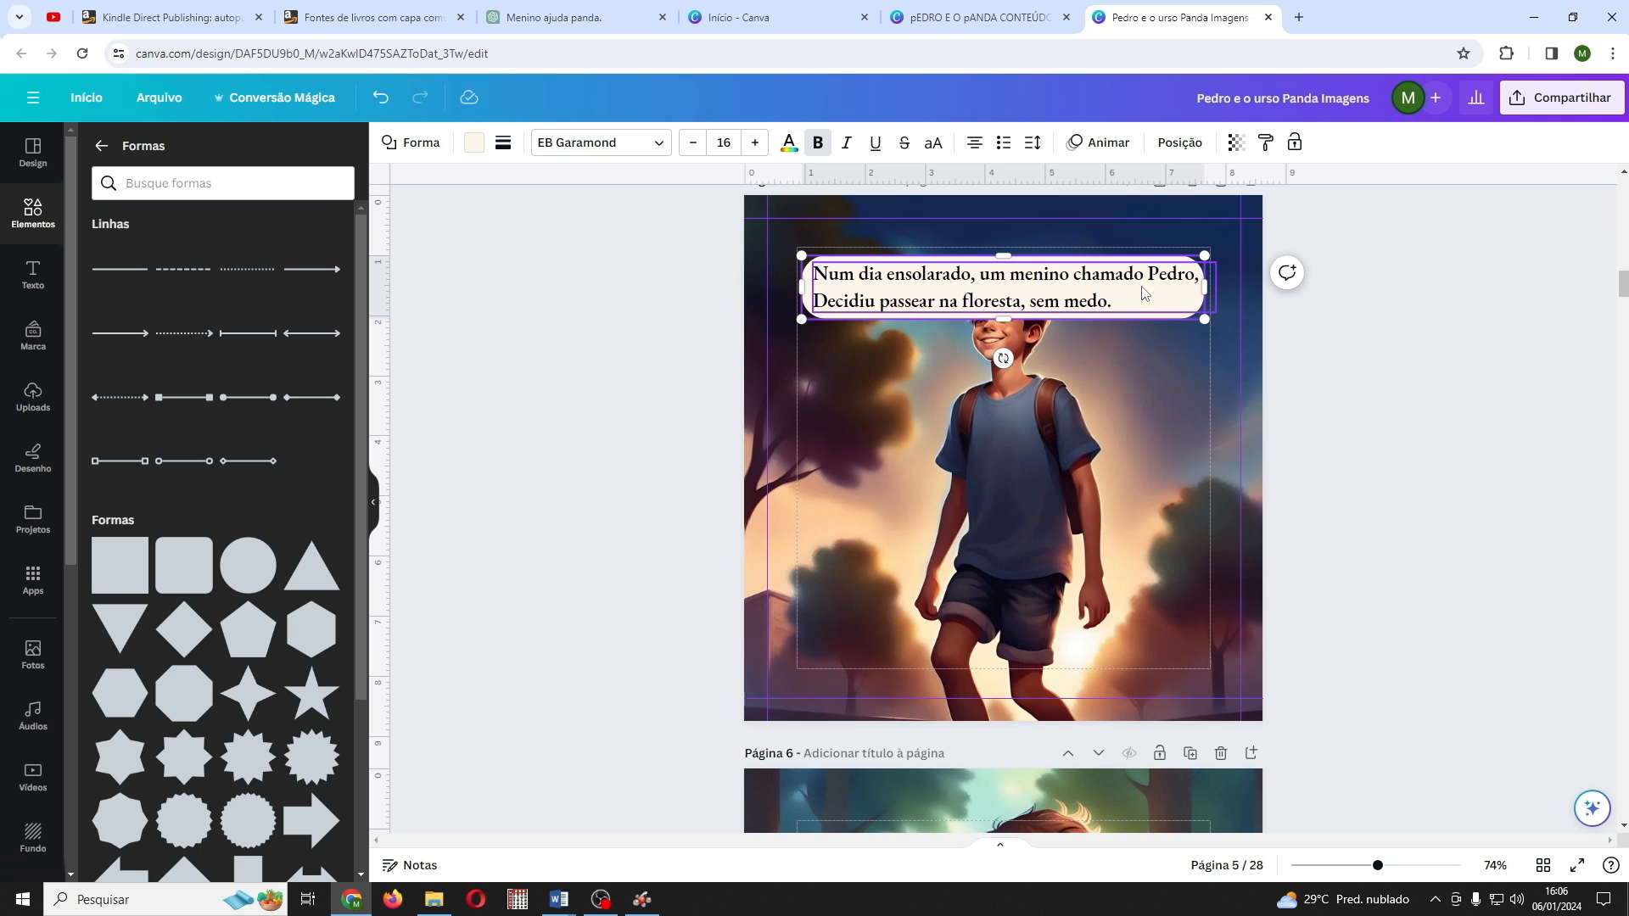
shift+click(1146, 293)
click(1035, 214)
click(1039, 262)
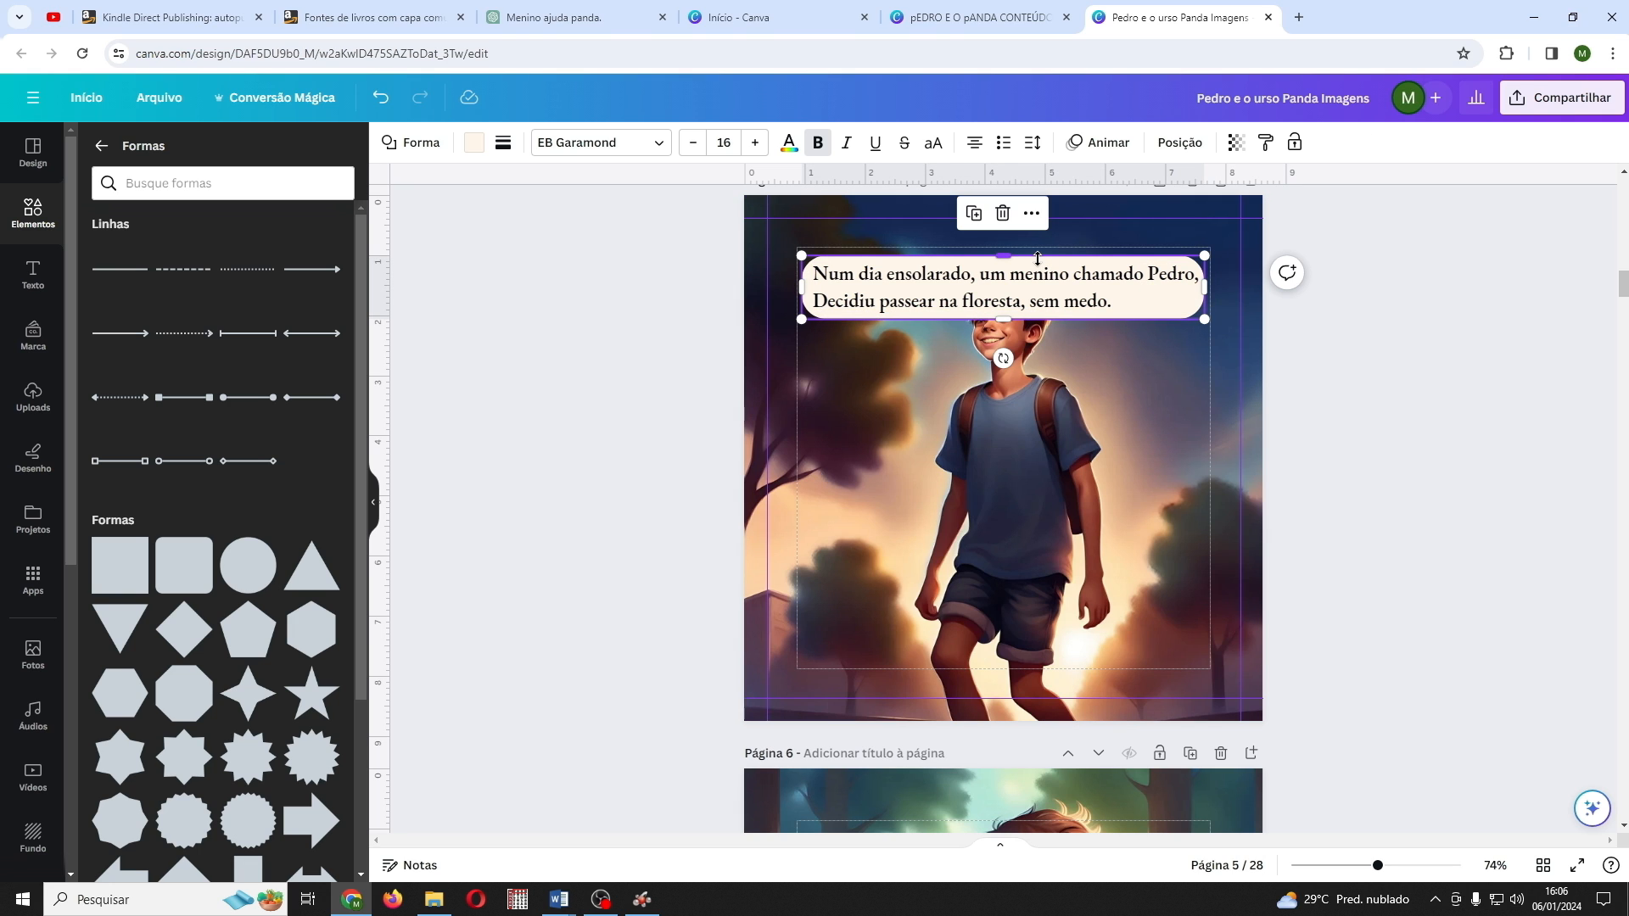
click(1040, 293)
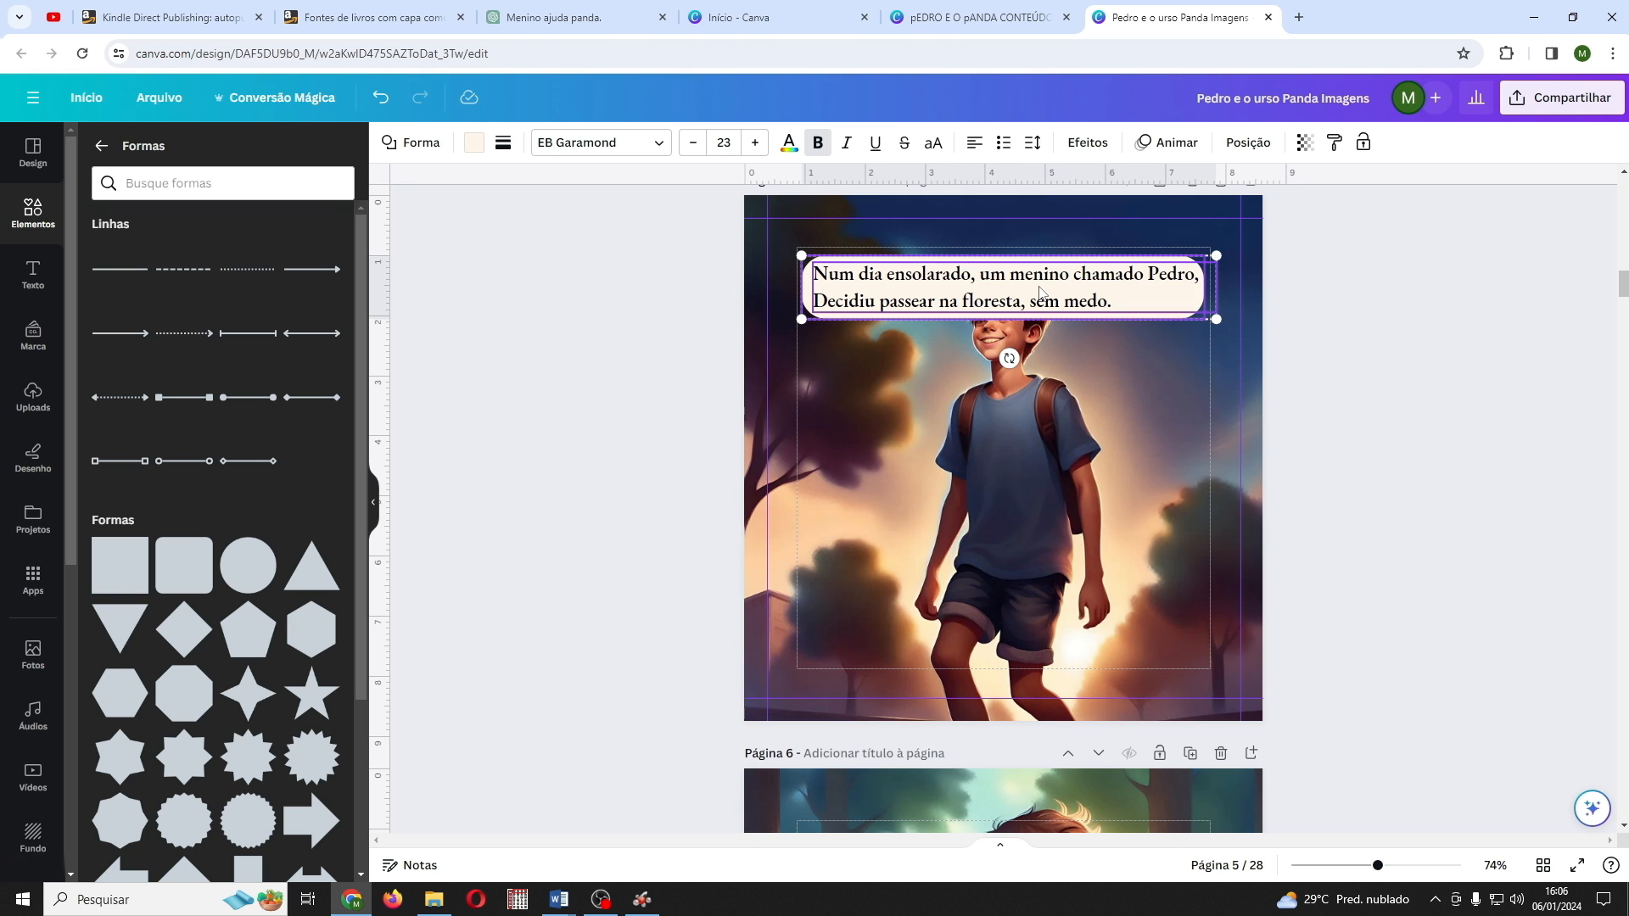
drag(1040, 293, 1031, 623)
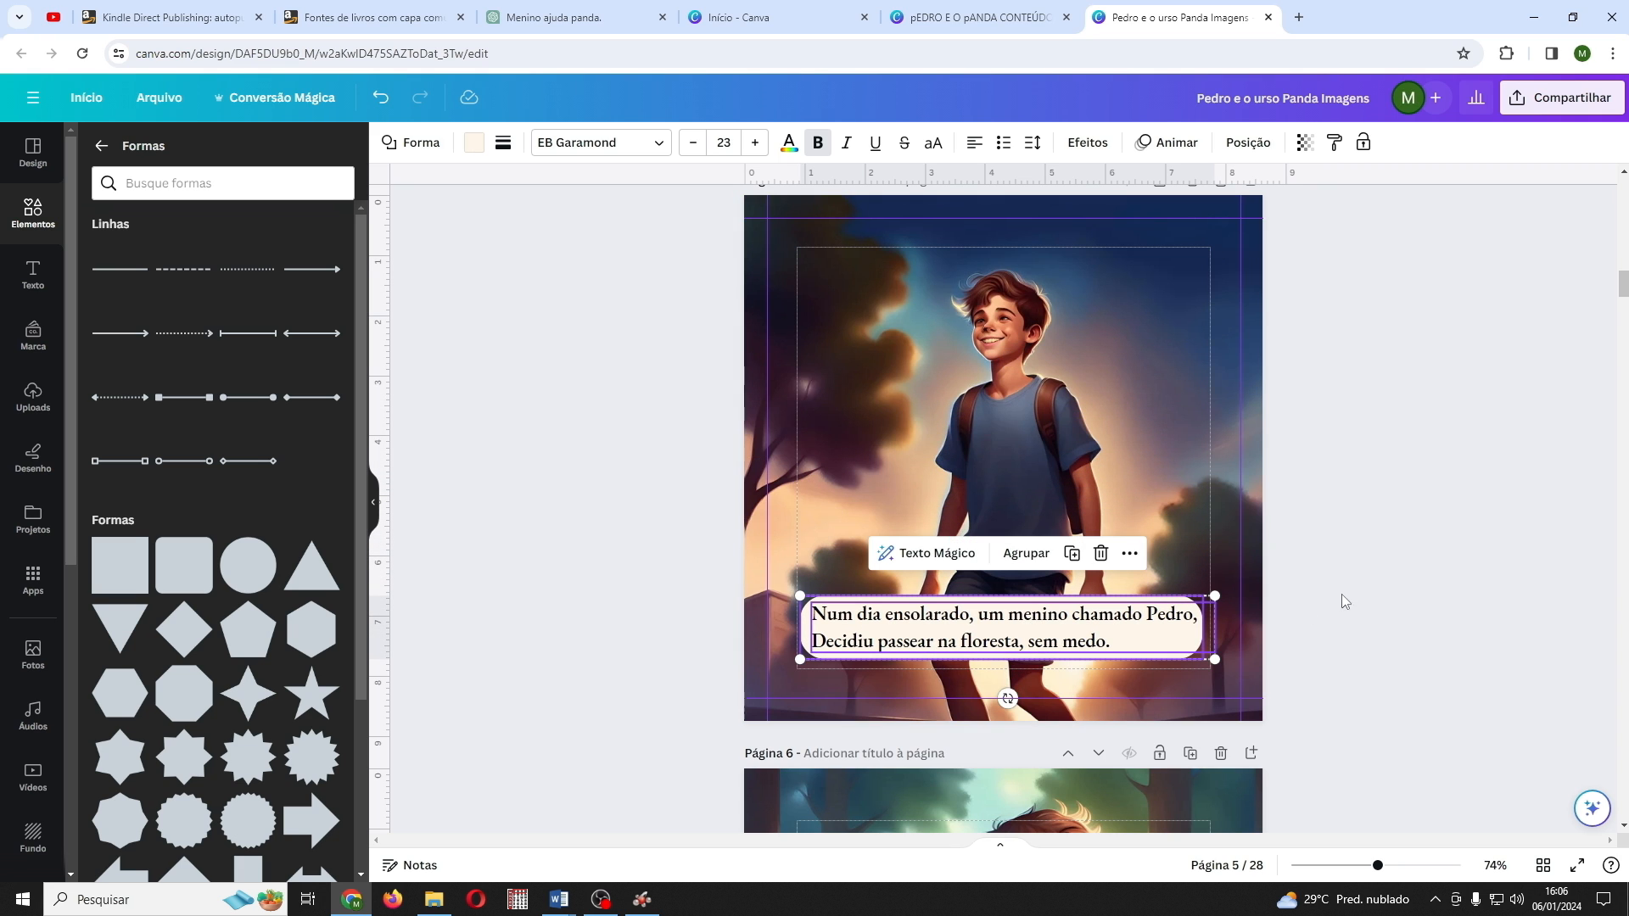
click(989, 682)
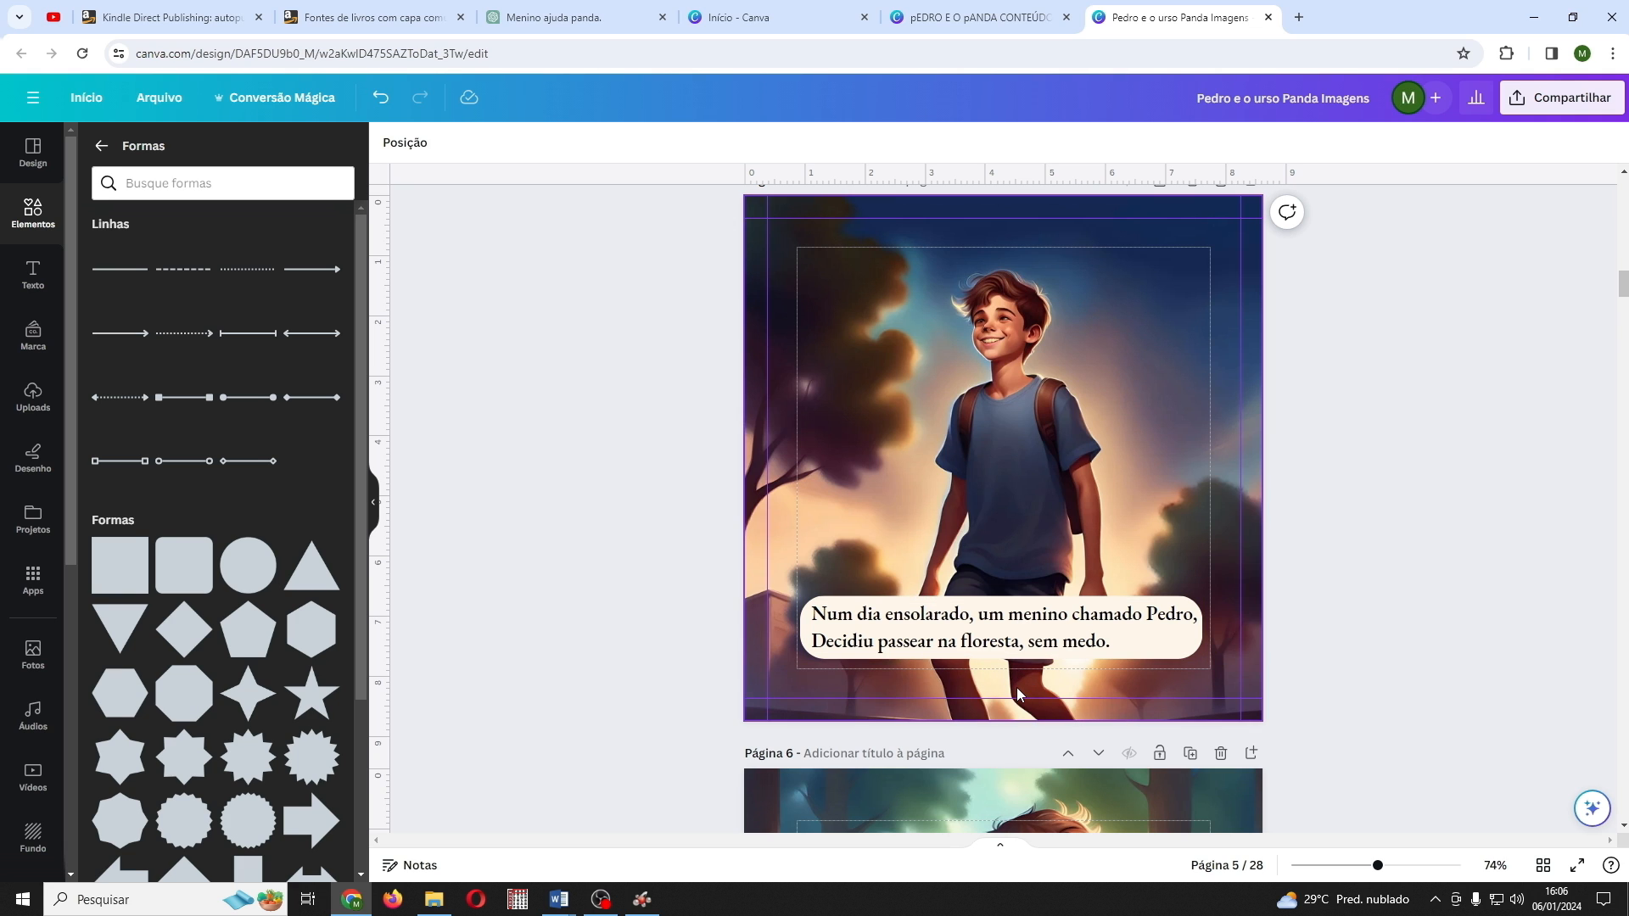
Step: Duplicate the page 5 banner with its verse and place the copy over the lower part of page 6
click(1014, 649)
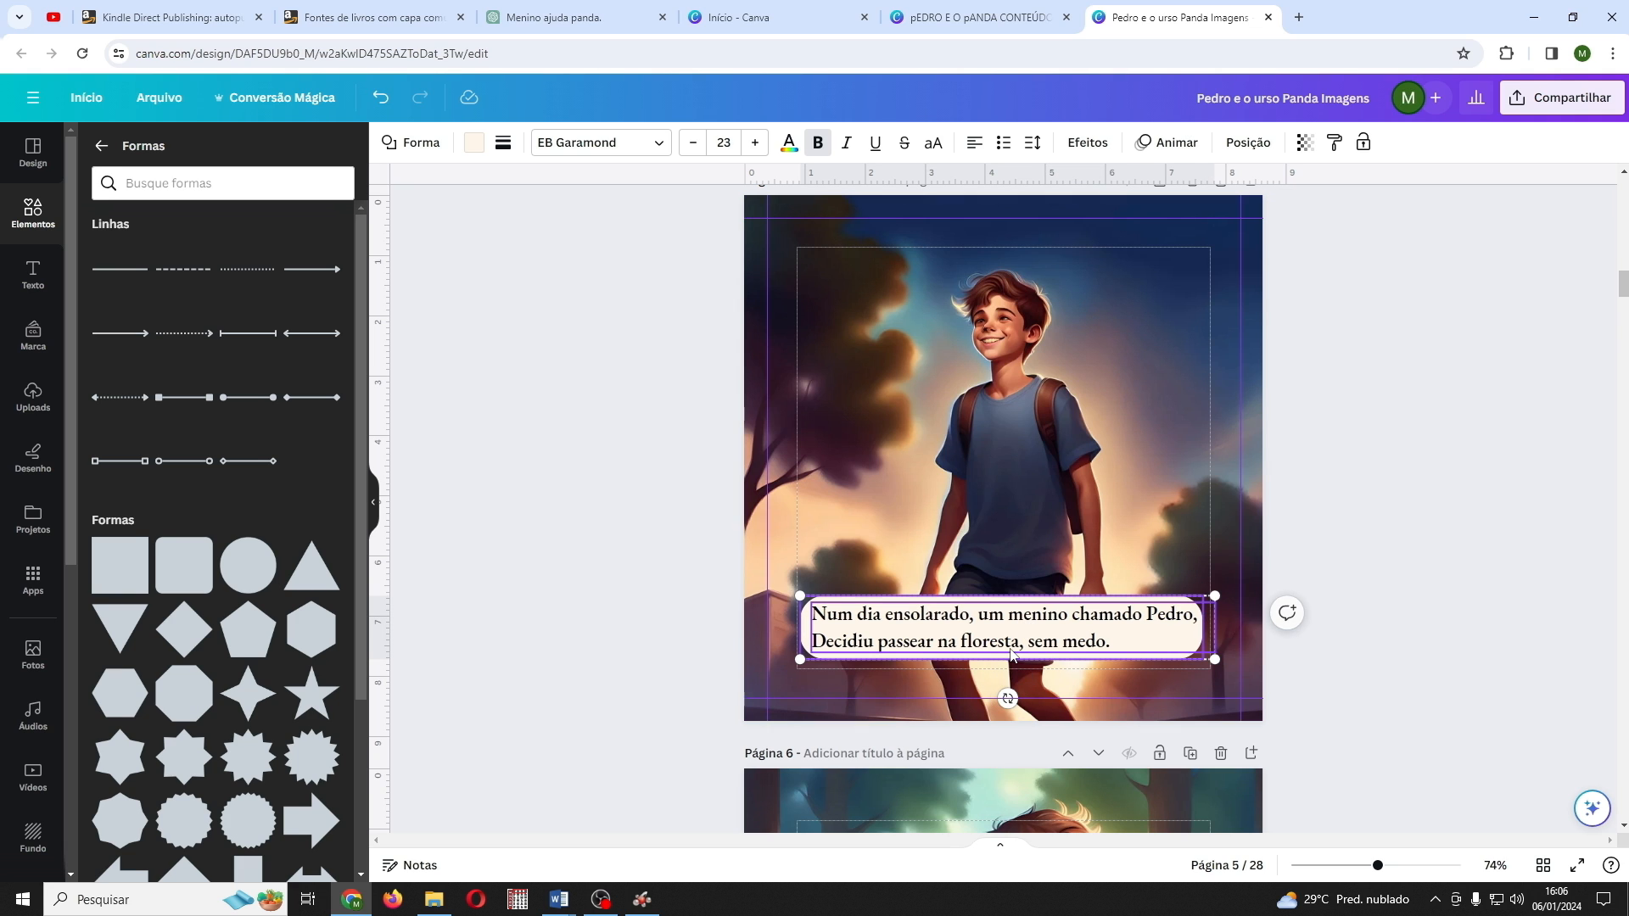
click(1073, 554)
drag(1065, 642, 1056, 693)
scroll(1056, 693, down, 2)
scroll(1055, 693, down, 4)
click(709, 777)
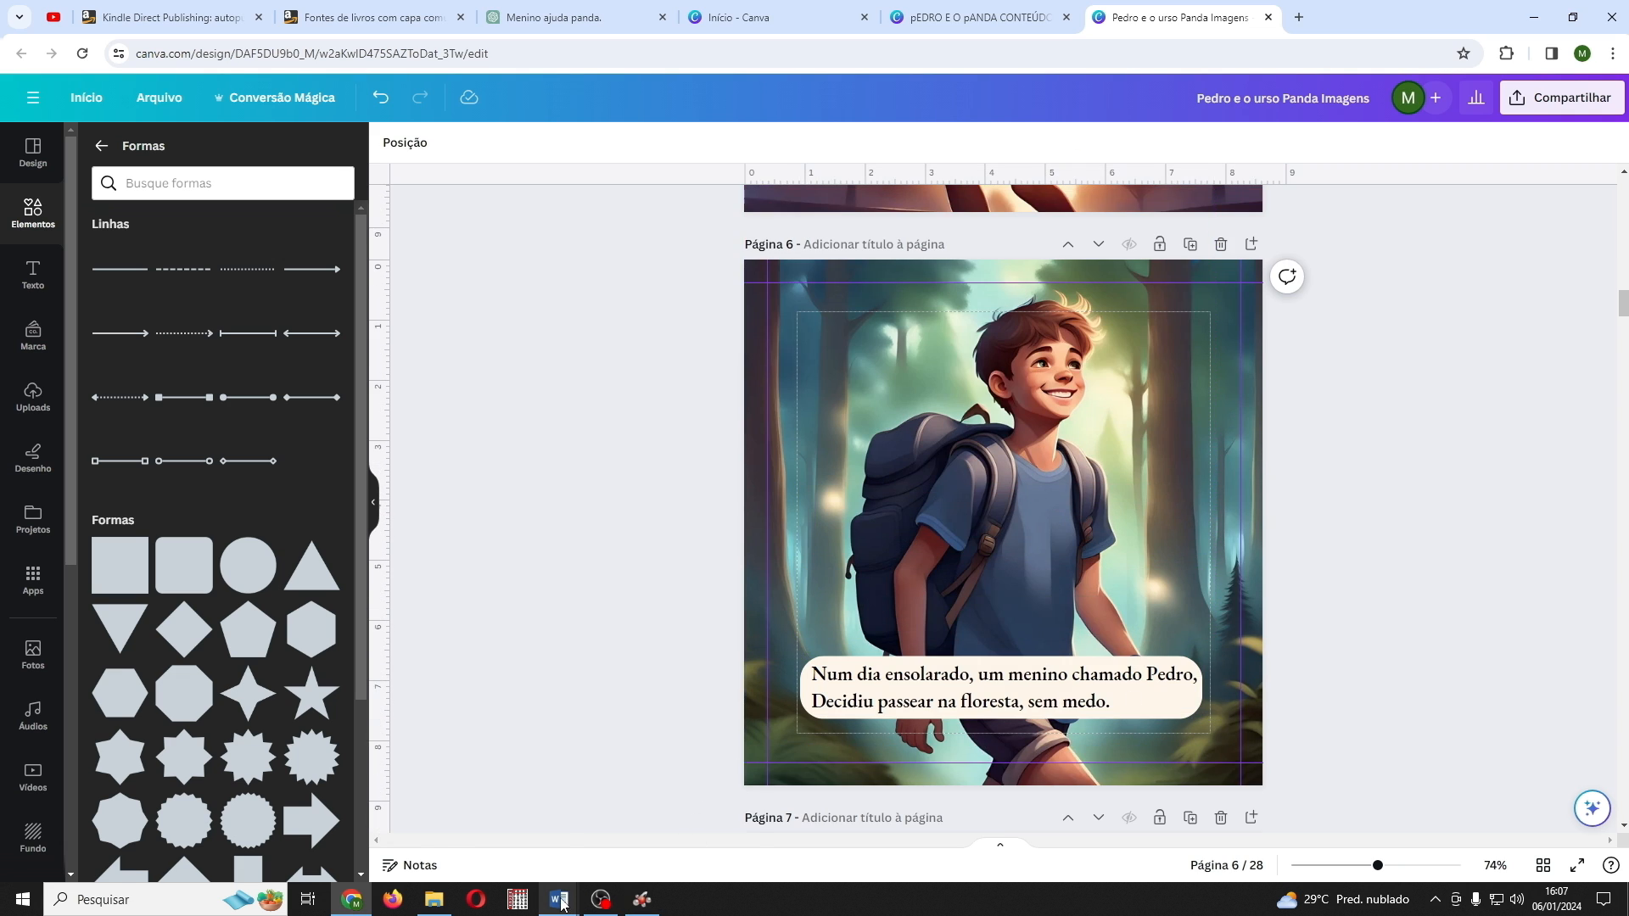
Step: Replace the page 6 verse with "Com sua mochila e muita alegria, Caminhou entre árvores, numa euforia." copied from the Word document
mouse_move(562, 900)
click(507, 862)
drag(396, 422, 745, 470)
right_click(667, 454)
click(713, 484)
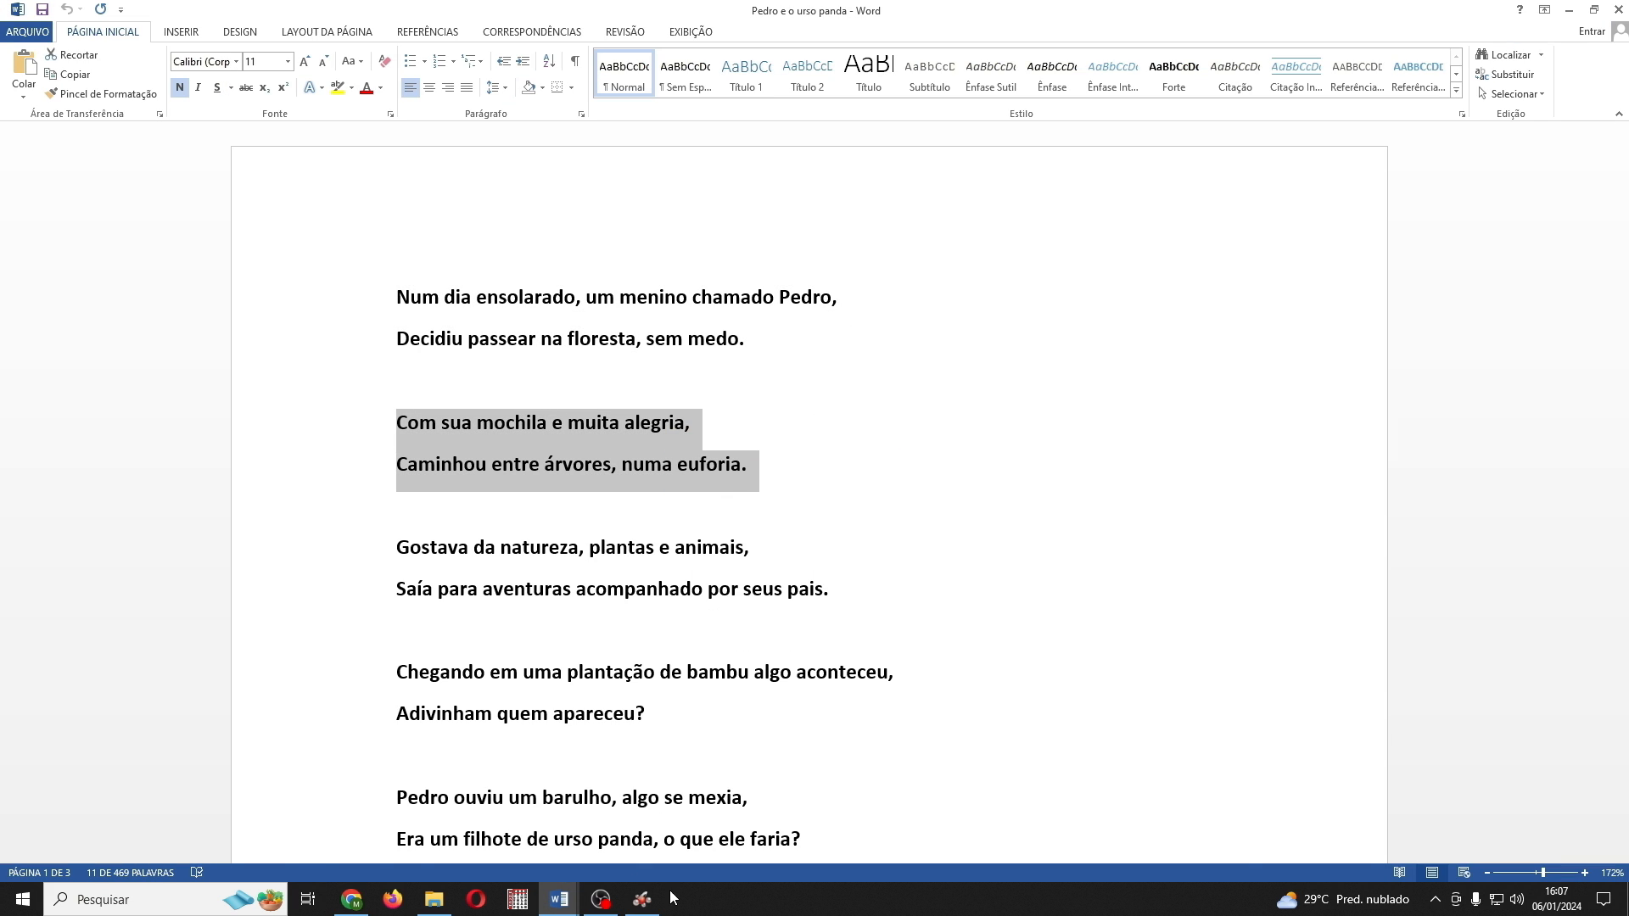
key(alt+Tab)
double_click(921, 686)
key(ctrl+v)
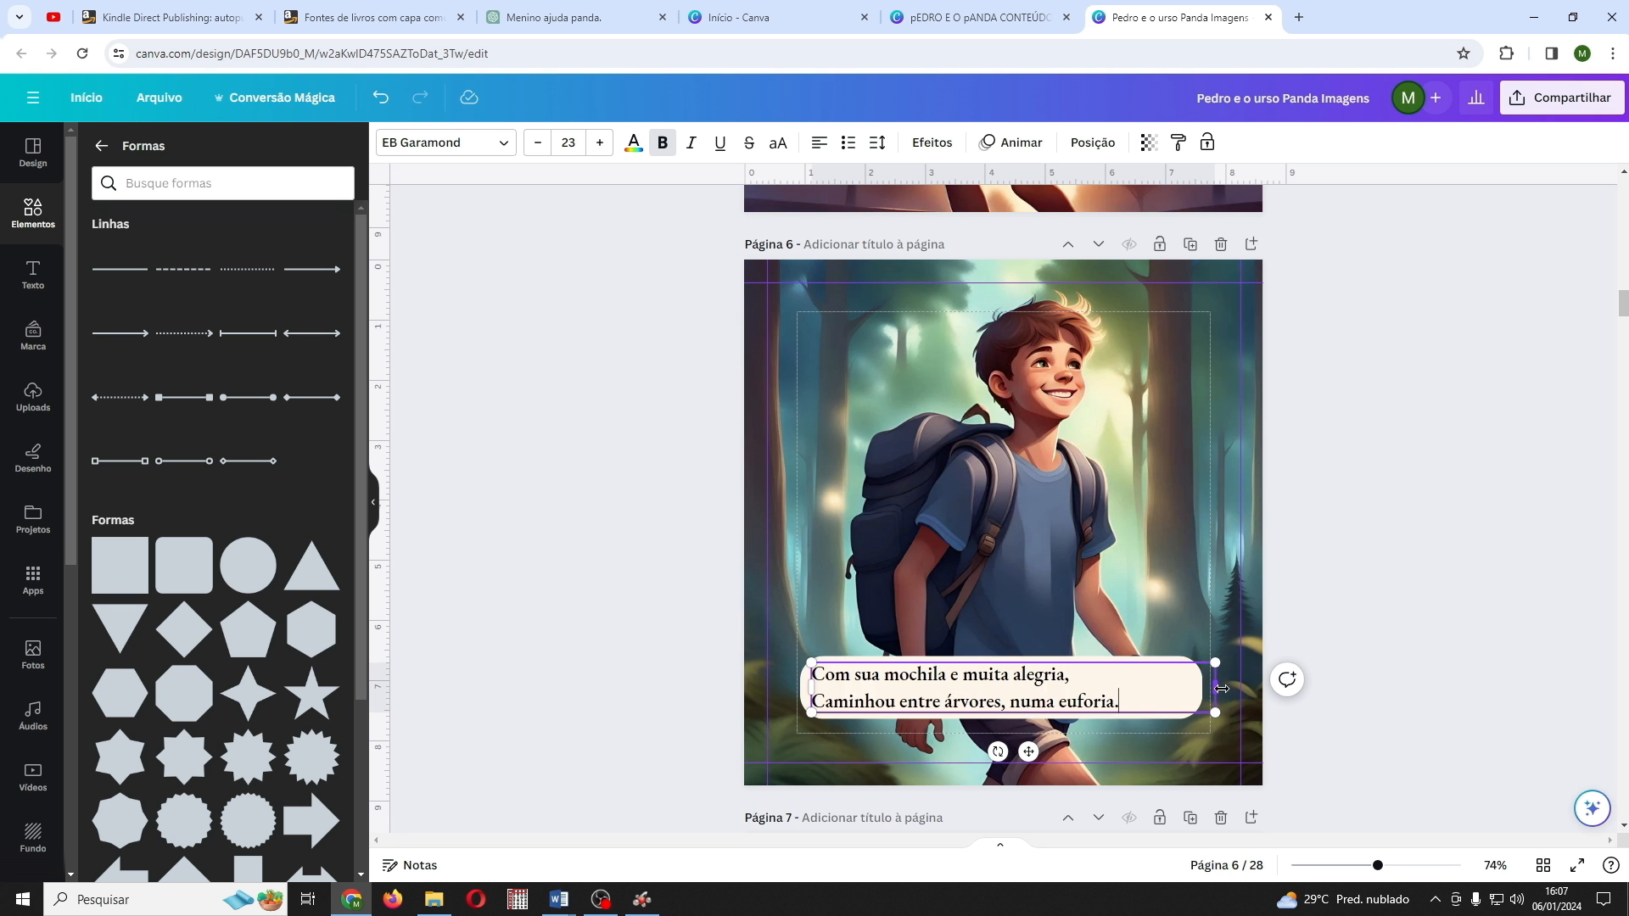
Step: Narrow the page 6 verse's text box to about 5.2 in wide and centre it within the banner
drag(1215, 688, 1130, 694)
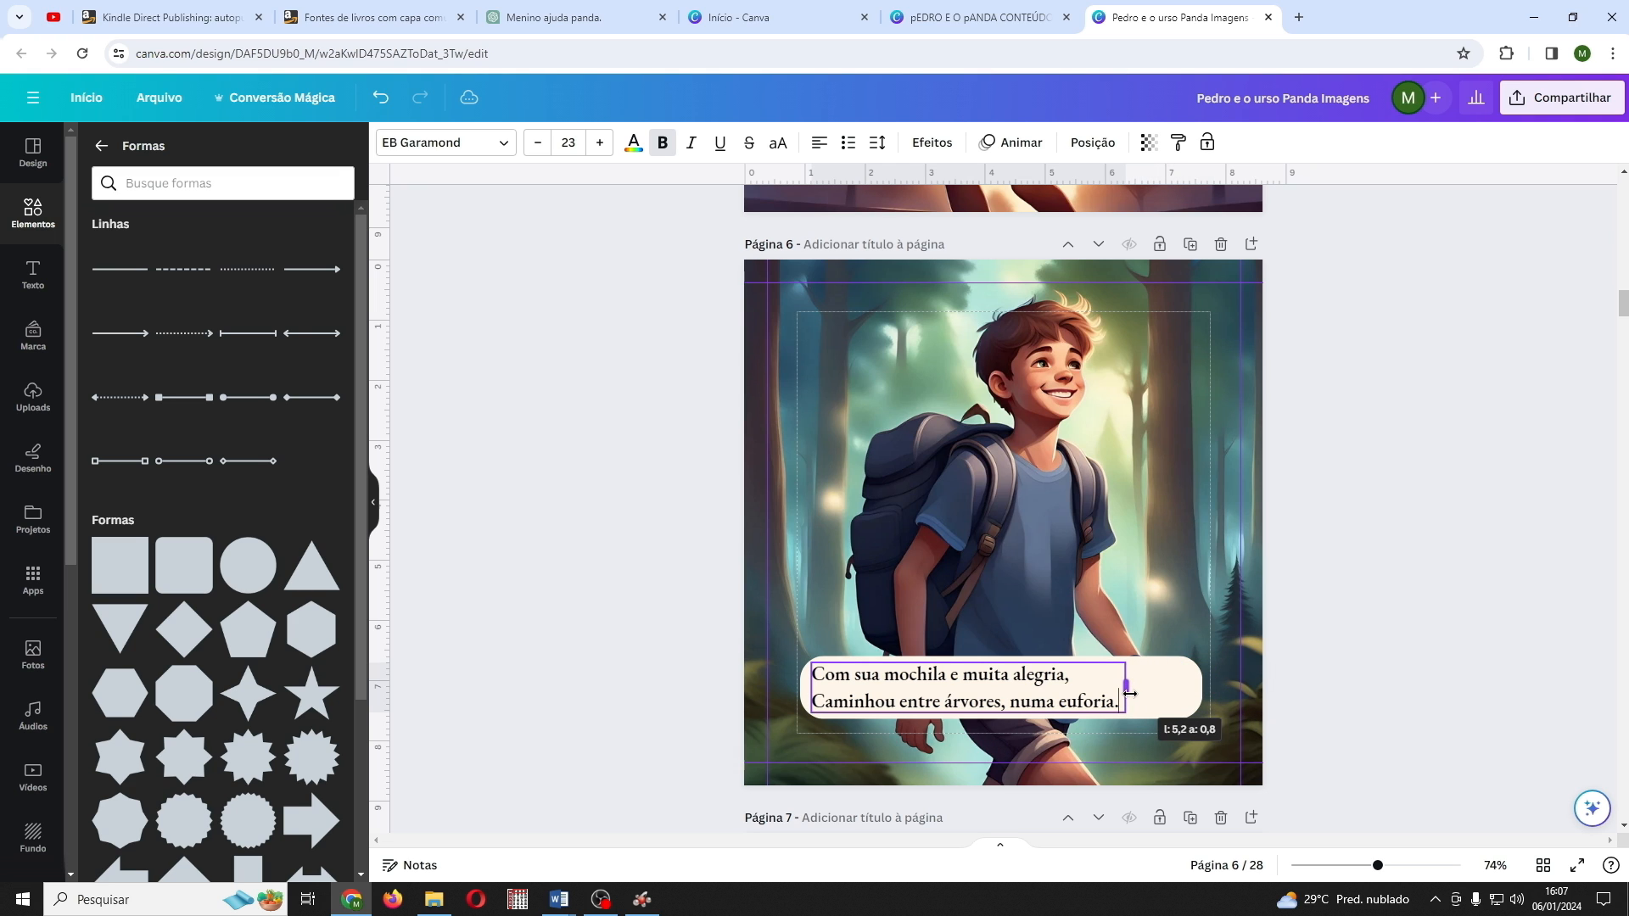
click(1418, 697)
click(1165, 689)
click(949, 691)
drag(949, 689, 982, 688)
click(1415, 653)
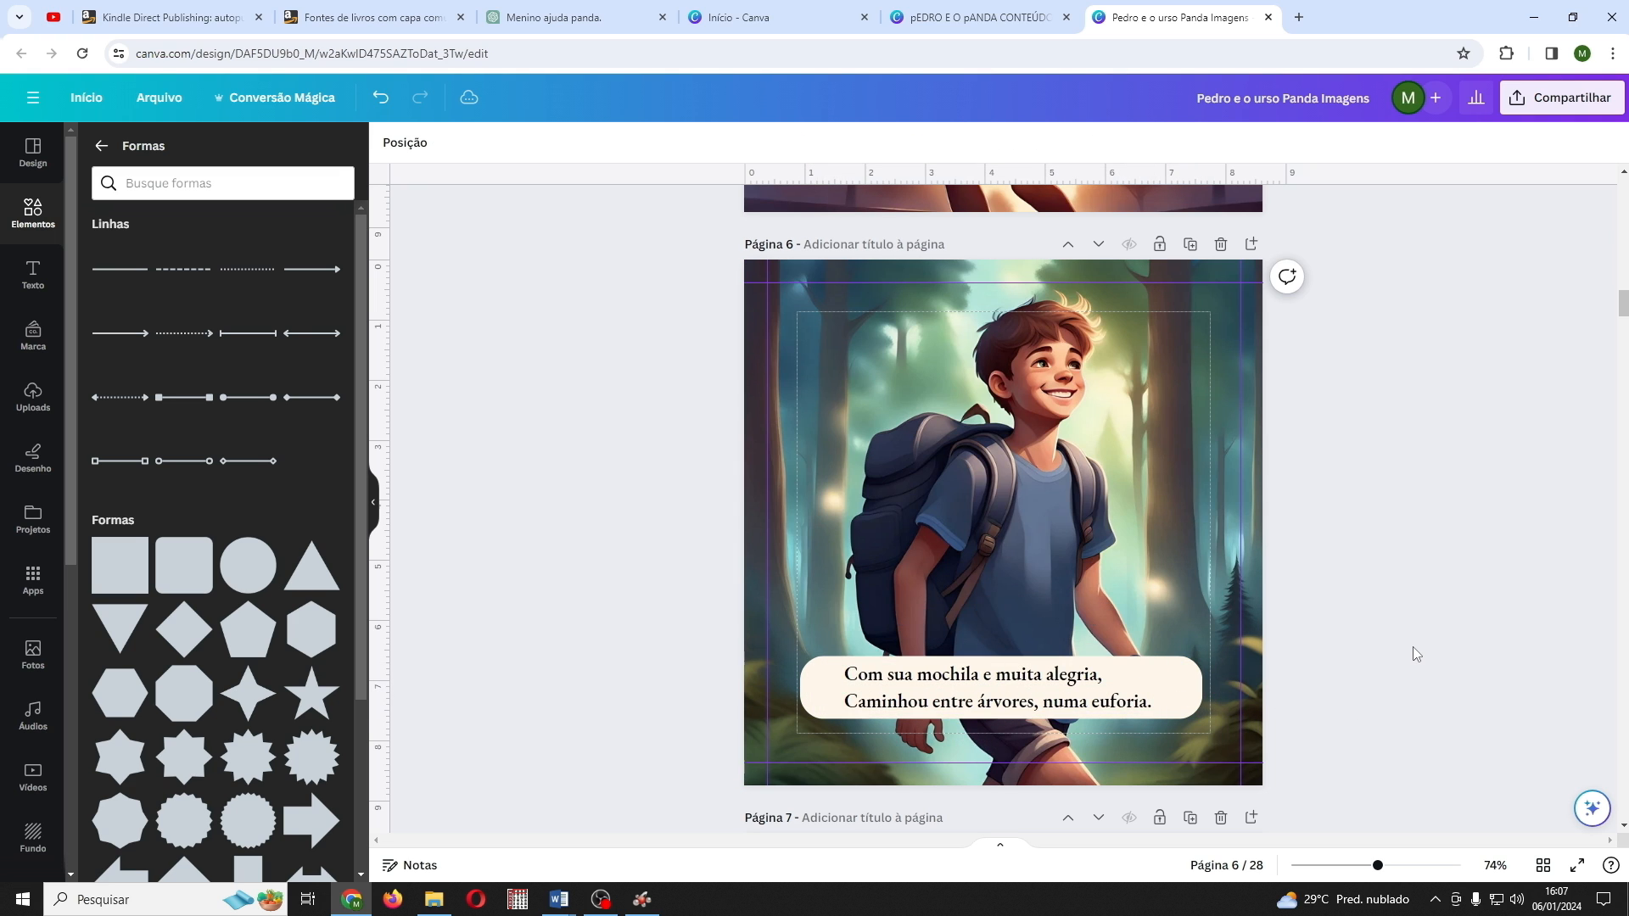
Step: Duplicate the page 6 banner with its verse and place the copy over the lower part of page 7
click(1182, 679)
shift+click(1112, 676)
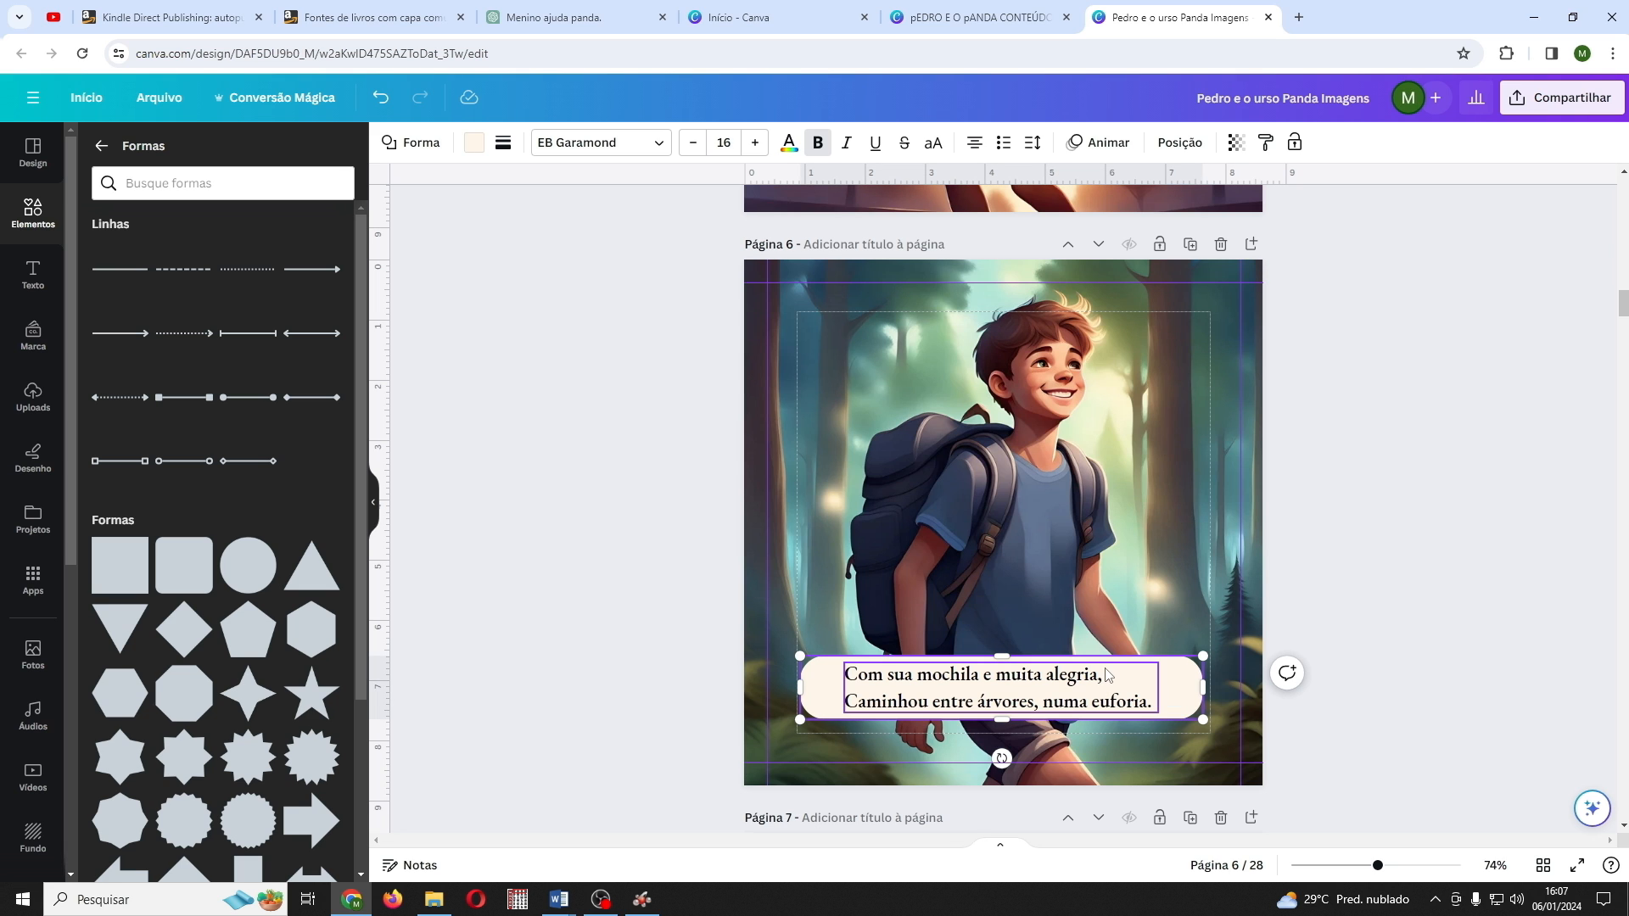
click(1066, 617)
drag(1072, 687, 1067, 630)
Step: Replace the page 7 verse with "Gostava da natureza, plantas e animais, Saía para aventuras acompanhado por seus pais." copied from the Word document
mouse_move(568, 907)
click(466, 823)
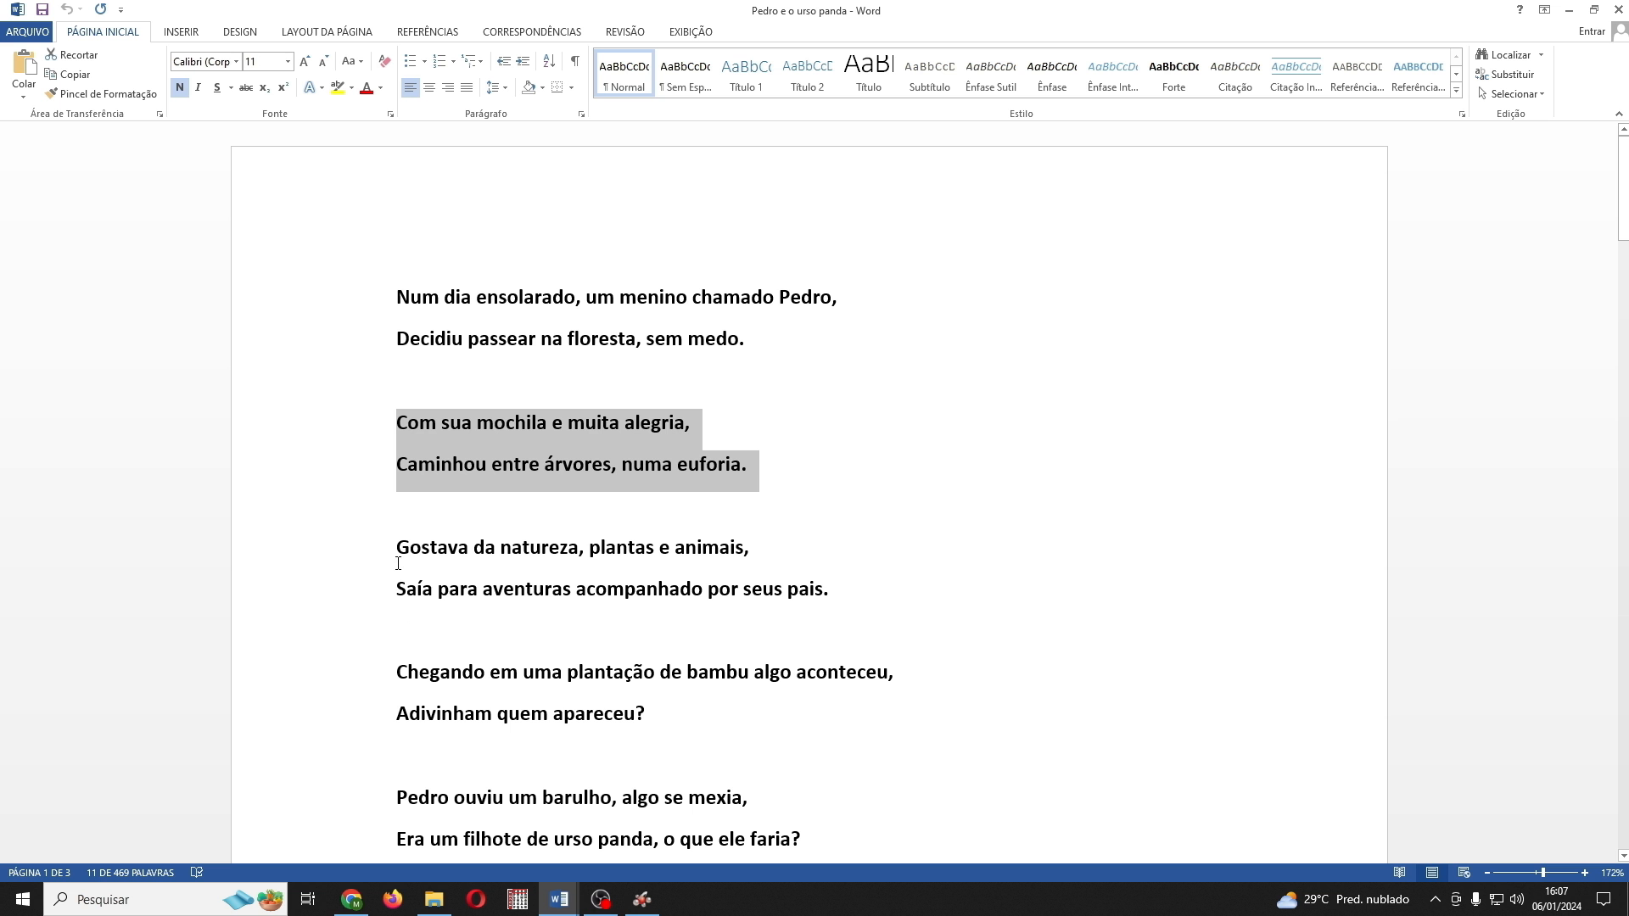
drag(393, 543, 845, 585)
right_click(703, 566)
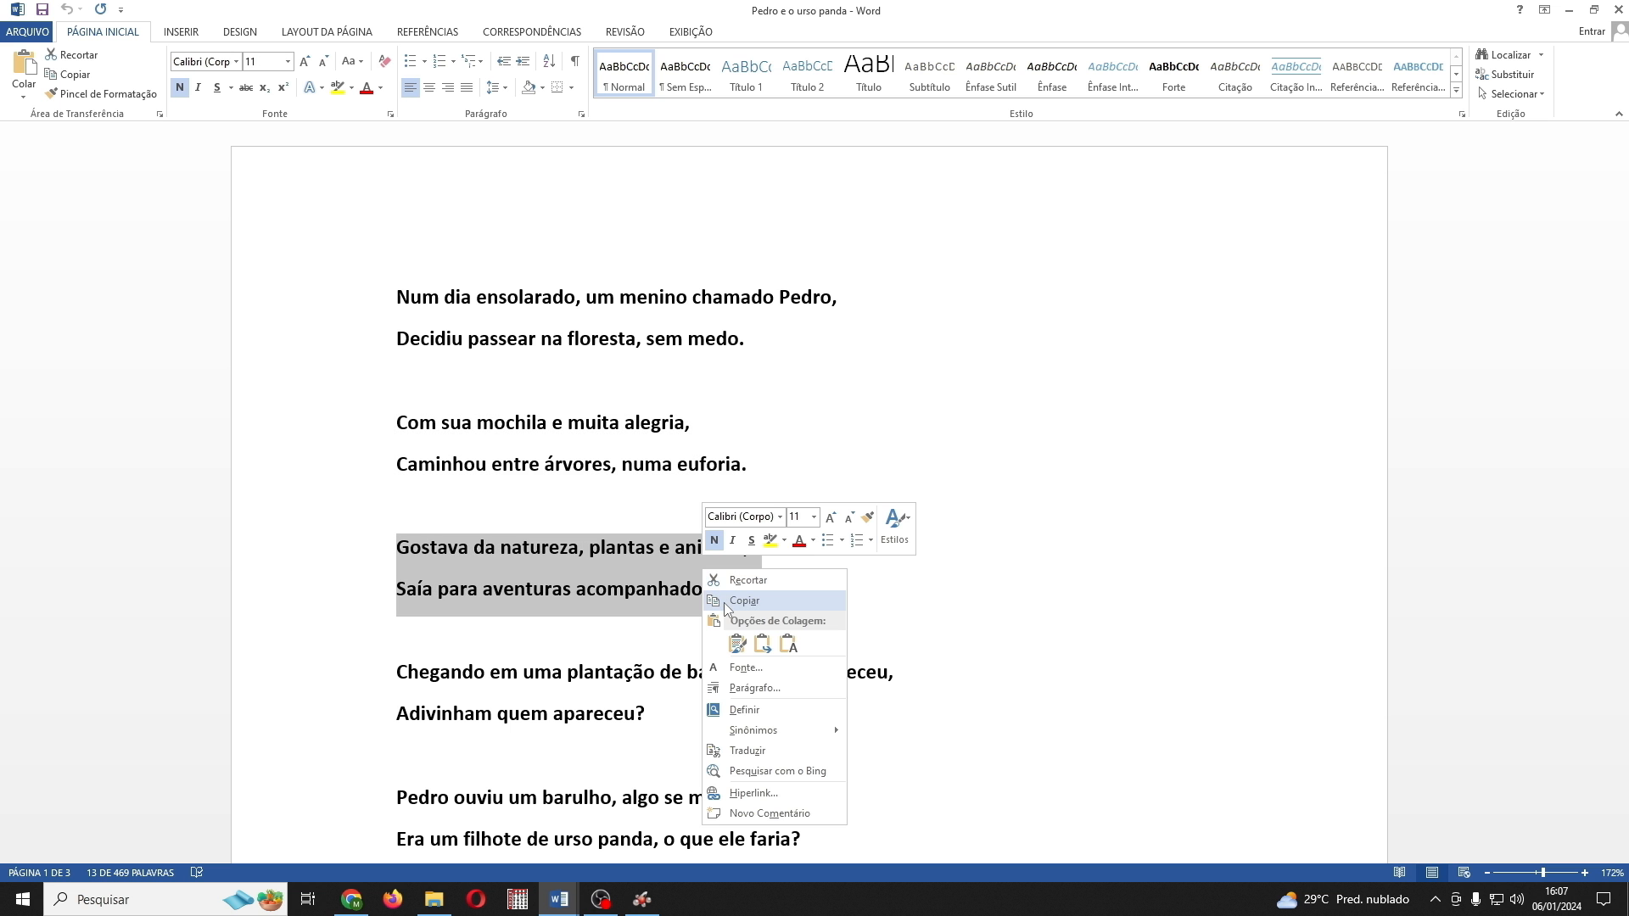
click(737, 602)
mouse_move(351, 900)
click(353, 815)
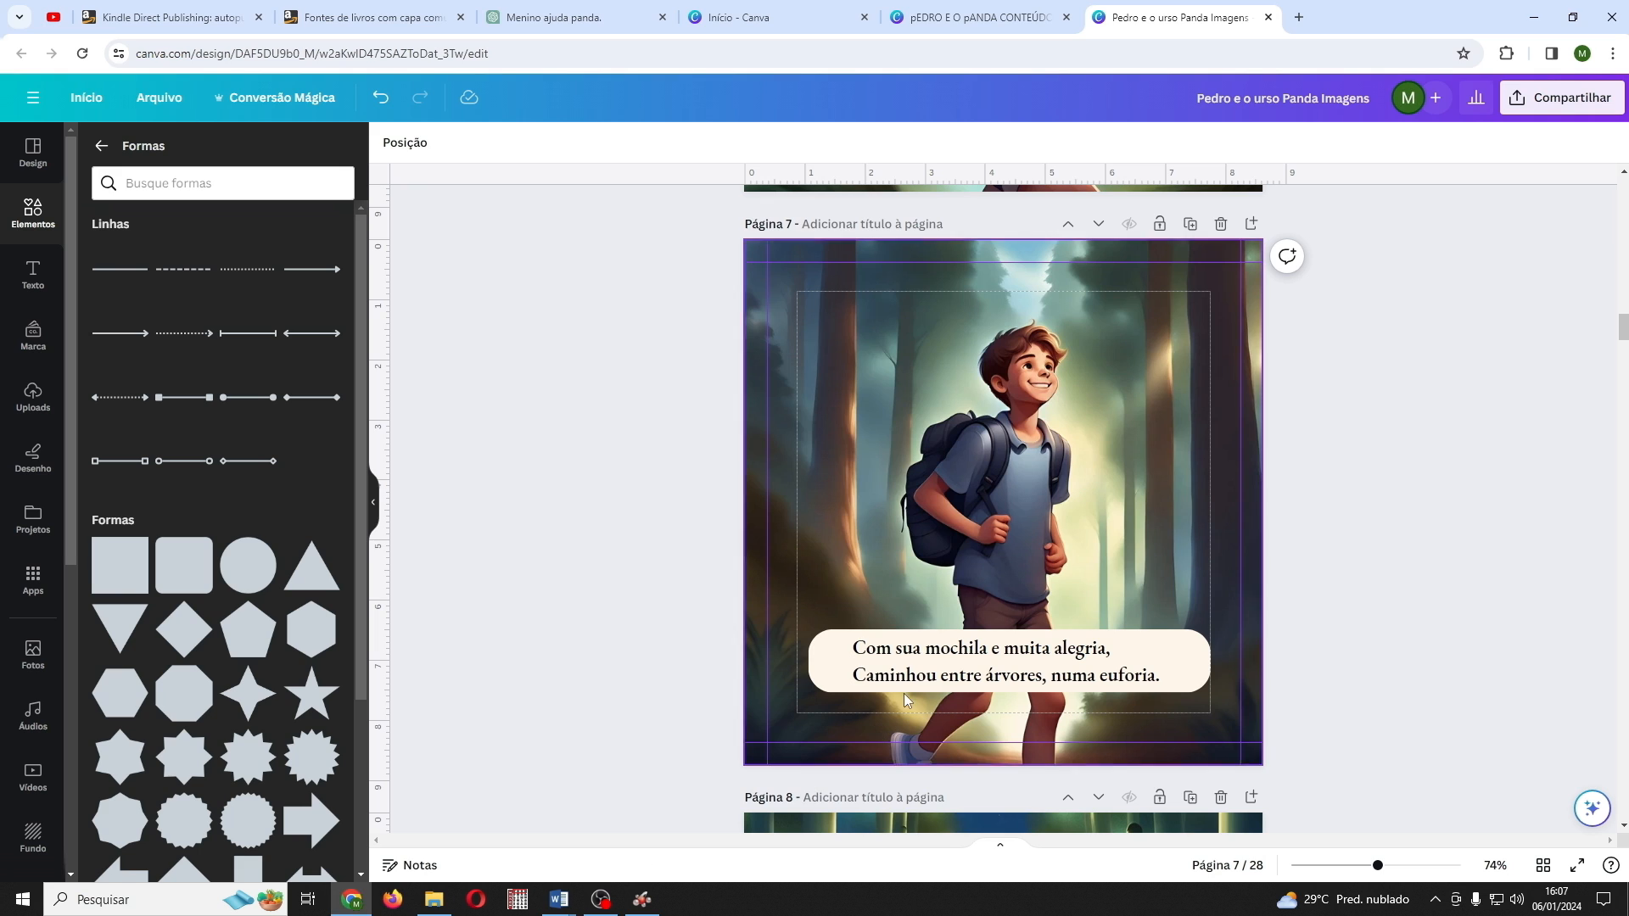
double_click(919, 671)
key(ctrl+v)
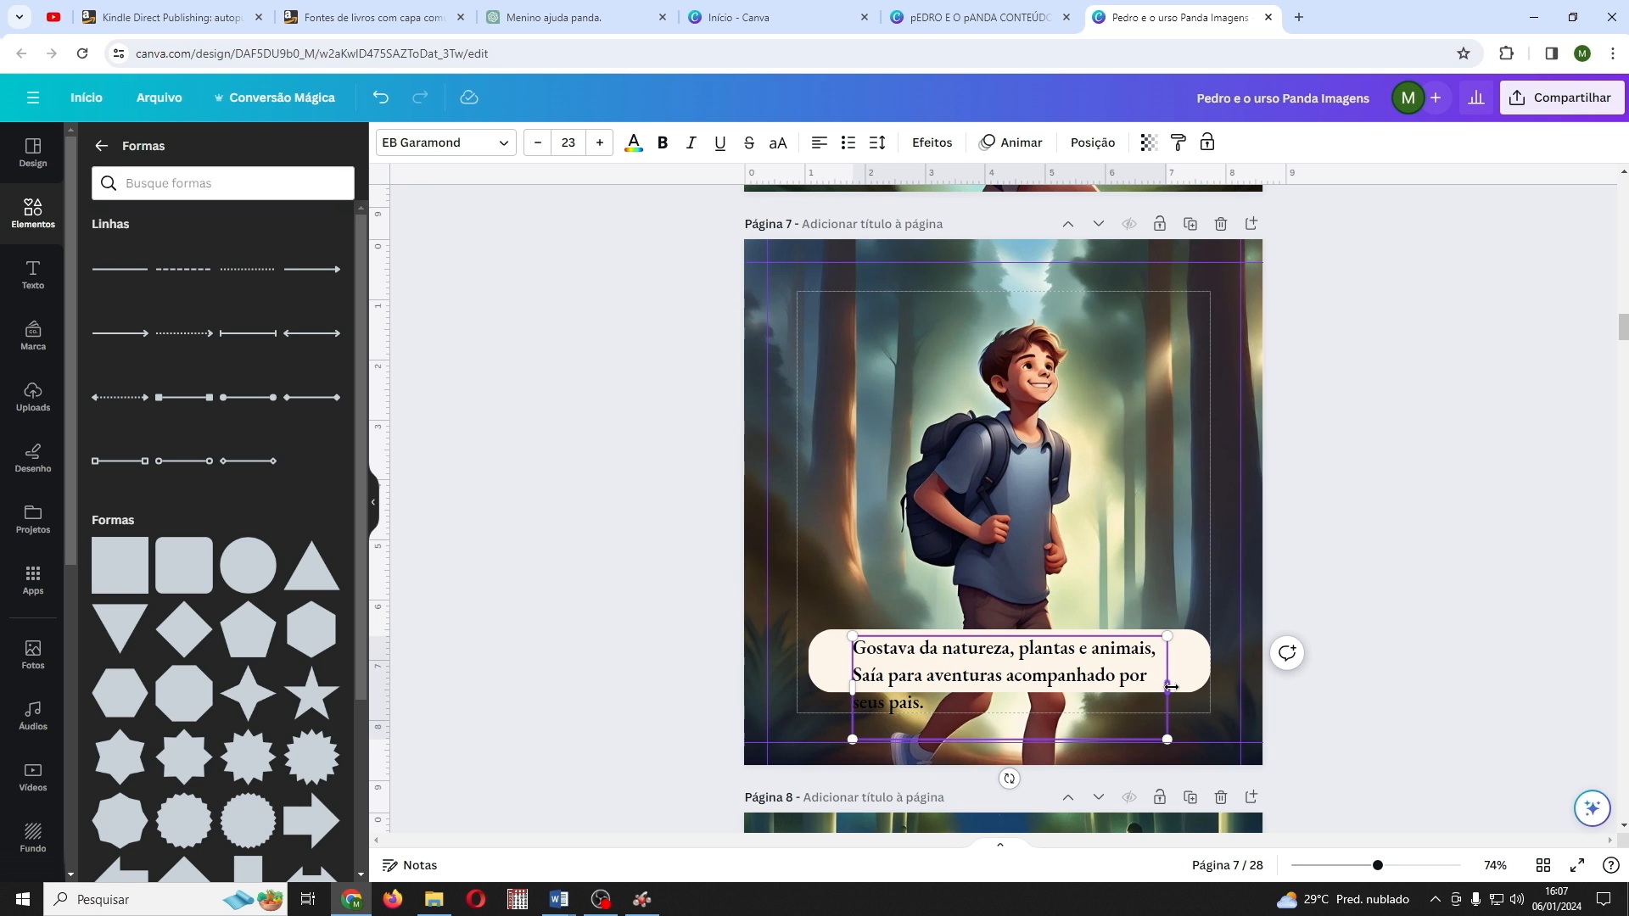
Step: Widen the page 7 text box until the verse fits on two lines and centre the verse within the banner
drag(1179, 688, 1274, 684)
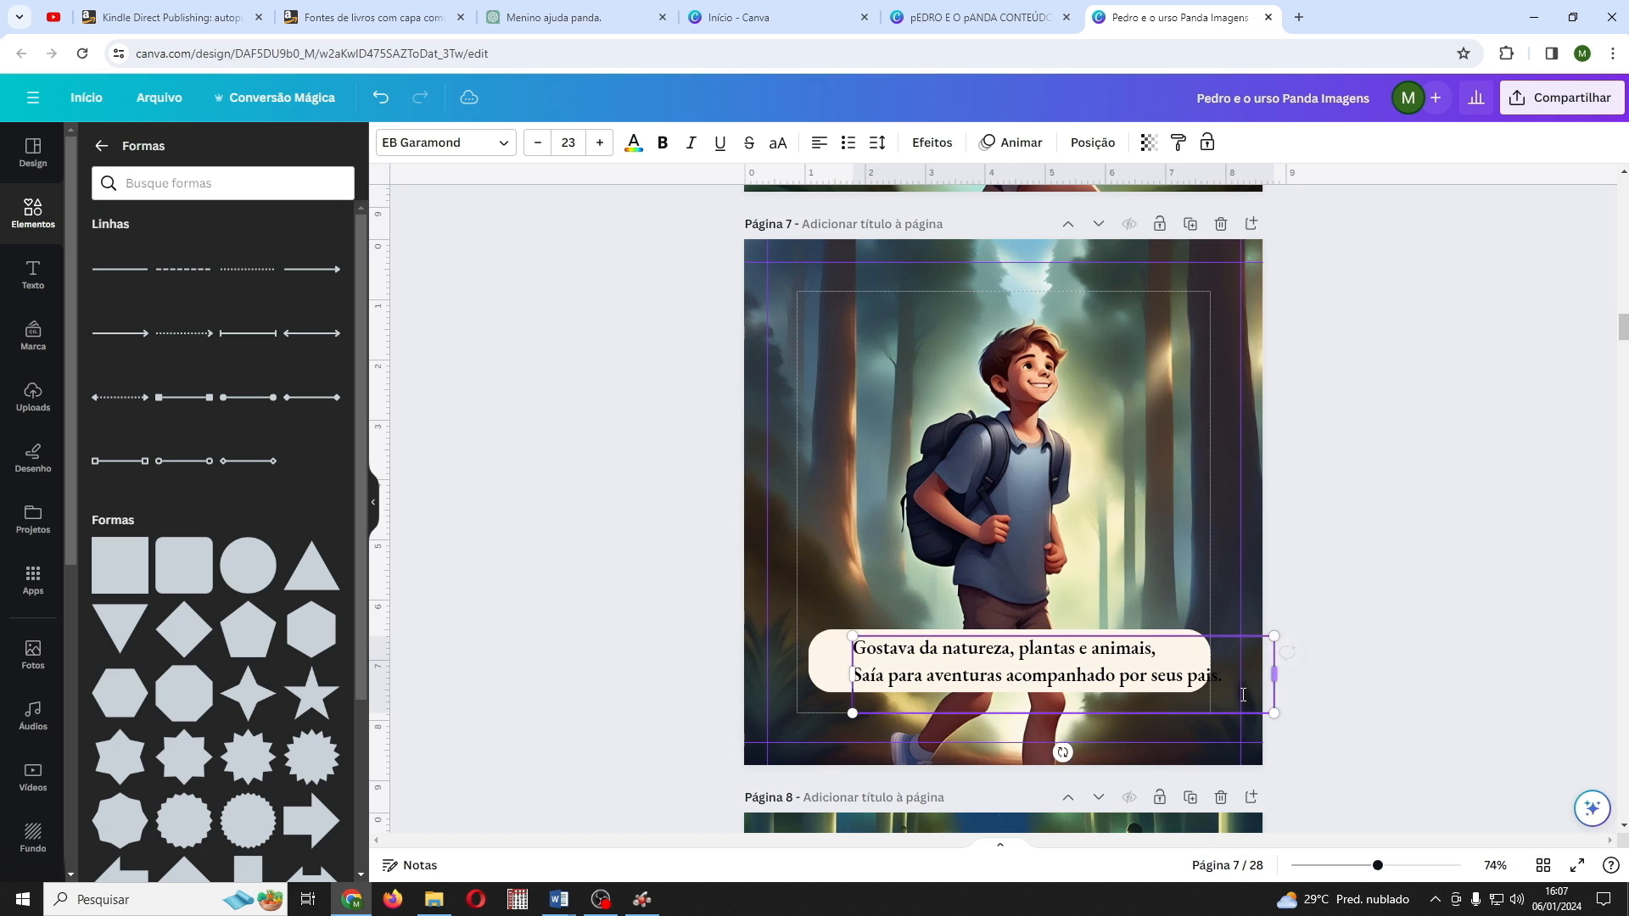
drag(1113, 668, 1084, 665)
click(1301, 546)
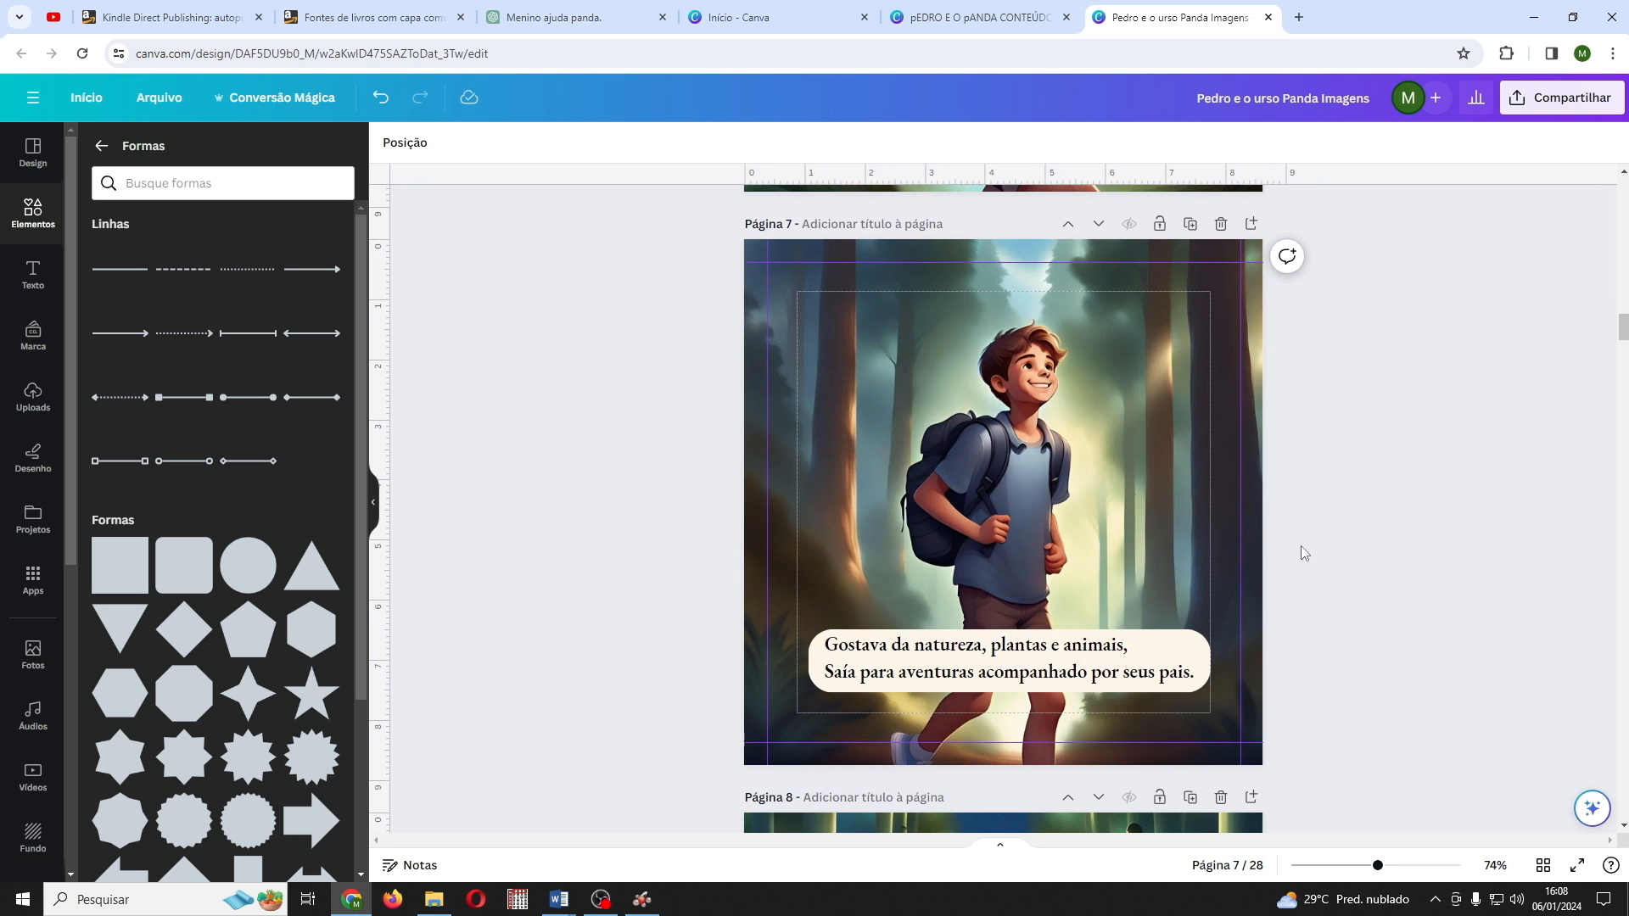
Step: Duplicate the page 7 banner with its verse and place the copy over the lower part of page 8
click(1174, 631)
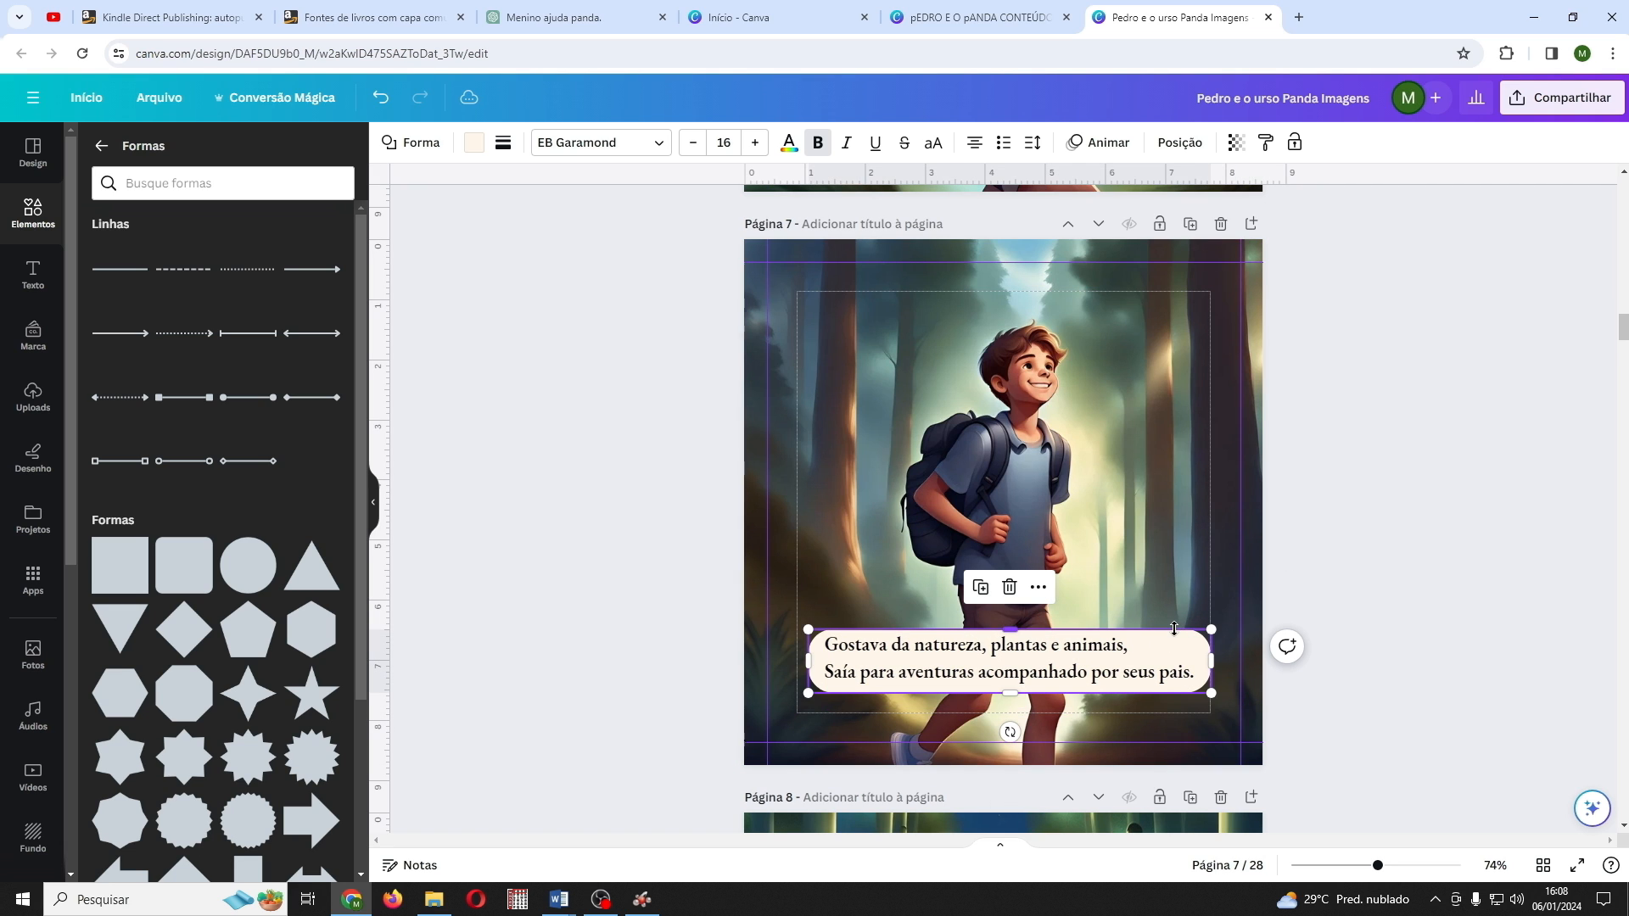
shift+click(1171, 647)
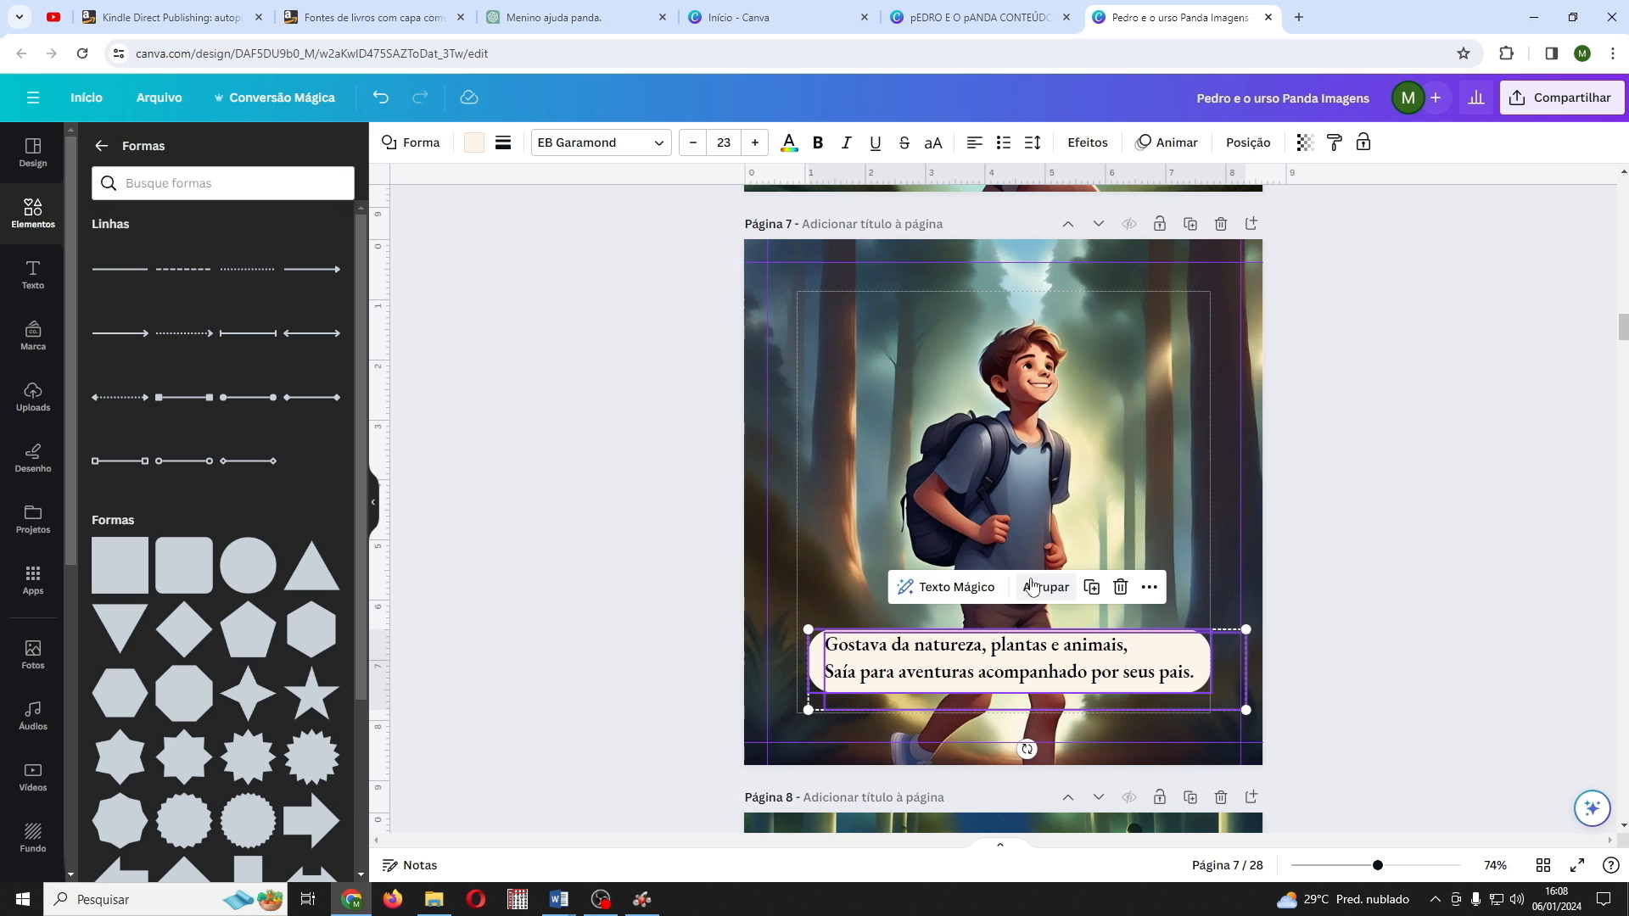
click(1095, 585)
drag(1090, 681, 1064, 728)
scroll(1064, 728, down, 6)
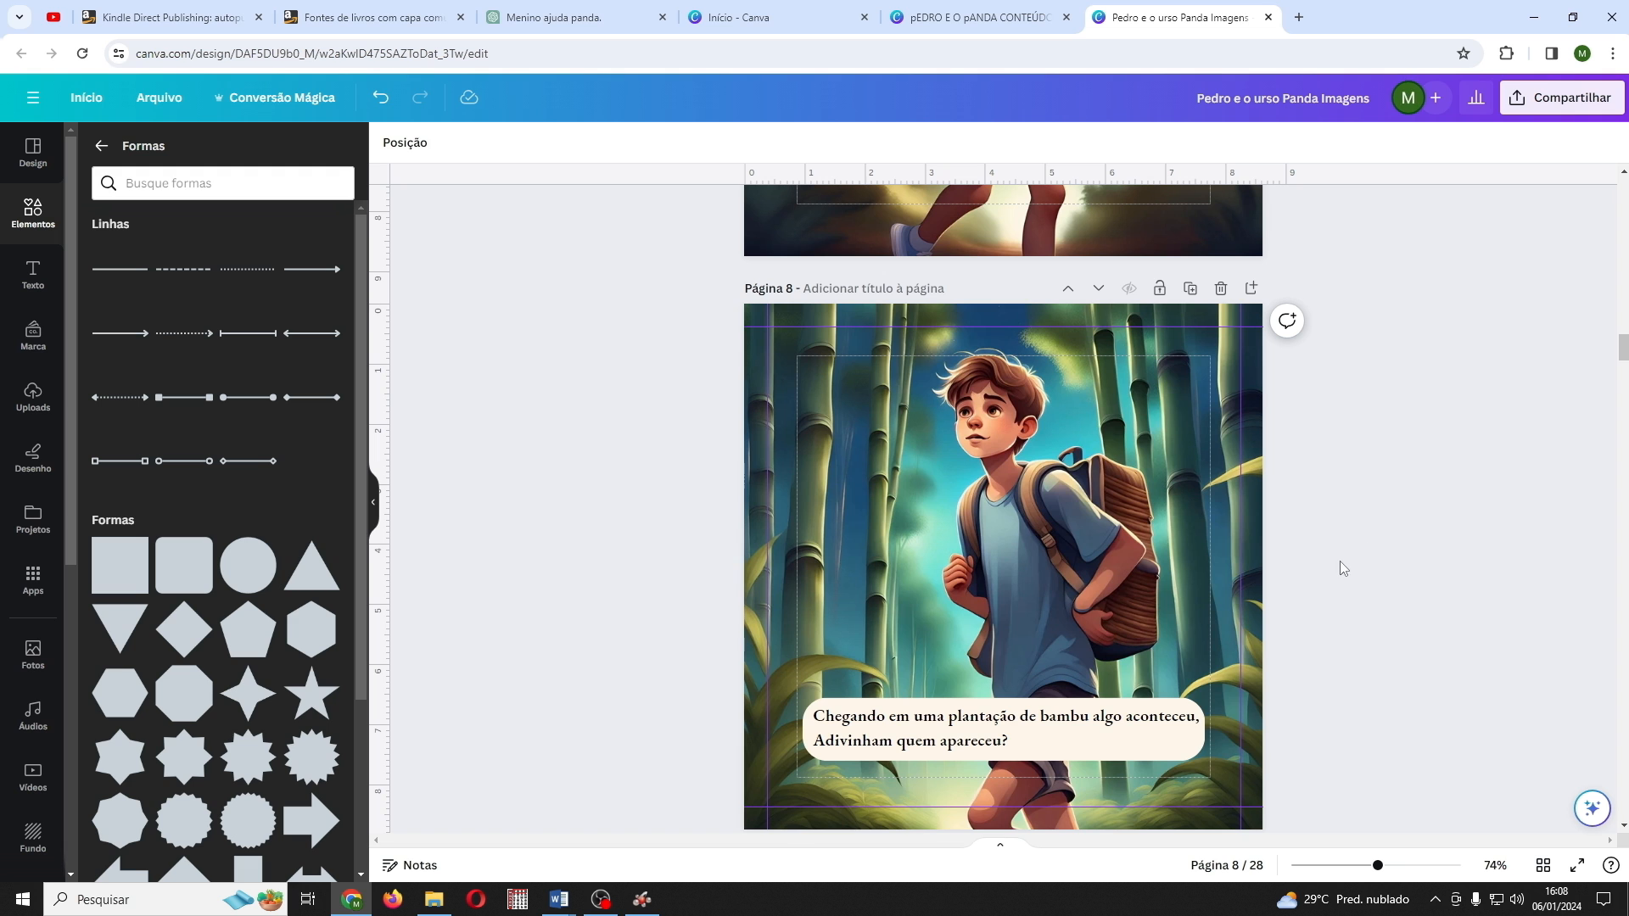
Step: Switch to the finished book design and review its illustrated pages and verse banners, paging through them in full-screen view
mouse_move(1625, 345)
mouse_down()
mouse_move(1620, 265)
mouse_move(1614, 365)
mouse_up()
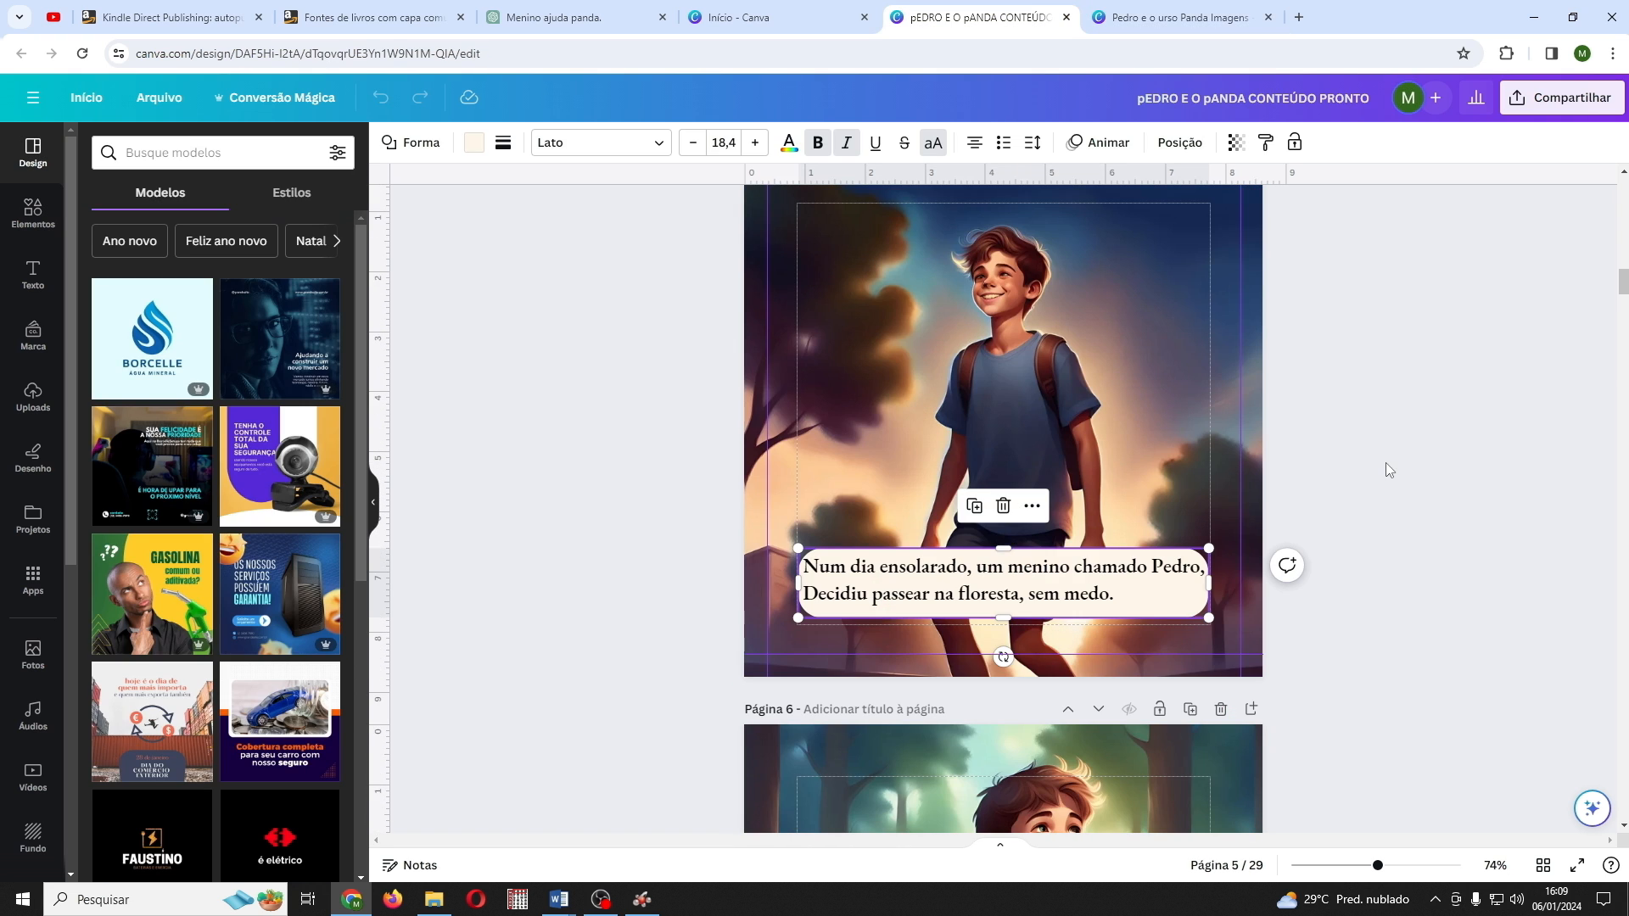
click(1390, 463)
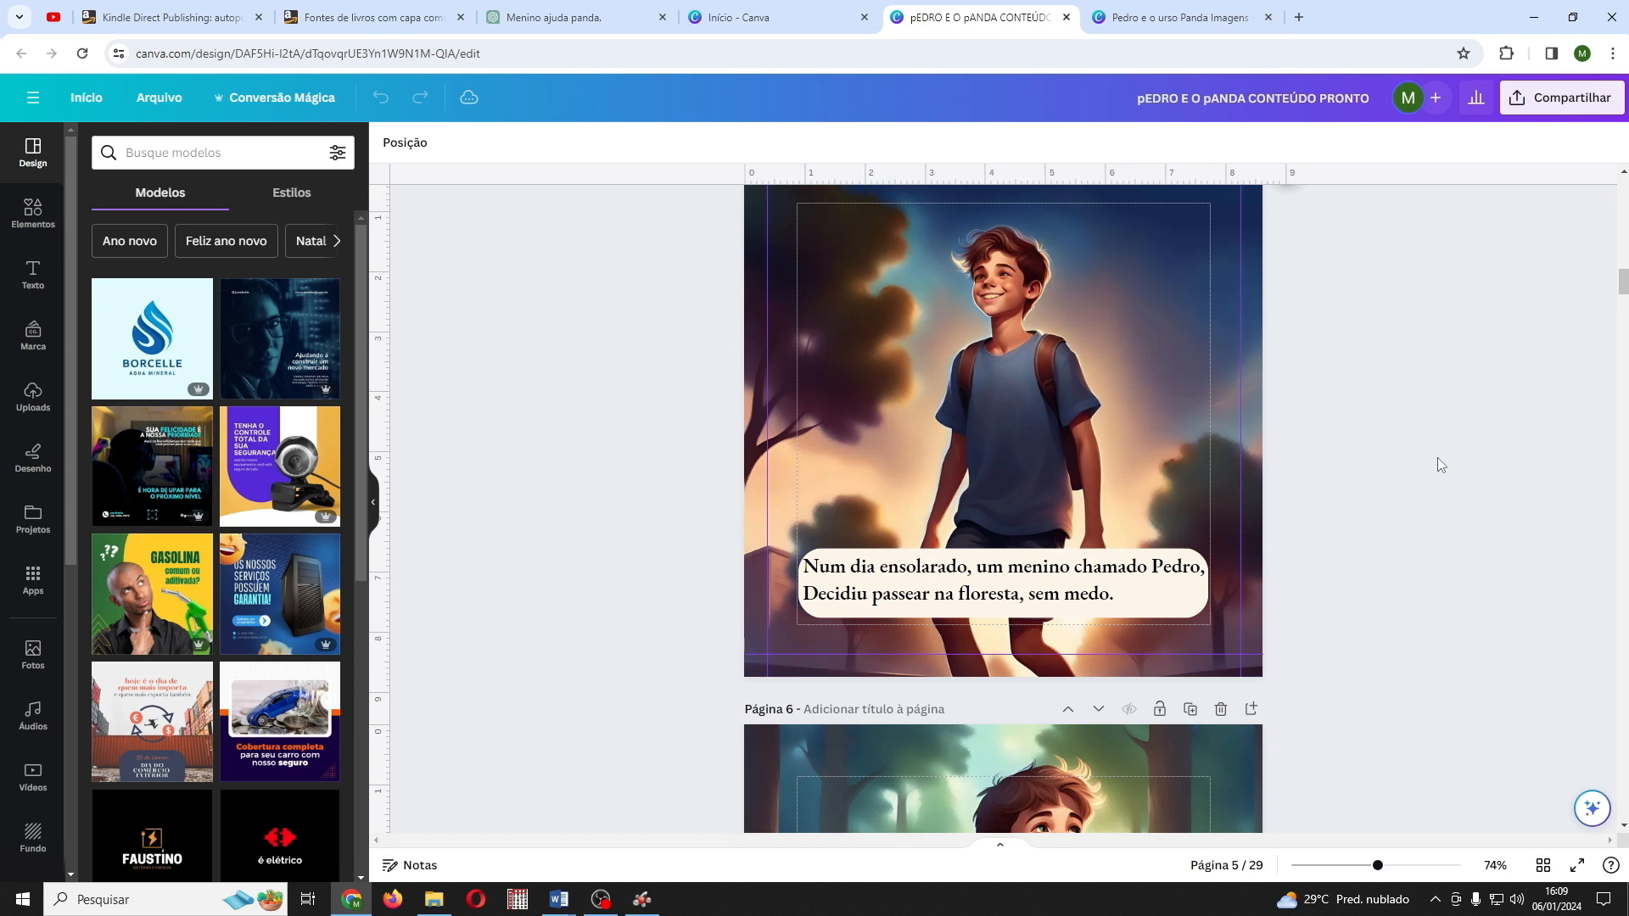
drag(1621, 284, 1623, 315)
scroll(1497, 420, down, 5)
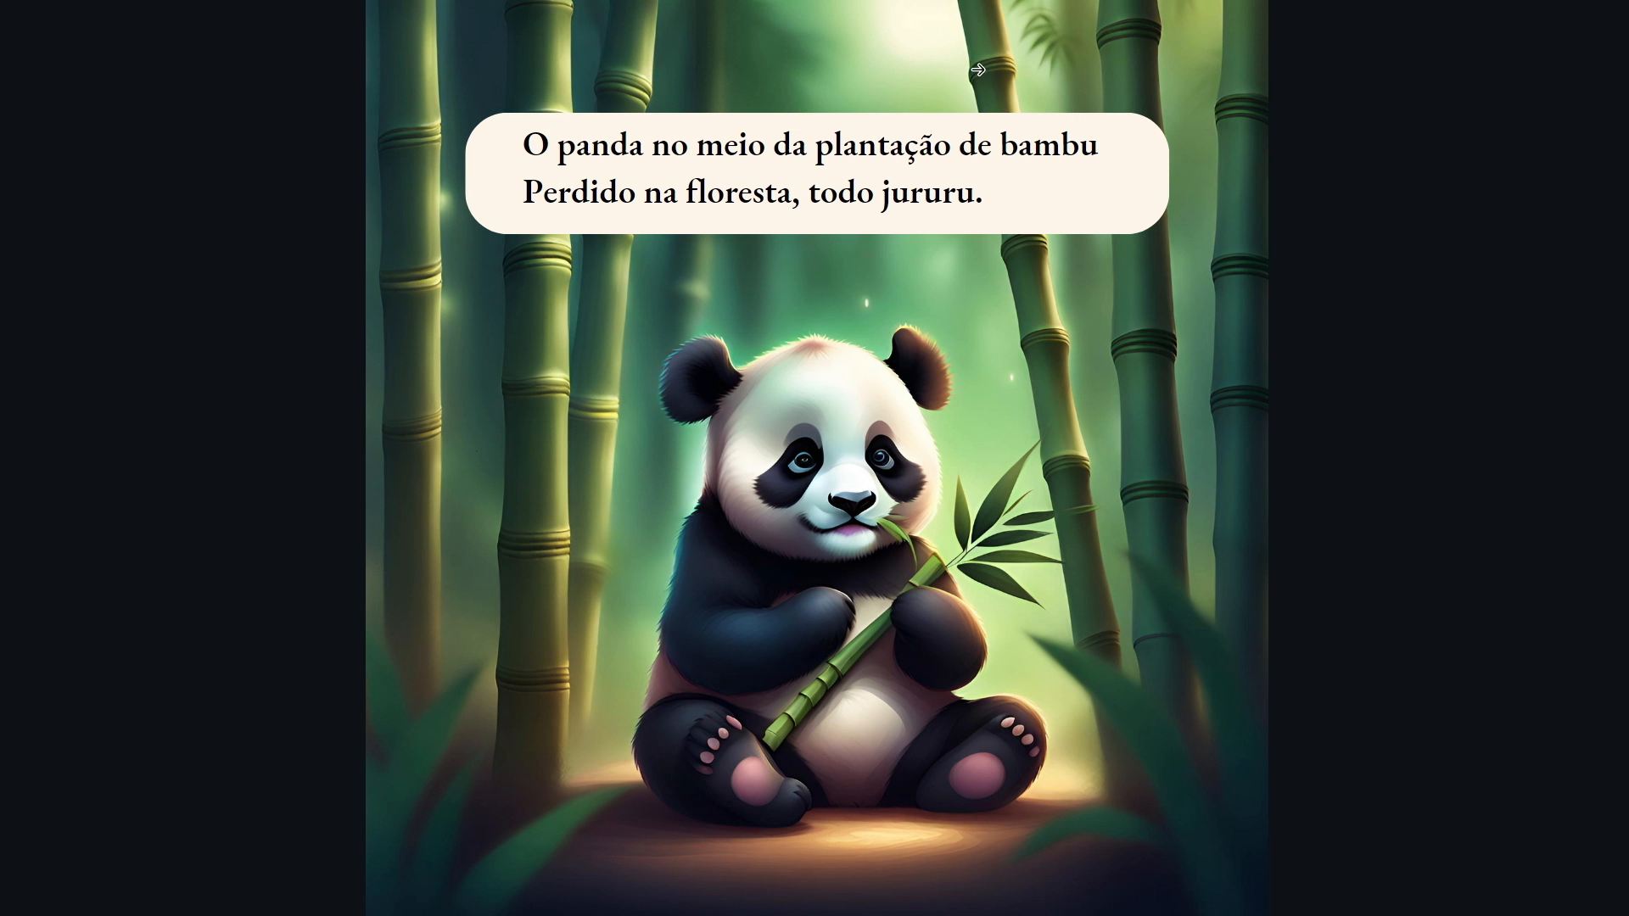
click(1493, 510)
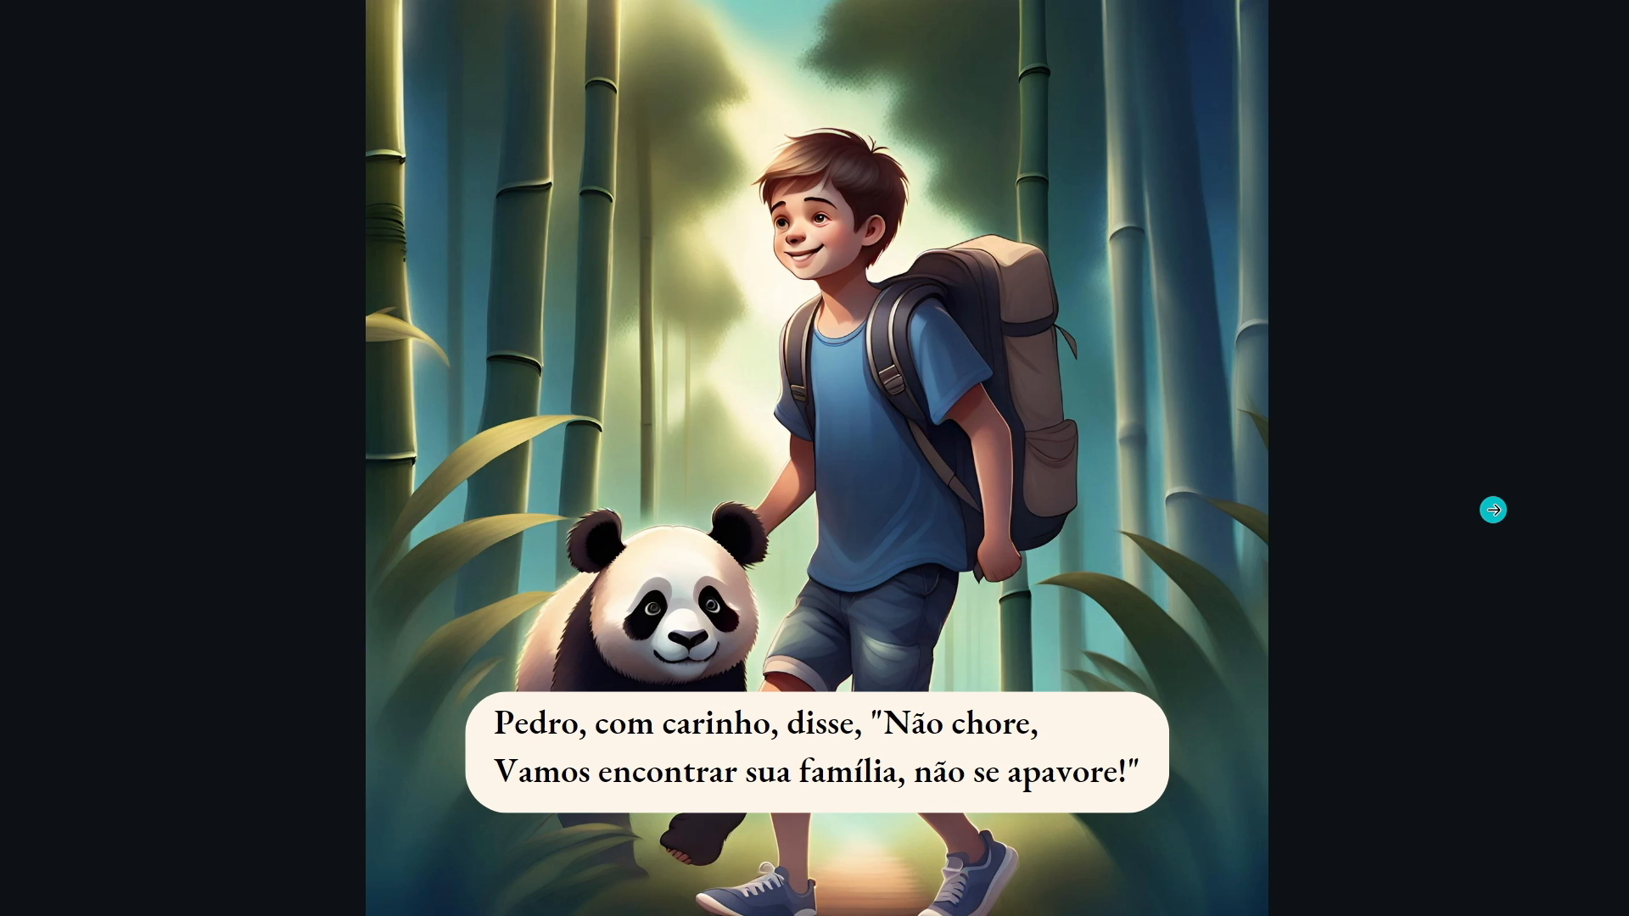
click(1493, 510)
click(1493, 510)
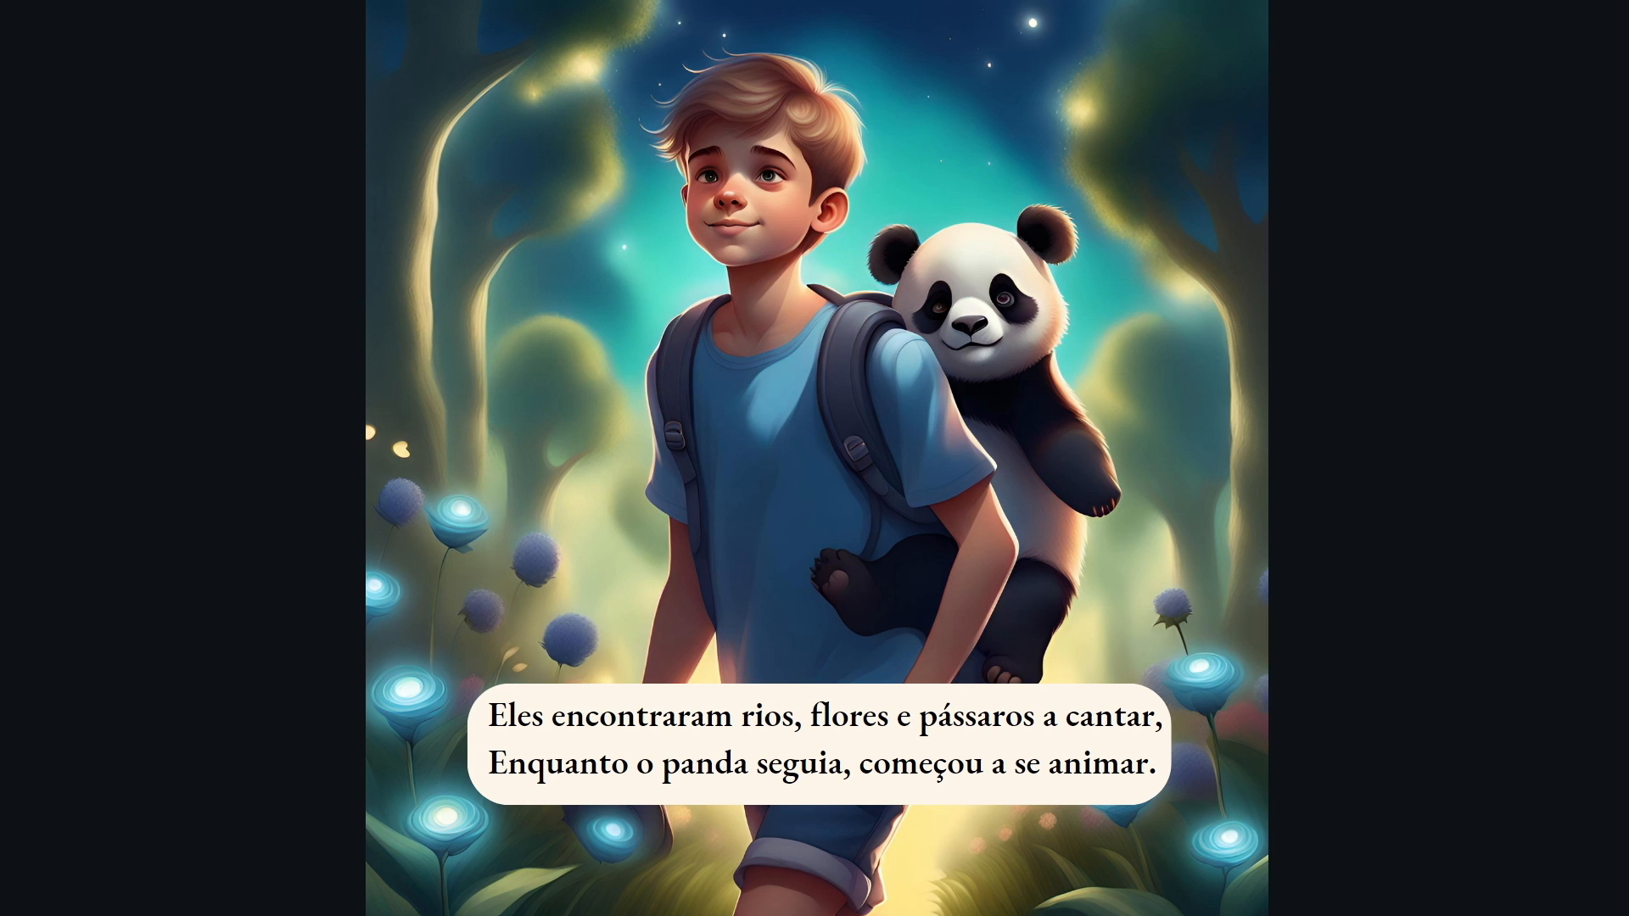
click(1490, 510)
click(1491, 510)
click(1491, 510)
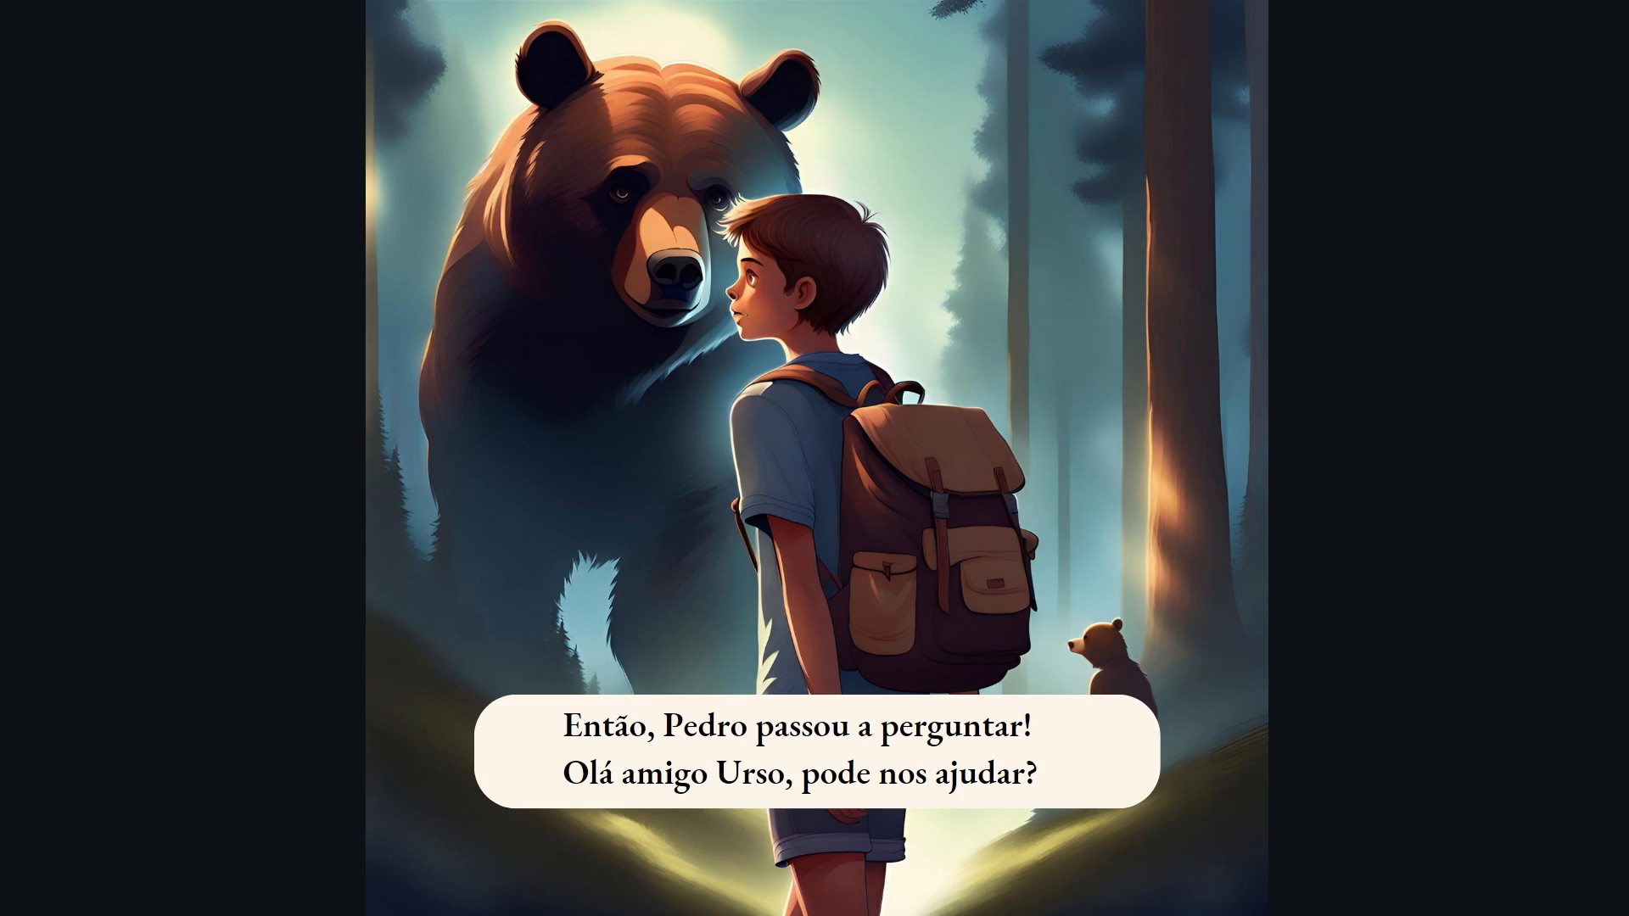
click(1491, 510)
click(1491, 510)
click(1491, 510)
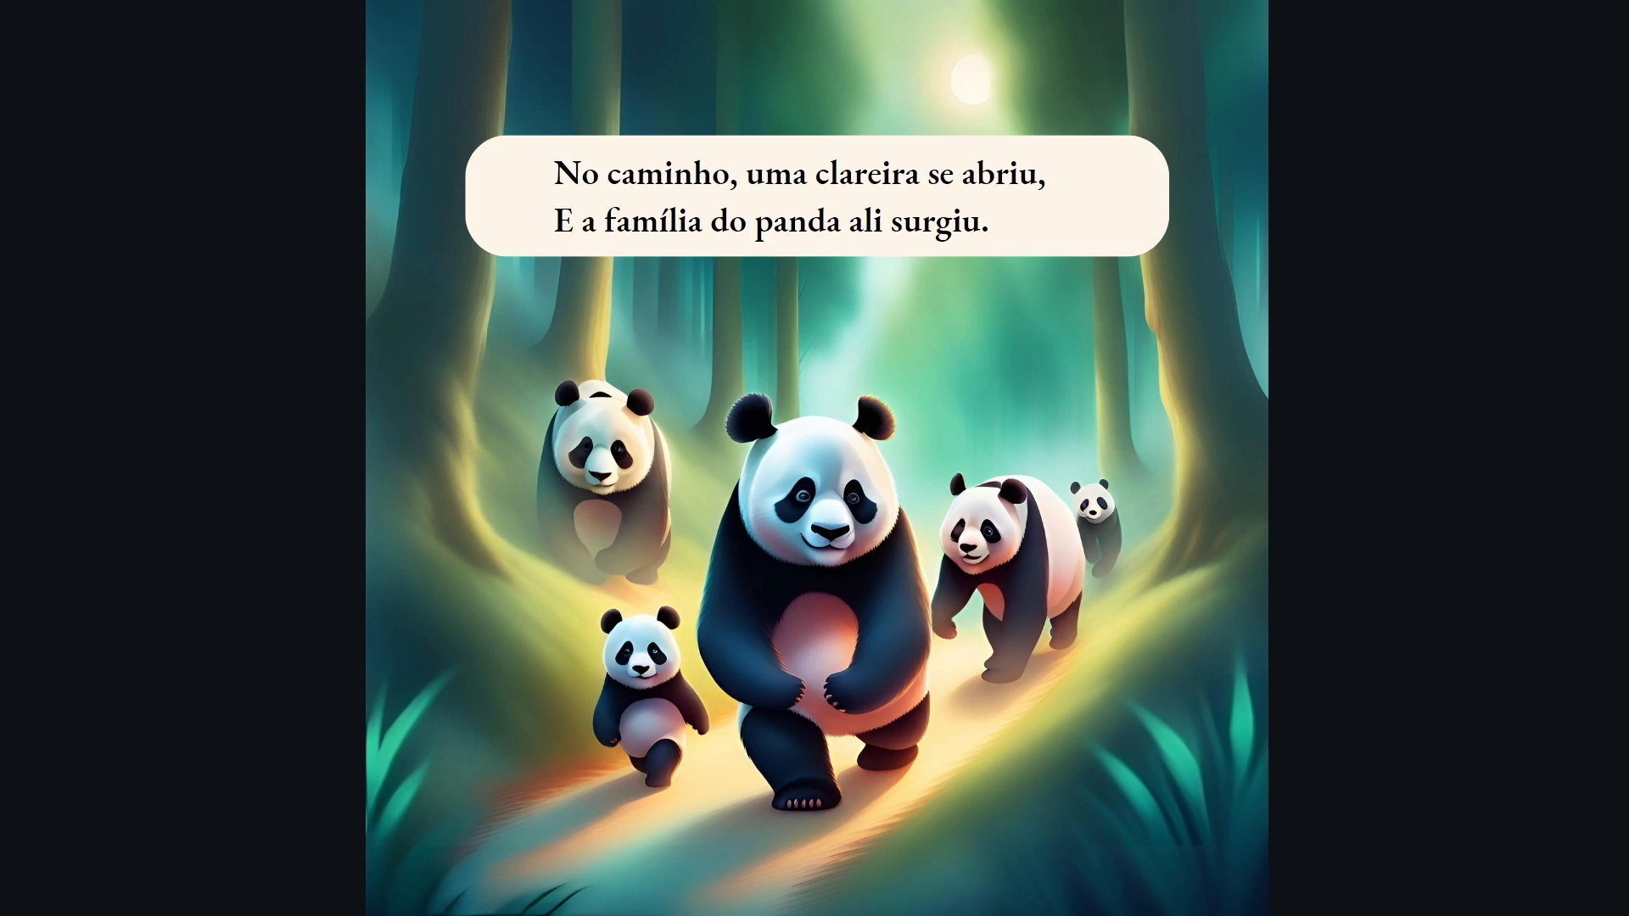
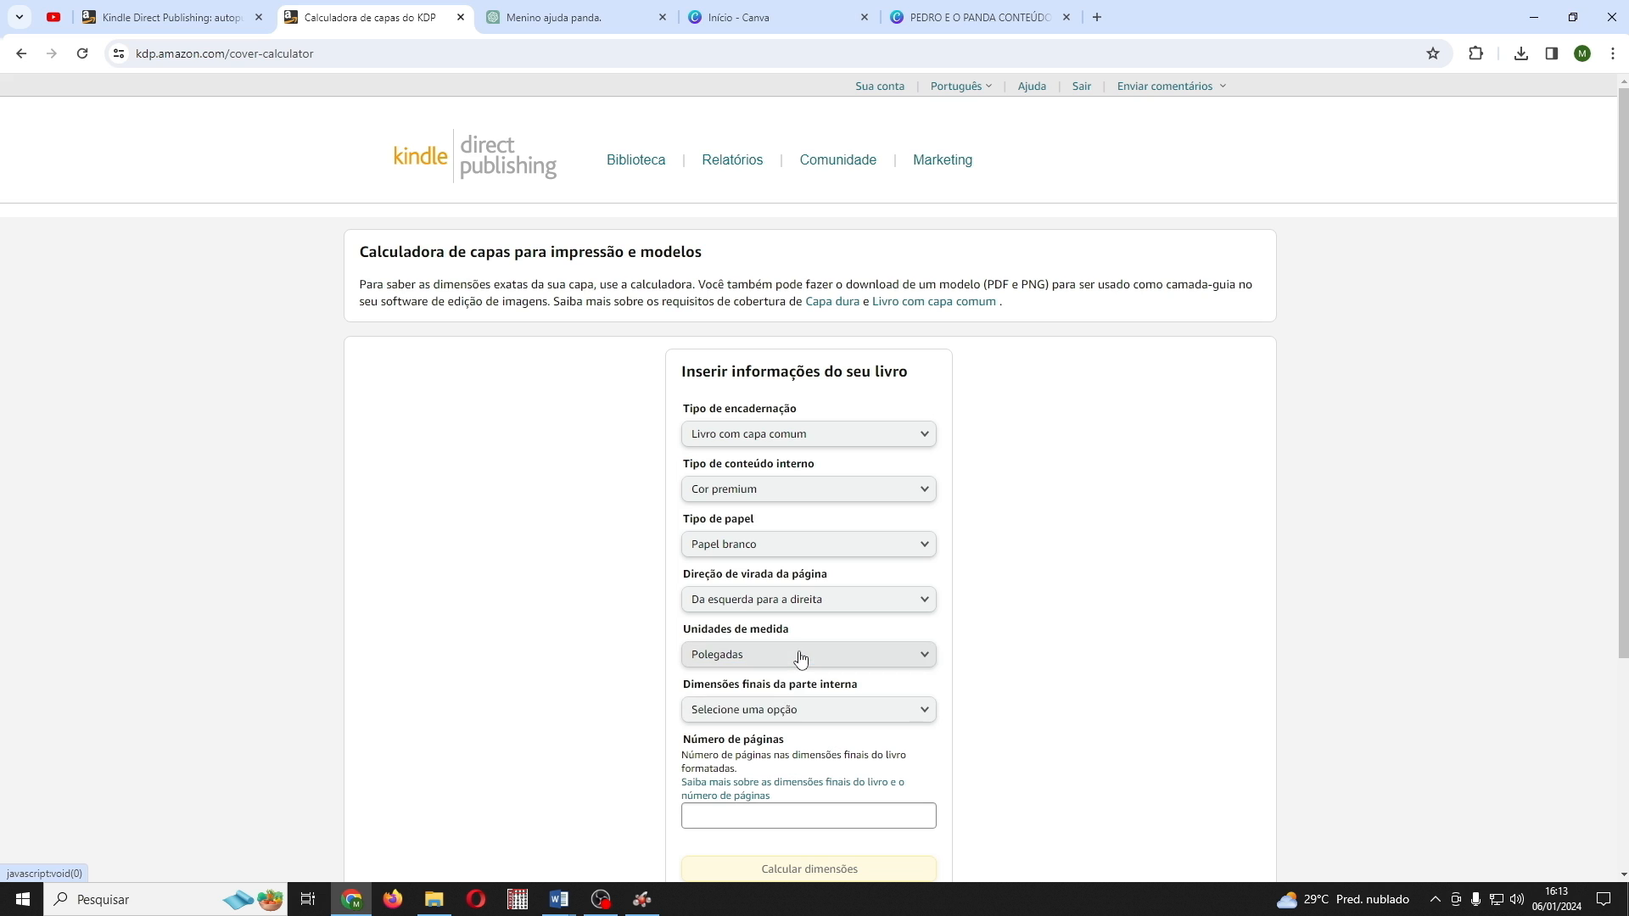
Step: In the KDP cover calculator, set the interior trim size to 8,5 x 8,5 polegadas and the page count to 29, matching the finished design
scroll(796, 695, down, 1)
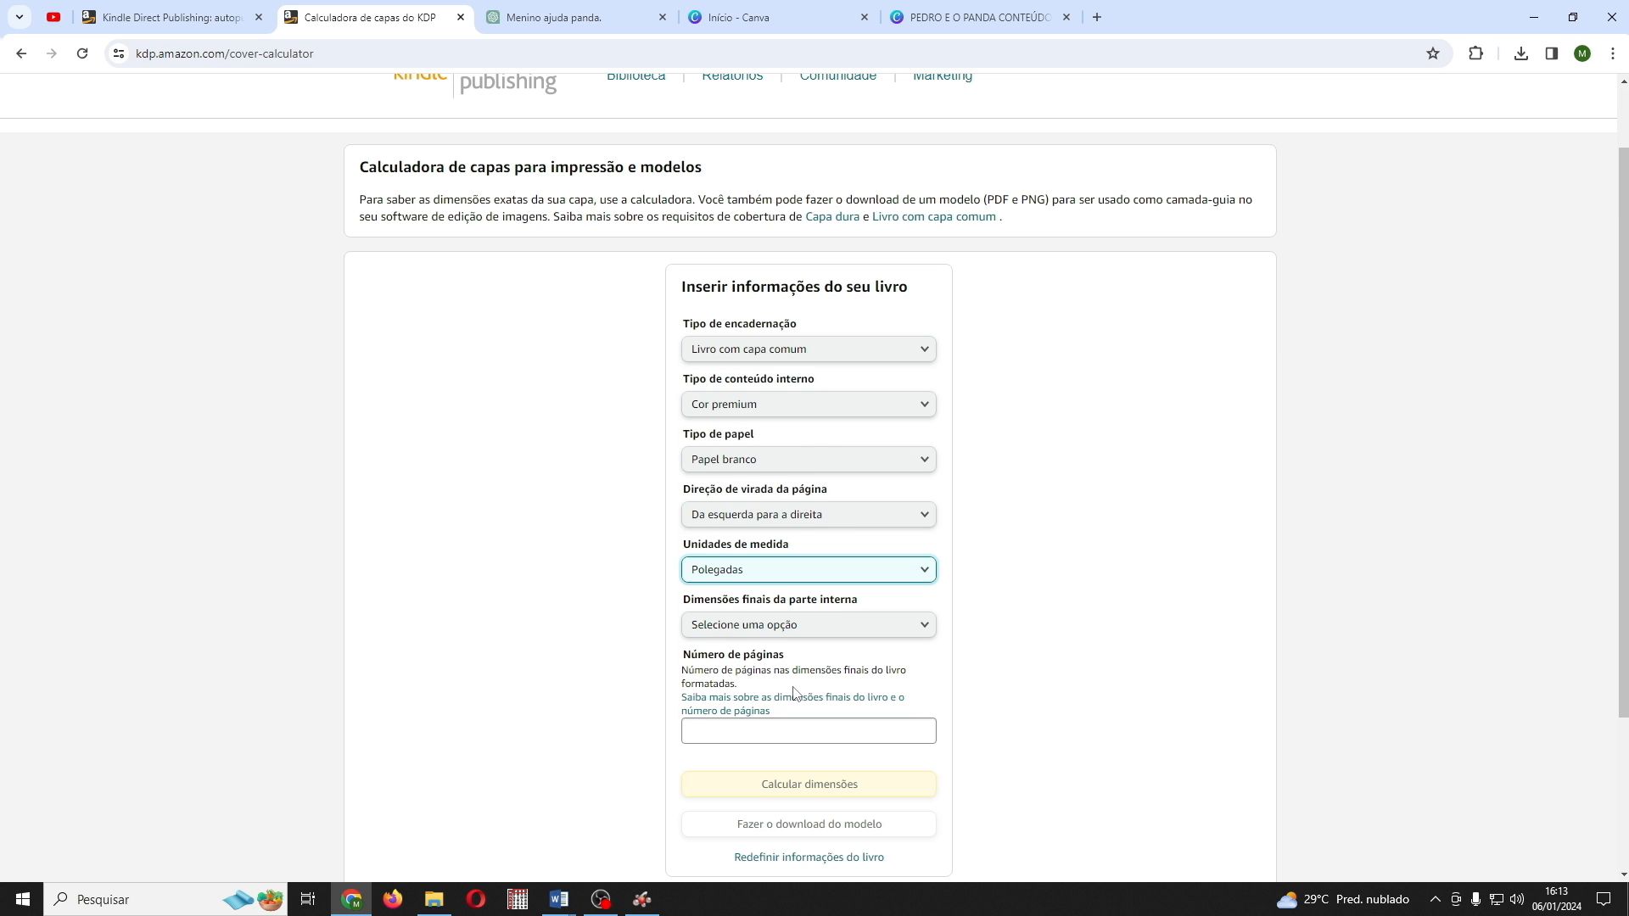
click(922, 629)
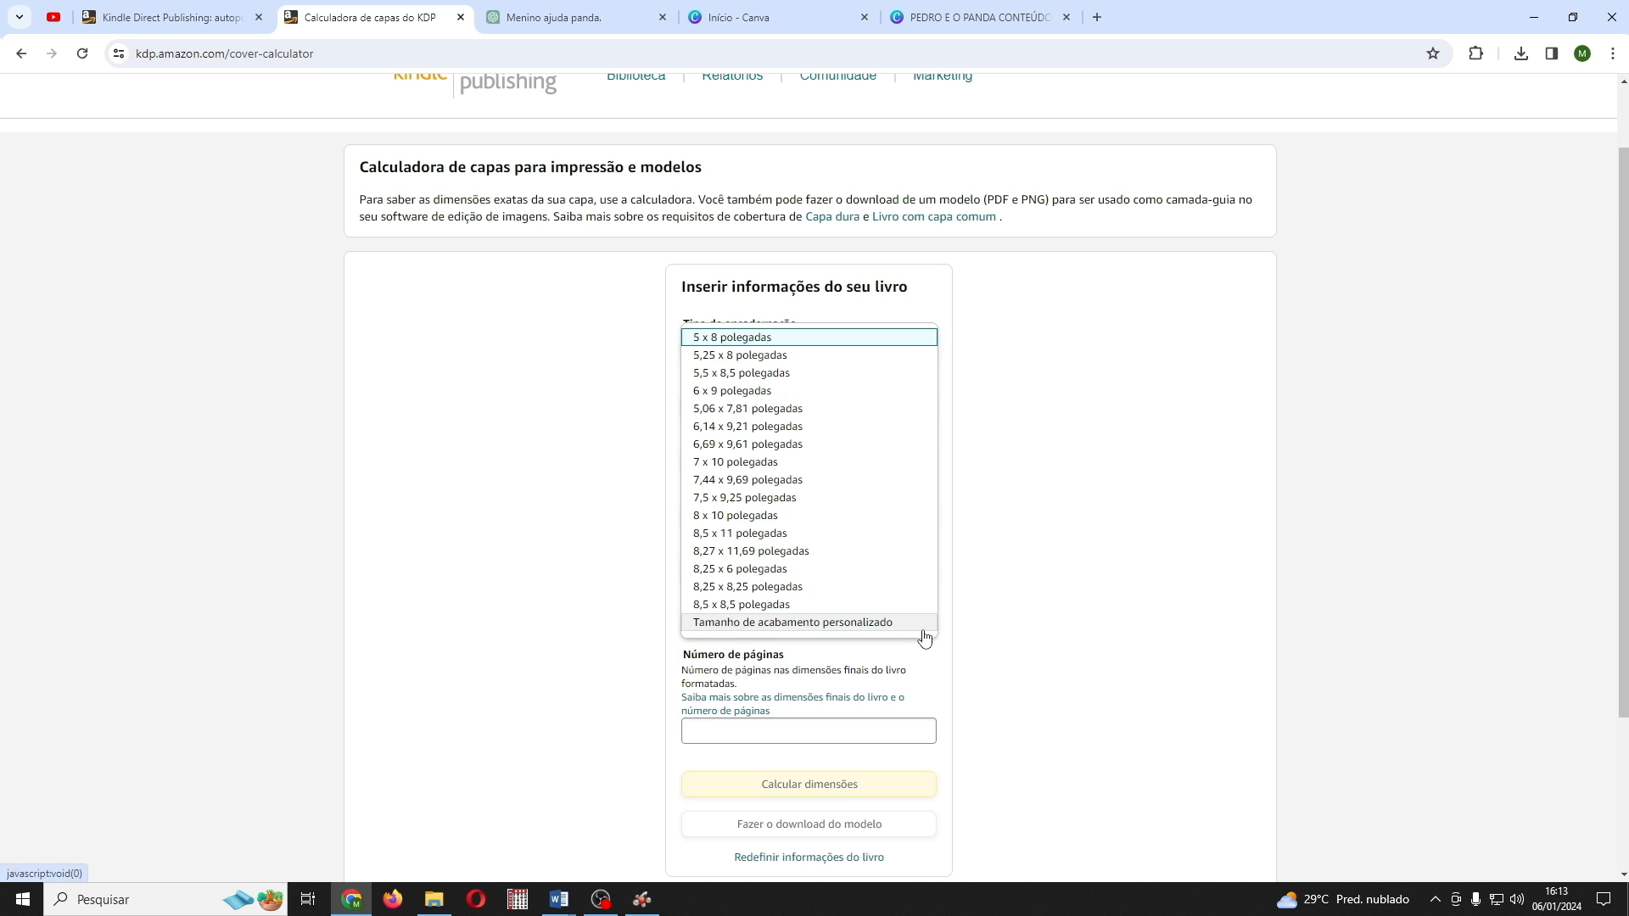
click(768, 606)
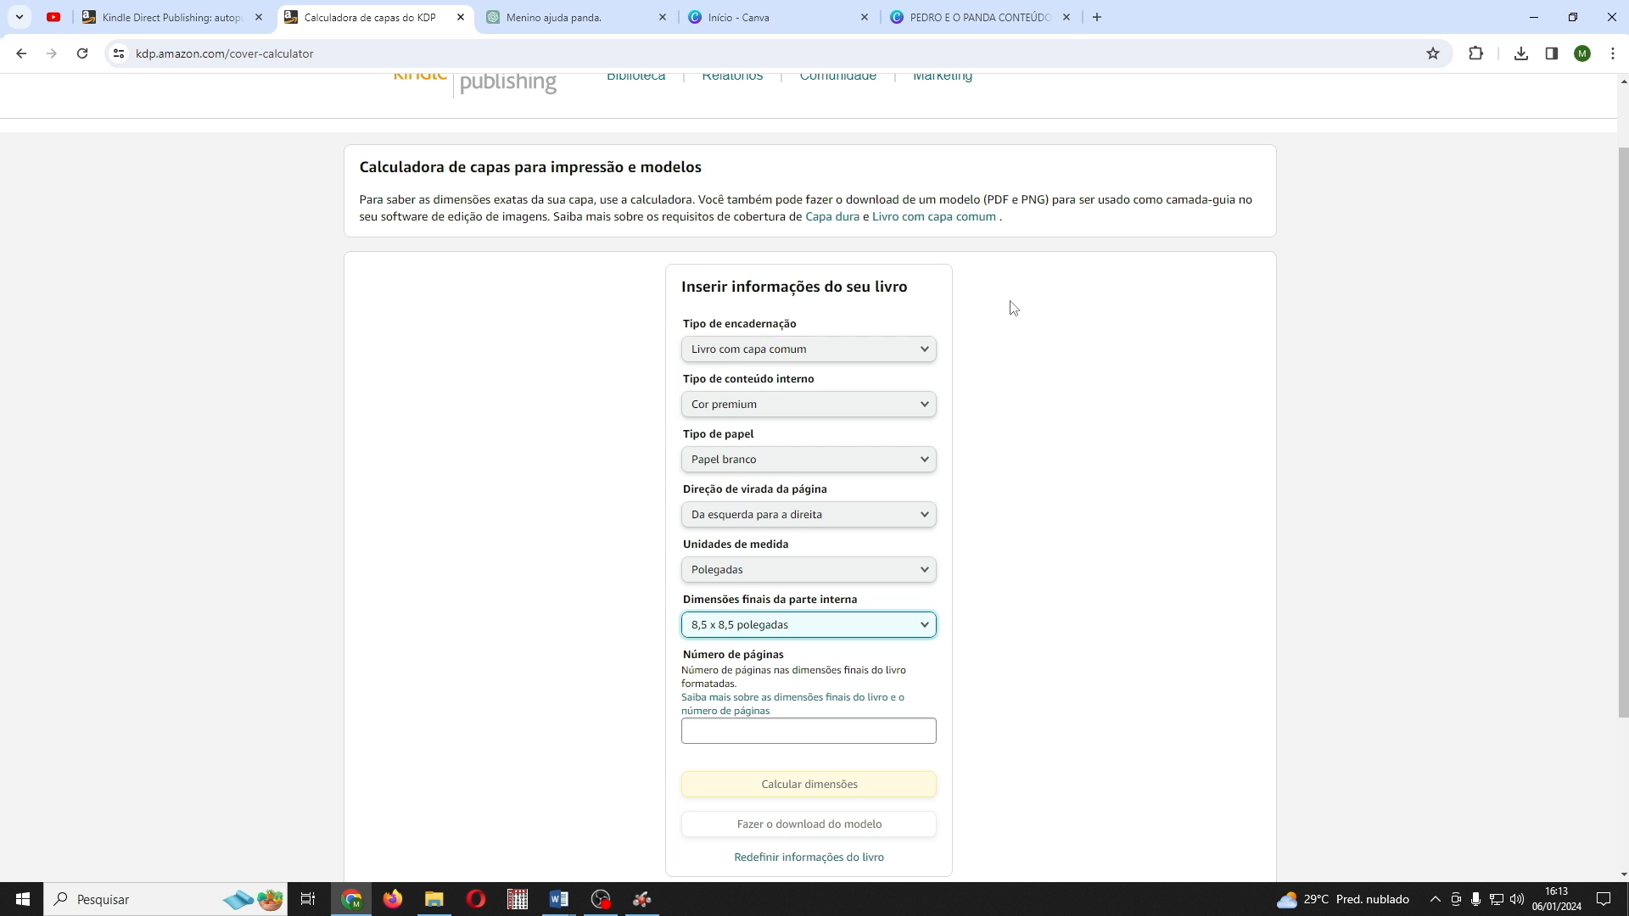
click(959, 14)
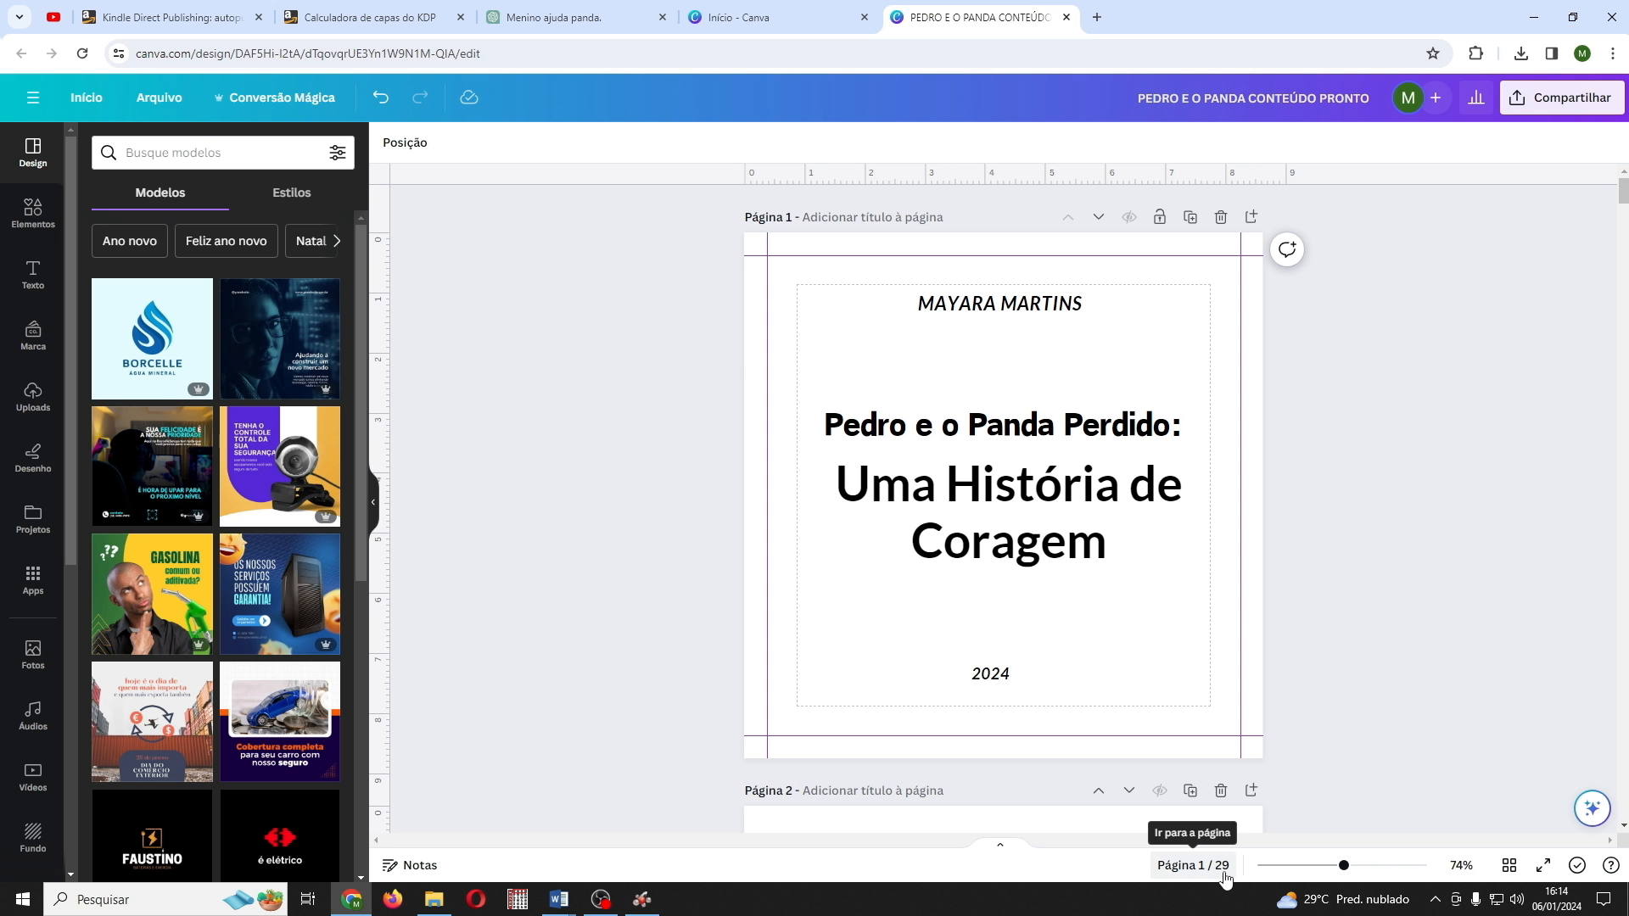
click(370, 17)
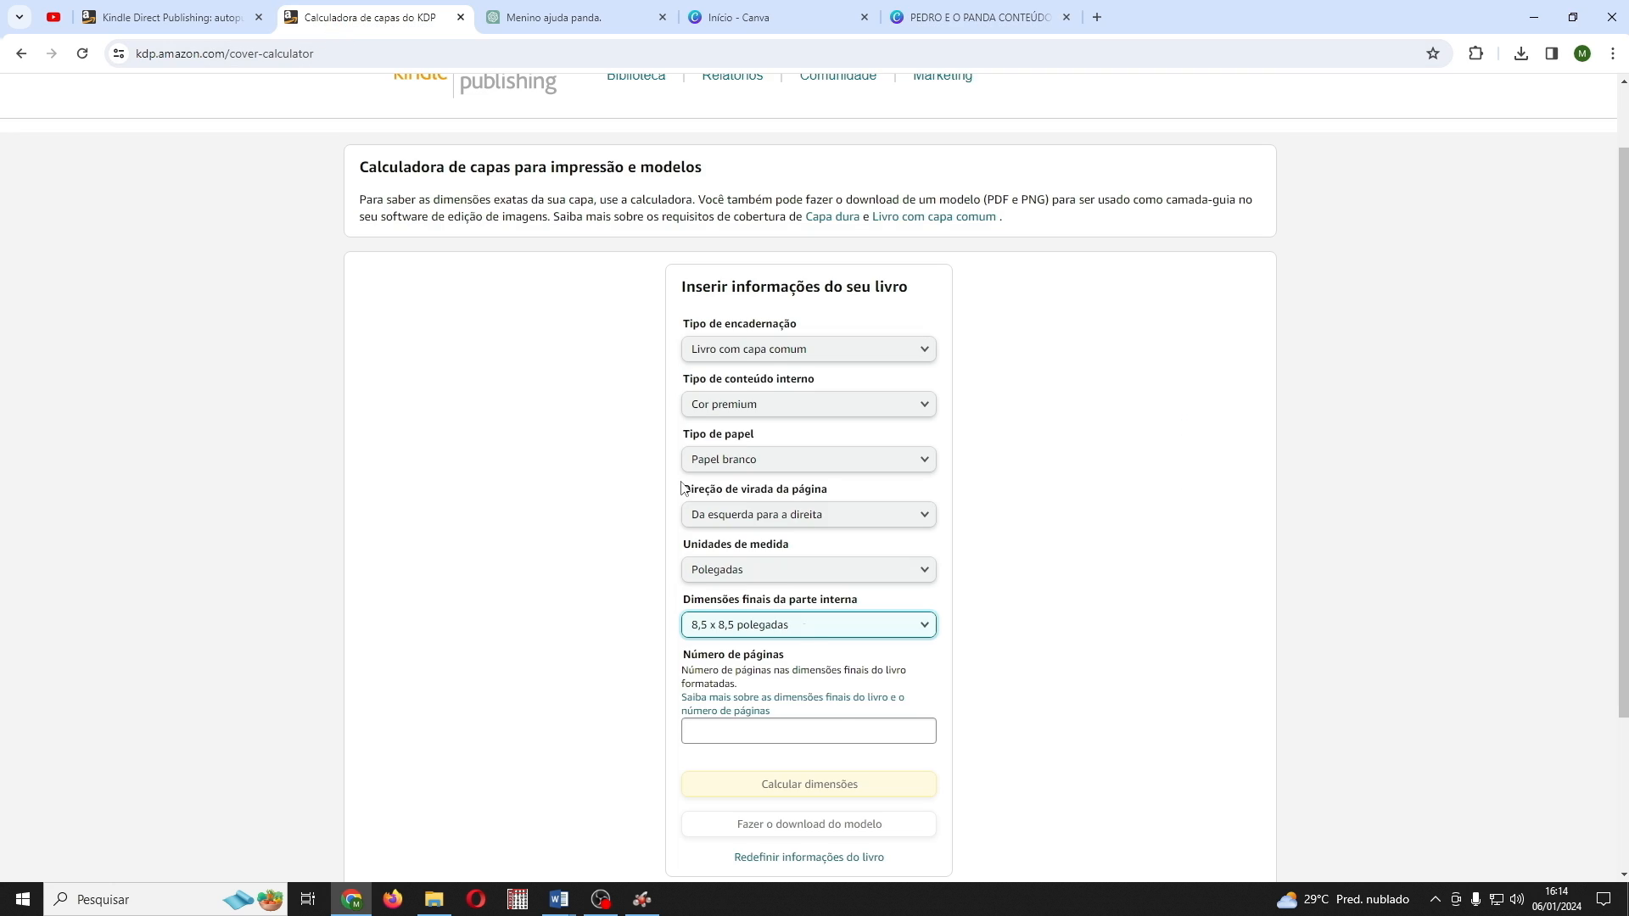
click(822, 725)
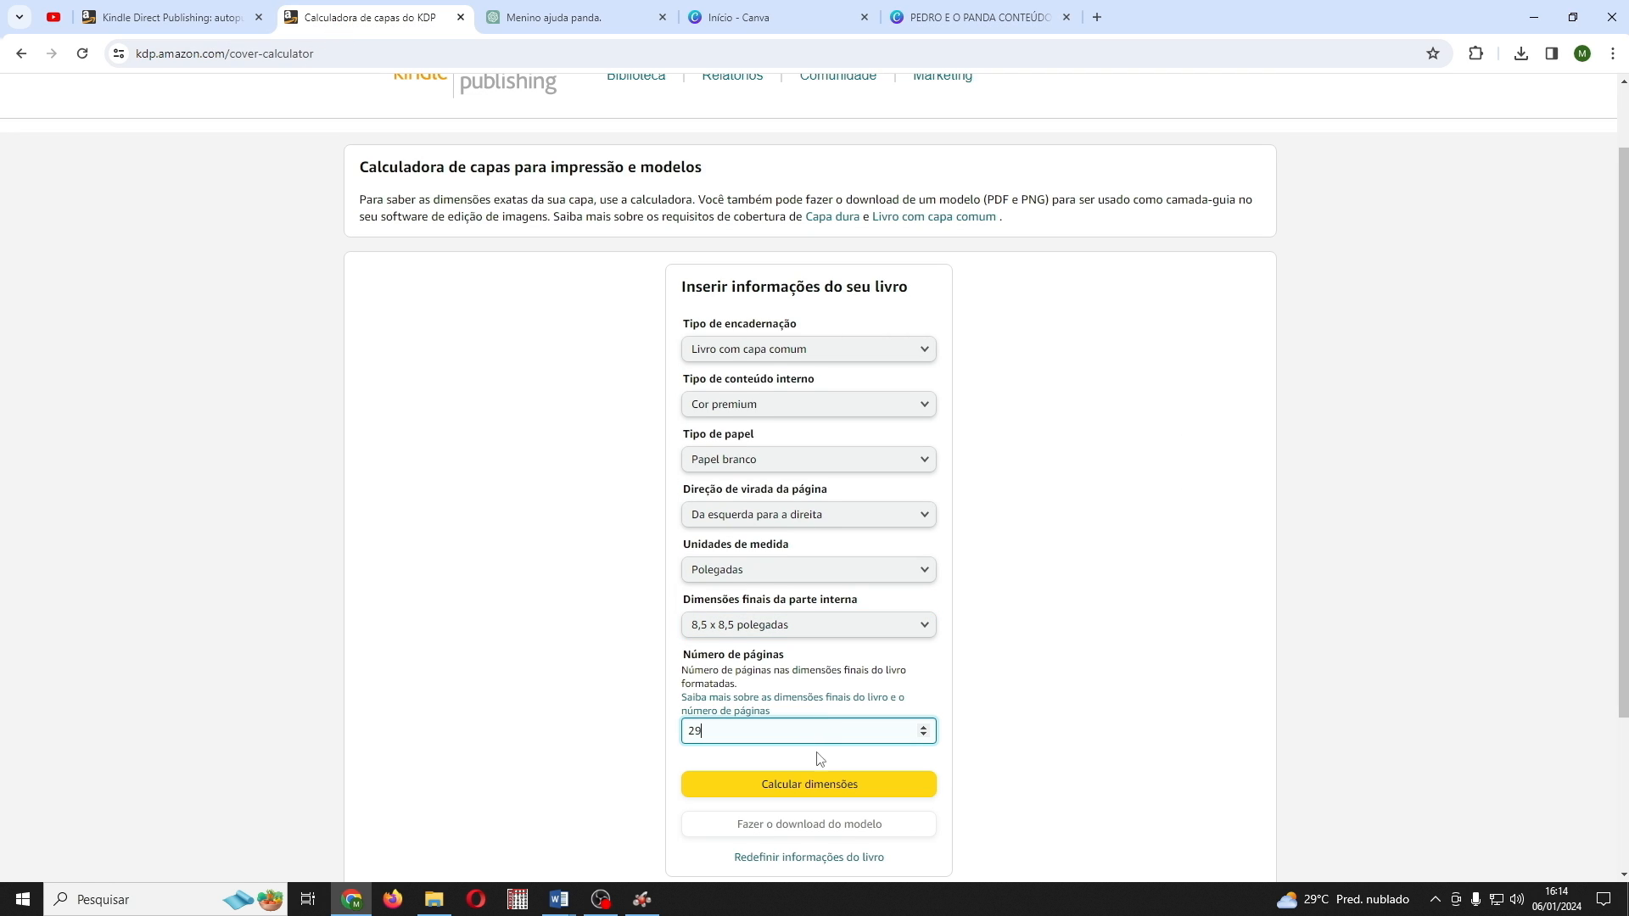
Step: Calculate the cover dimensions for the entered book specifications and download the matching cover template
click(821, 792)
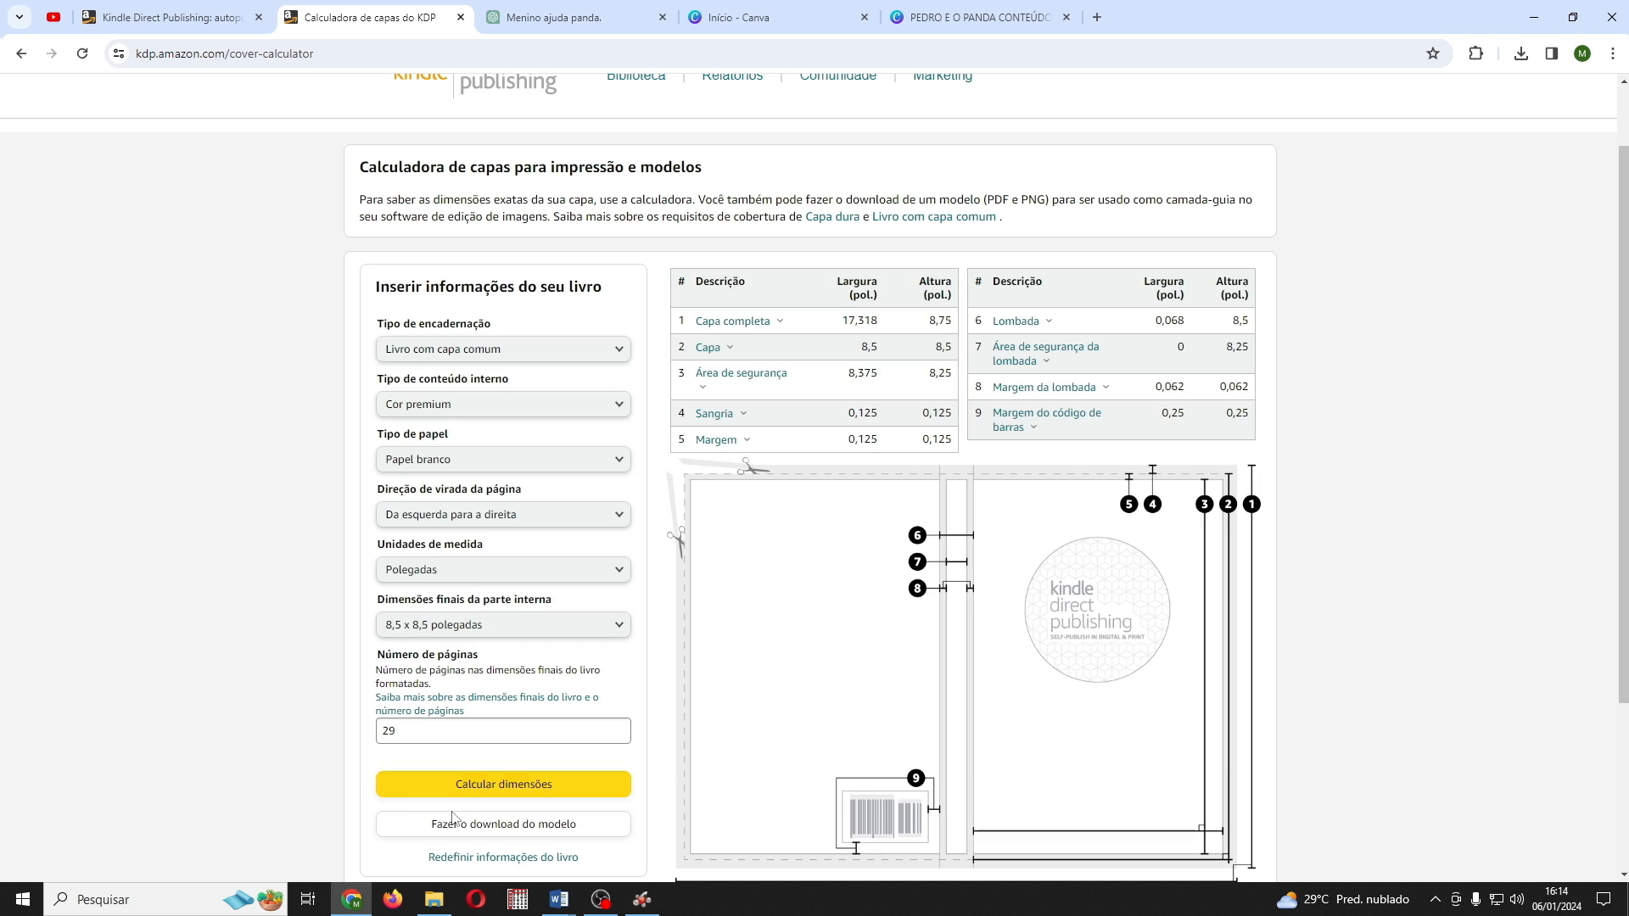
click(484, 828)
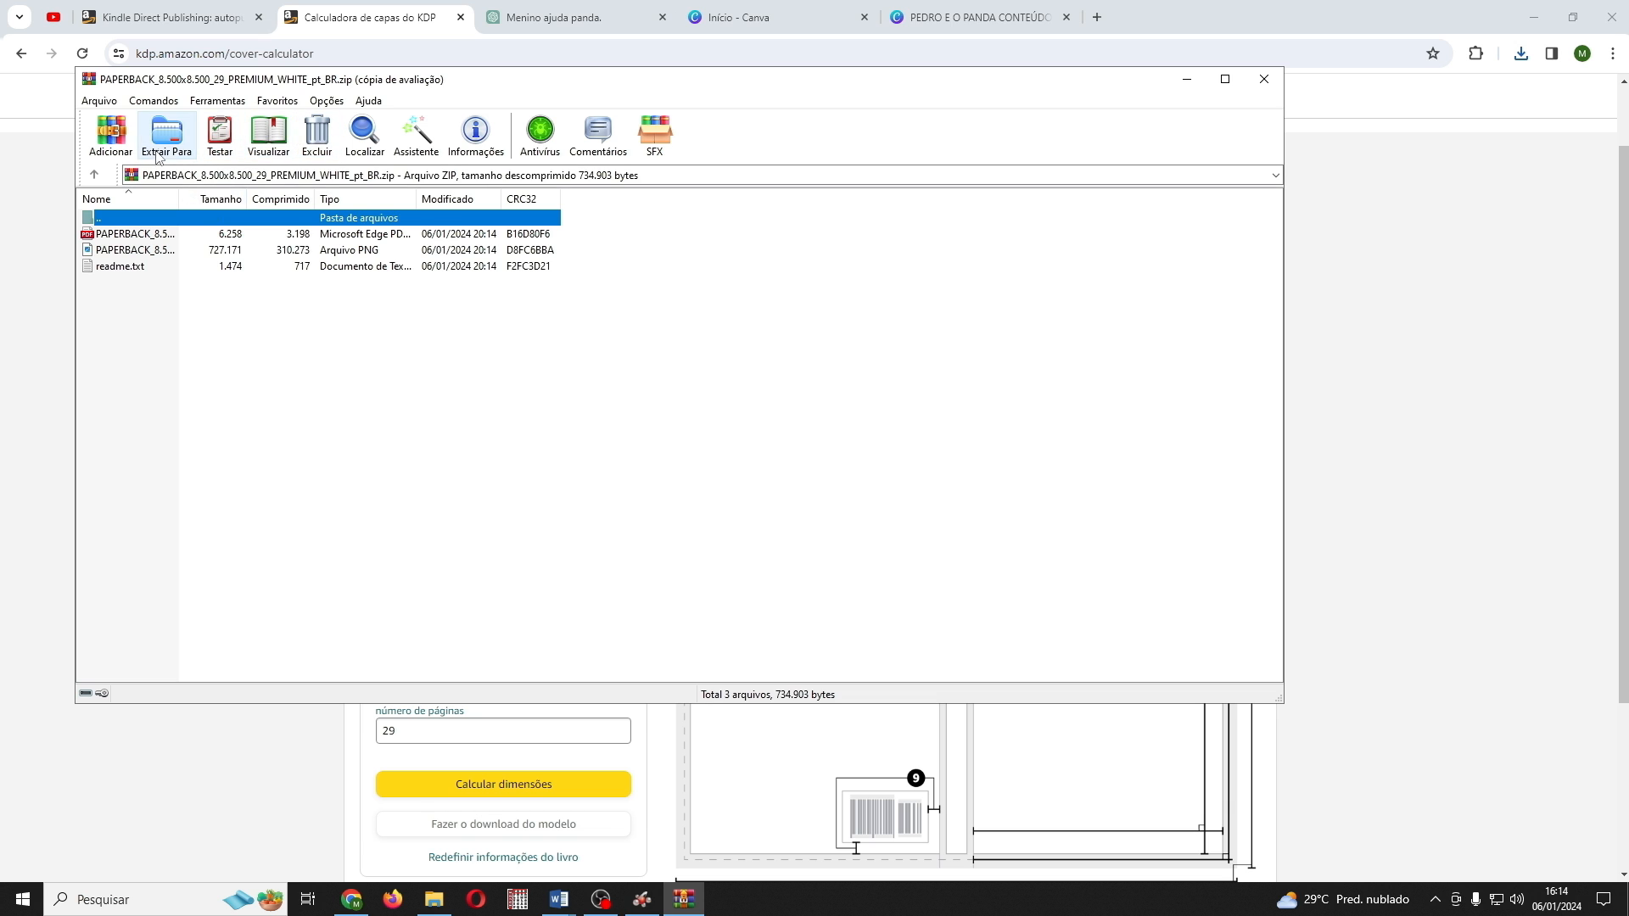
Step: Extract the PNG template PAPERBACK_8.500x8.500_29_PREMIUM_WHITE_pt_BR from the downloaded archive into Downloads and open the image
click(135, 250)
click(167, 135)
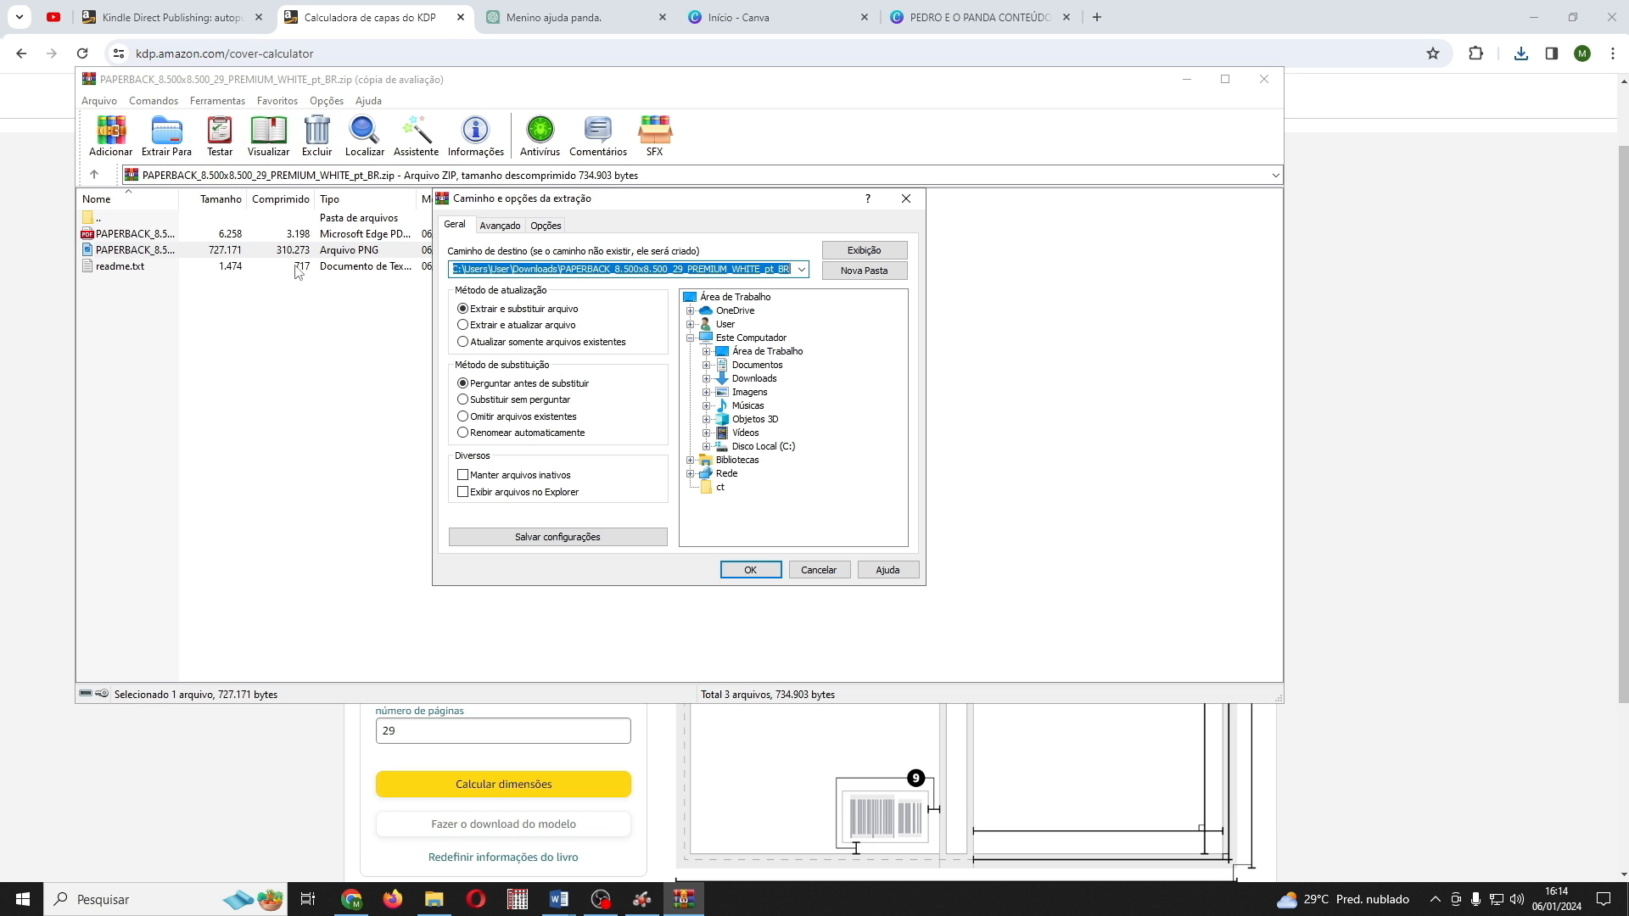
click(749, 570)
double_click(206, 168)
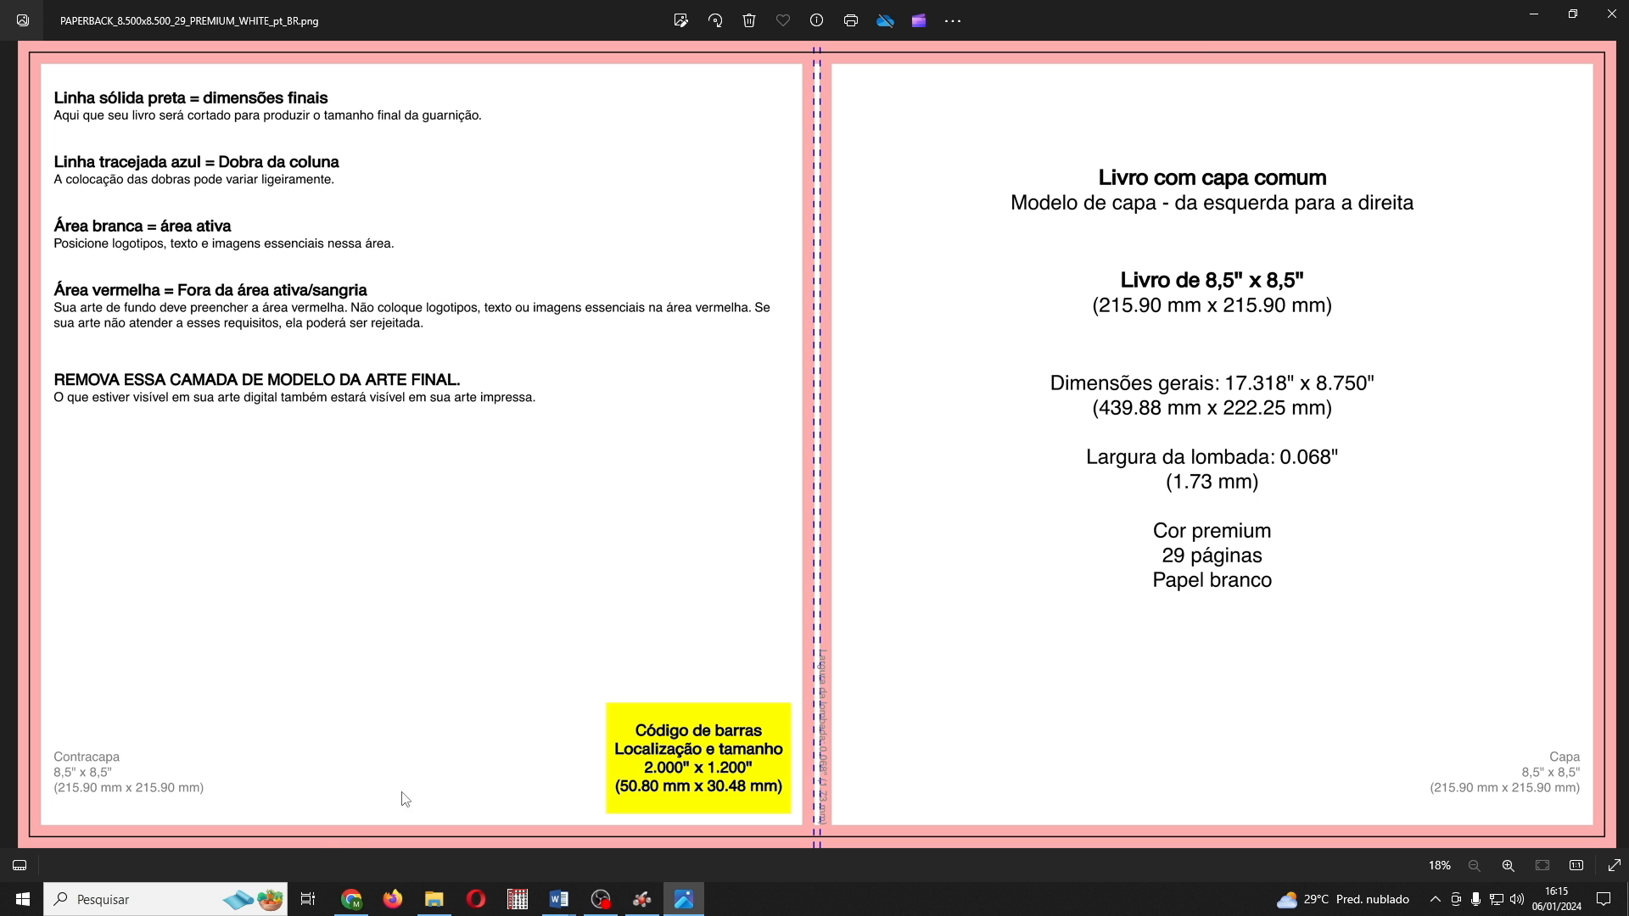
Step: Switch to Canva in the browser and create a new custom-size design of 17.318 x 8.750 in
click(348, 903)
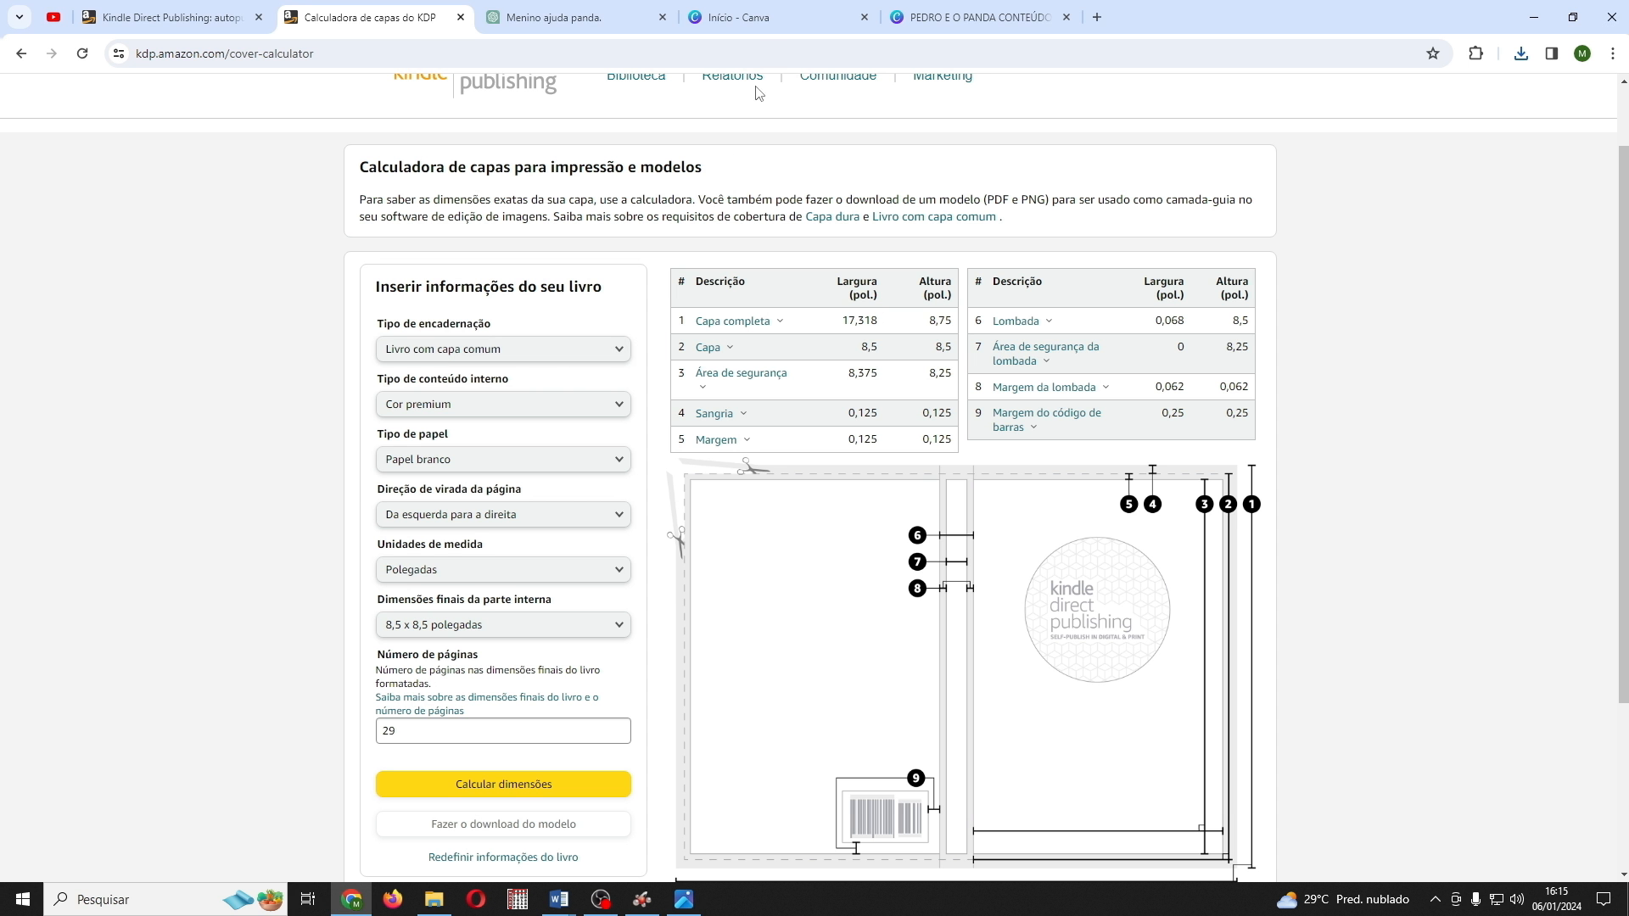
click(739, 18)
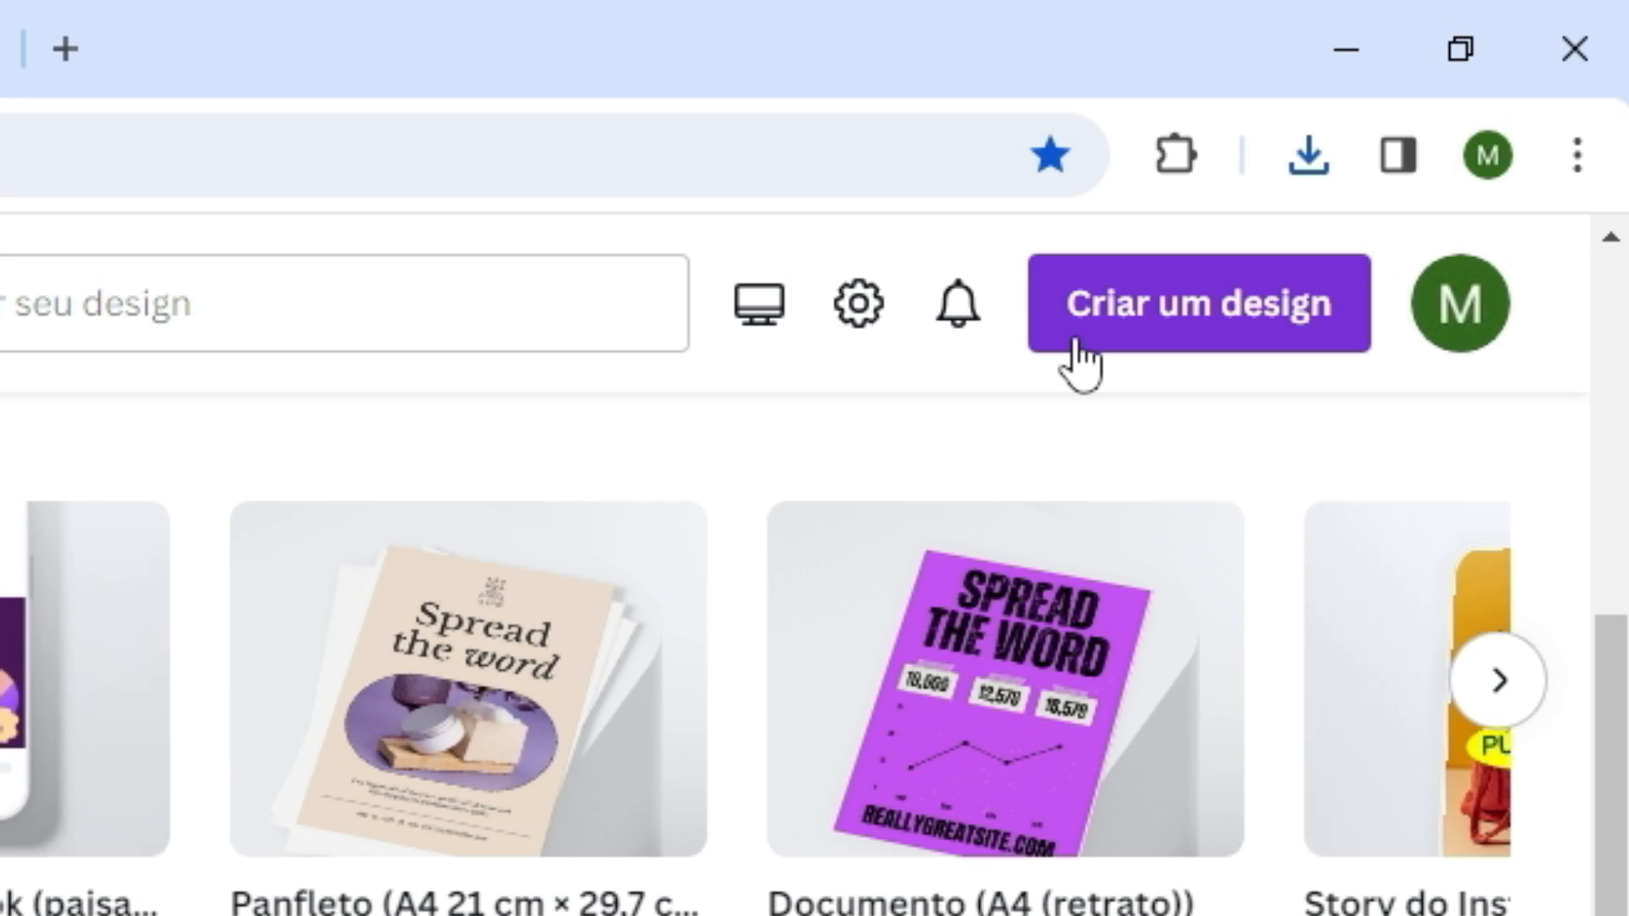
click(1080, 350)
click(882, 556)
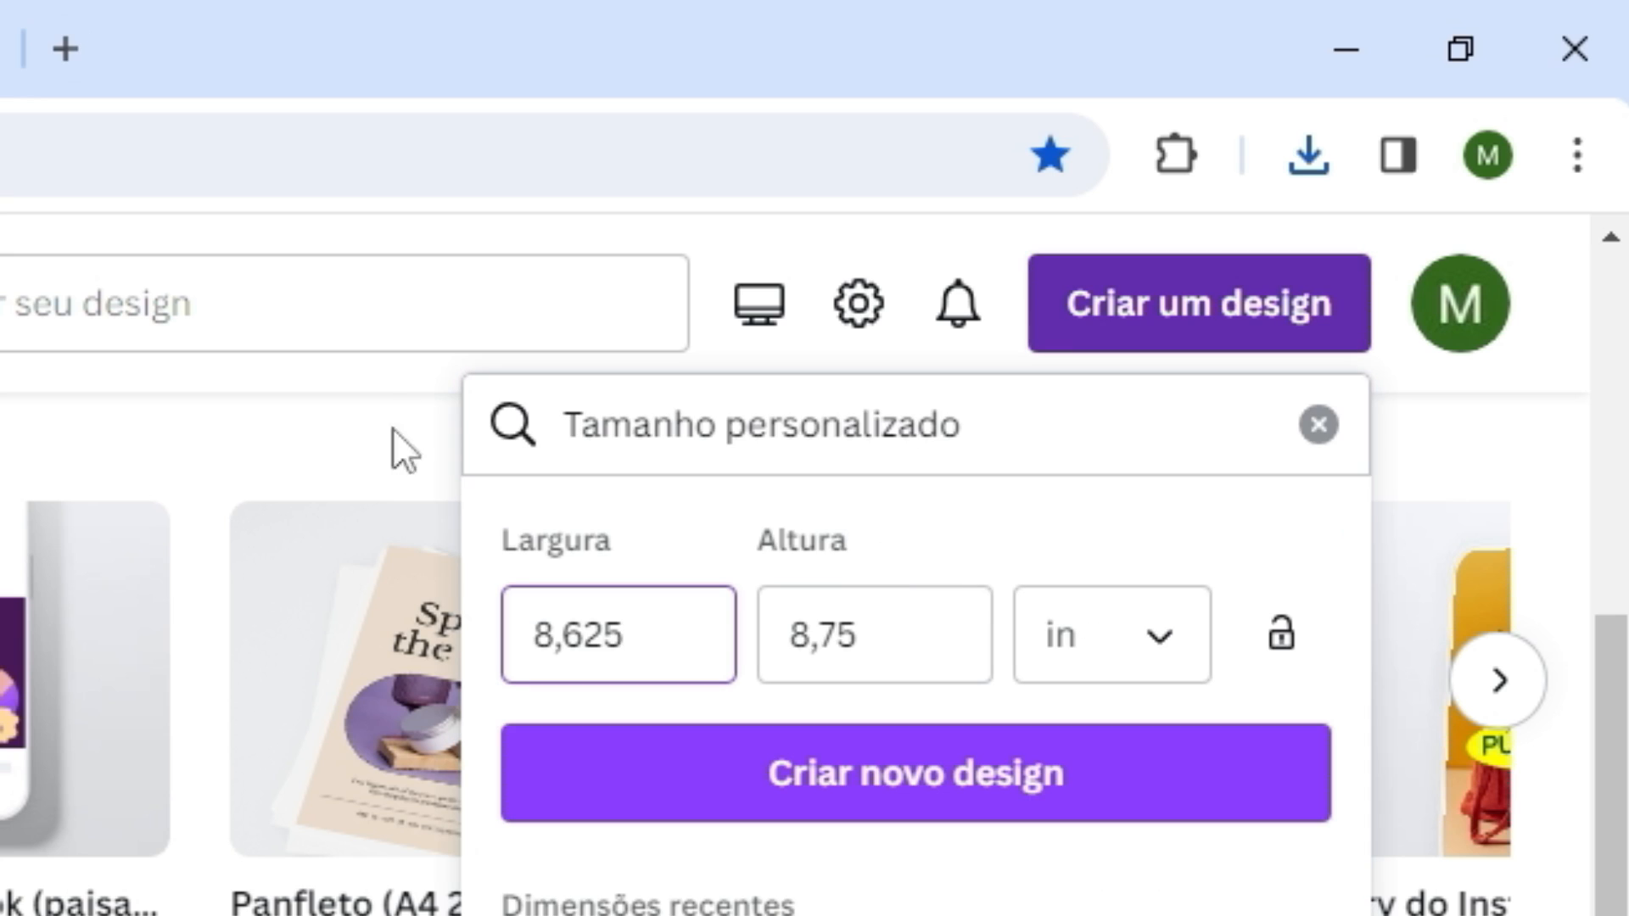
drag(639, 651, 528, 640)
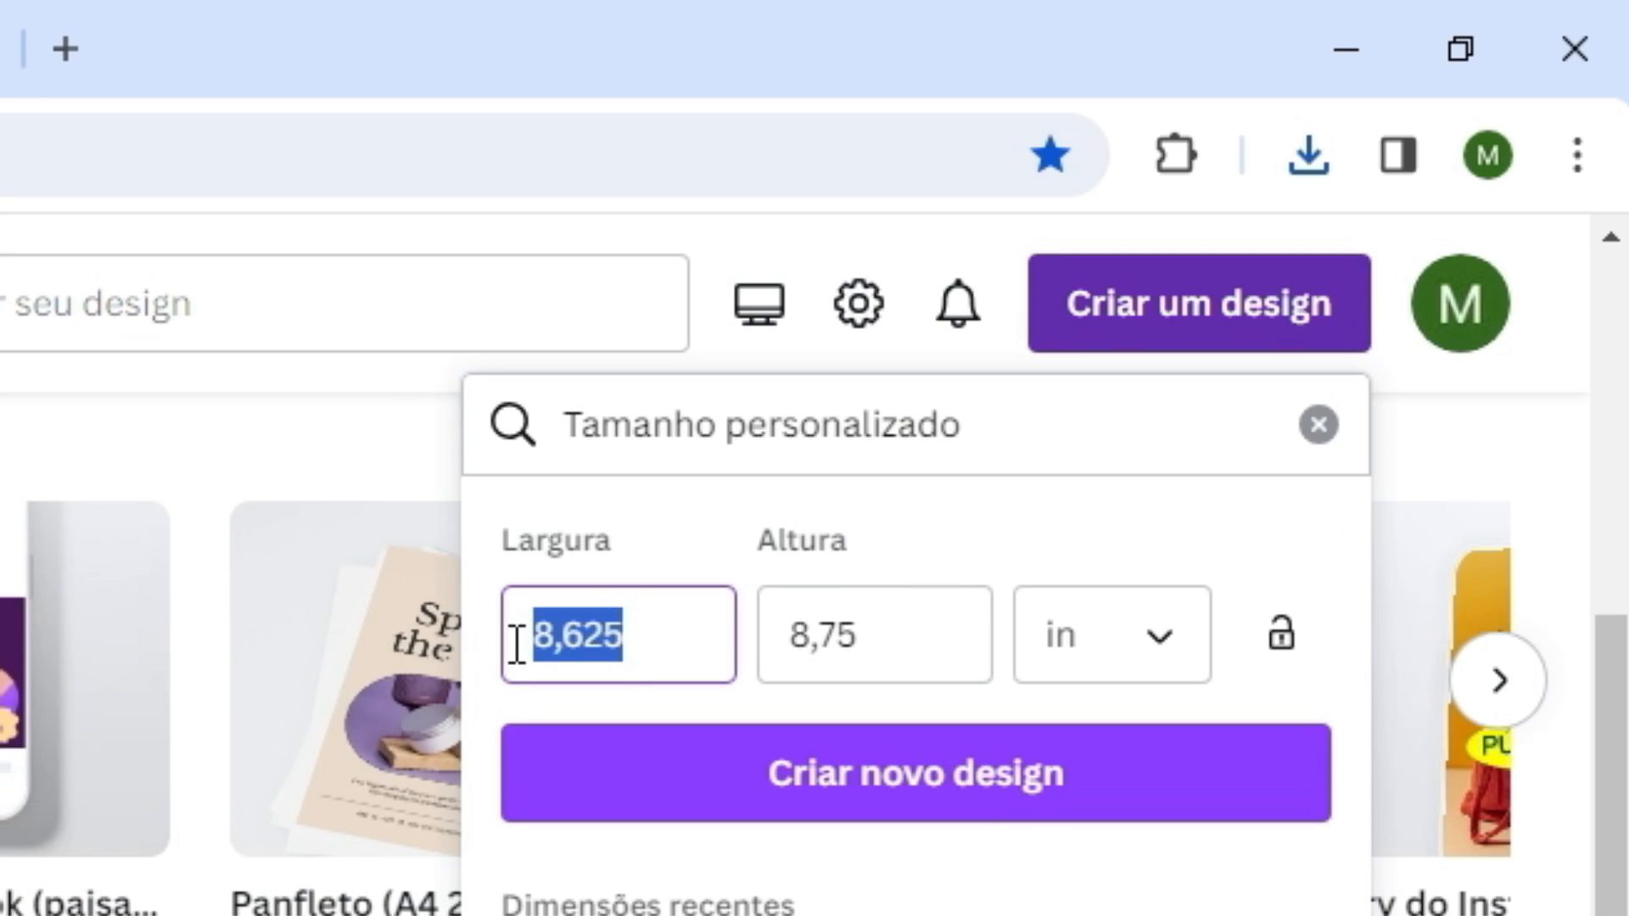
text(17.3)
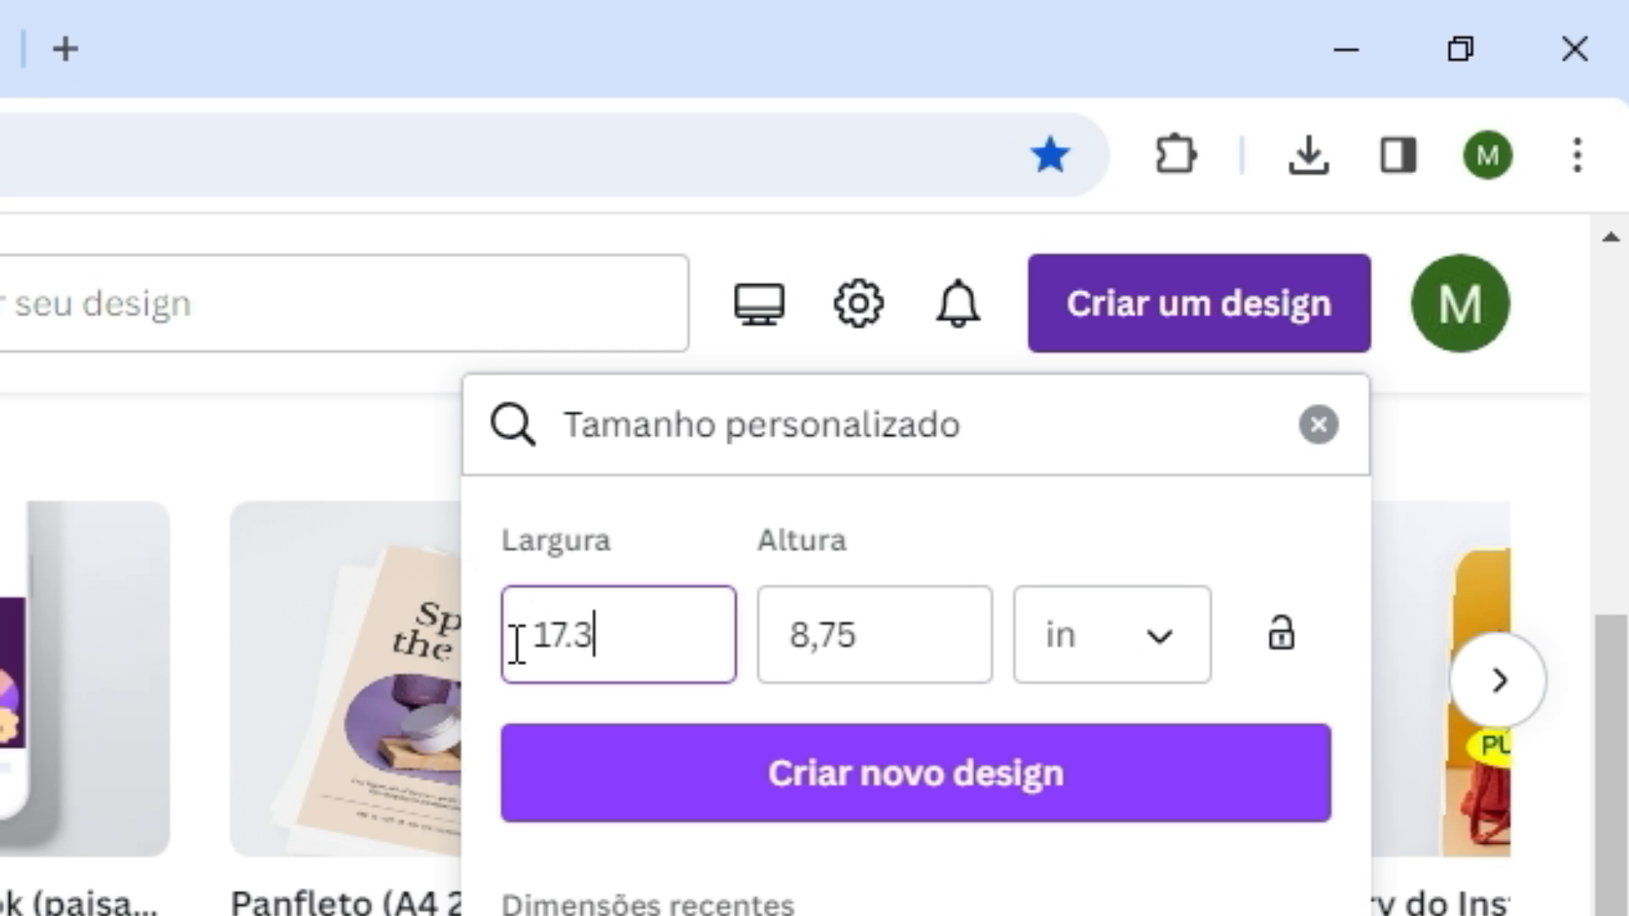
text(18)
click(905, 660)
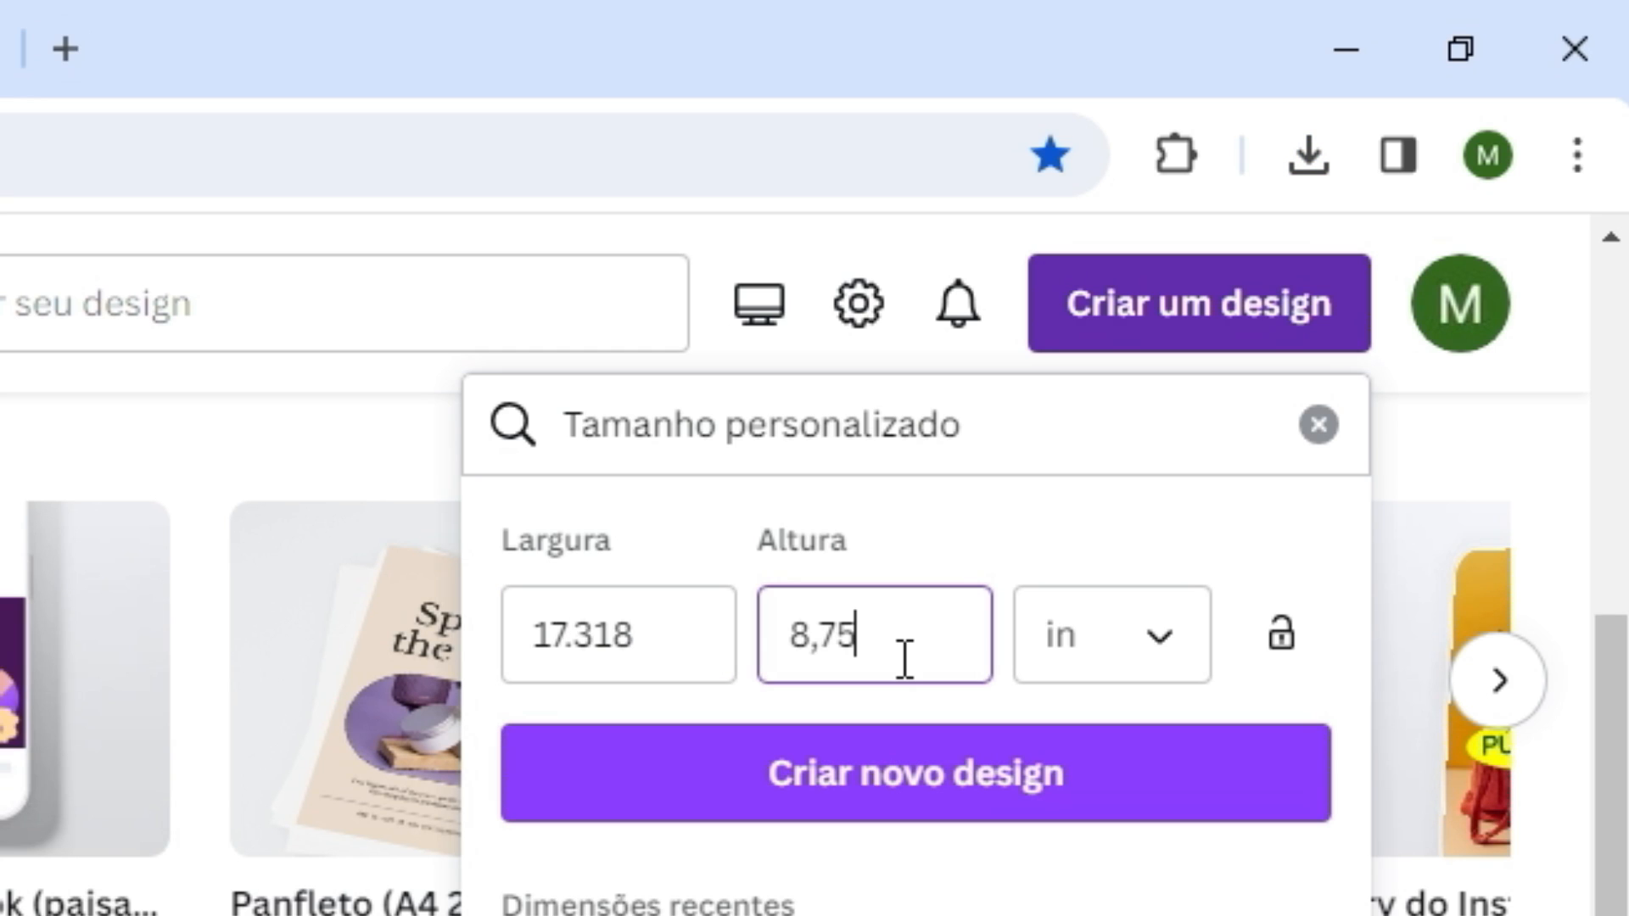
key(BackSpace)
key(BackSpace)
key(BackSpace)
text(.750)
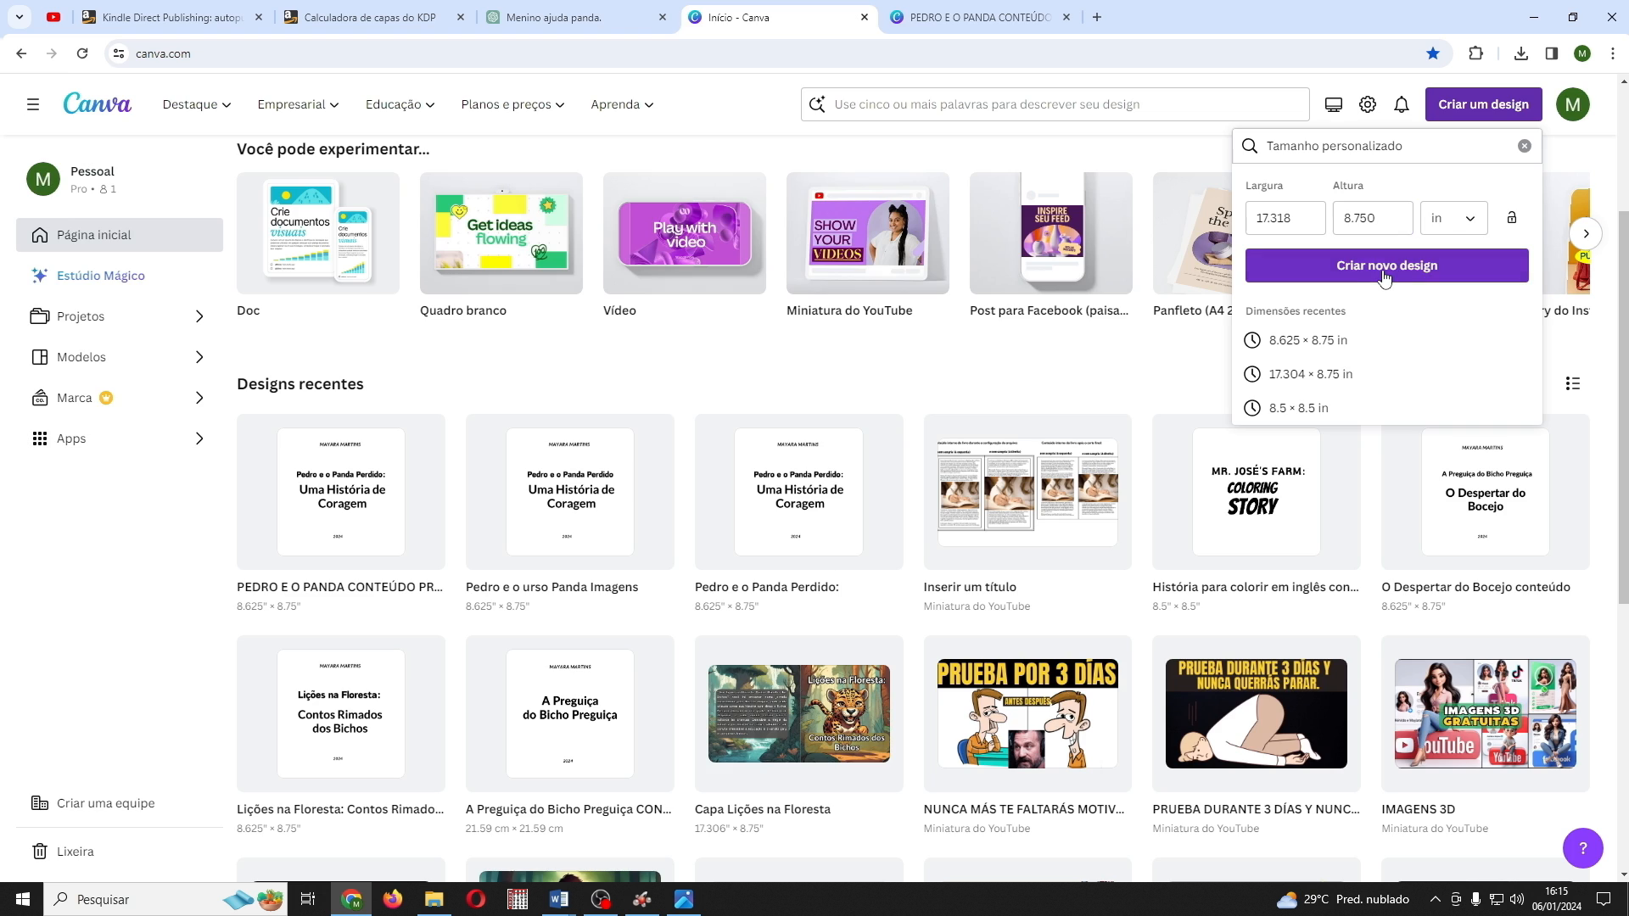
click(910, 793)
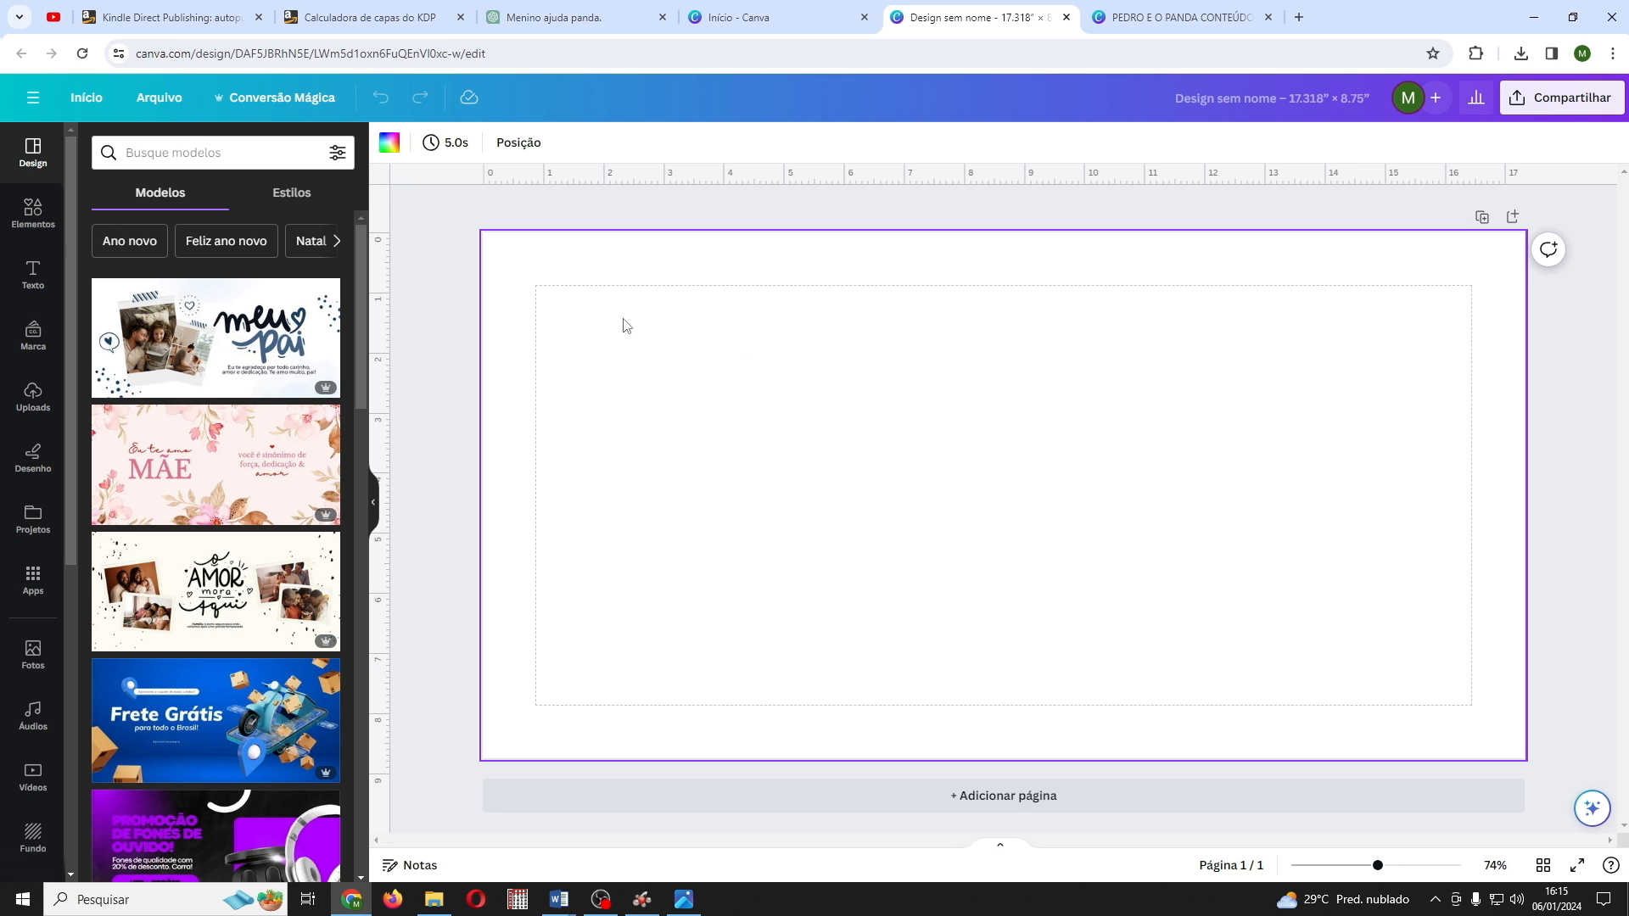
Step: Upload the template image PAPERBACK_8.500x8.500_29_PREMIUM_WHITE_pt_BR to the Canva uploads
click(33, 395)
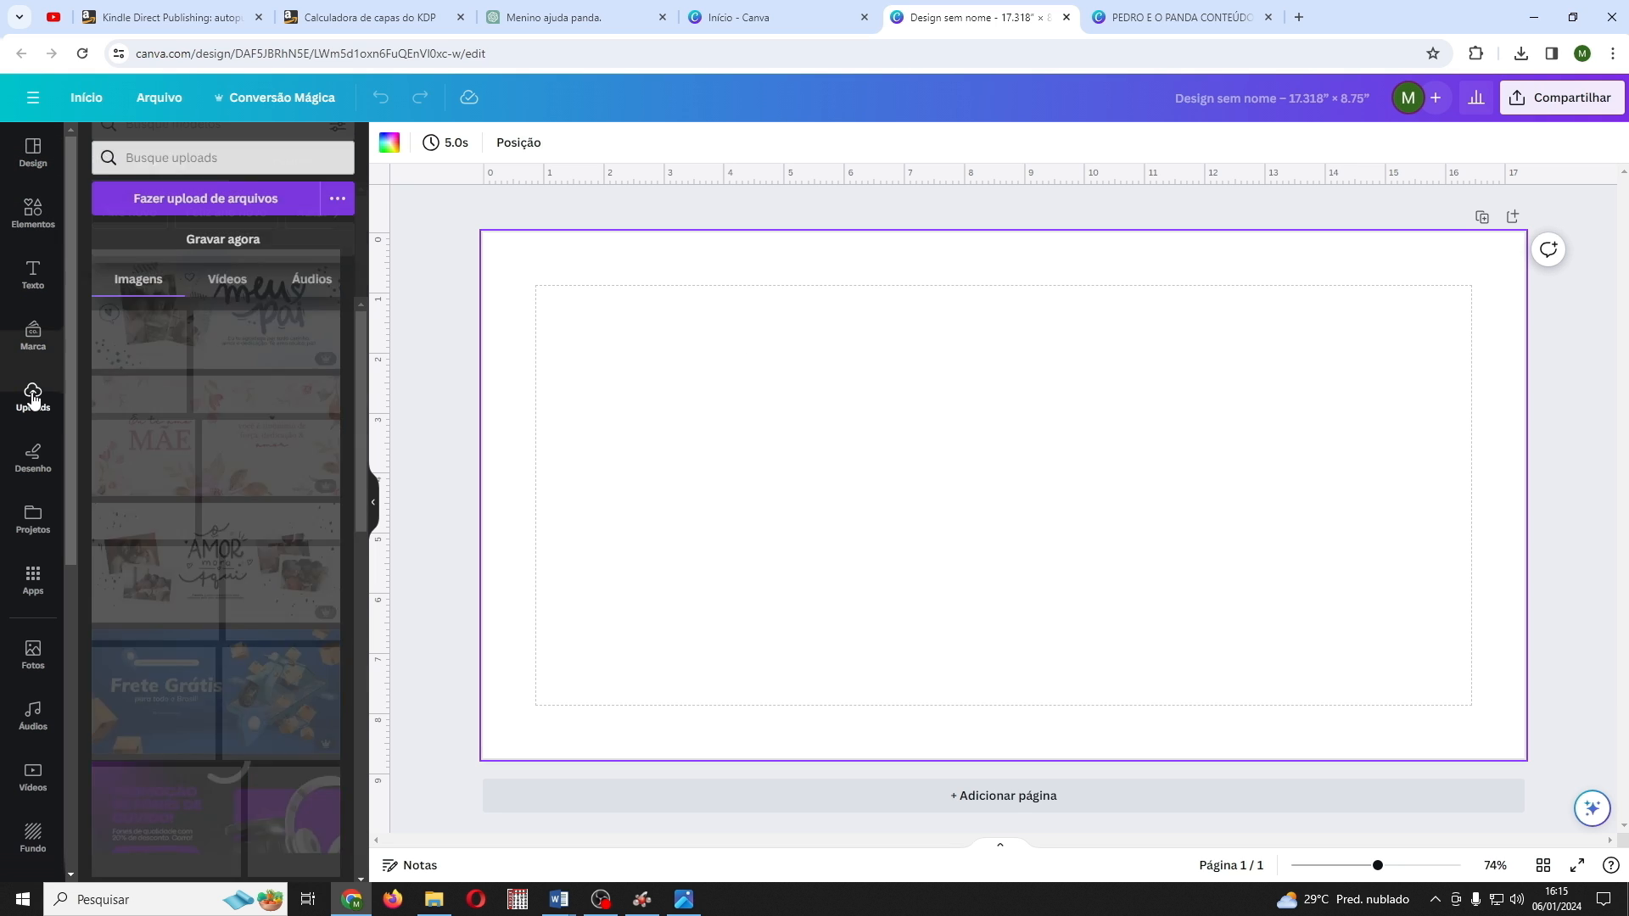
click(164, 199)
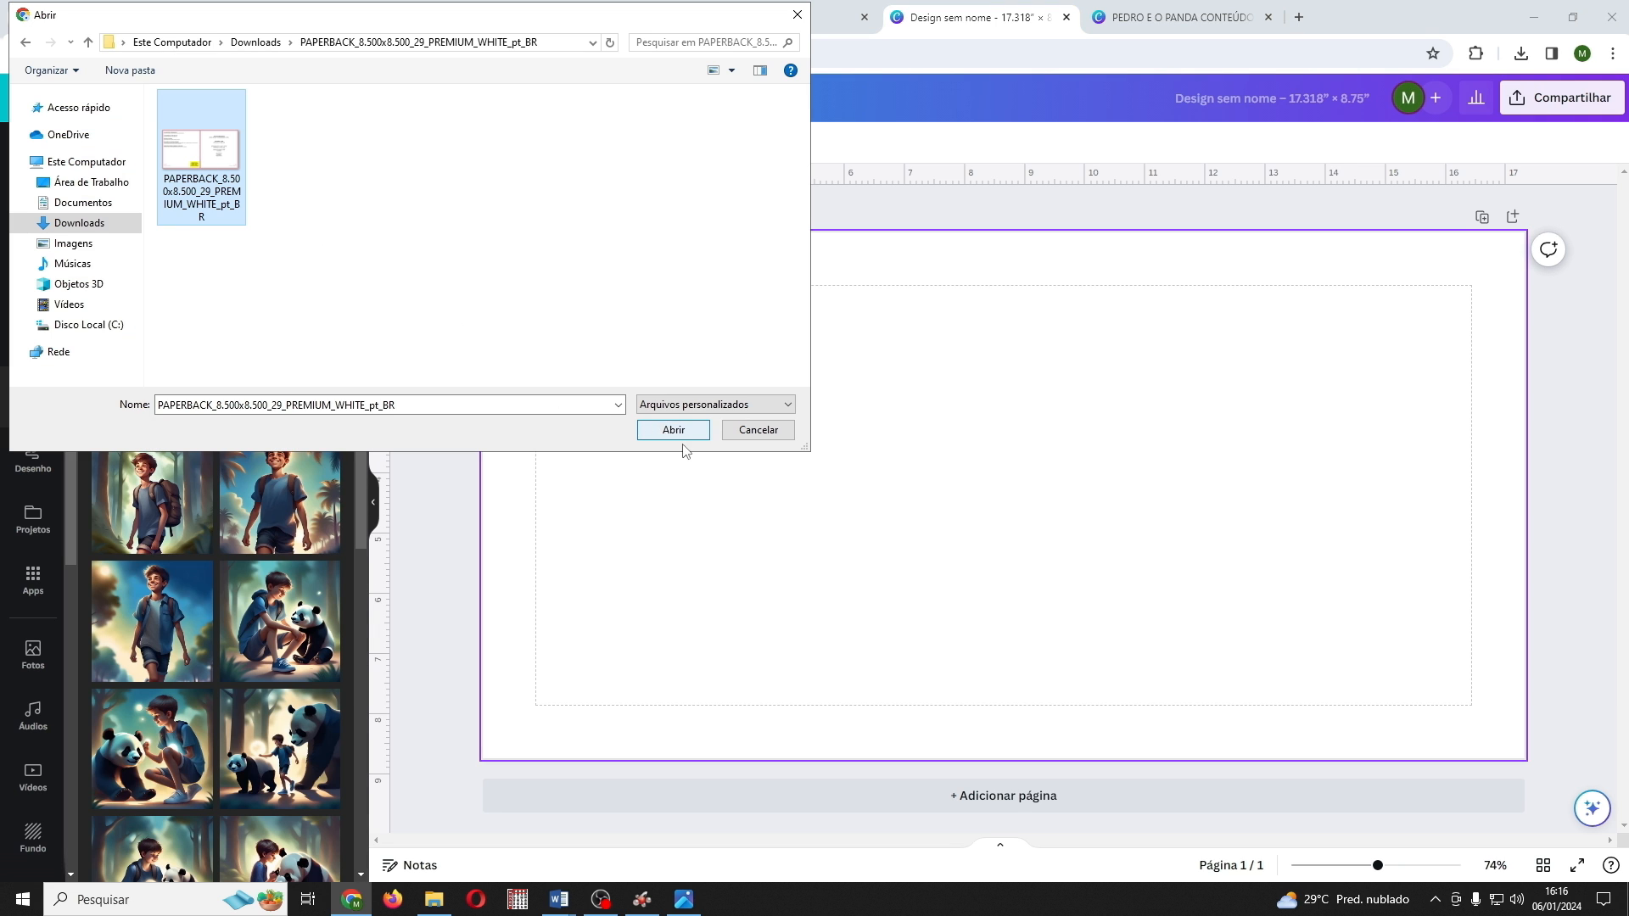
click(673, 431)
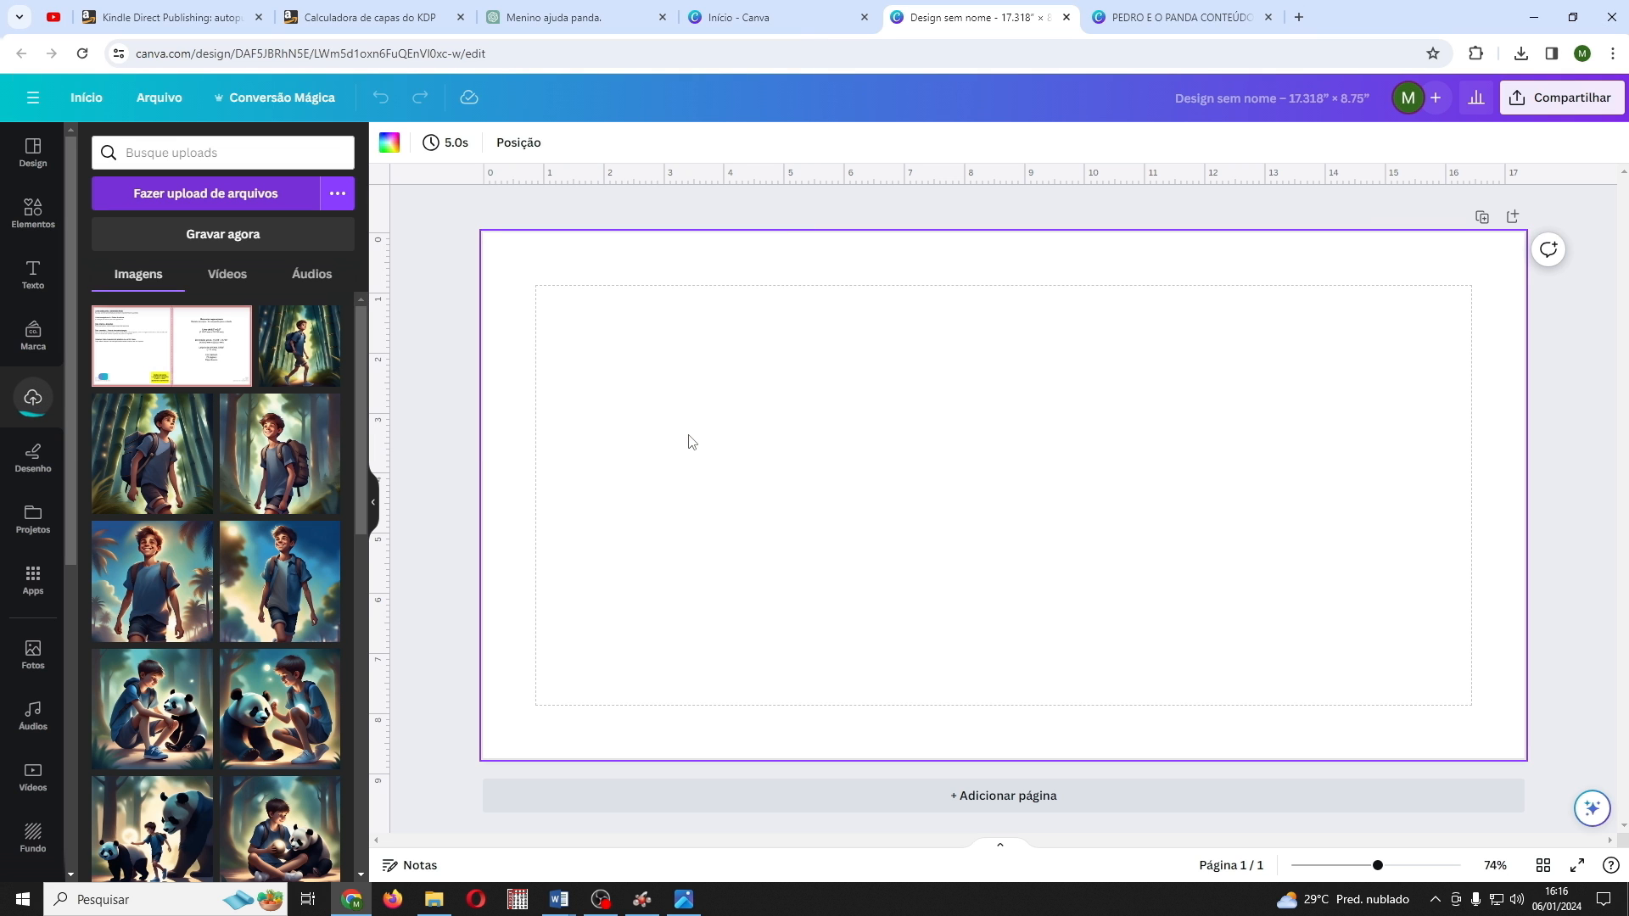
Step: Insert the cover template on the blank page, align it to the page's upper-left corner and enlarge it to fill the page
click(174, 336)
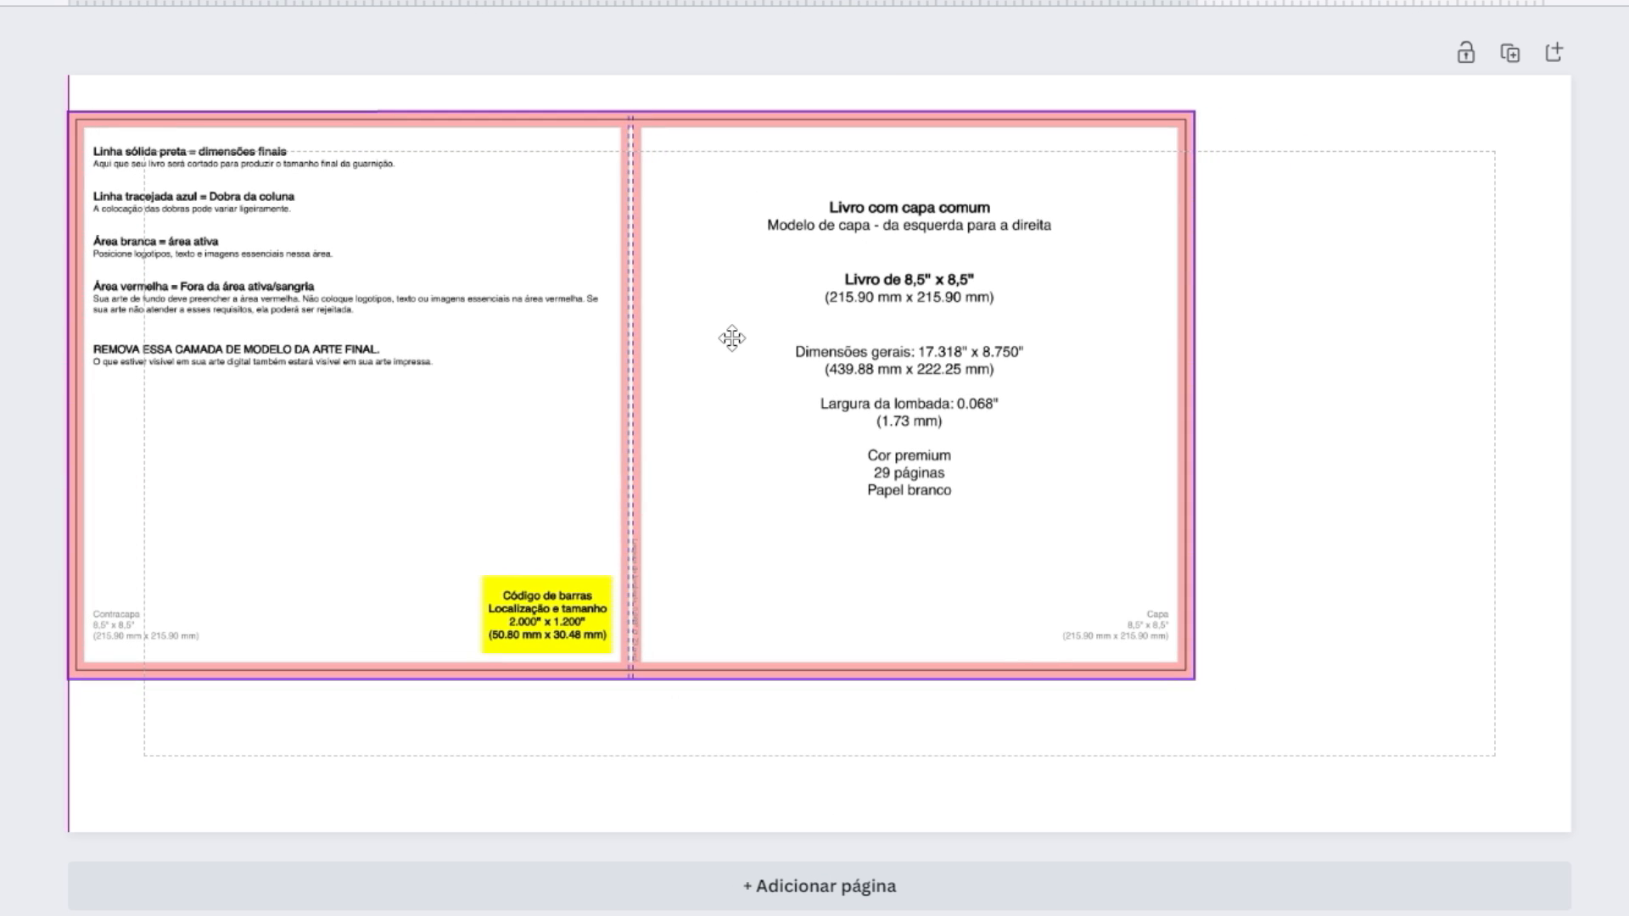
drag(731, 339, 729, 303)
drag(1194, 642, 1566, 832)
key(Escape)
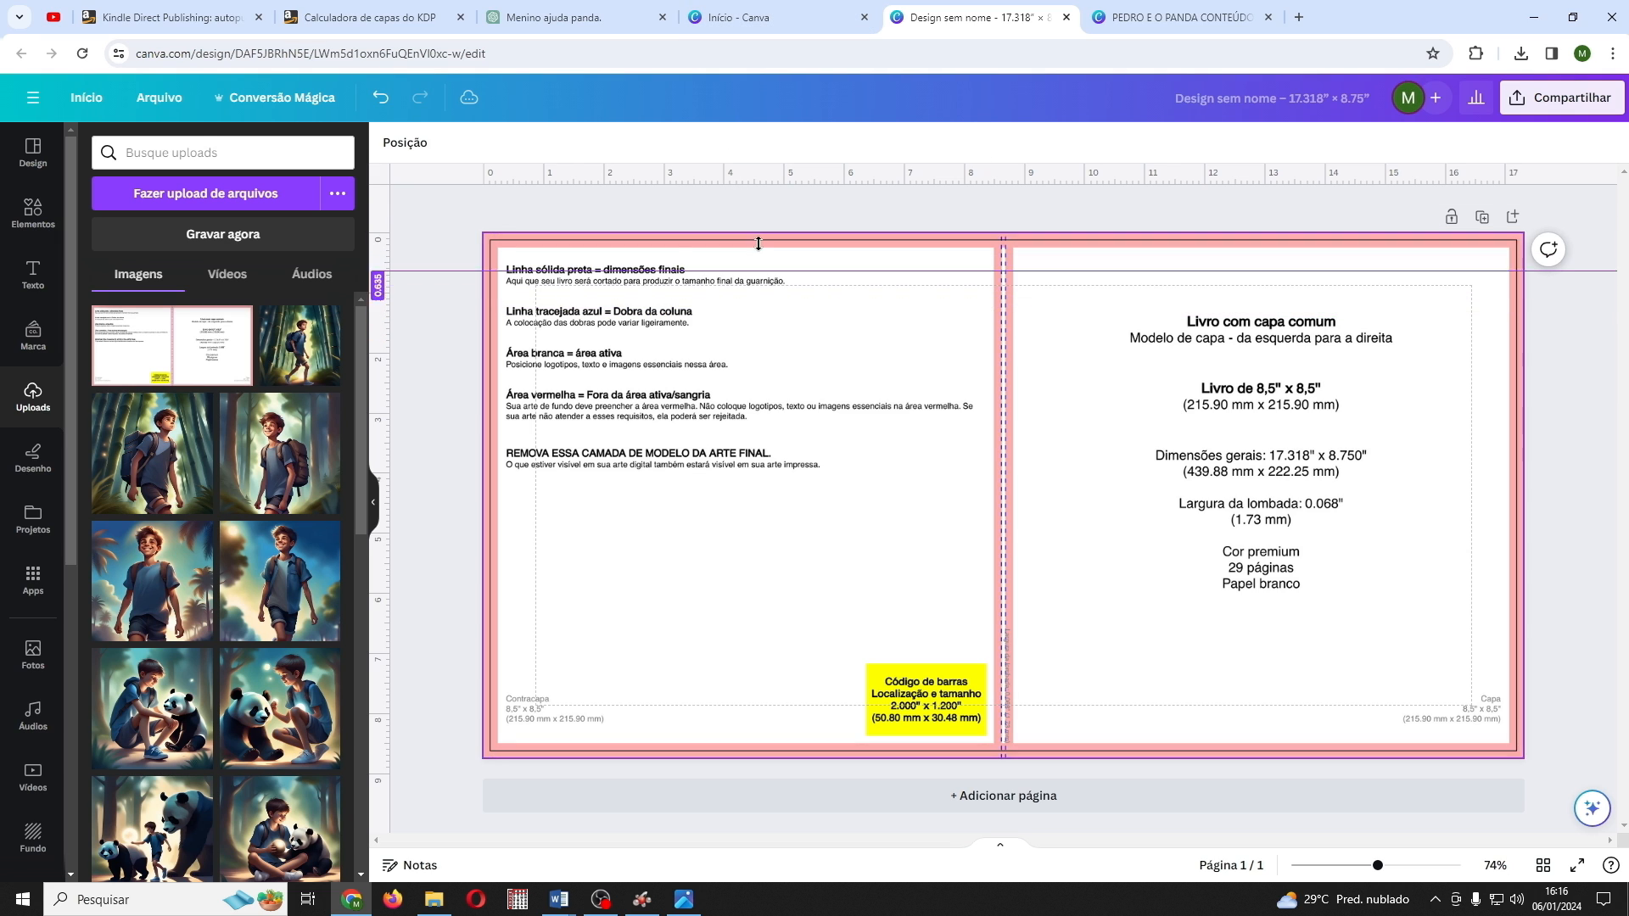
Step: Check the display settings for rulers, guides and margins
click(174, 102)
mouse_move(218, 303)
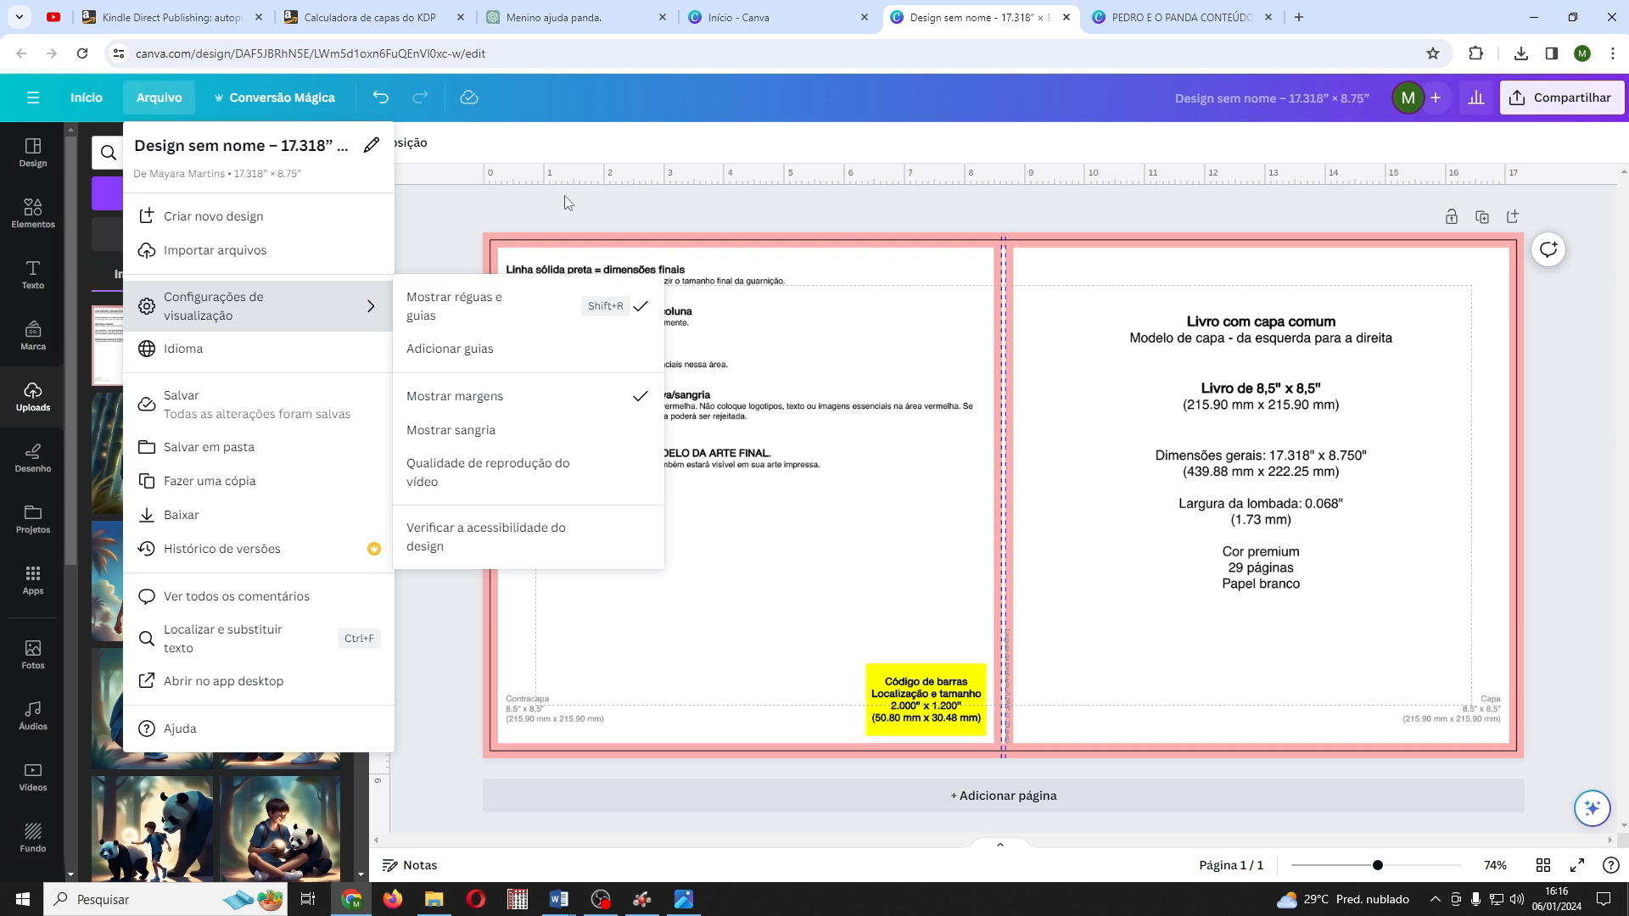
click(682, 210)
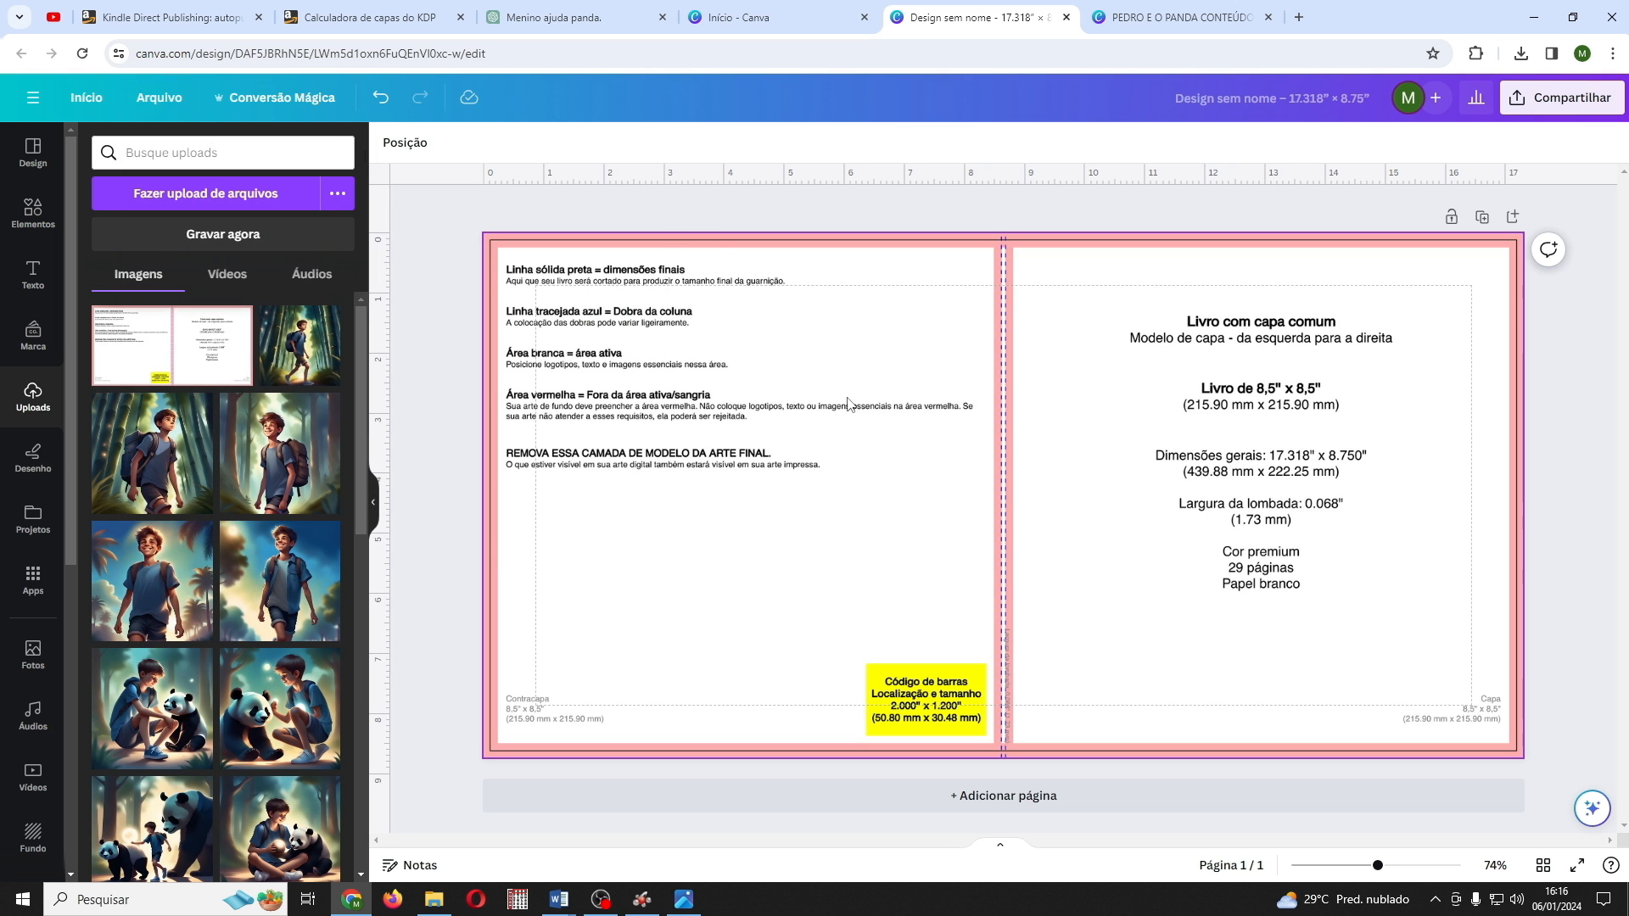
Step: Add vertical guides along the template's spine area, with one at 8.502 in on the edge of the red strip
drag(1383, 872, 1445, 870)
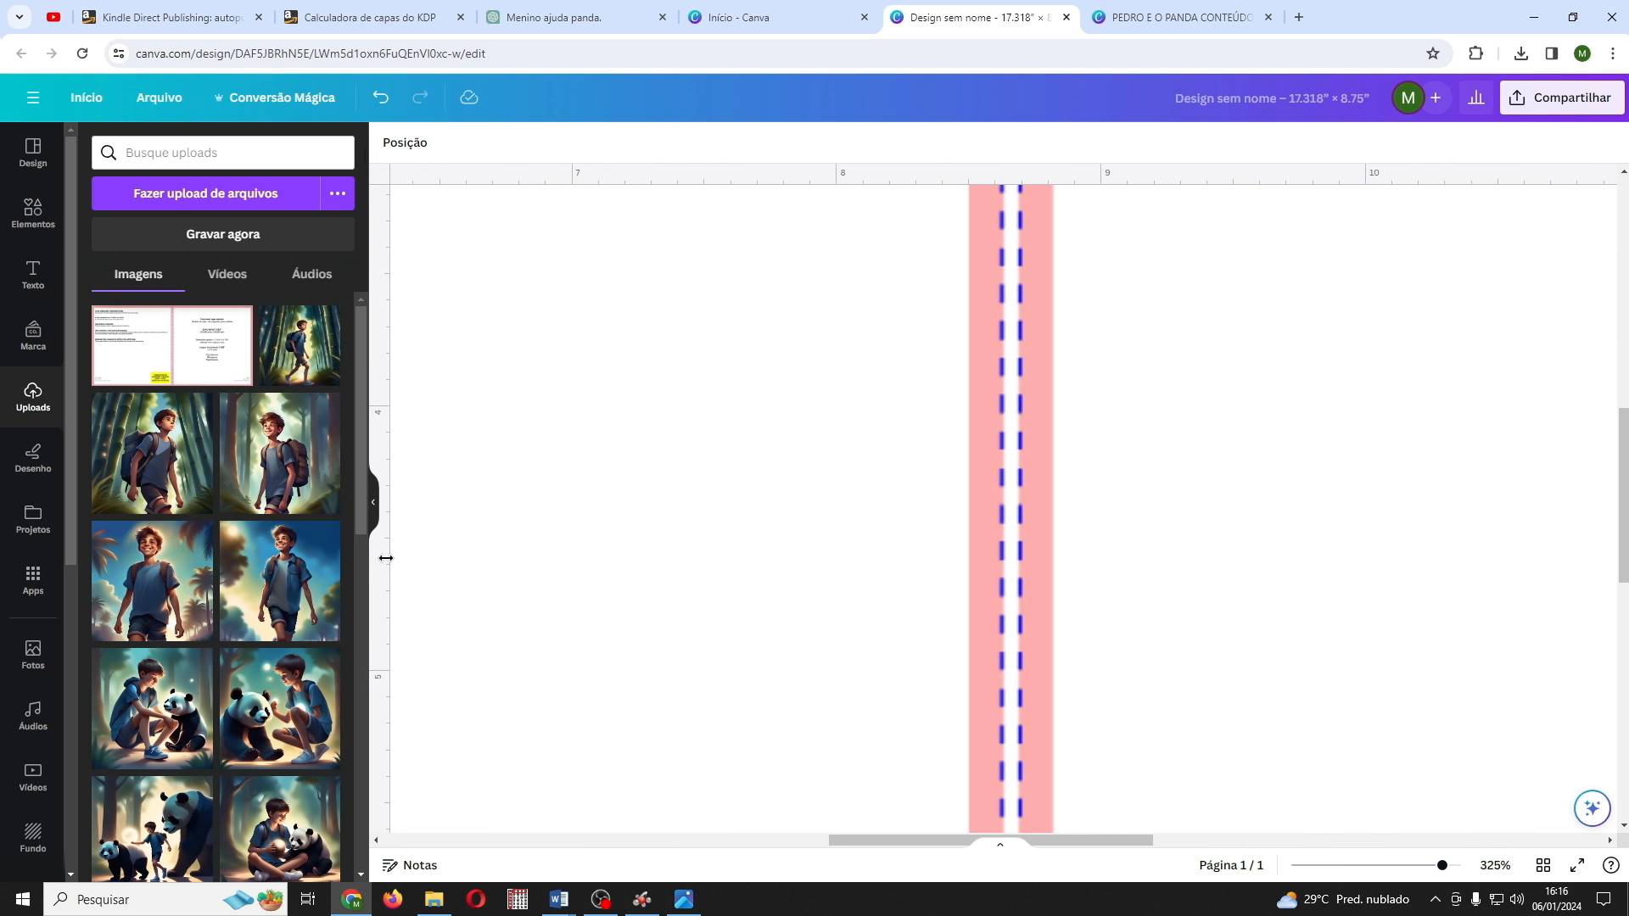
drag(386, 557, 969, 526)
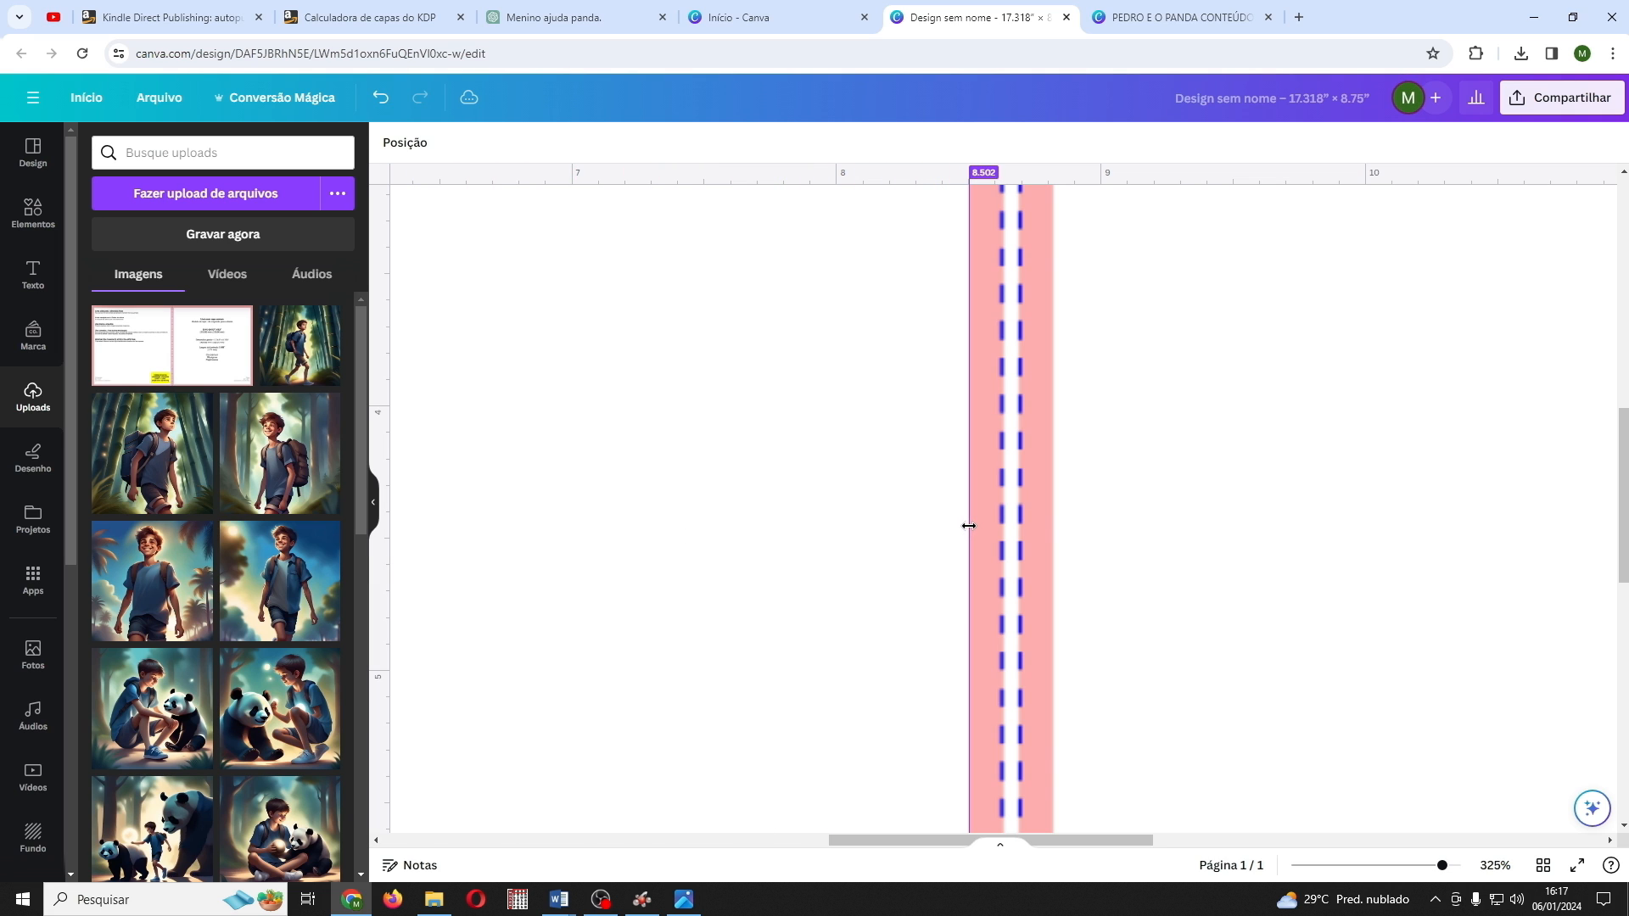
drag(384, 551, 1020, 545)
Step: Add a vertical guide along the black trim line at the front cover's outer edge
scroll(1021, 545, up, 1)
drag(926, 841, 1410, 823)
drag(379, 679, 1527, 594)
Step: Add horizontal guides along the template's upper and lower black trim lines
scroll(1230, 382, up, 10)
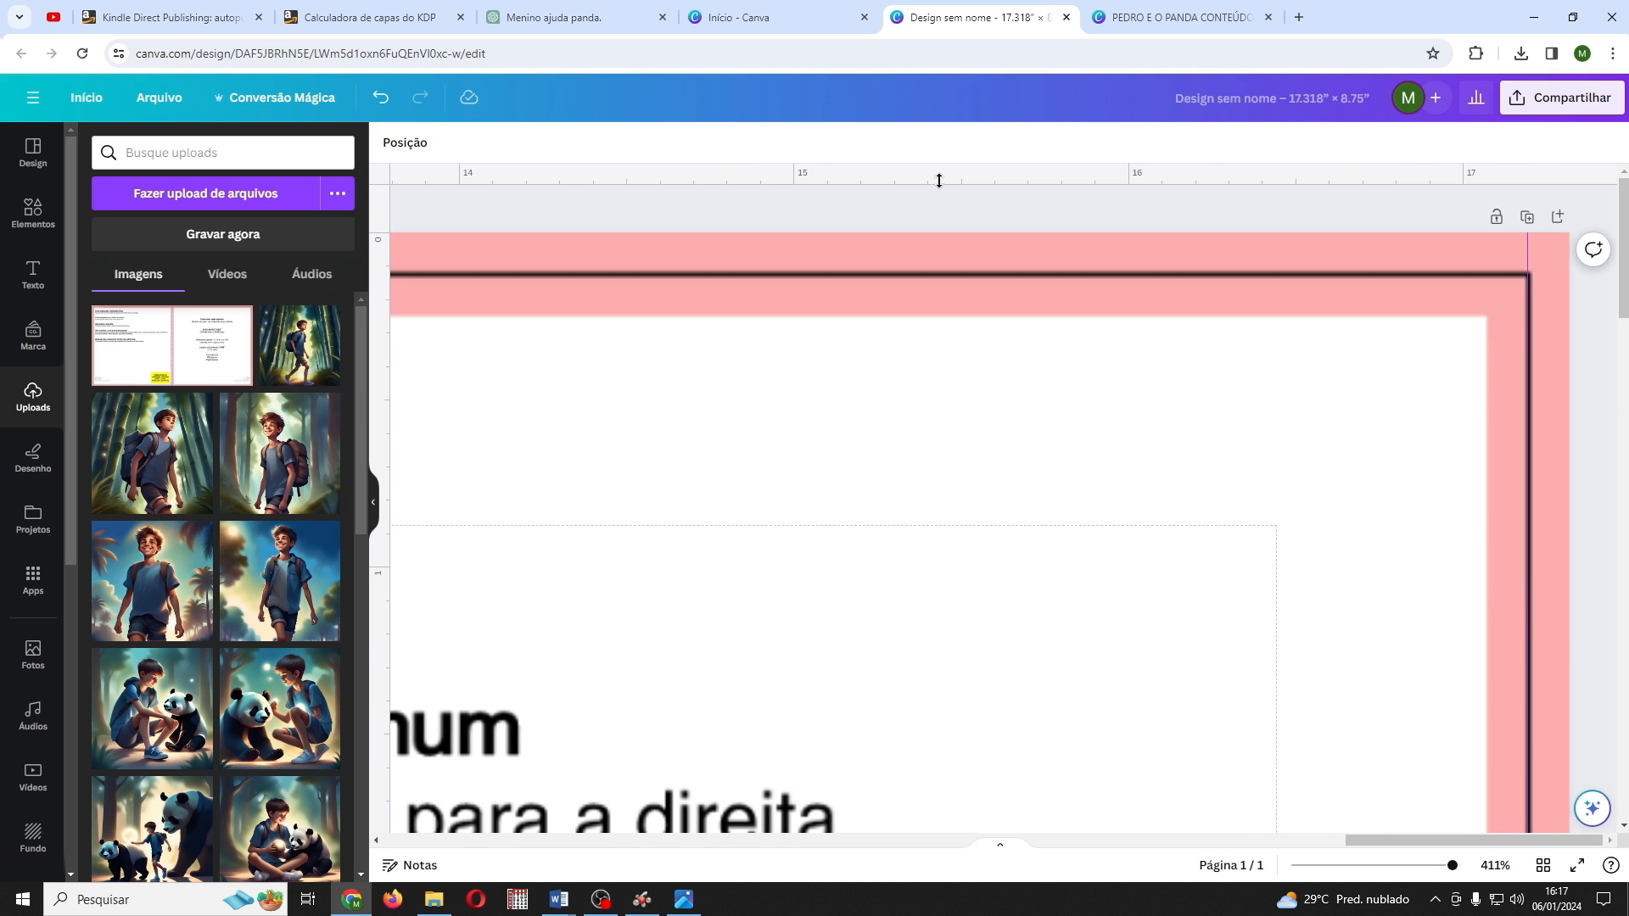
drag(939, 193, 934, 274)
scroll(934, 273, down, 20)
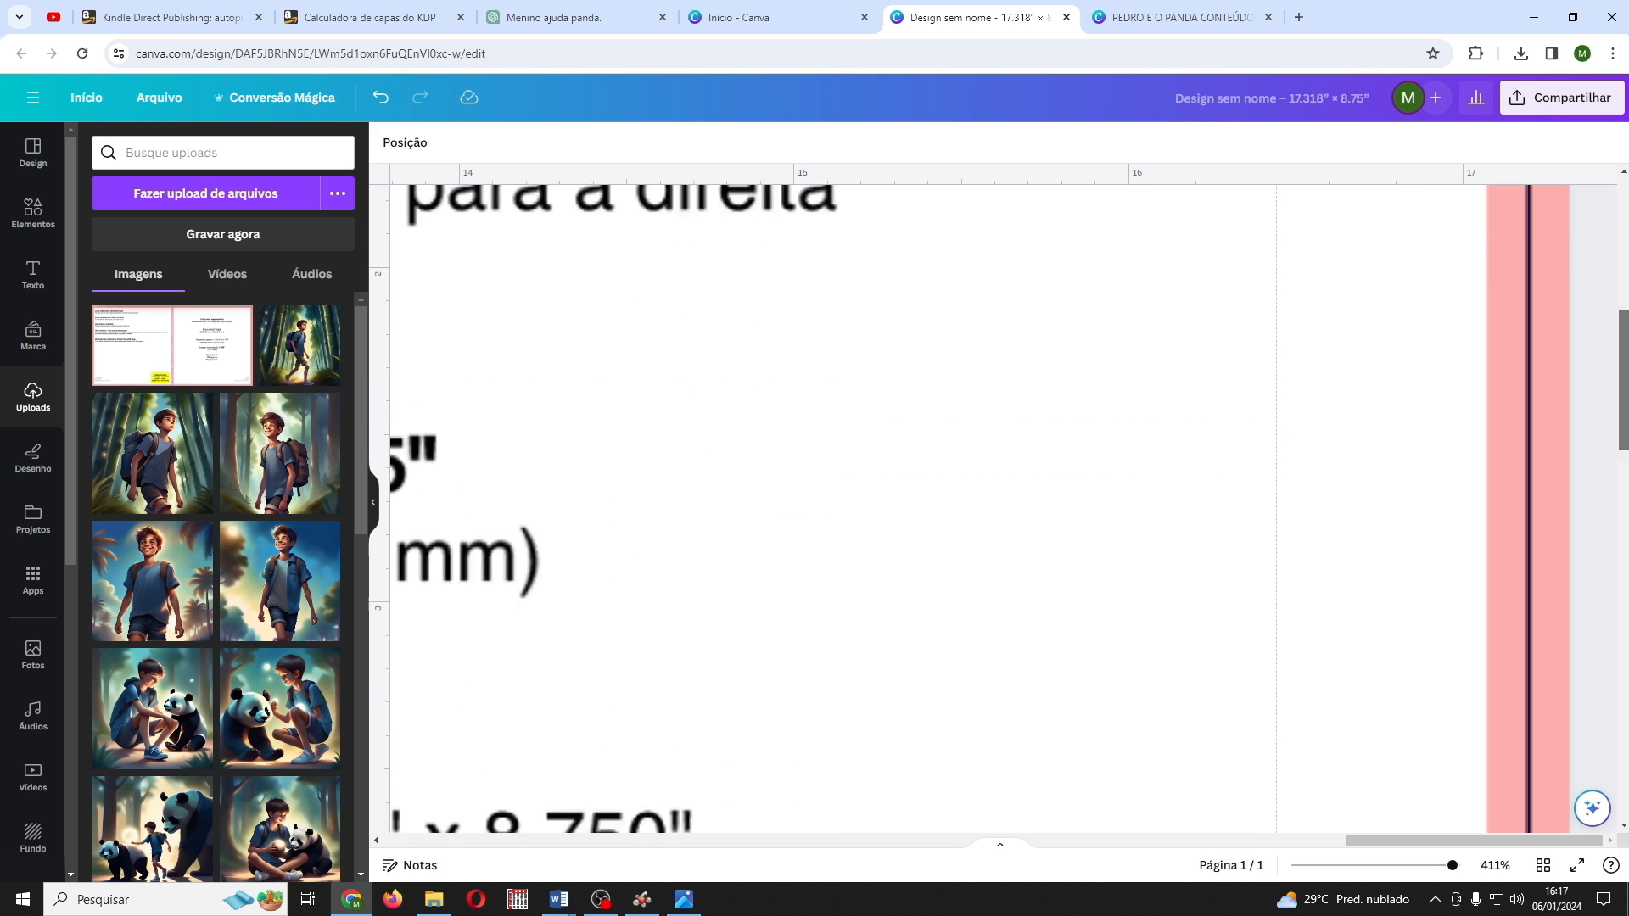
scroll(858, 189, down, 5)
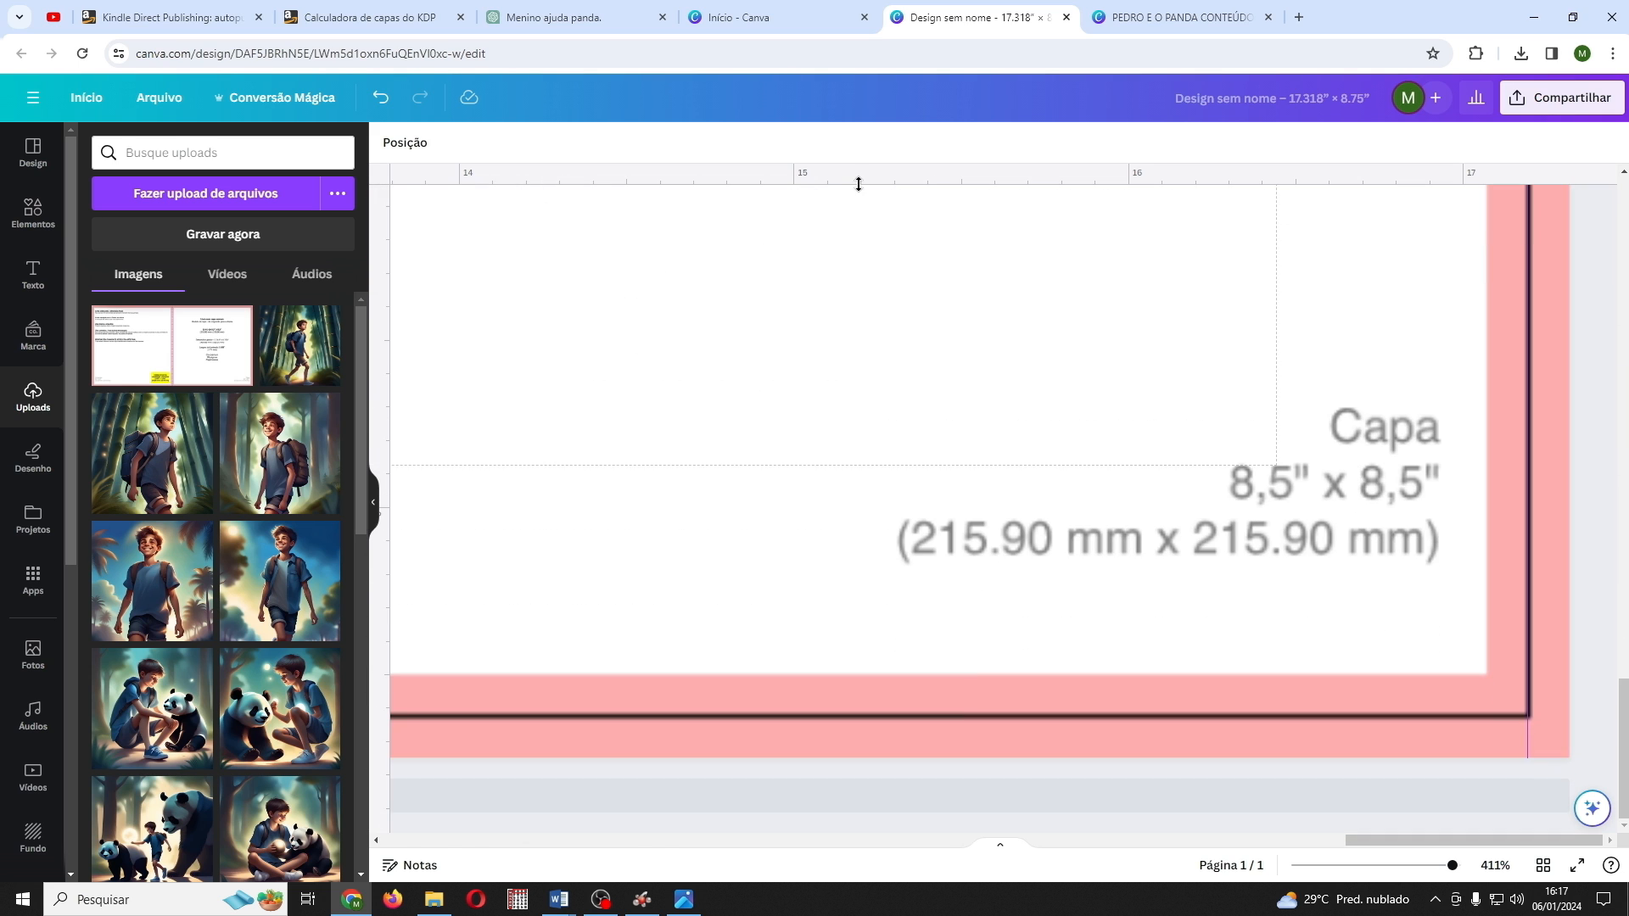
drag(858, 187, 843, 717)
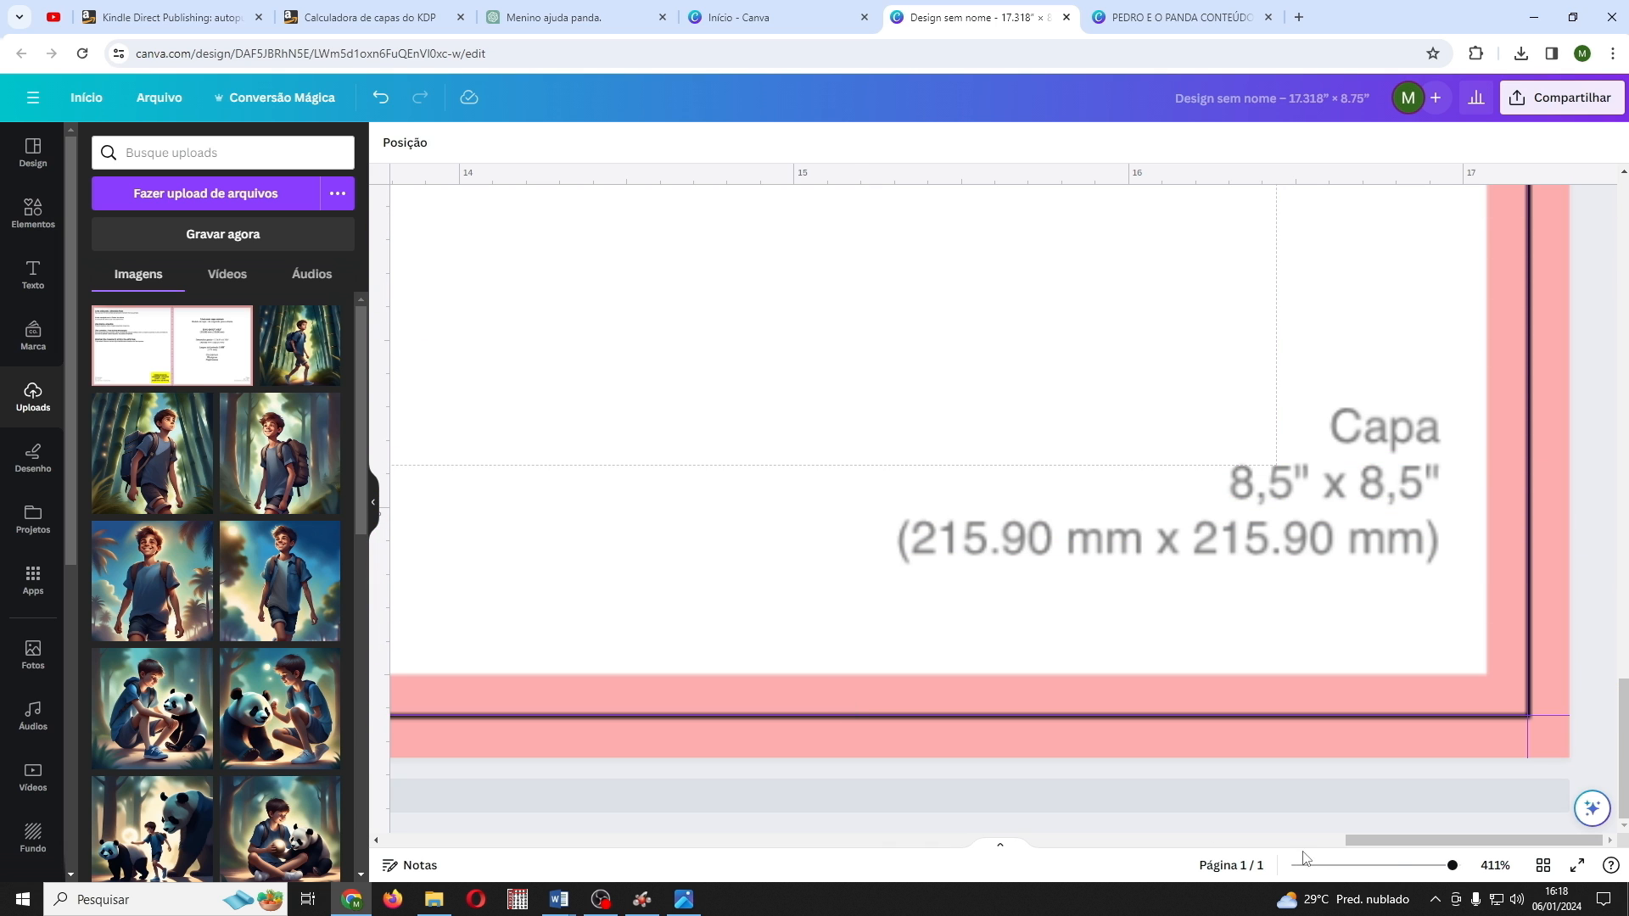
Step: Add a vertical guide along the black trim line at the back cover's outer edge
drag(1361, 840, 398, 848)
drag(380, 594, 478, 590)
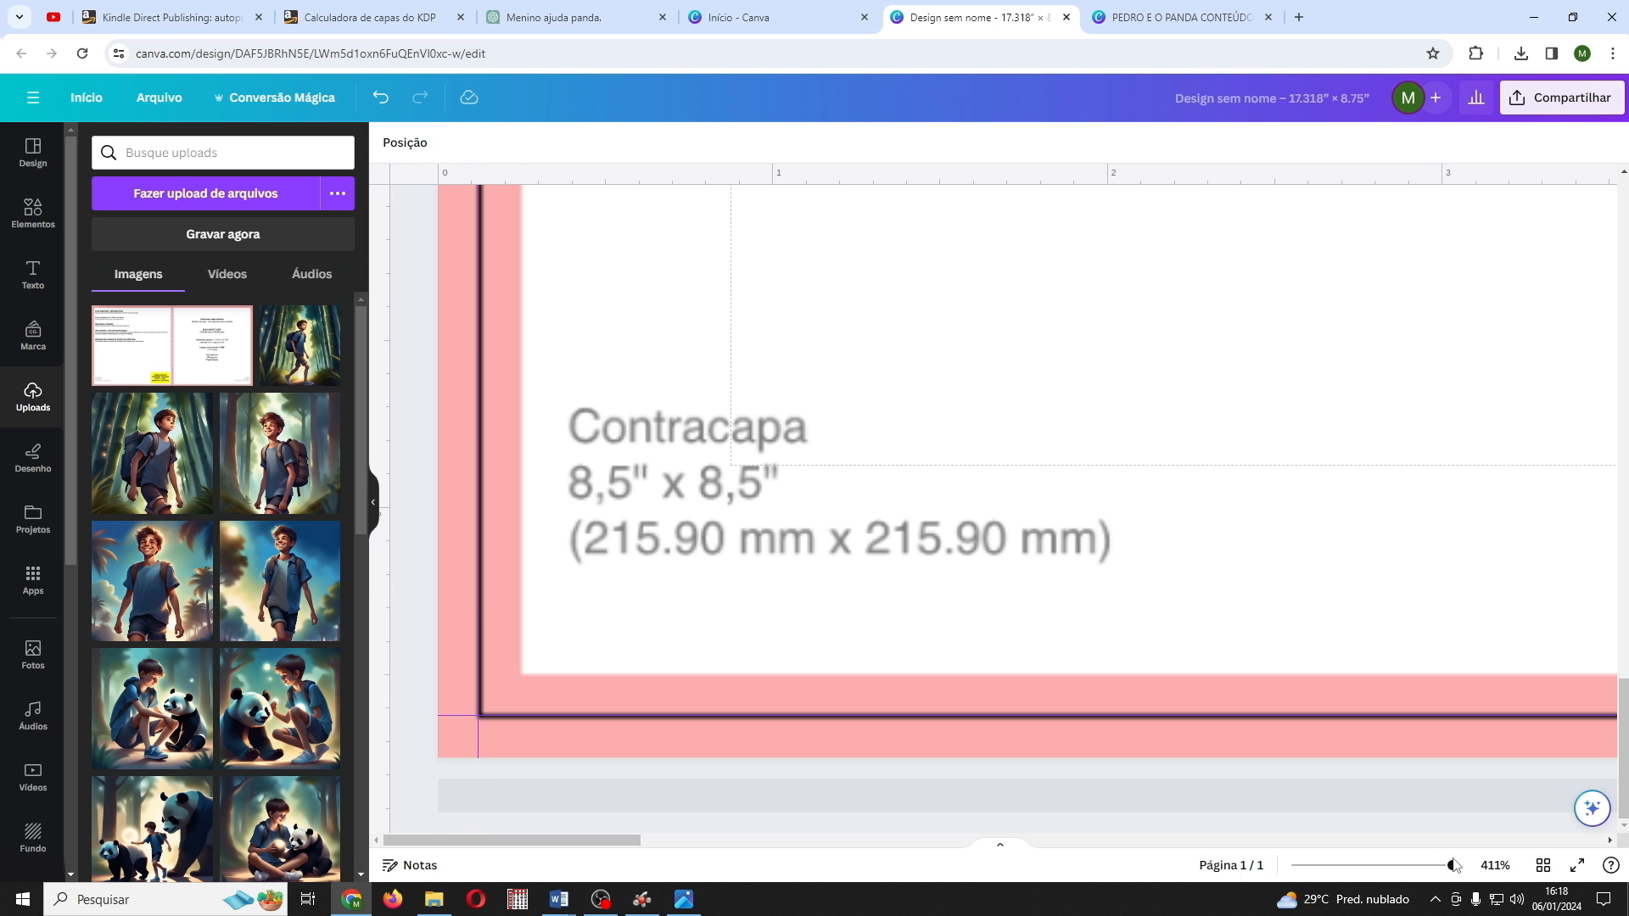
drag(1451, 865, 1378, 865)
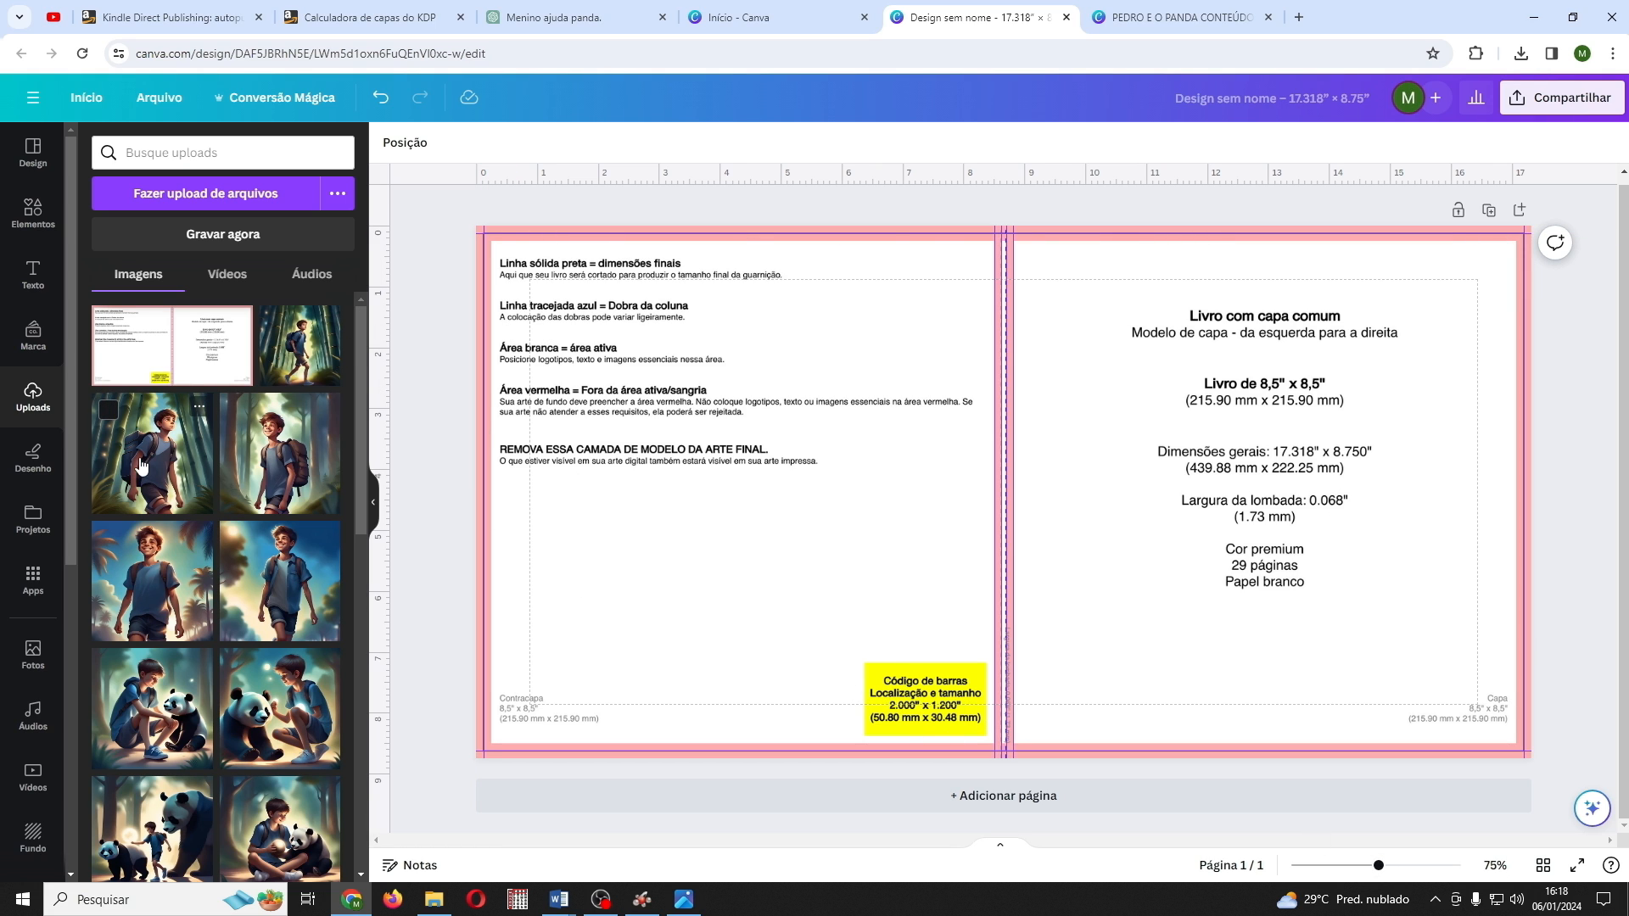
Step: Add a square shape, shrink it to a small rectangle and place it over the yellow barcode area on the back cover
click(32, 212)
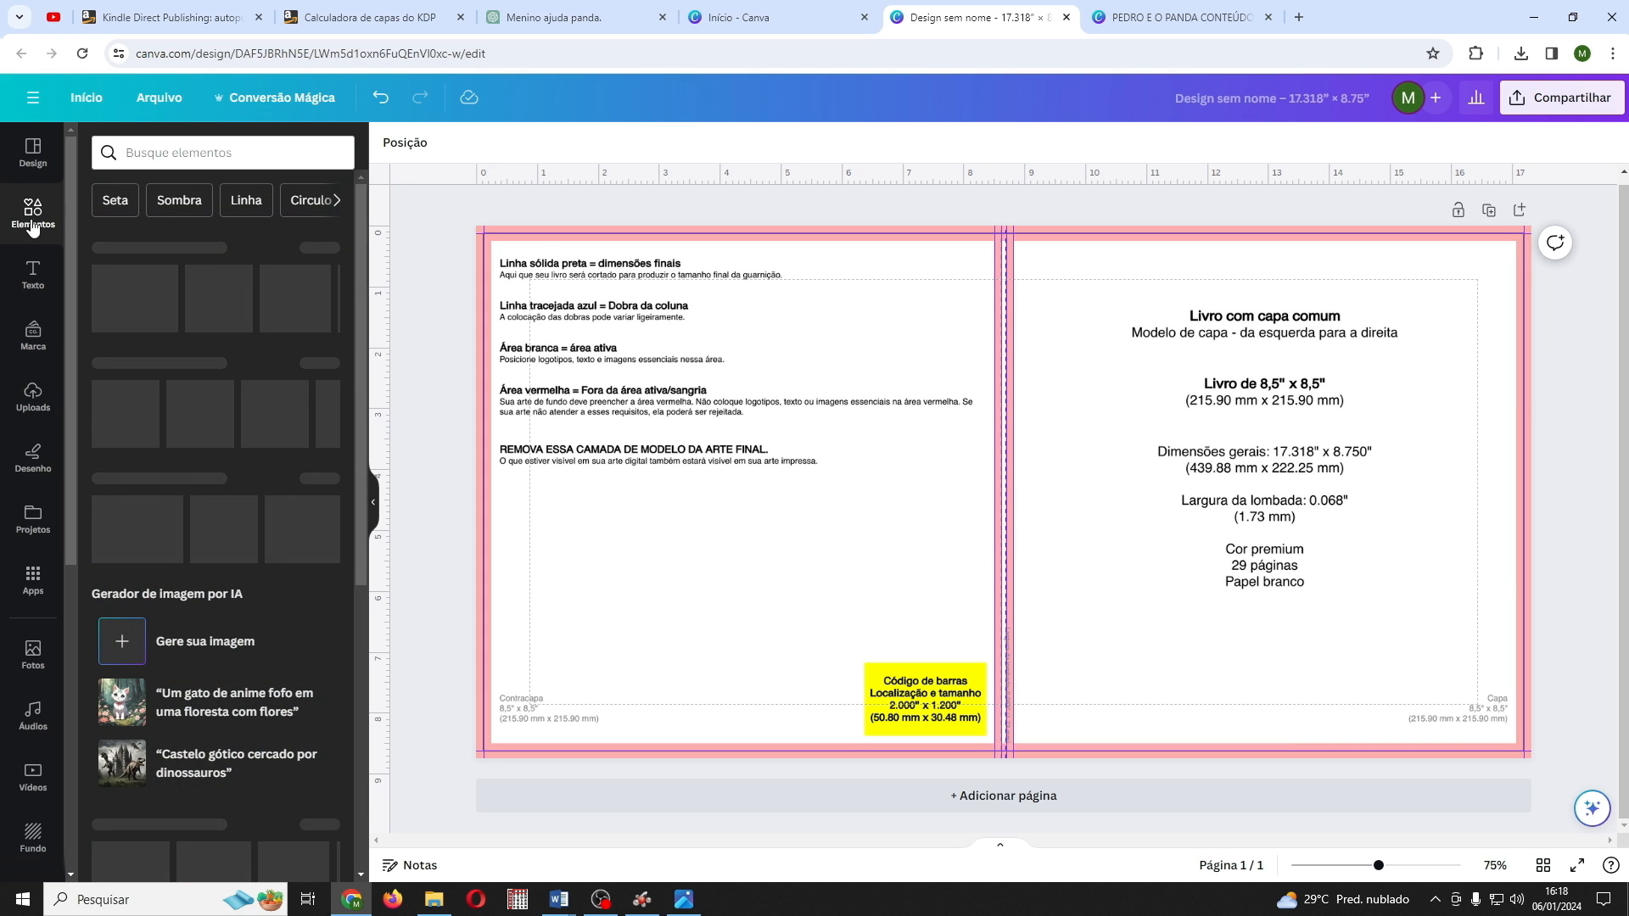
click(183, 310)
drag(1004, 491, 780, 552)
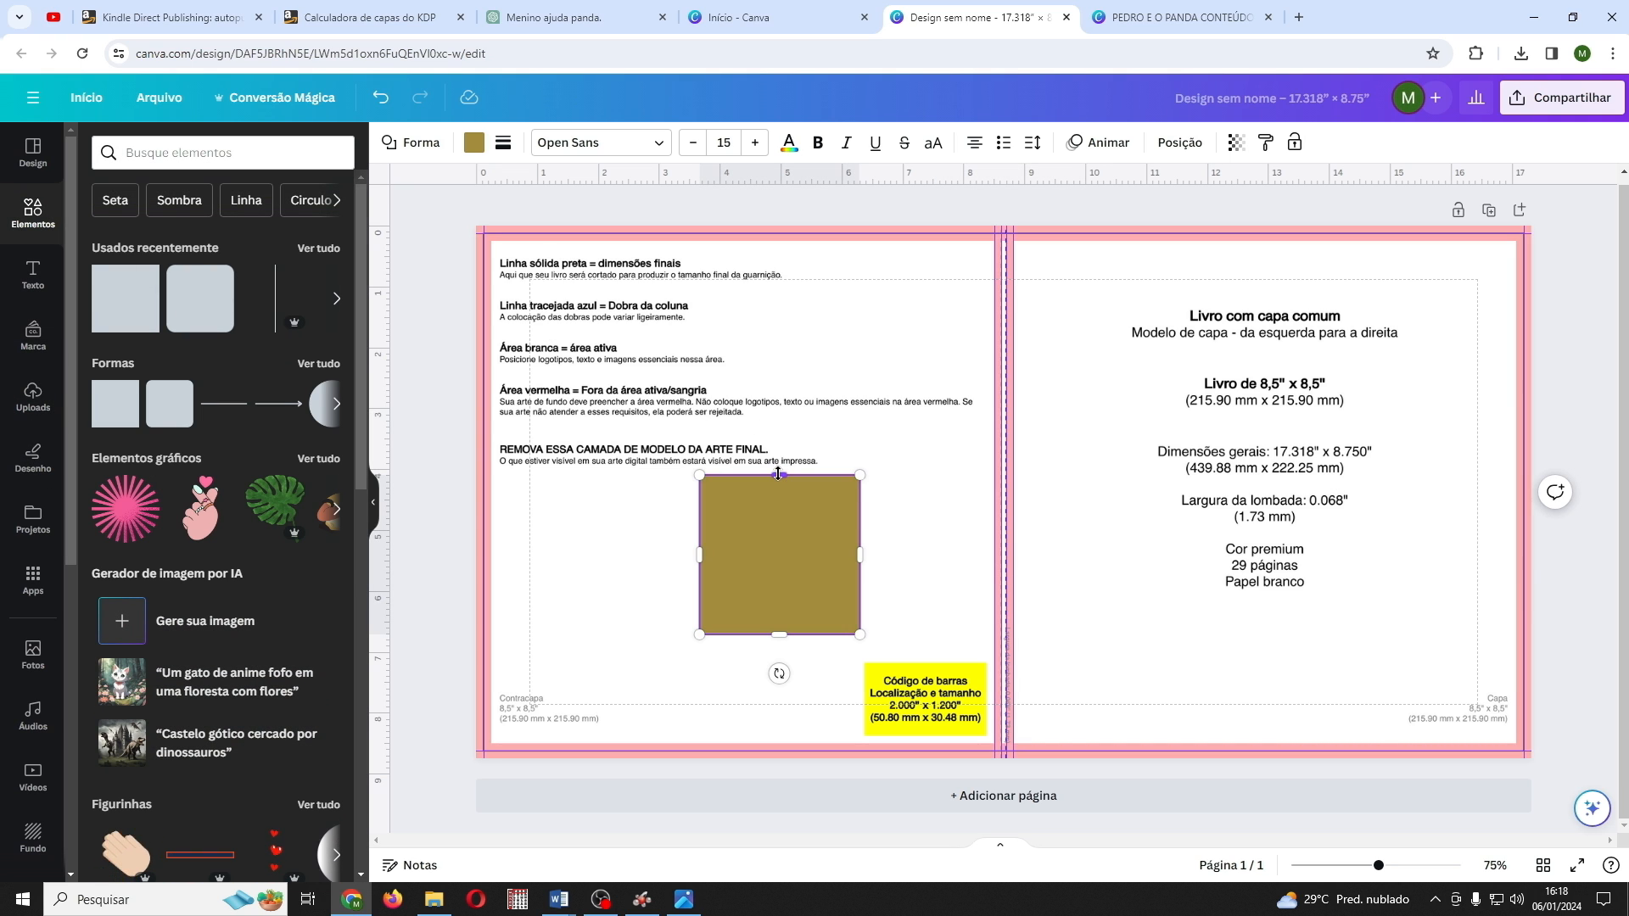
drag(780, 463, 776, 549)
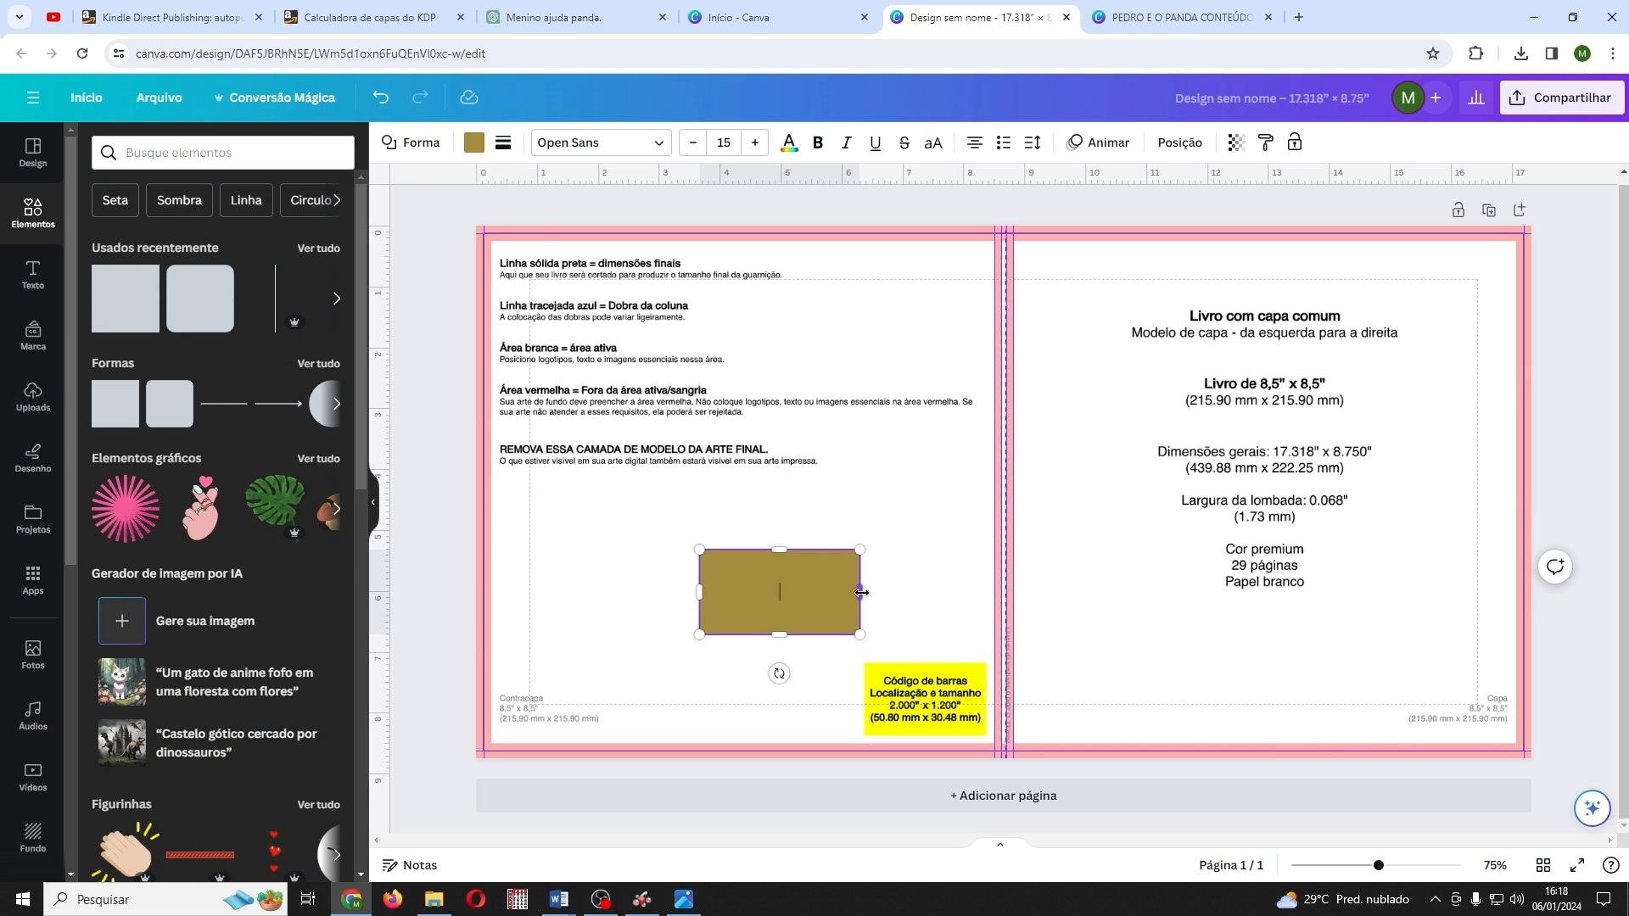
drag(860, 592, 838, 595)
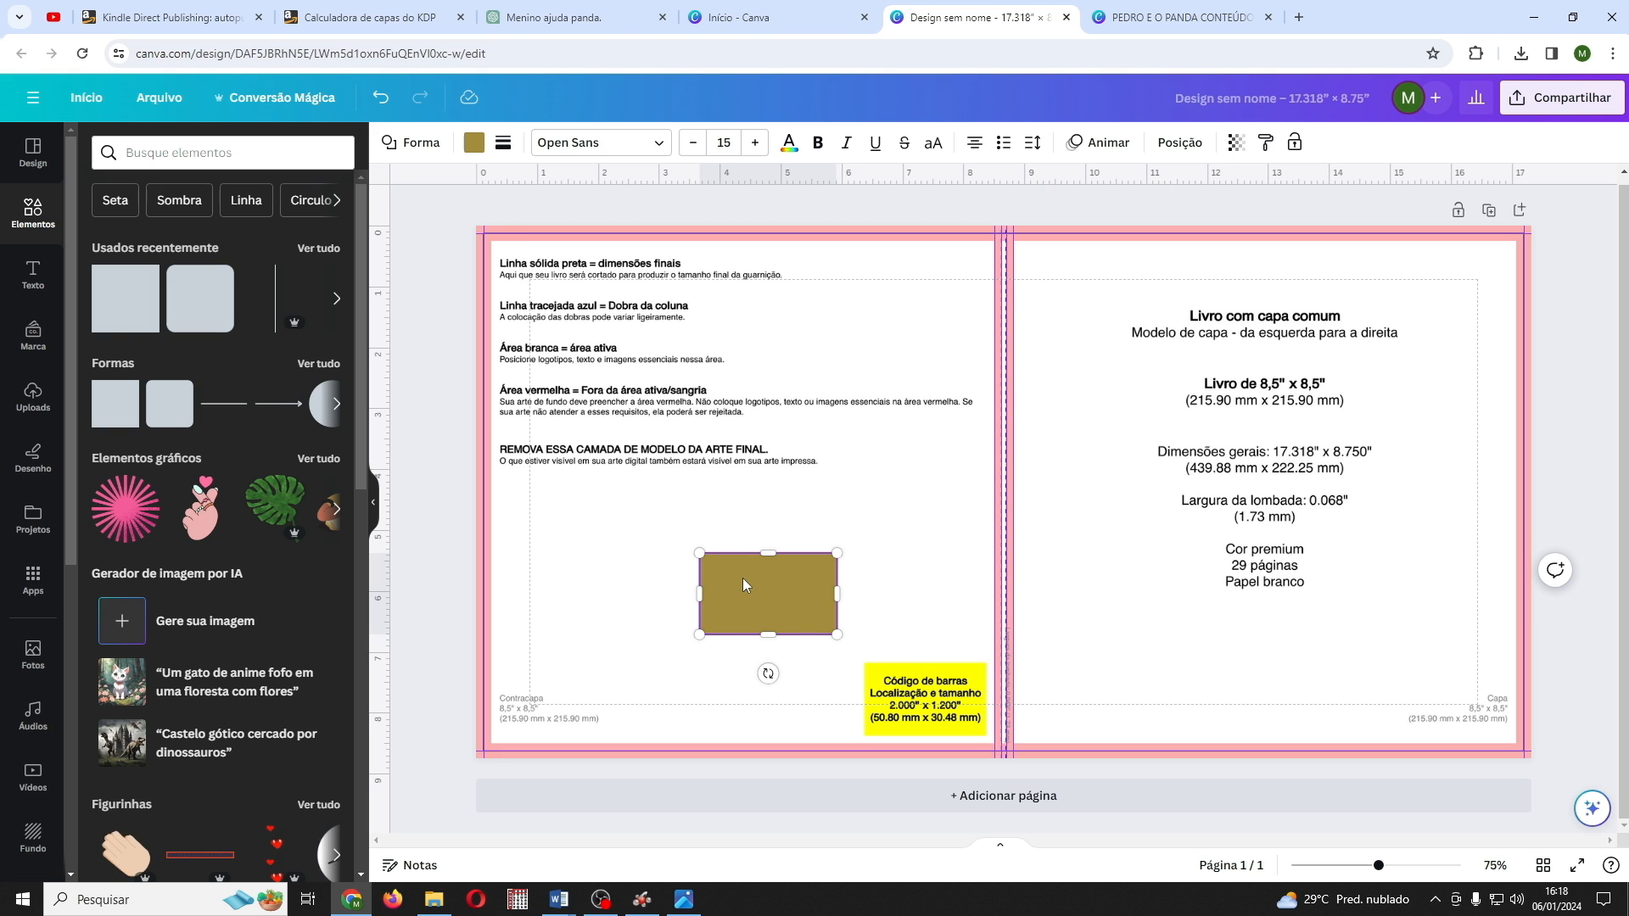
drag(742, 578, 893, 680)
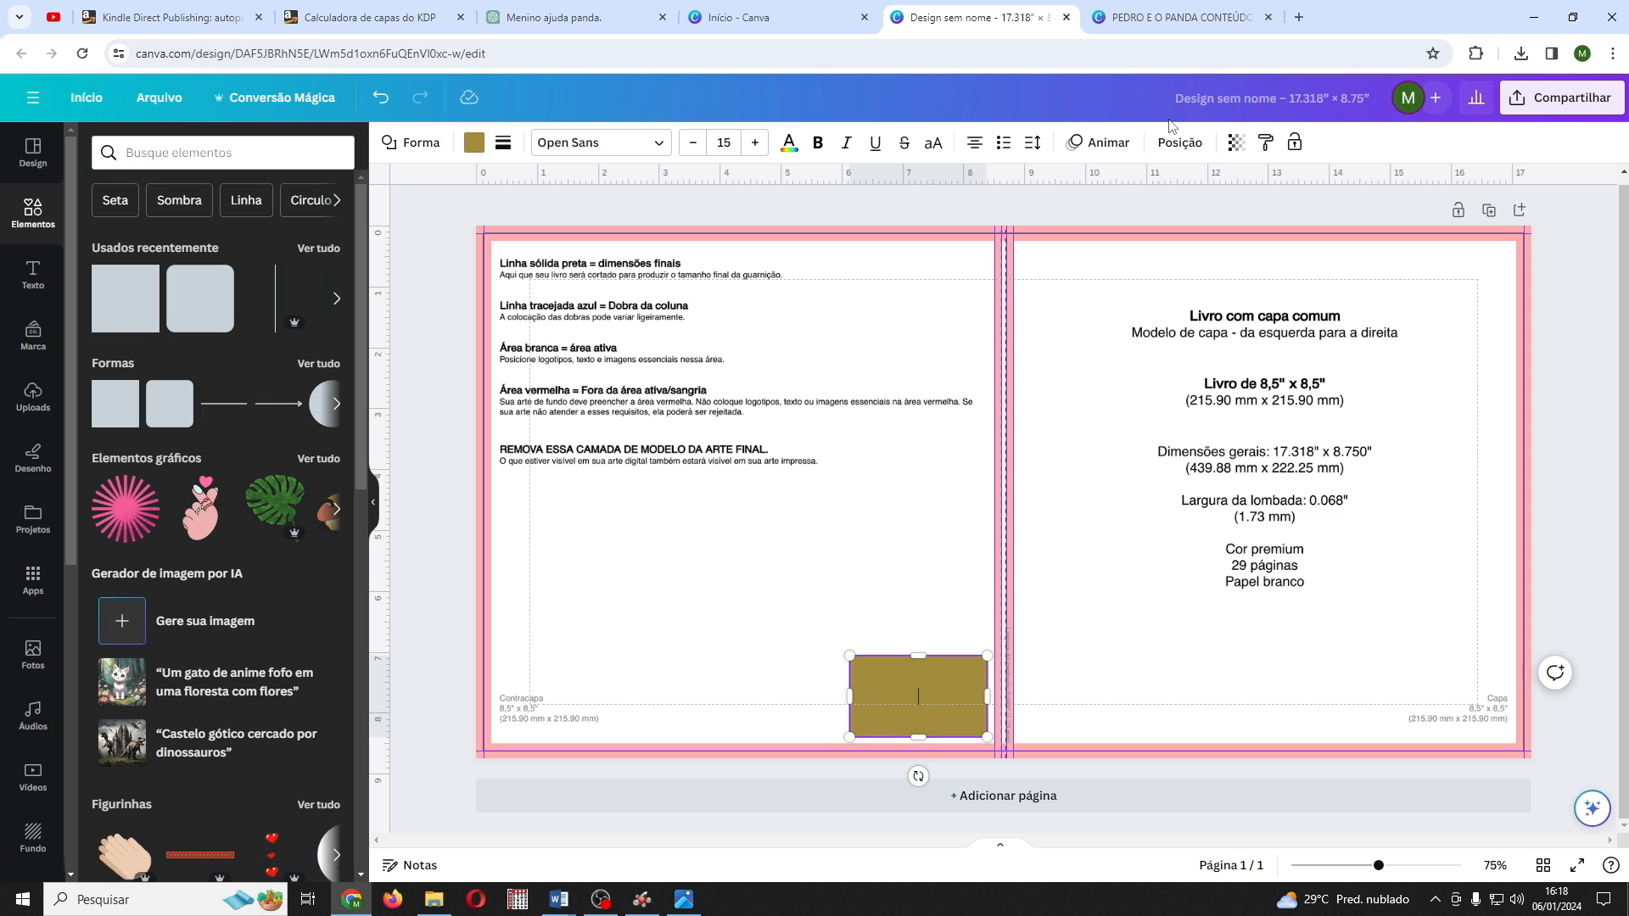
Step: Lower the rectangle's transparency value to 37, fit its edges to the yellow barcode box, and restore the value to 100
click(1236, 142)
drag(1236, 214, 1132, 213)
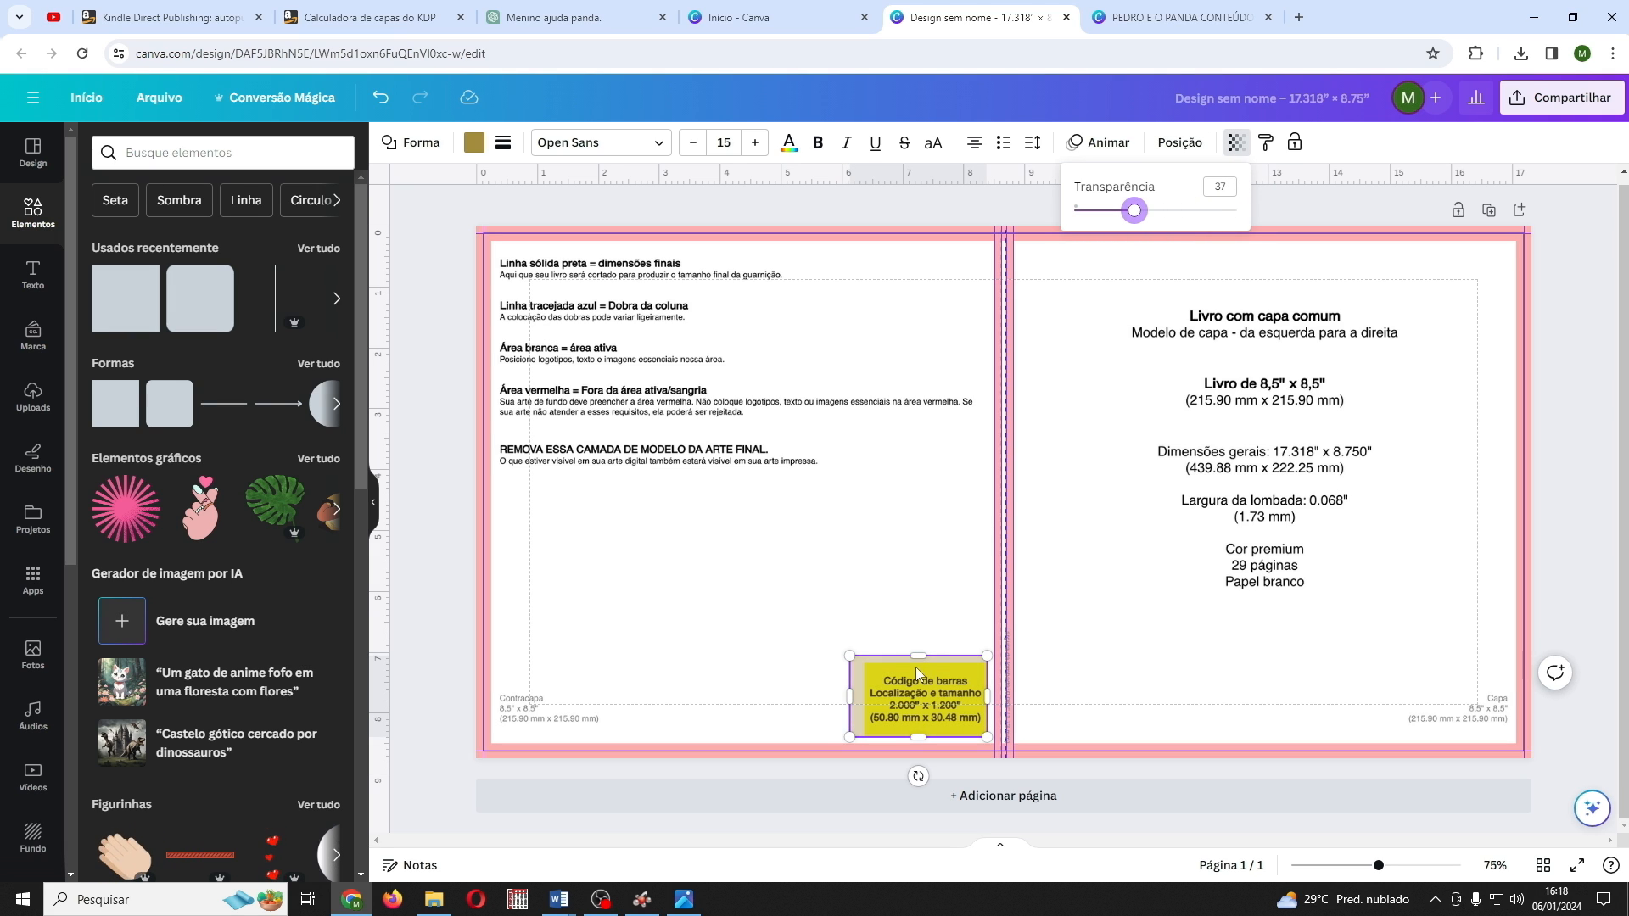
click(919, 660)
drag(918, 661, 919, 666)
drag(855, 696, 871, 695)
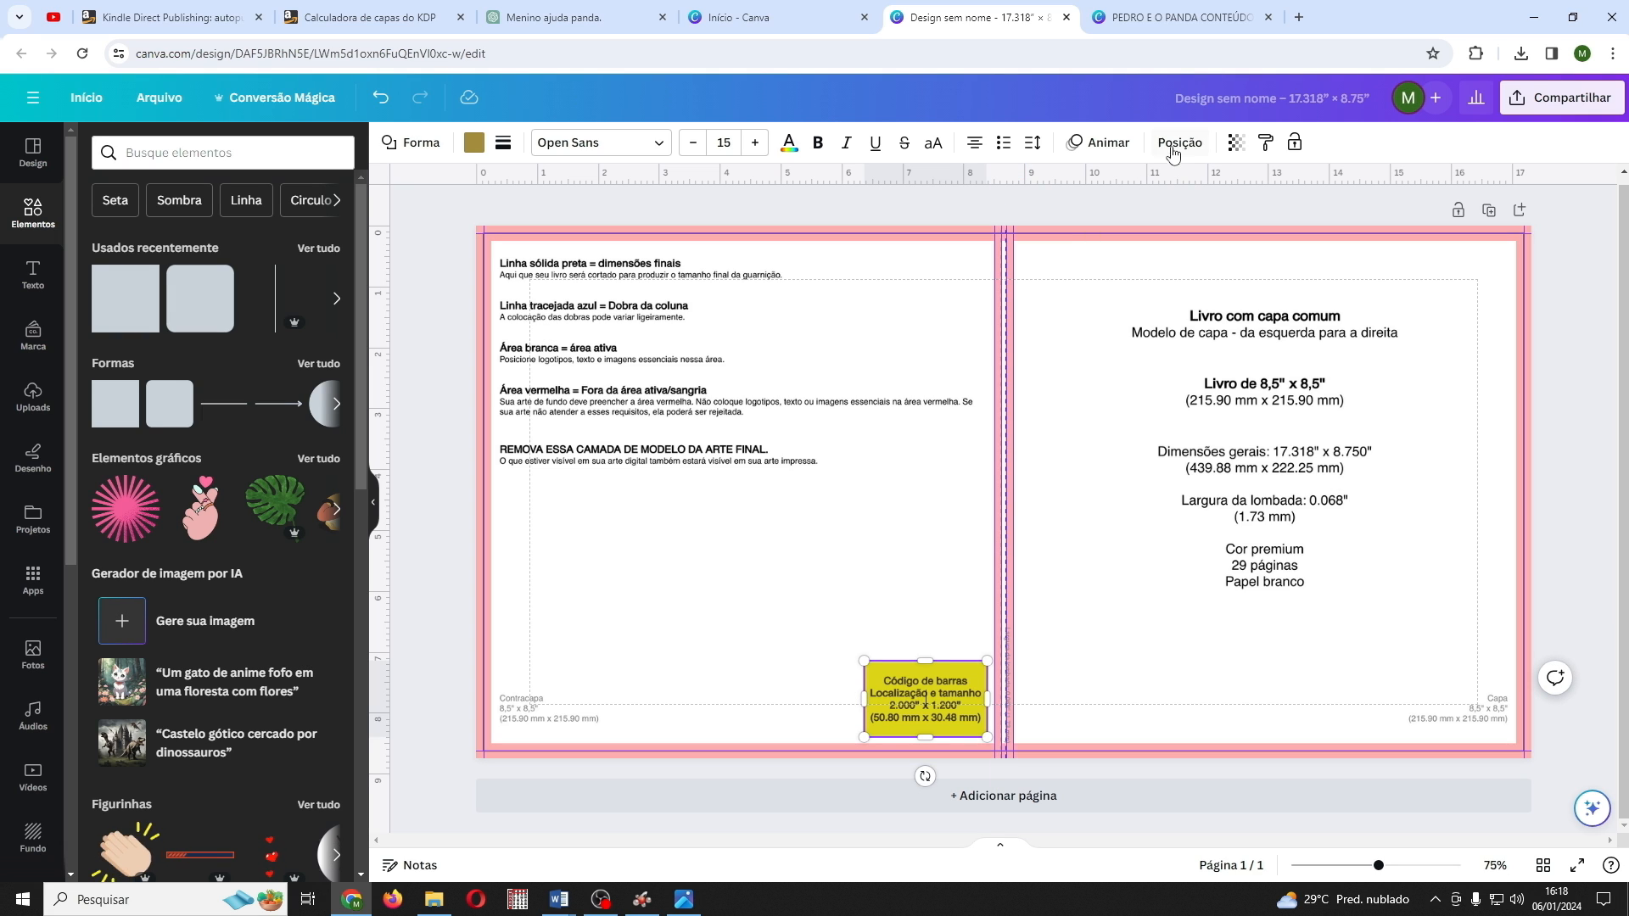
click(1235, 143)
drag(1149, 210, 1256, 212)
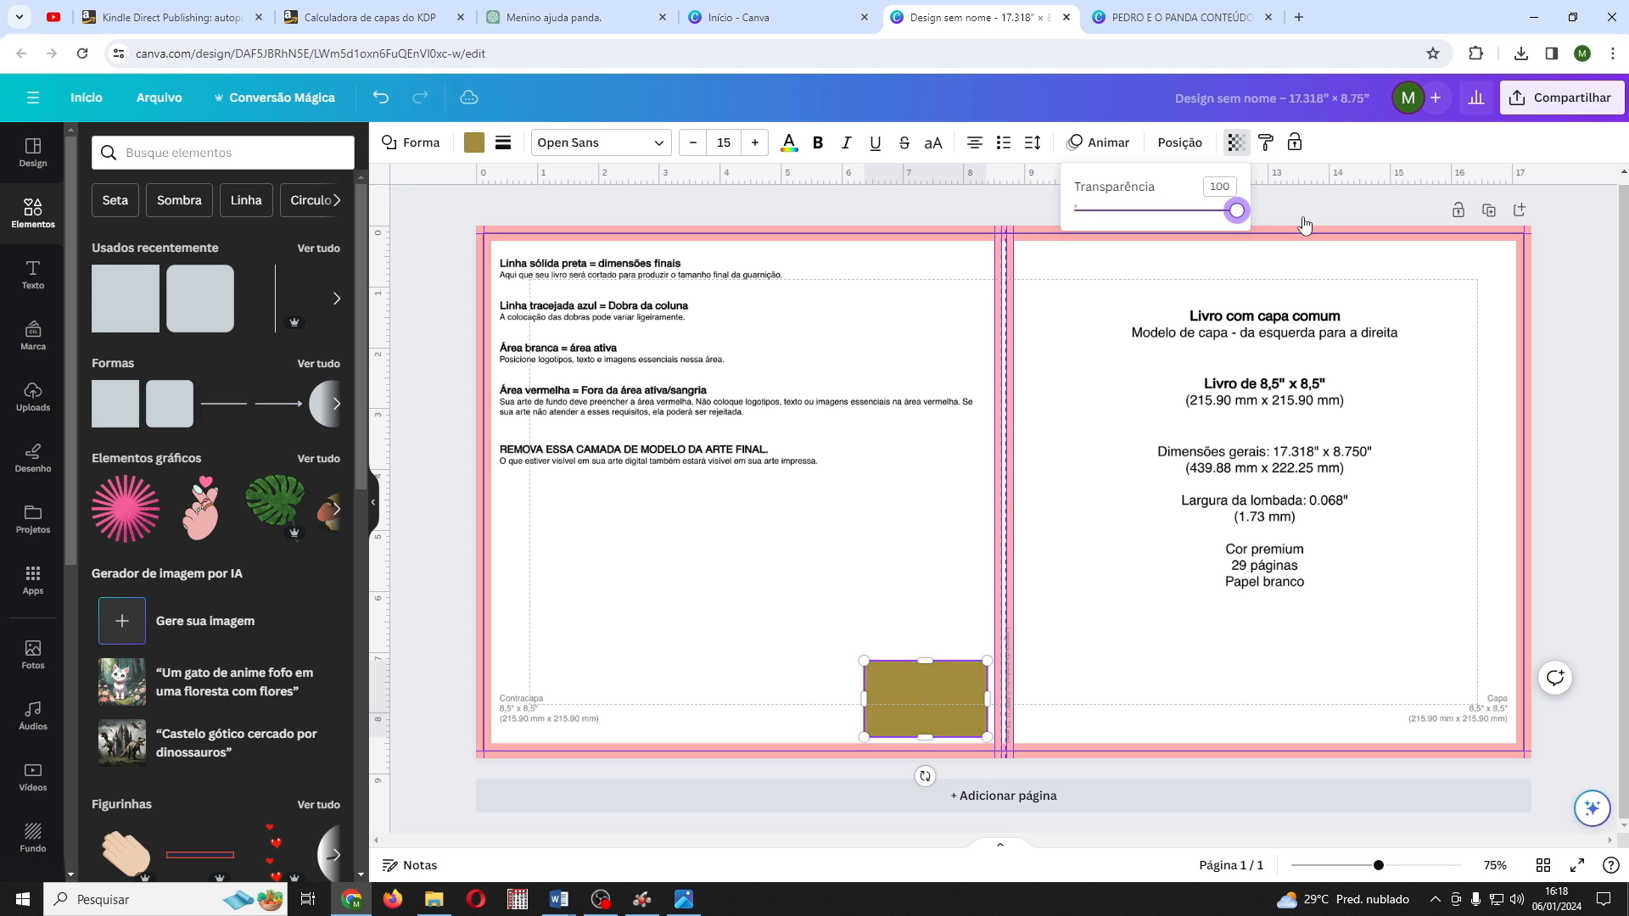
Step: Delete the cover template image and fill the front cover with the uploaded picture of the boy hugging the panda
click(908, 306)
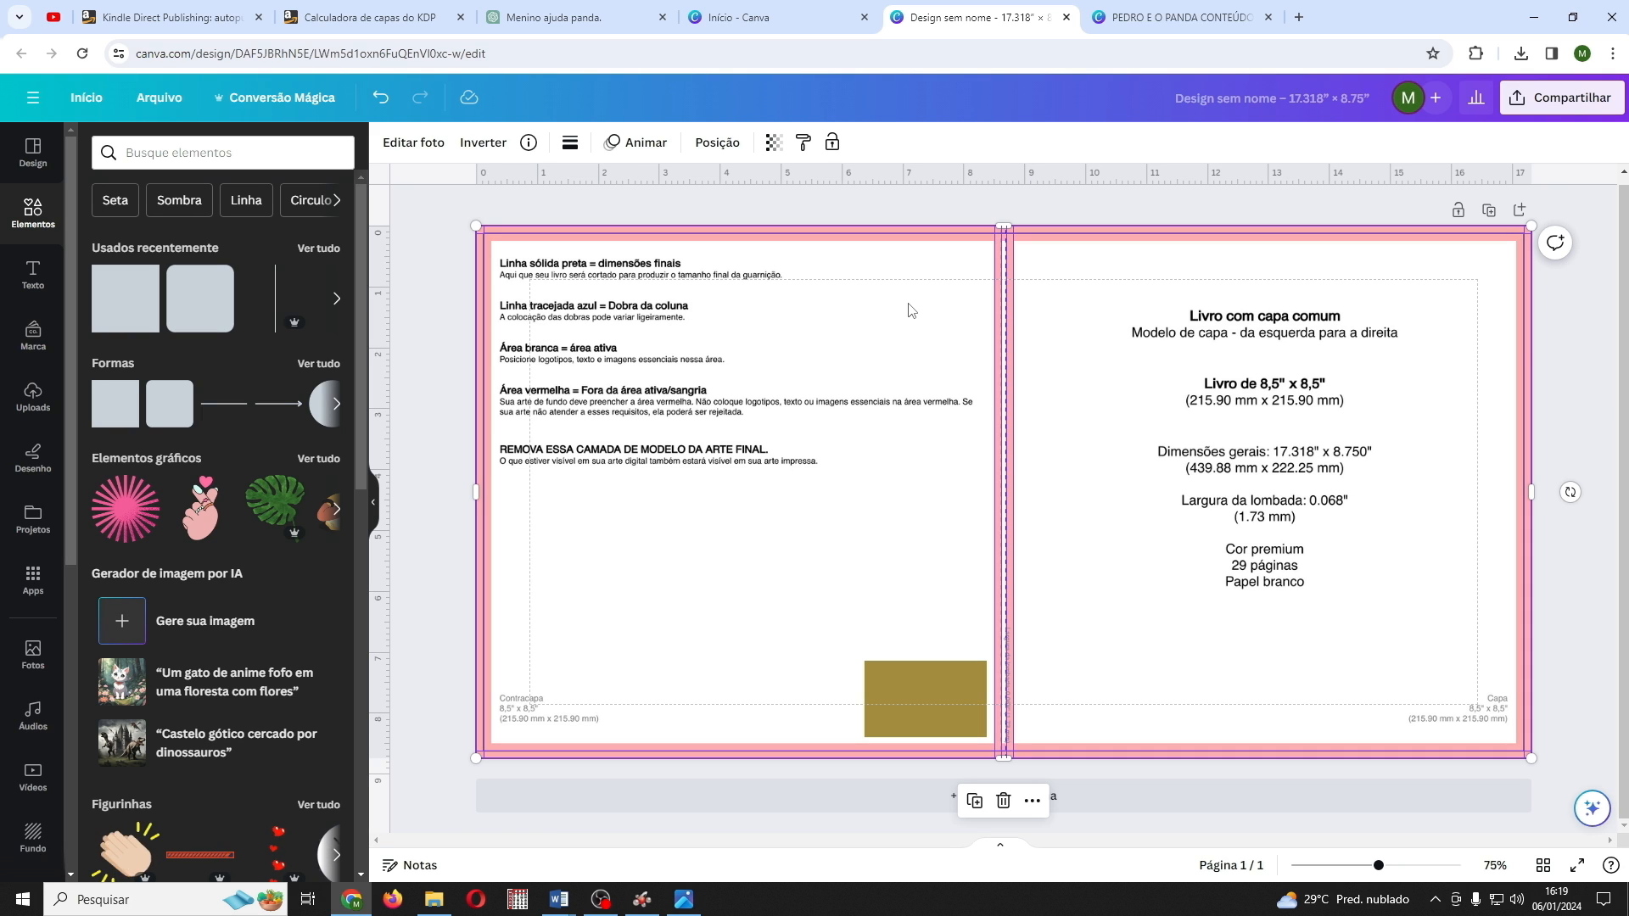
key(Delete)
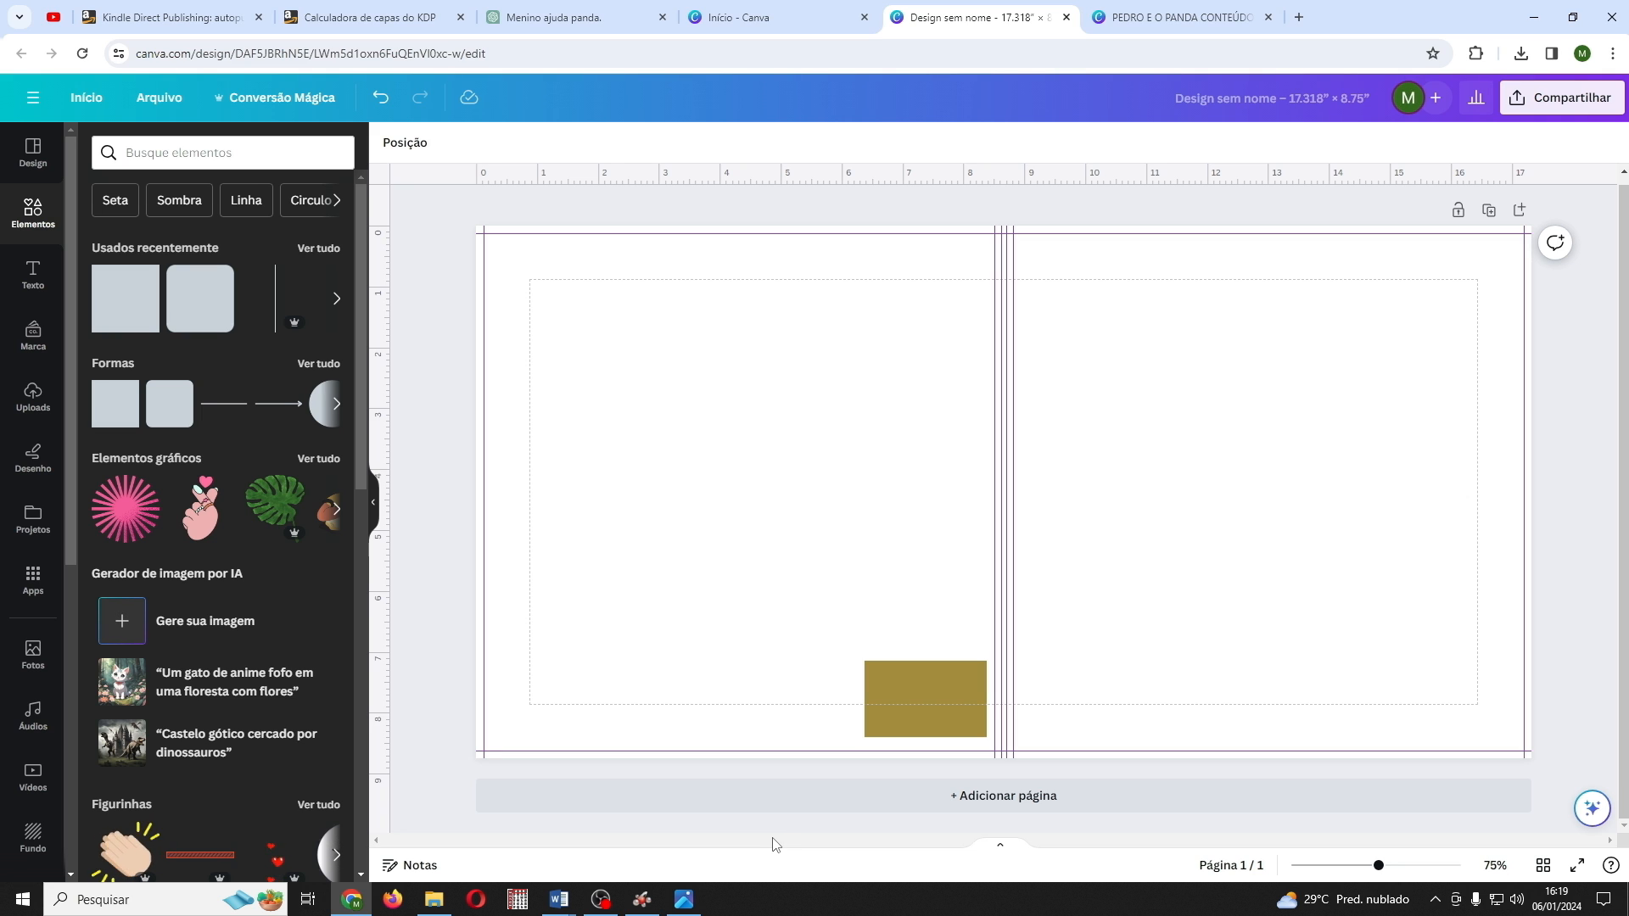
click(38, 409)
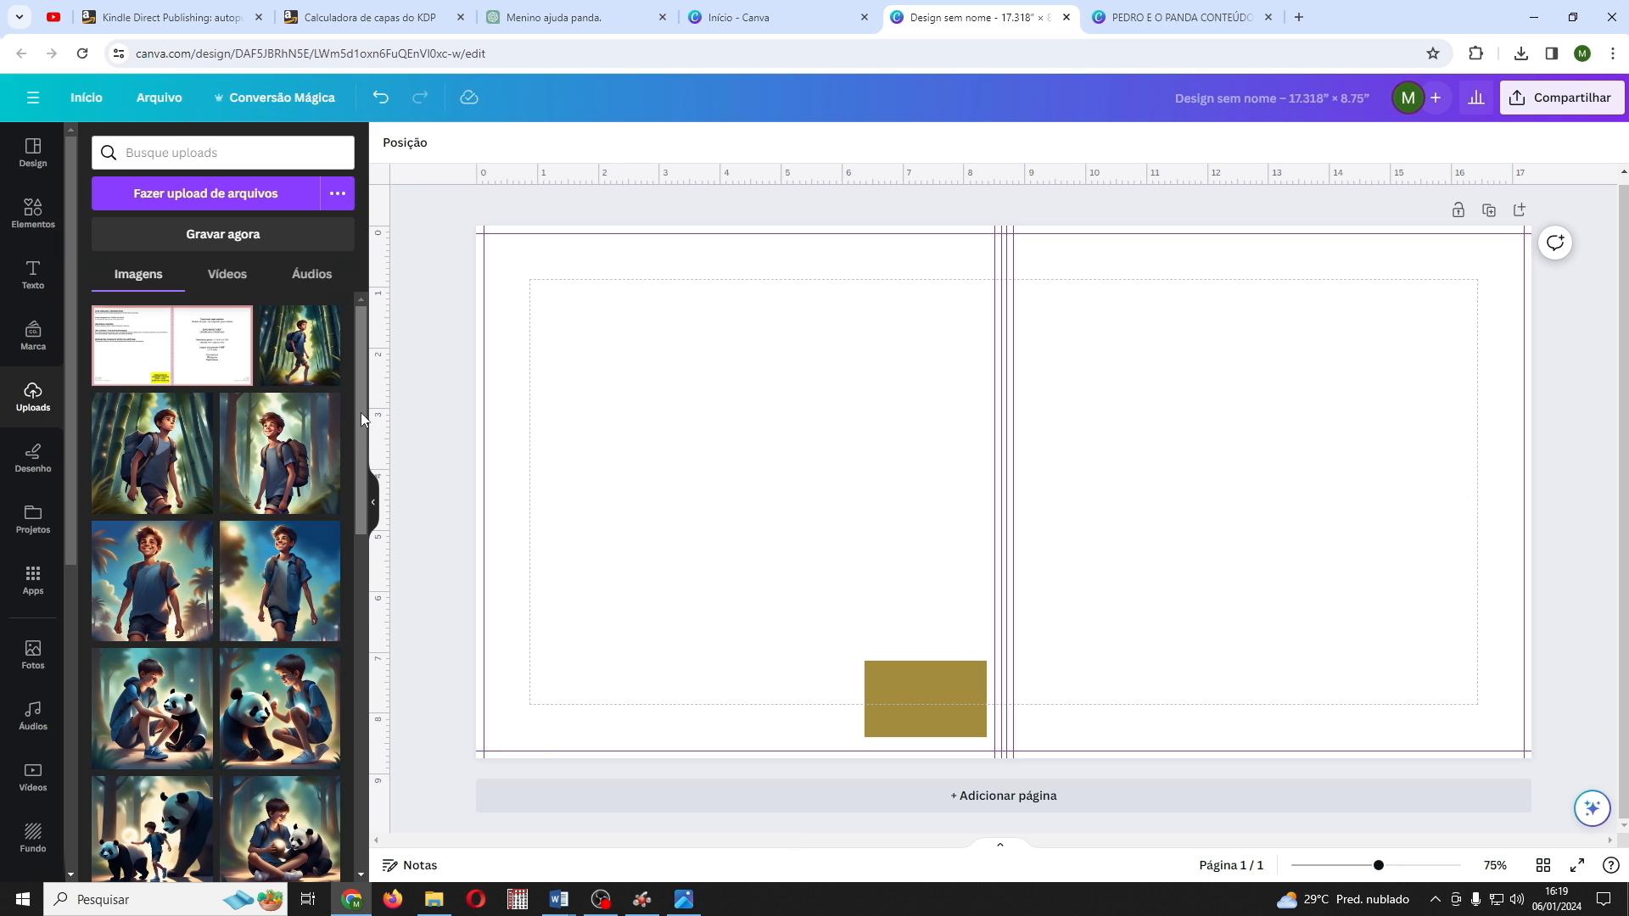
drag(360, 413, 363, 431)
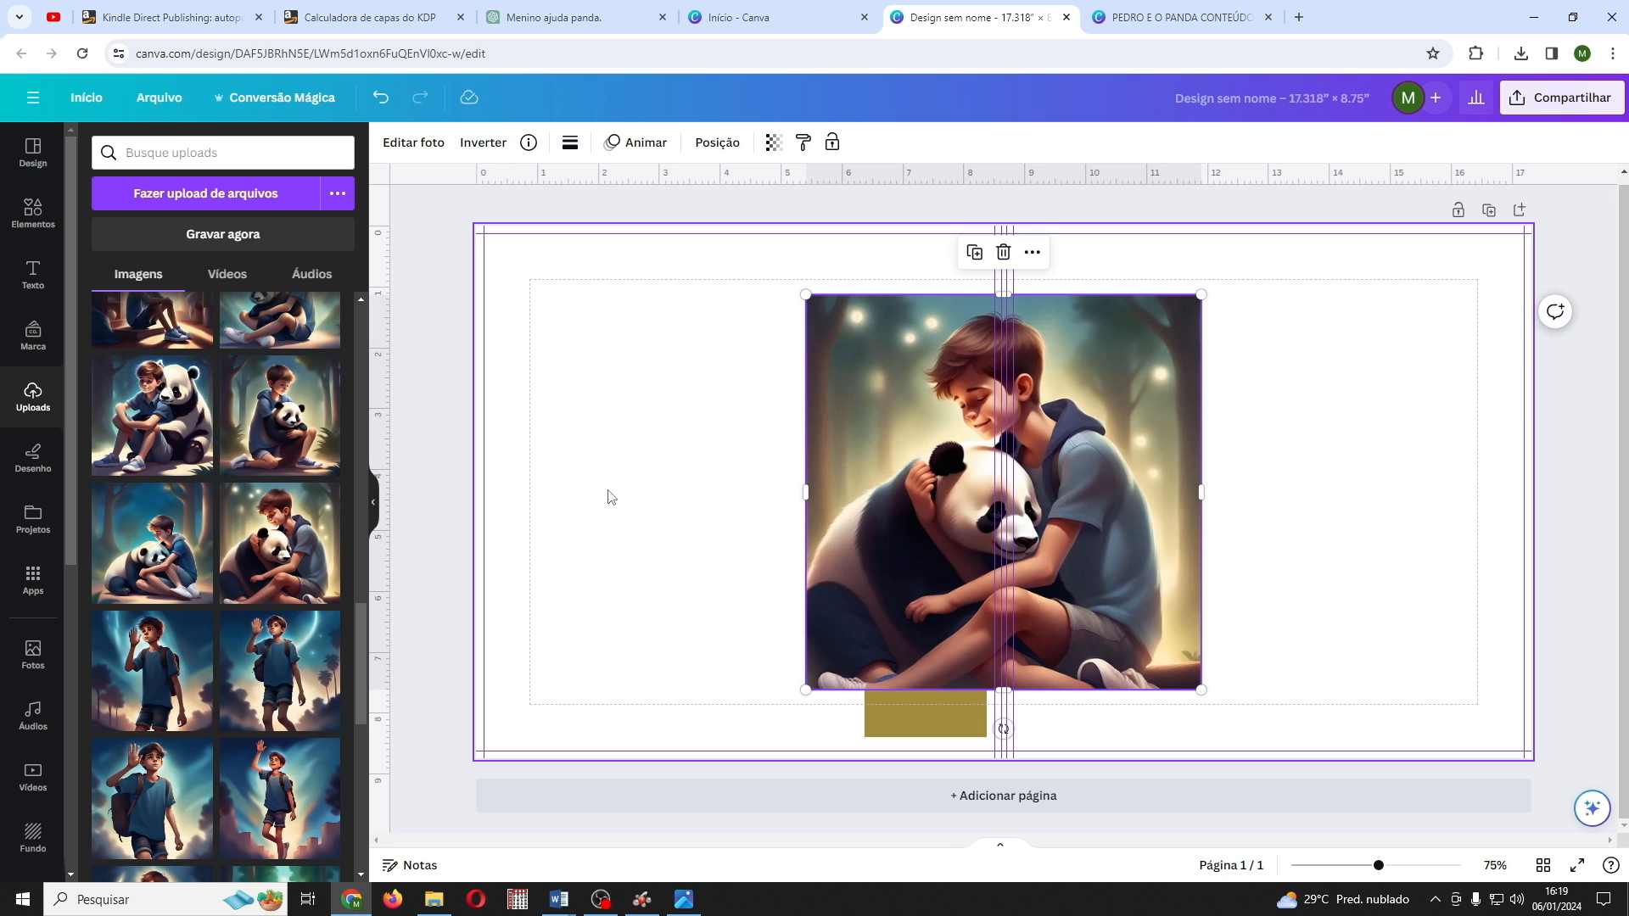
drag(867, 481, 1076, 411)
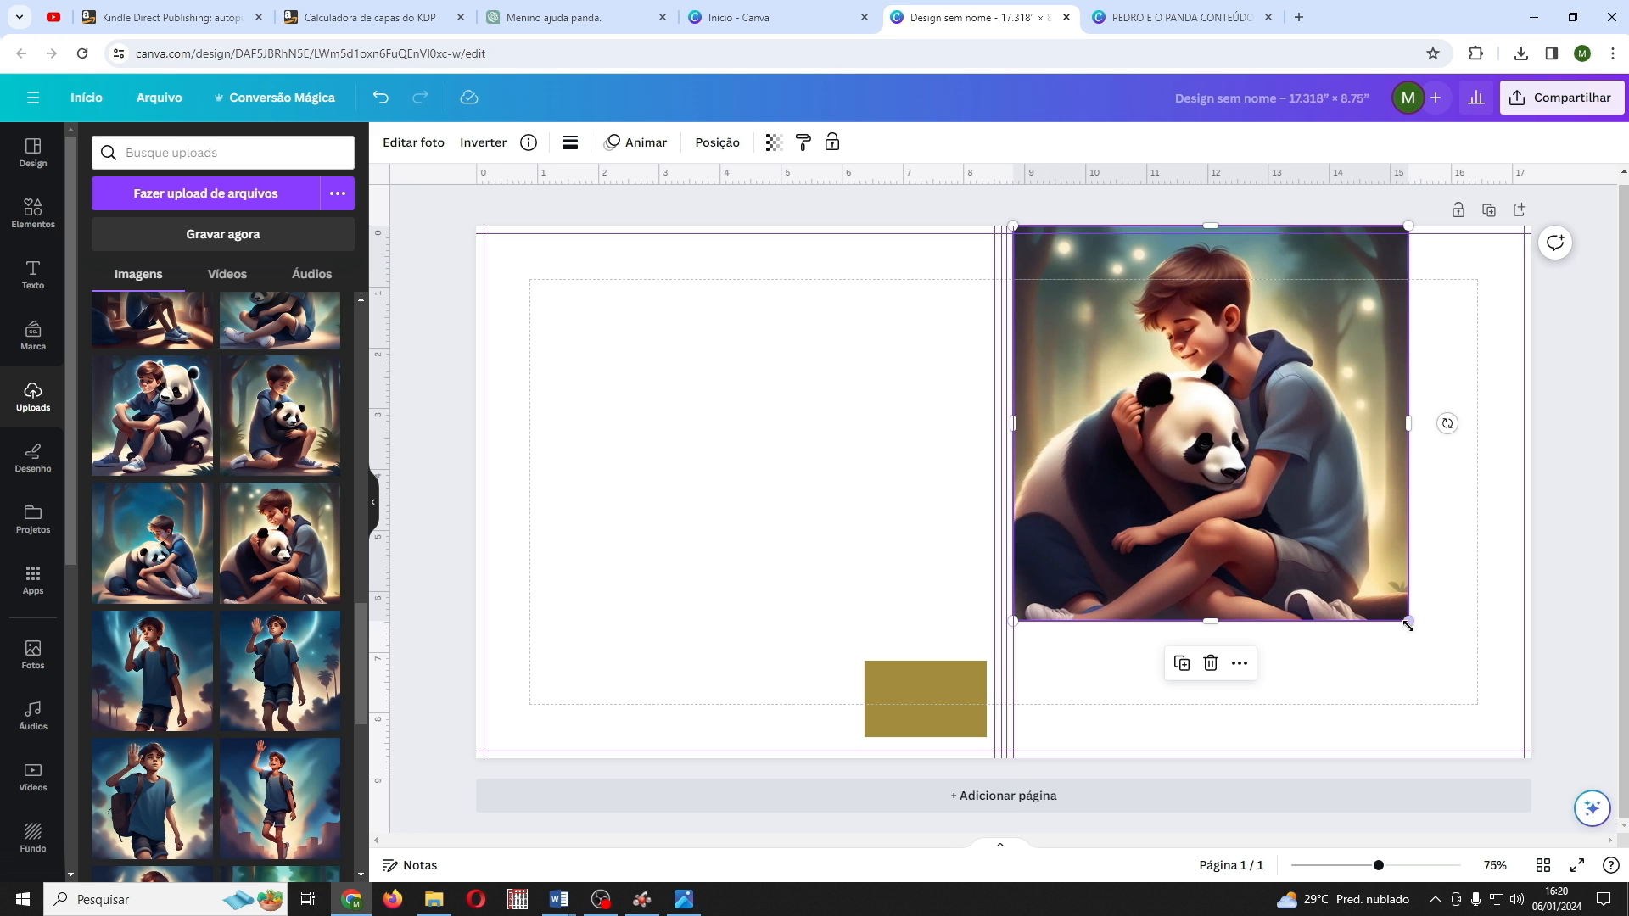
drag(1410, 624, 1525, 701)
drag(1558, 737, 1568, 750)
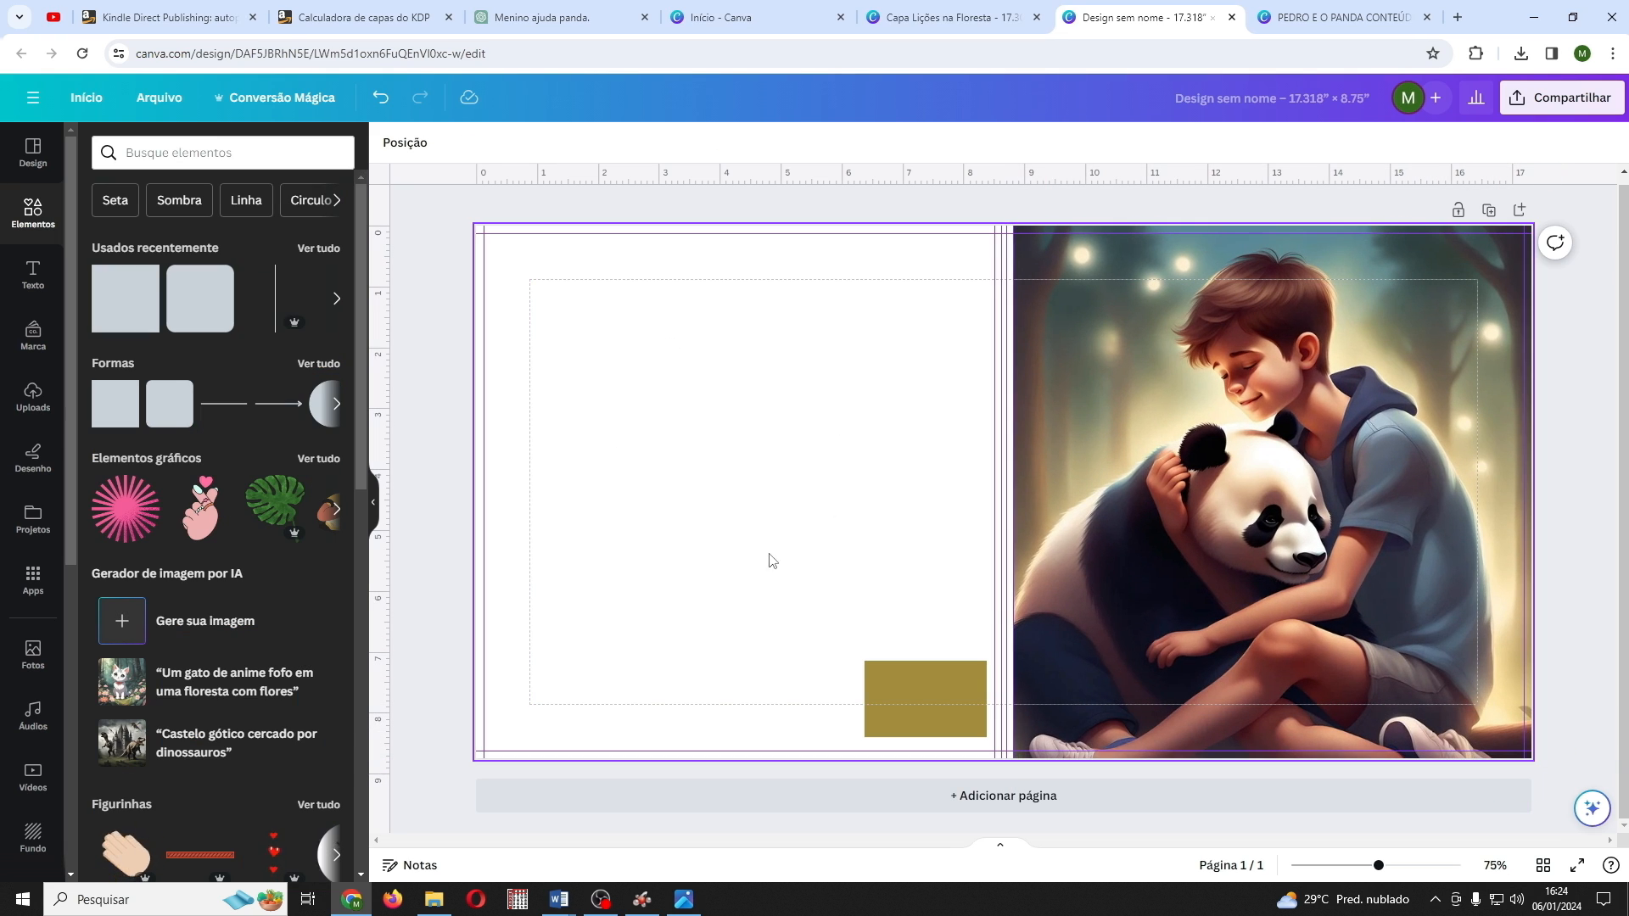
Step: Cover the back cover with the uploaded bamboo forest picture and send it behind all other elements
click(32, 394)
scroll(347, 461, up, 10)
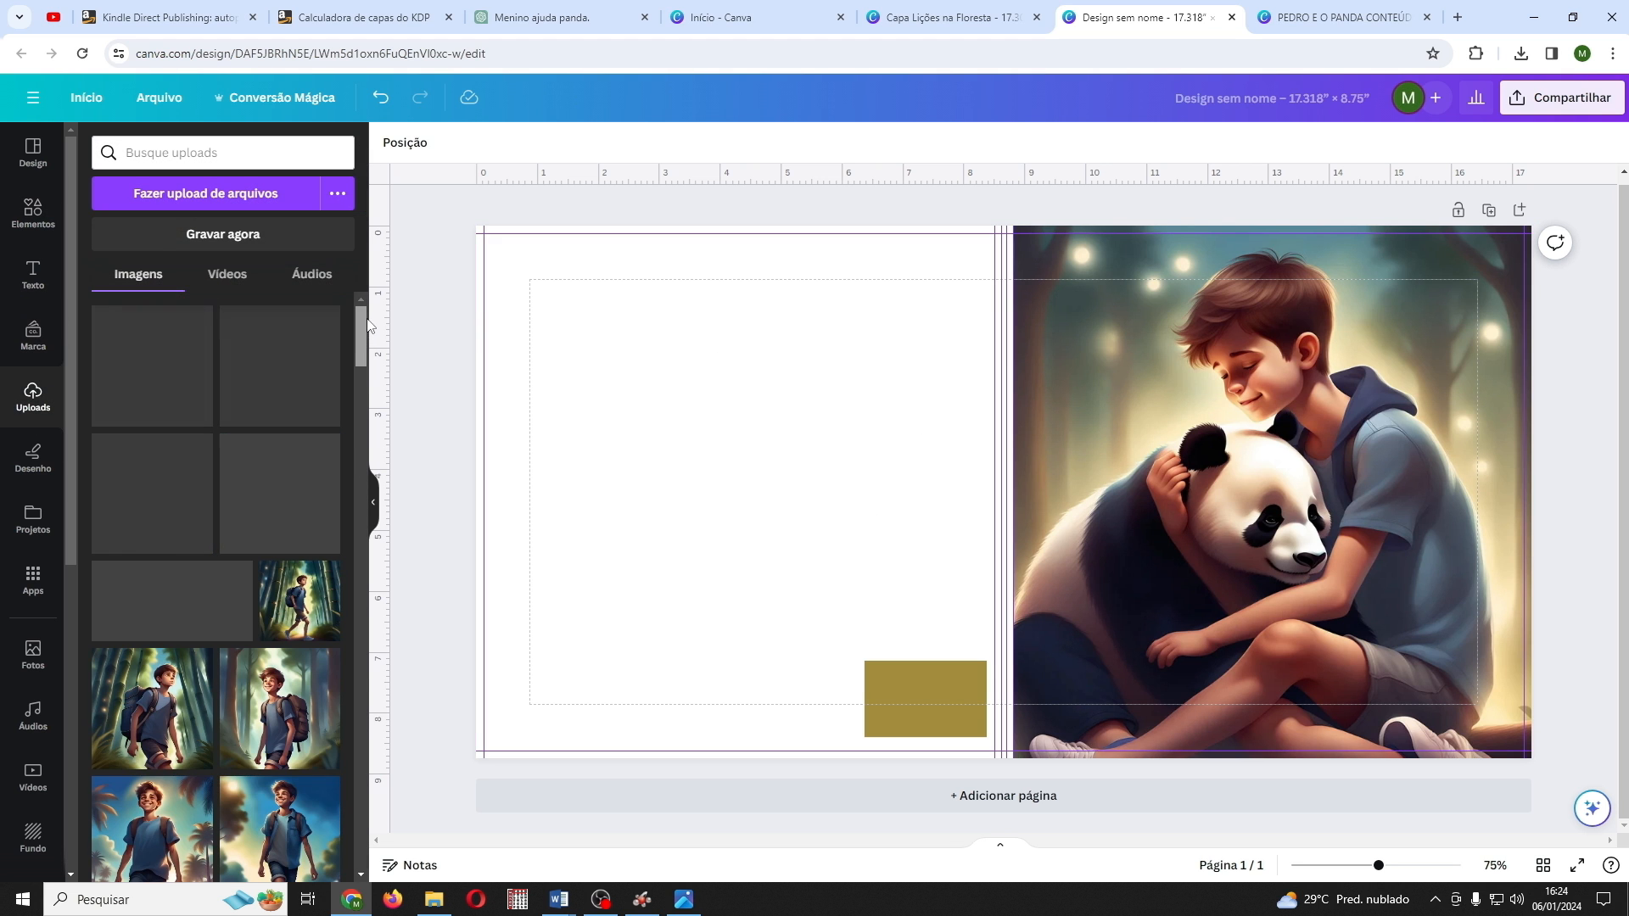
click(153, 365)
drag(897, 465, 567, 396)
drag(871, 621, 1019, 768)
click(717, 142)
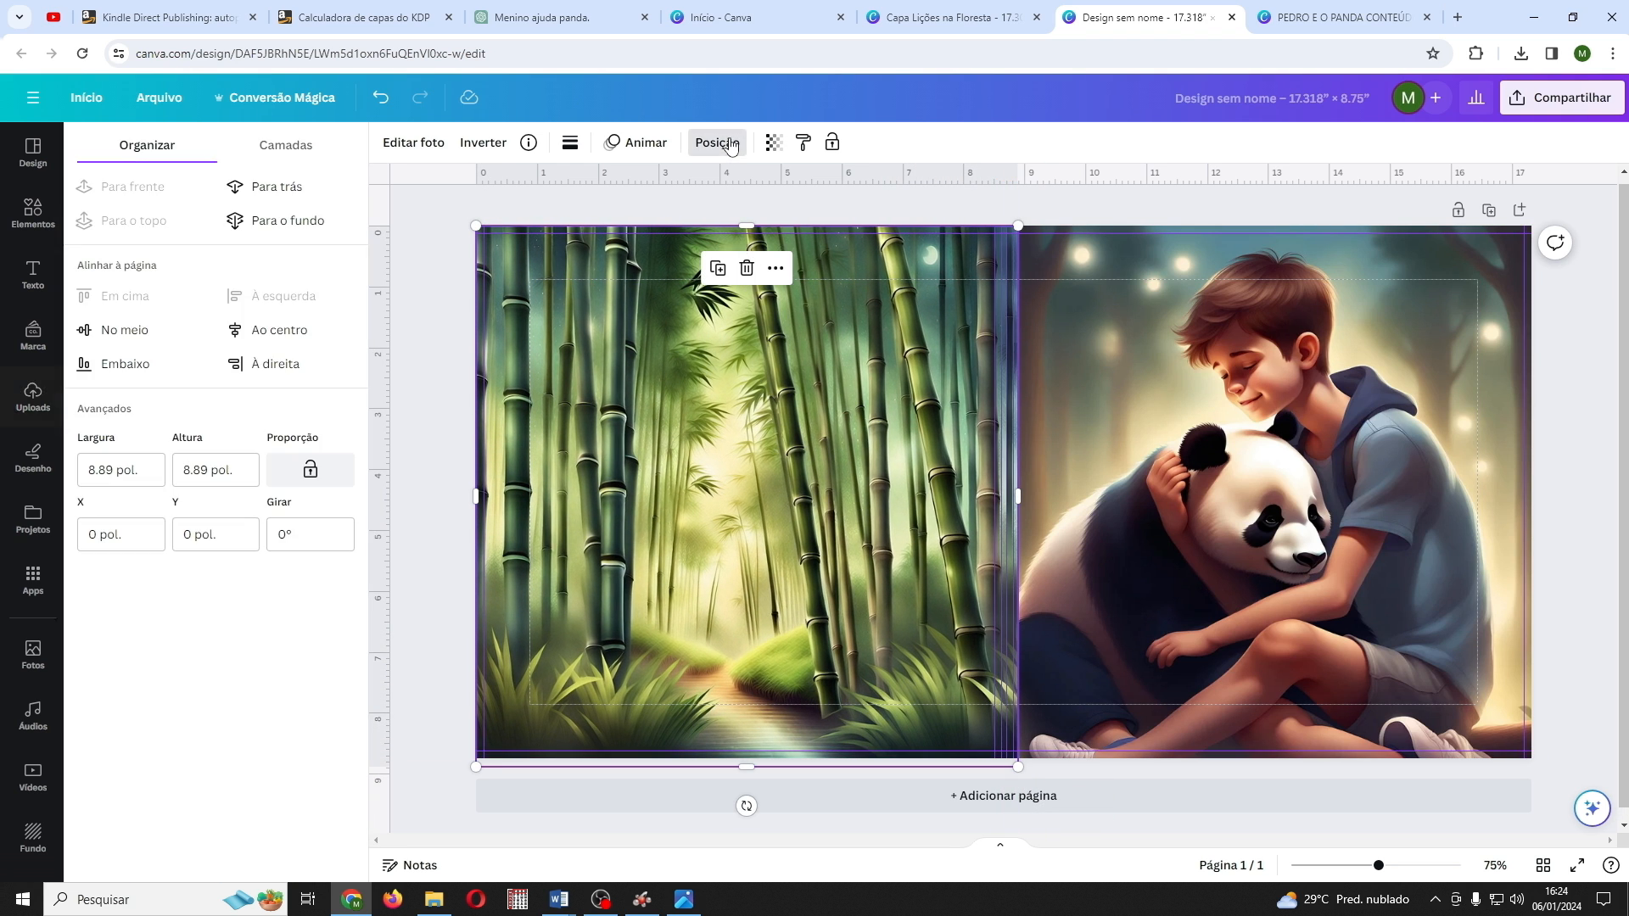
click(297, 221)
click(441, 312)
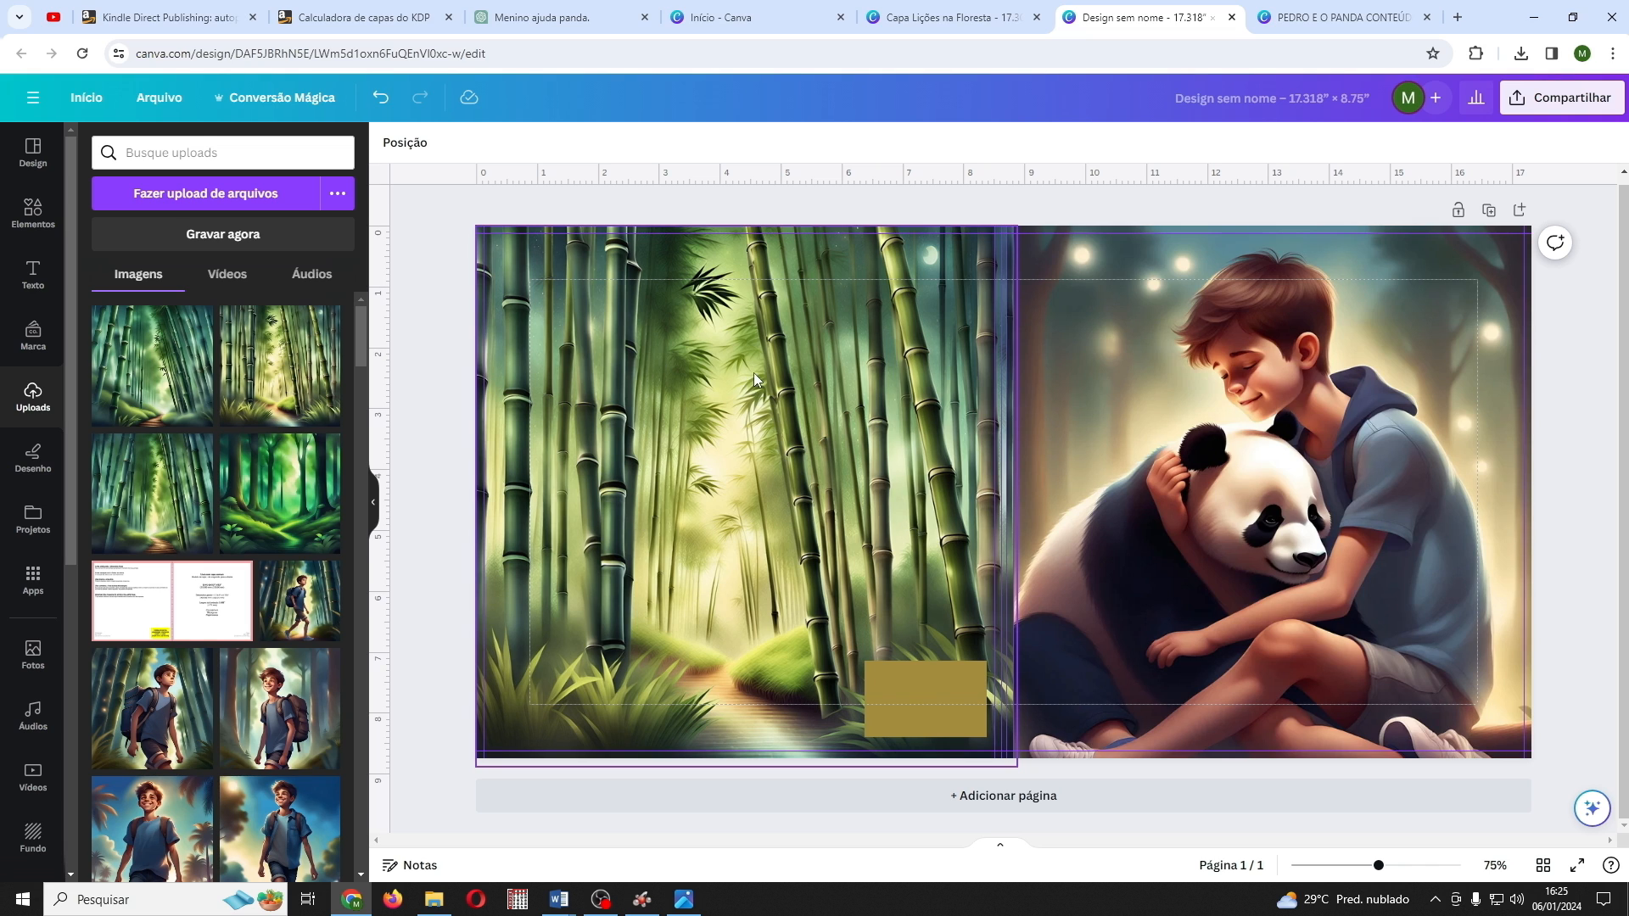
Step: Paste the synopsis starting "Sejam bem-vindos, queridos pequenos leitores" onto the back cover and place a rounded rectangle about 6.9 x 4.1 in behind it
key(ctrl+v)
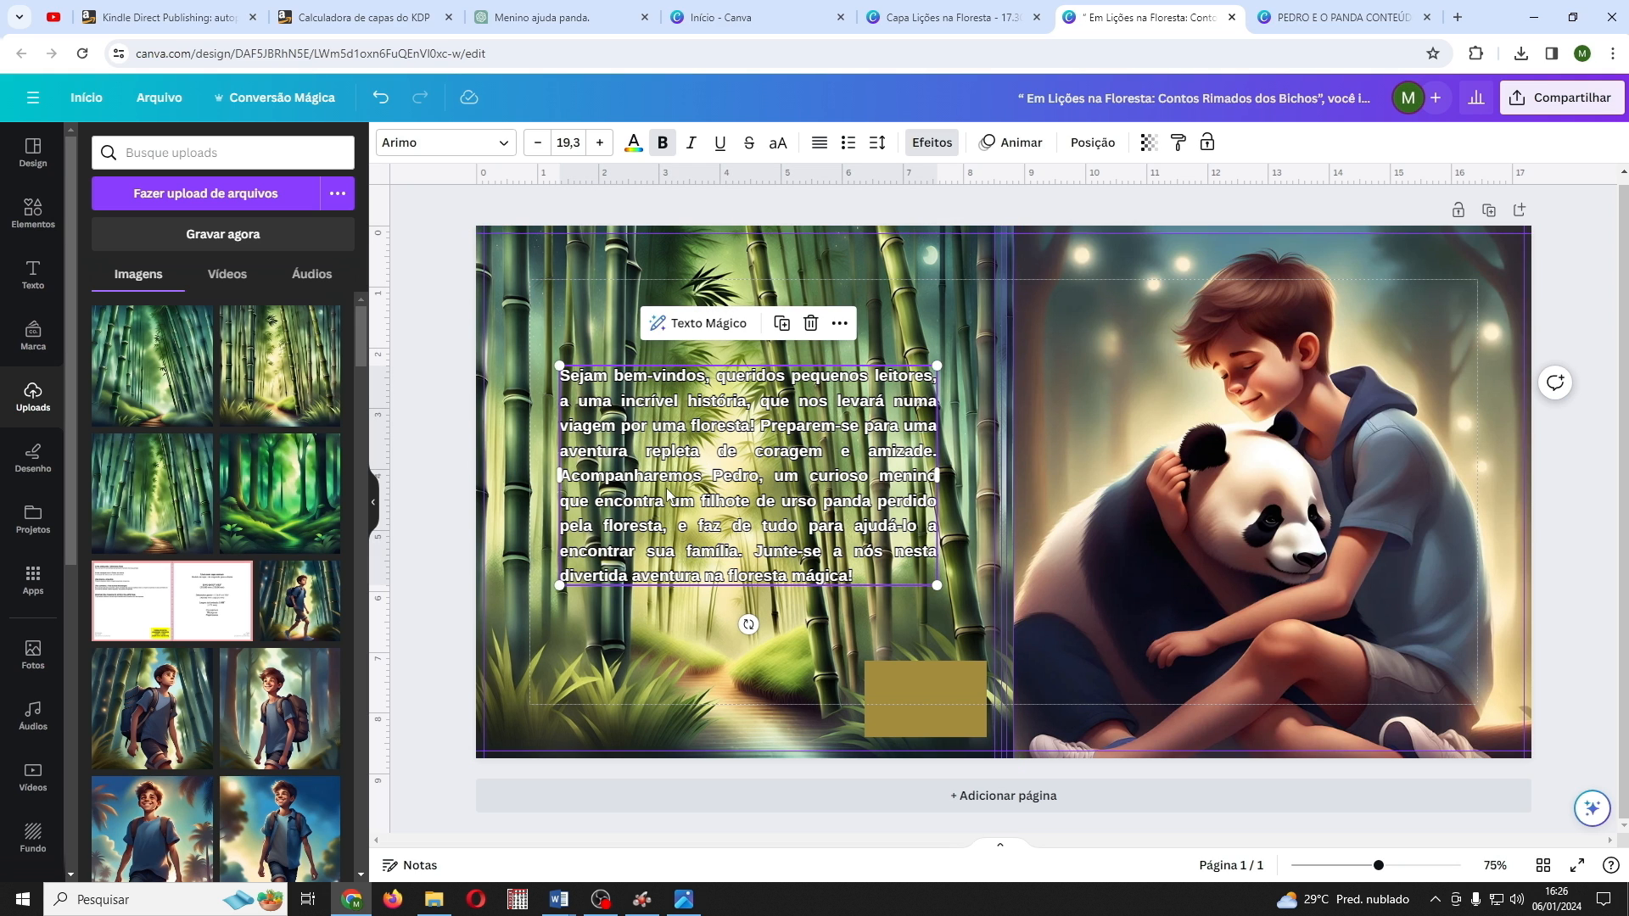
click(31, 218)
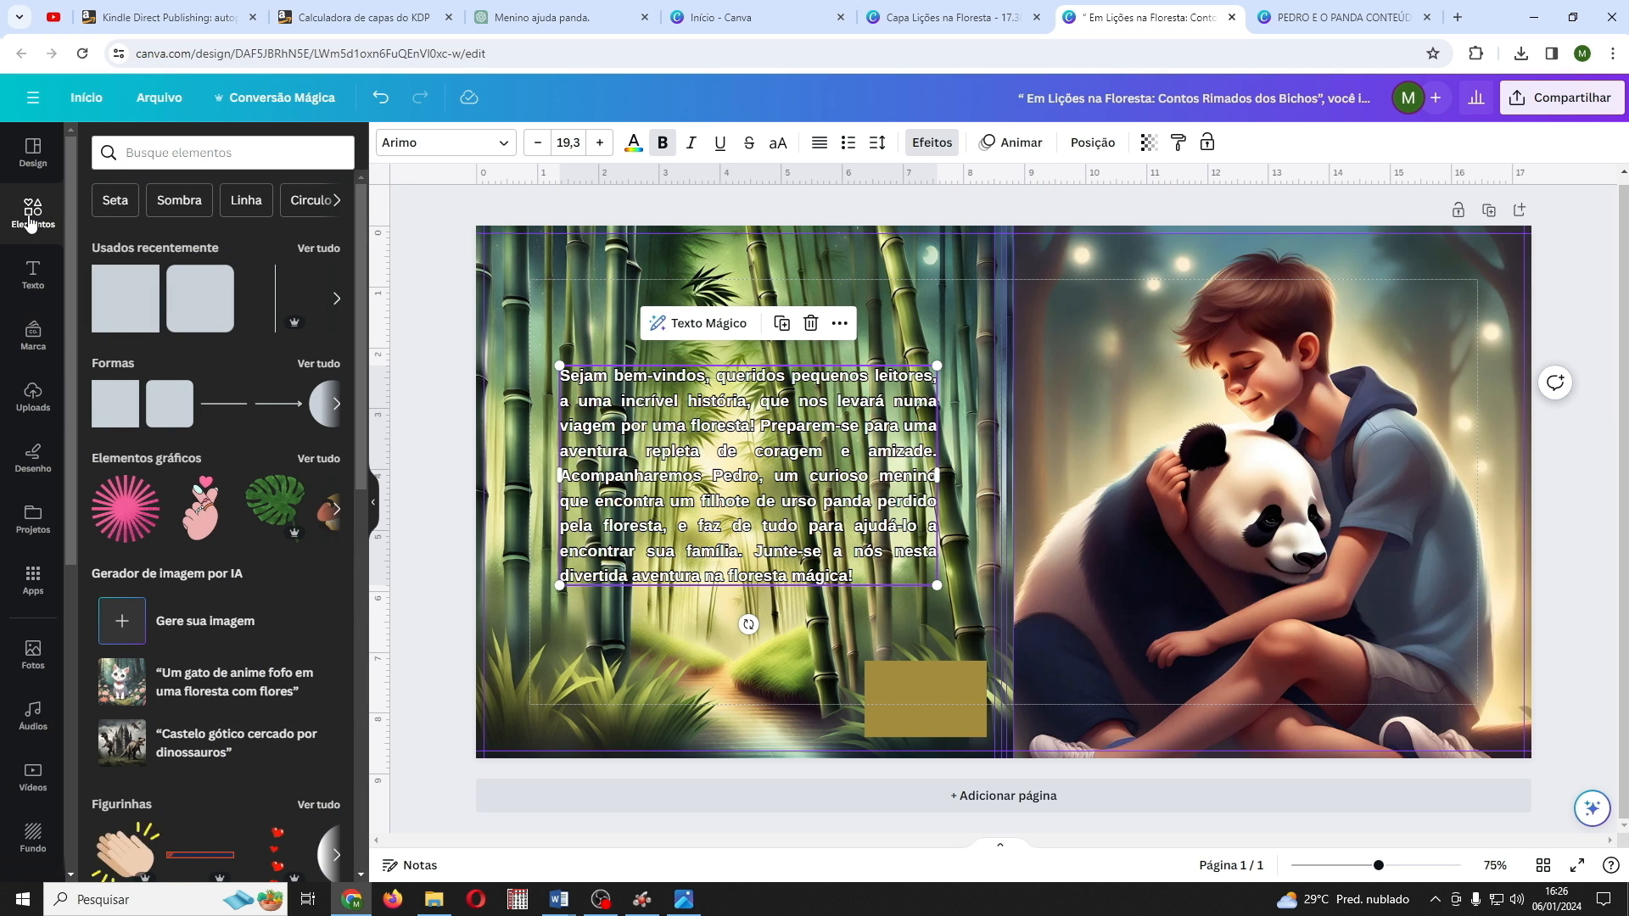
click(200, 299)
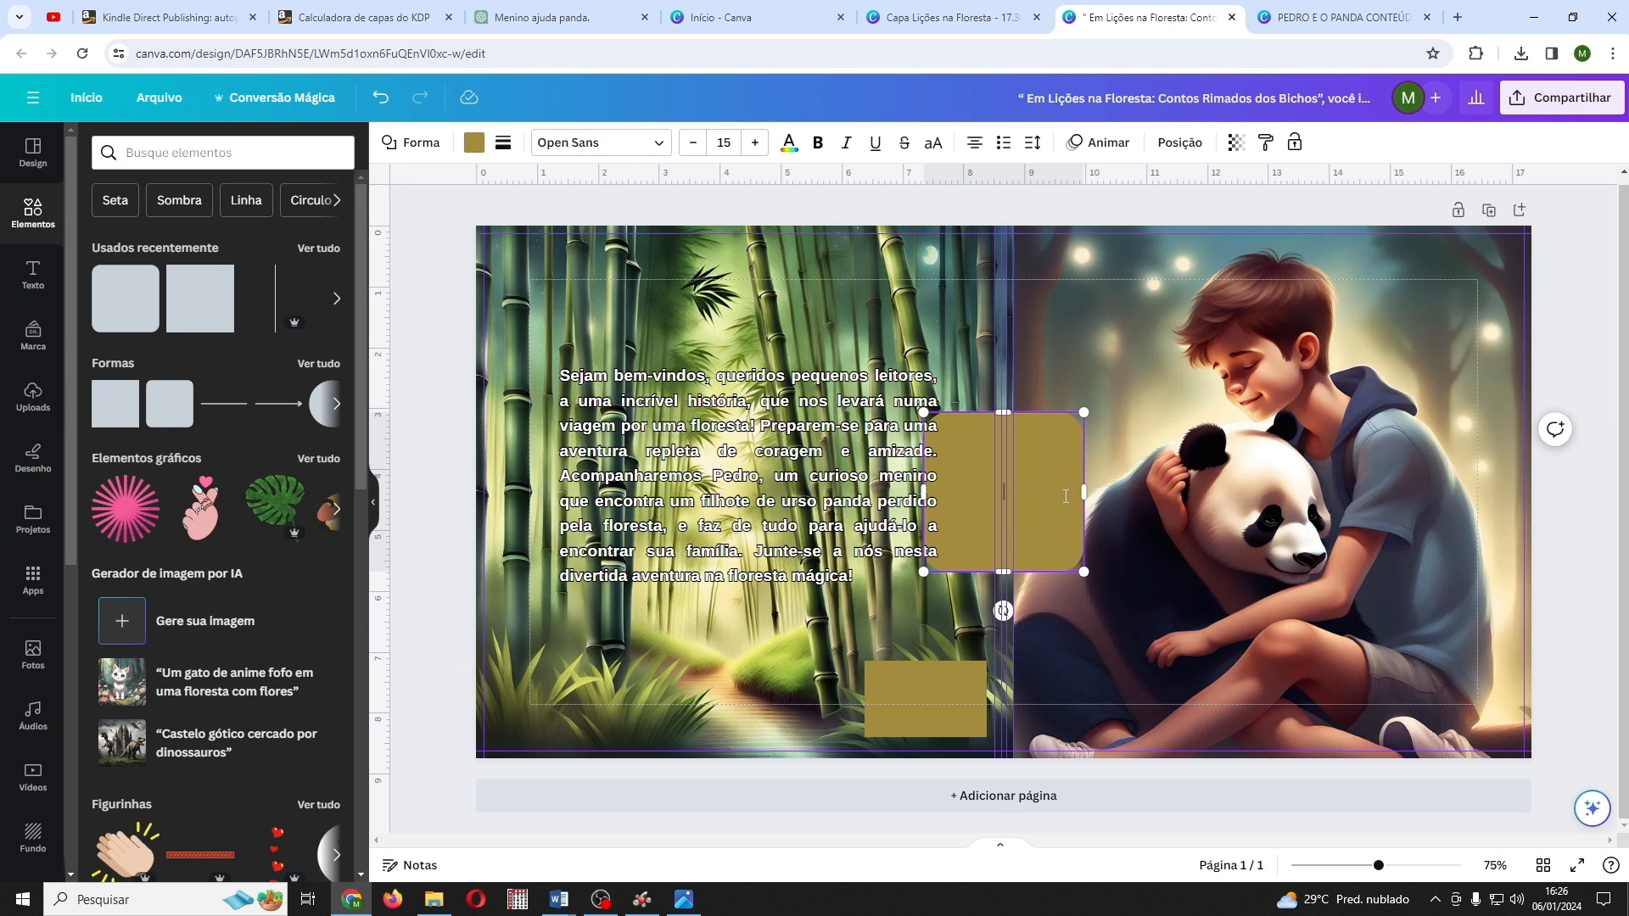
drag(1061, 496, 957, 431)
drag(747, 512, 747, 600)
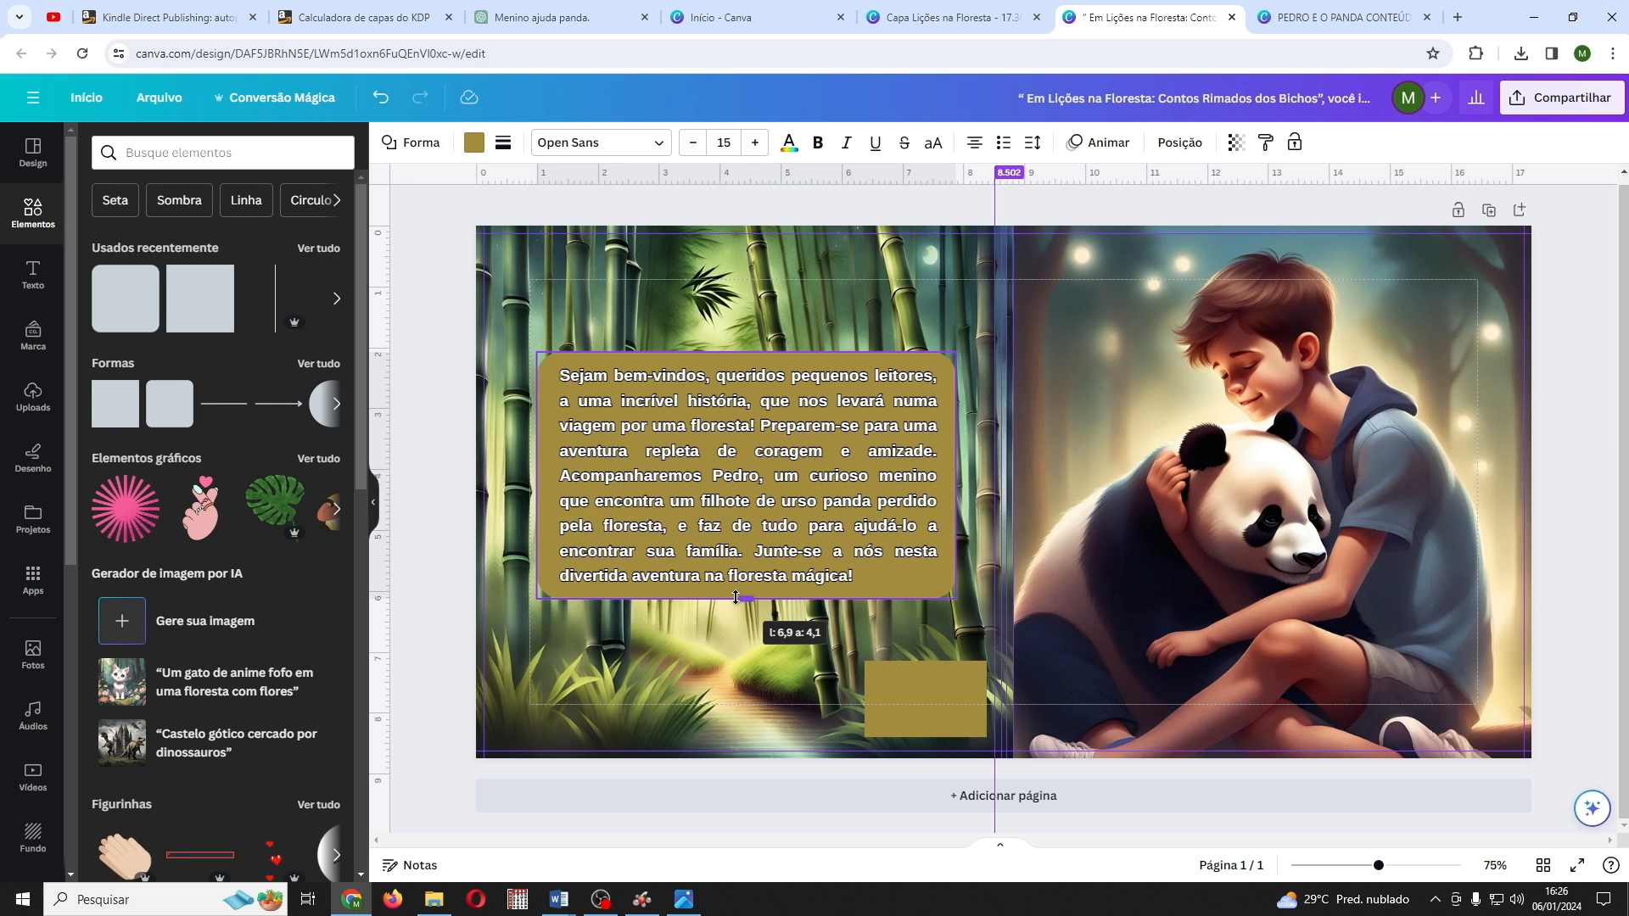
click(429, 364)
Step: Fill the rounded rectangle behind the synopsis with a muted olive green
click(594, 360)
click(475, 142)
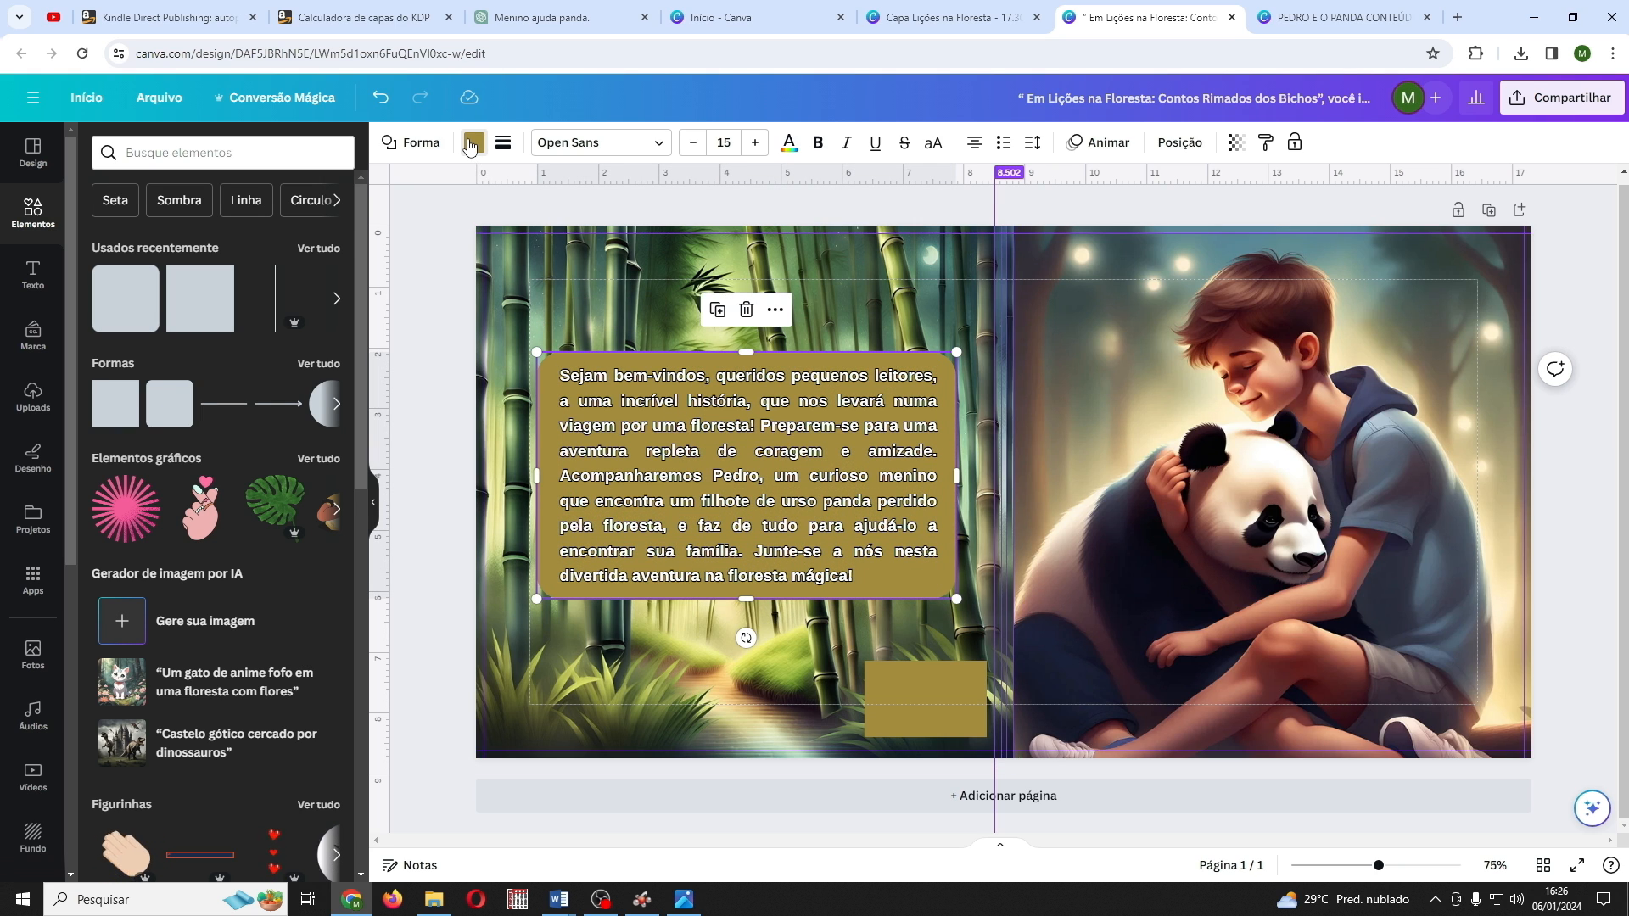
click(185, 622)
click(451, 481)
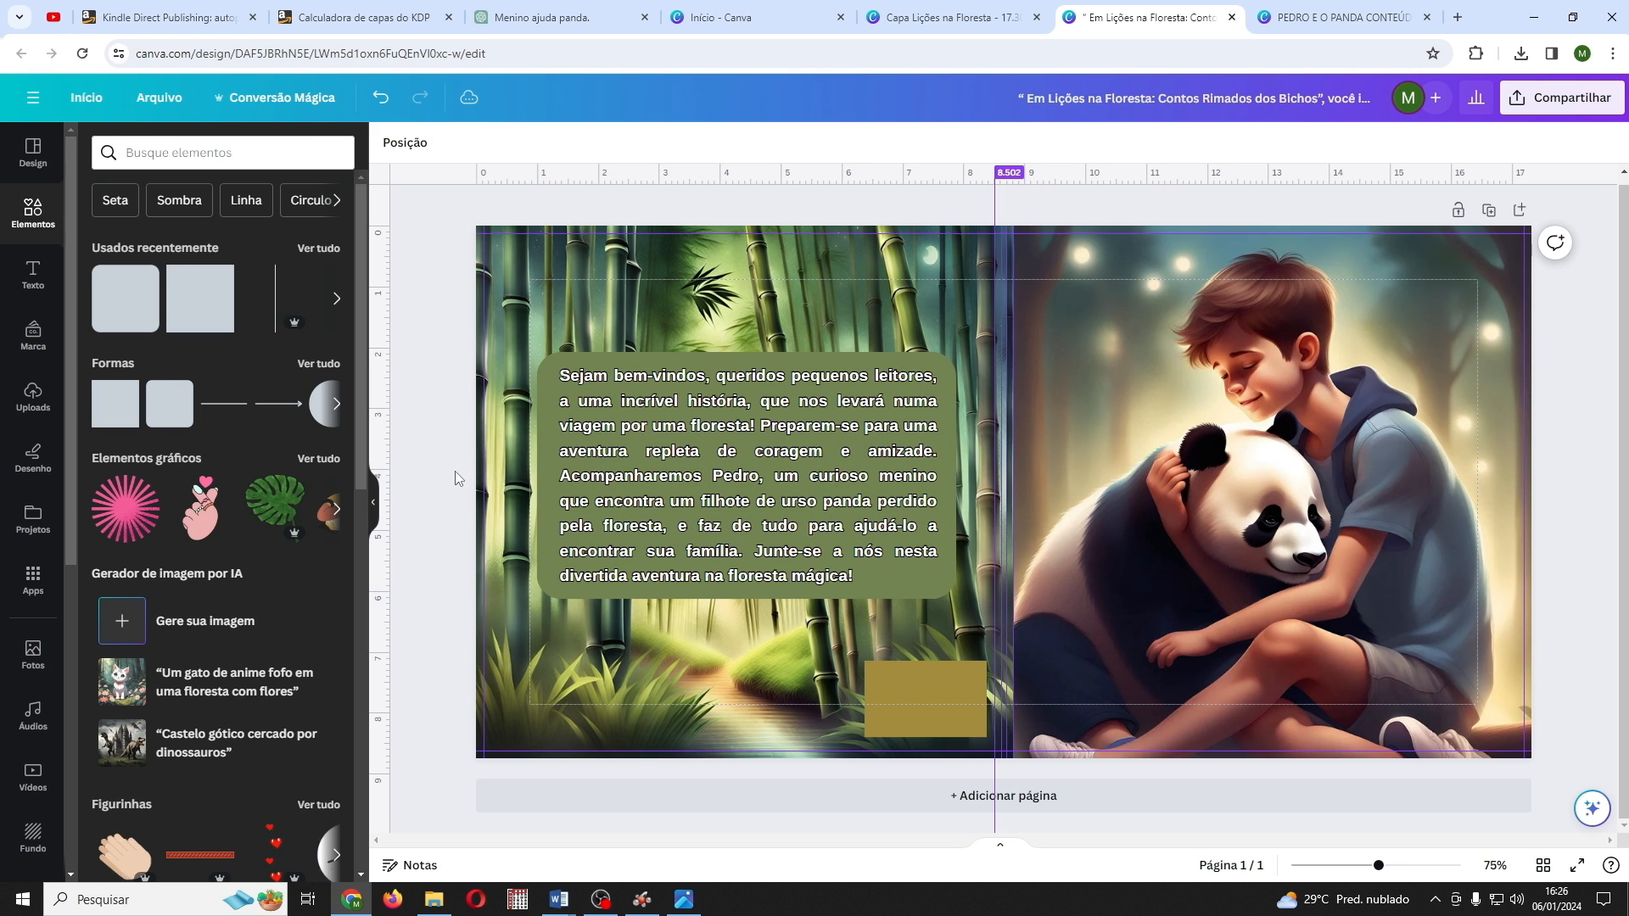
Step: Change the synopsis font to EB Garamond and shorten the green rectangle to fit the text
click(775, 407)
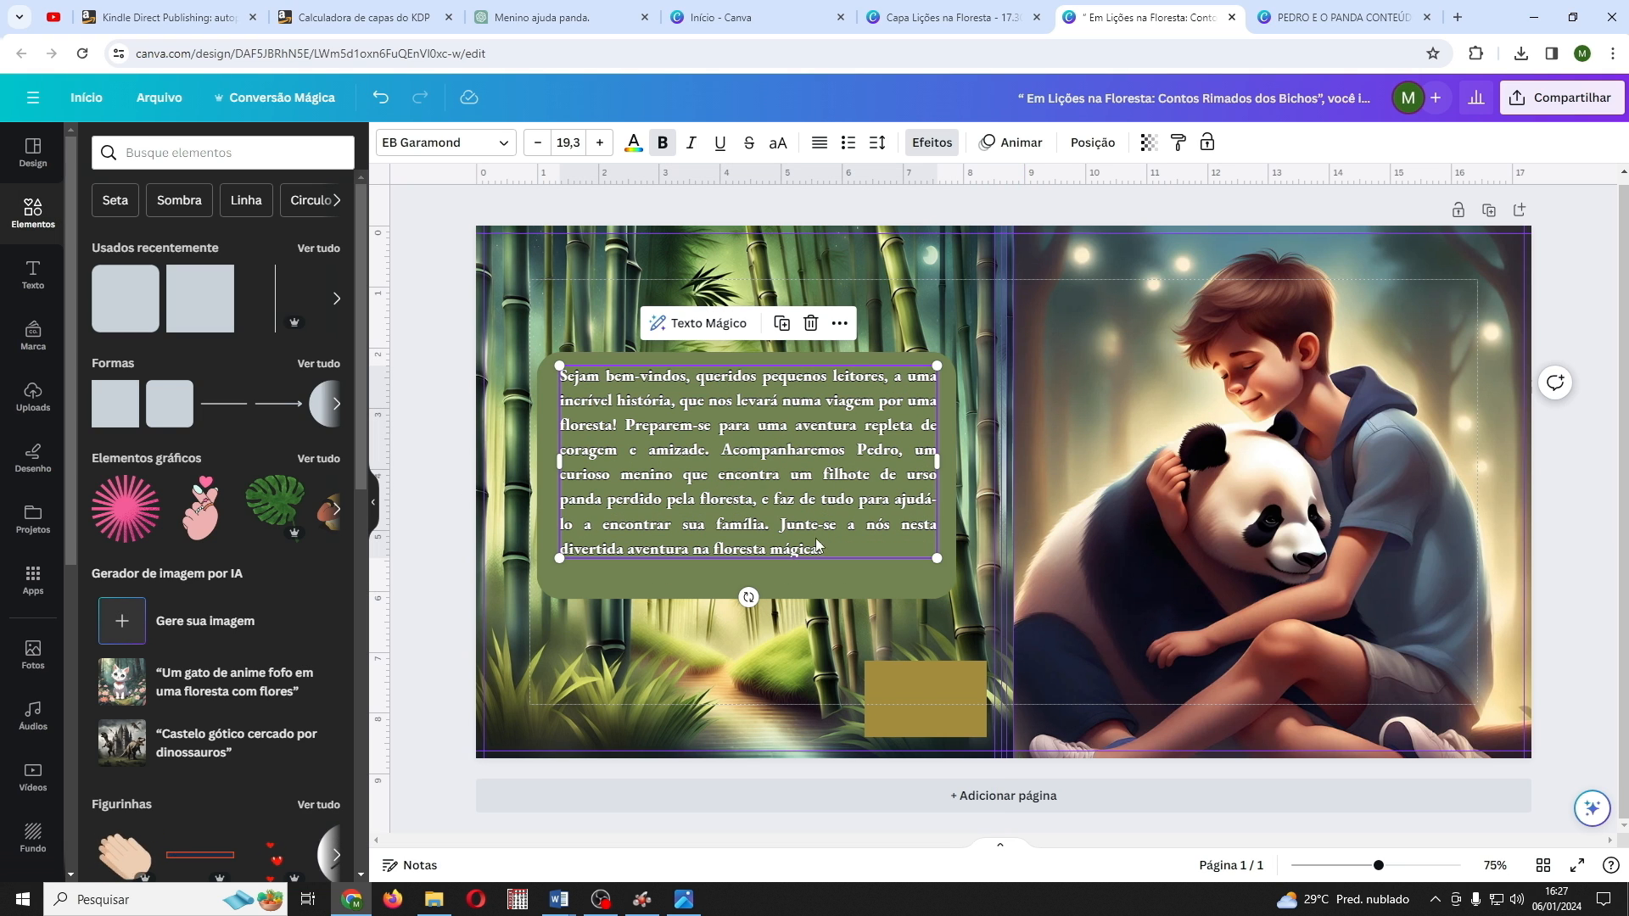
click(747, 585)
drag(746, 592, 746, 584)
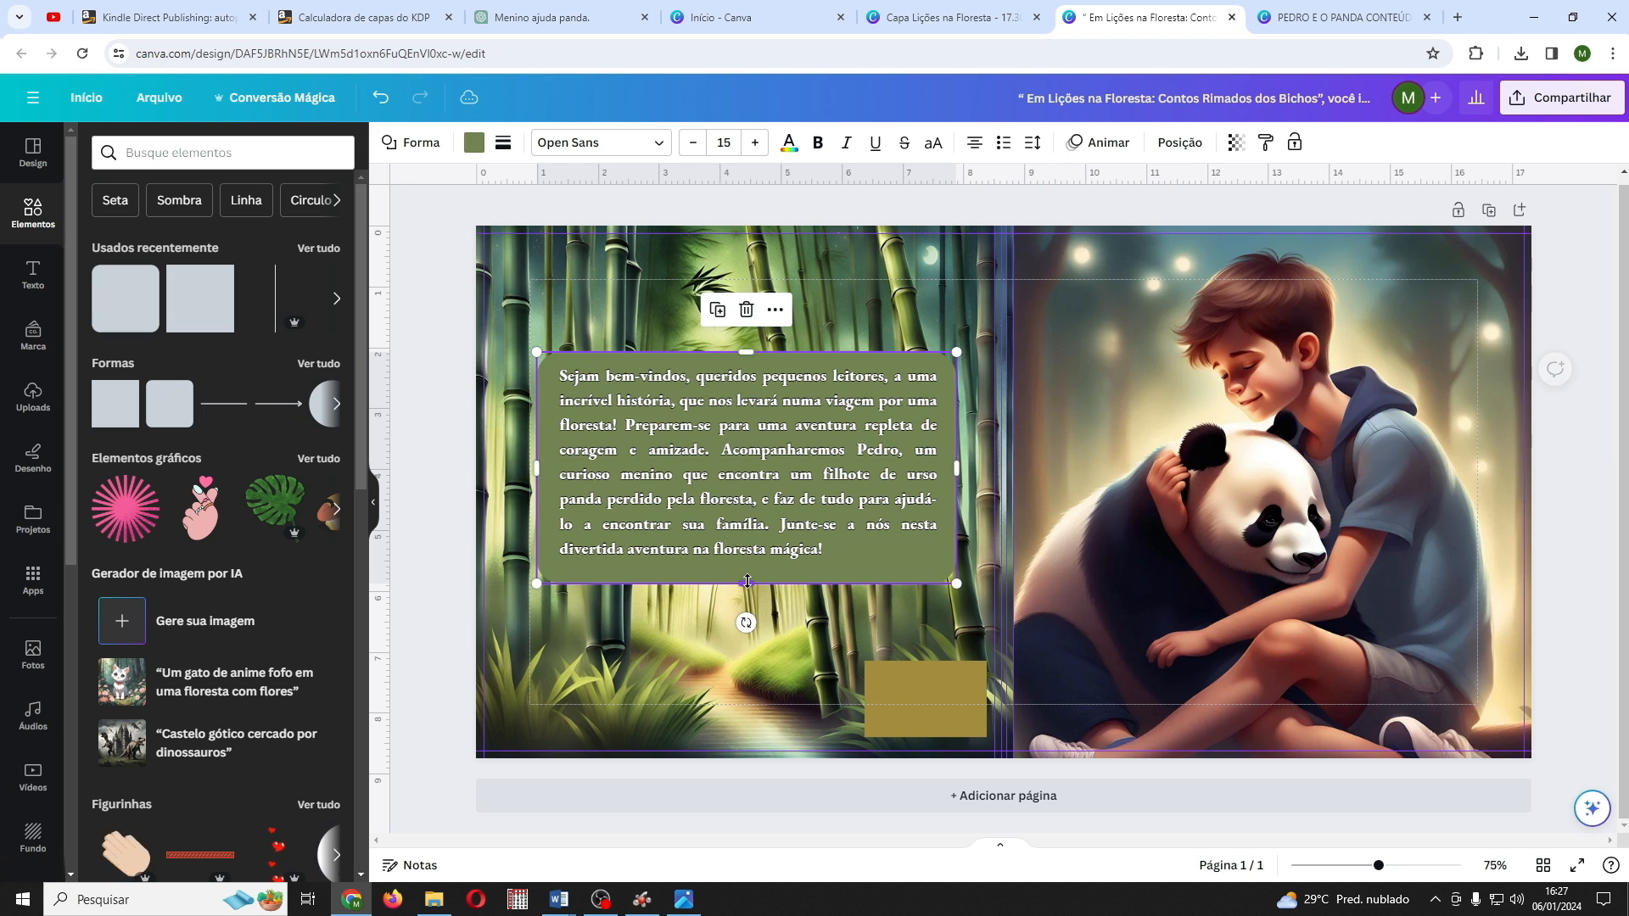
Step: Select the green rectangle together with the synopsis text and move both slightly lower on the back cover
click(455, 301)
click(565, 379)
click(546, 376)
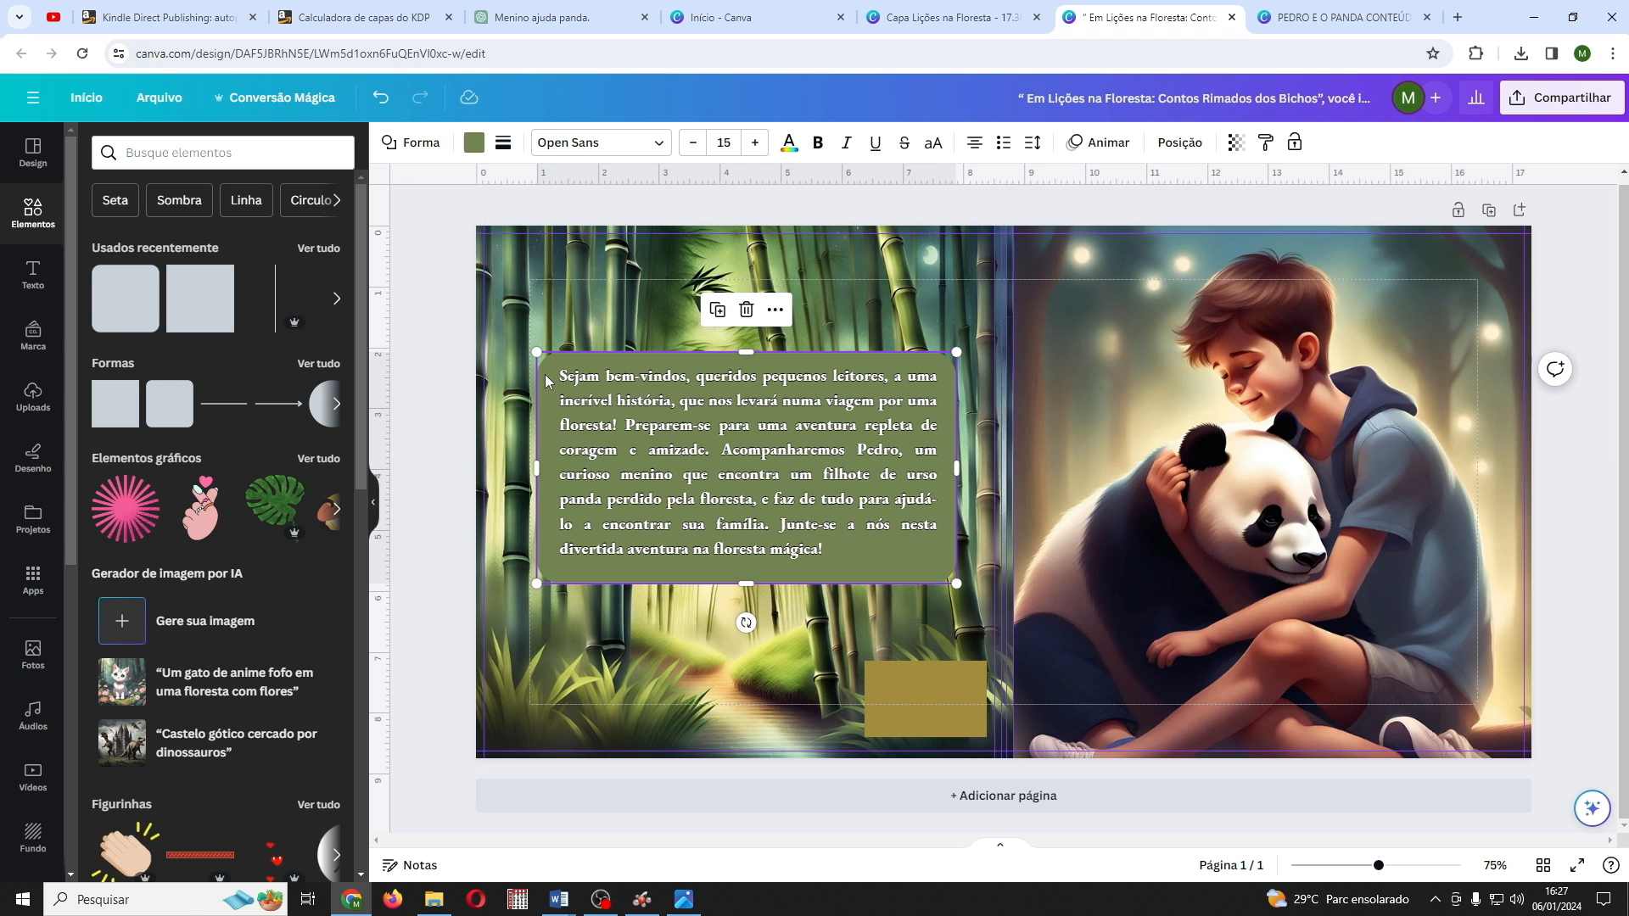
shift+click(712, 405)
drag(713, 404, 713, 423)
Step: Curve the front cover title "Pedro e o Panda Perdido" with a curve value of 16 and move it slightly higher
click(1192, 431)
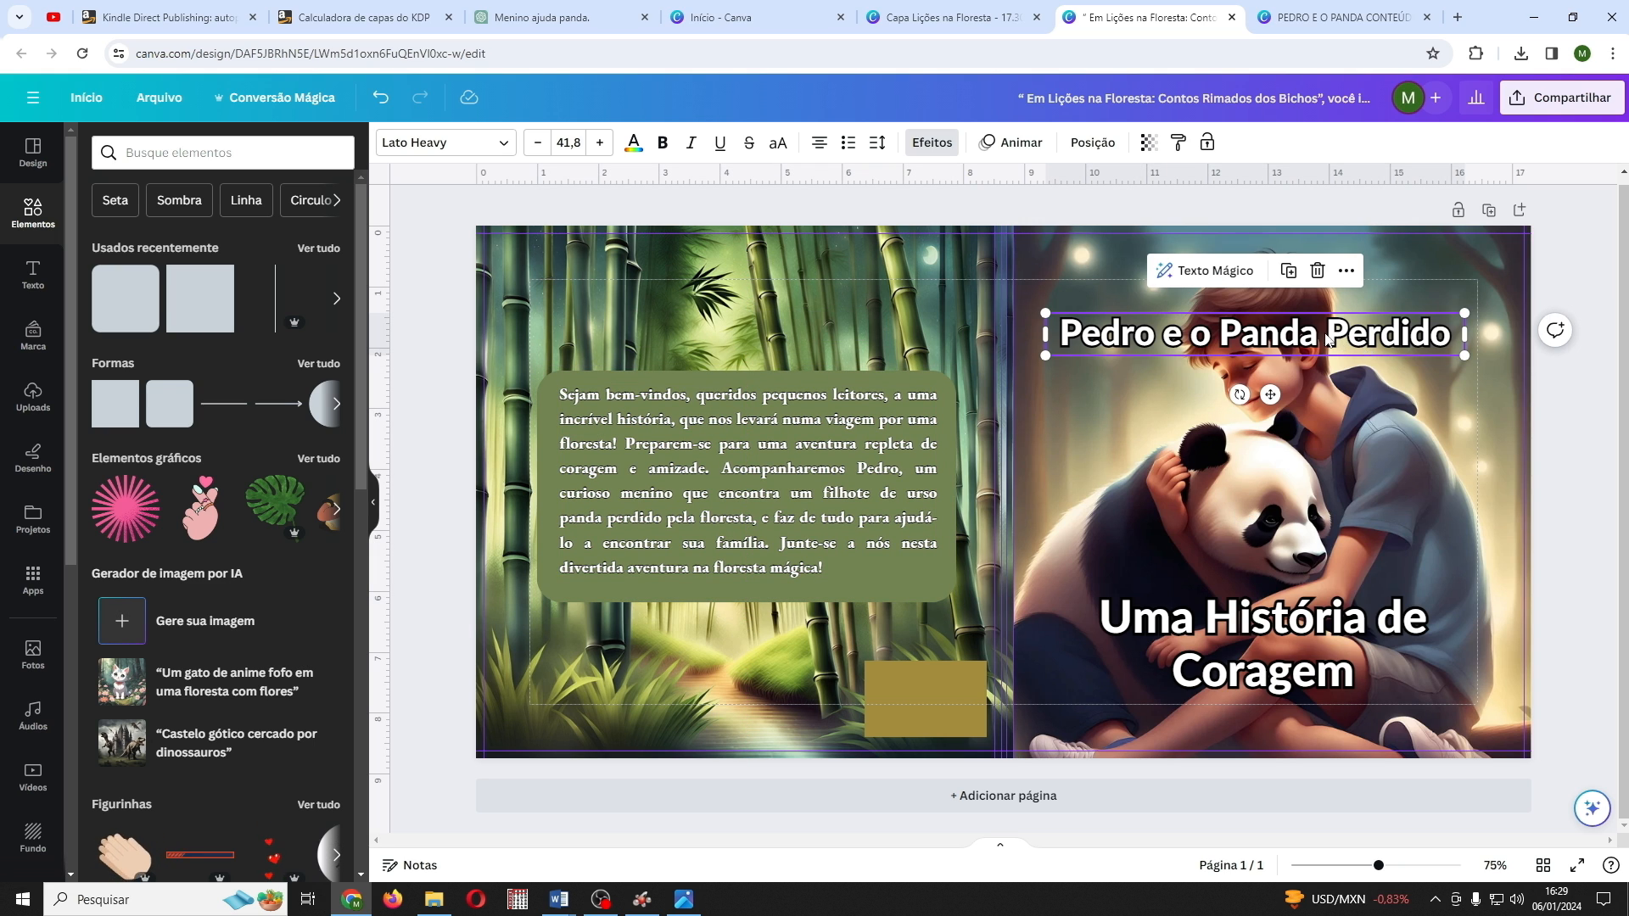
click(938, 147)
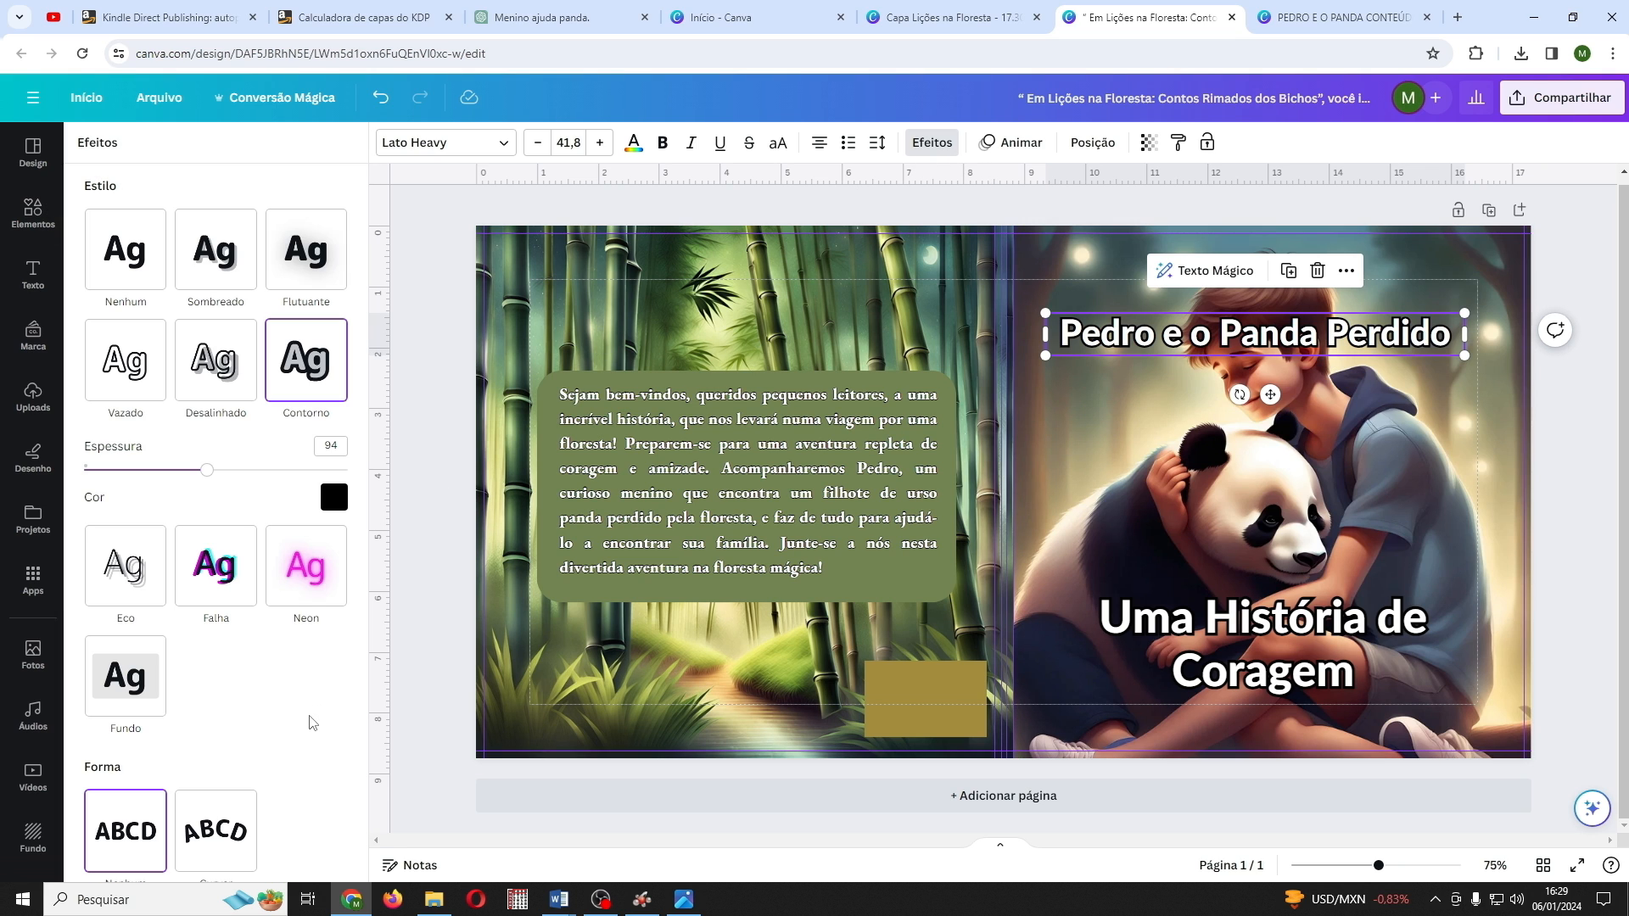
click(216, 832)
scroll(216, 827, down, 1)
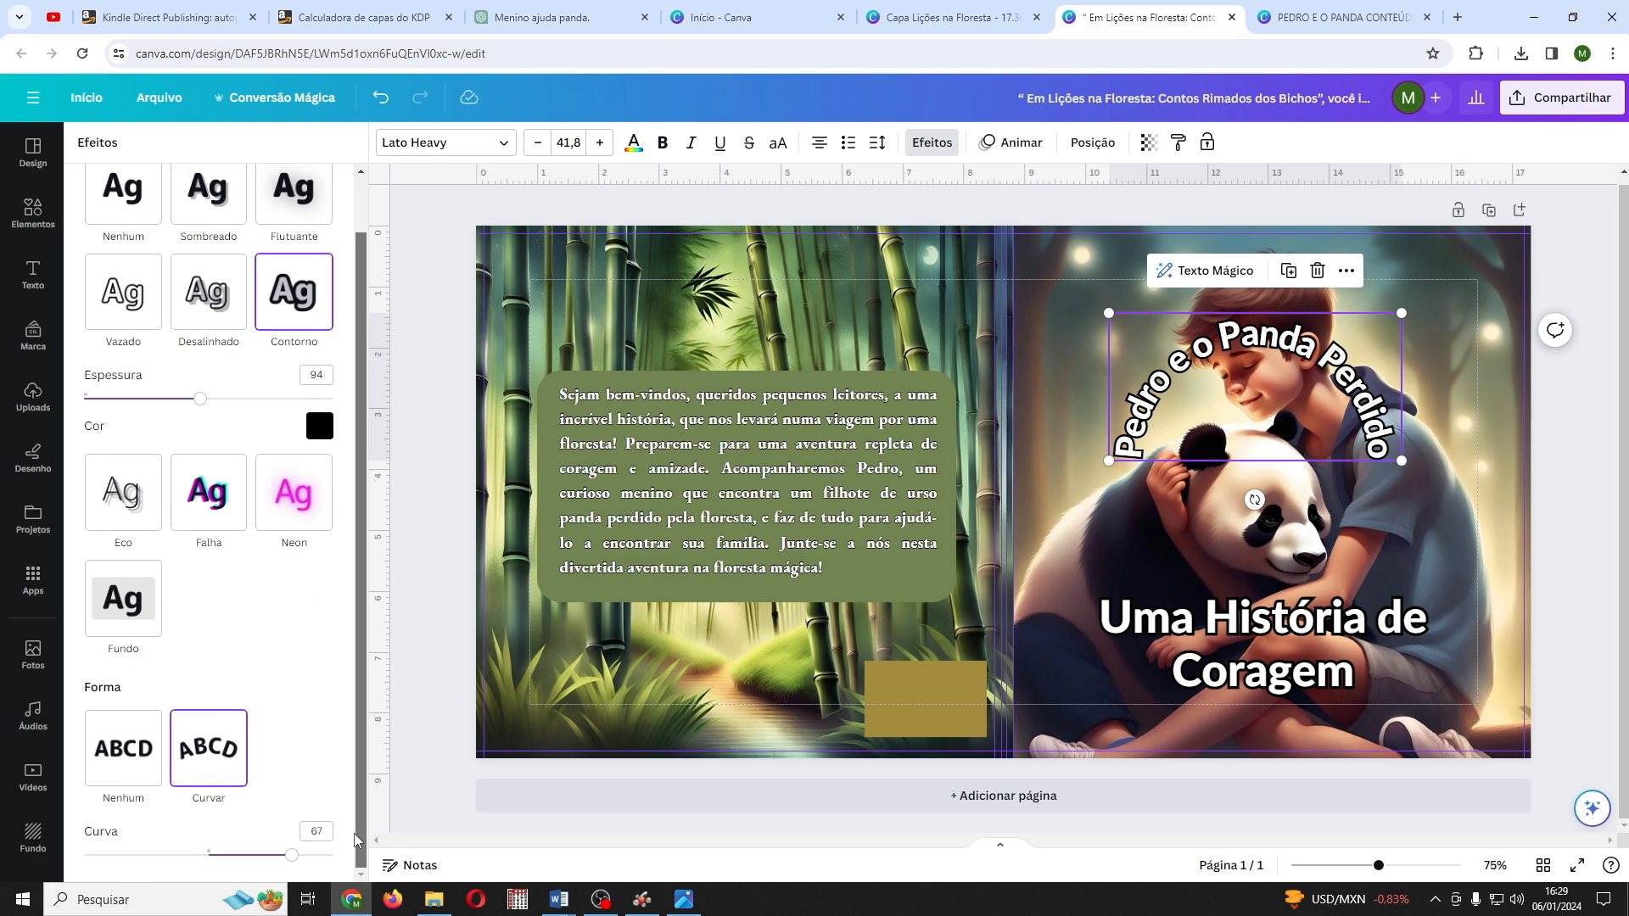
drag(297, 857, 229, 836)
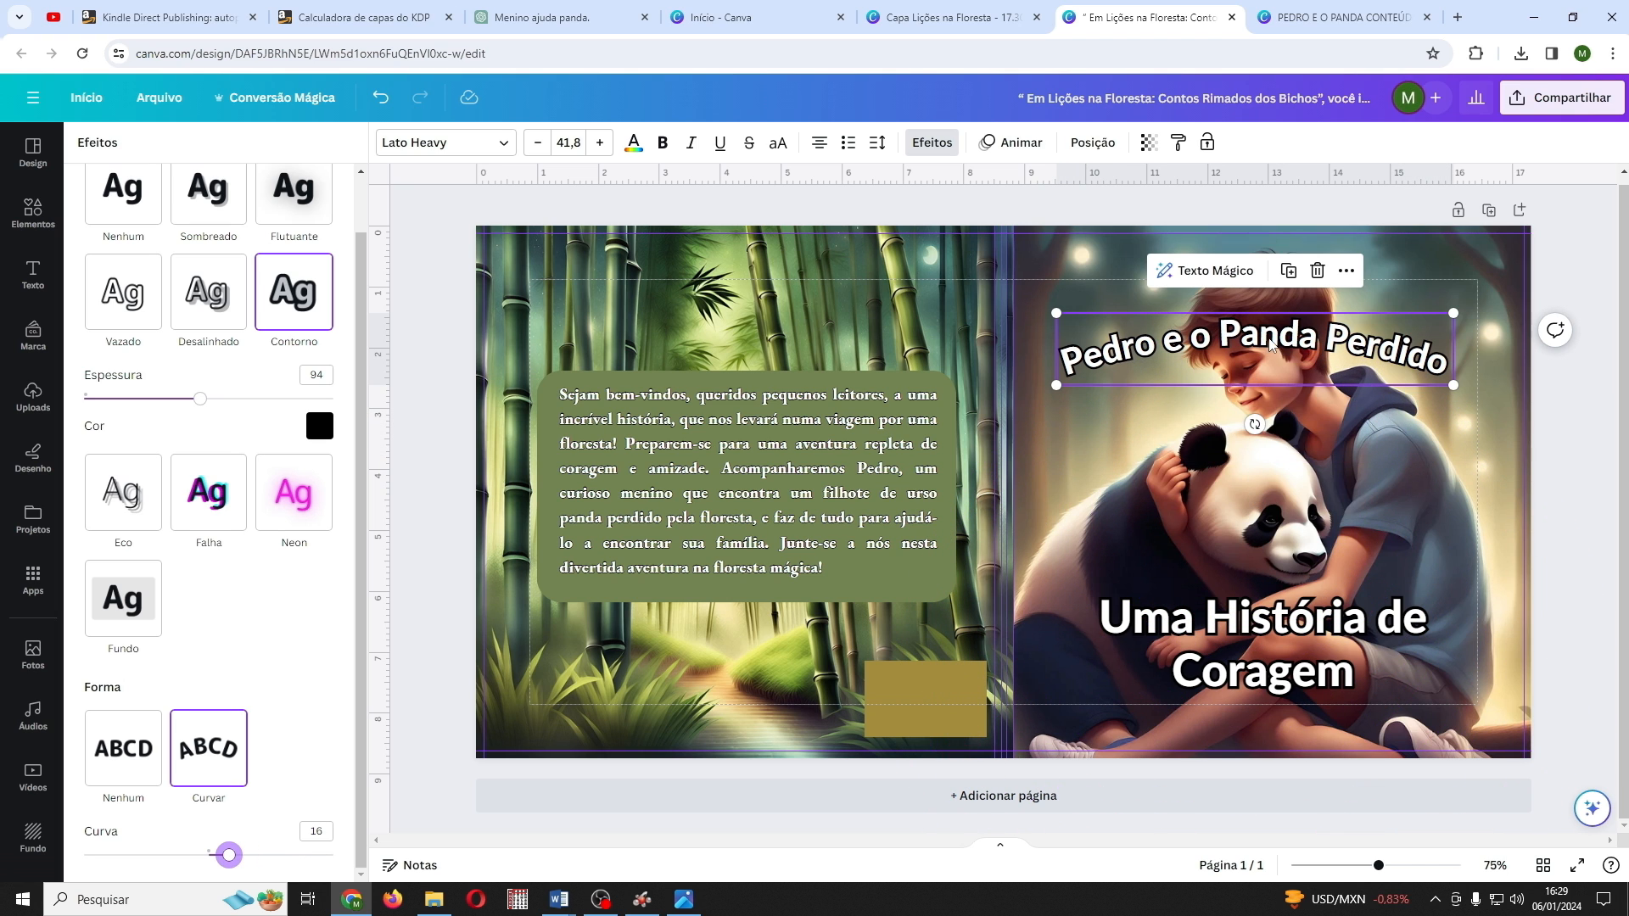
drag(1271, 331, 1270, 308)
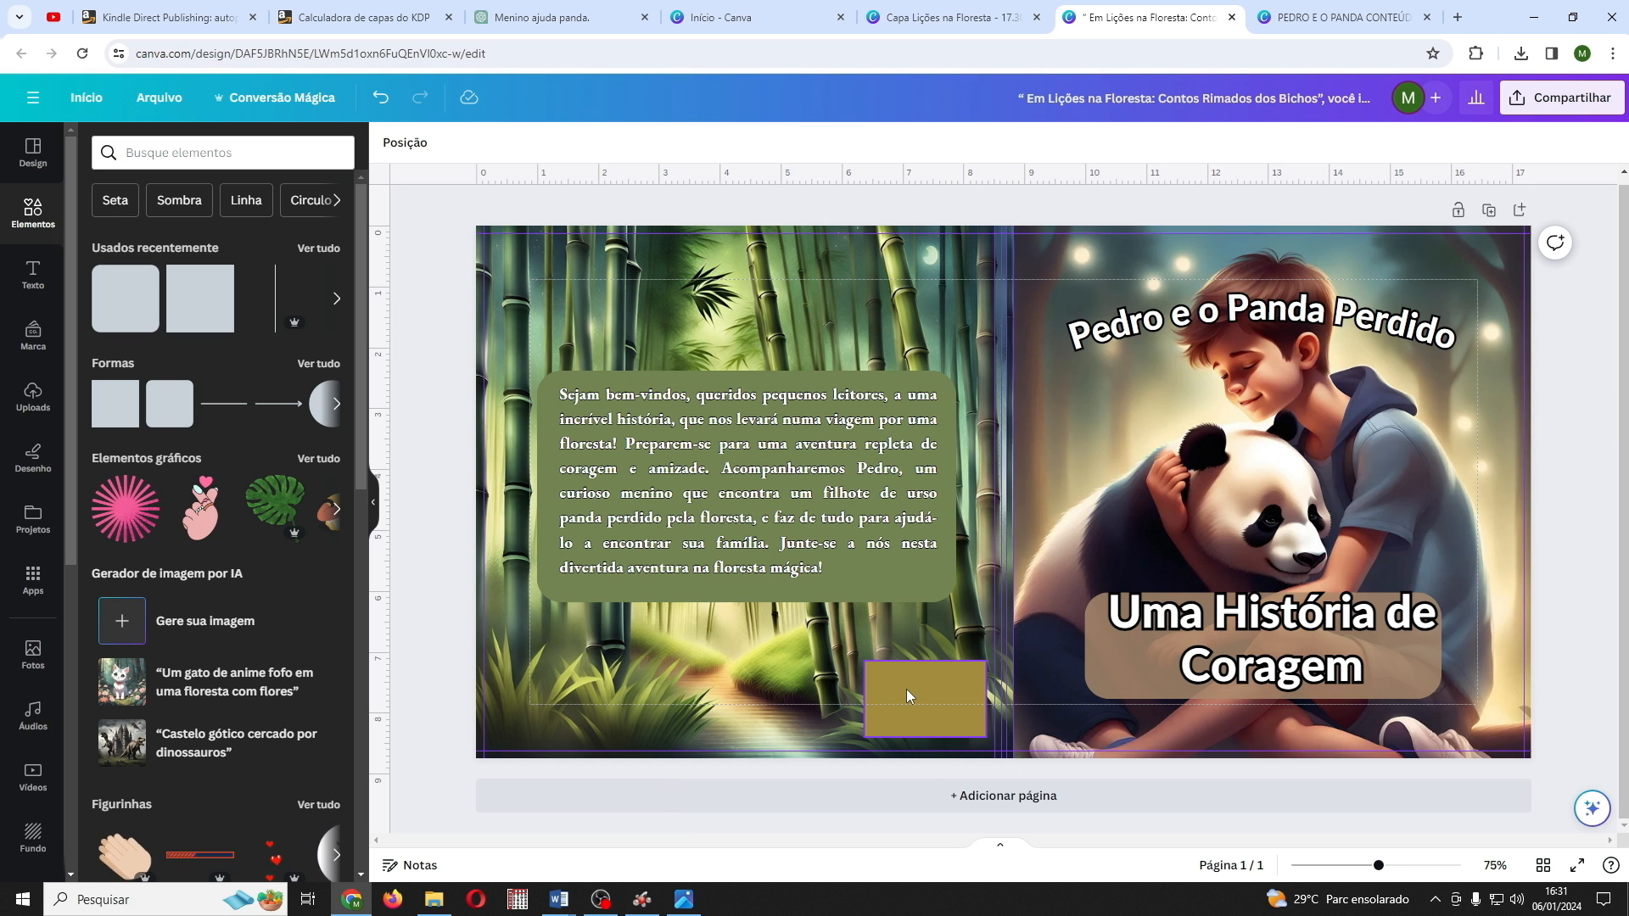
Step: Delete the gold barcode placeholder from the back cover and add a starburst shape beside the boy's arm on the front cover
click(906, 689)
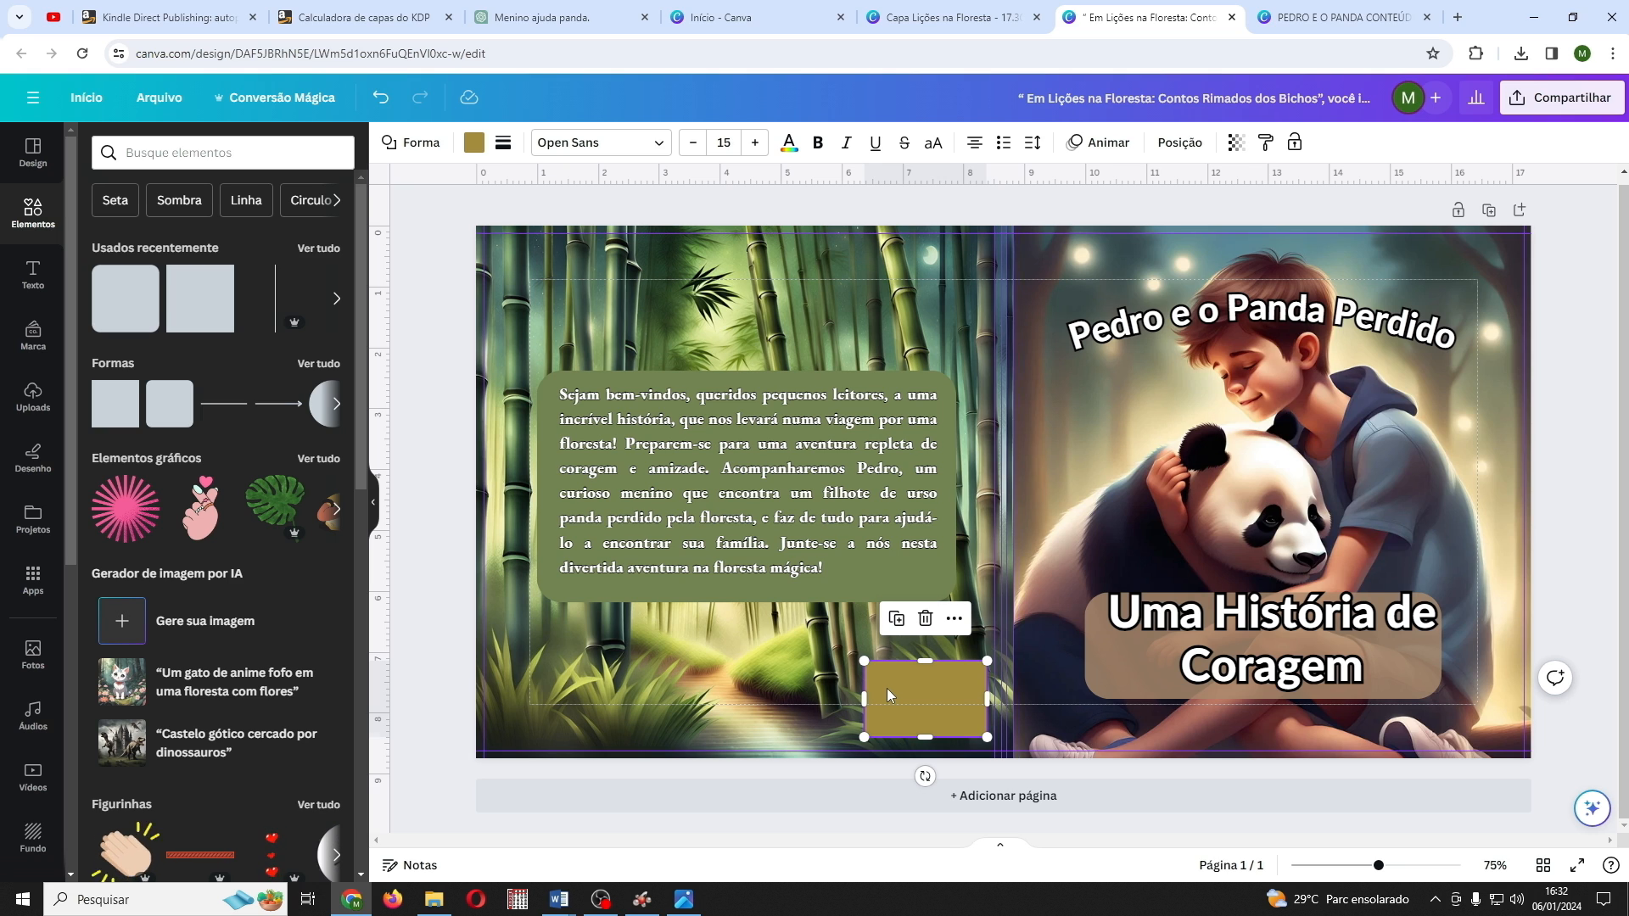
key(Delete)
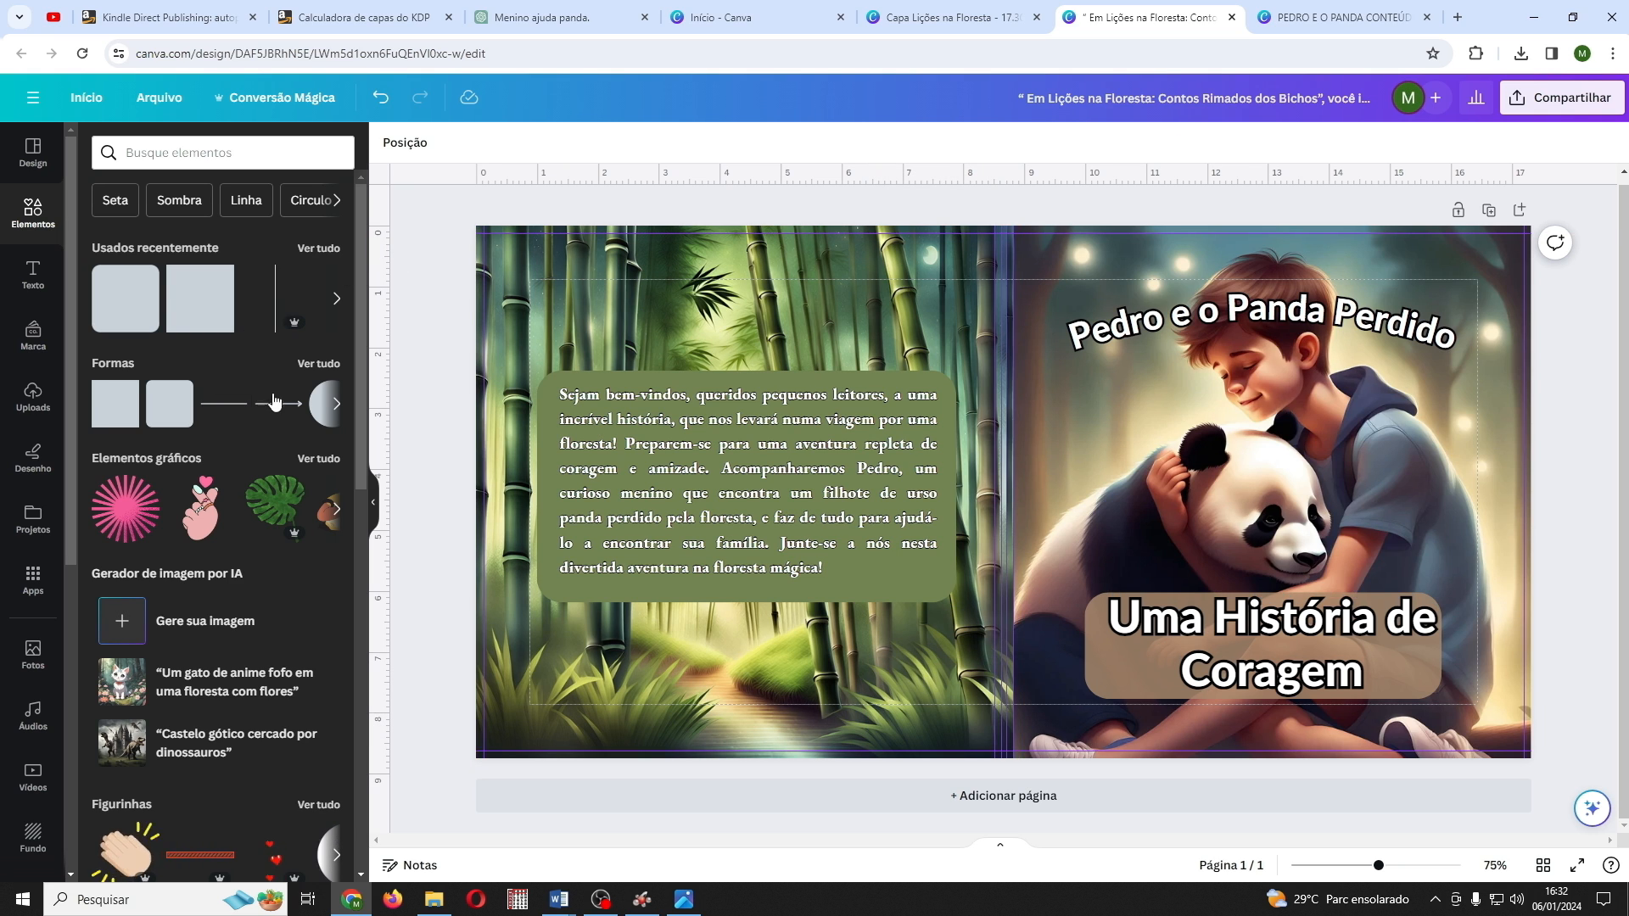
click(319, 363)
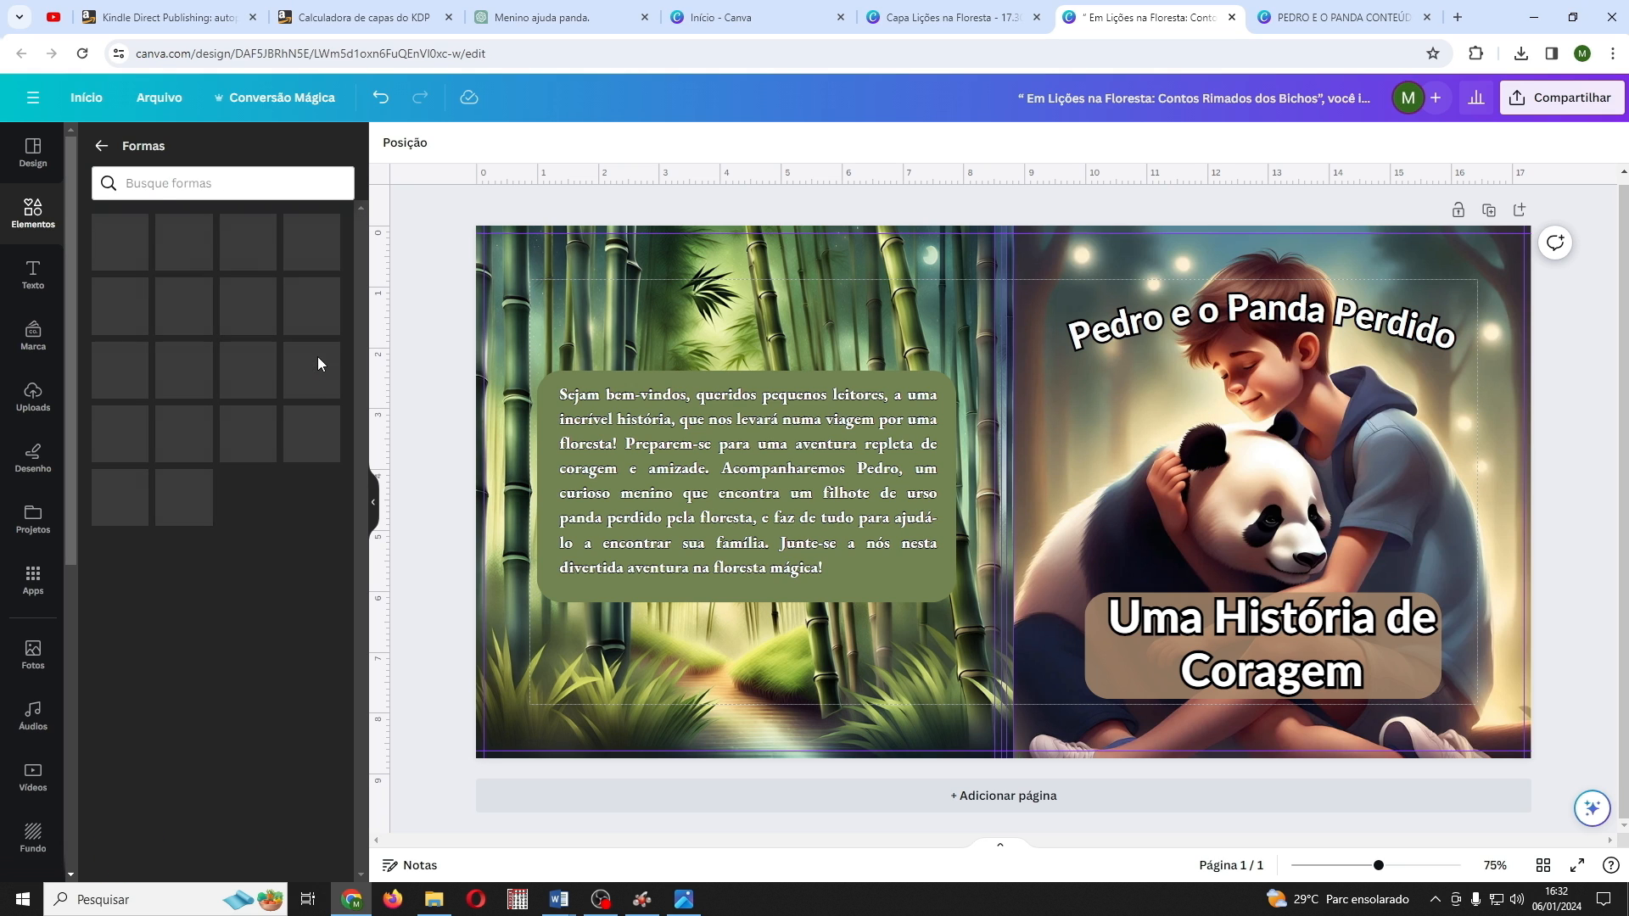
scroll(289, 424, down, 3)
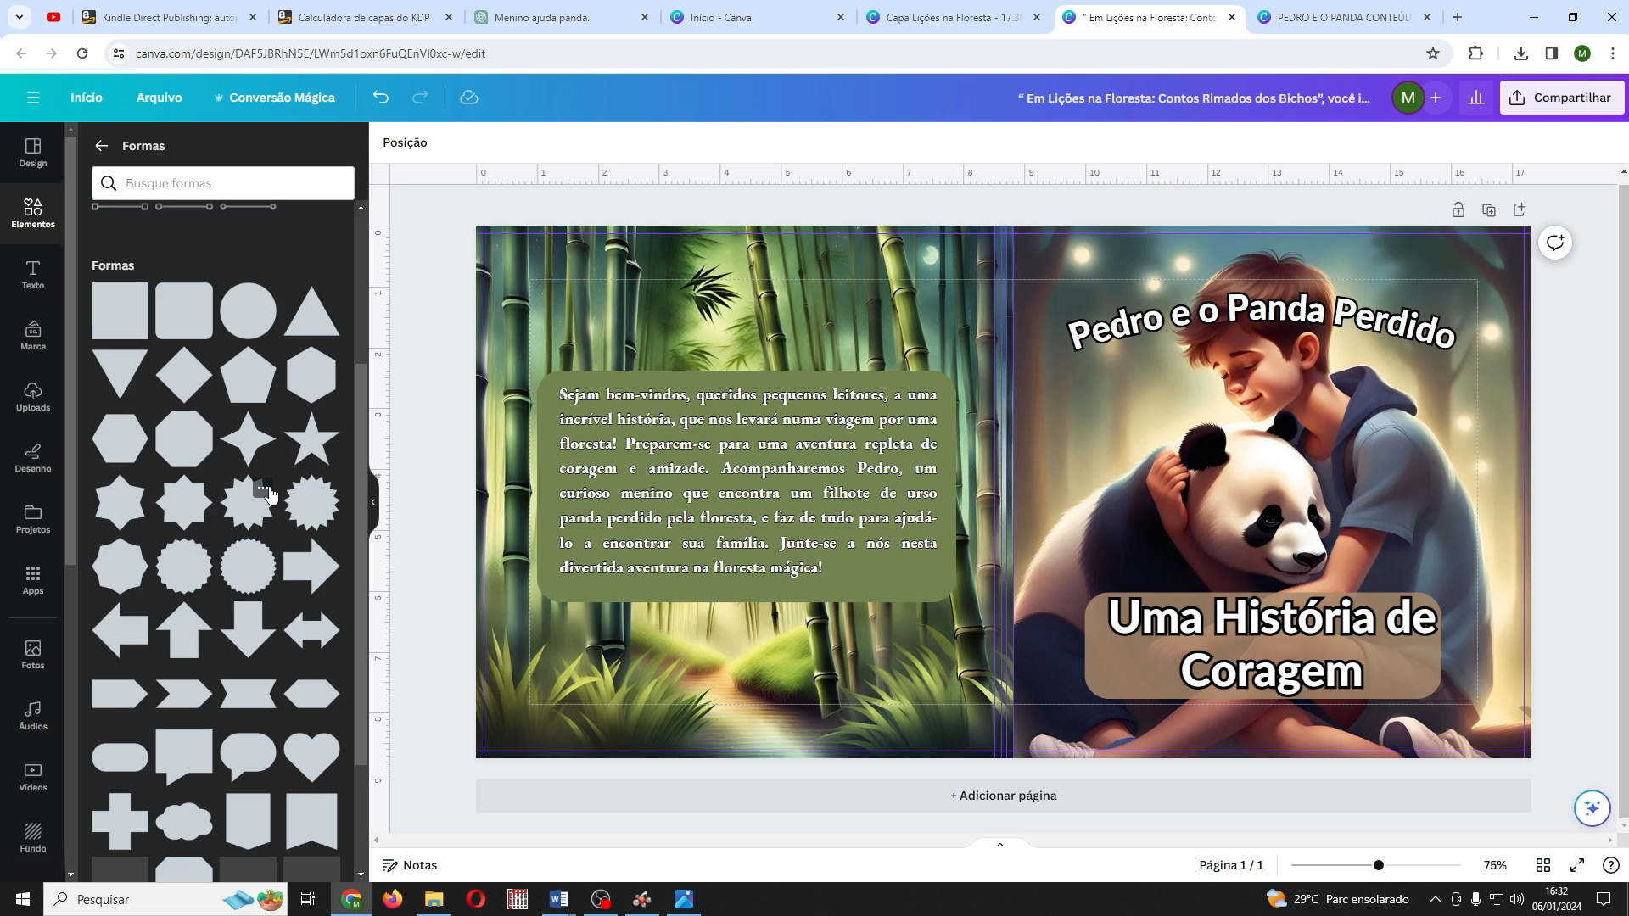
click(268, 495)
drag(1057, 496, 1441, 504)
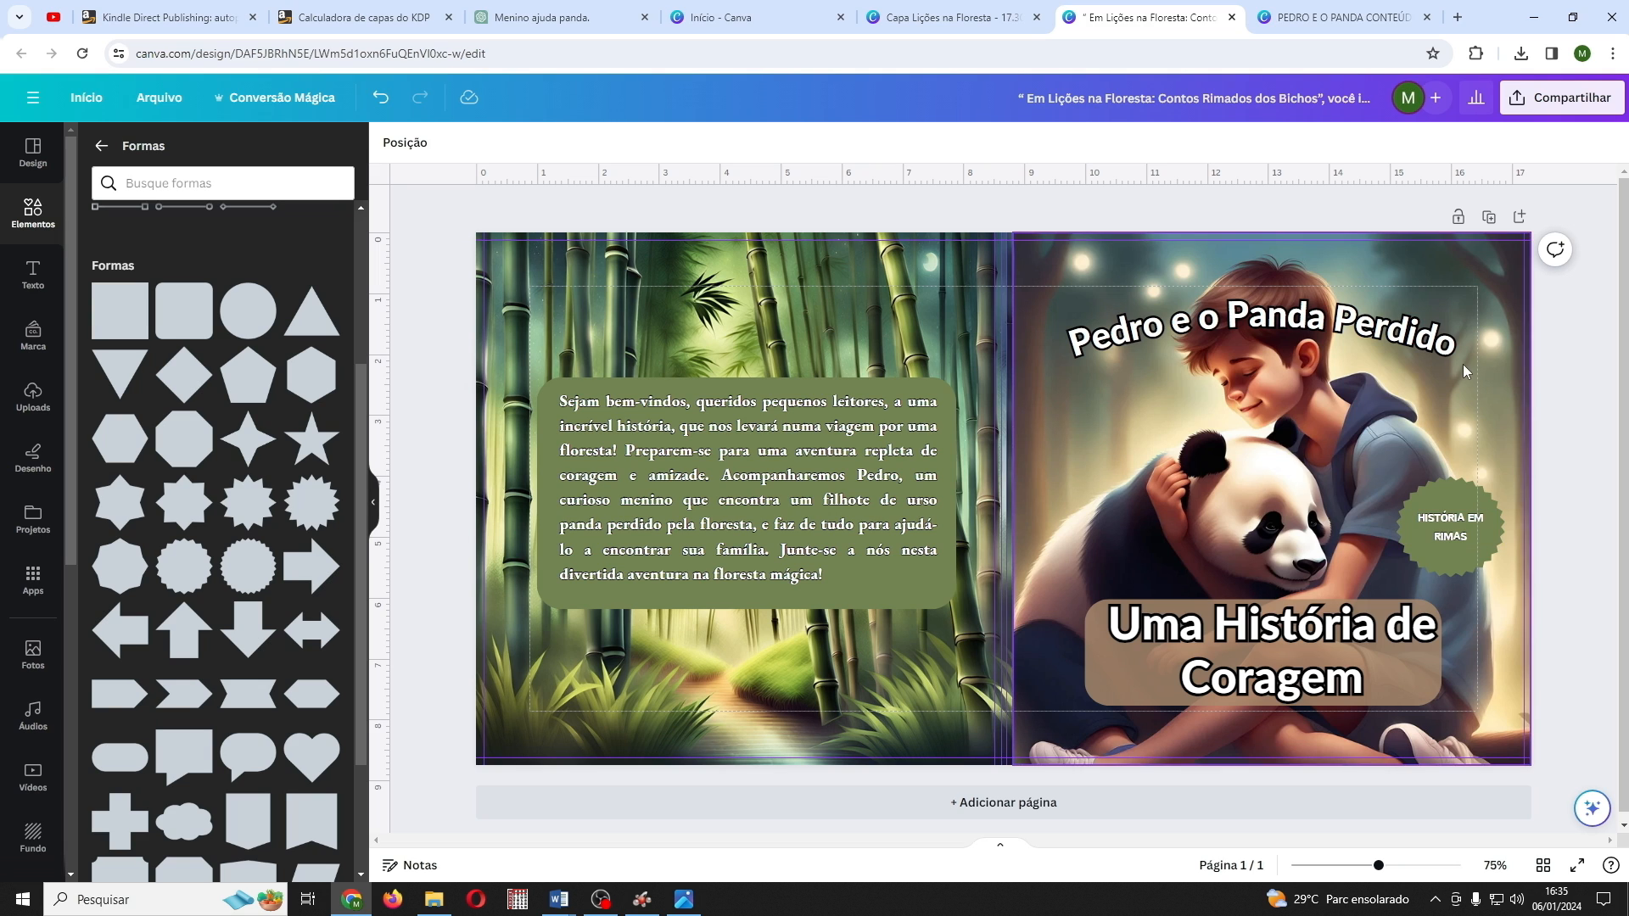
Step: Download the cover as a "PDF para impressão" with "Achatar PDF" enabled and the CMYK color profile
click(1560, 97)
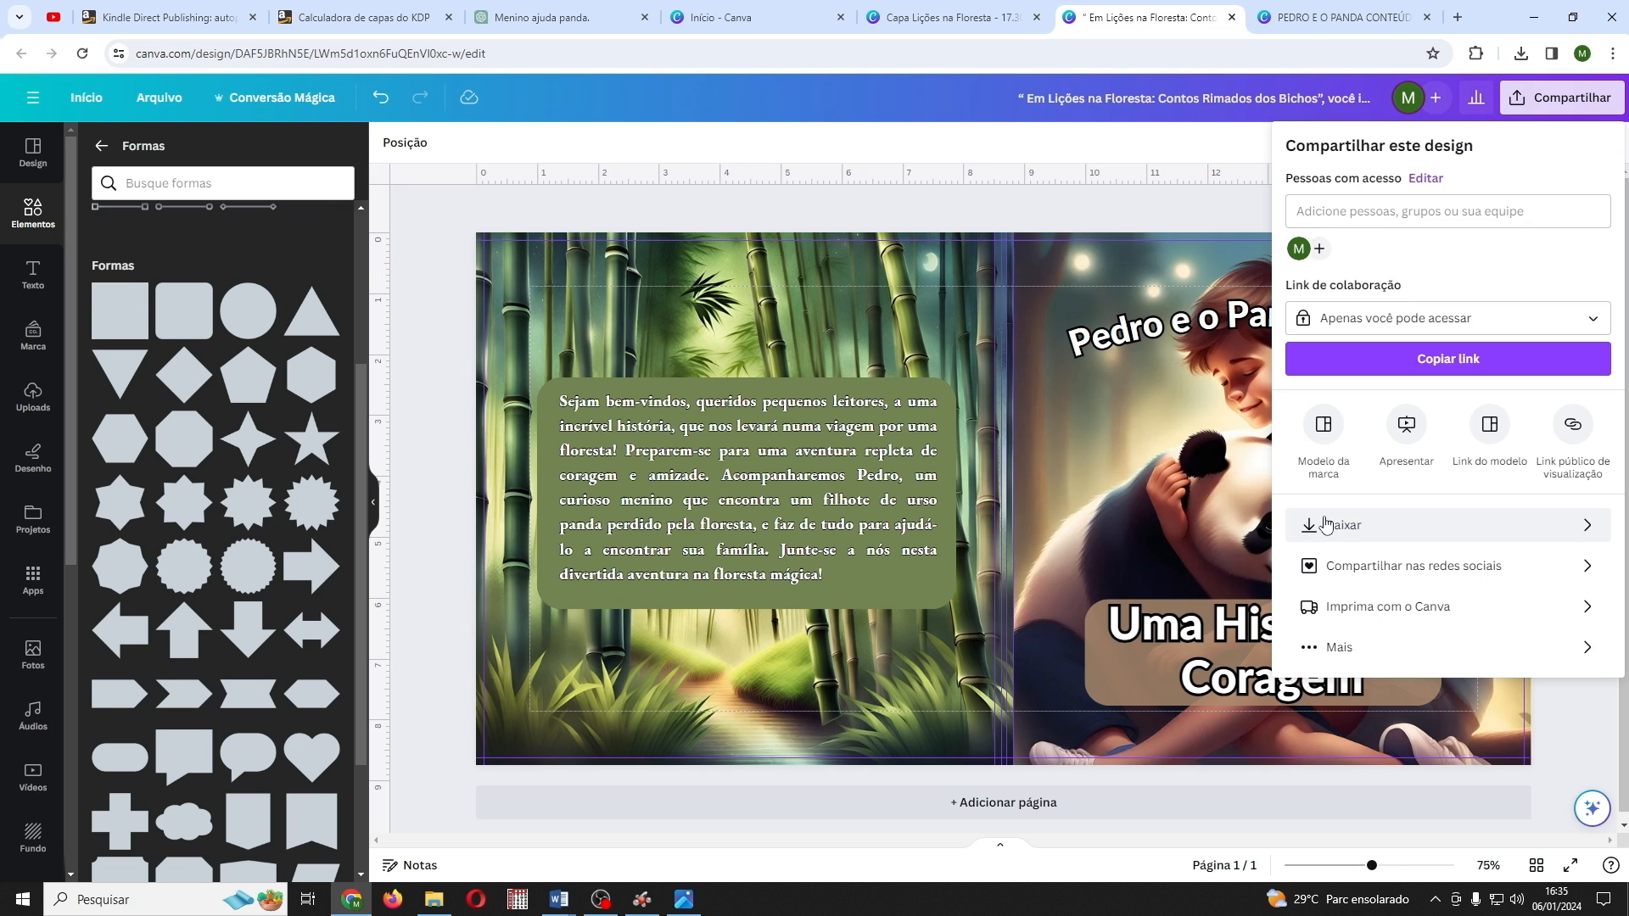
click(1349, 520)
click(1593, 223)
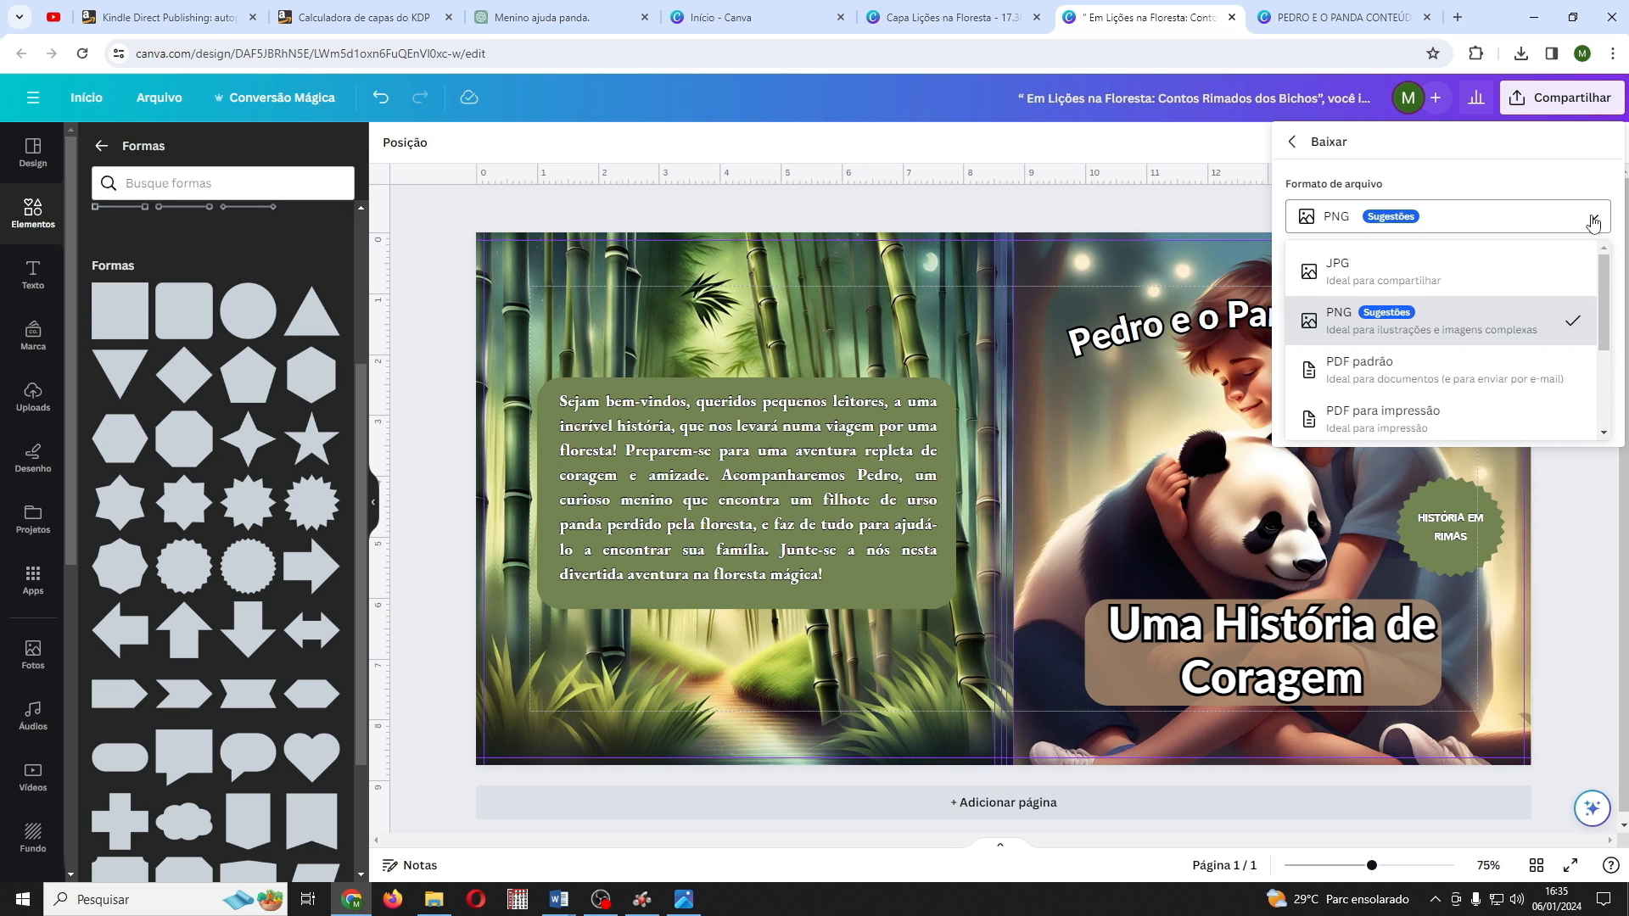
click(1376, 415)
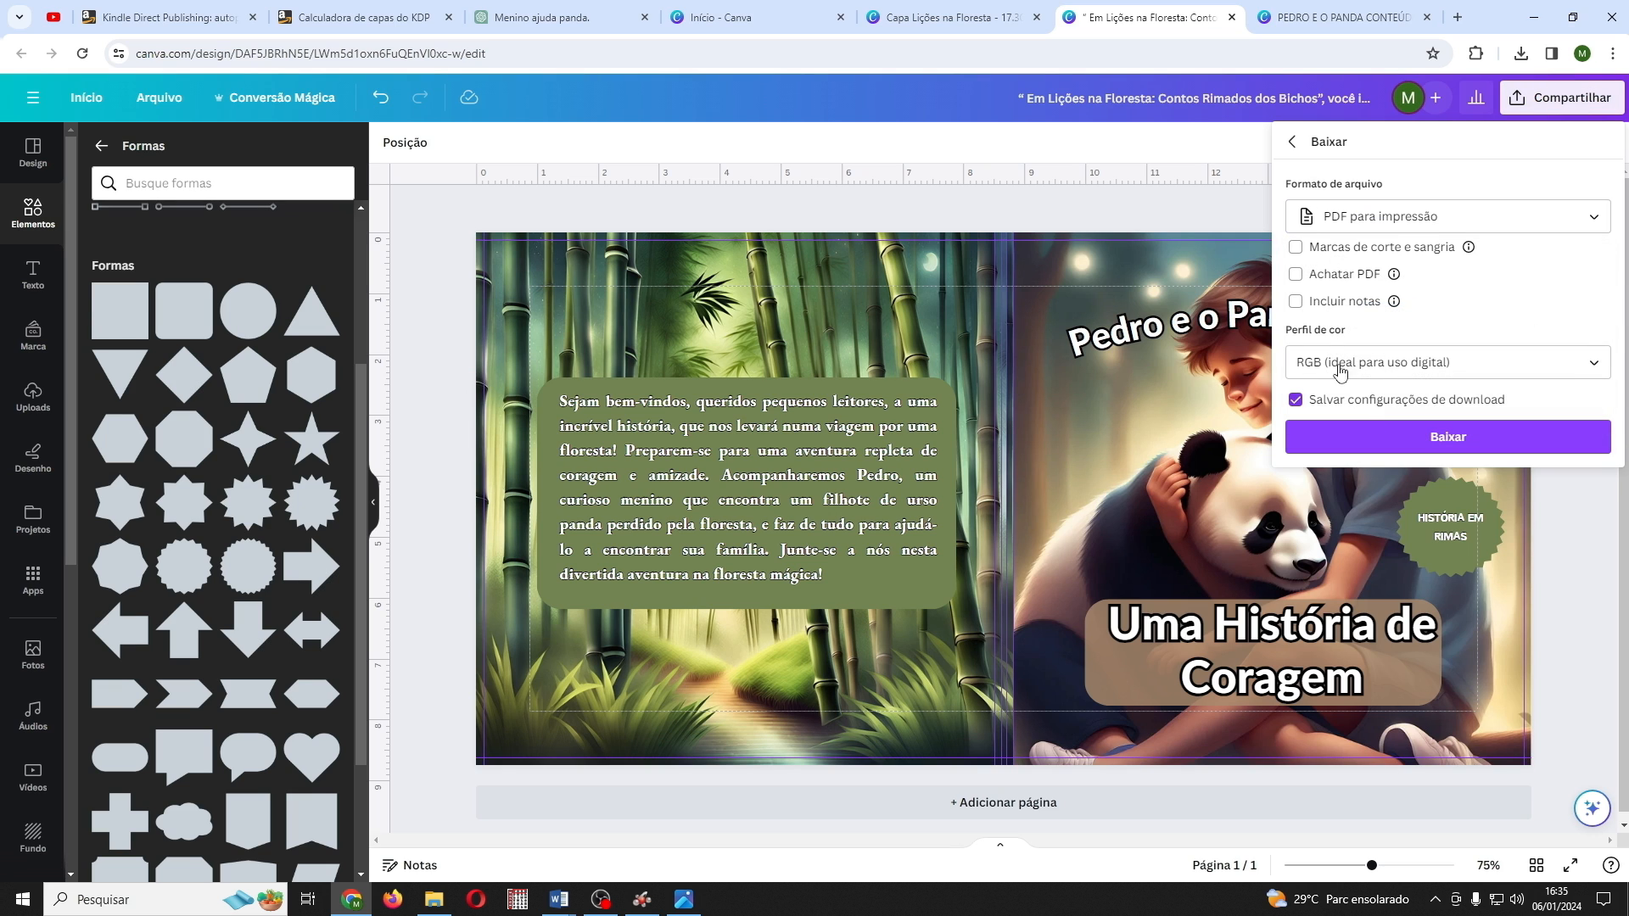
click(1295, 274)
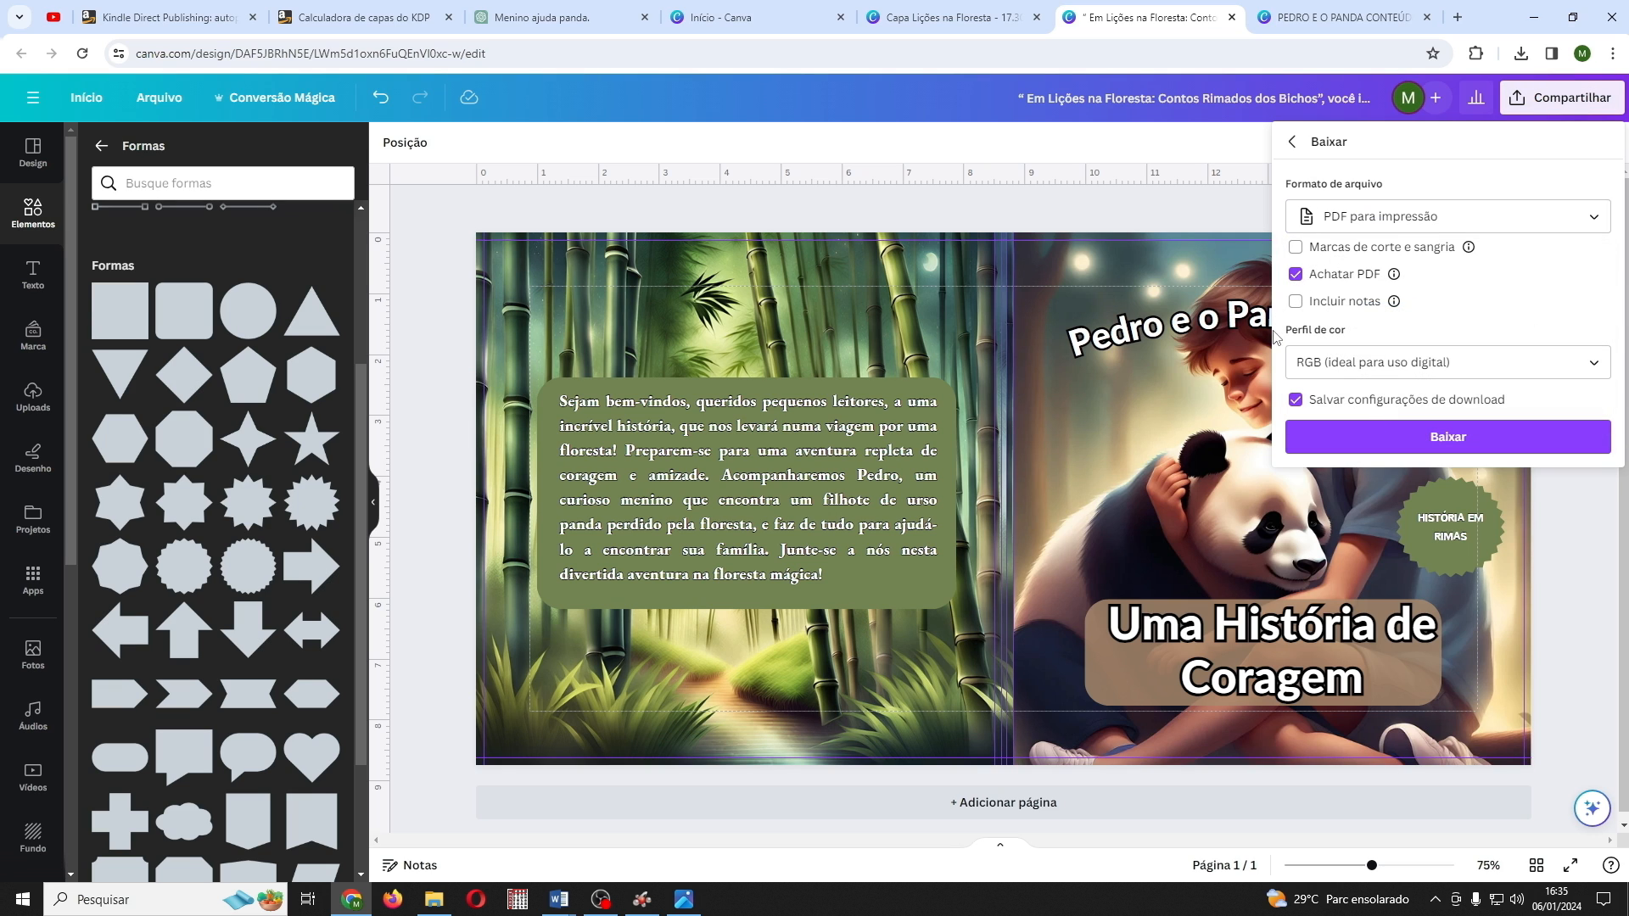
click(1596, 374)
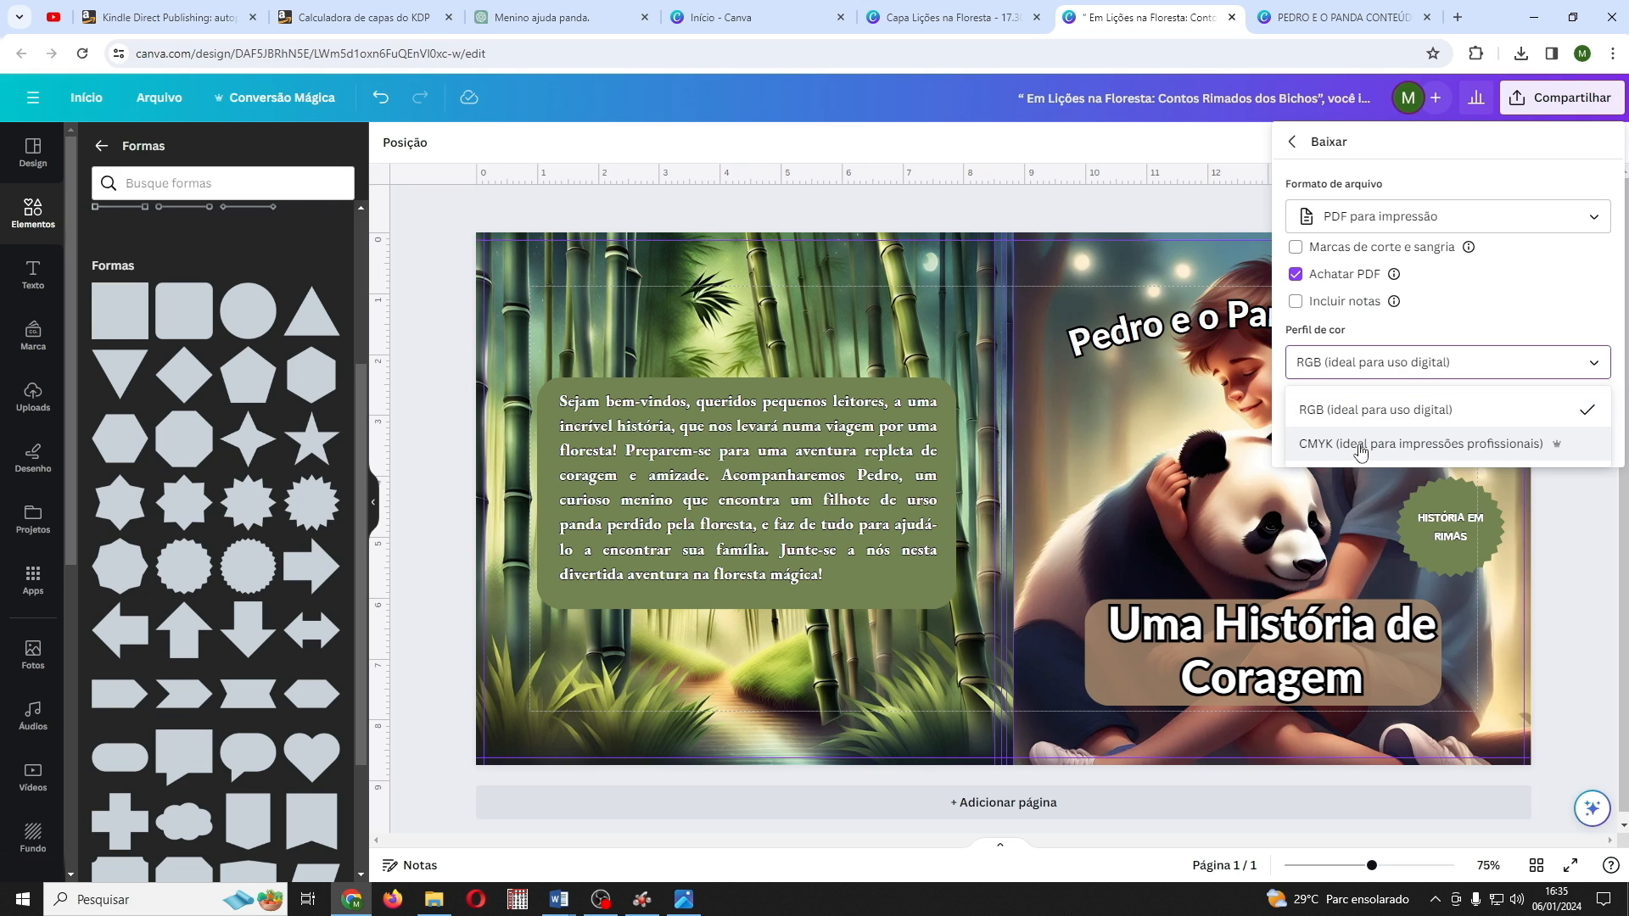
click(1400, 442)
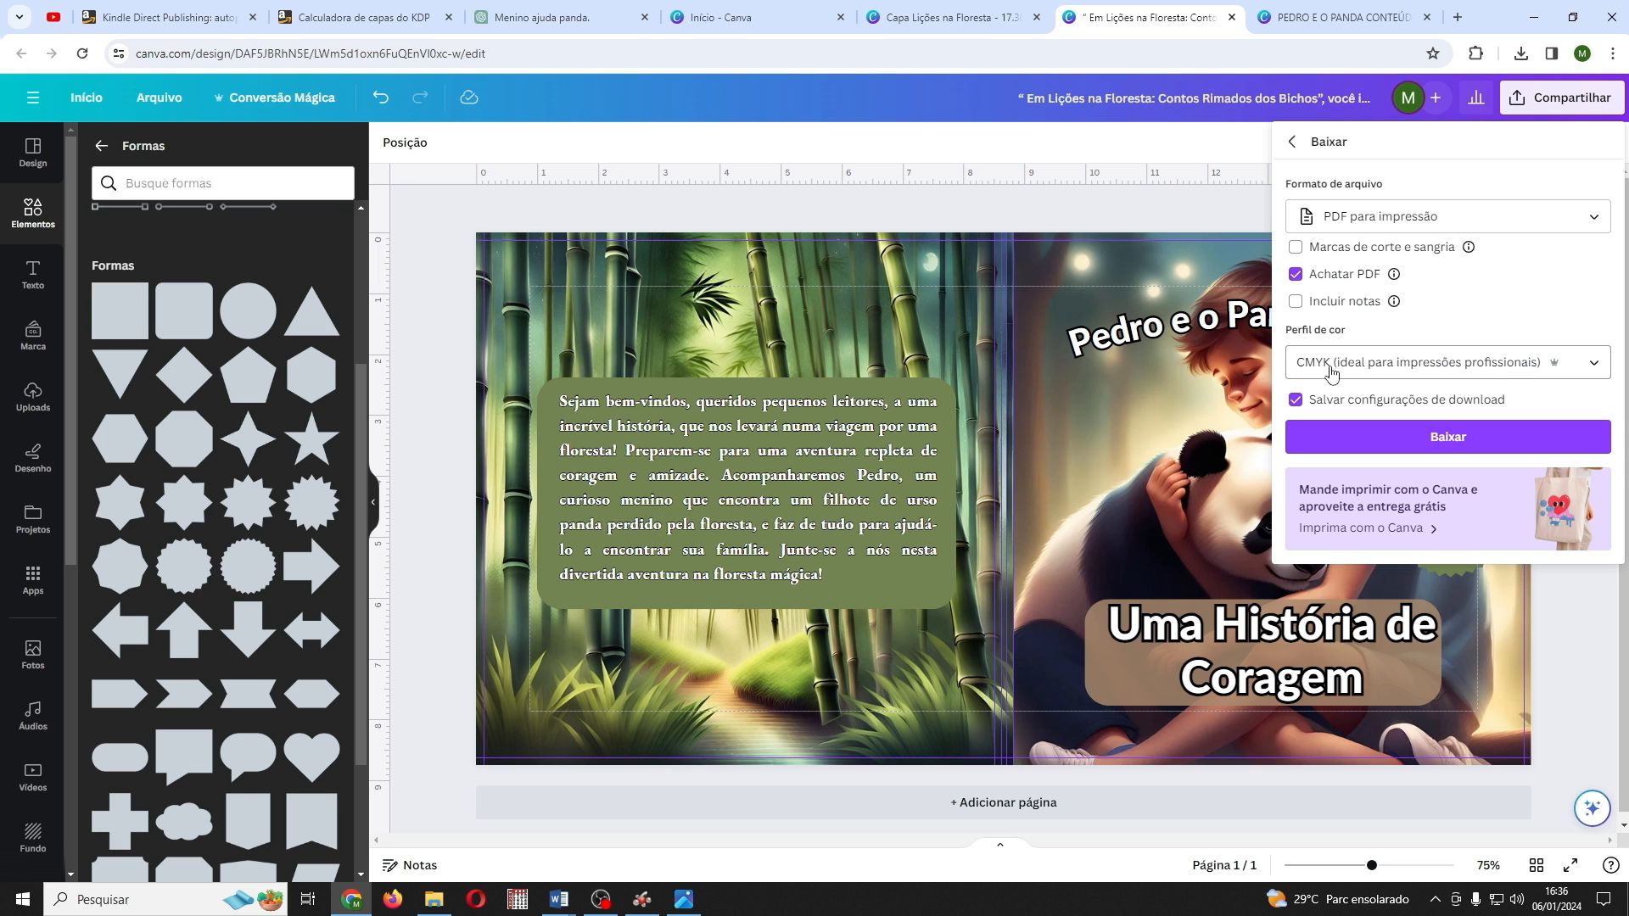
click(1436, 438)
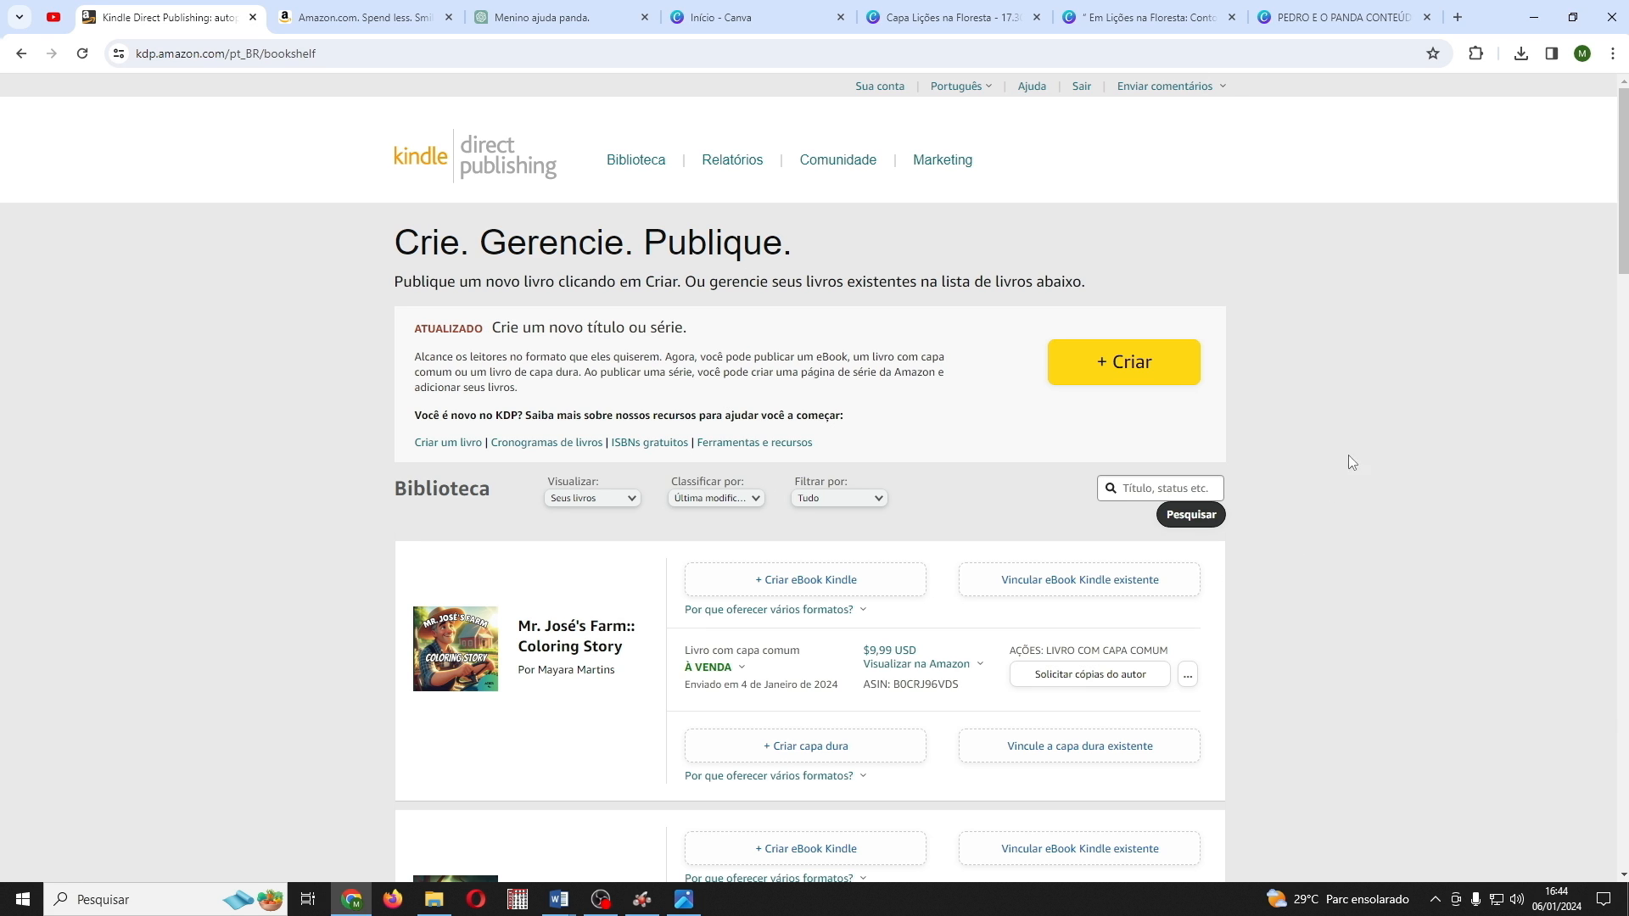
Step: Create a new paperback in Português titled "Pedro e o Panda Perdido" with the subtitle "Uma História de Coragem"
click(1115, 374)
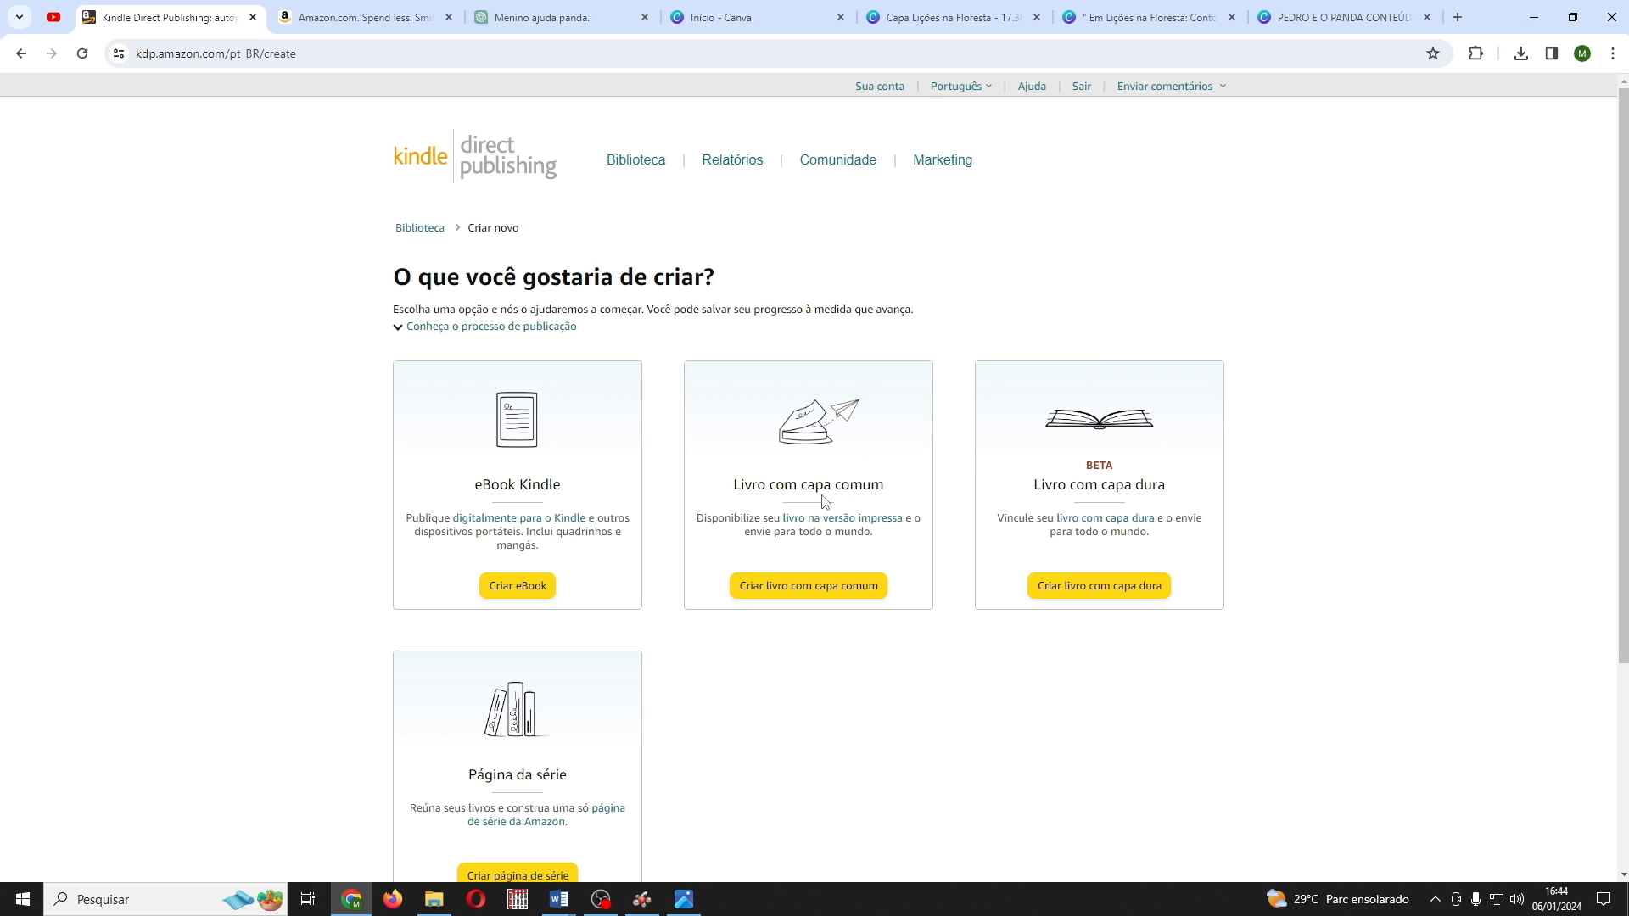
click(796, 589)
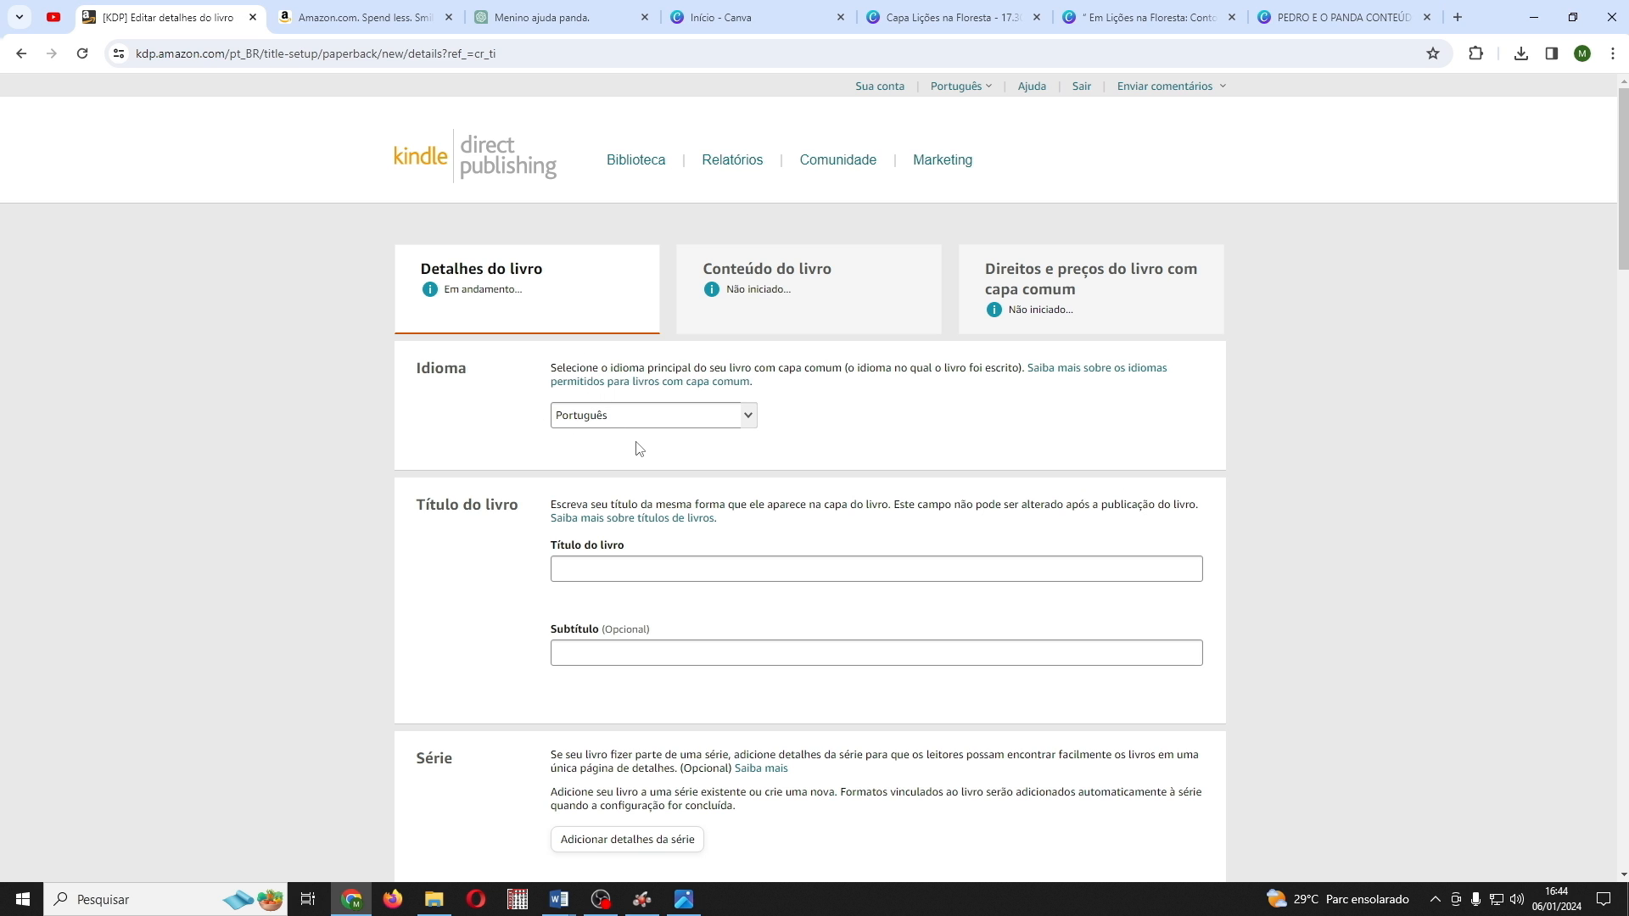
click(751, 420)
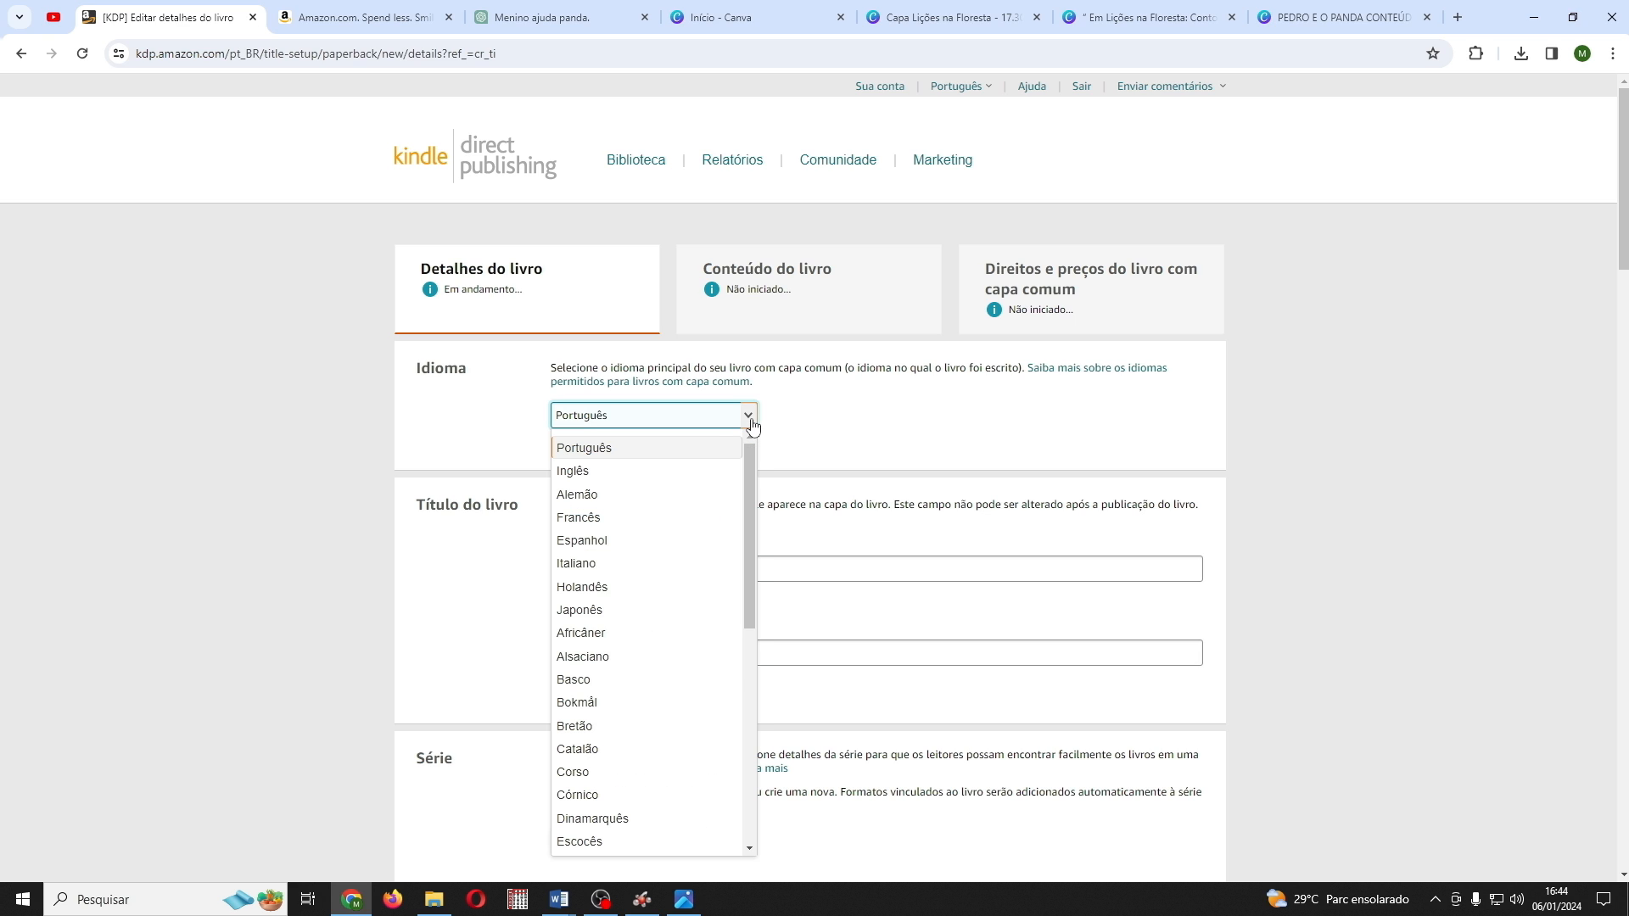
click(710, 450)
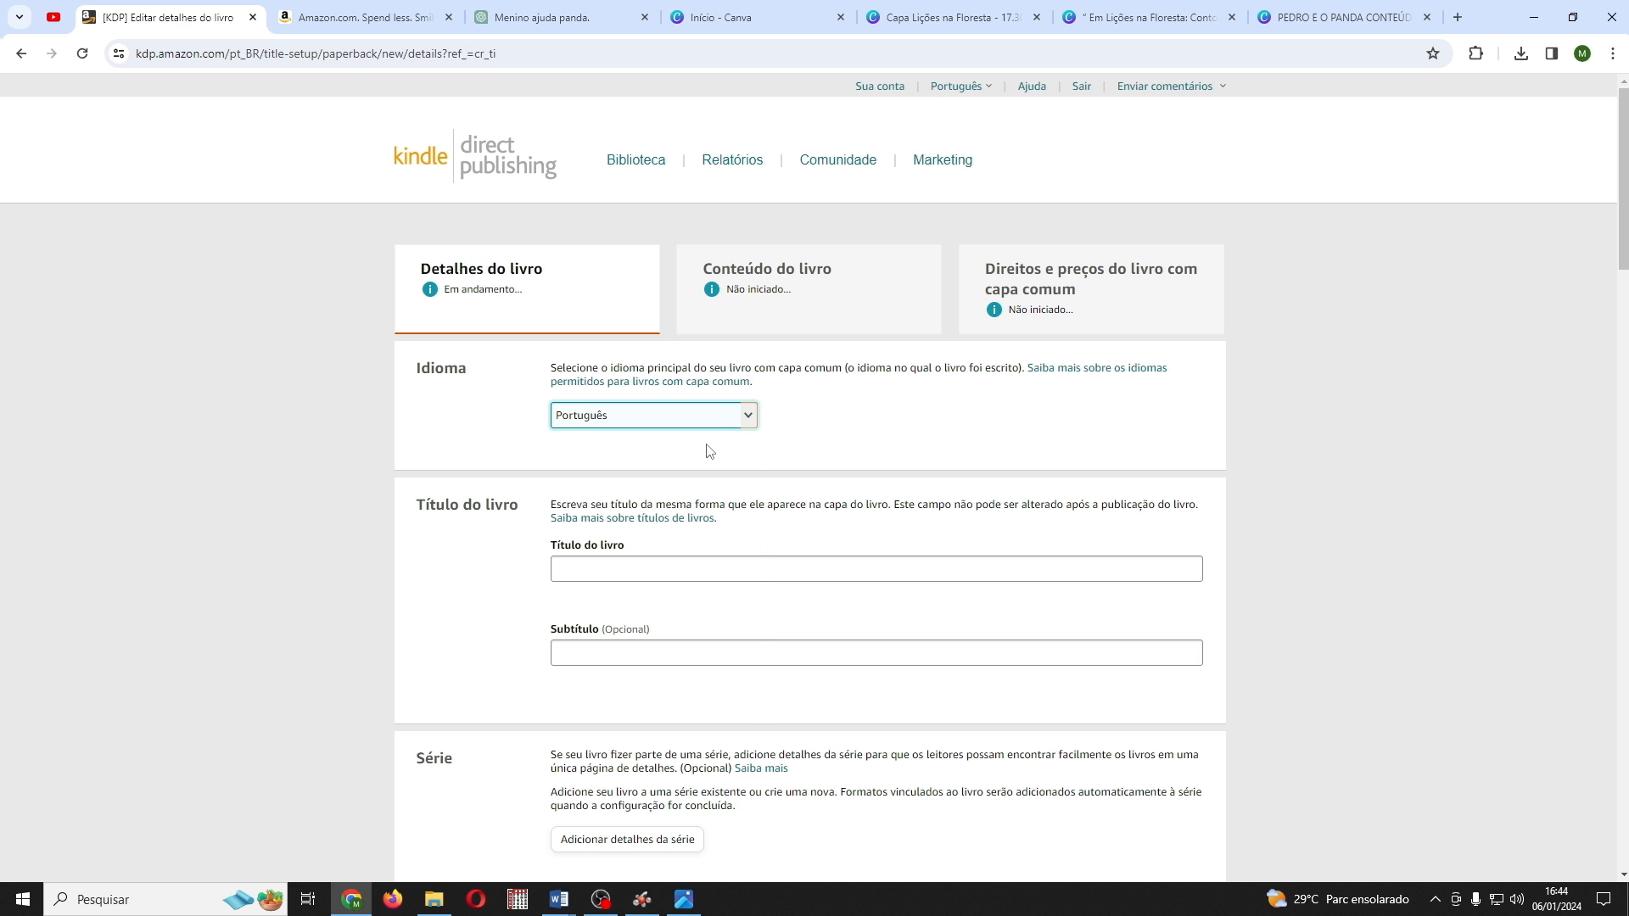
click(573, 565)
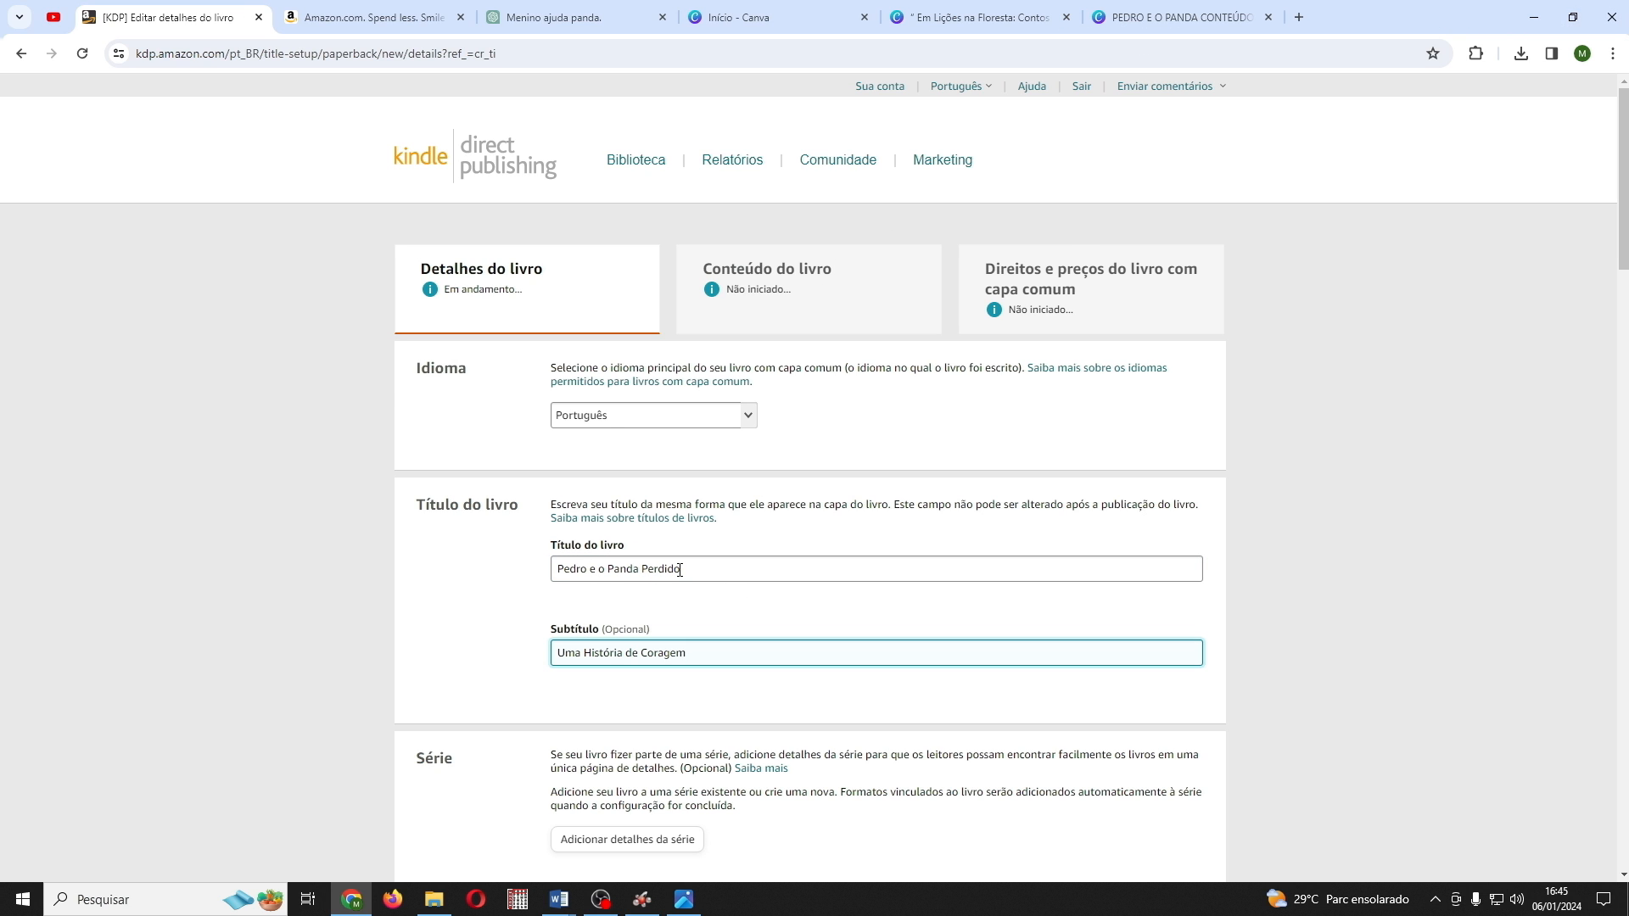
Step: Enter the primary author's first name and surname, and keep the contributor role set to Autor
scroll(680, 570, down, 3)
scroll(687, 535, down, 3)
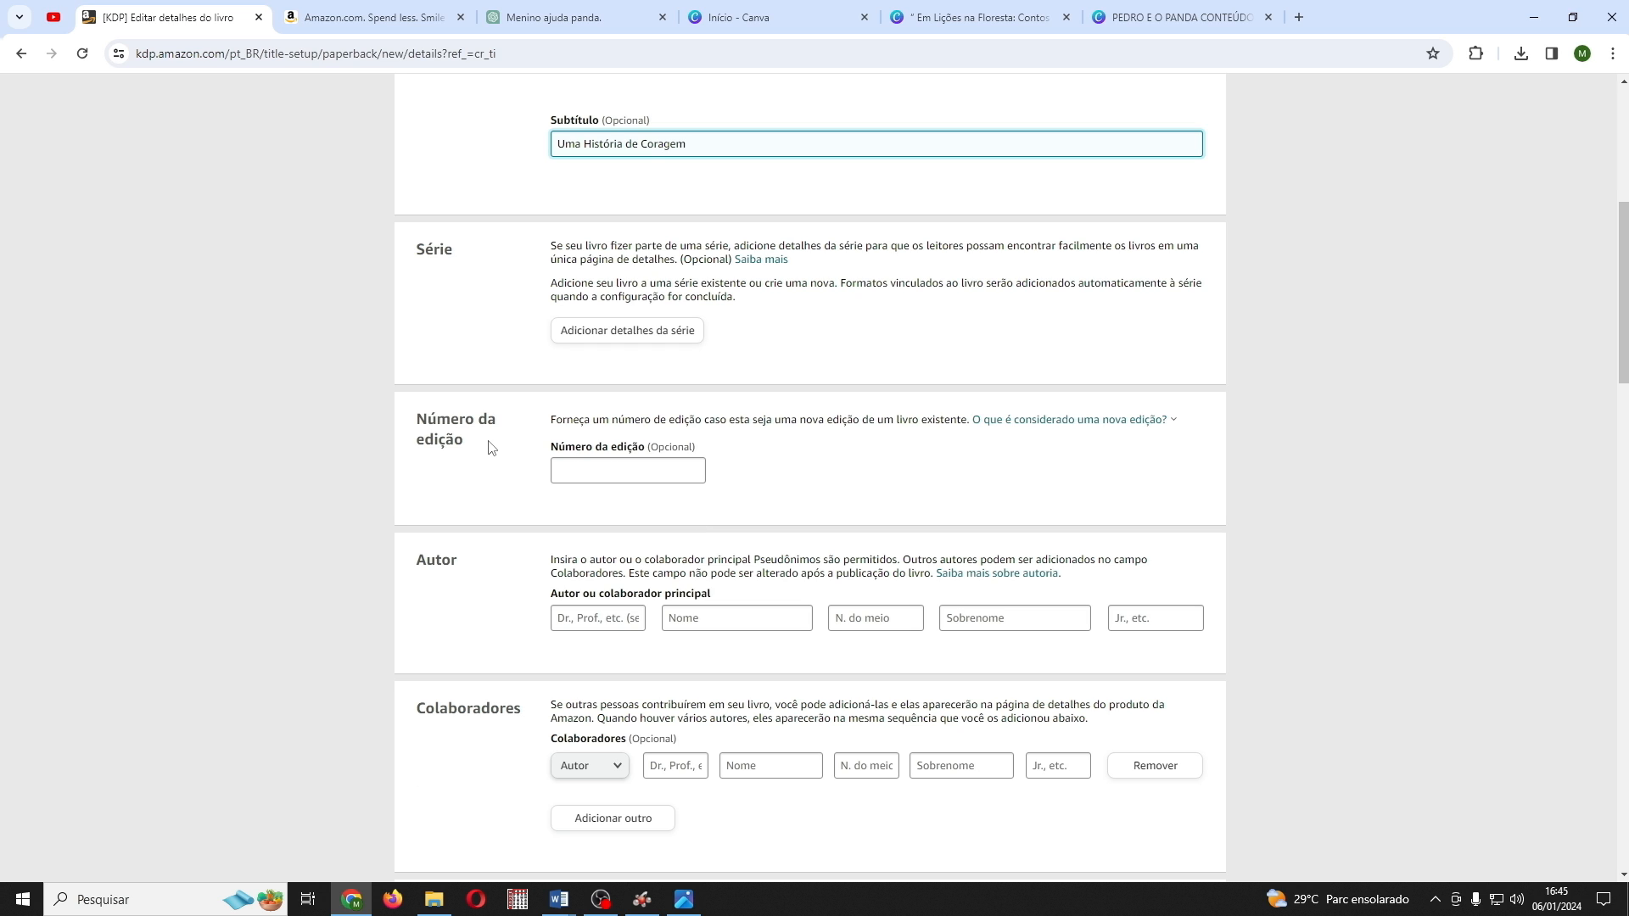
scroll(499, 496, down, 2)
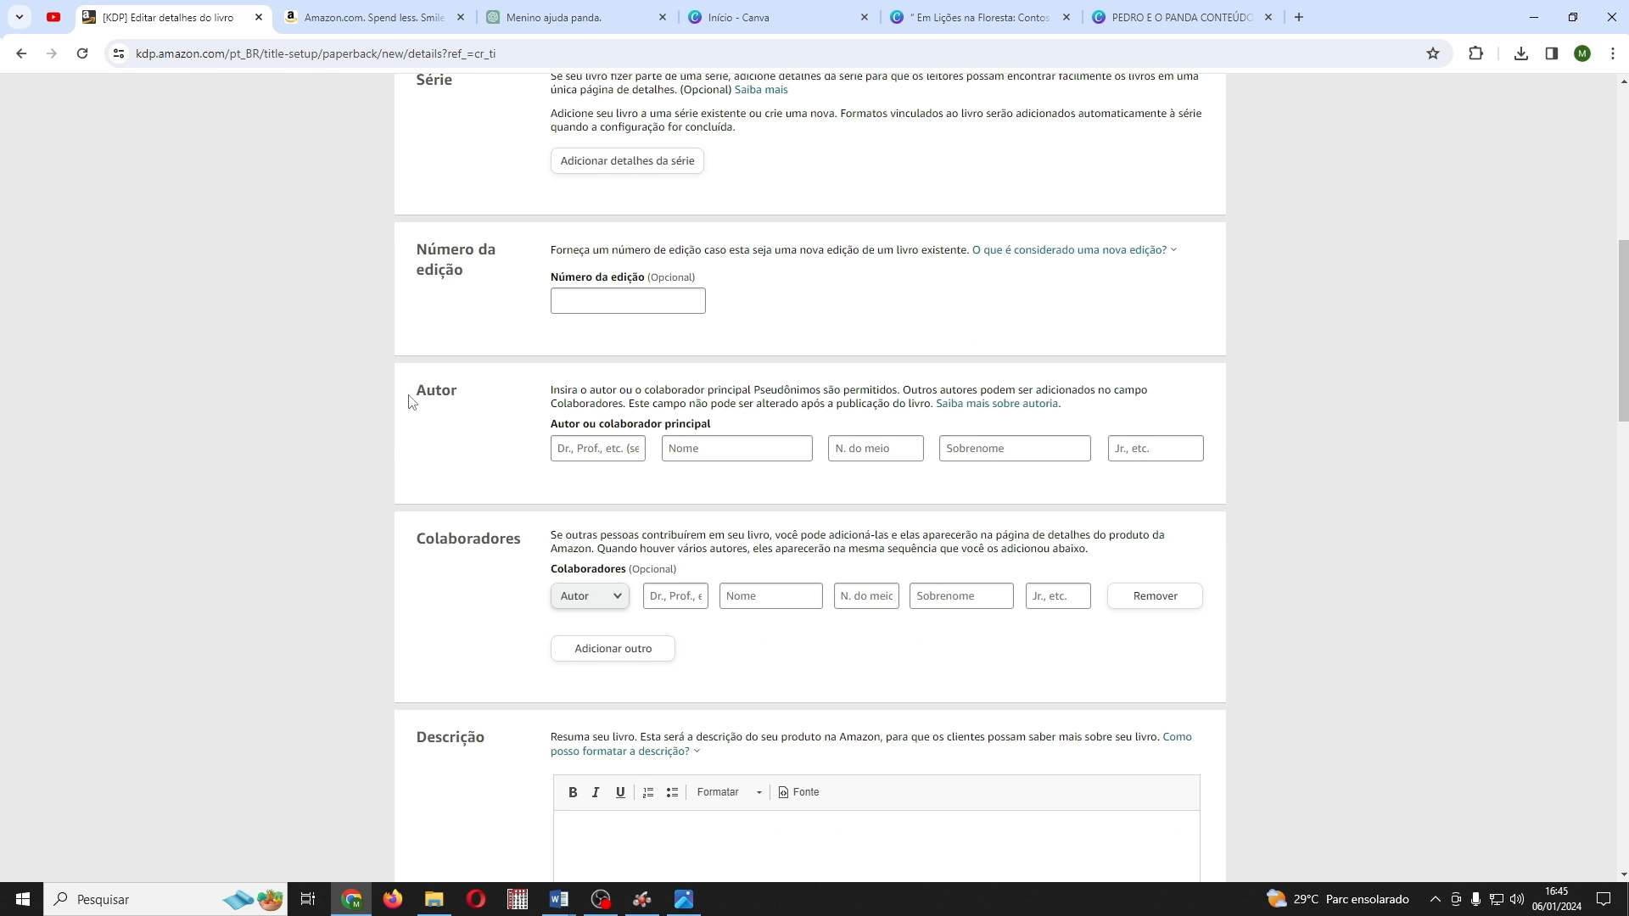
click(671, 448)
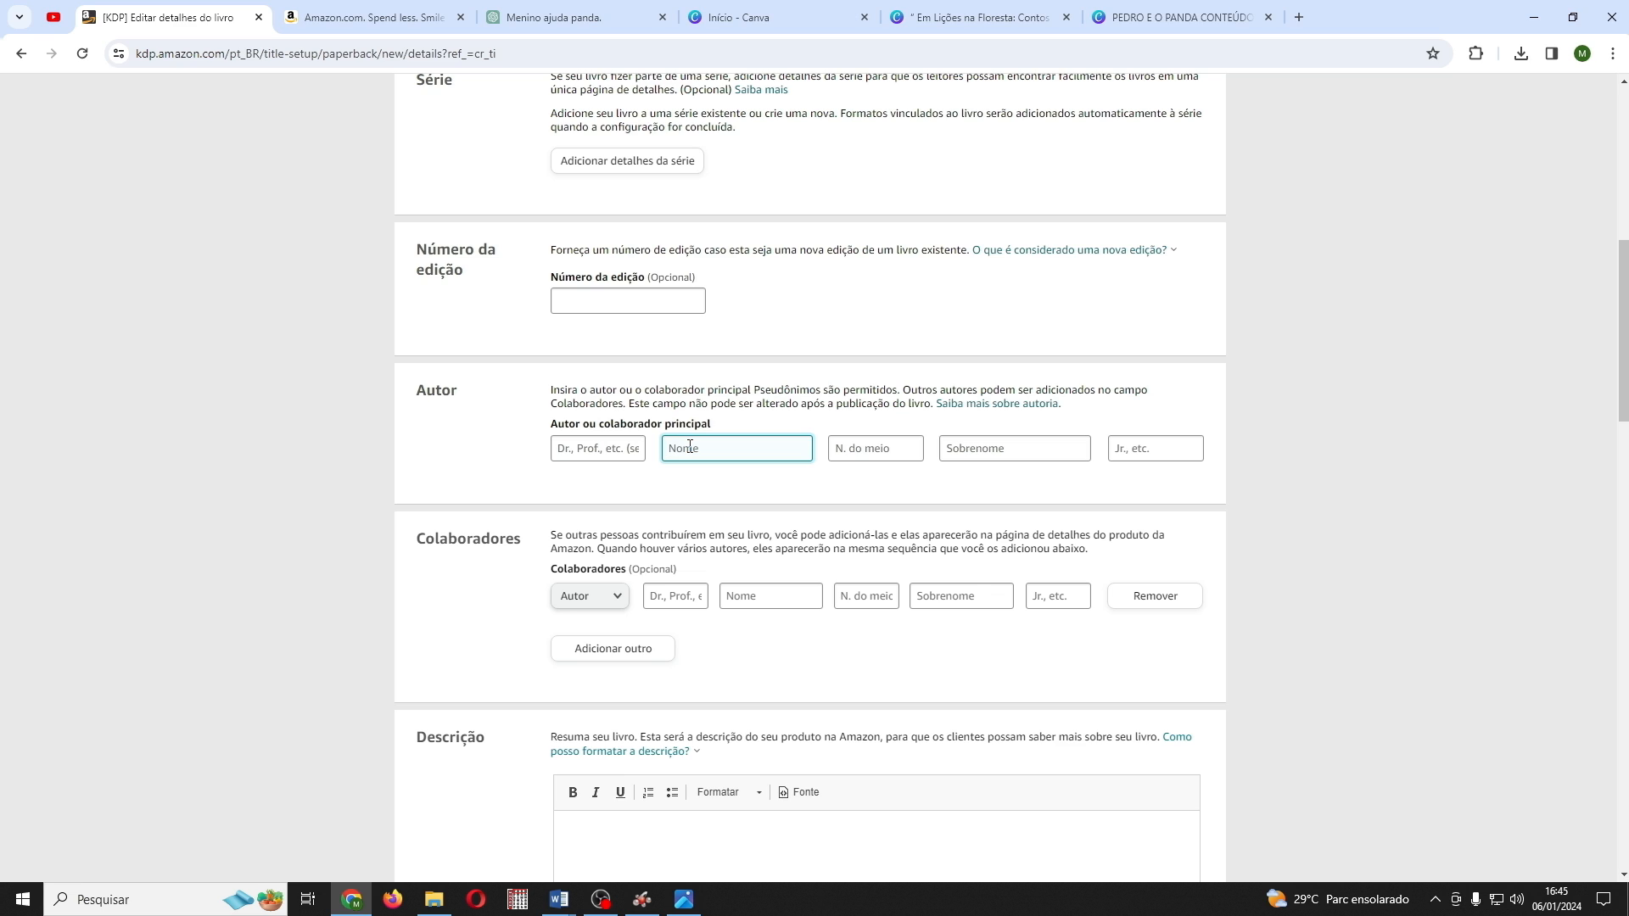
text(Mayara)
click(1045, 446)
text(Martins)
click(842, 647)
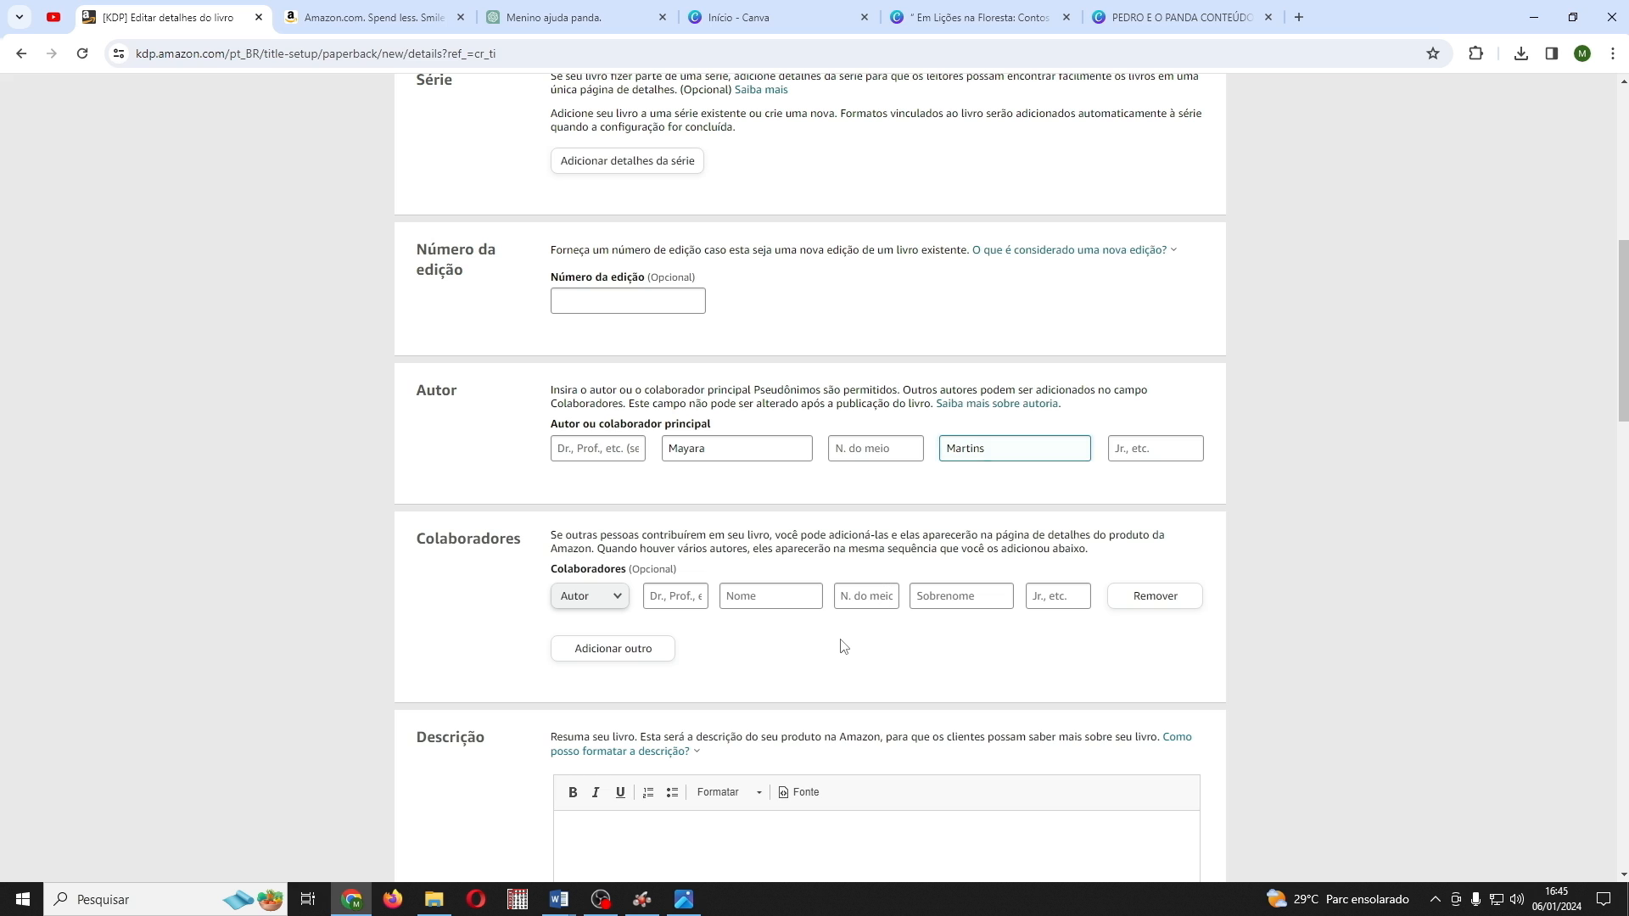
scroll(841, 647, down, 2)
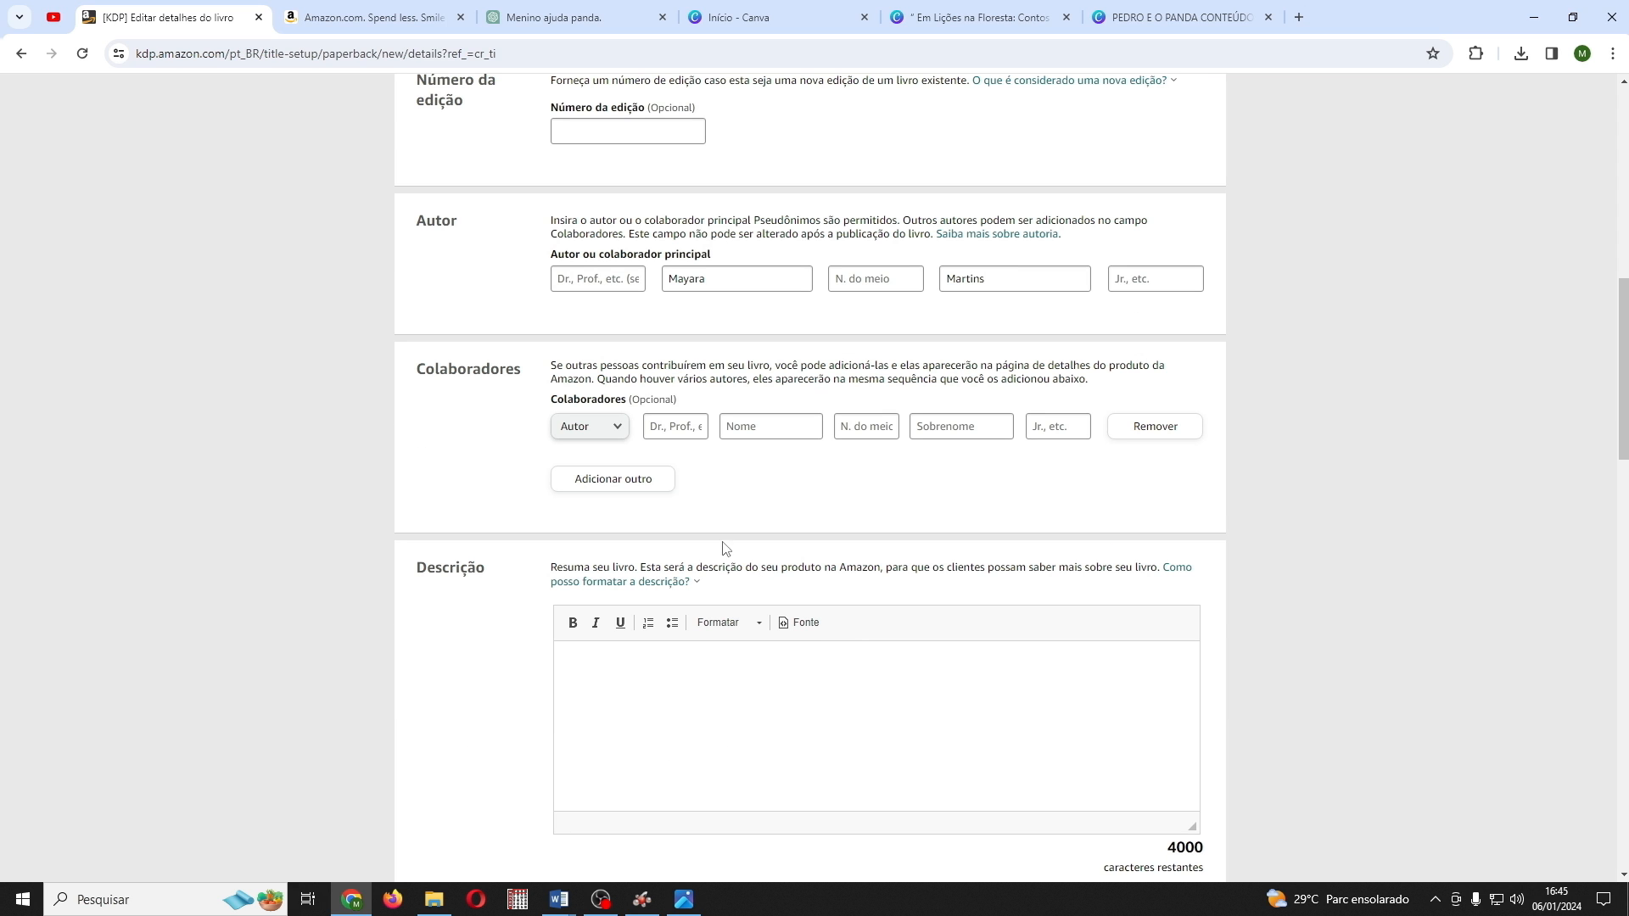
click(622, 432)
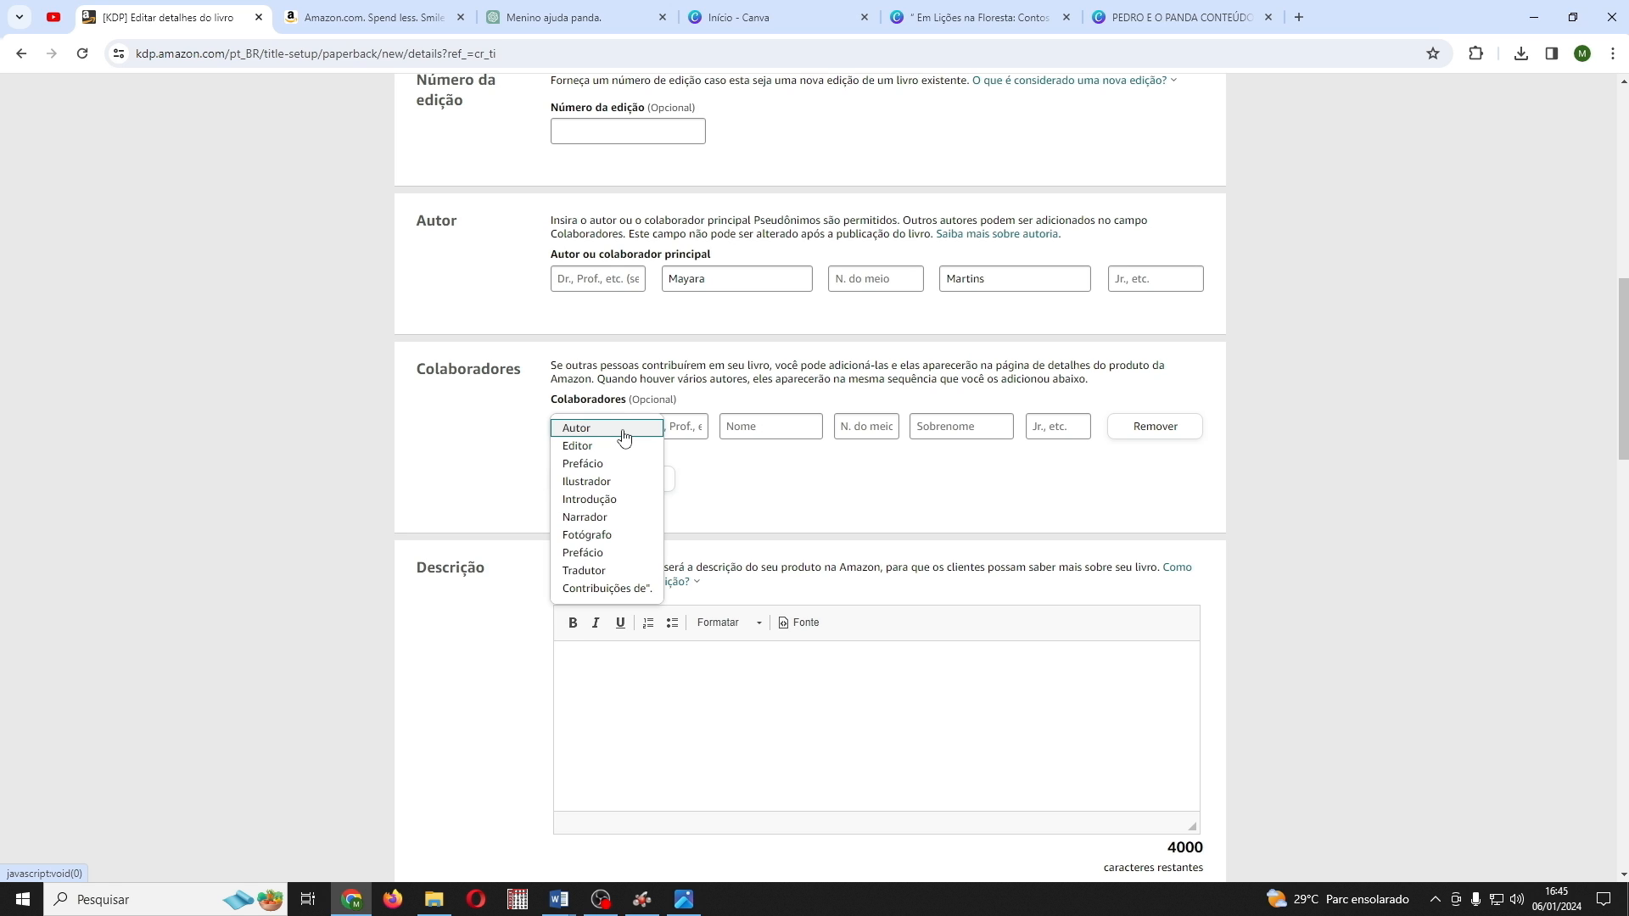
click(624, 432)
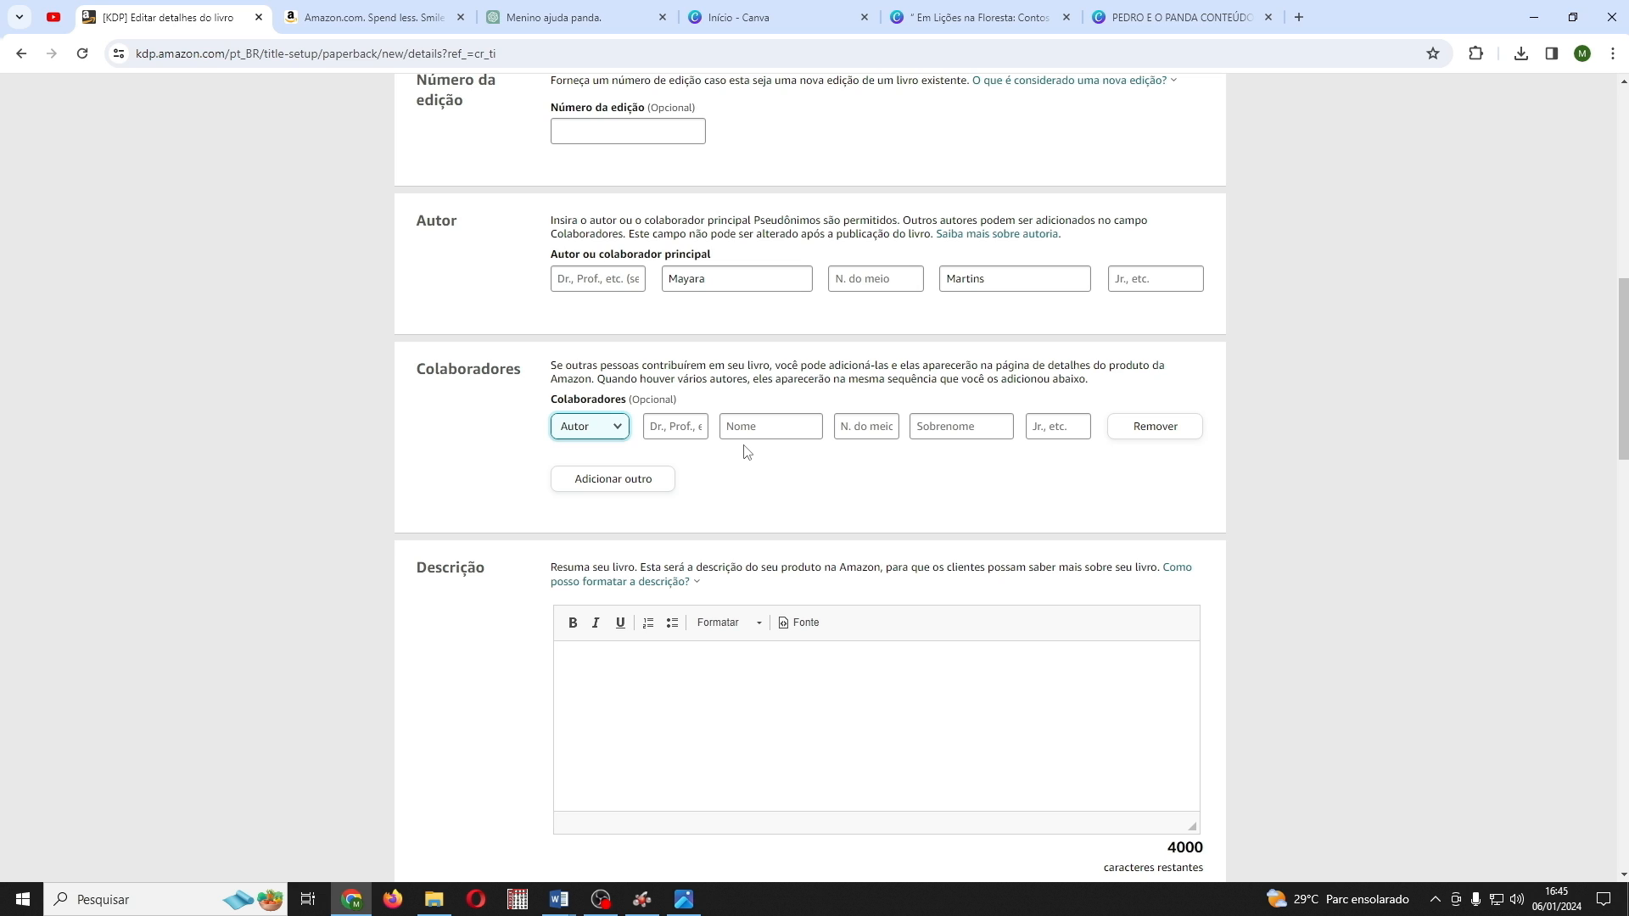
Step: Fill in the book description with the three-paragraph synopsis of "Pedro e o Panda Perdido: Uma história de Coragem"
scroll(746, 451, down, 3)
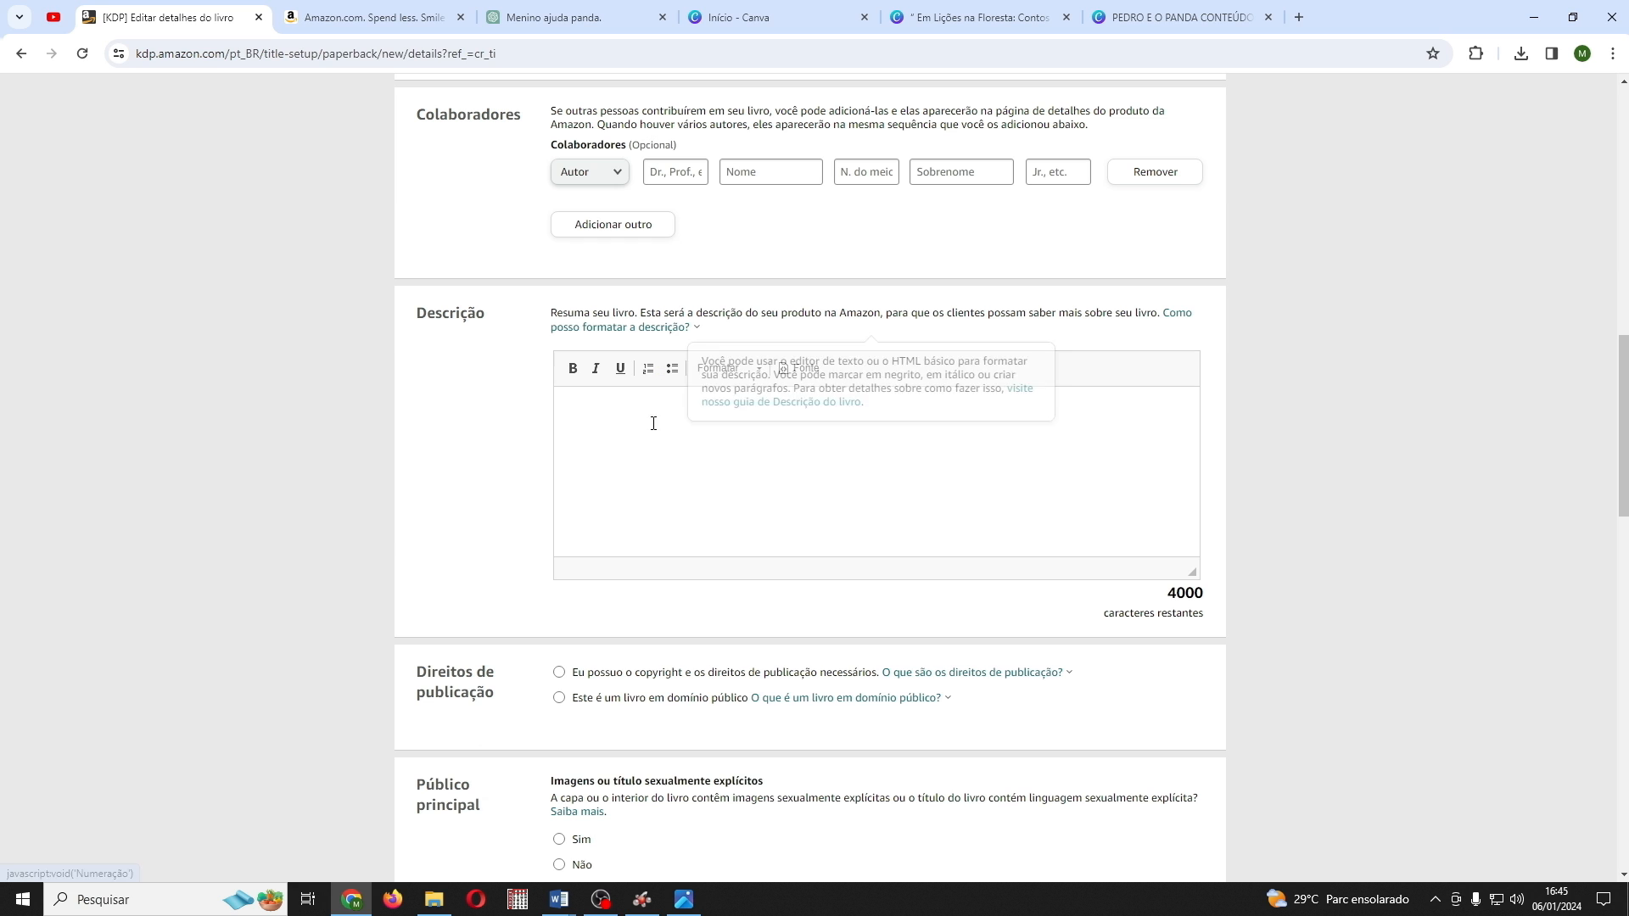
click(628, 328)
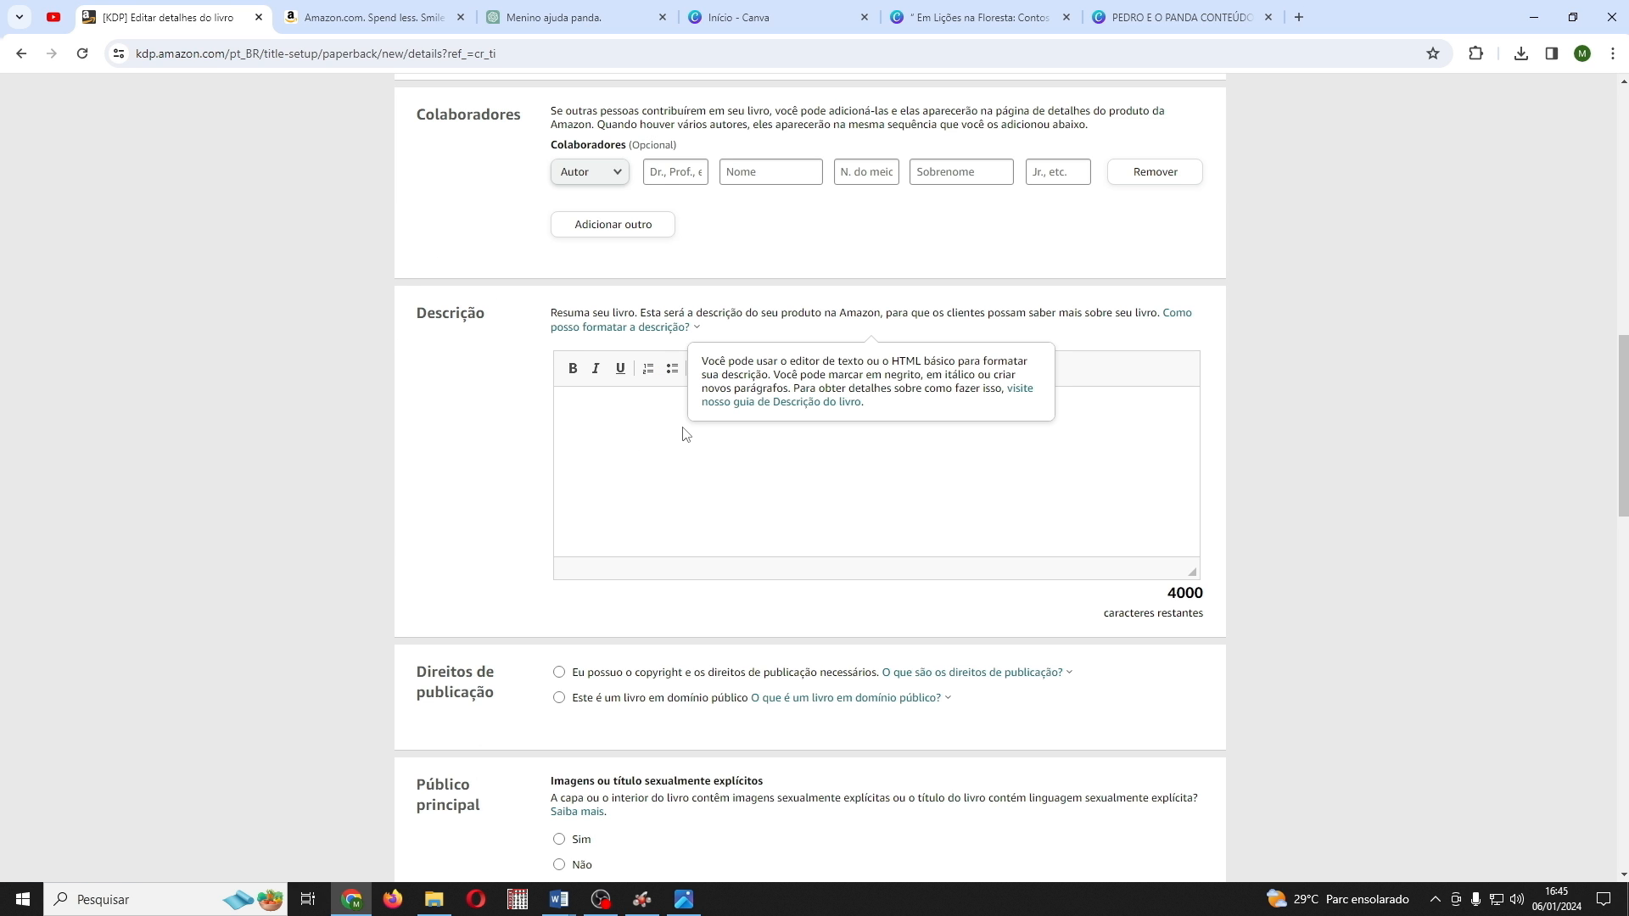
click(708, 444)
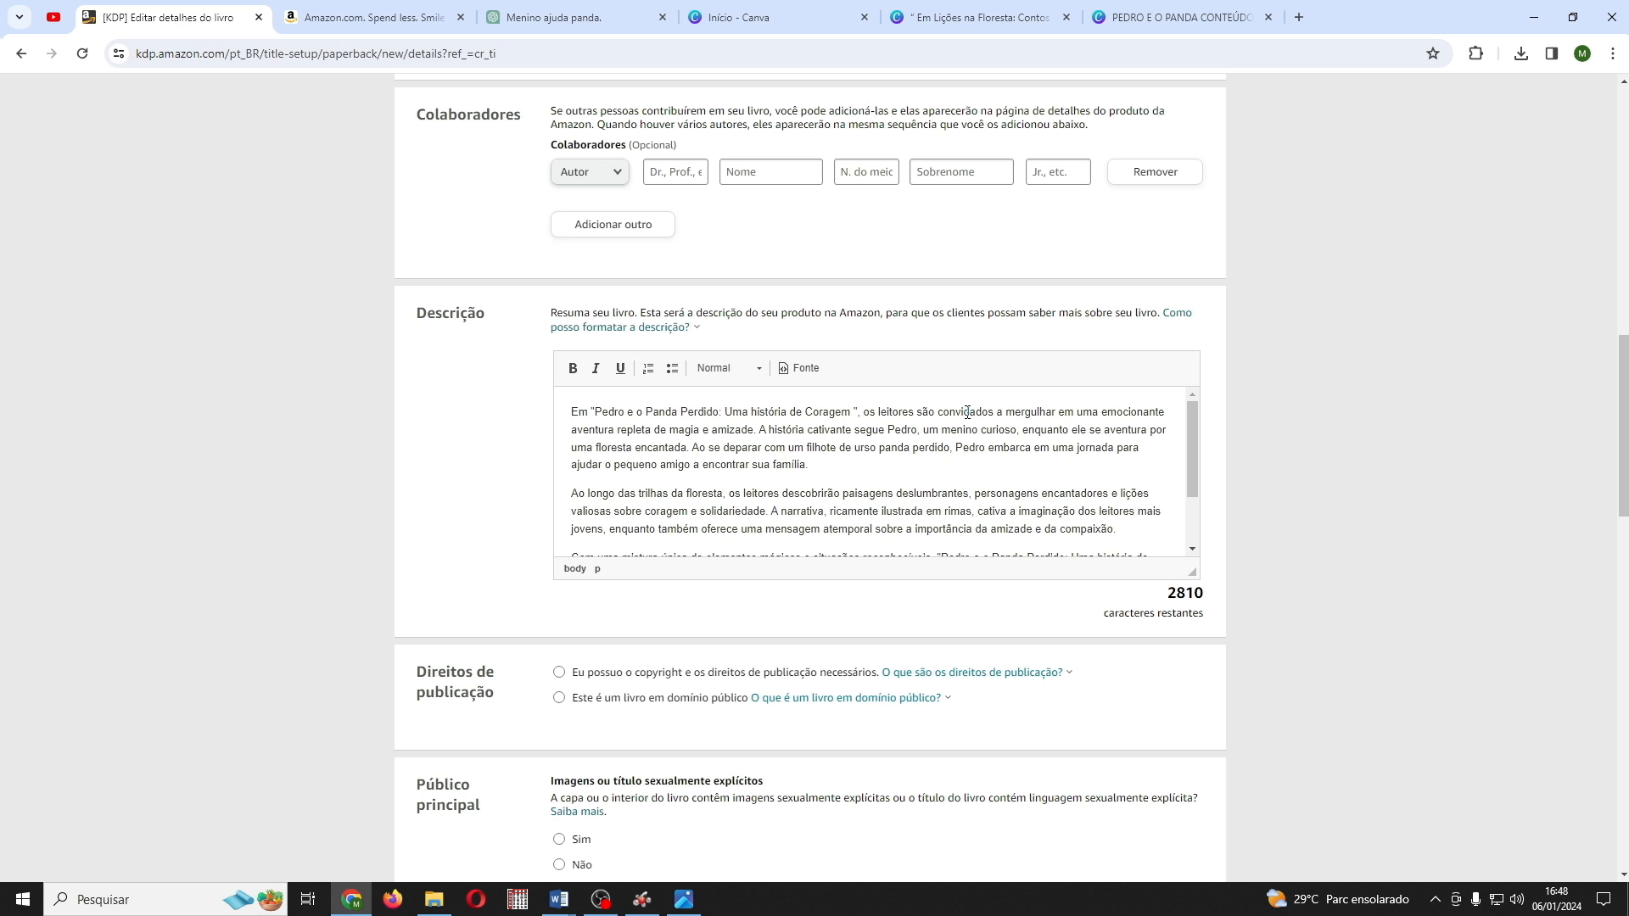
Step: Declare ownership of the copyright and publishing rights, and answer Não to sexually explicit images or title
scroll(967, 414, down, 6)
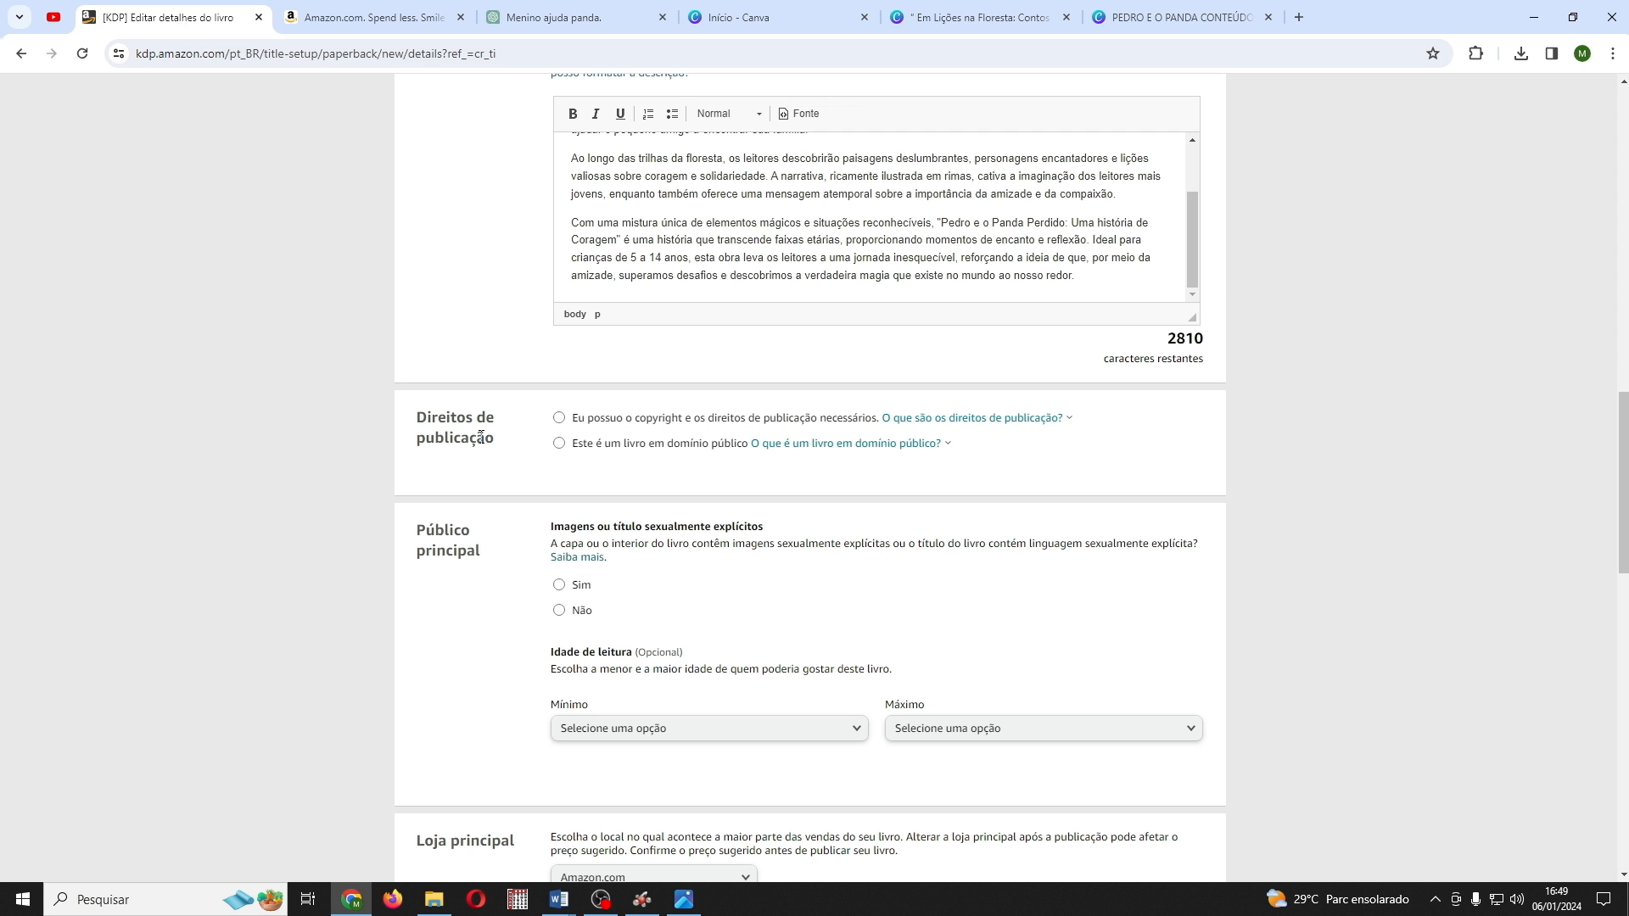
click(560, 420)
click(559, 610)
Step: Set the reading age from a minimum of 5 to a maximum of 14
scroll(577, 509, down, 4)
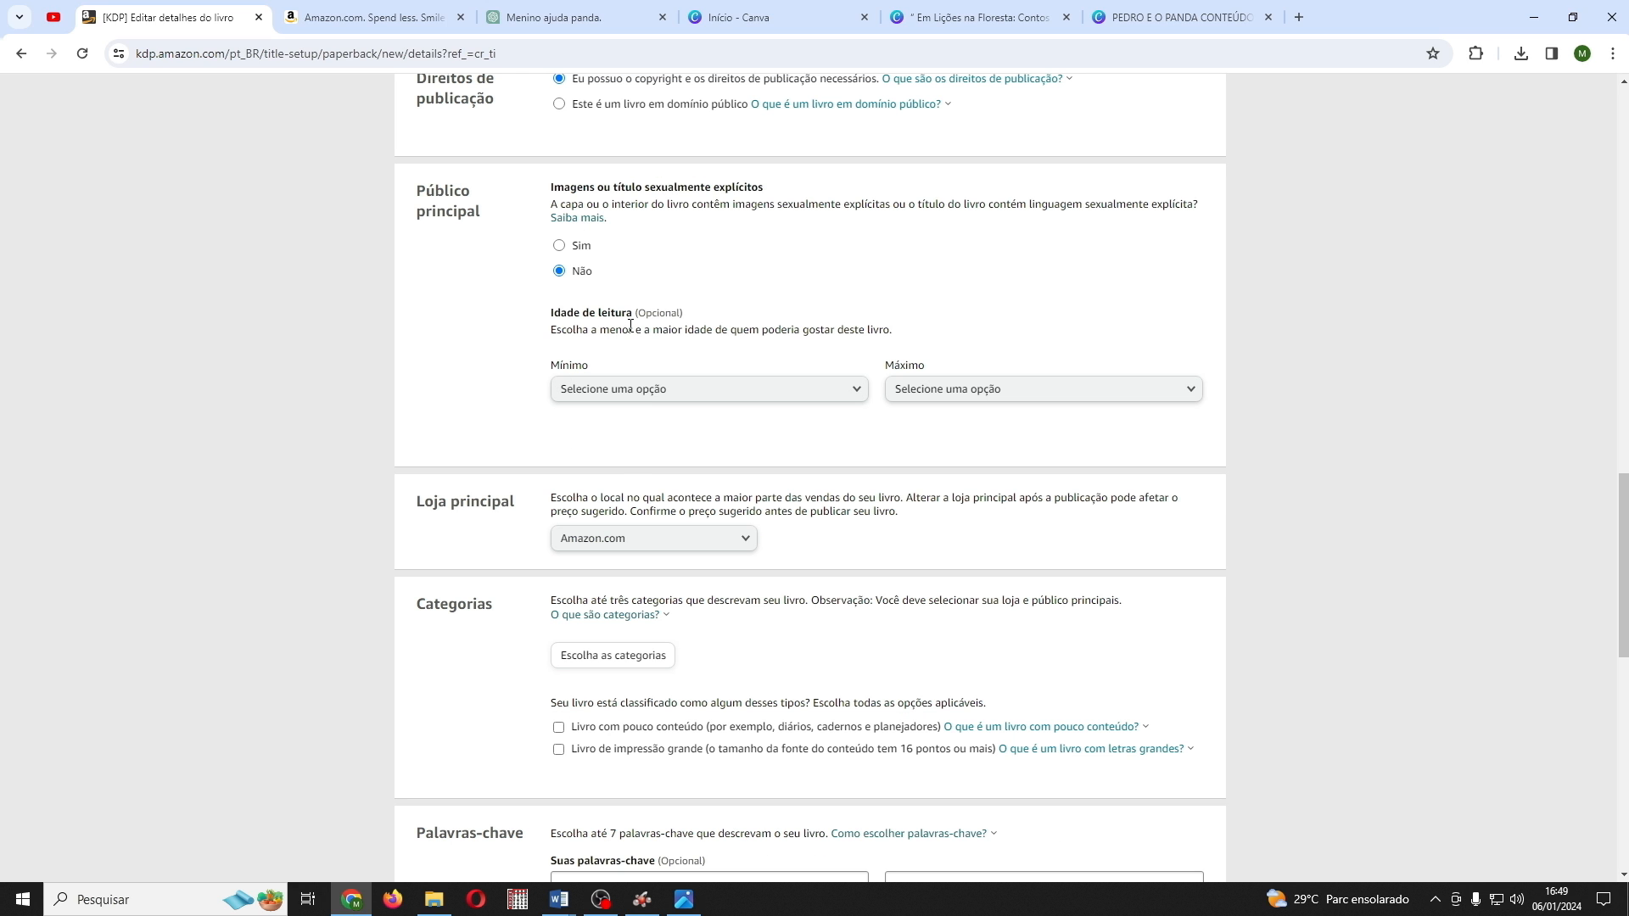
click(855, 399)
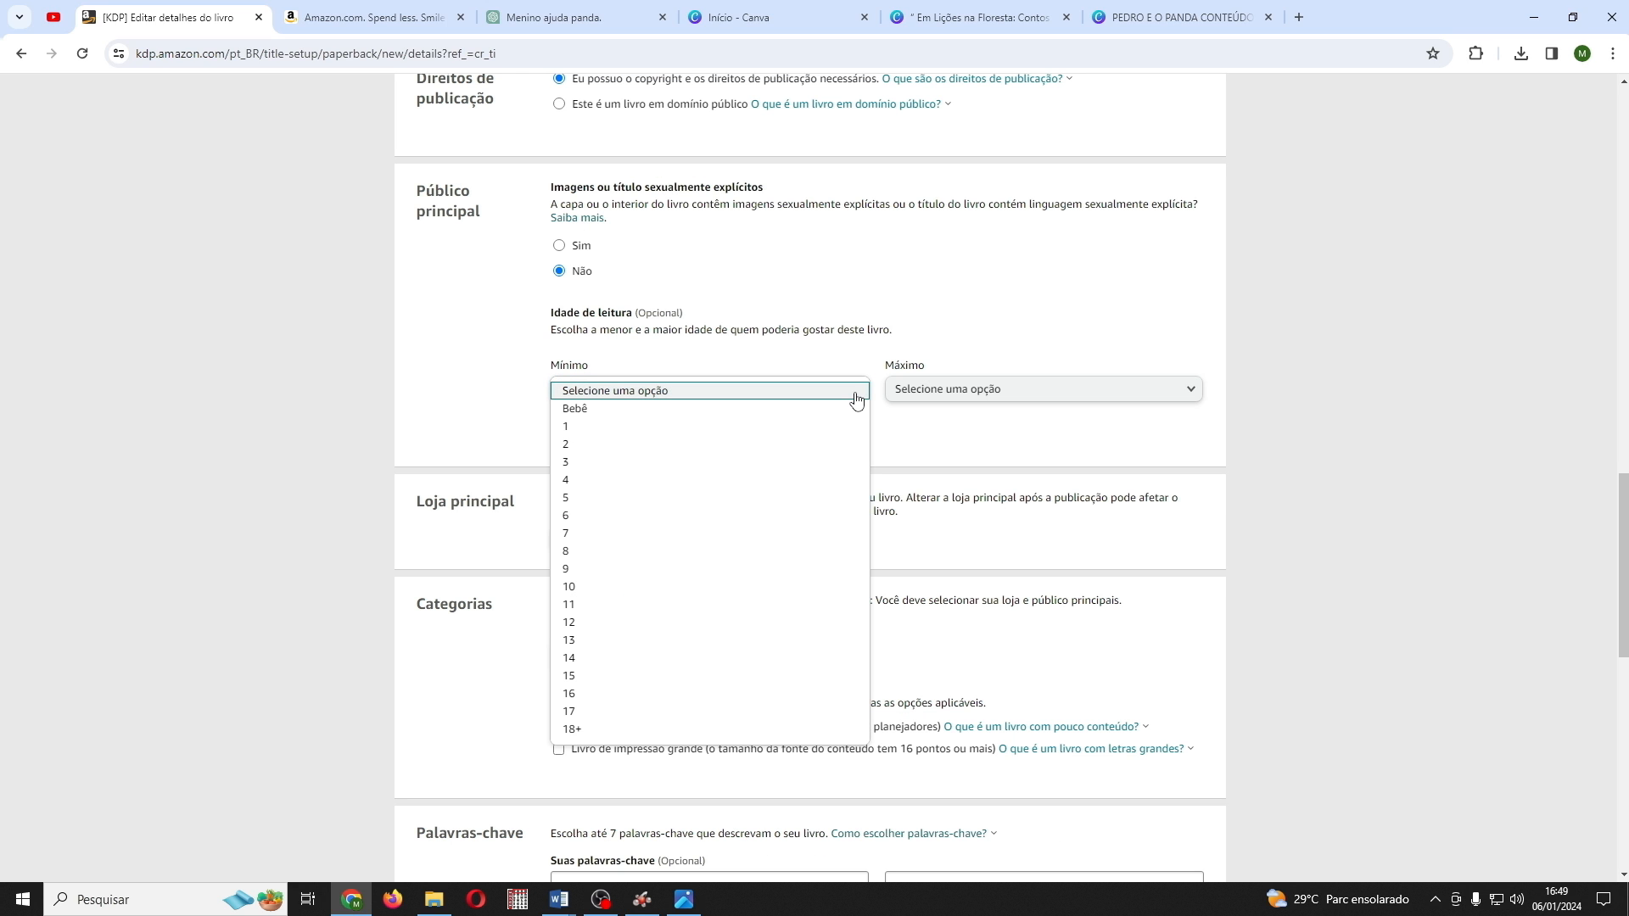
click(619, 495)
click(1140, 398)
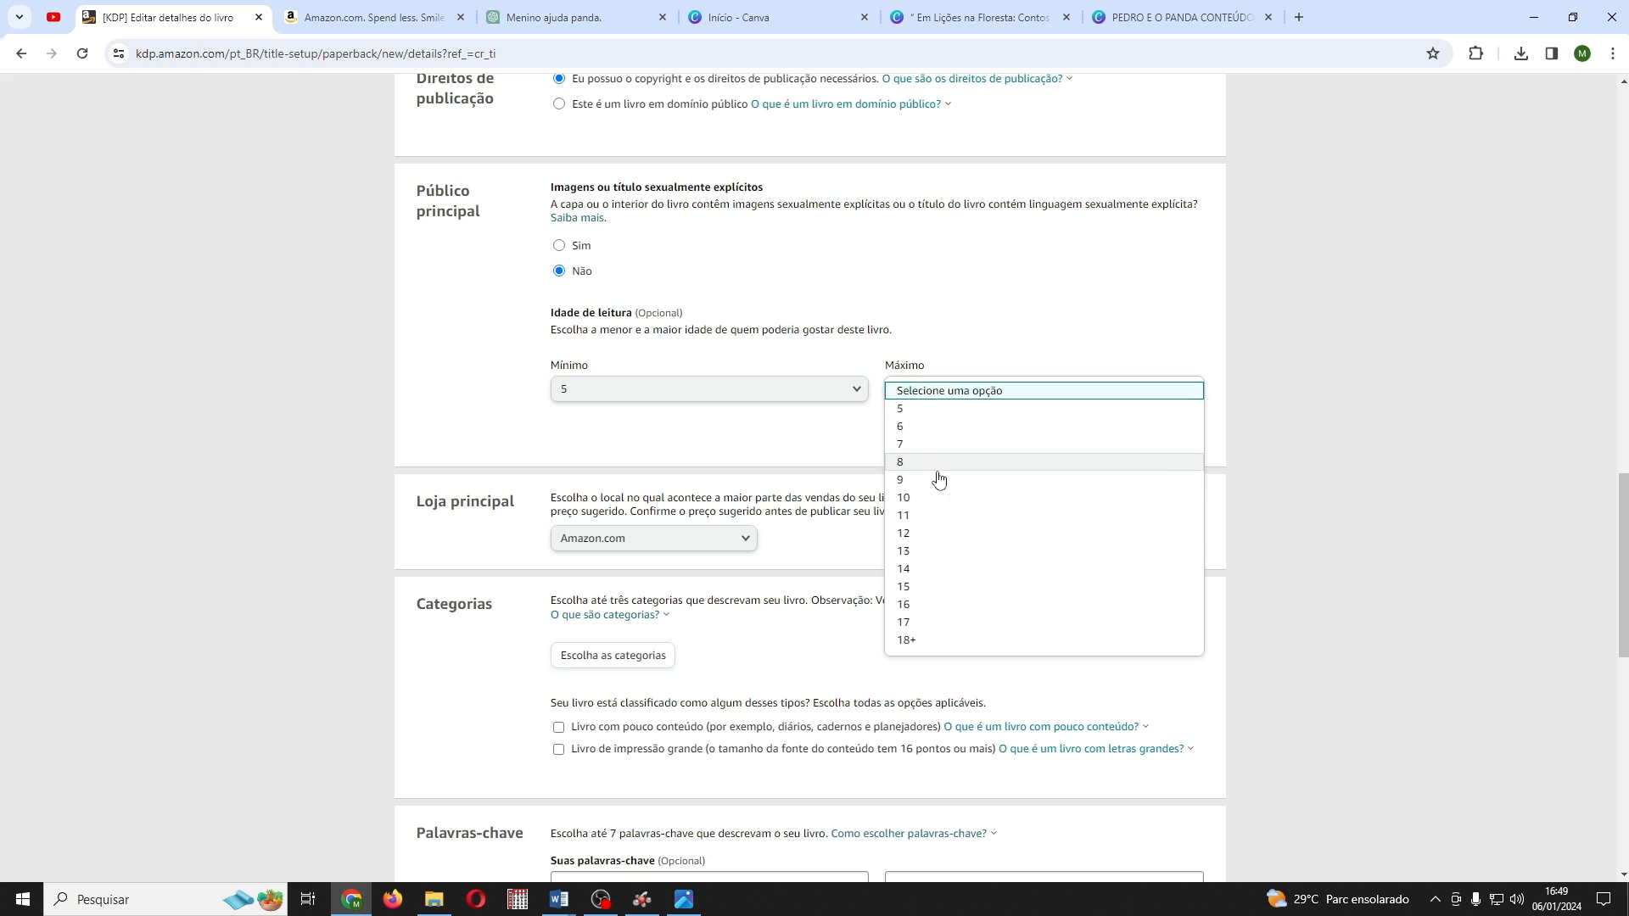
click(922, 570)
Step: Choose Amazon.com as the book's primary marketplace
scroll(927, 527, down, 3)
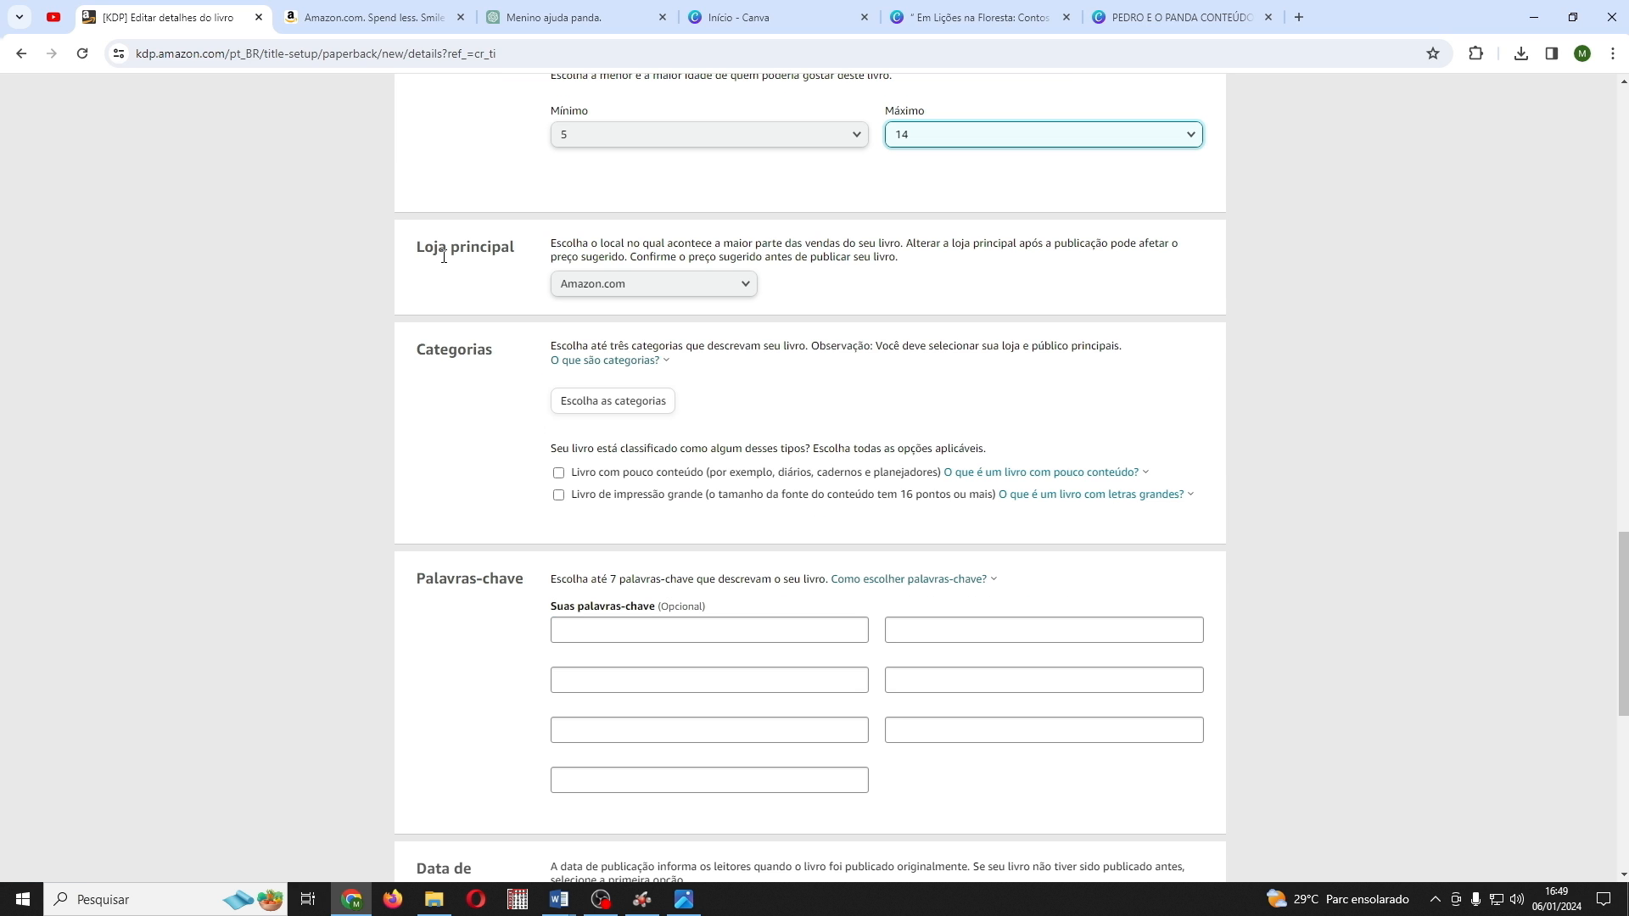
click(745, 284)
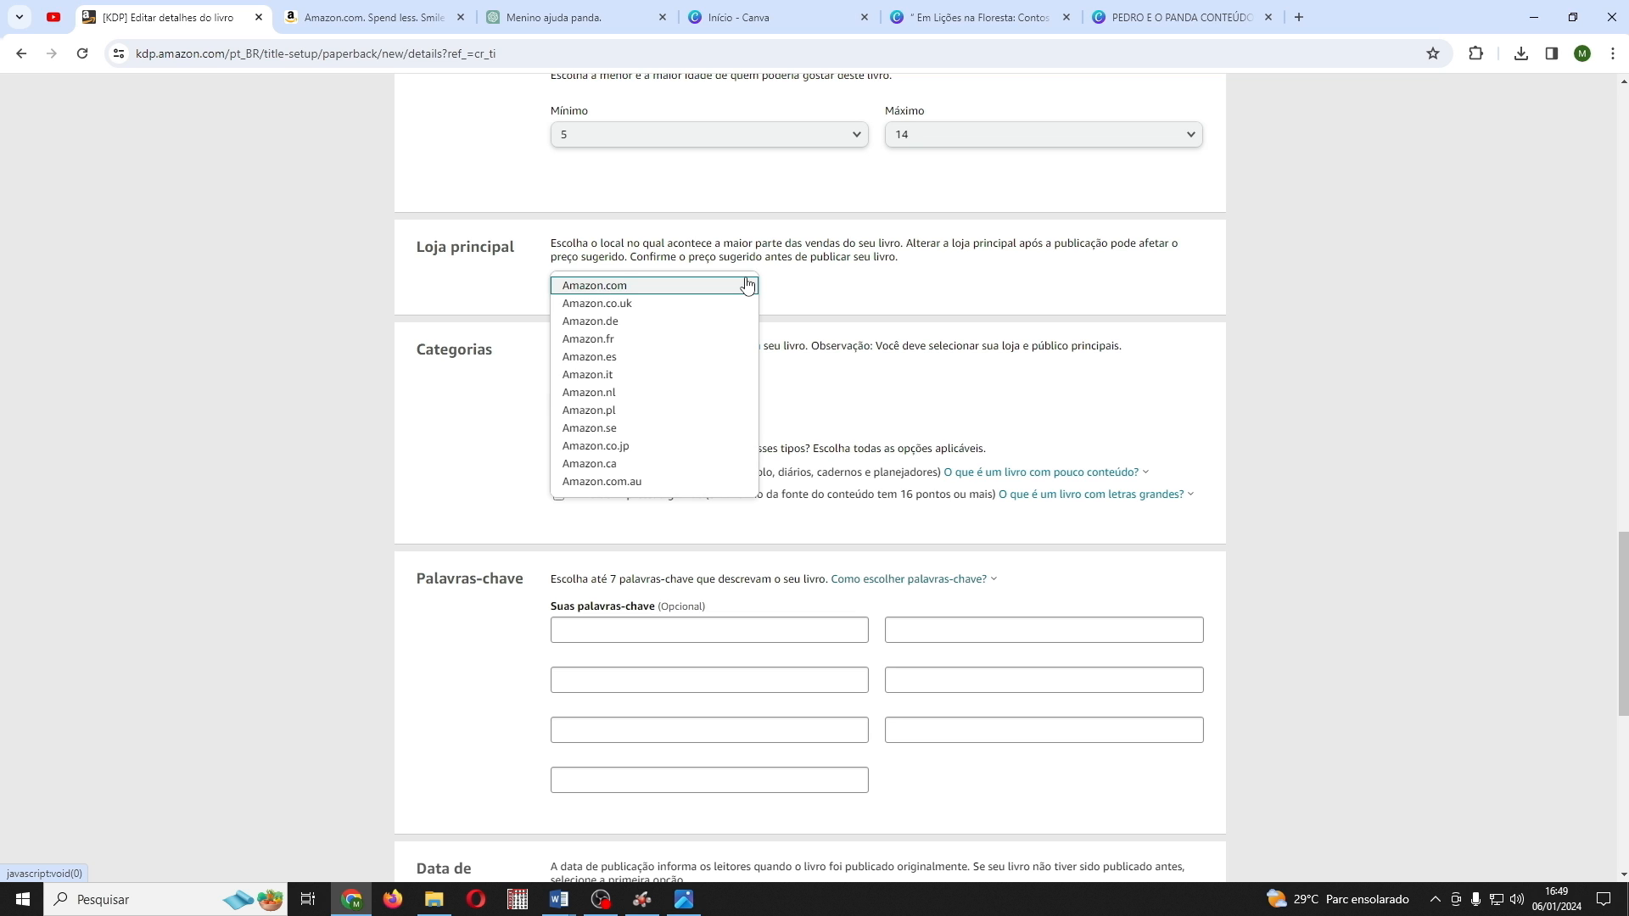
click(746, 285)
Step: Choose Infantil as the book's first category with the placement "Ação e Aventura"
scroll(470, 212, down, 2)
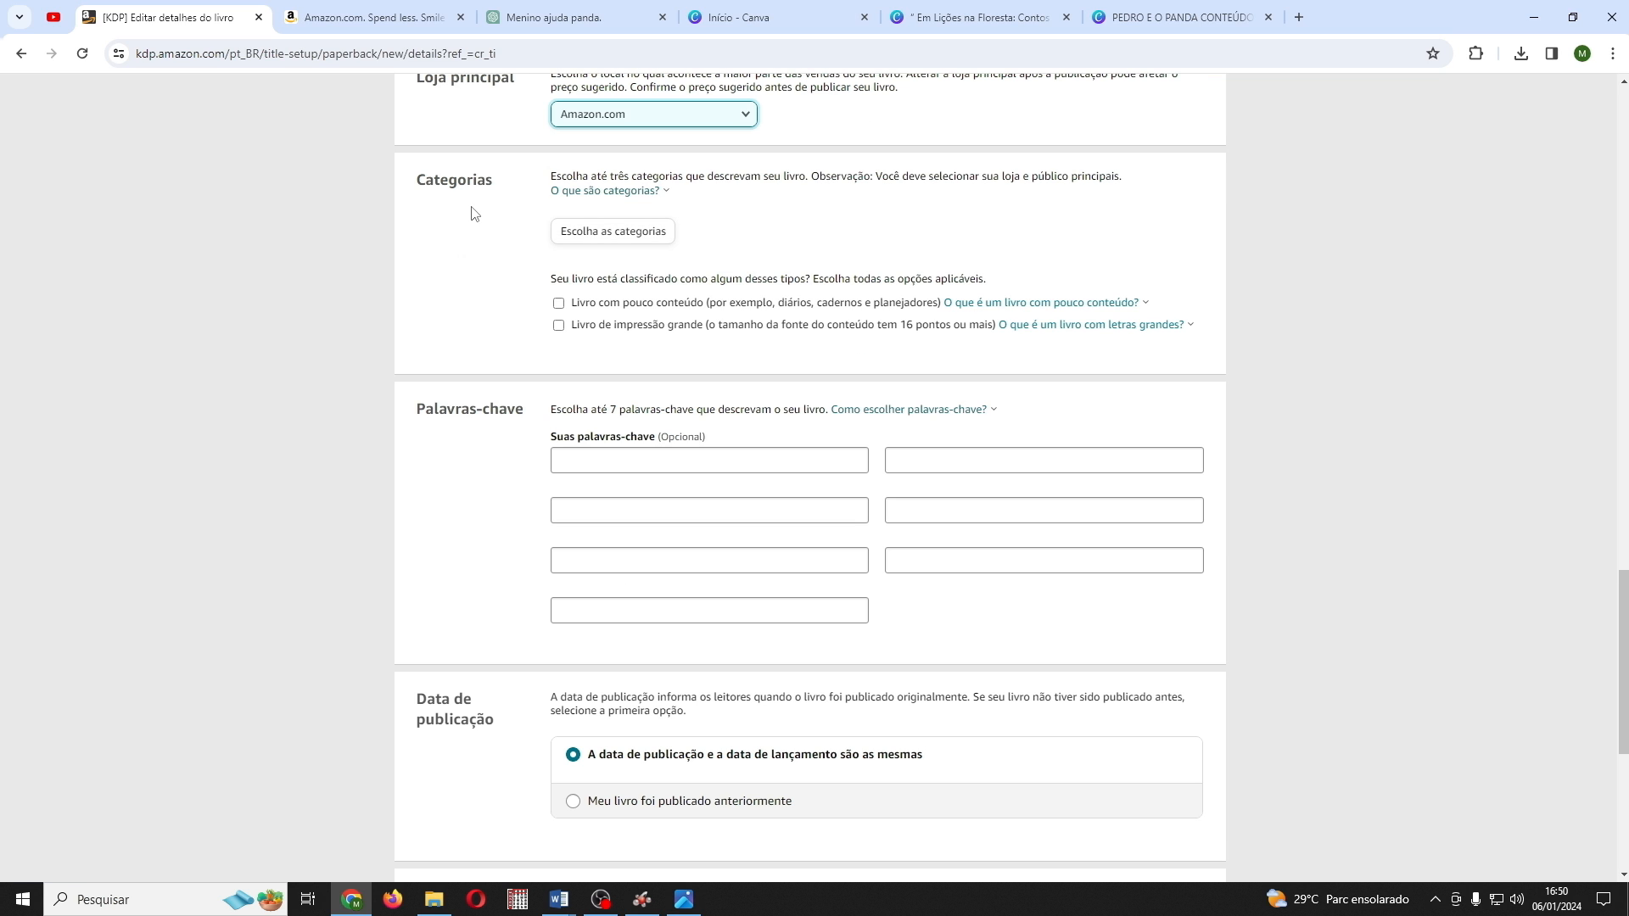
click(584, 239)
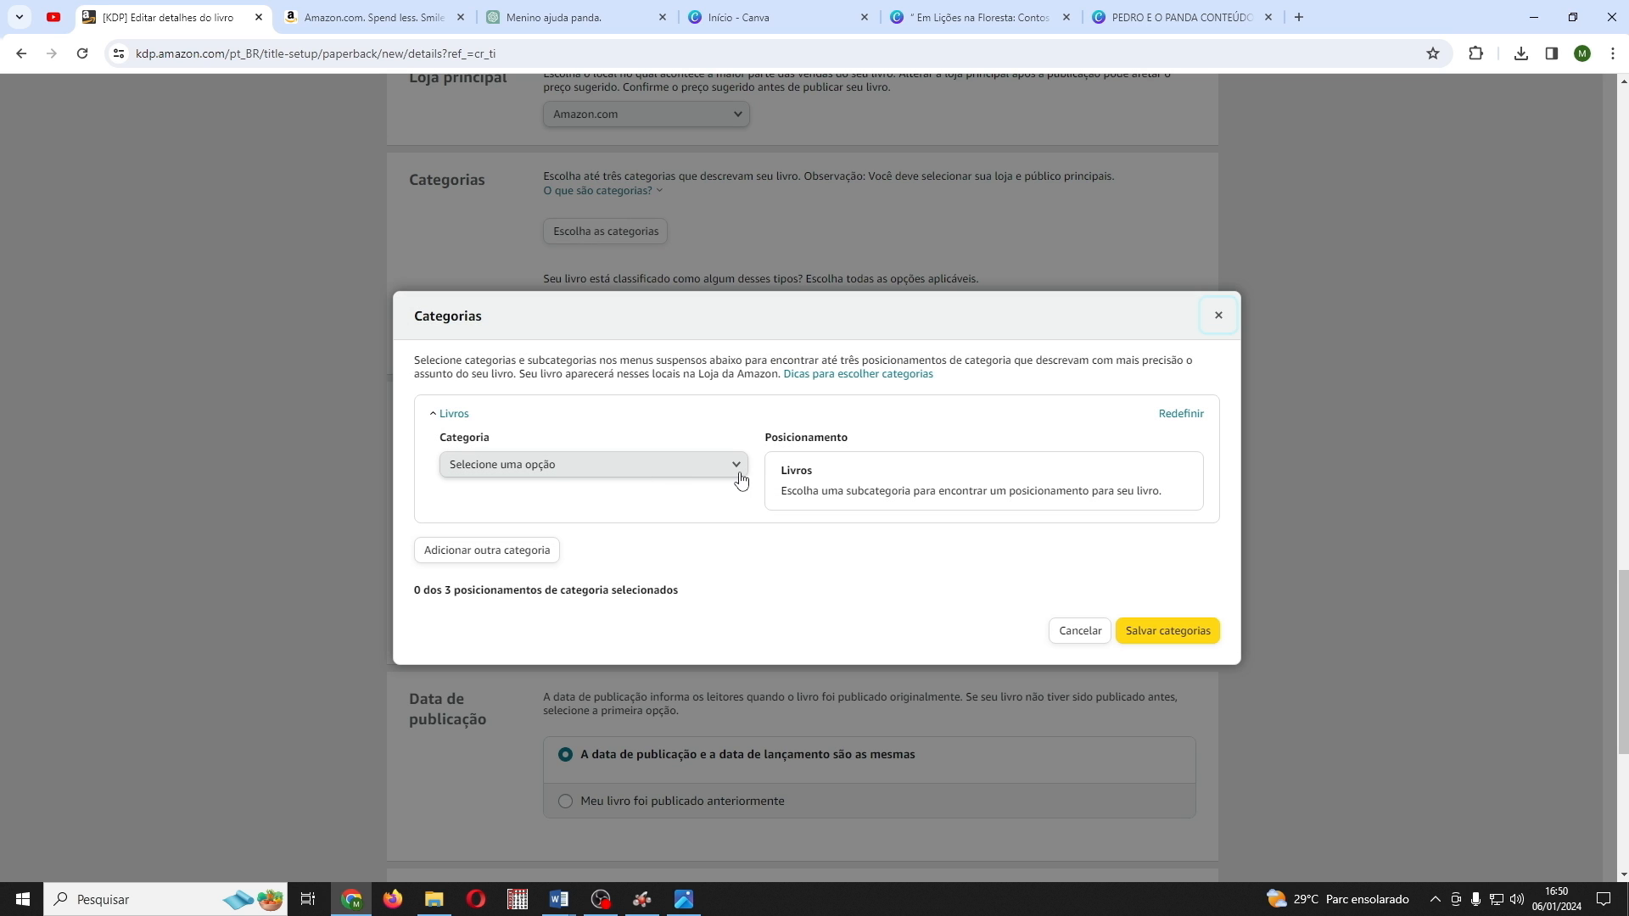
click(737, 475)
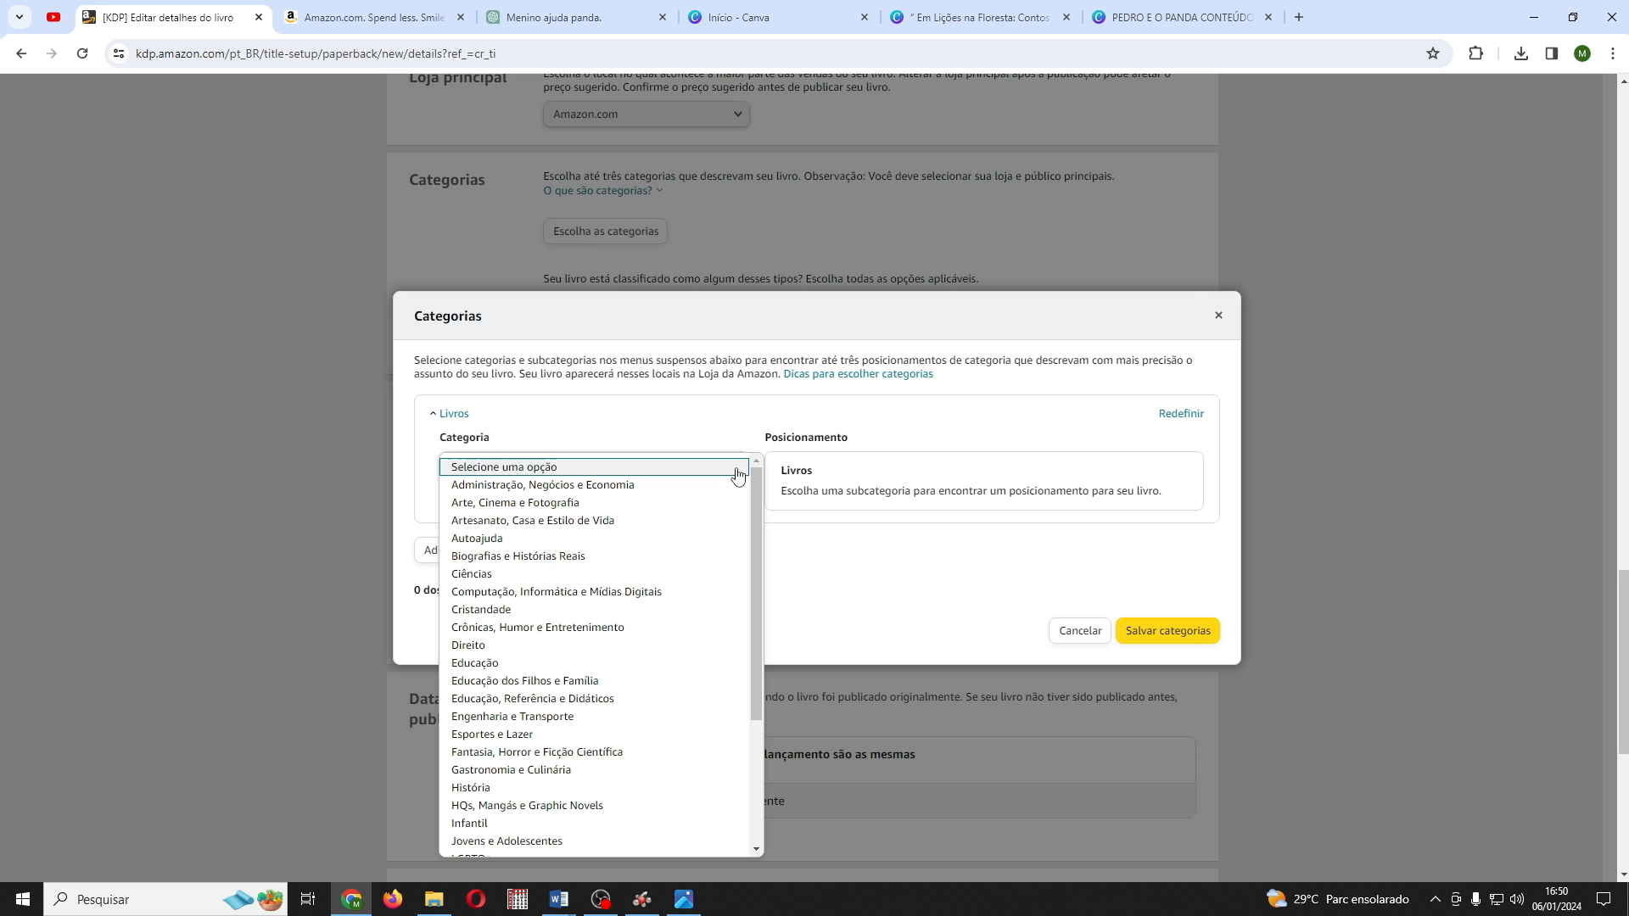
click(483, 823)
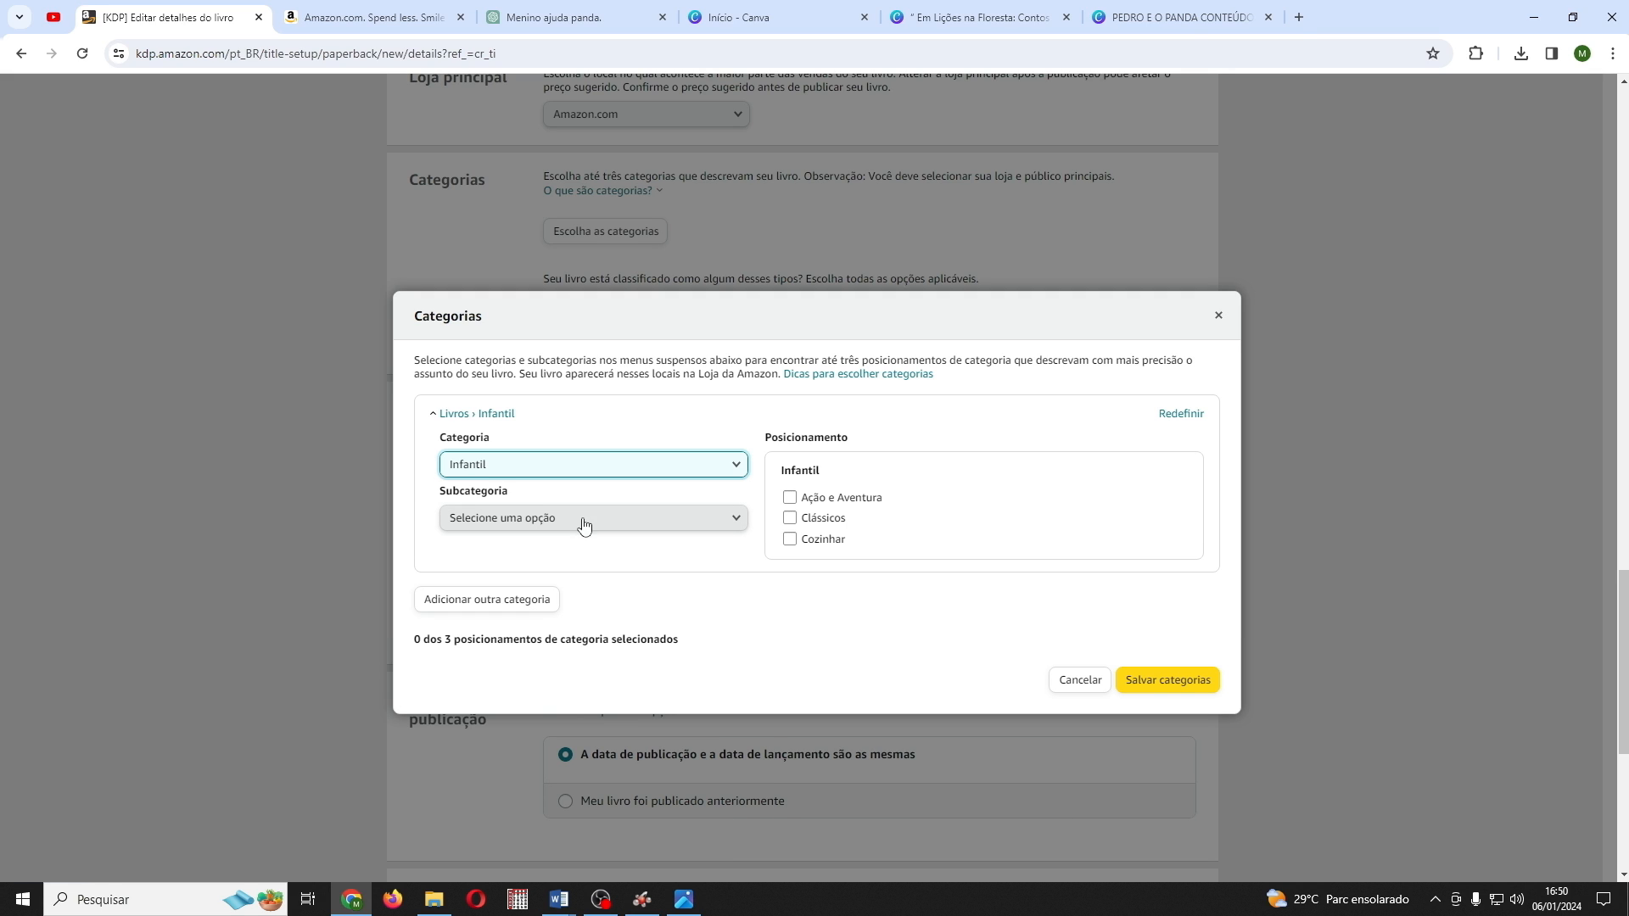
click(790, 498)
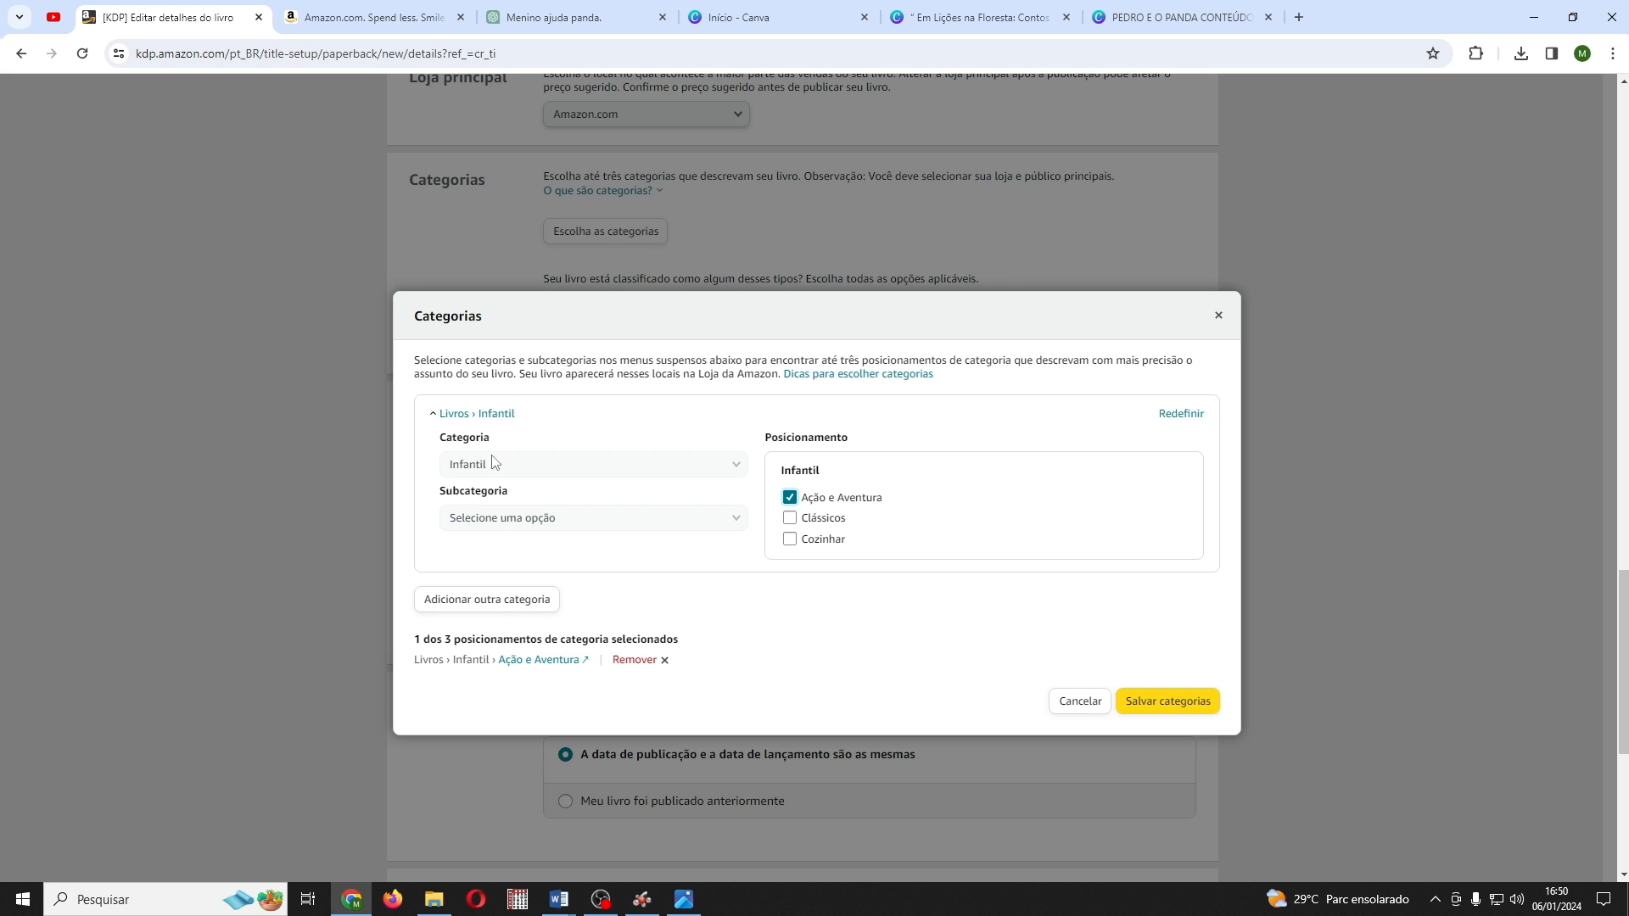
Step: Add the category placements Infantil › Animais › Ficção and Infantil › Literatura › Geral, and save the categories
click(500, 604)
click(736, 501)
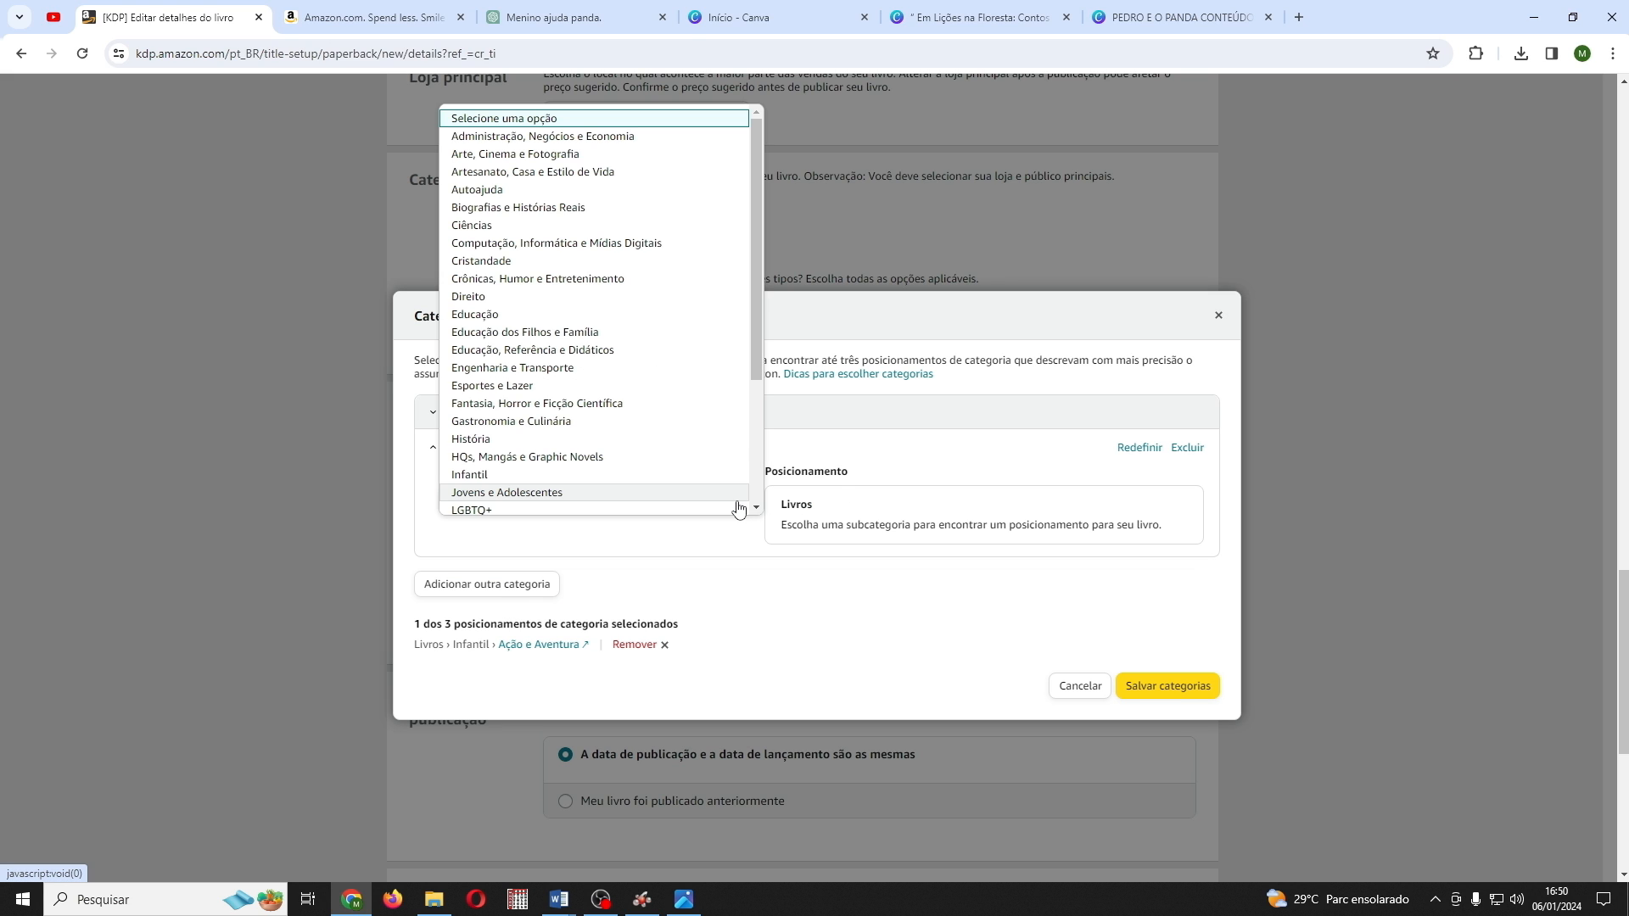
click(554, 475)
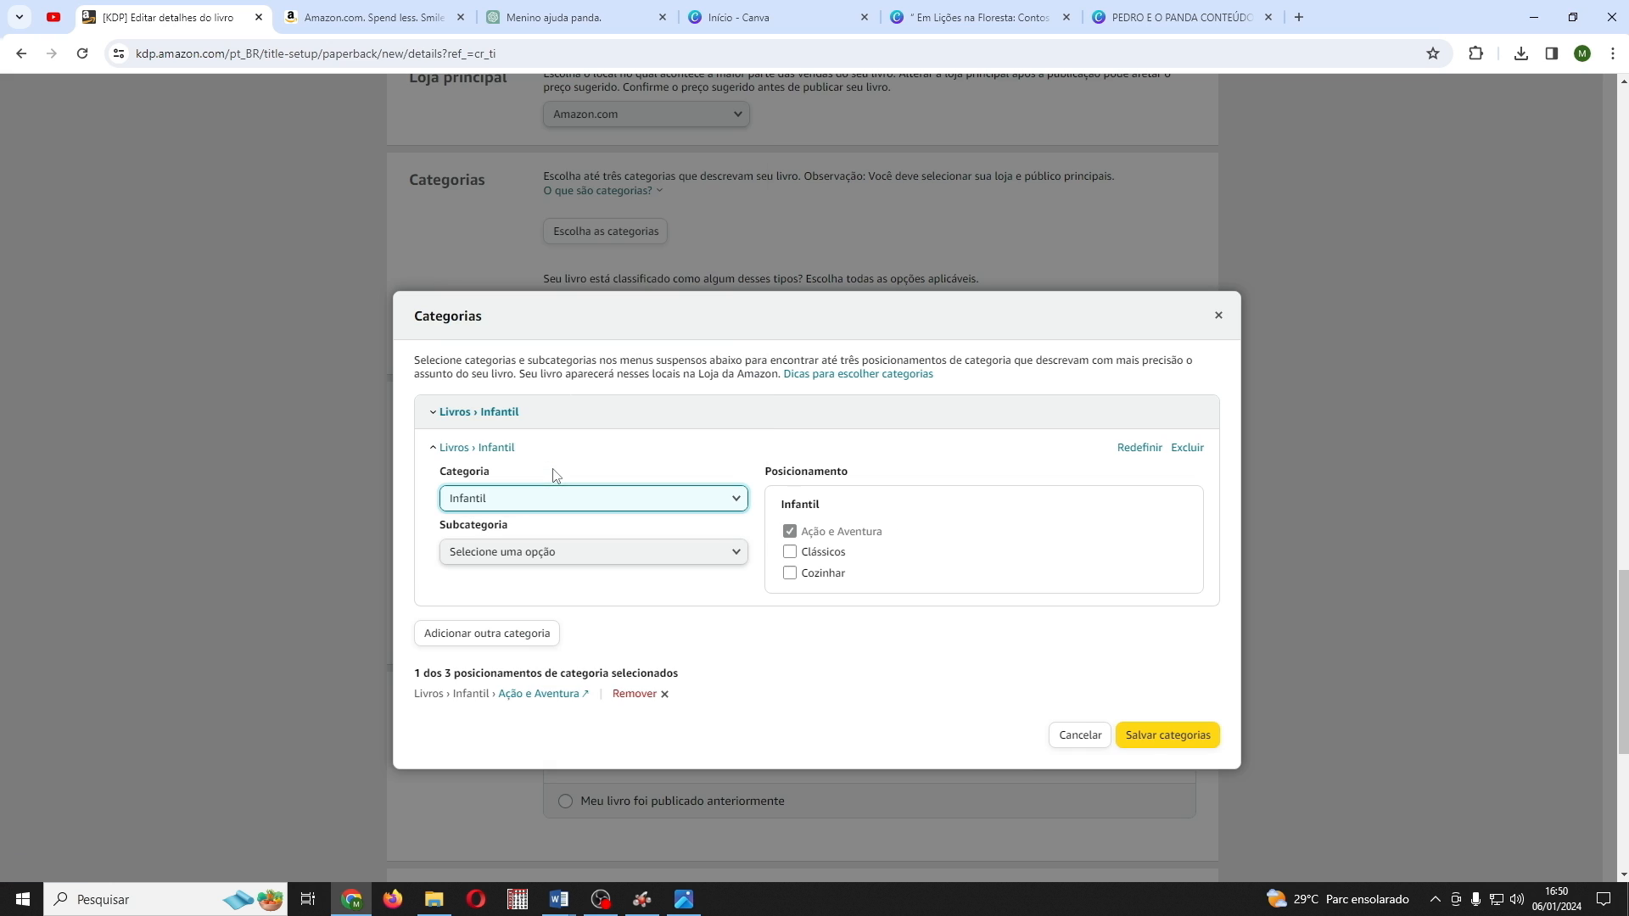
click(728, 554)
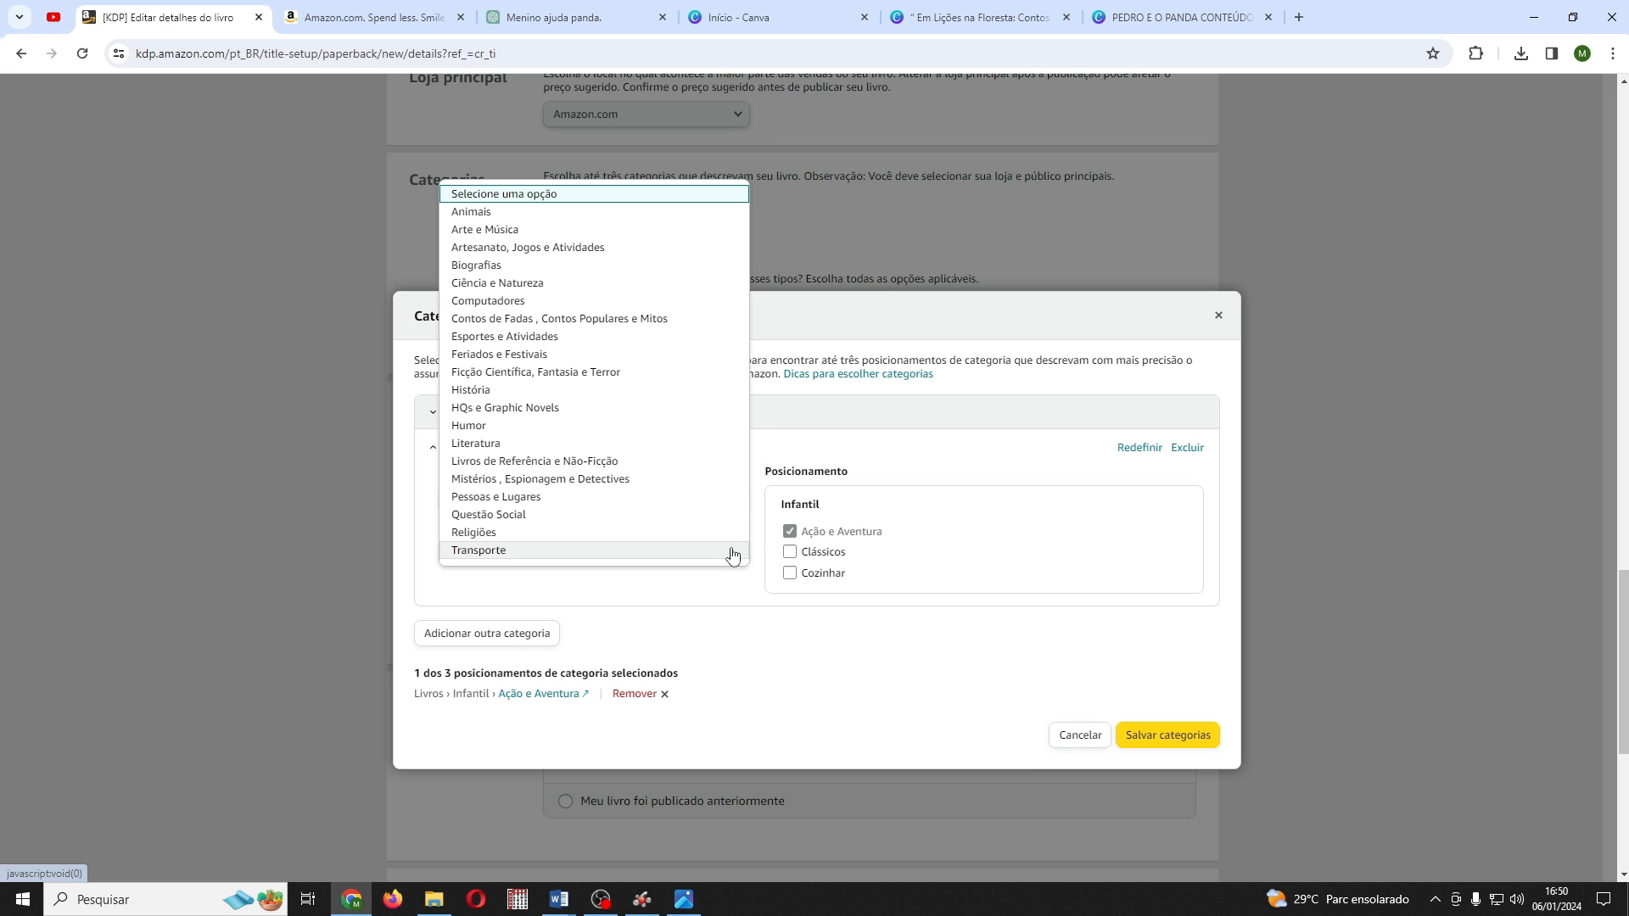
click(489, 214)
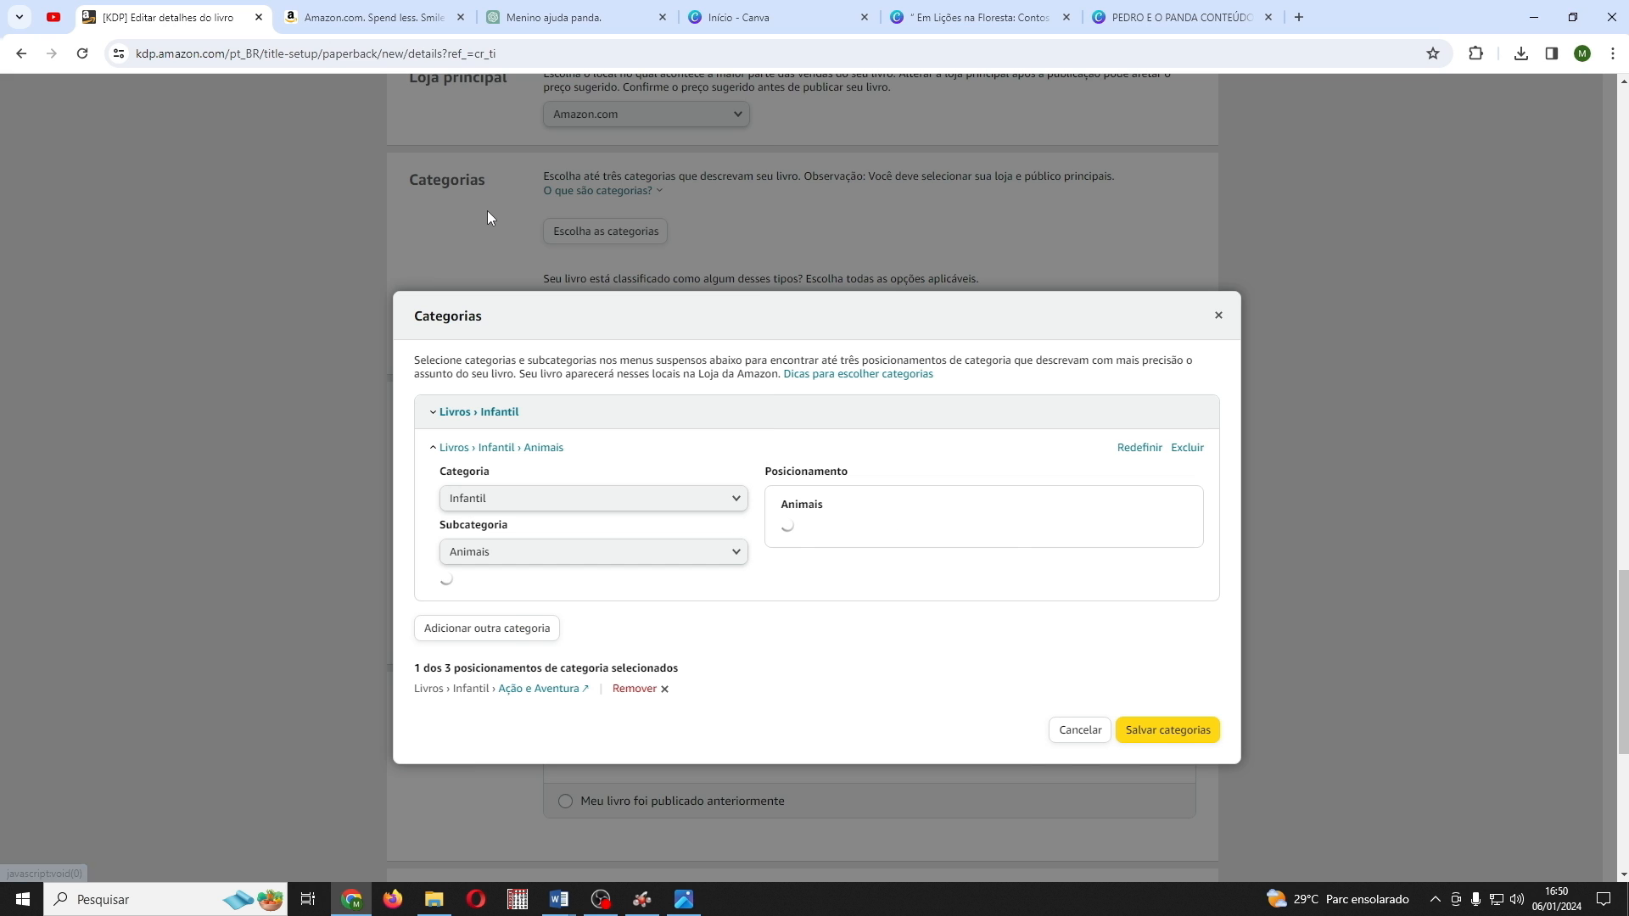
click(482, 666)
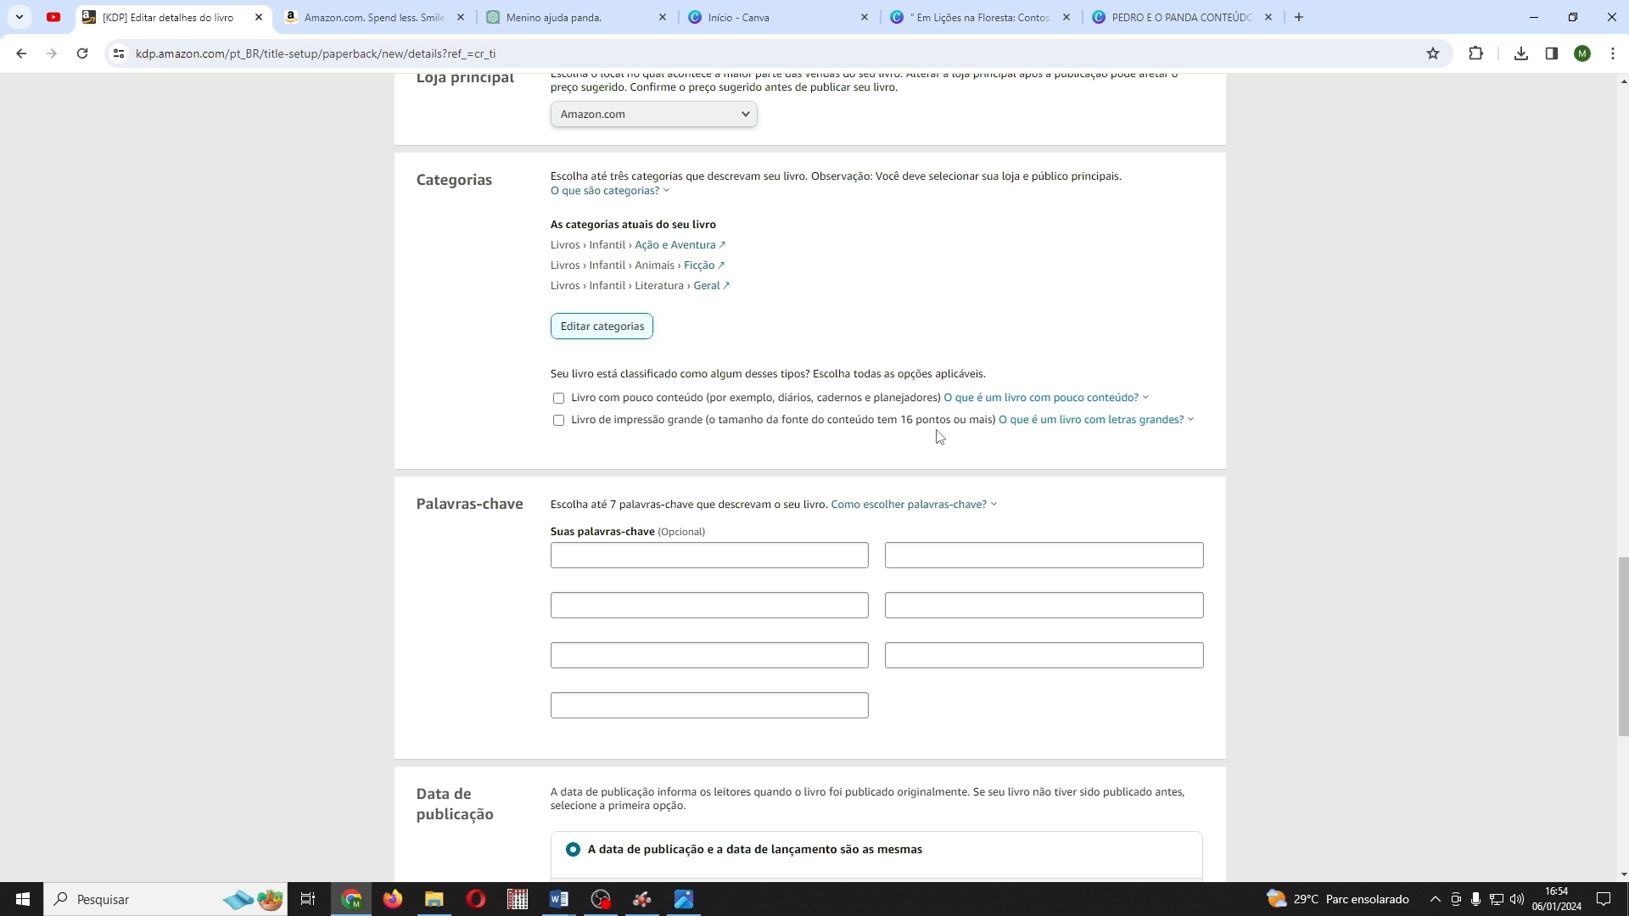
Step: Mark the book as large print and enter the keywords Livro Infantil Ilustrado, História Infantil em Português, História Infantil, Aventuras, Poesia Infantil, Rimas para crianças and Literatura Infantil
click(560, 425)
scroll(628, 464, down, 1)
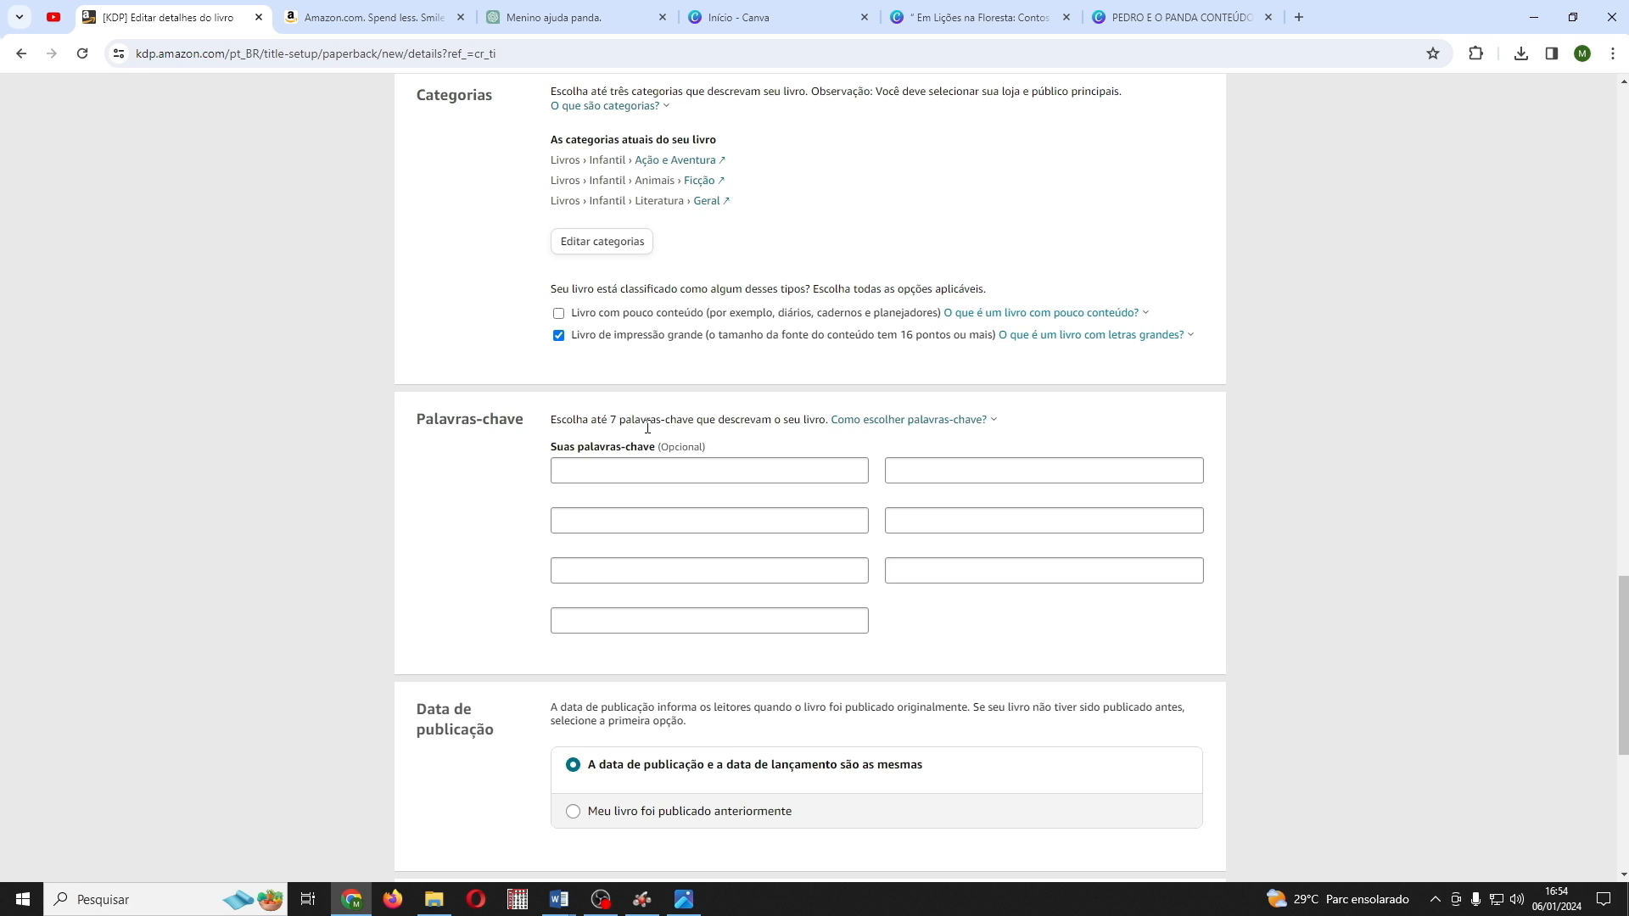
click(653, 474)
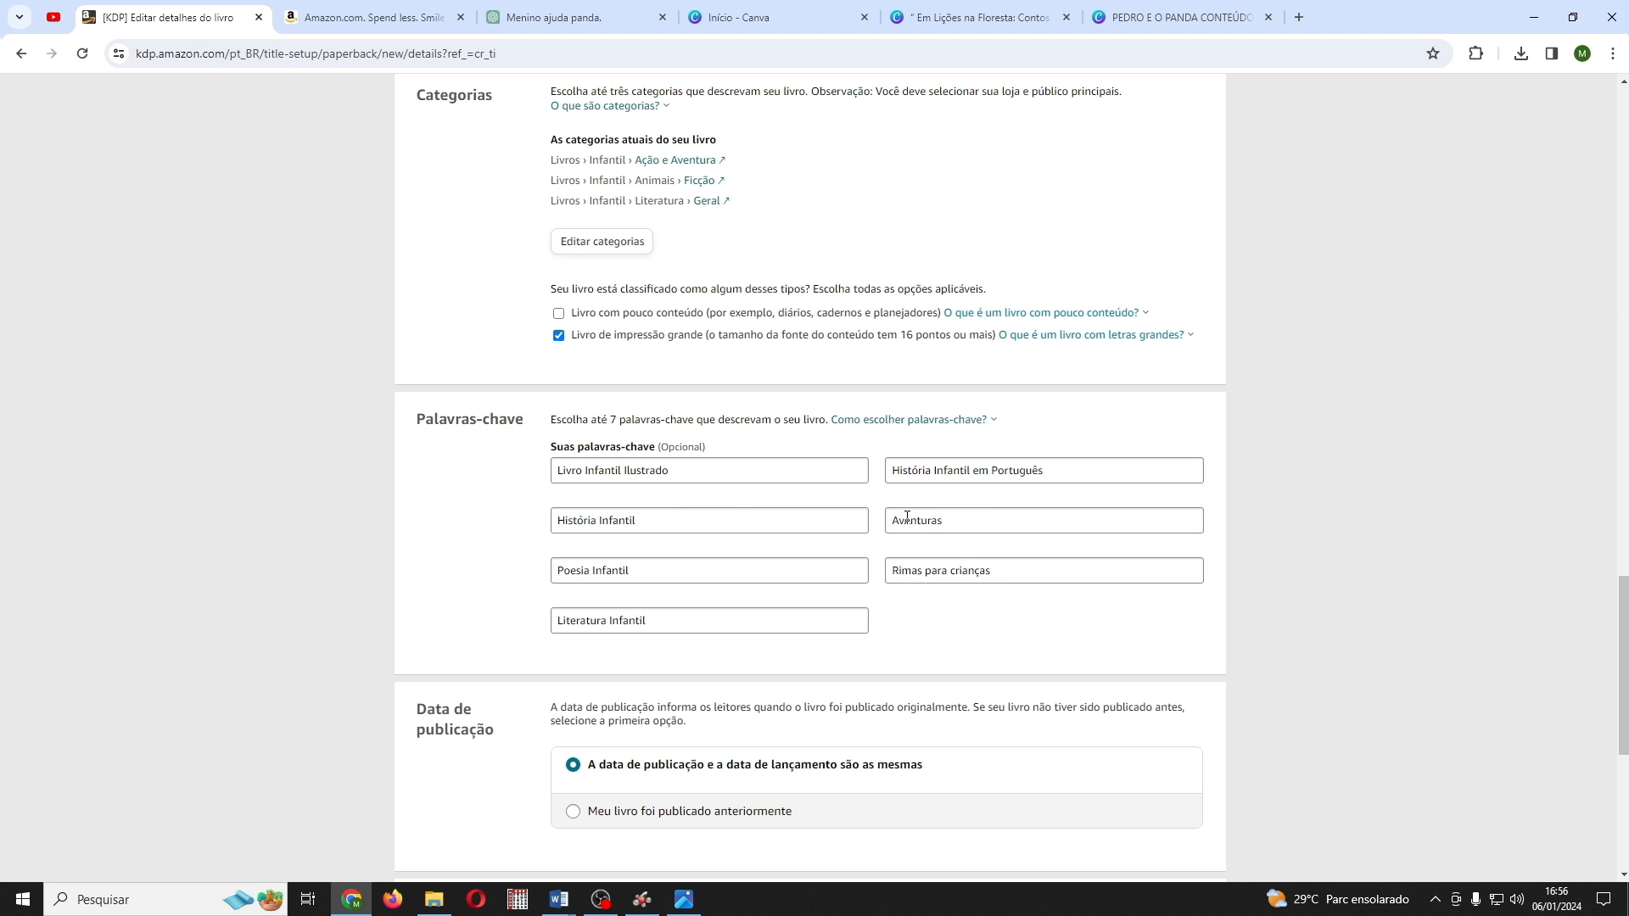
Step: Save the book details to continue to the content stage, and assign a free KDP ISBN to the paperback
scroll(495, 397, down, 3)
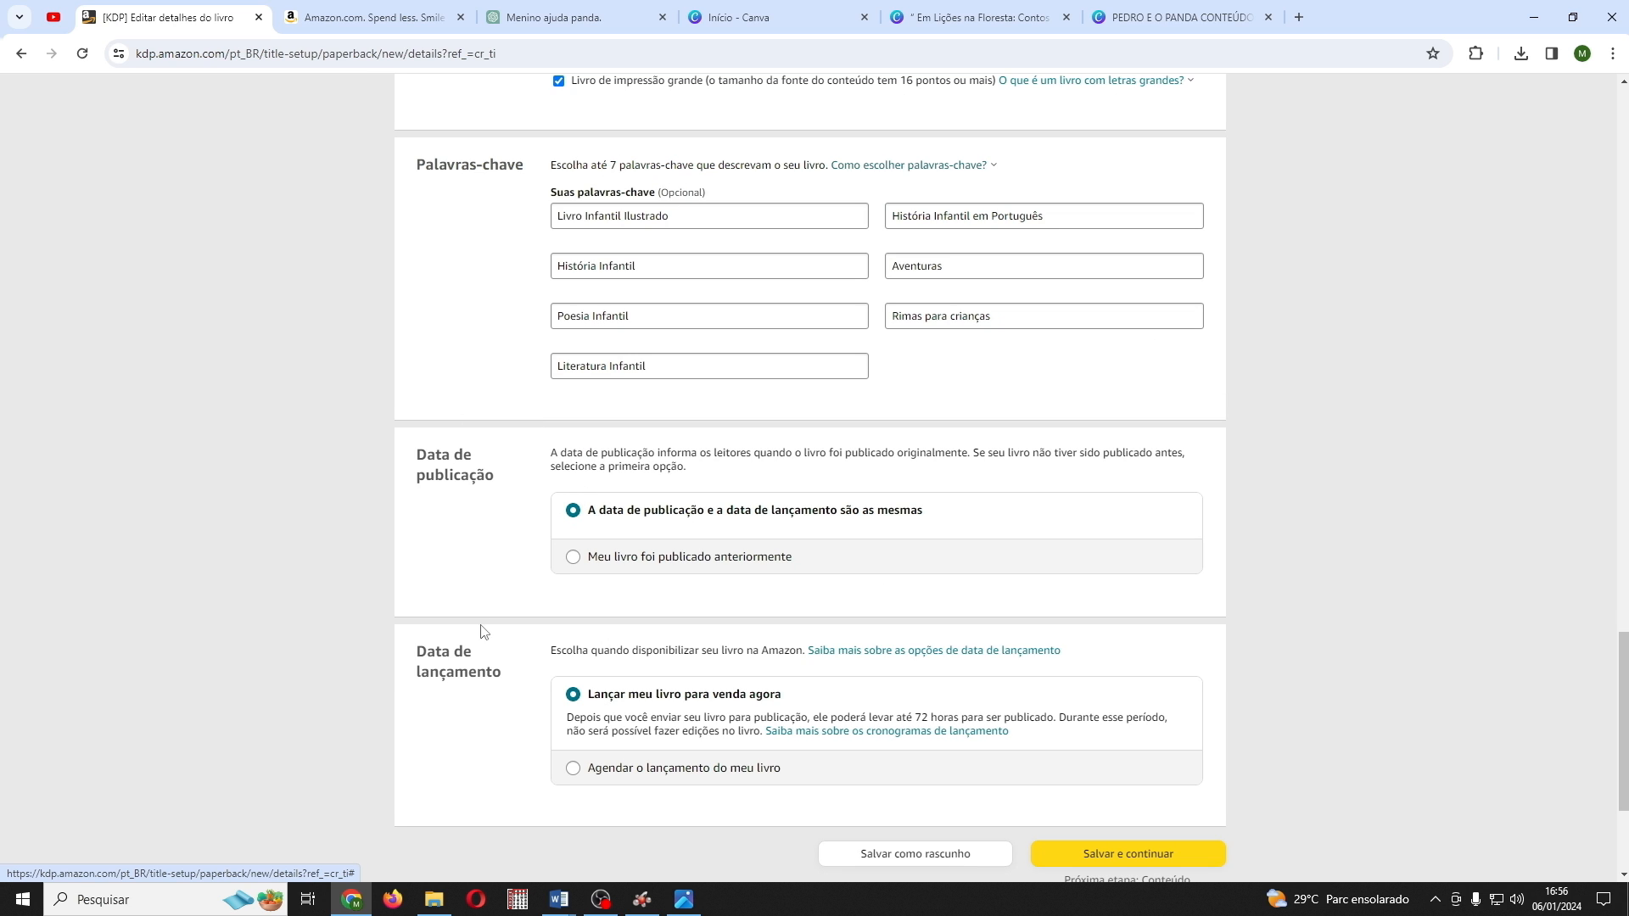
scroll(480, 638, down, 2)
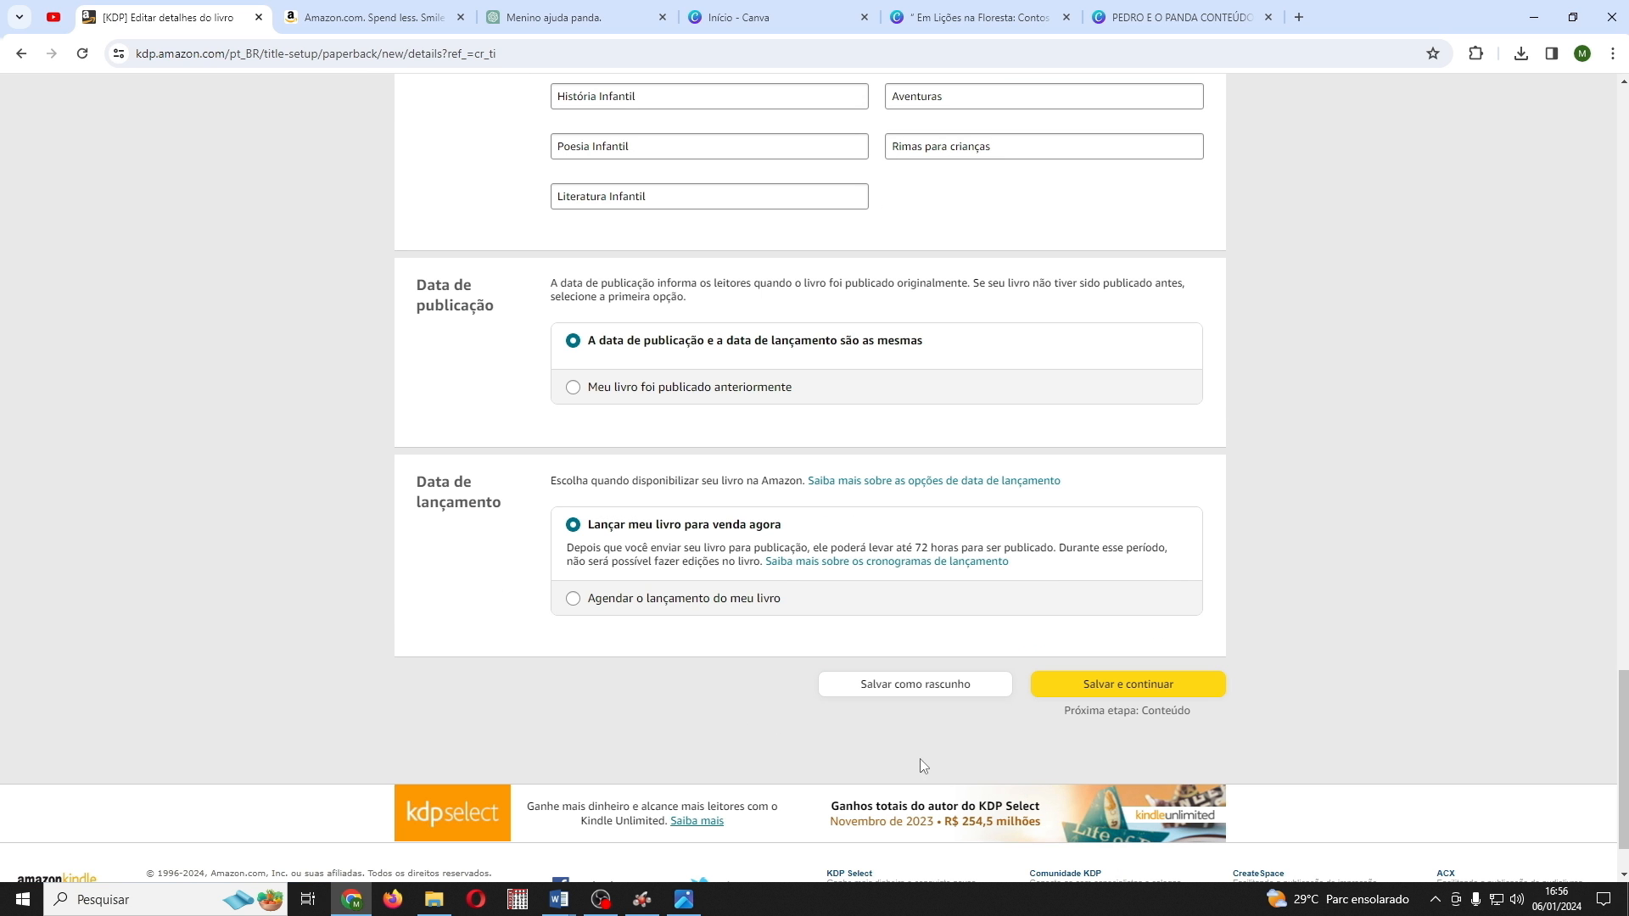
click(1141, 687)
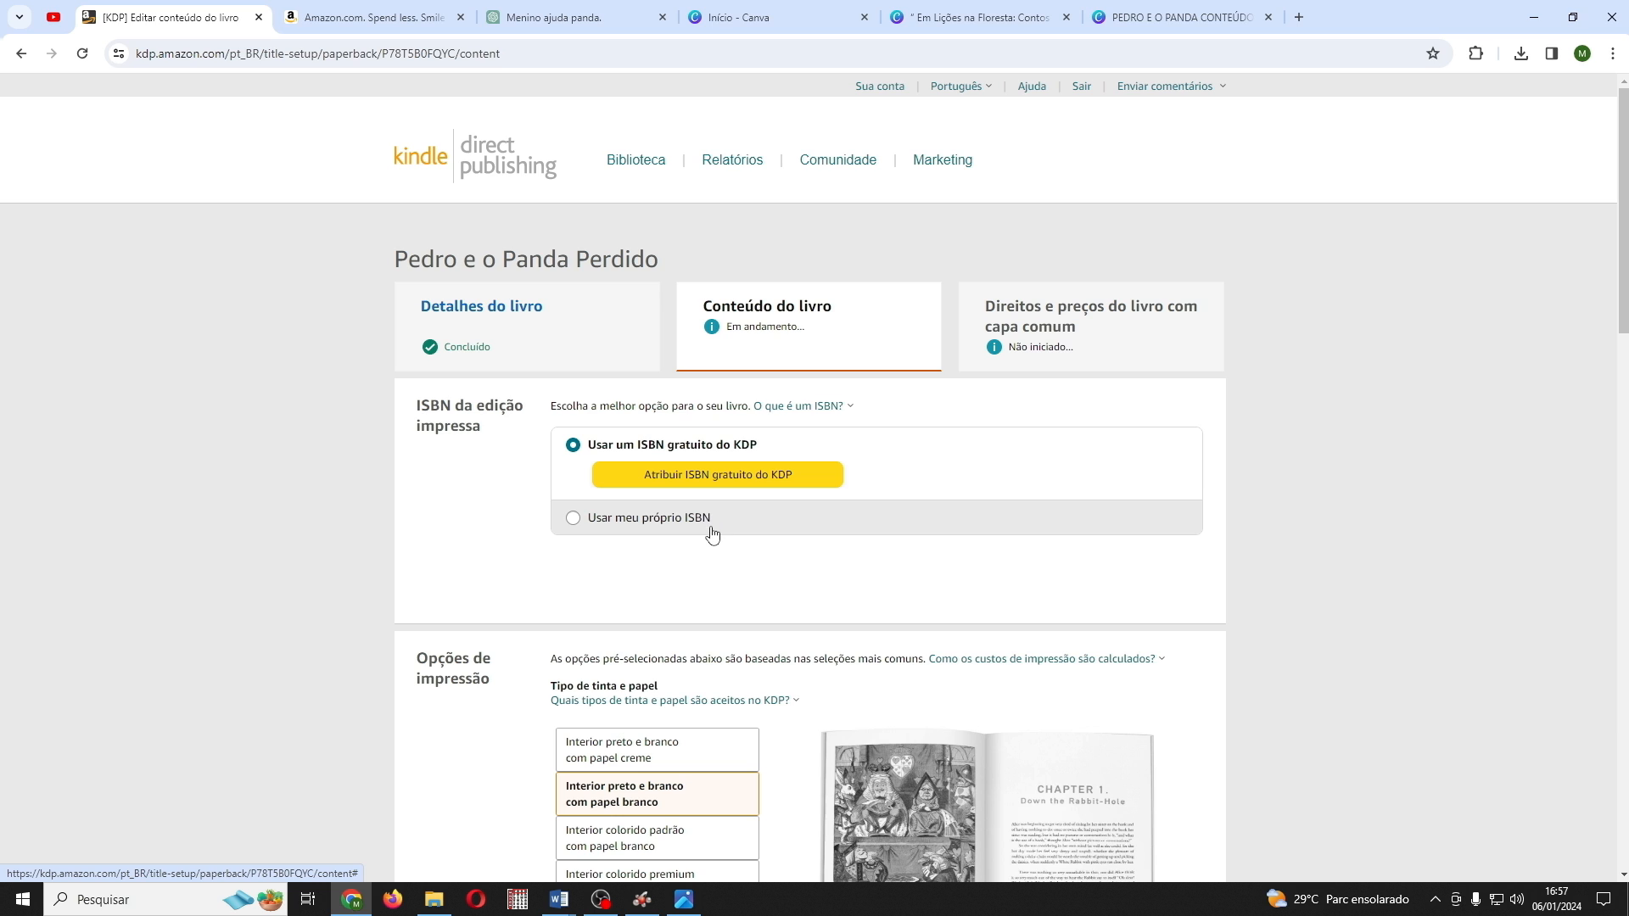
click(715, 477)
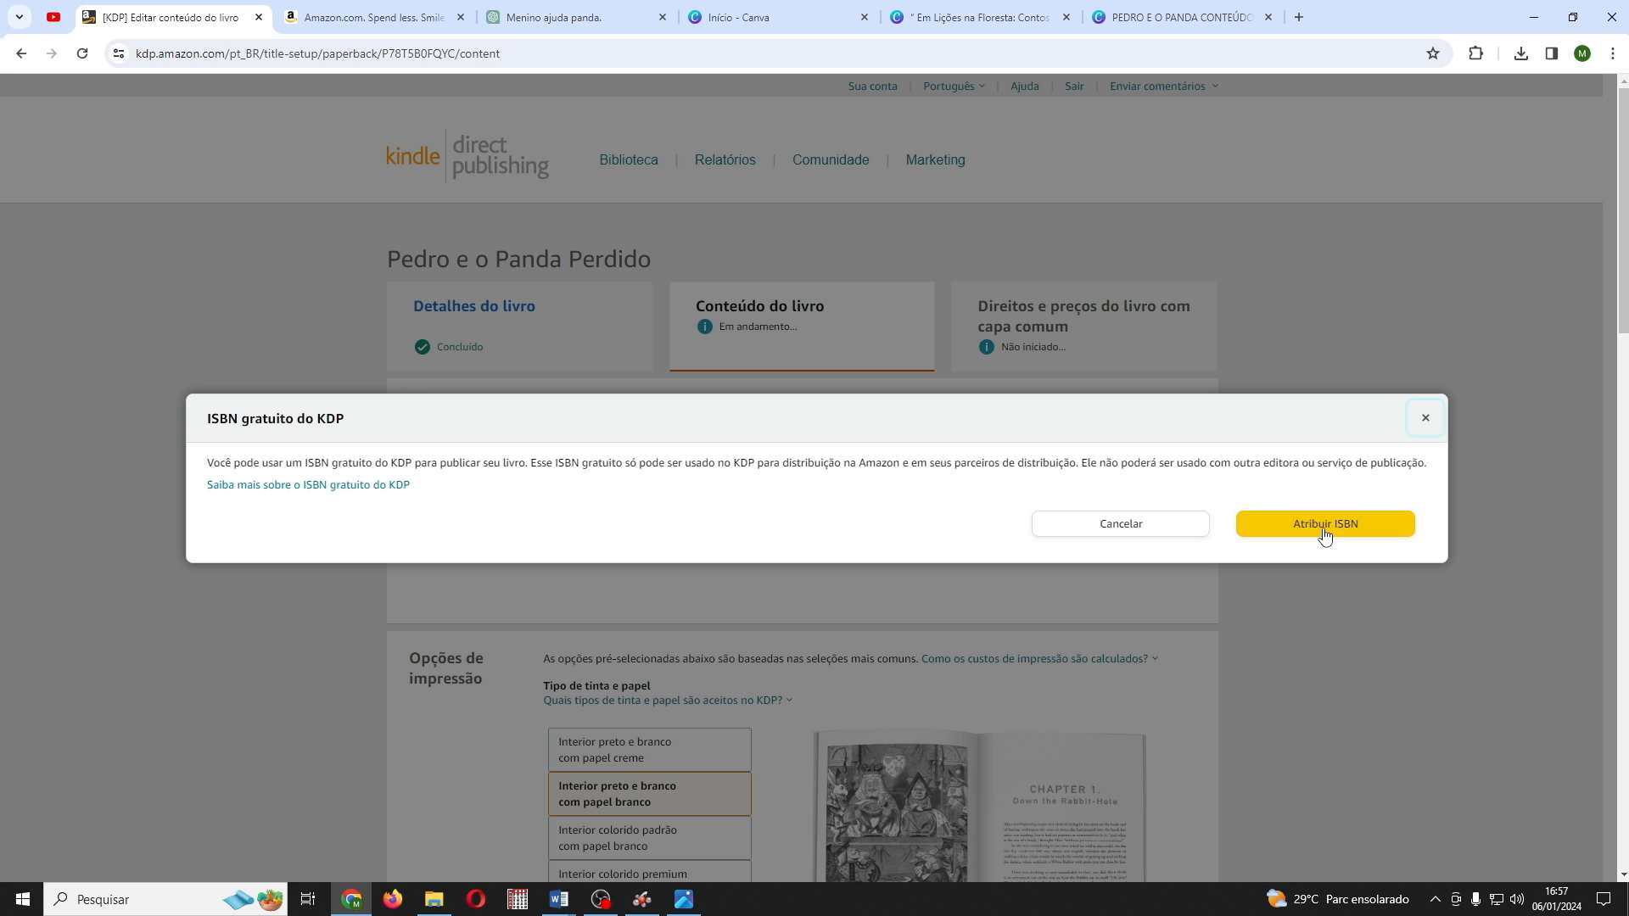
click(1325, 524)
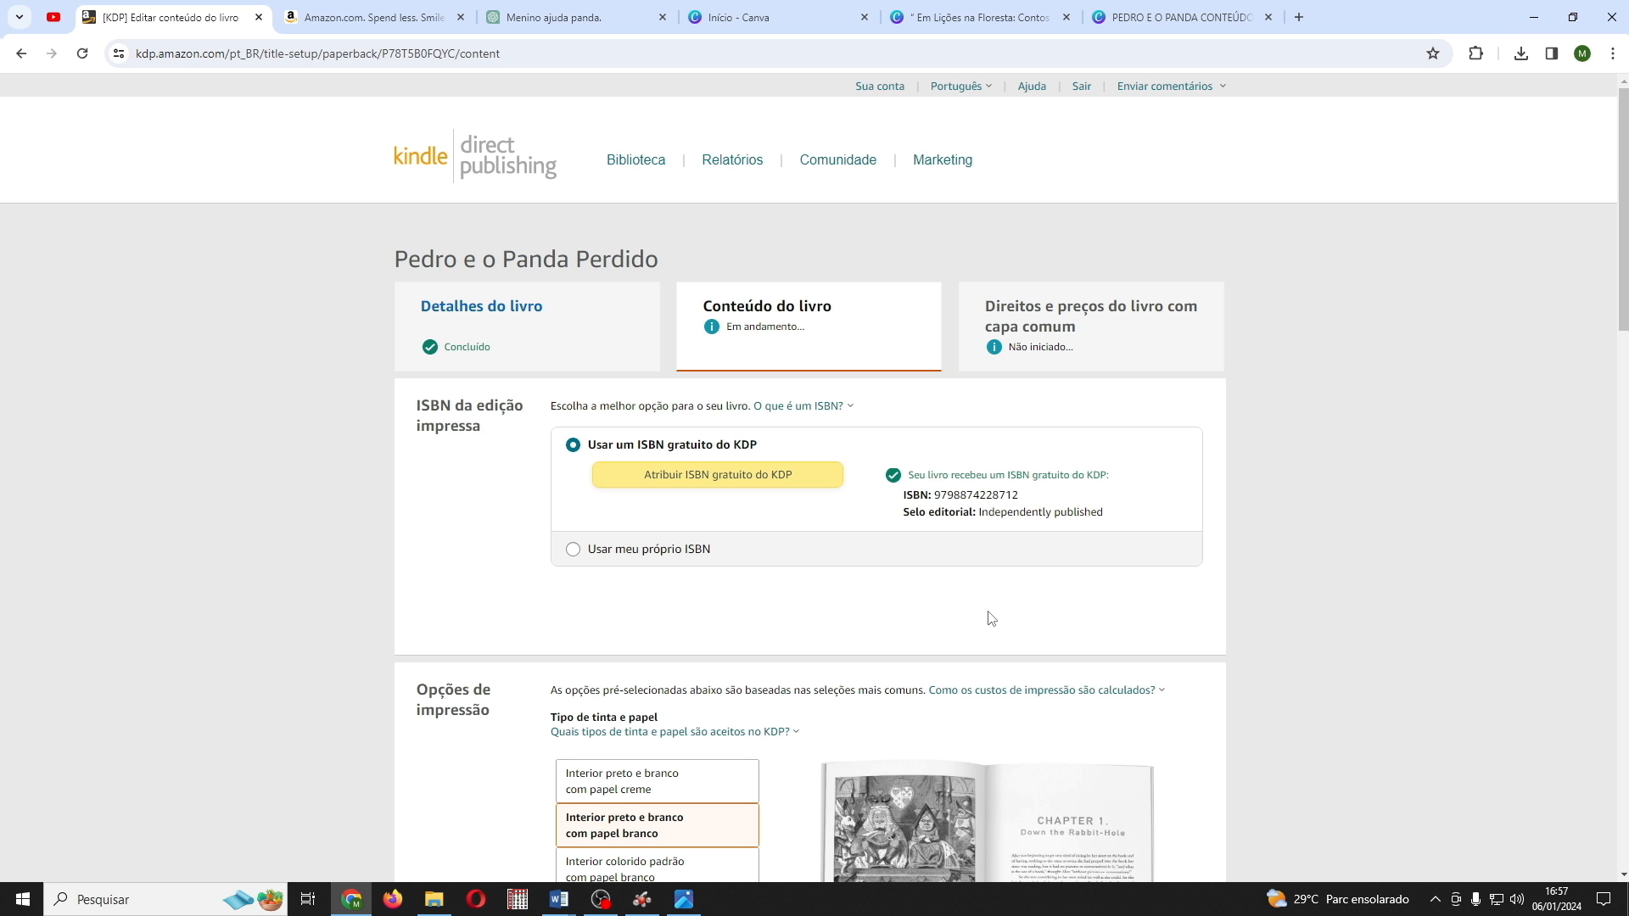
Step: Set the ink and paper type to Interior colorido premium com papel branco
scroll(991, 617, down, 4)
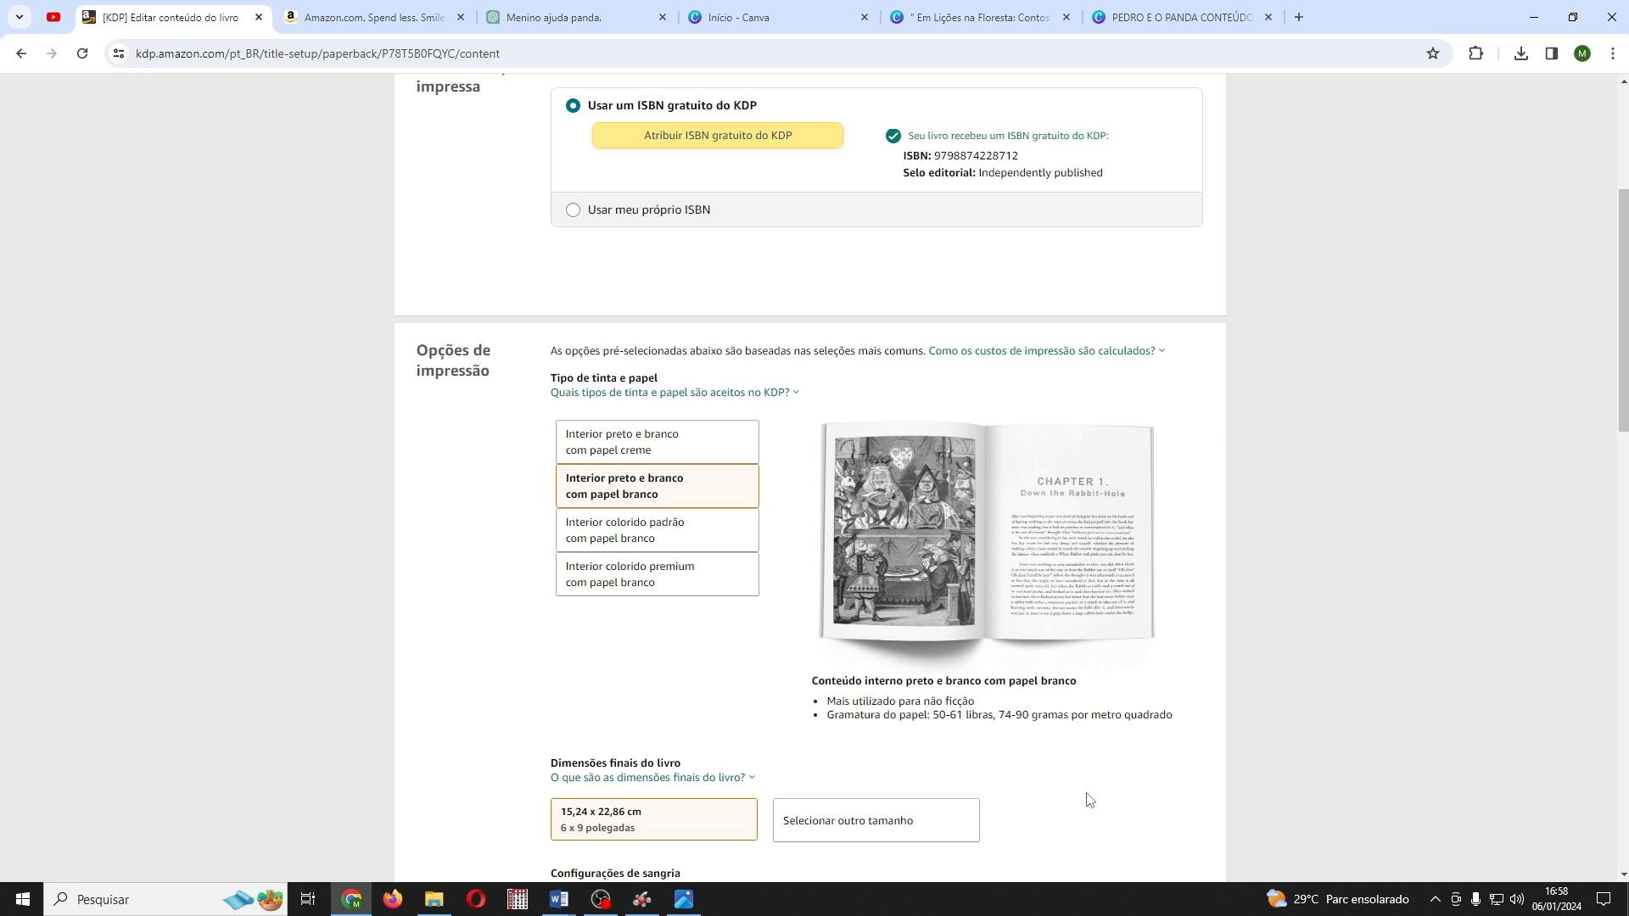
scroll(614, 497, down, 2)
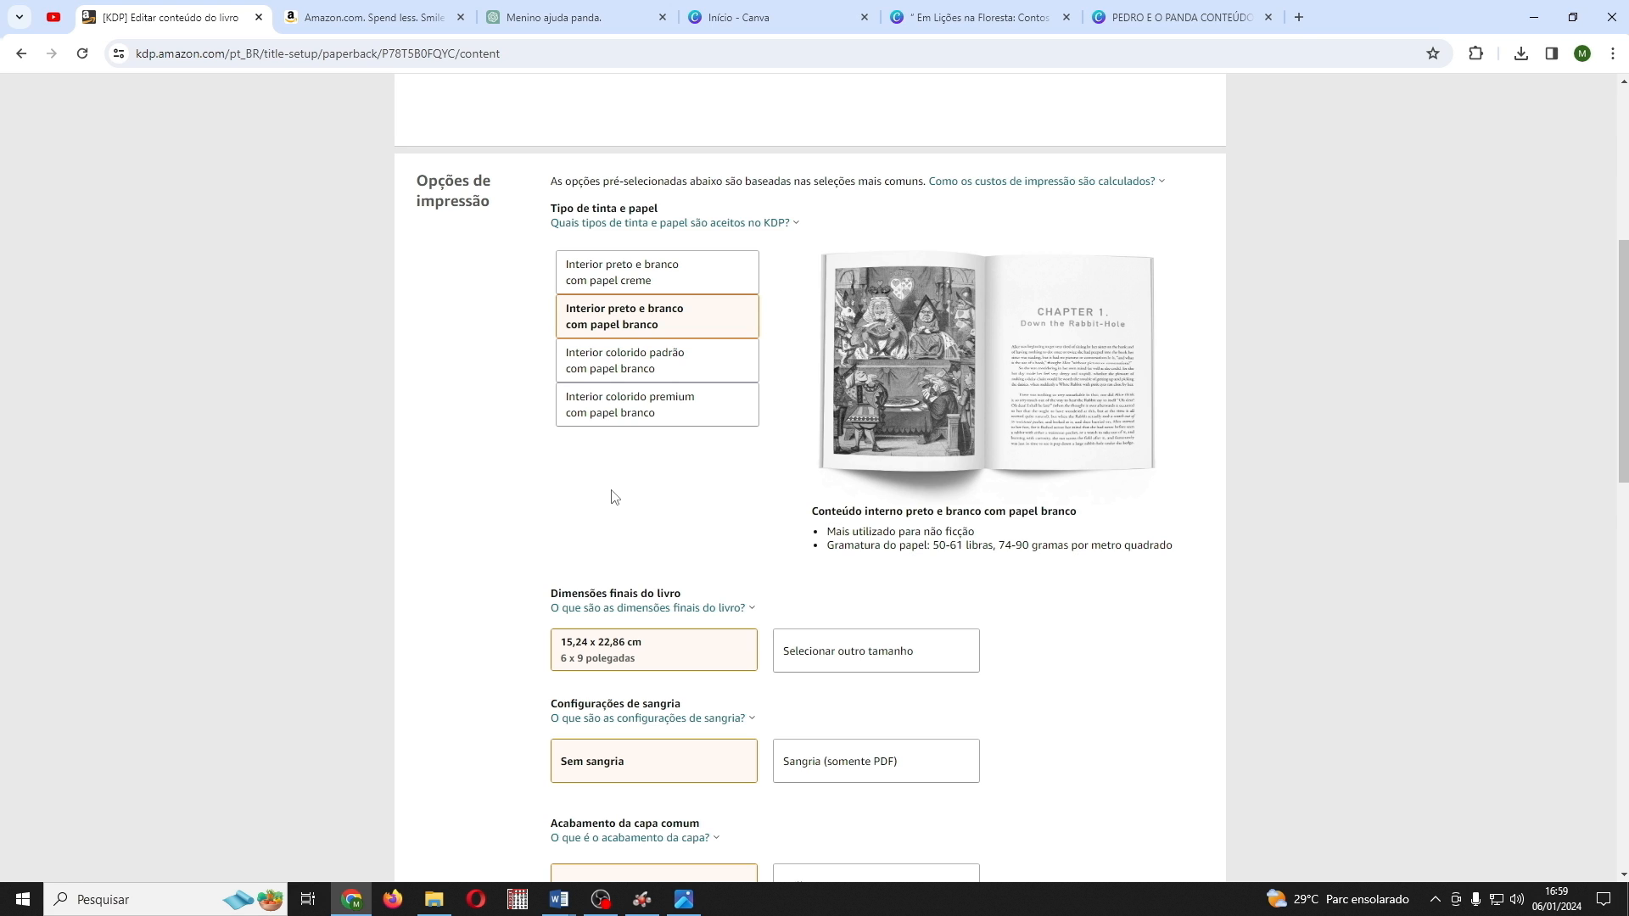
click(679, 367)
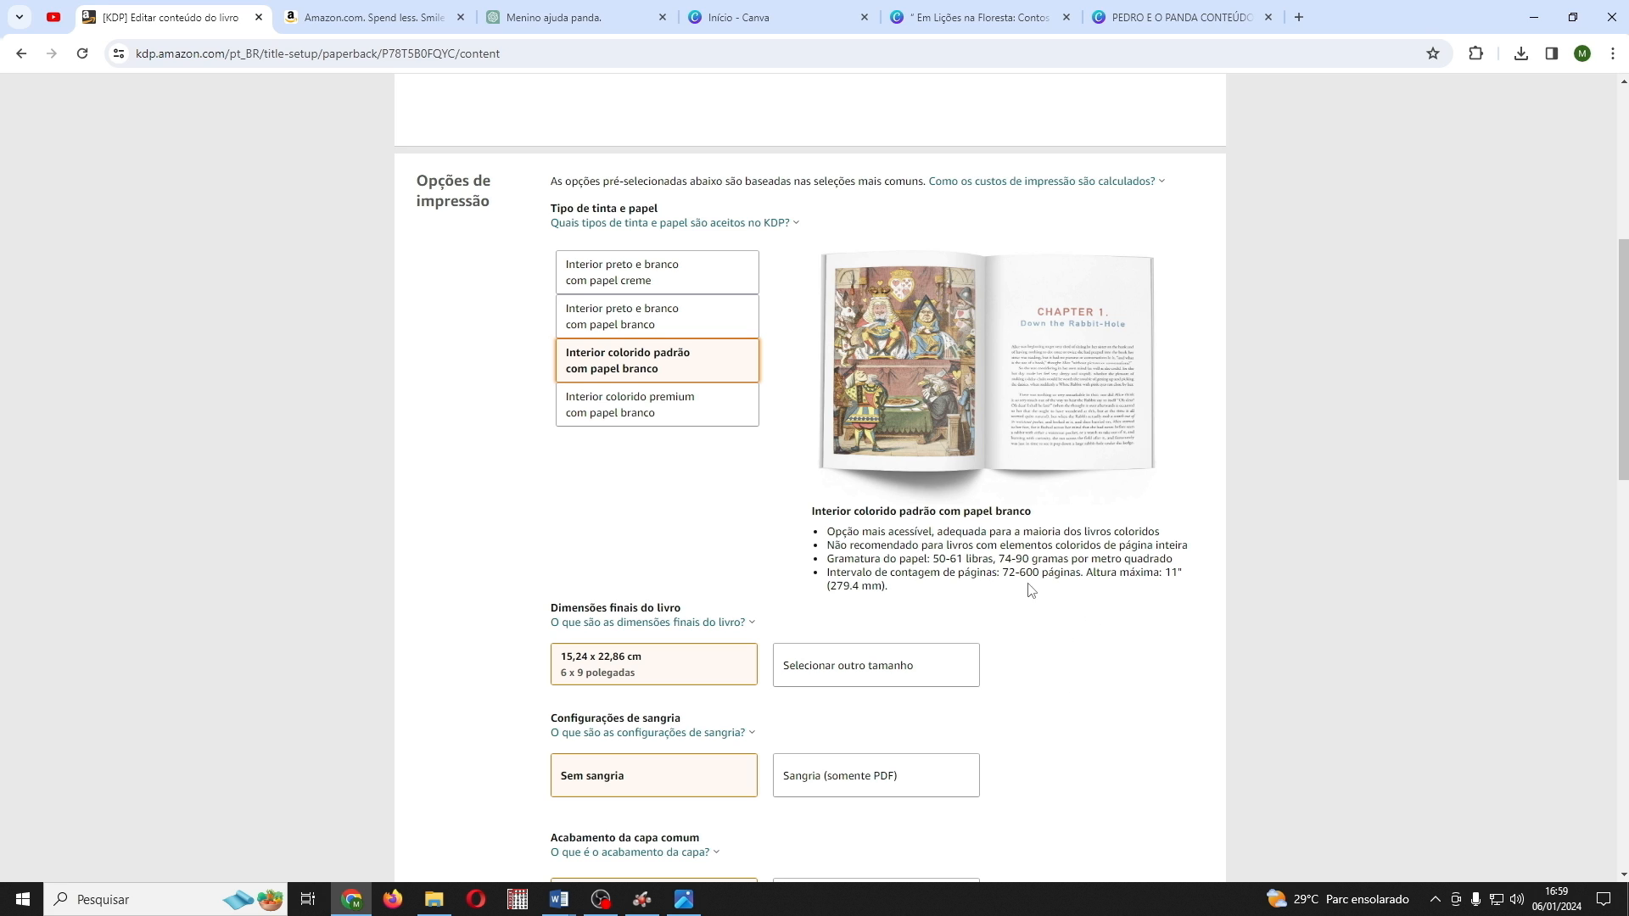
click(620, 414)
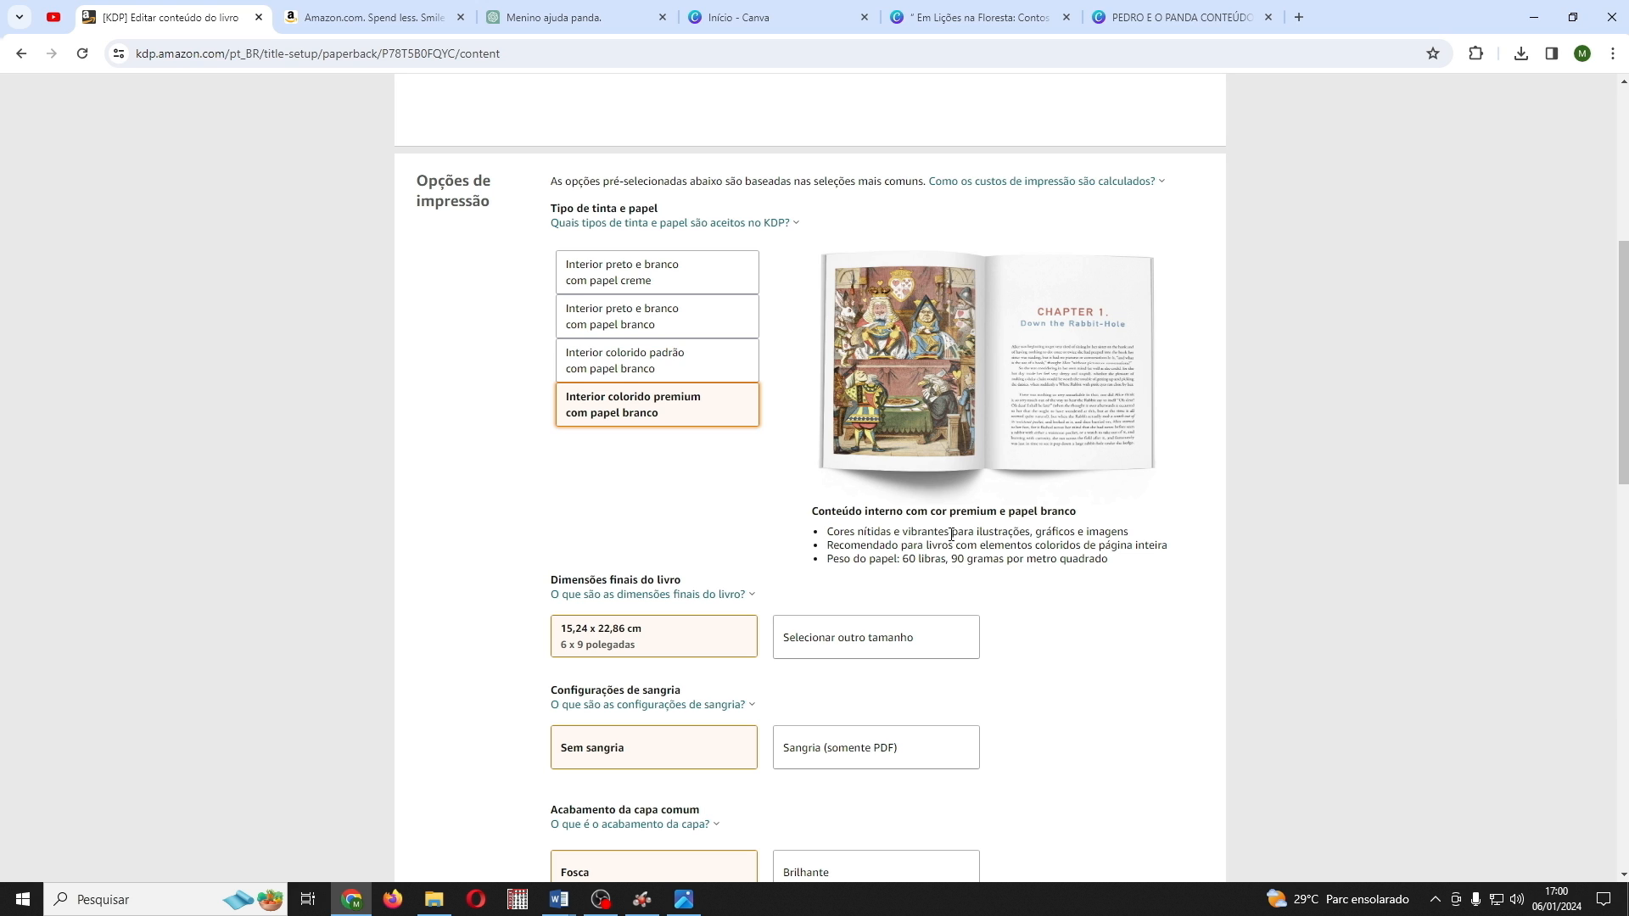
Step: Set the book's trim size to the non-standard 21,59 x 21,59 cm (8,5 x 8,5 polegadas)
scroll(952, 534, down, 3)
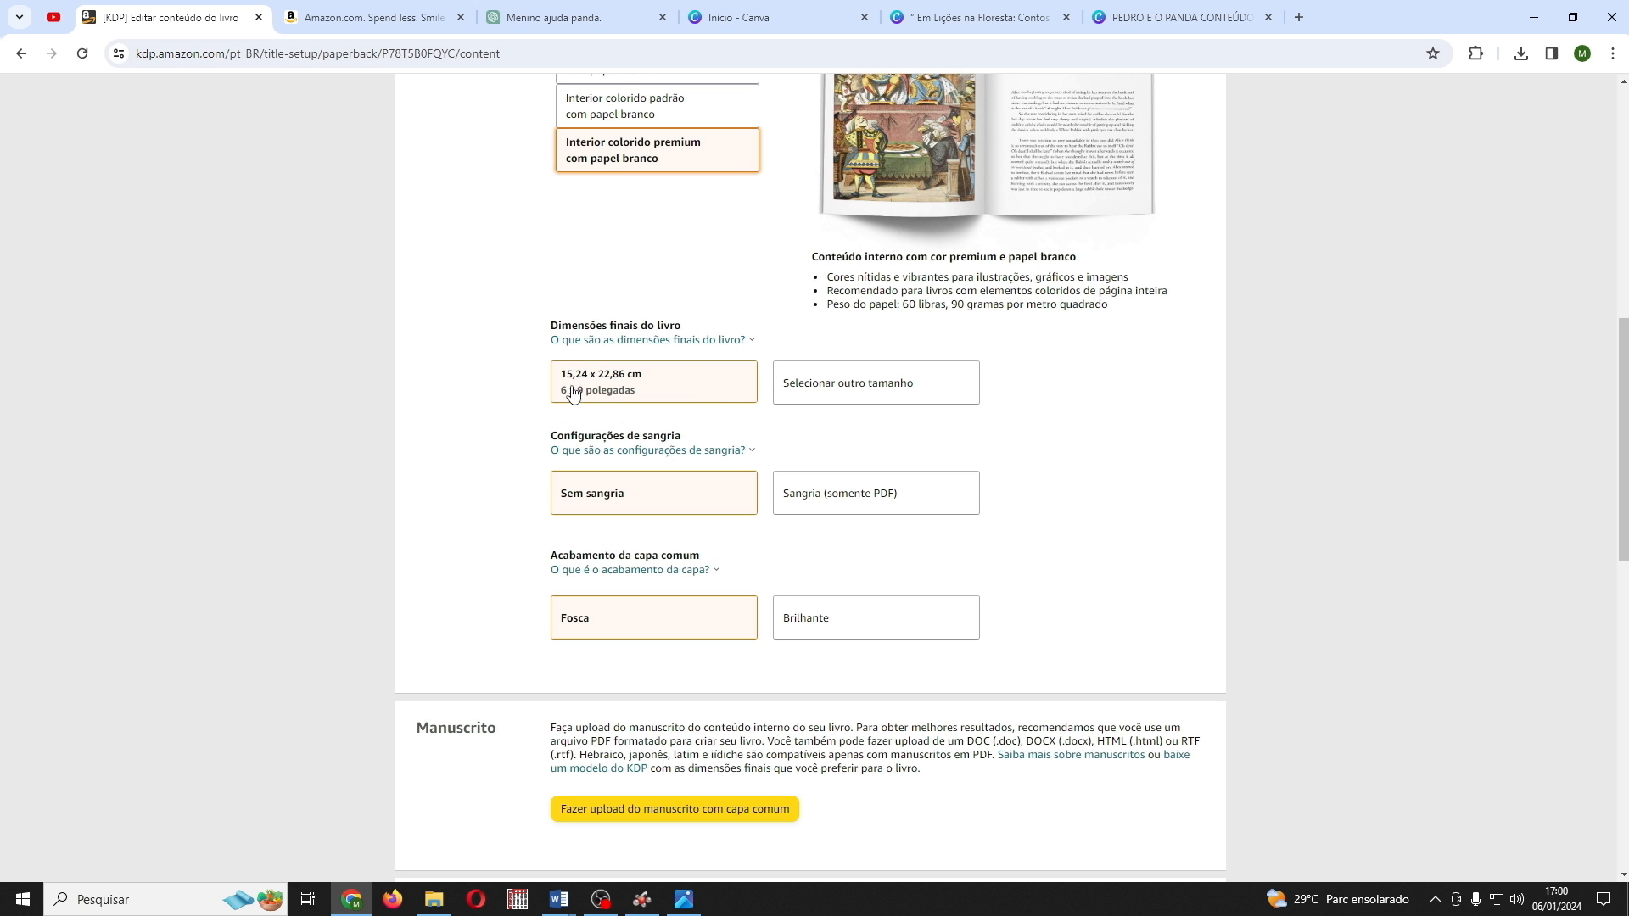
click(852, 399)
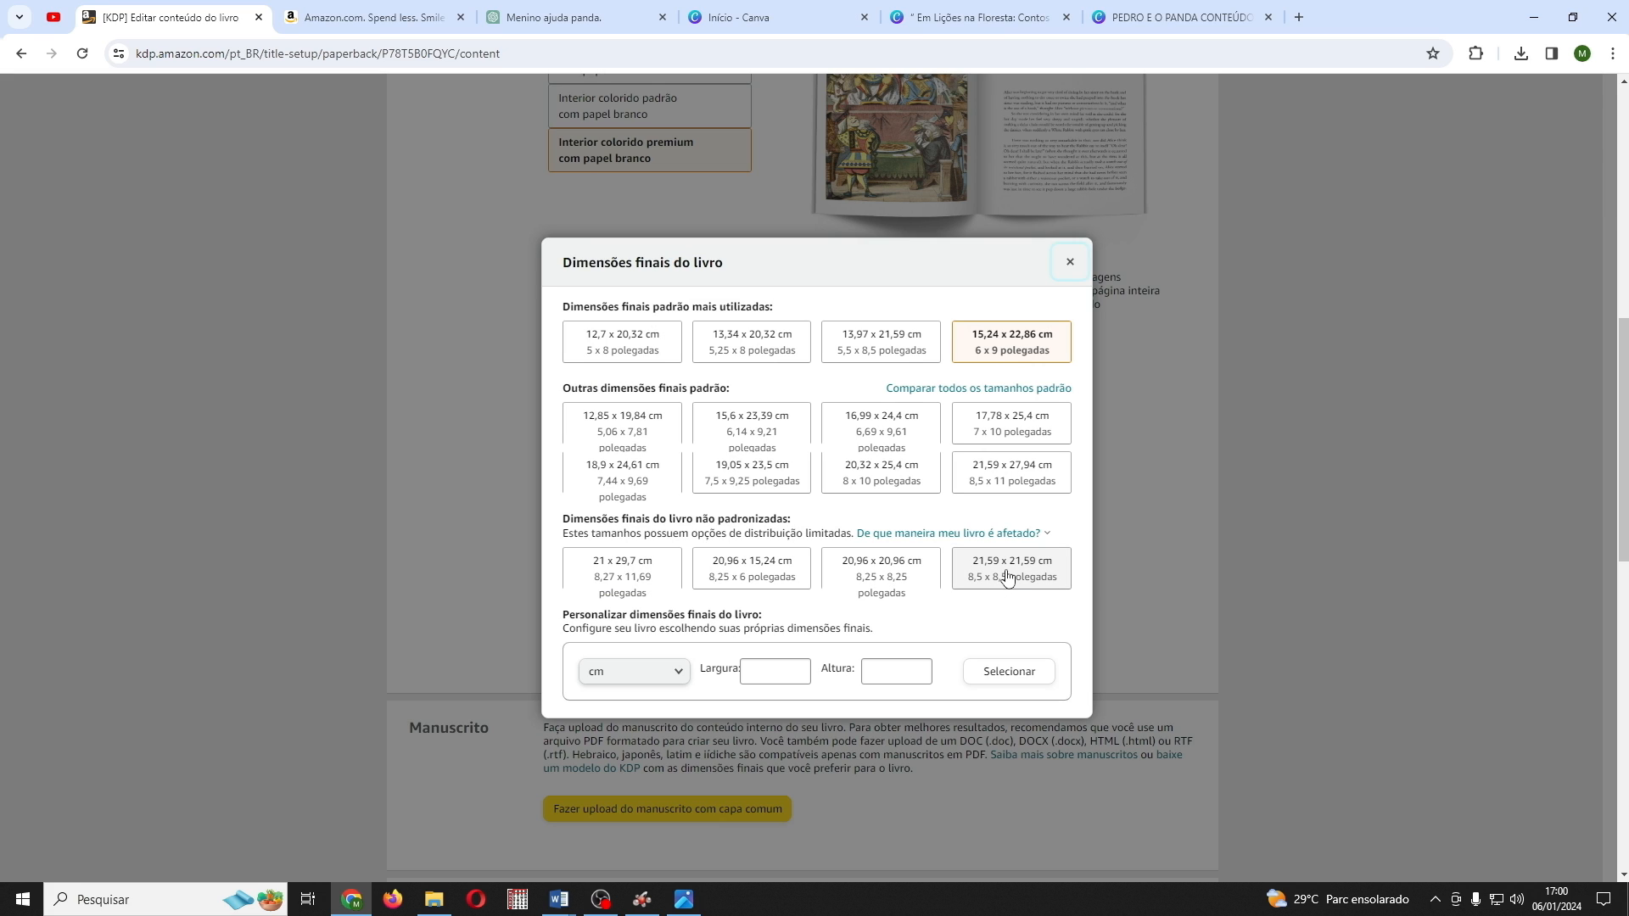
click(1009, 576)
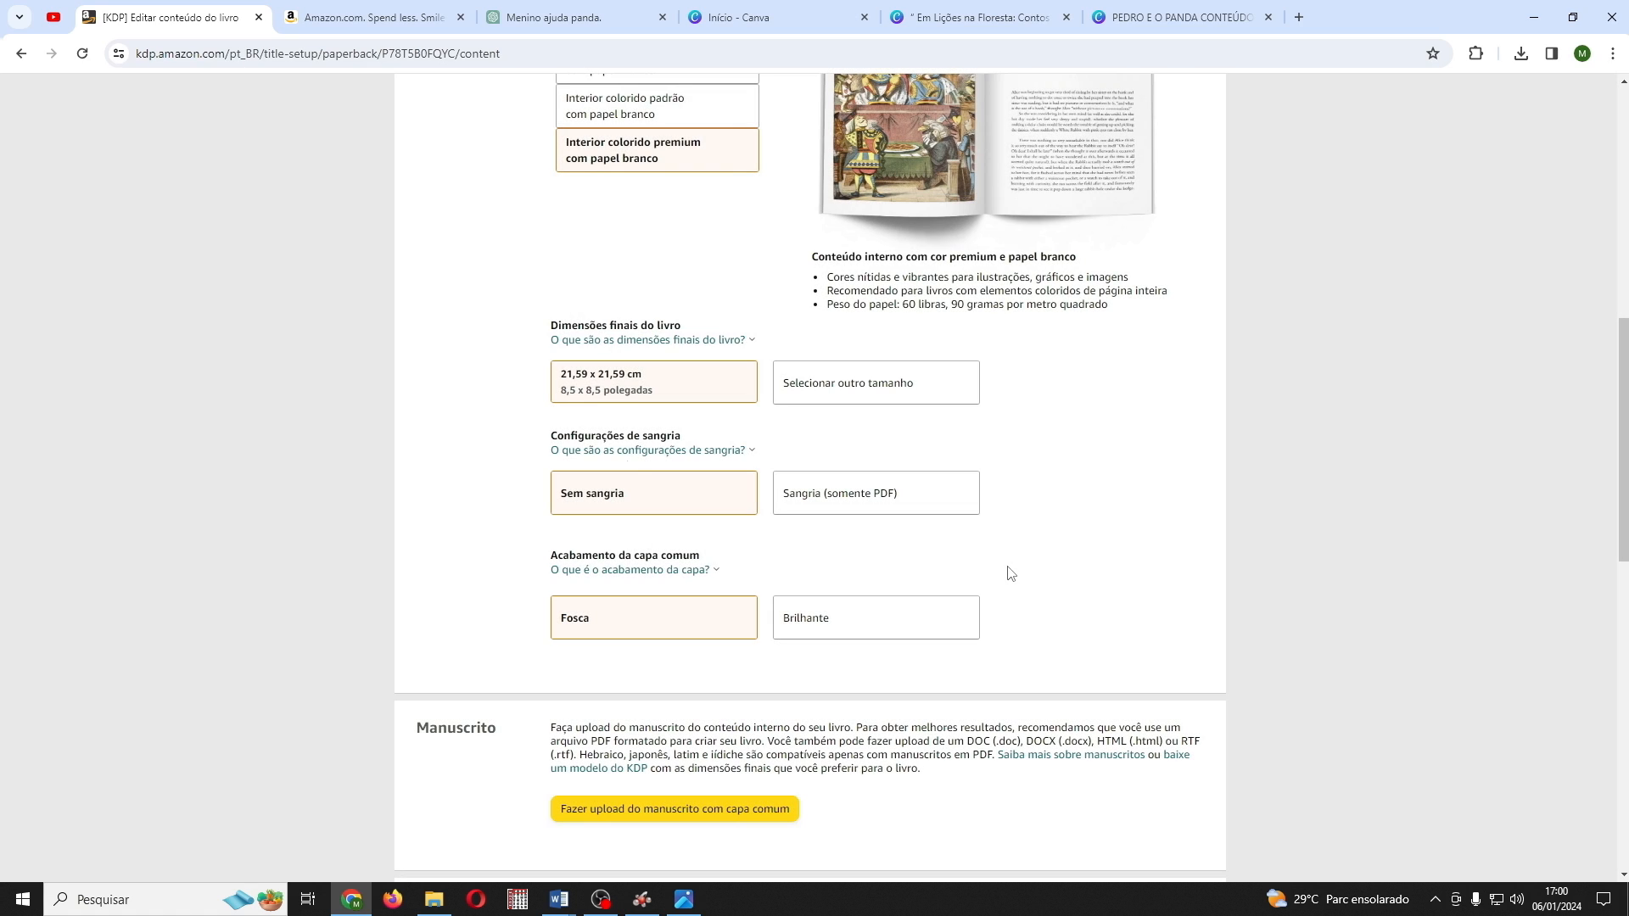
Step: Set the bleed option to Sangria (somente PDF) and the paperback cover finish to Brilhante
click(862, 502)
scroll(863, 503, down, 2)
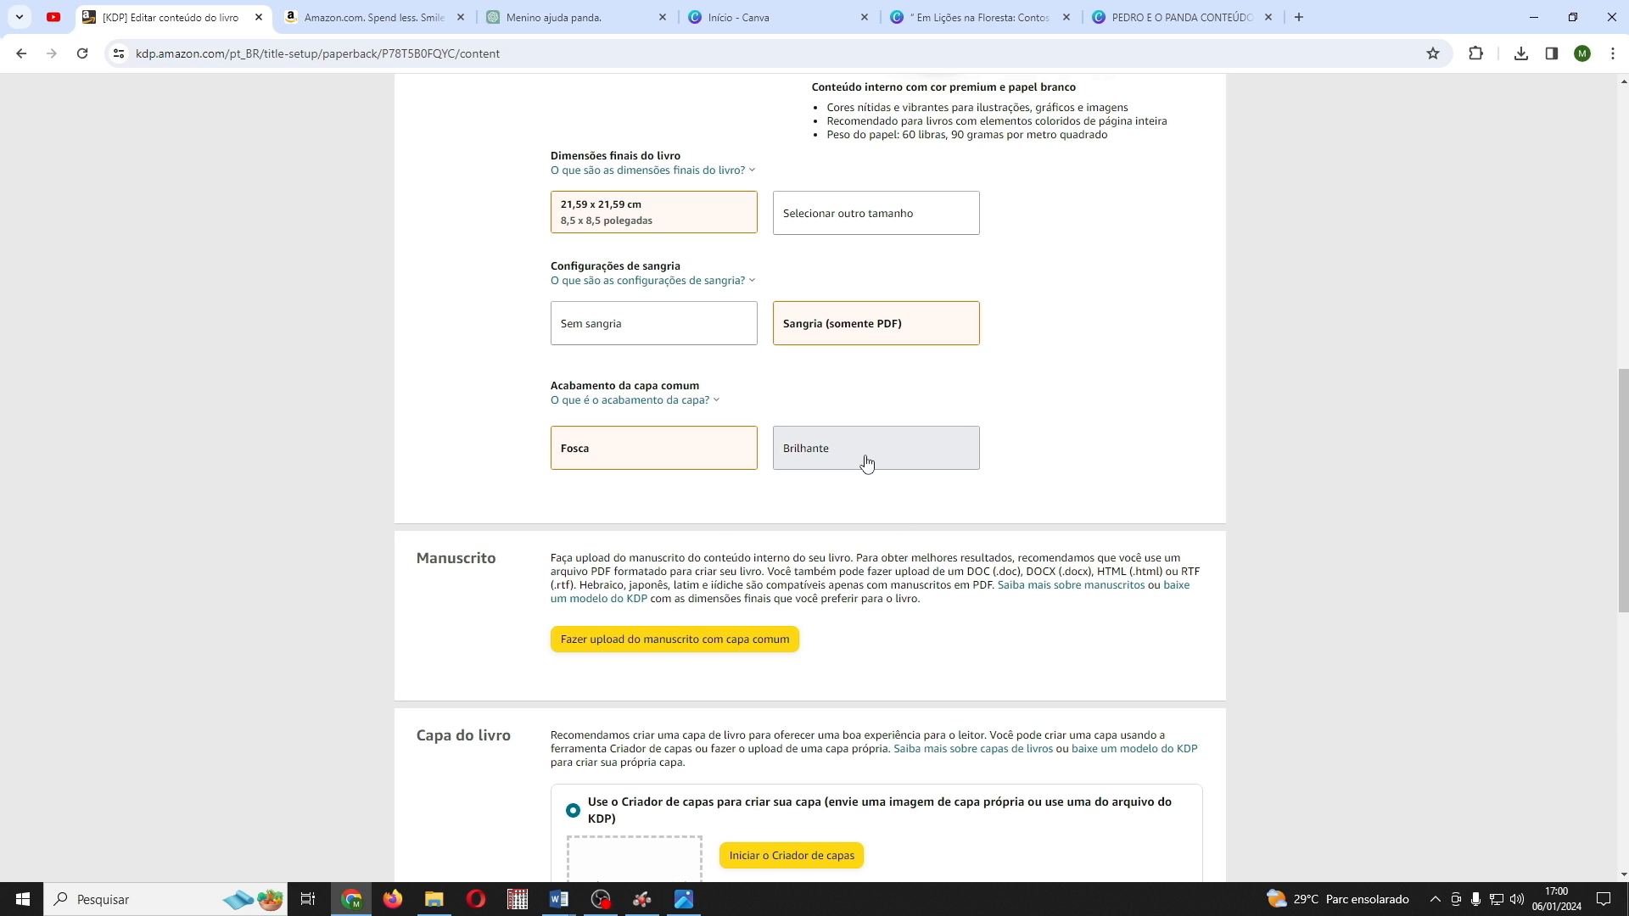
click(866, 462)
Step: Upload PEDRO E O PANDA CONTEÚDO PRONTO.pdf as the paperback manuscript
scroll(746, 432, down, 3)
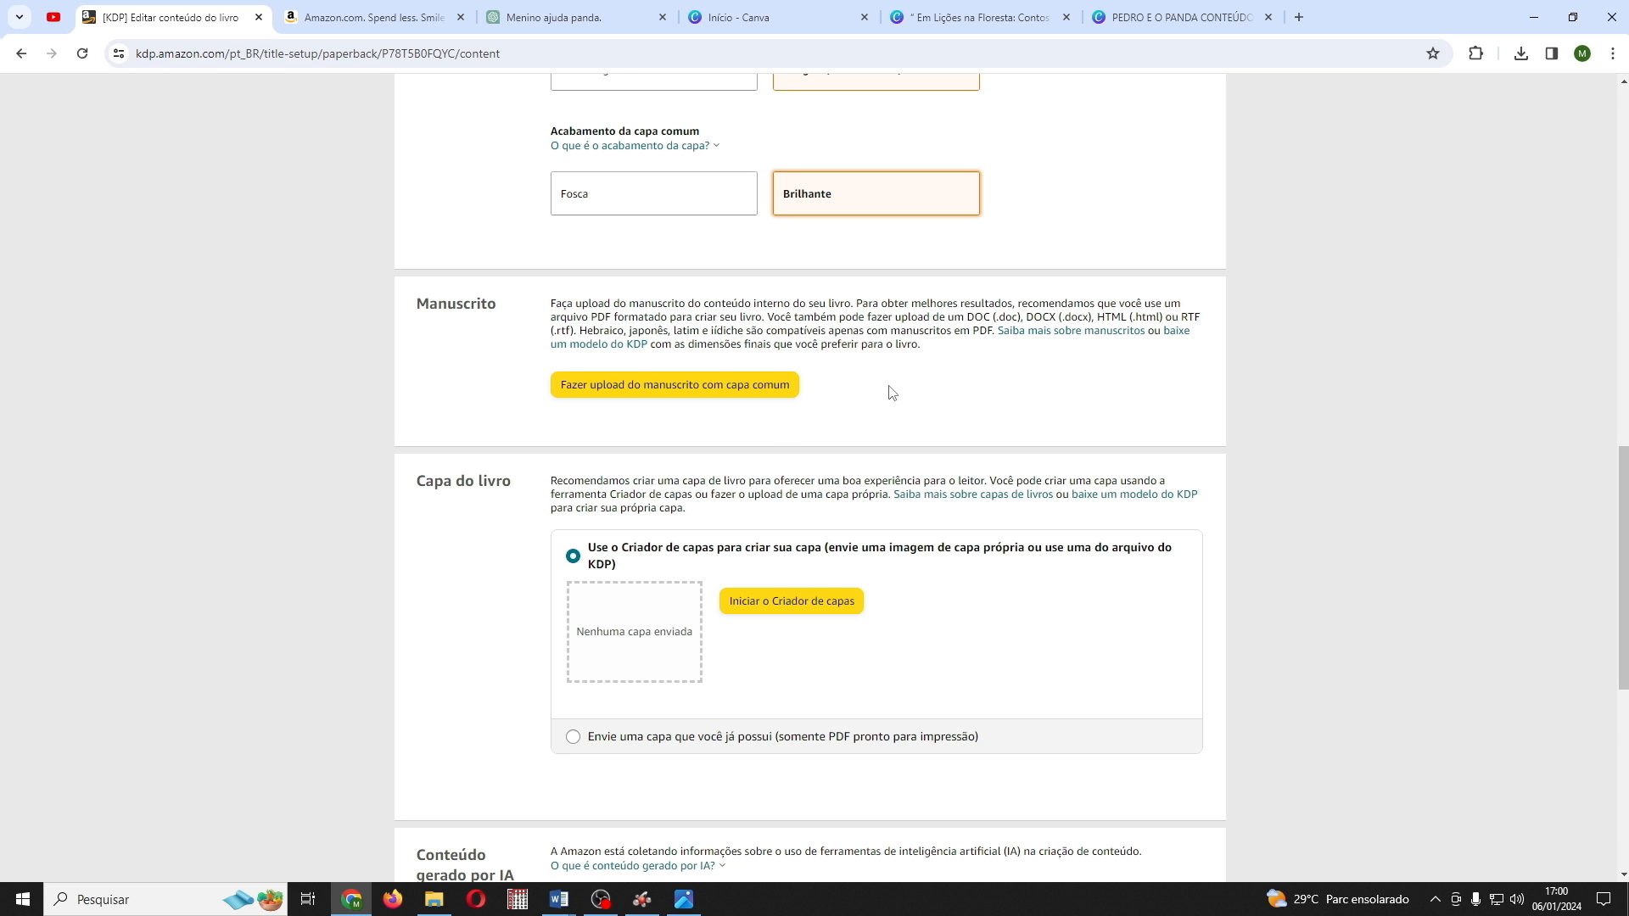
click(638, 395)
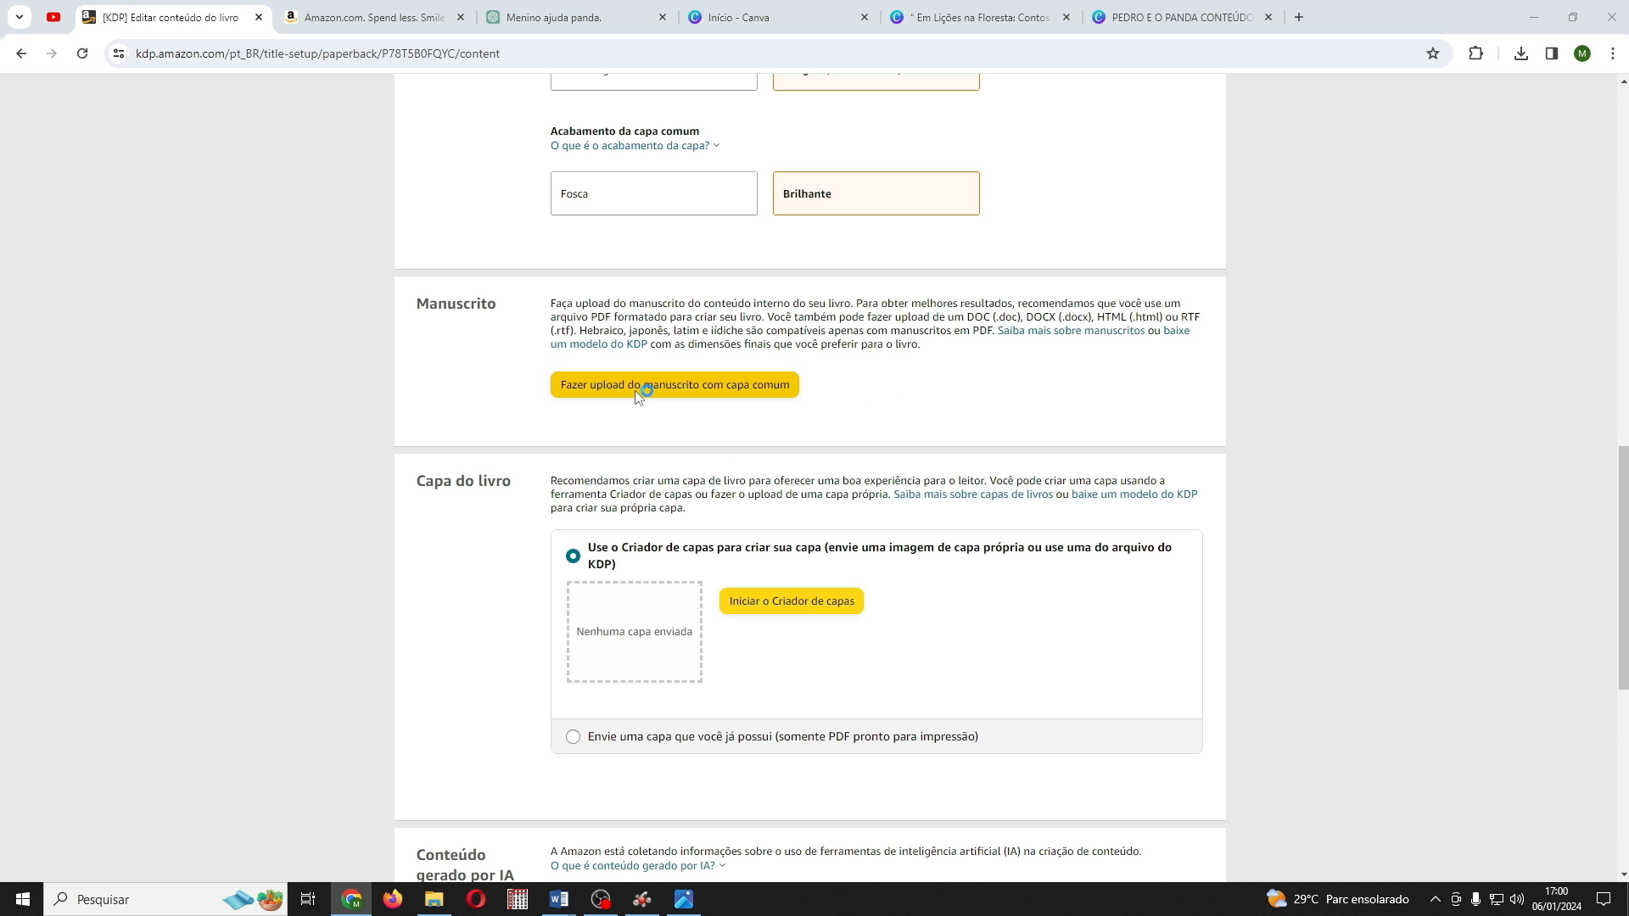
double_click(670, 440)
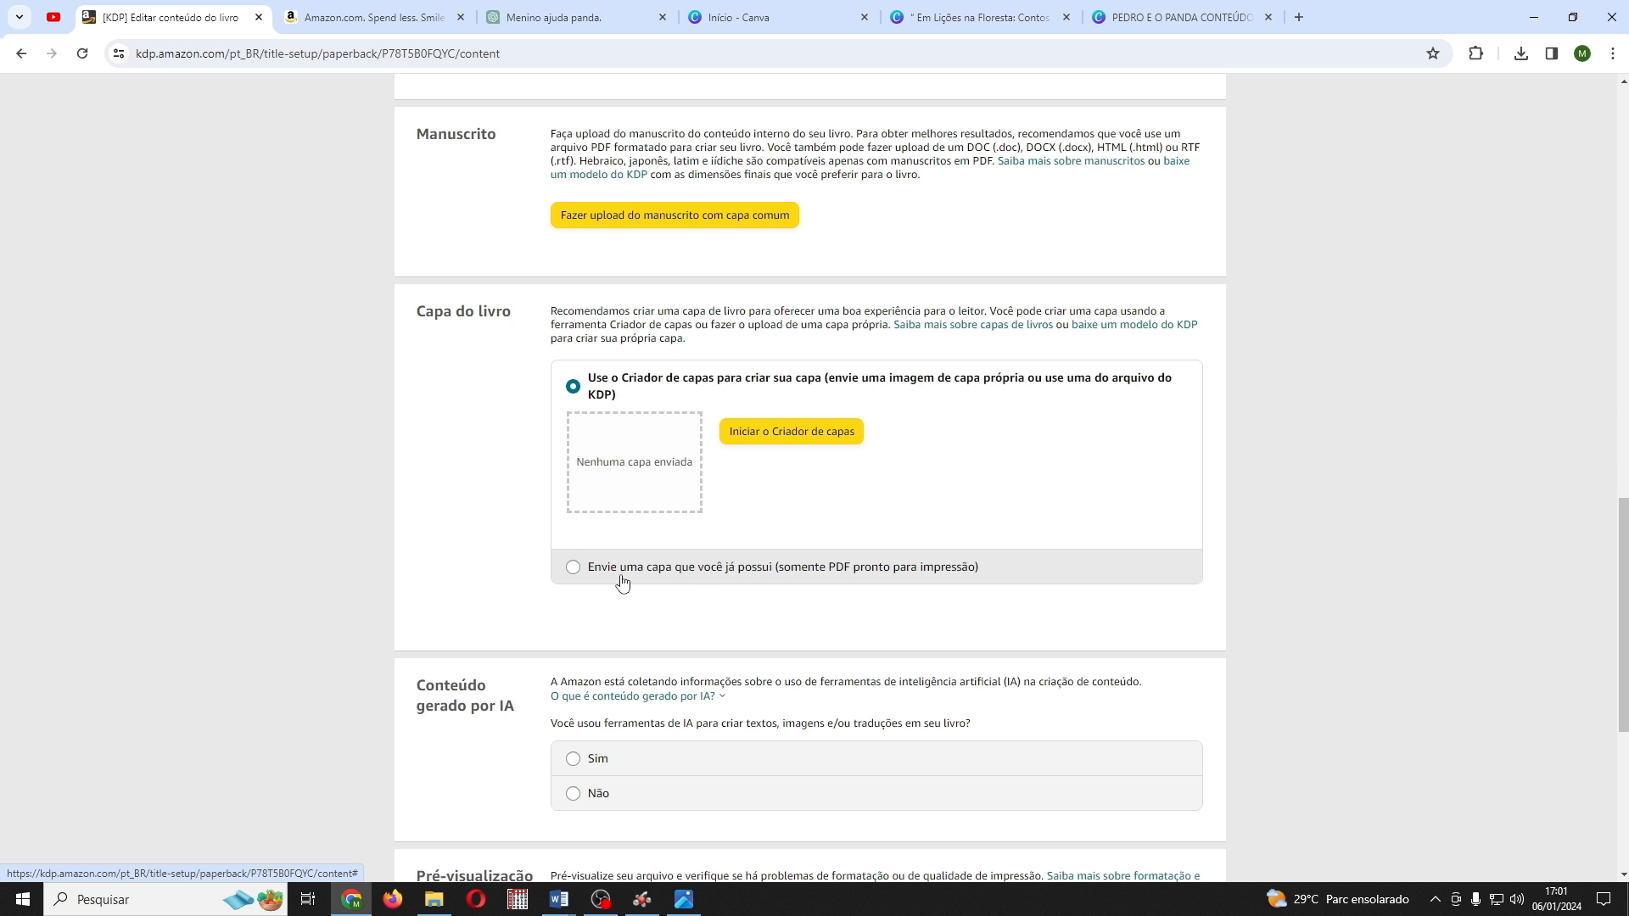
Step: Choose to supply an existing print-ready PDF cover and upload the book's cover file
click(573, 567)
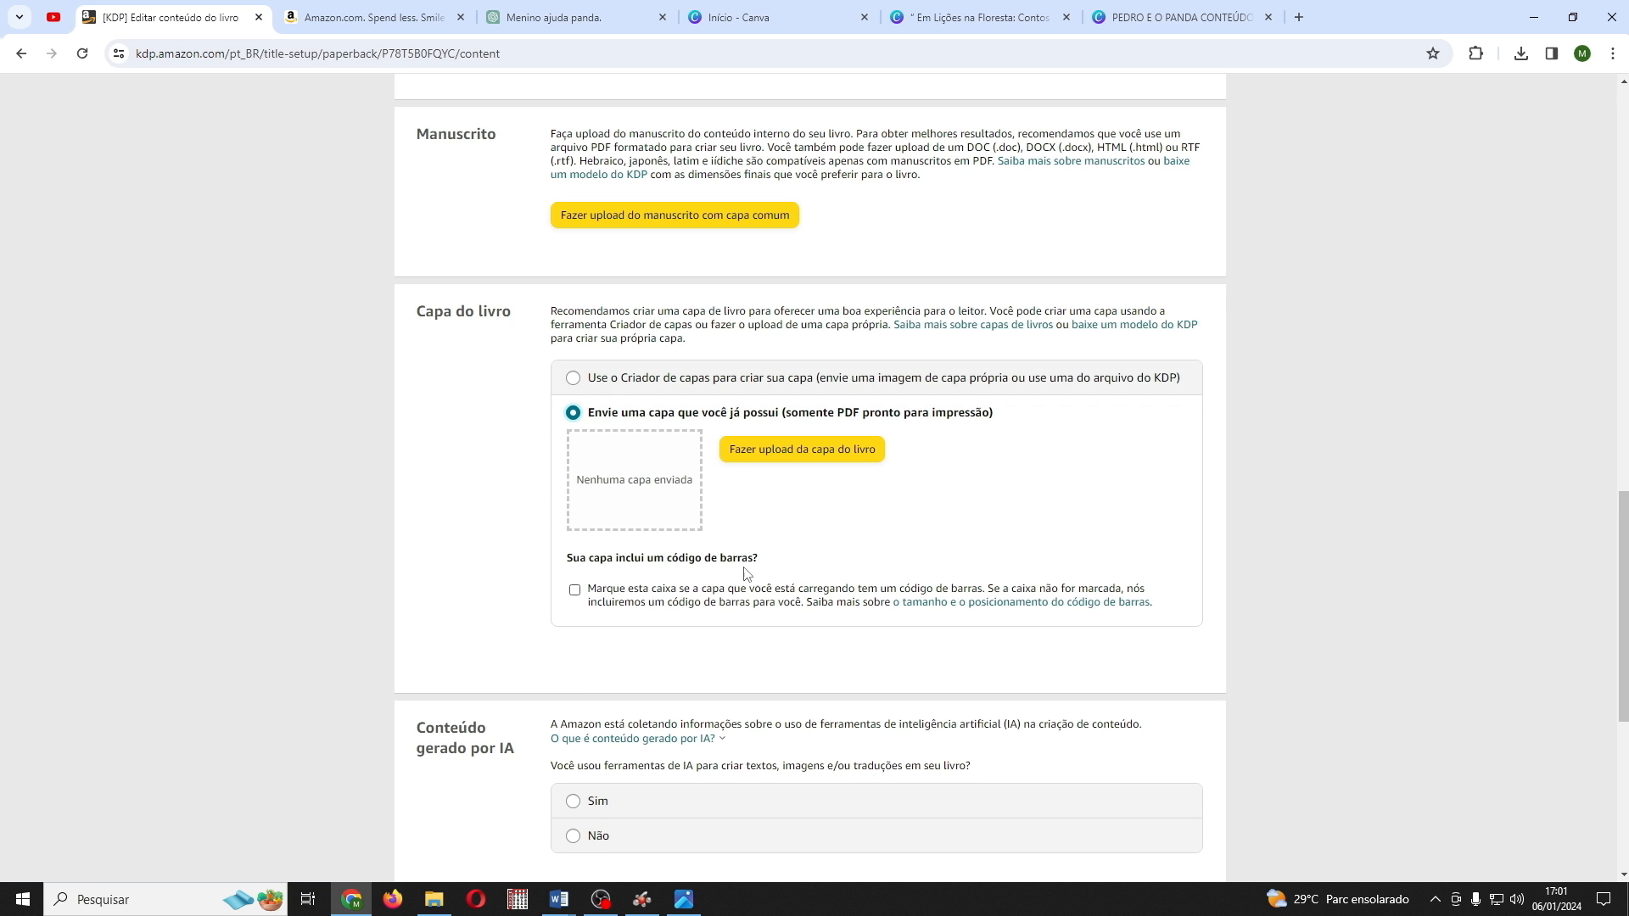
click(794, 451)
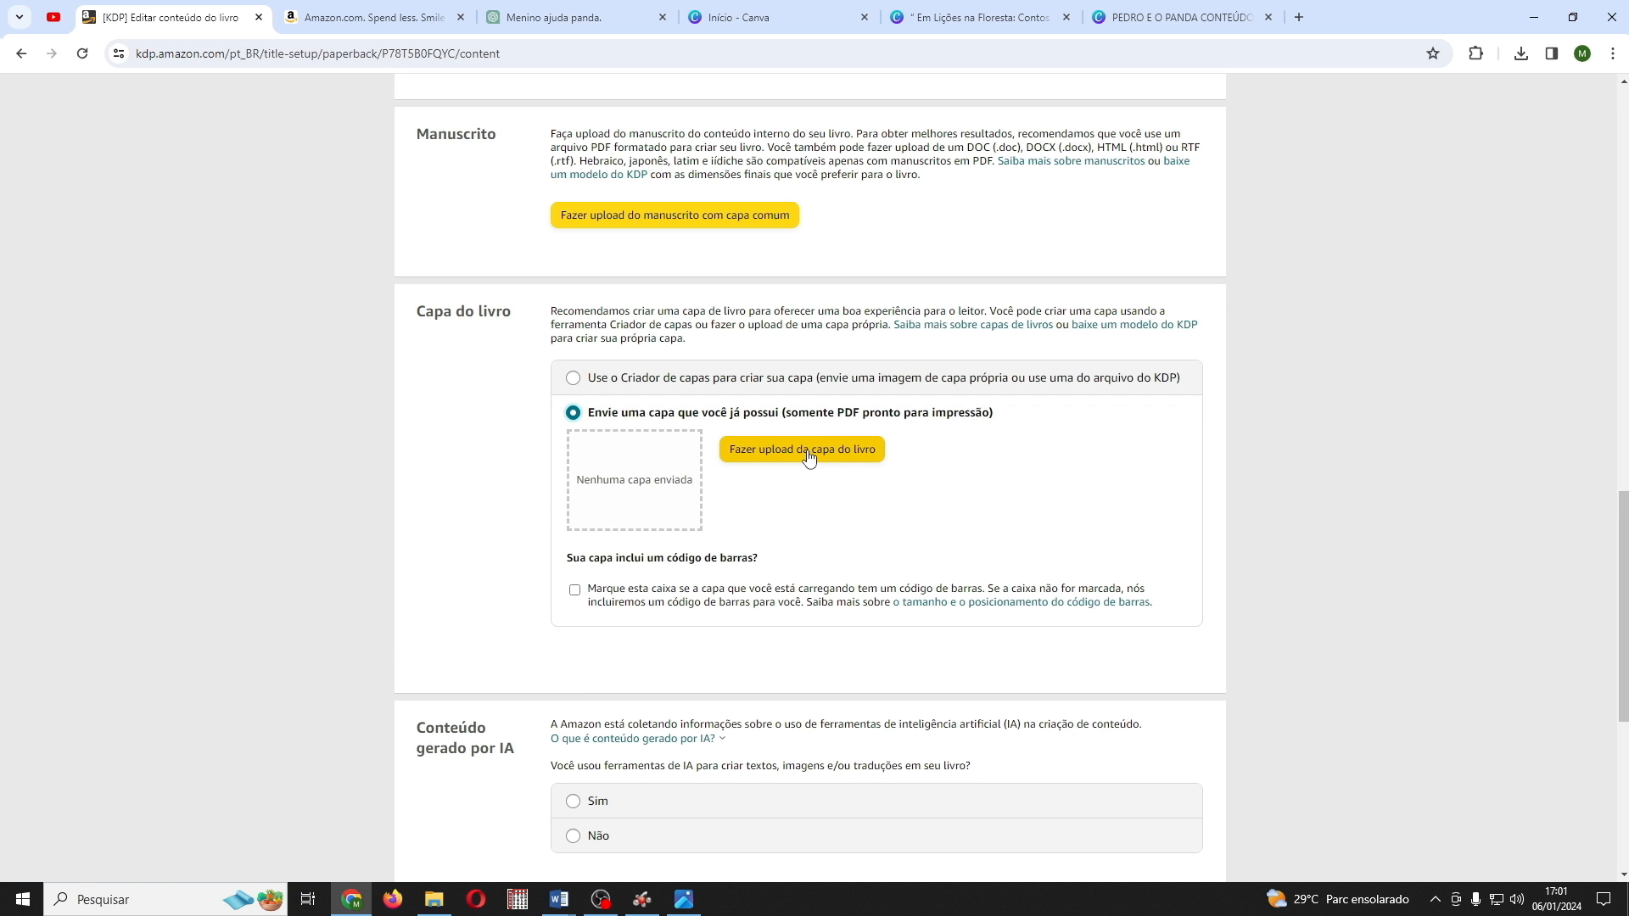
click(270, 146)
click(679, 430)
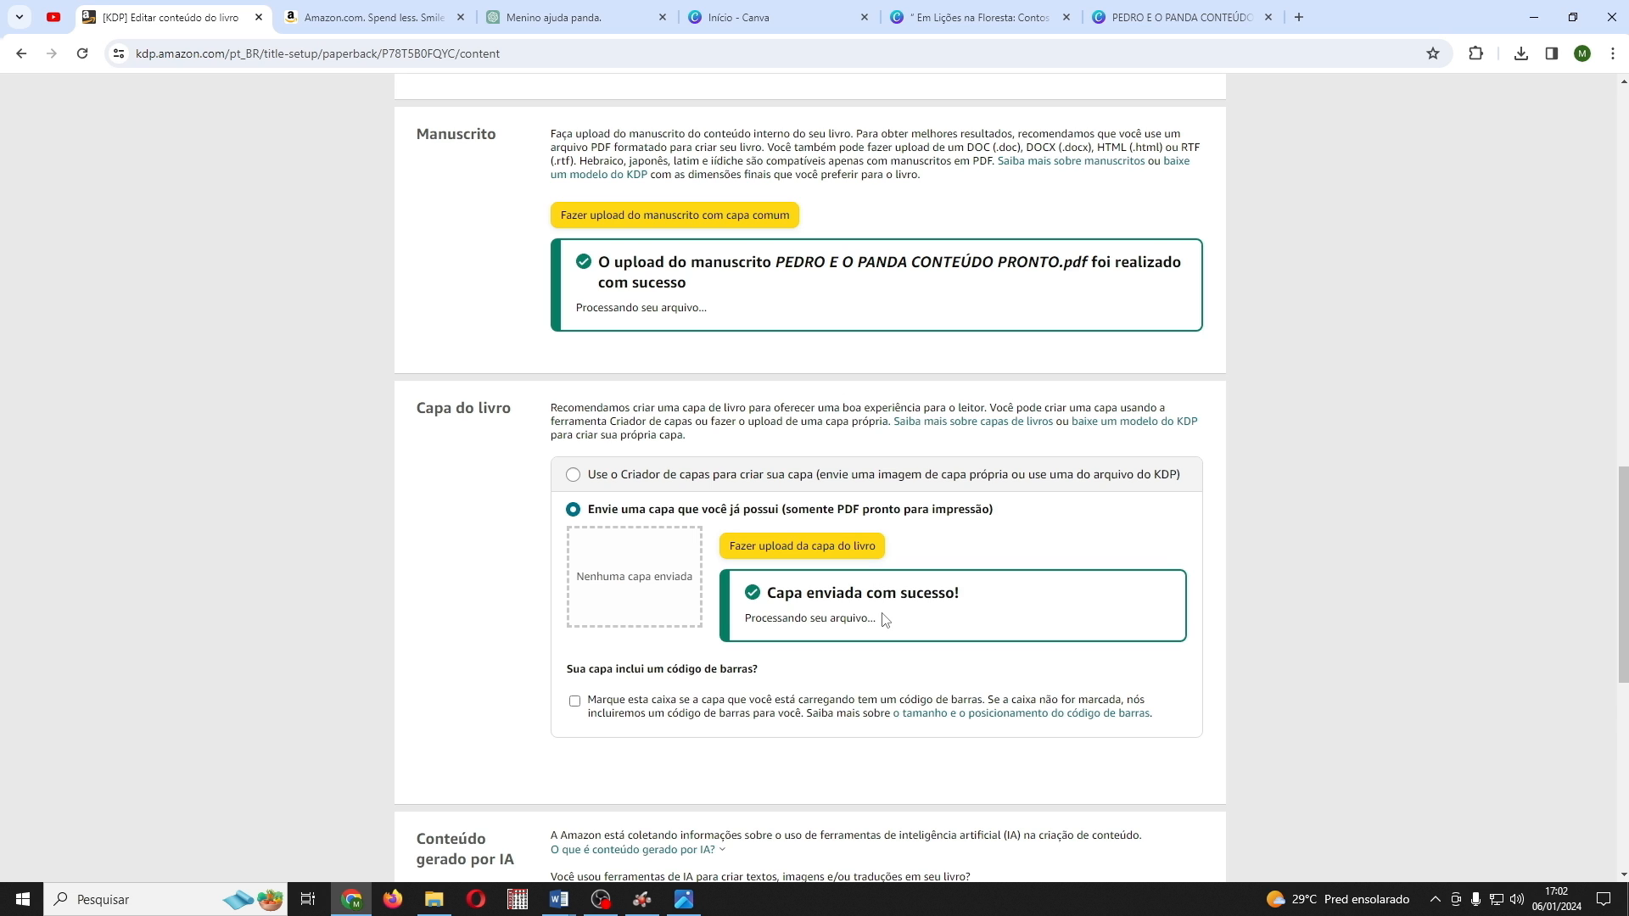
Step: Declare the use of AI tools, with texts as "Algumas seções, com edição extensa" and ChatGpt as the text tool
scroll(883, 619, down, 5)
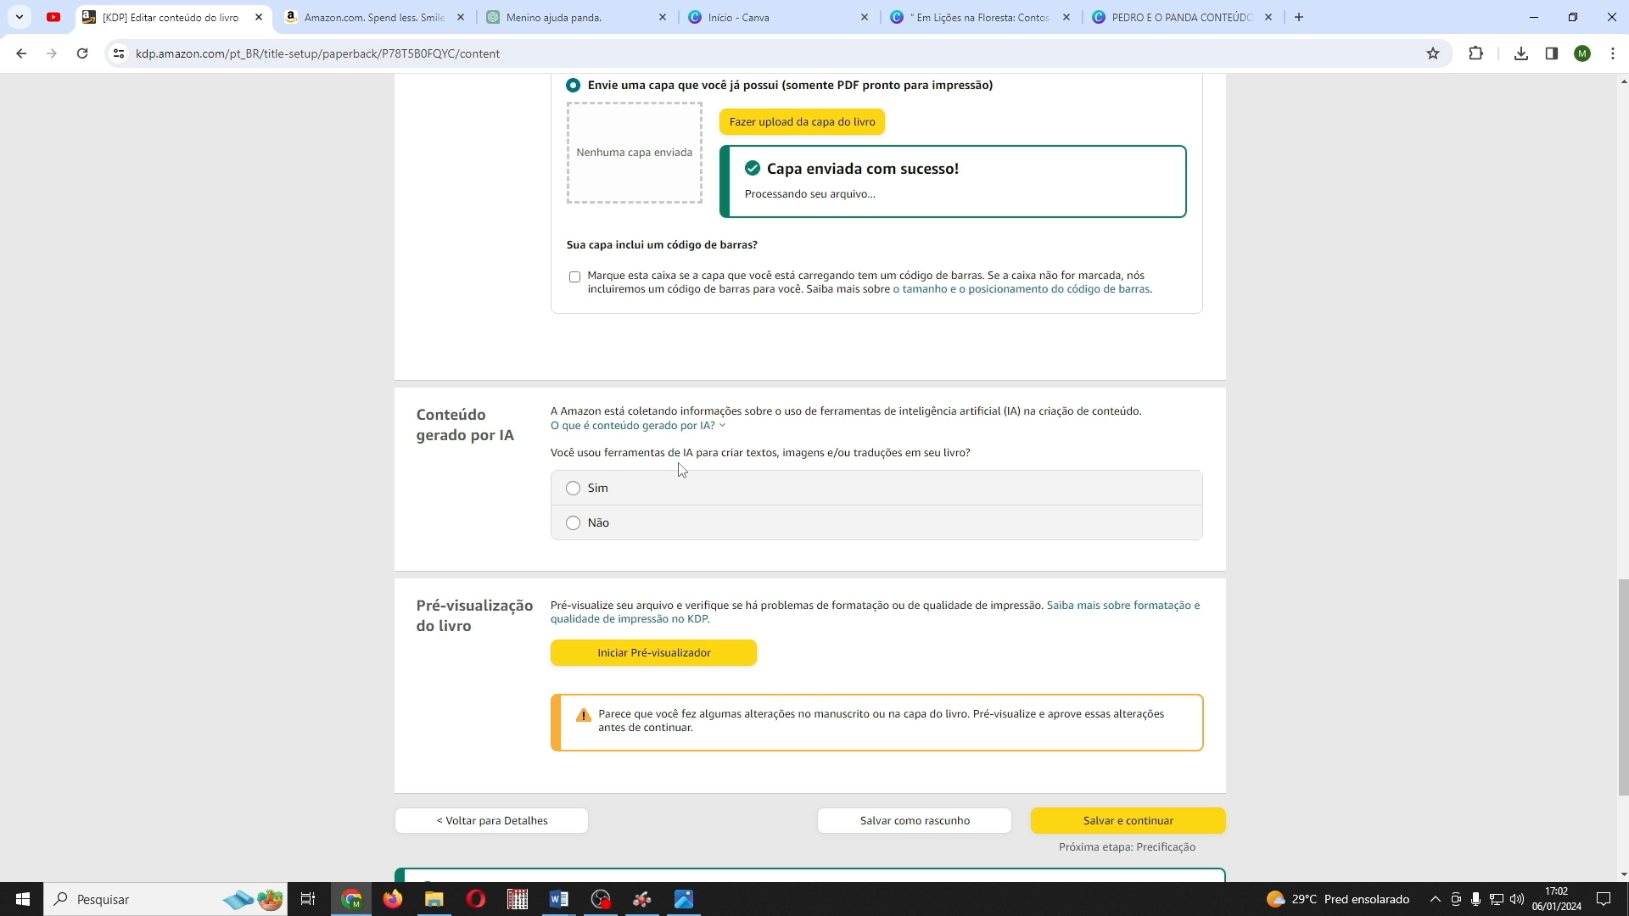
click(574, 490)
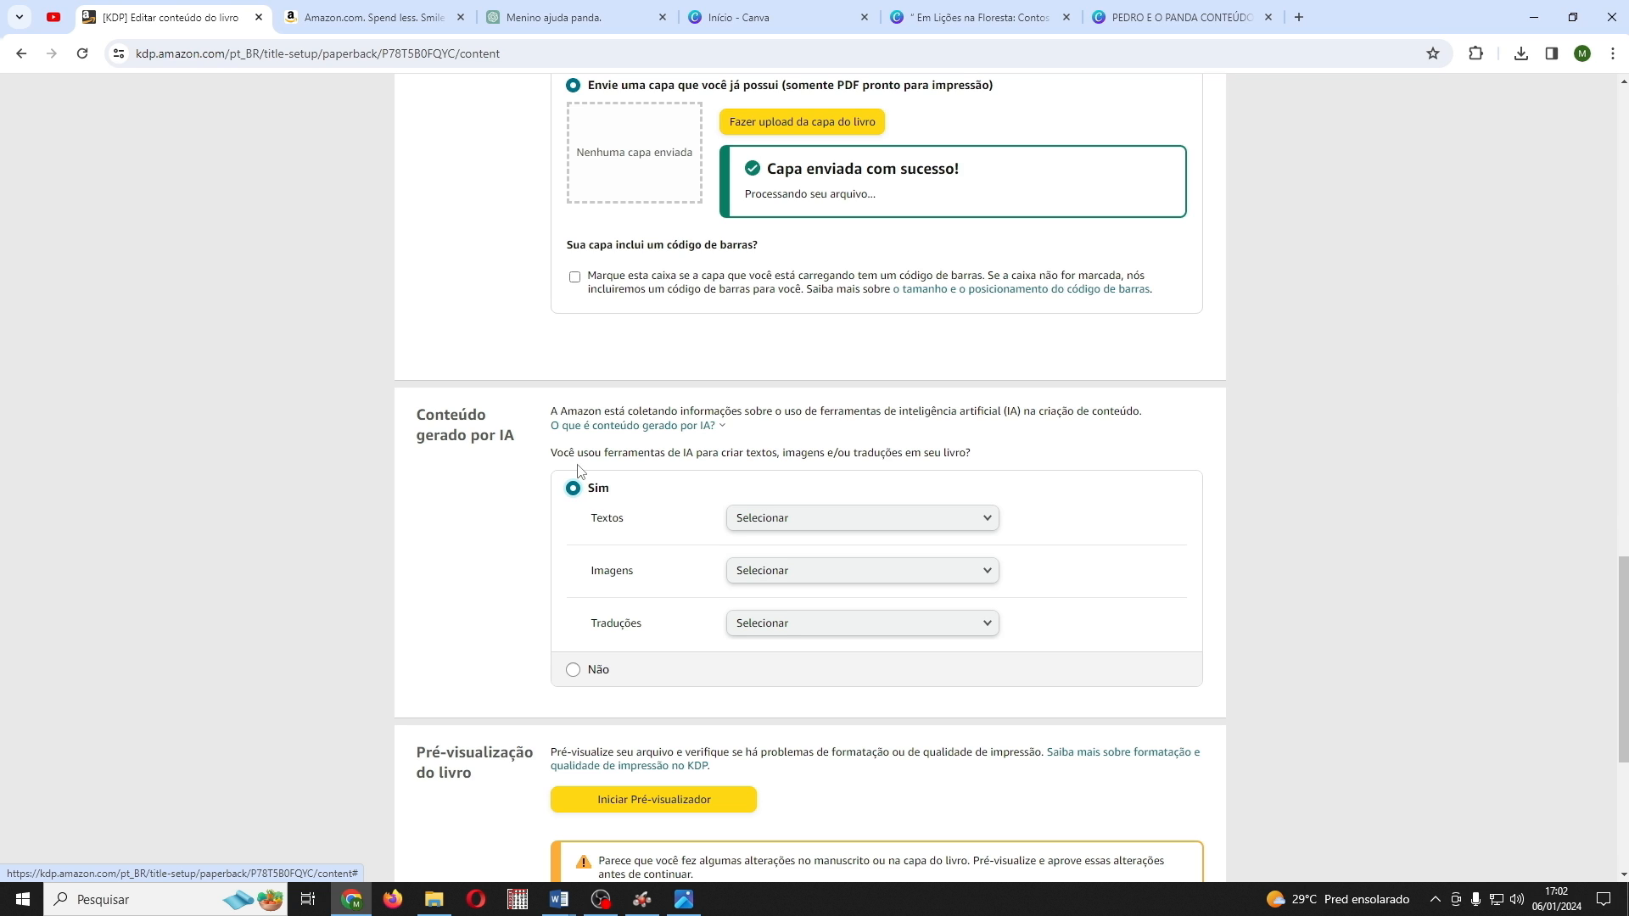
scroll(704, 543, down, 1)
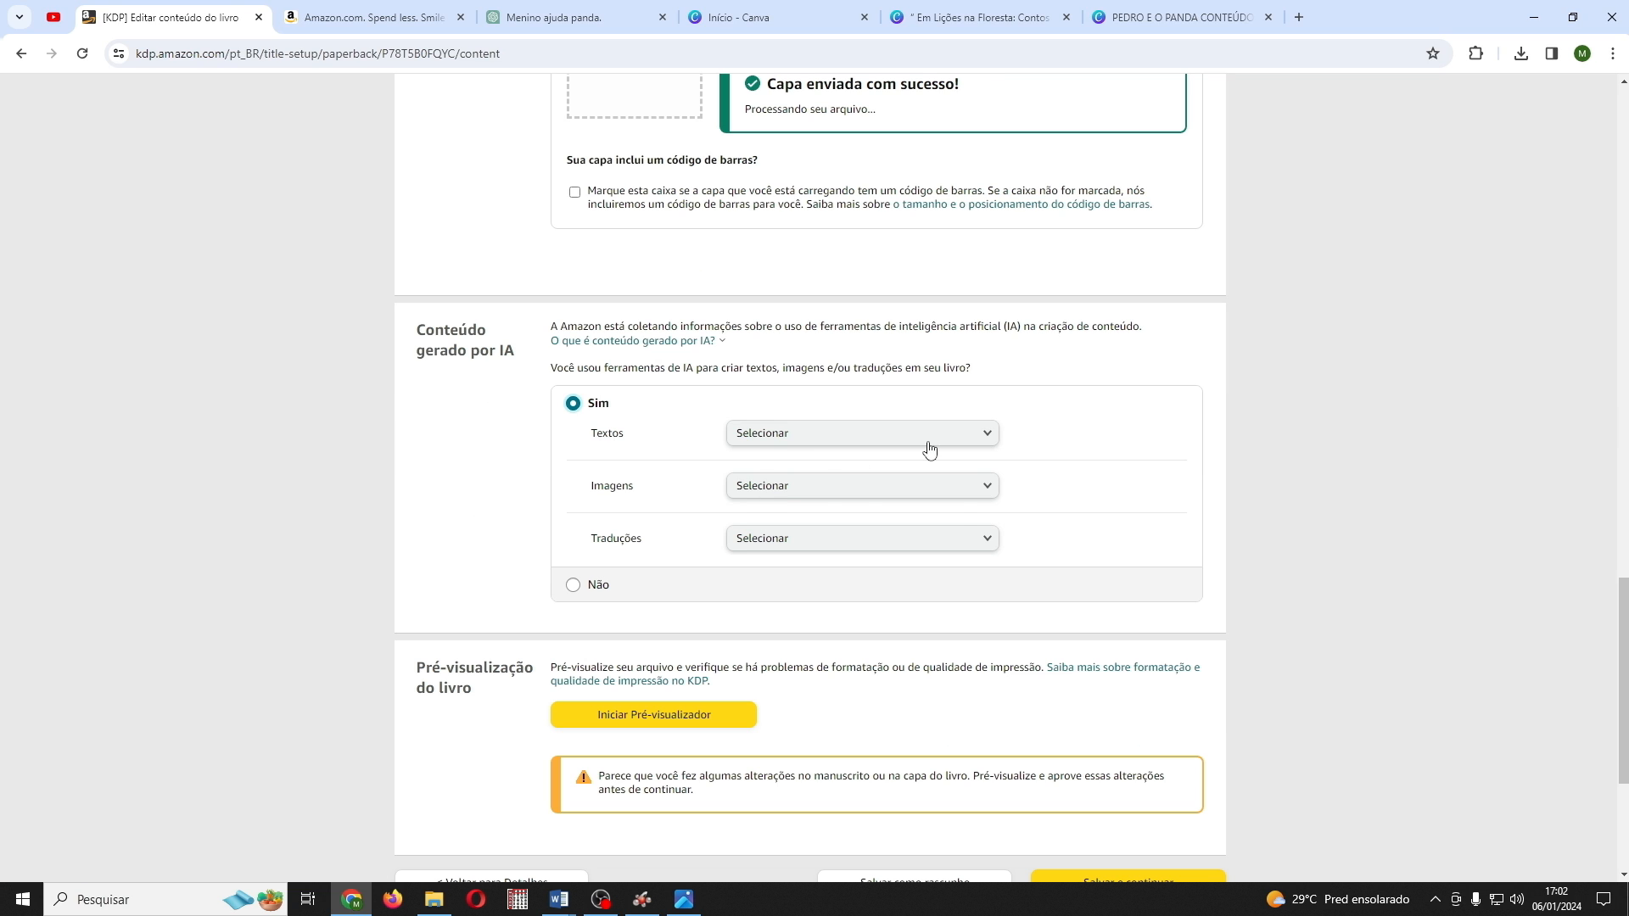
click(989, 437)
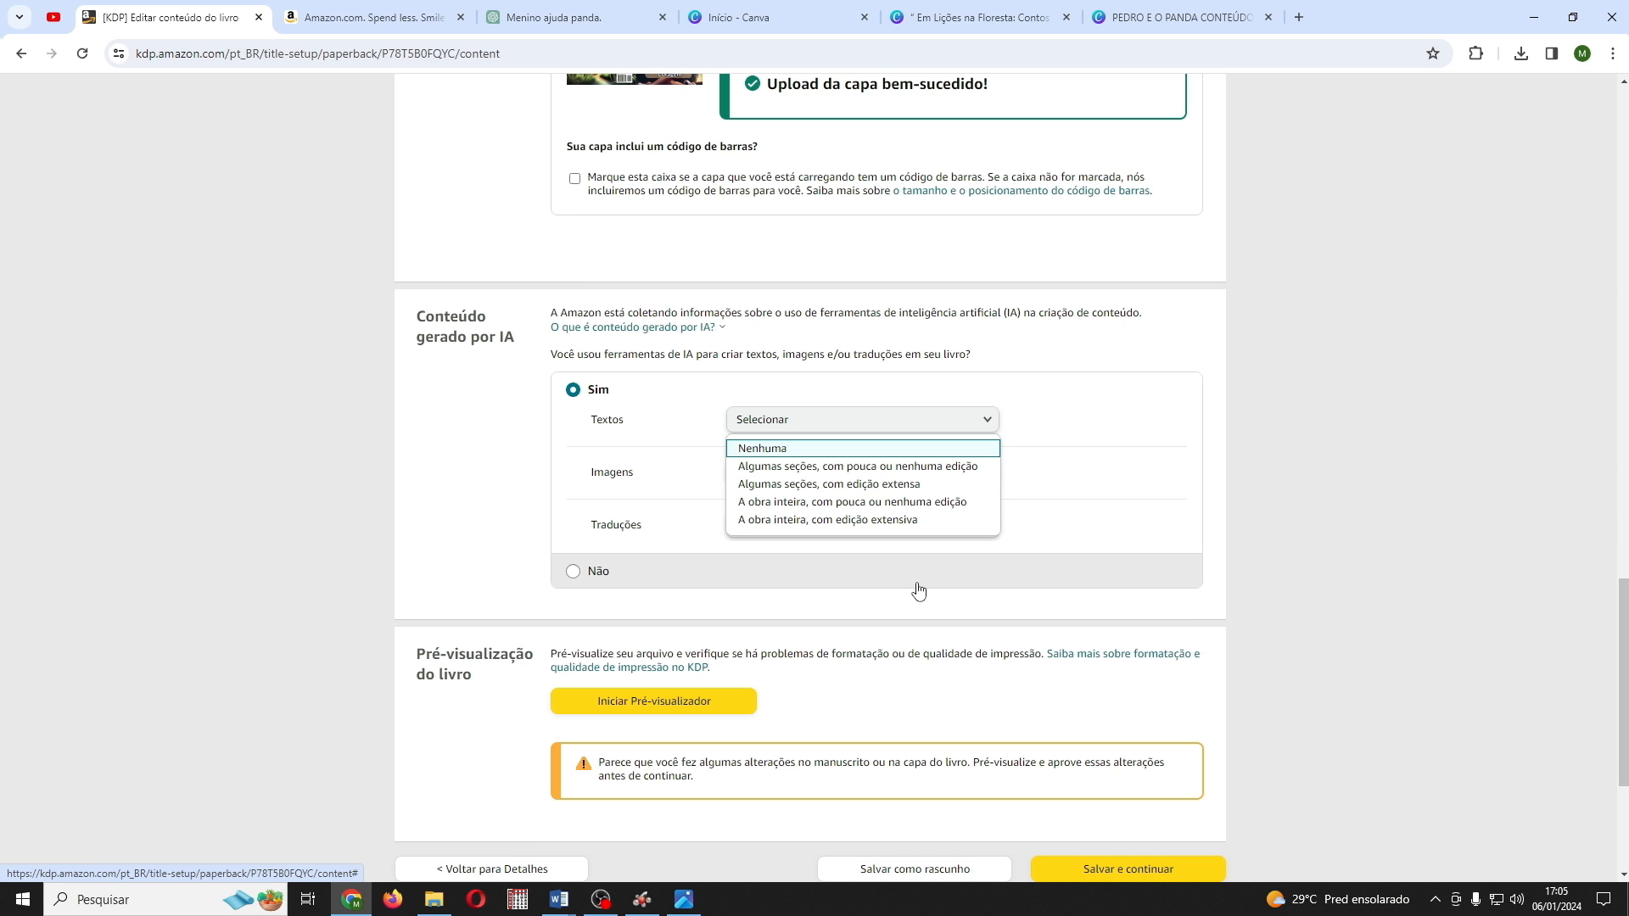
click(857, 485)
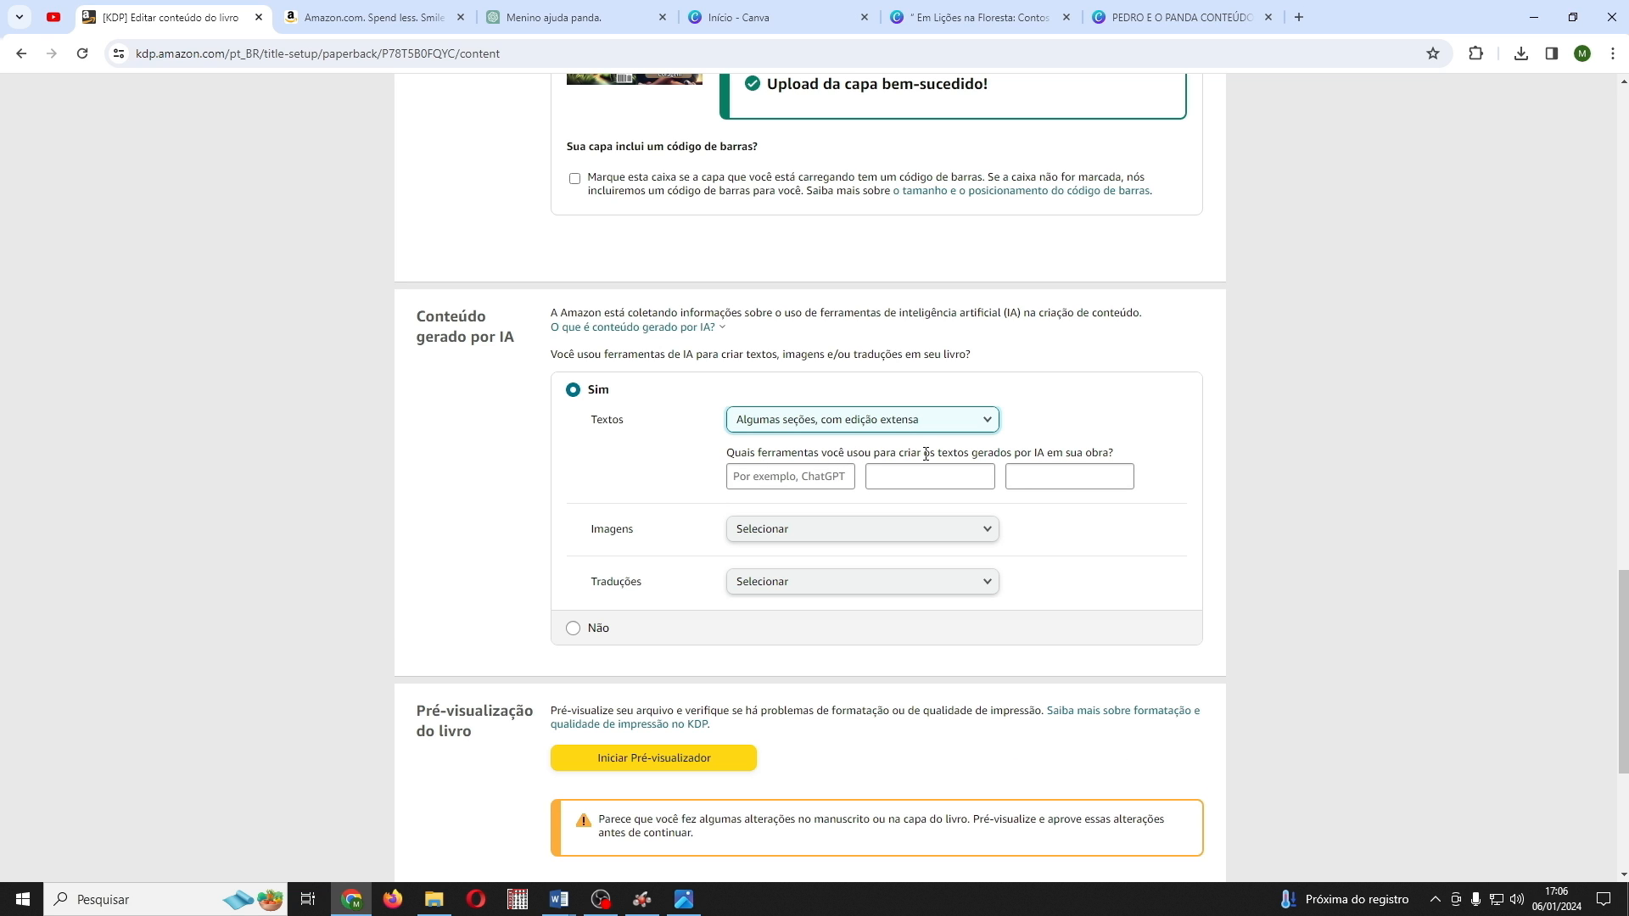
click(779, 482)
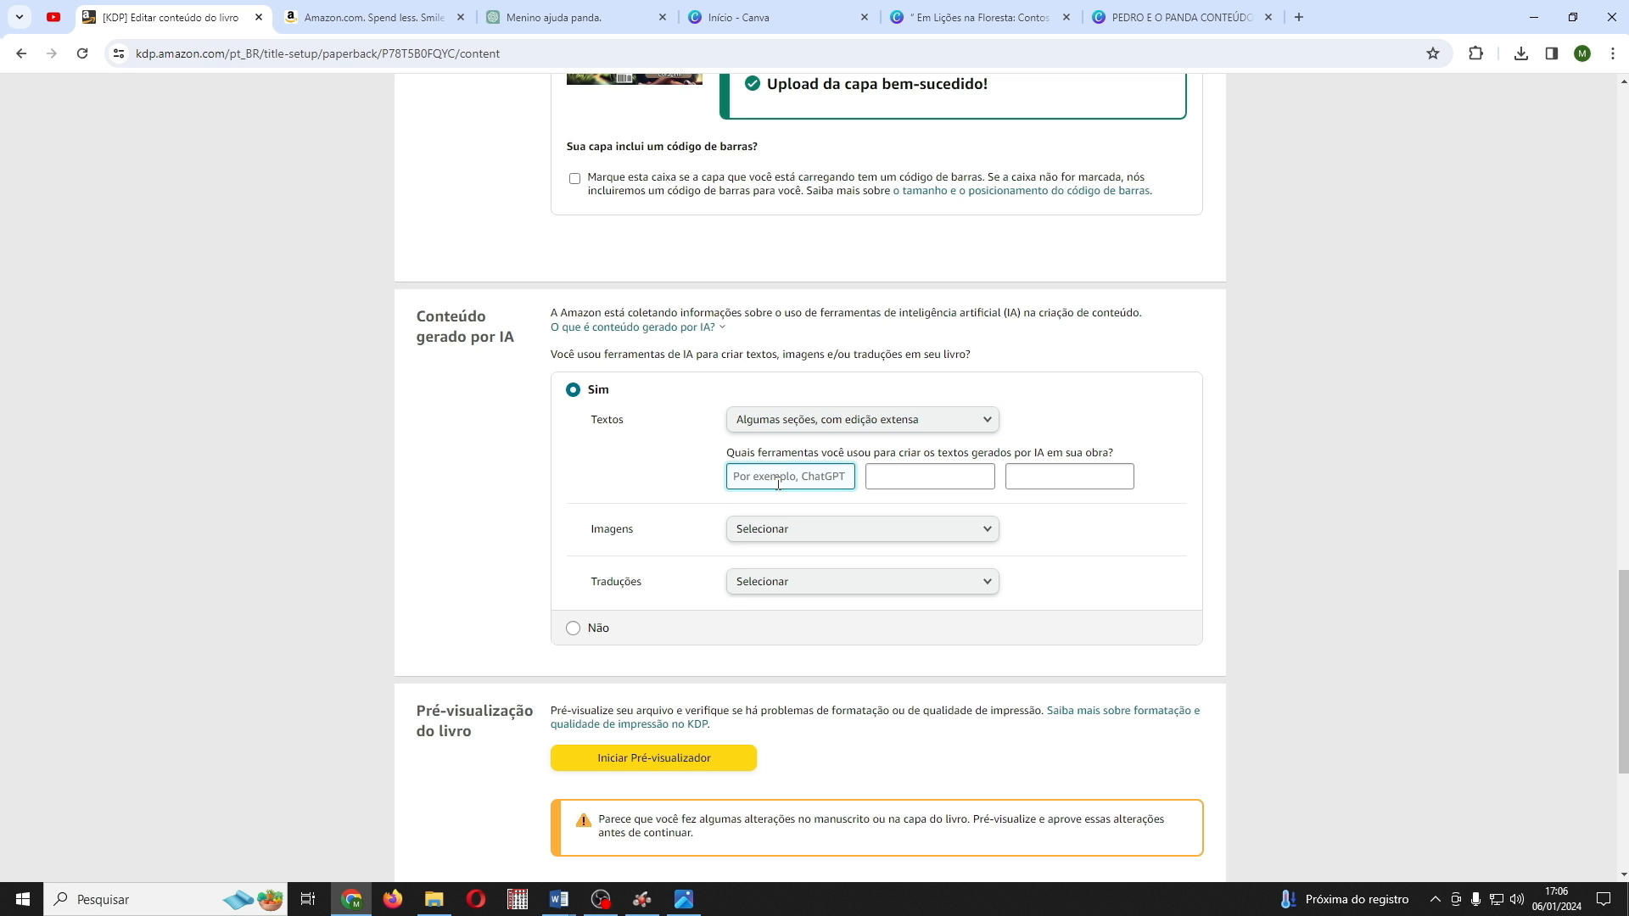
text(ChatGpt)
Step: Declare AI images as "Muitas imagens geradas por IA, com pouca ou nenhuma edição" made with Canva.com, and set translations to Nenhuma
click(993, 534)
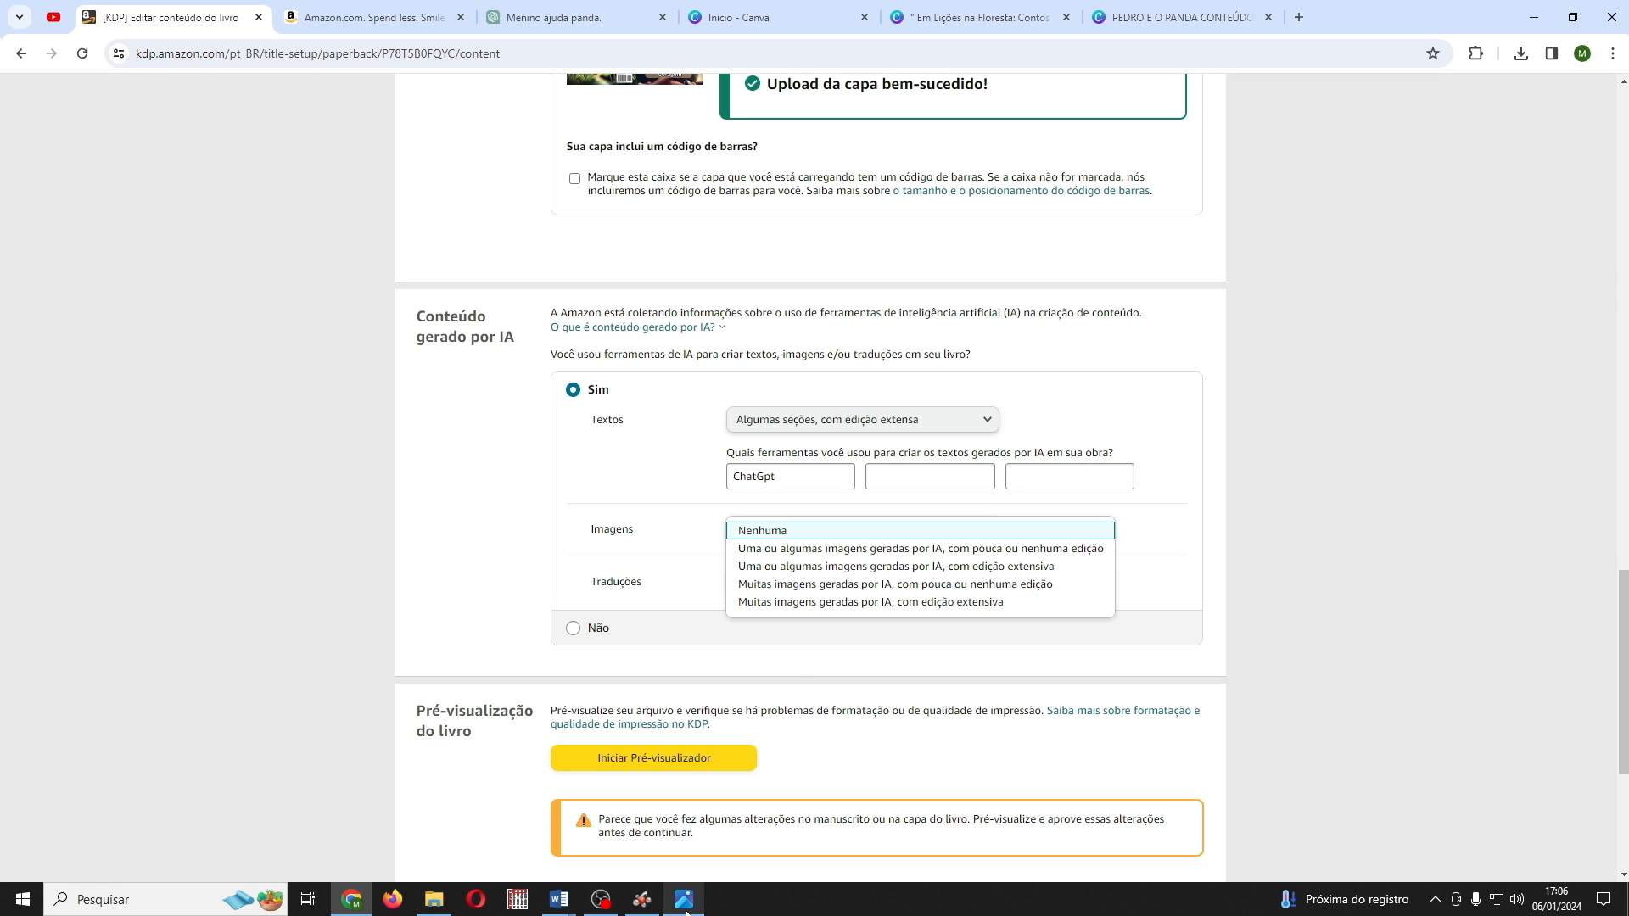
click(829, 585)
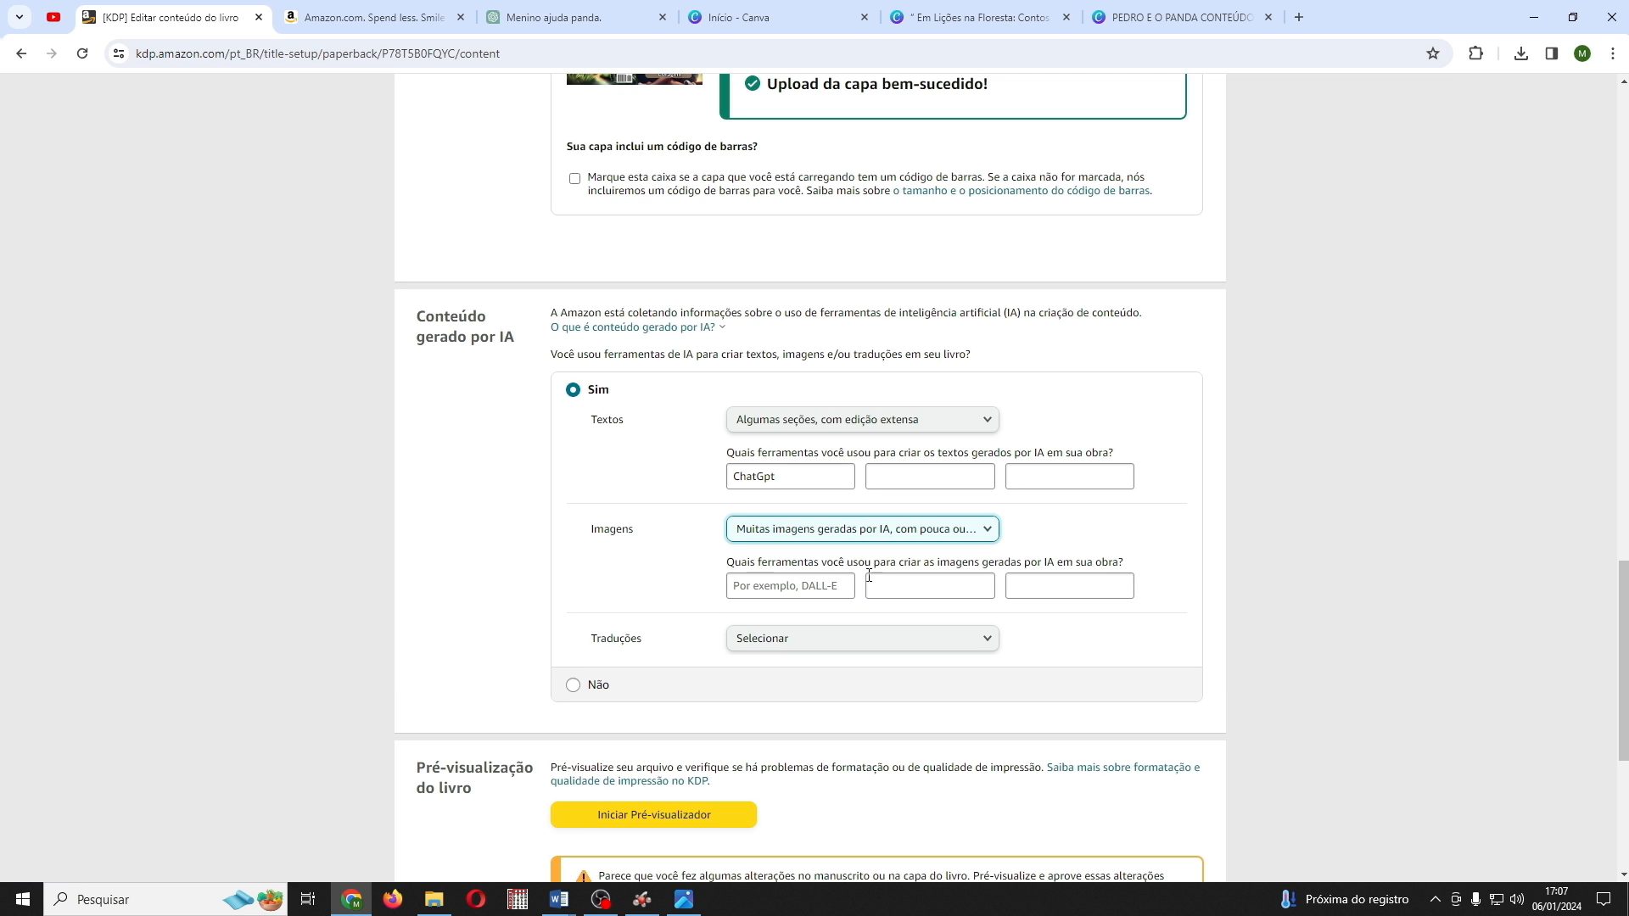
click(795, 584)
text(Canva.com)
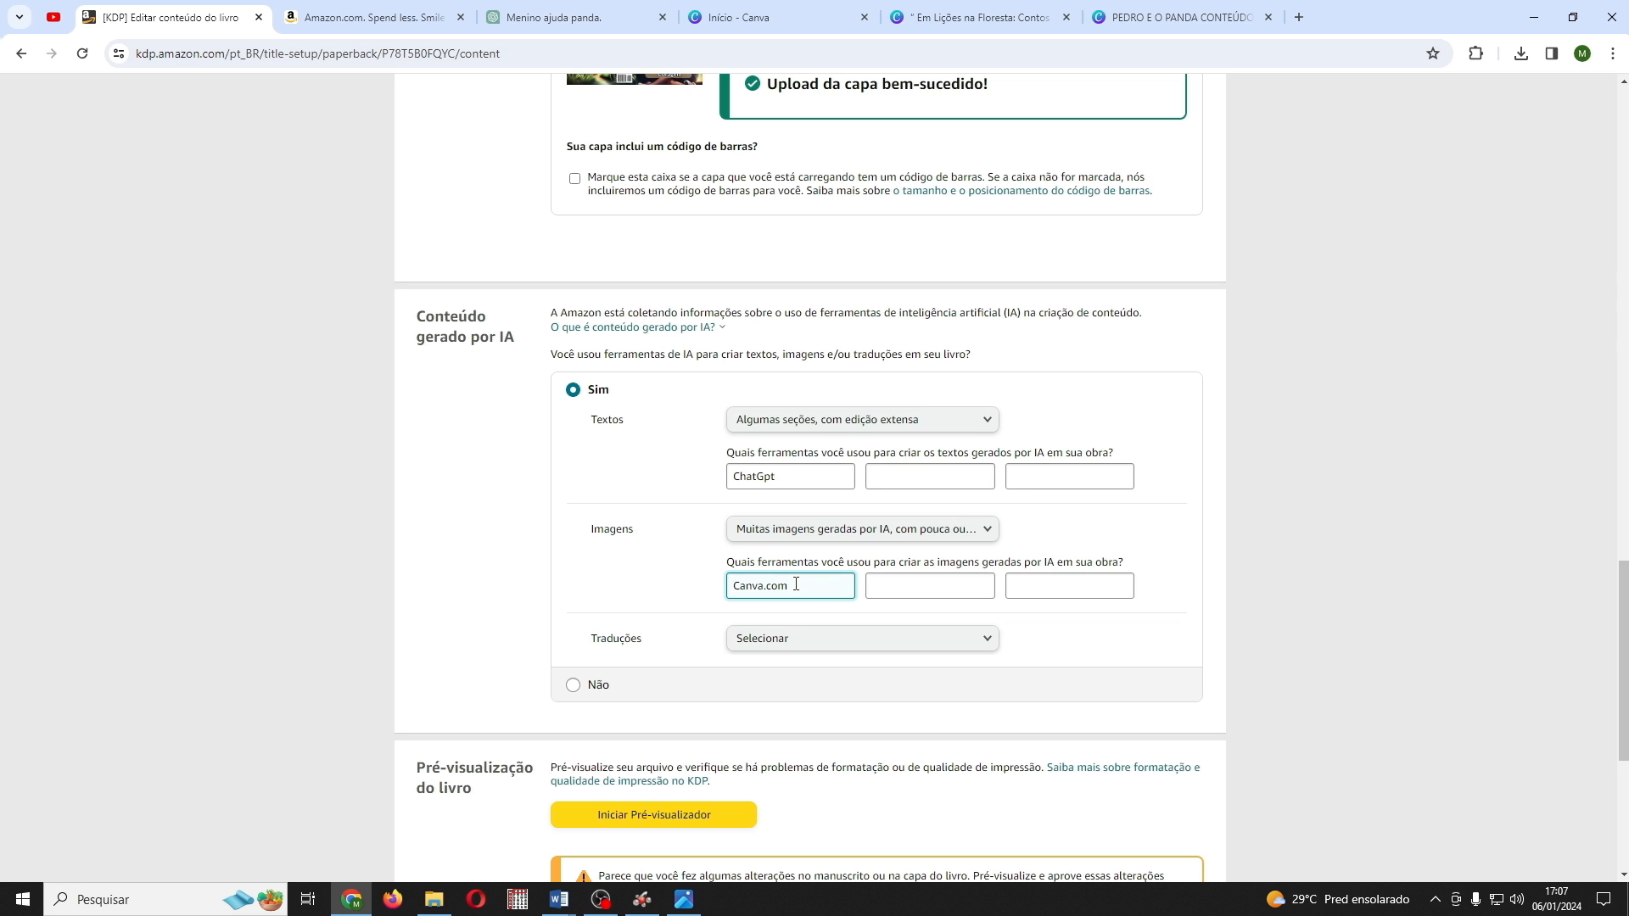
click(986, 639)
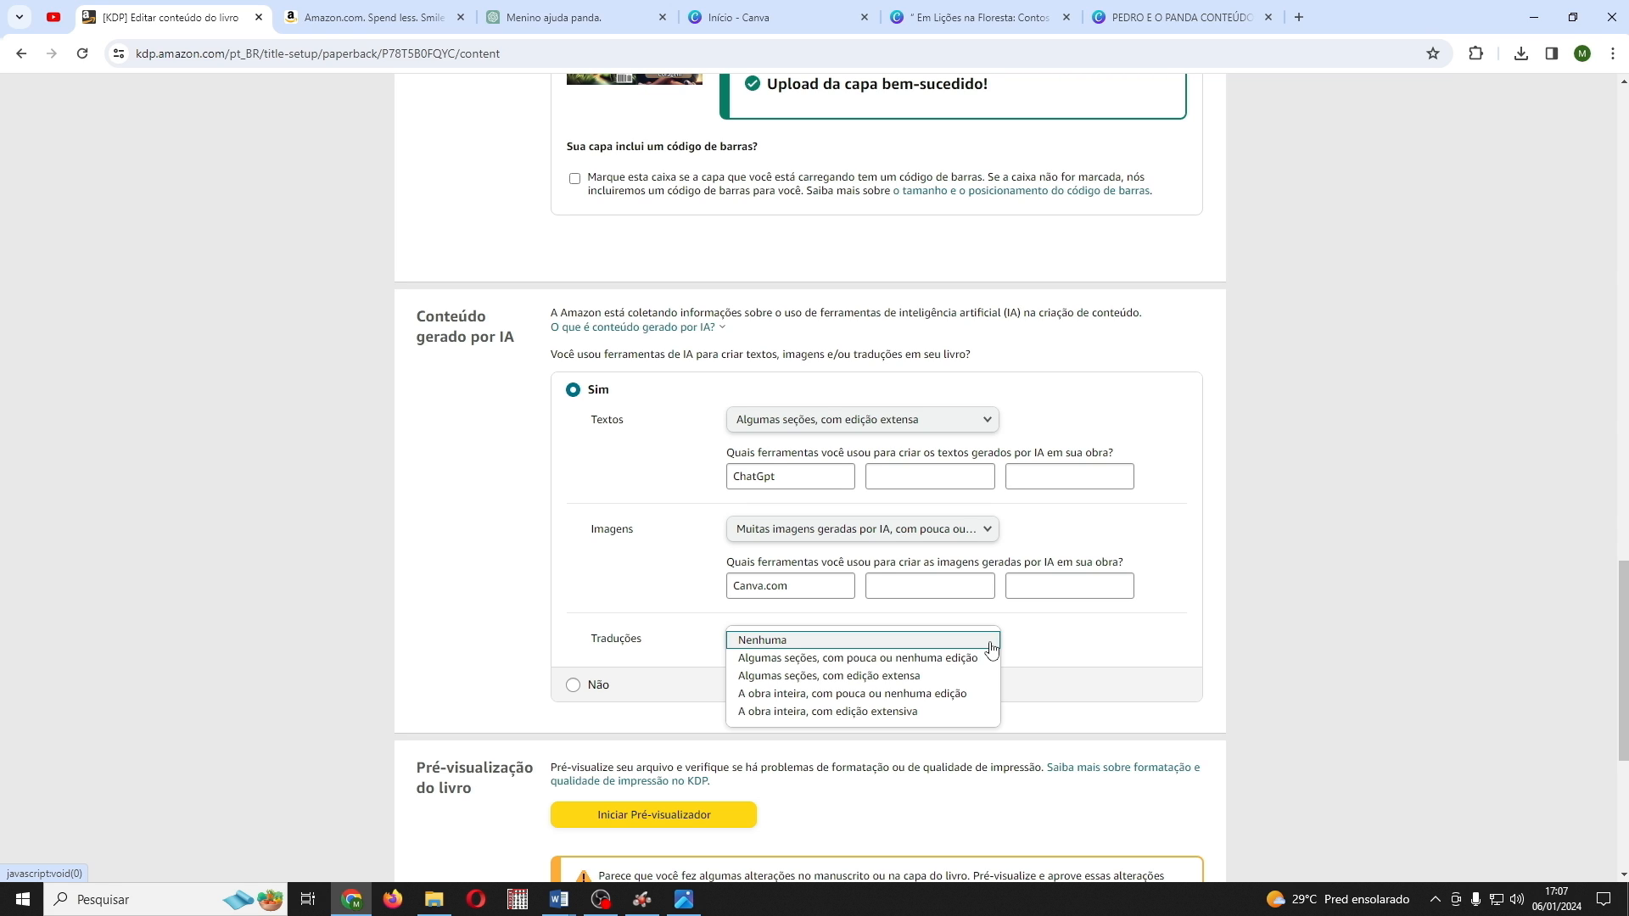
click(991, 647)
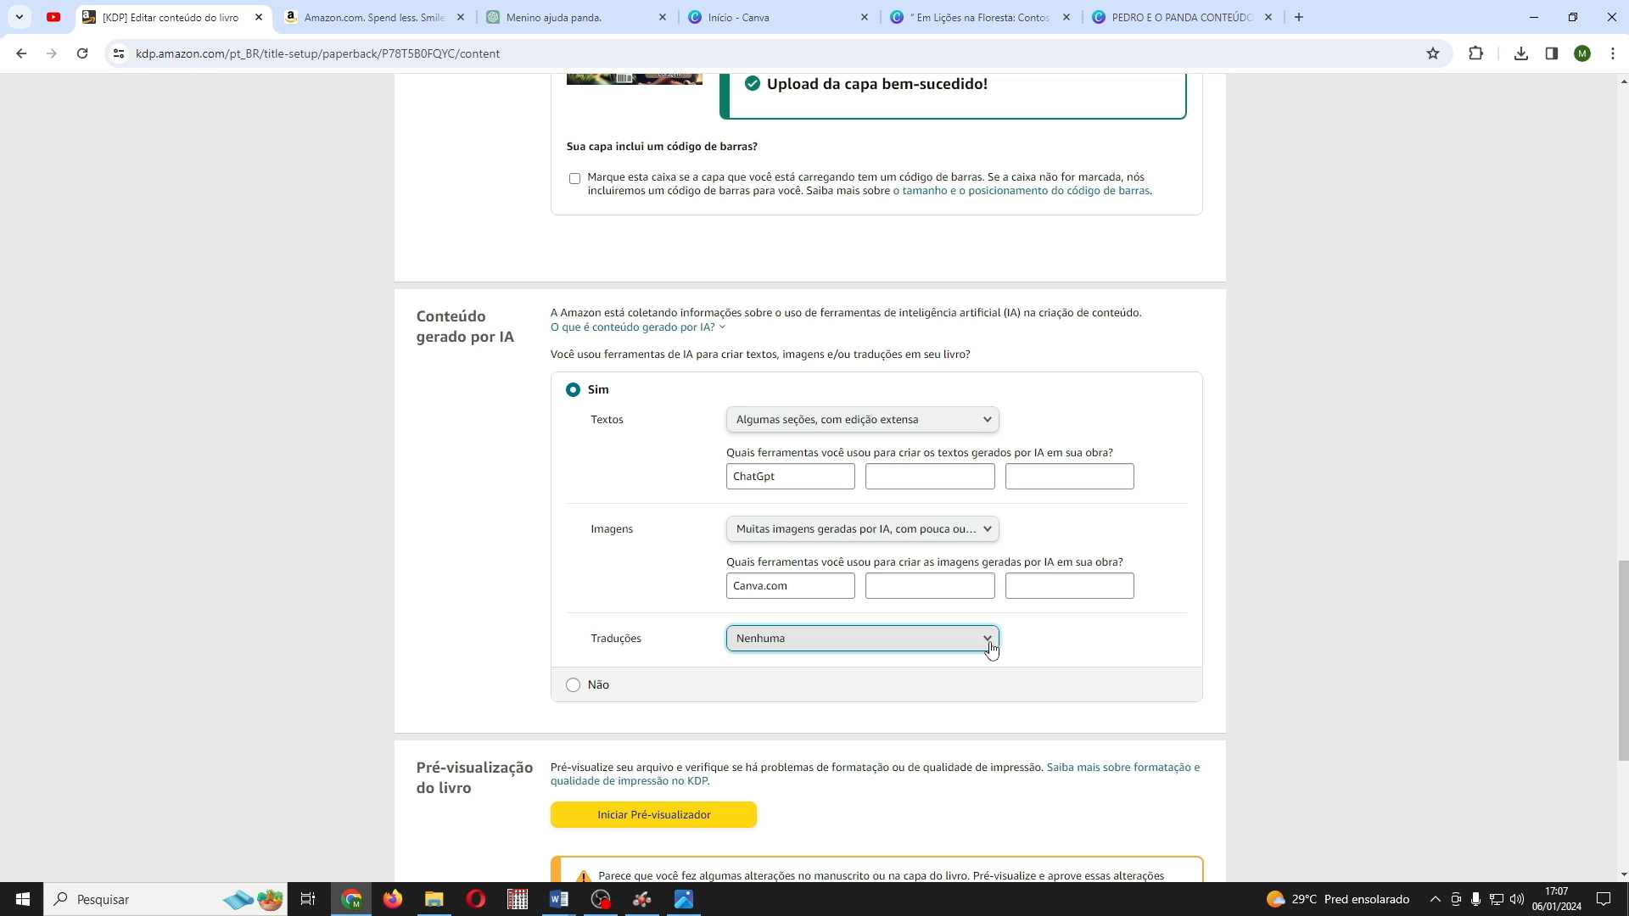
Step: Open the print preview, page through the book from the cover to the final spread, and approve it
scroll(991, 648, down, 4)
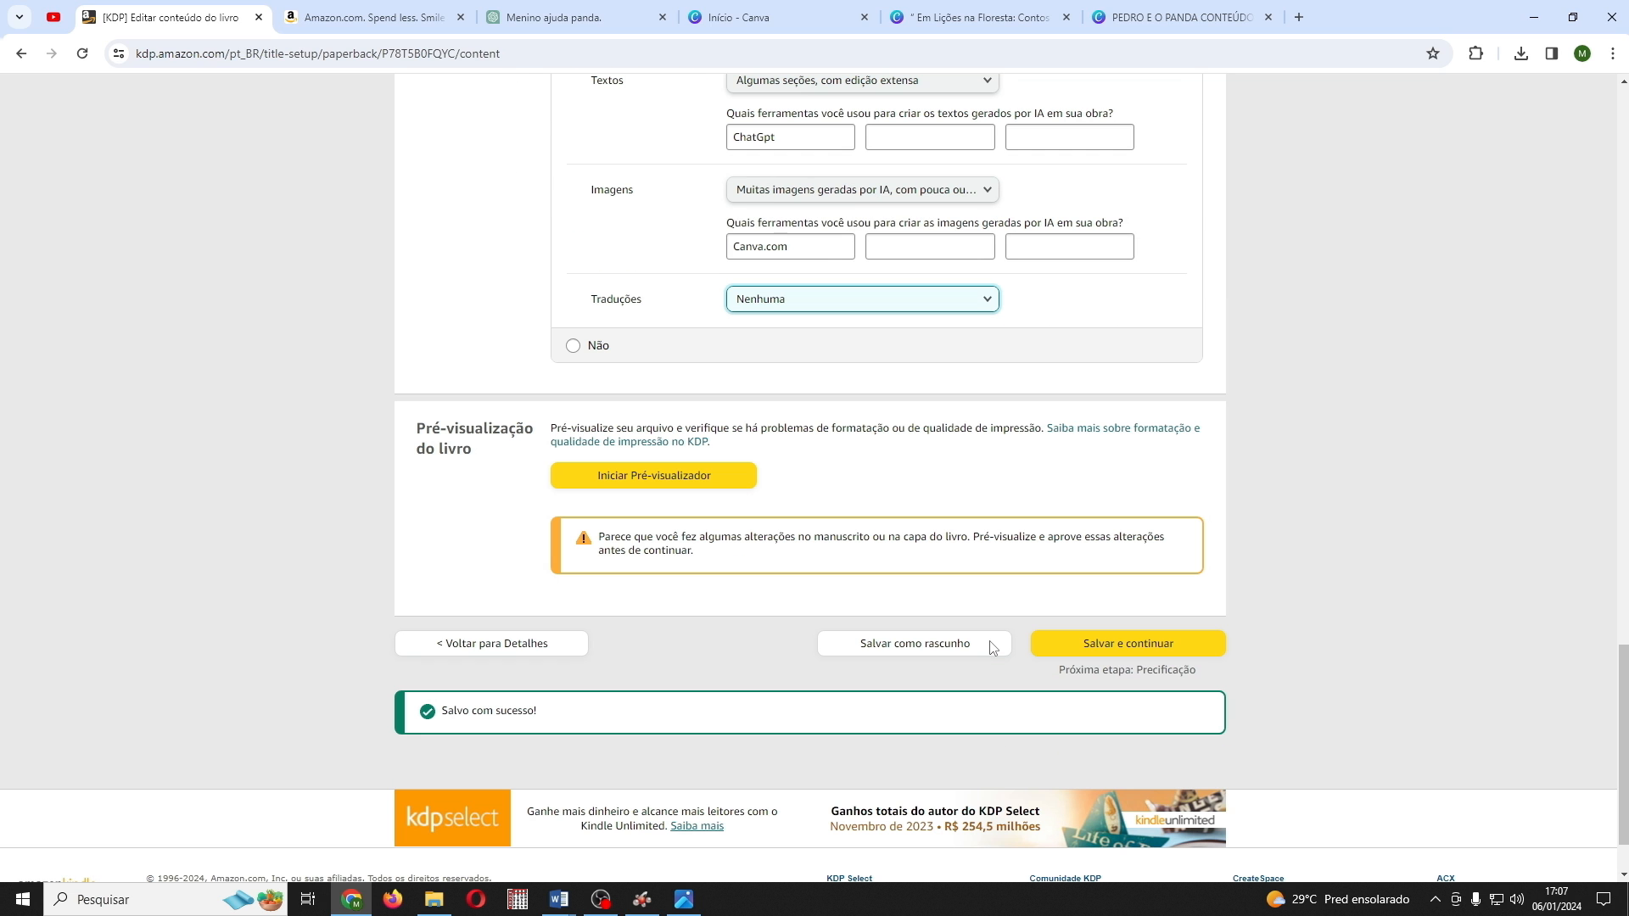
click(666, 477)
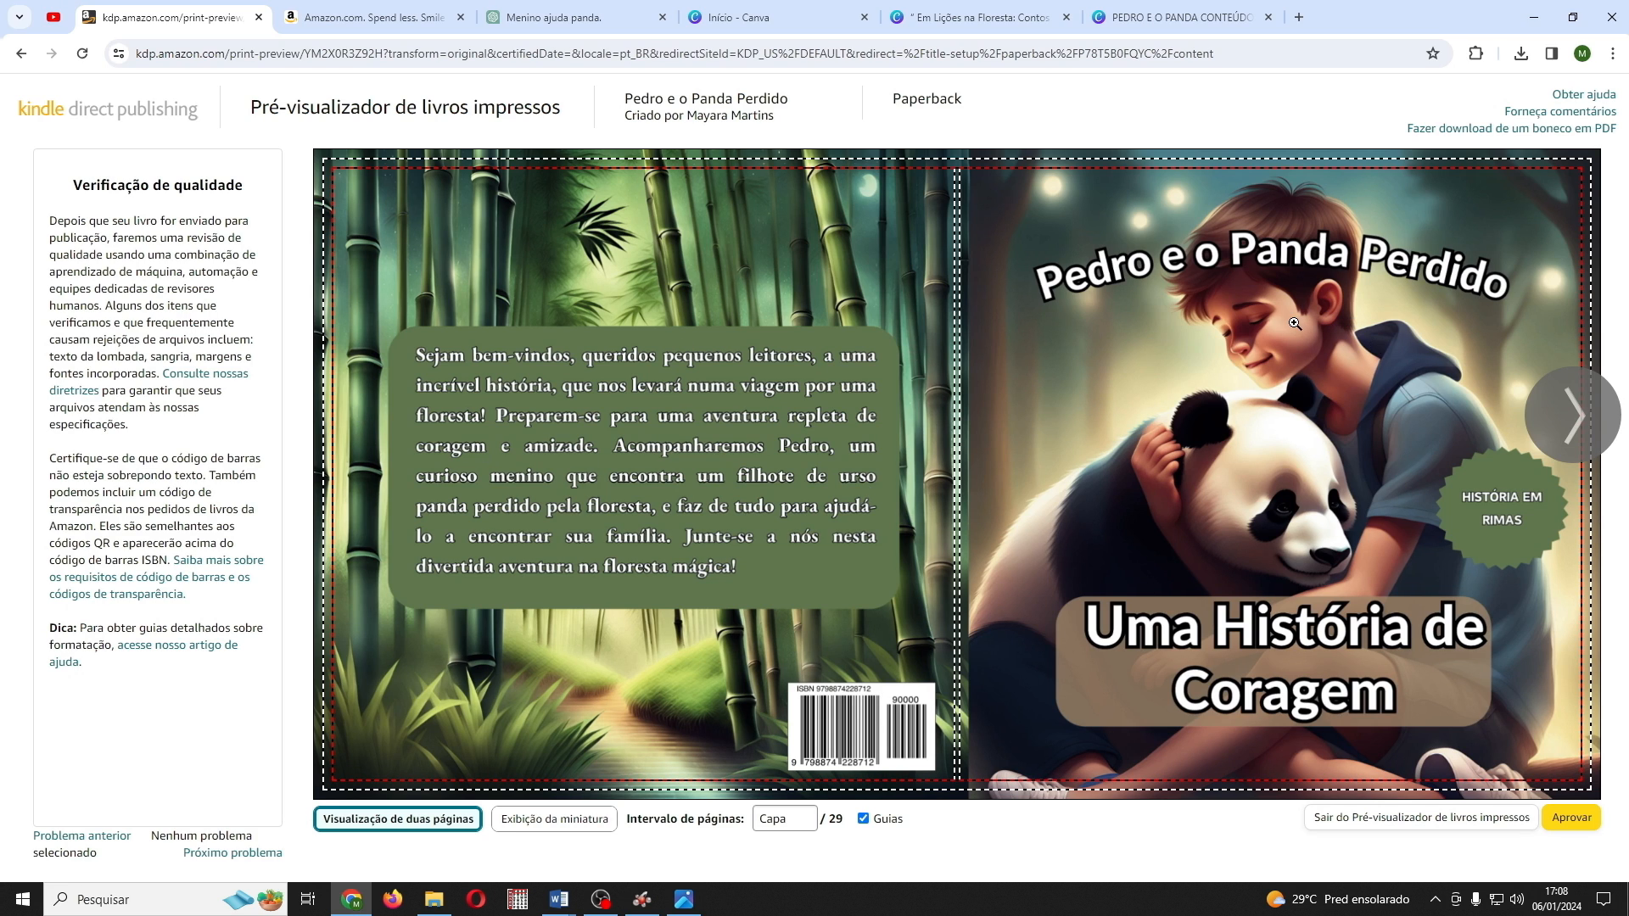
click(1572, 426)
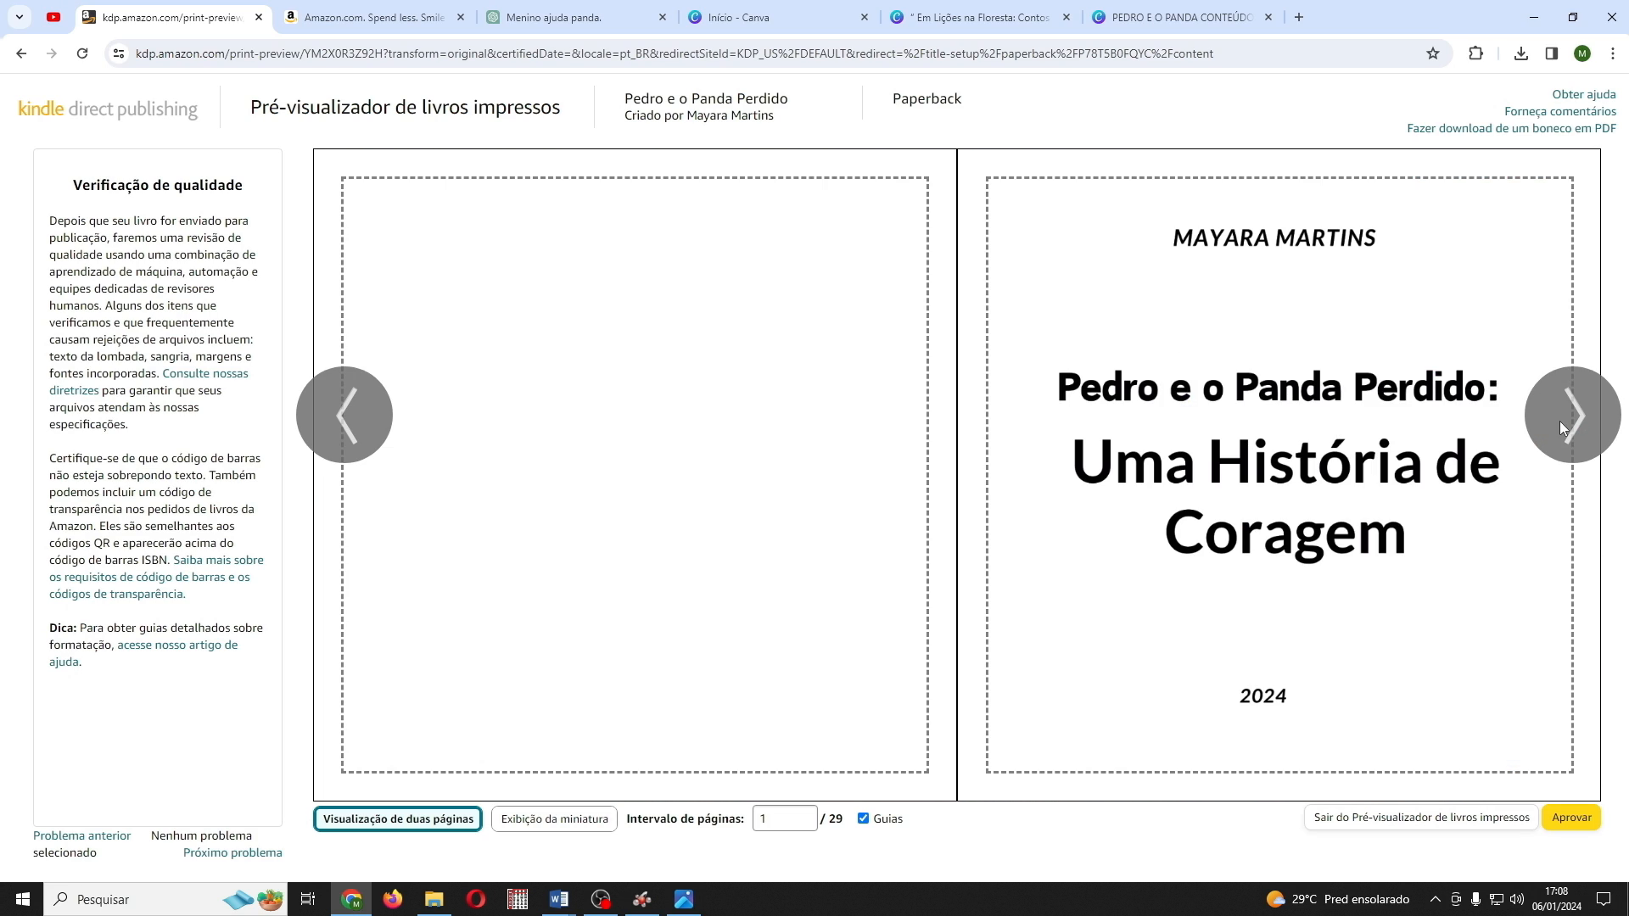
click(1561, 421)
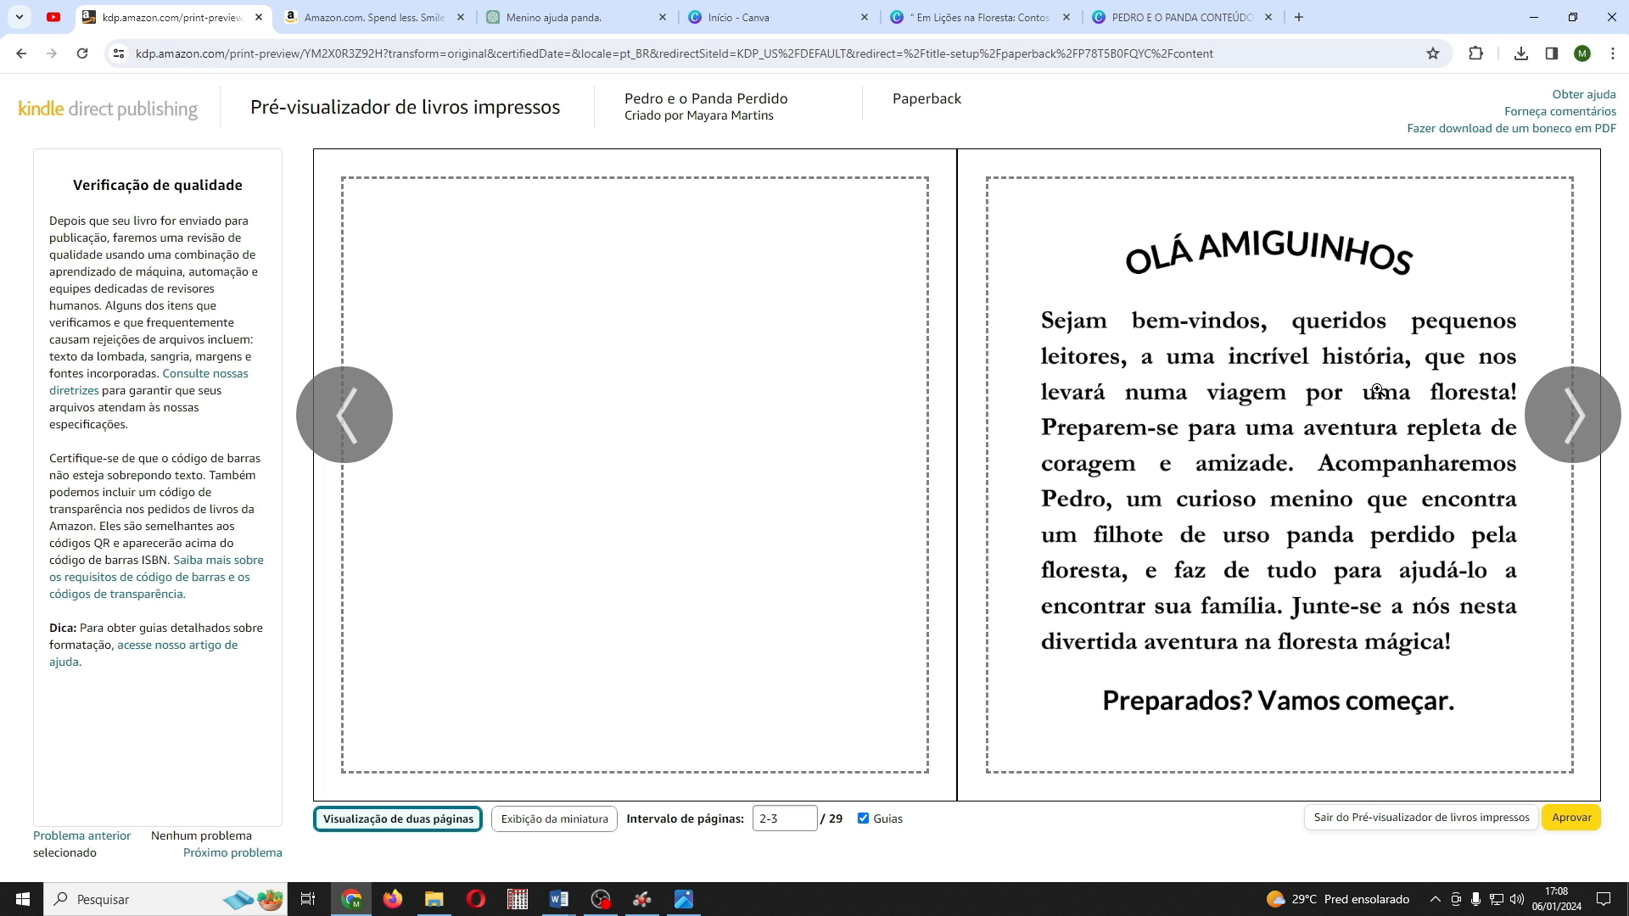
click(1575, 421)
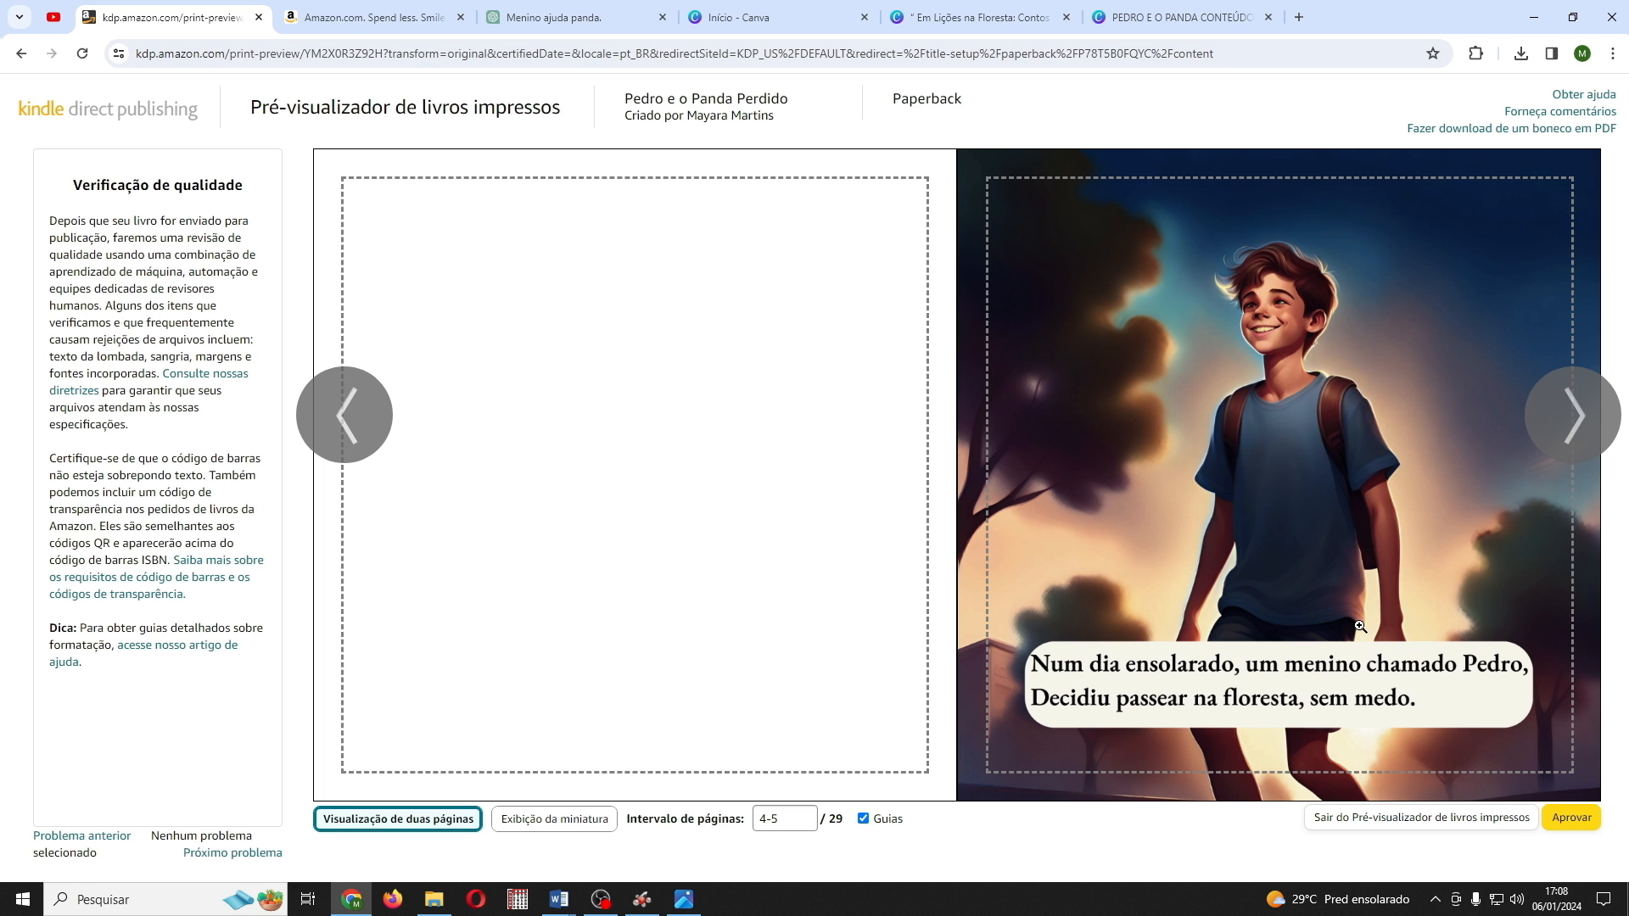
click(1568, 431)
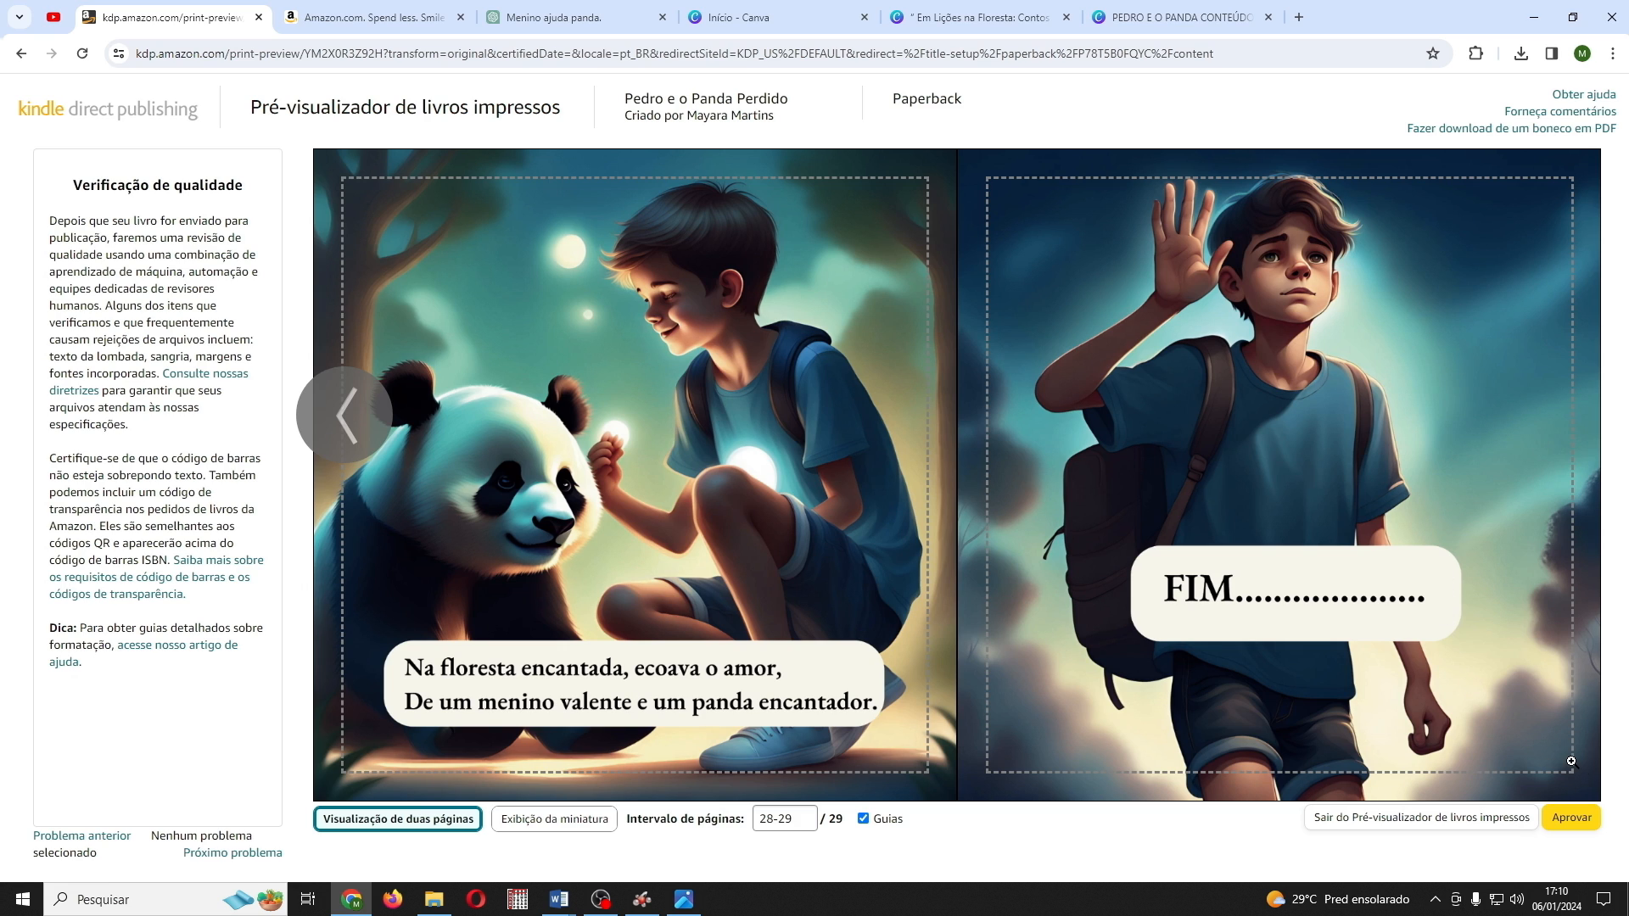
click(1571, 819)
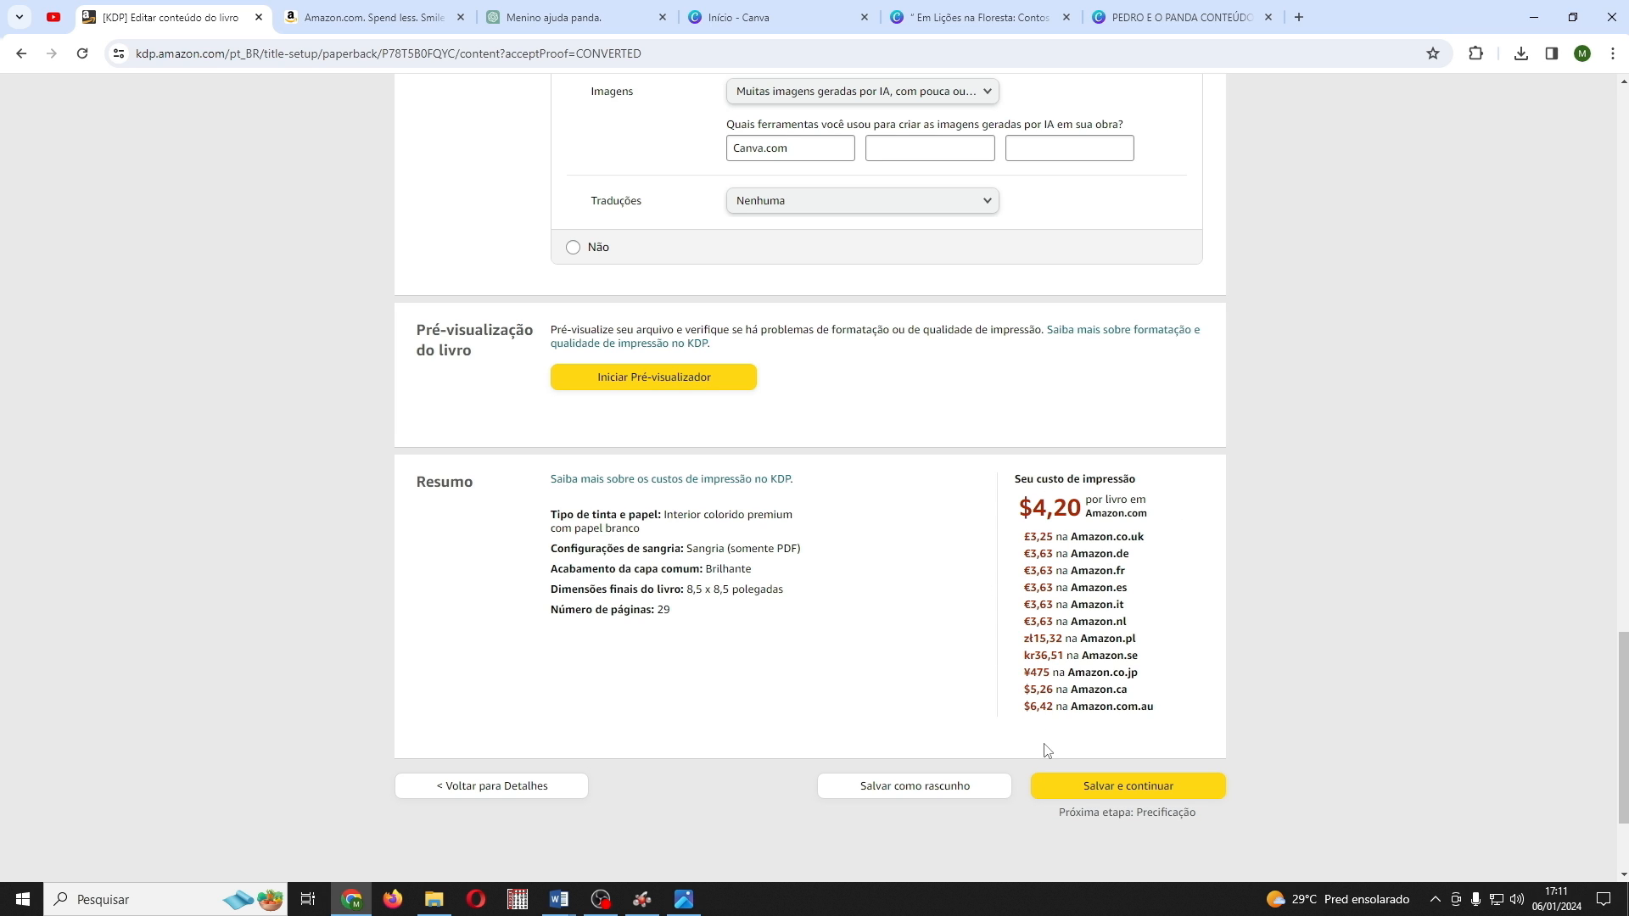
Step: Save the book content, continue to pricing, and set the suggested Amazon.com price to 12,99 USD
click(1113, 788)
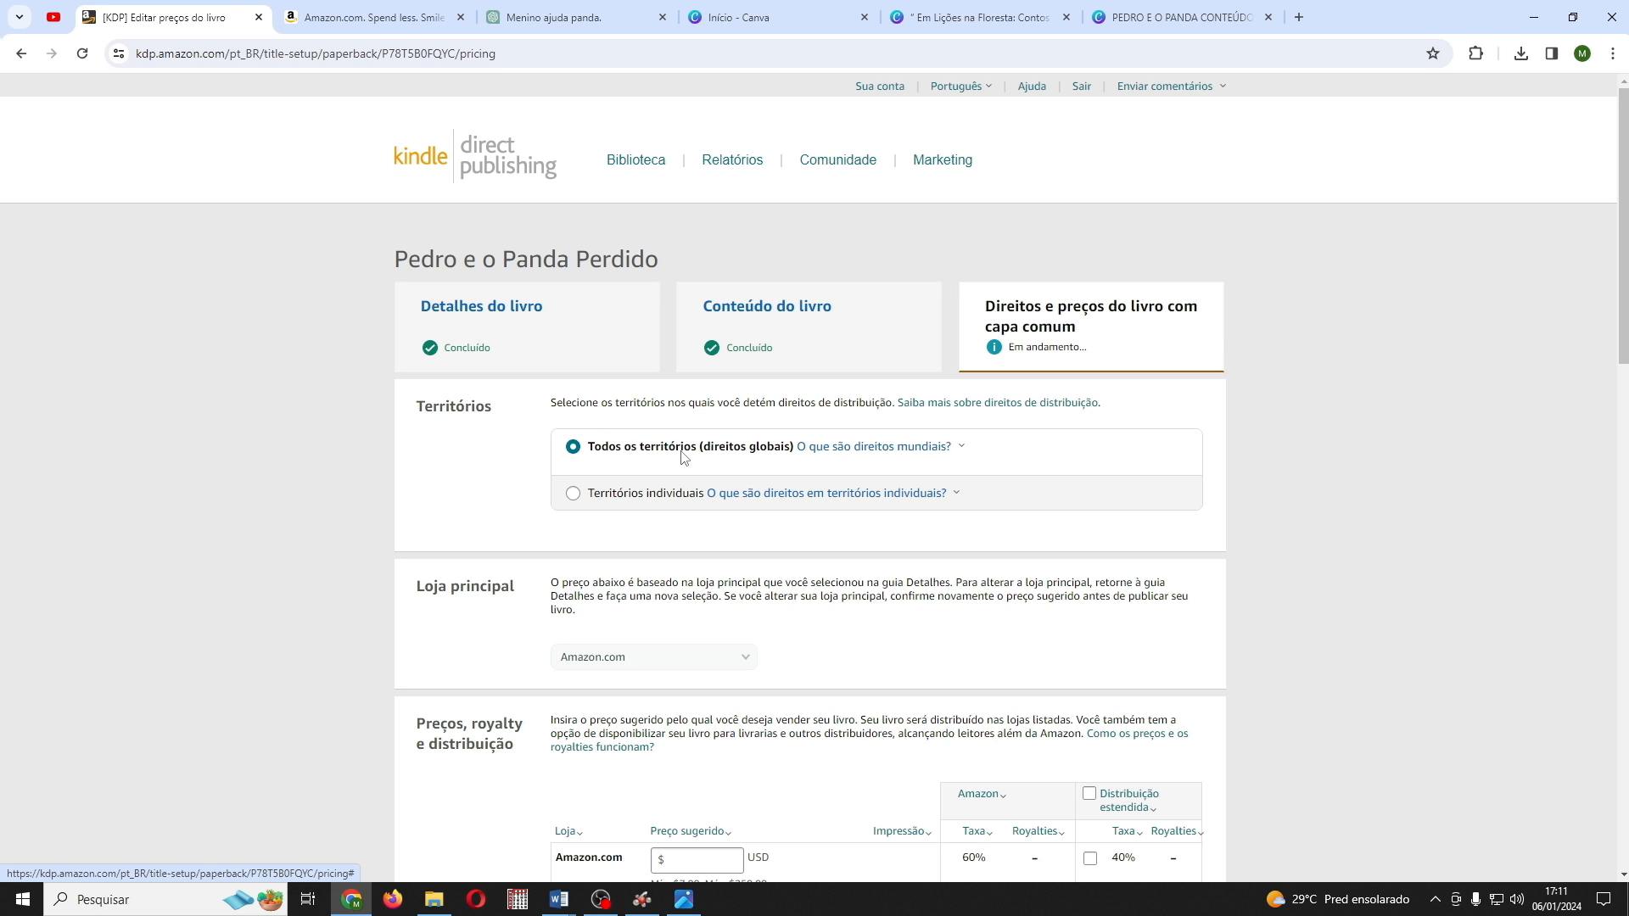
scroll(684, 458, down, 3)
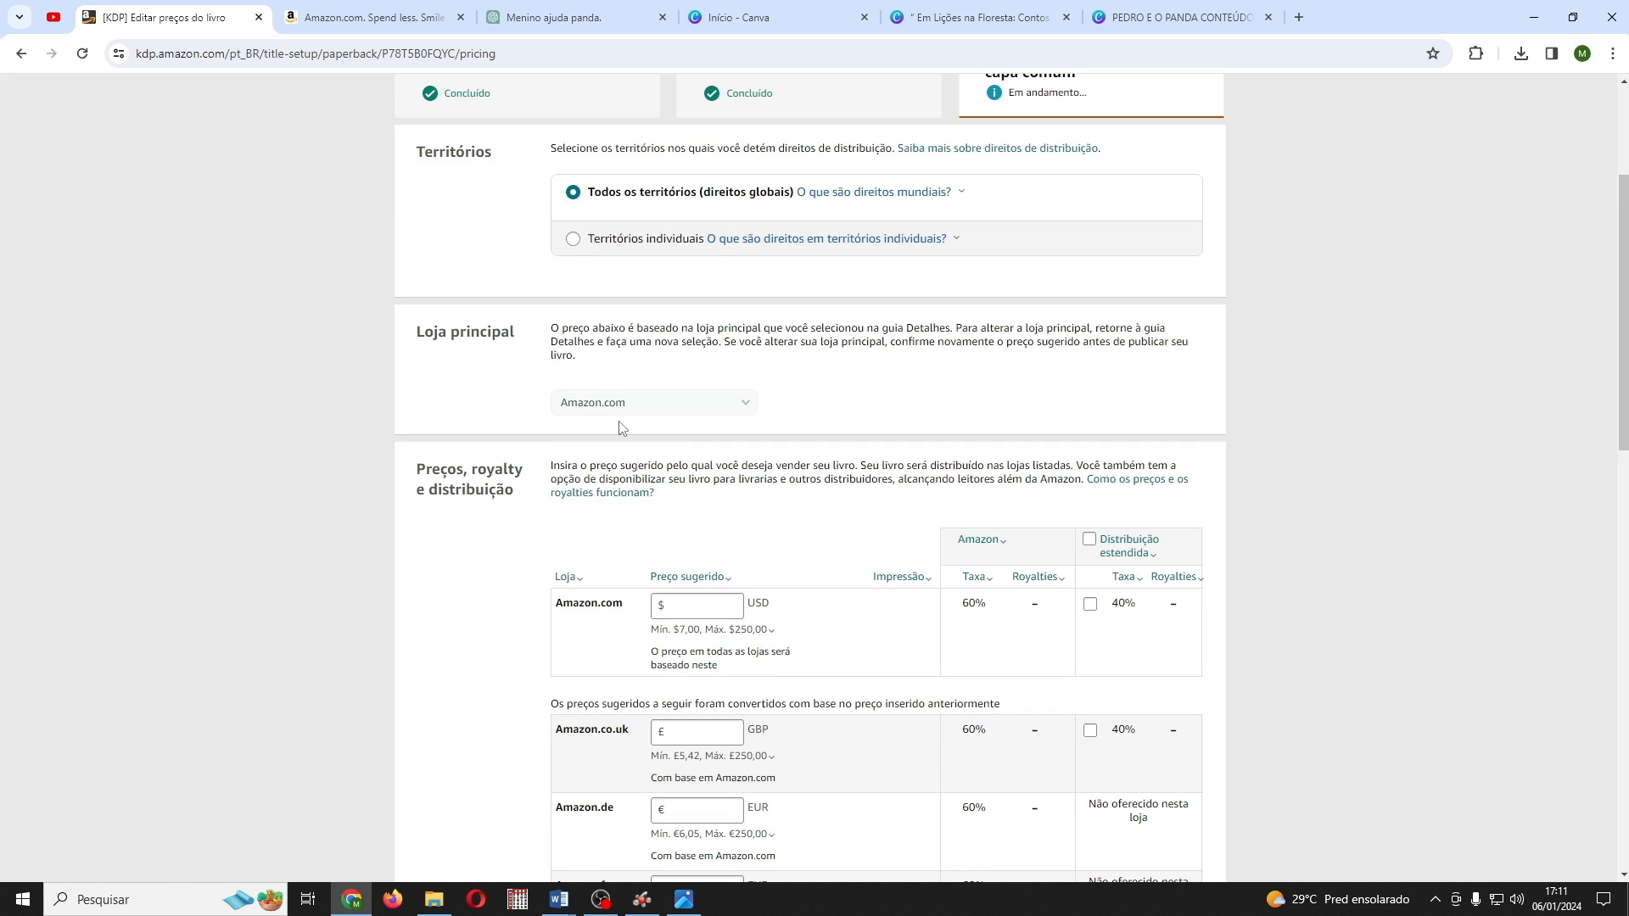
scroll(623, 415, down, 2)
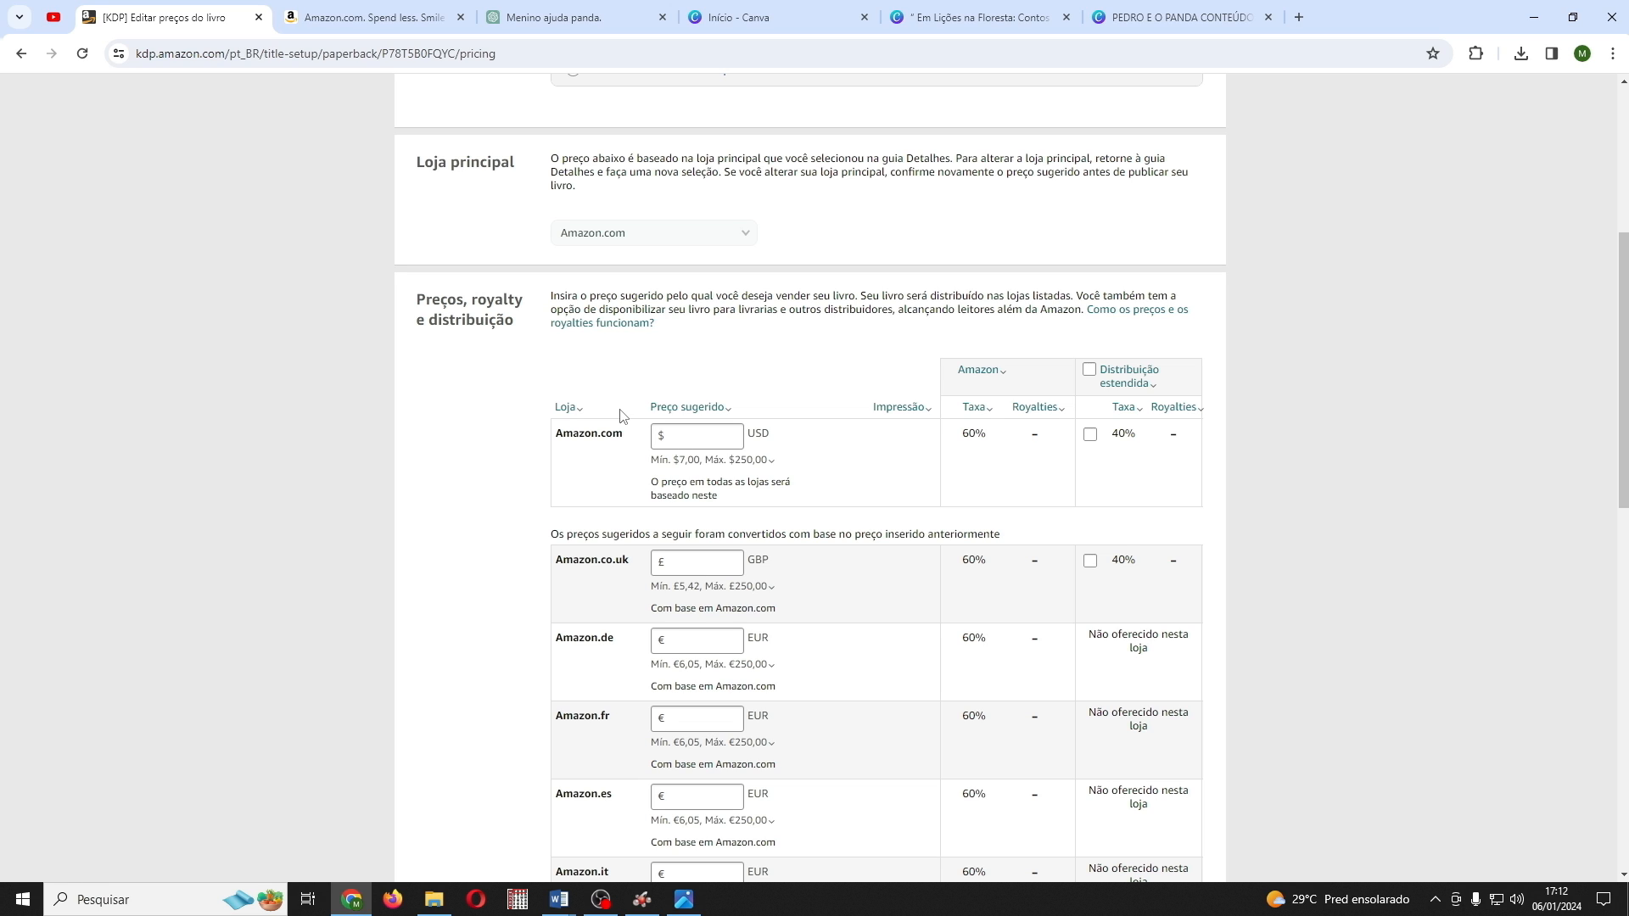
click(678, 440)
text(12,99)
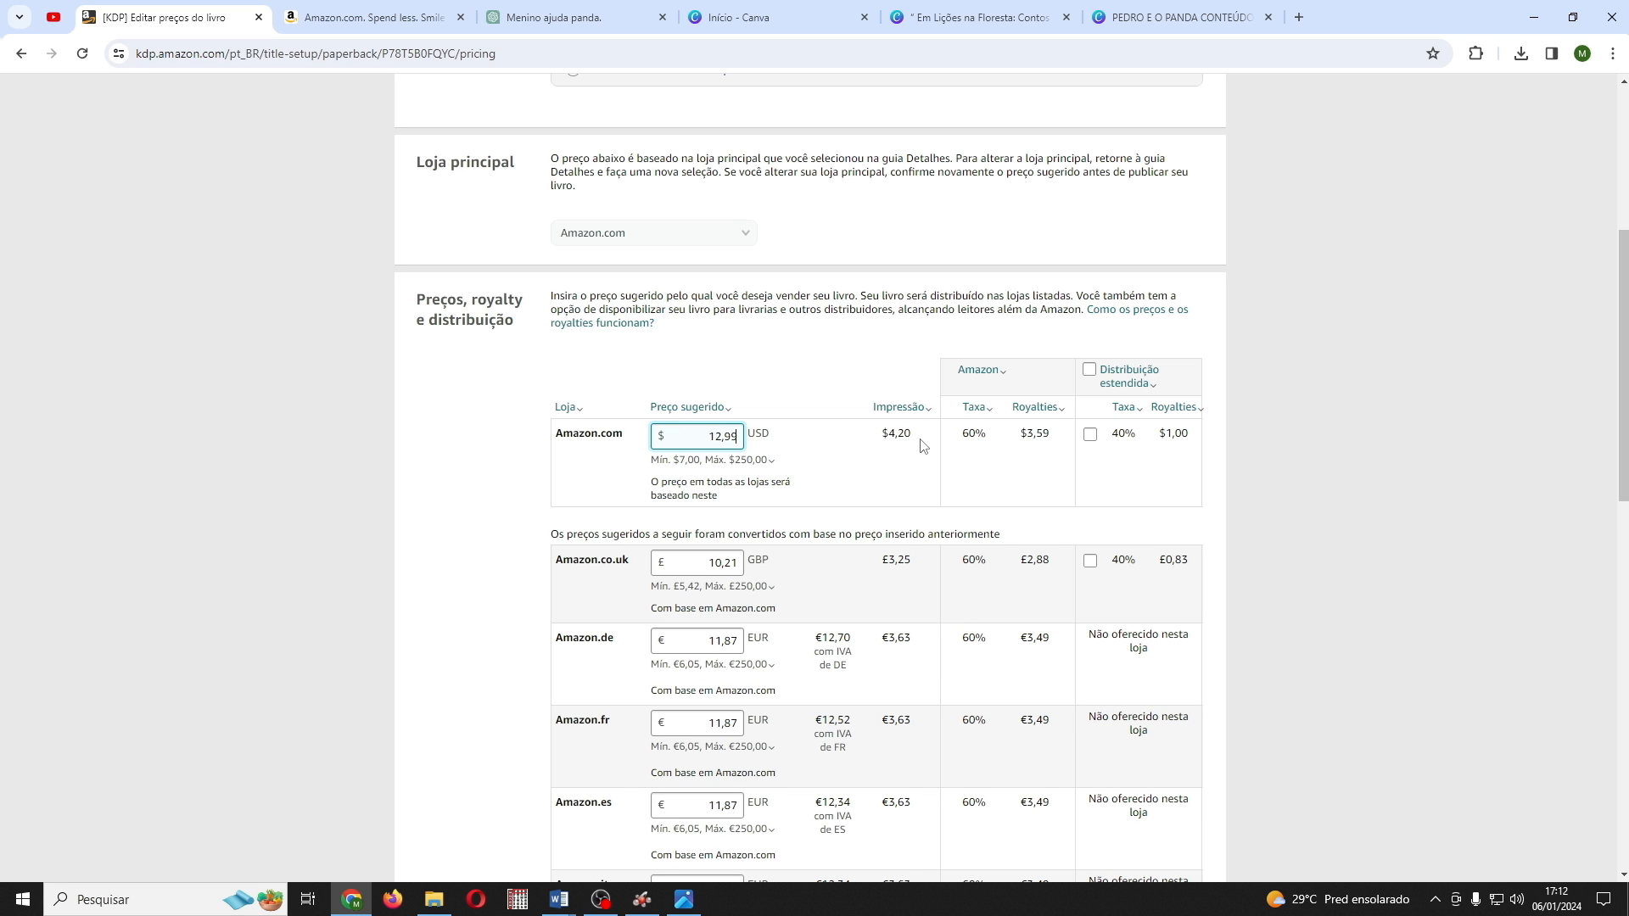
click(1030, 411)
click(1026, 431)
Step: Publish the paperback and dismiss the submission notice to return to the book library
scroll(917, 497, down, 3)
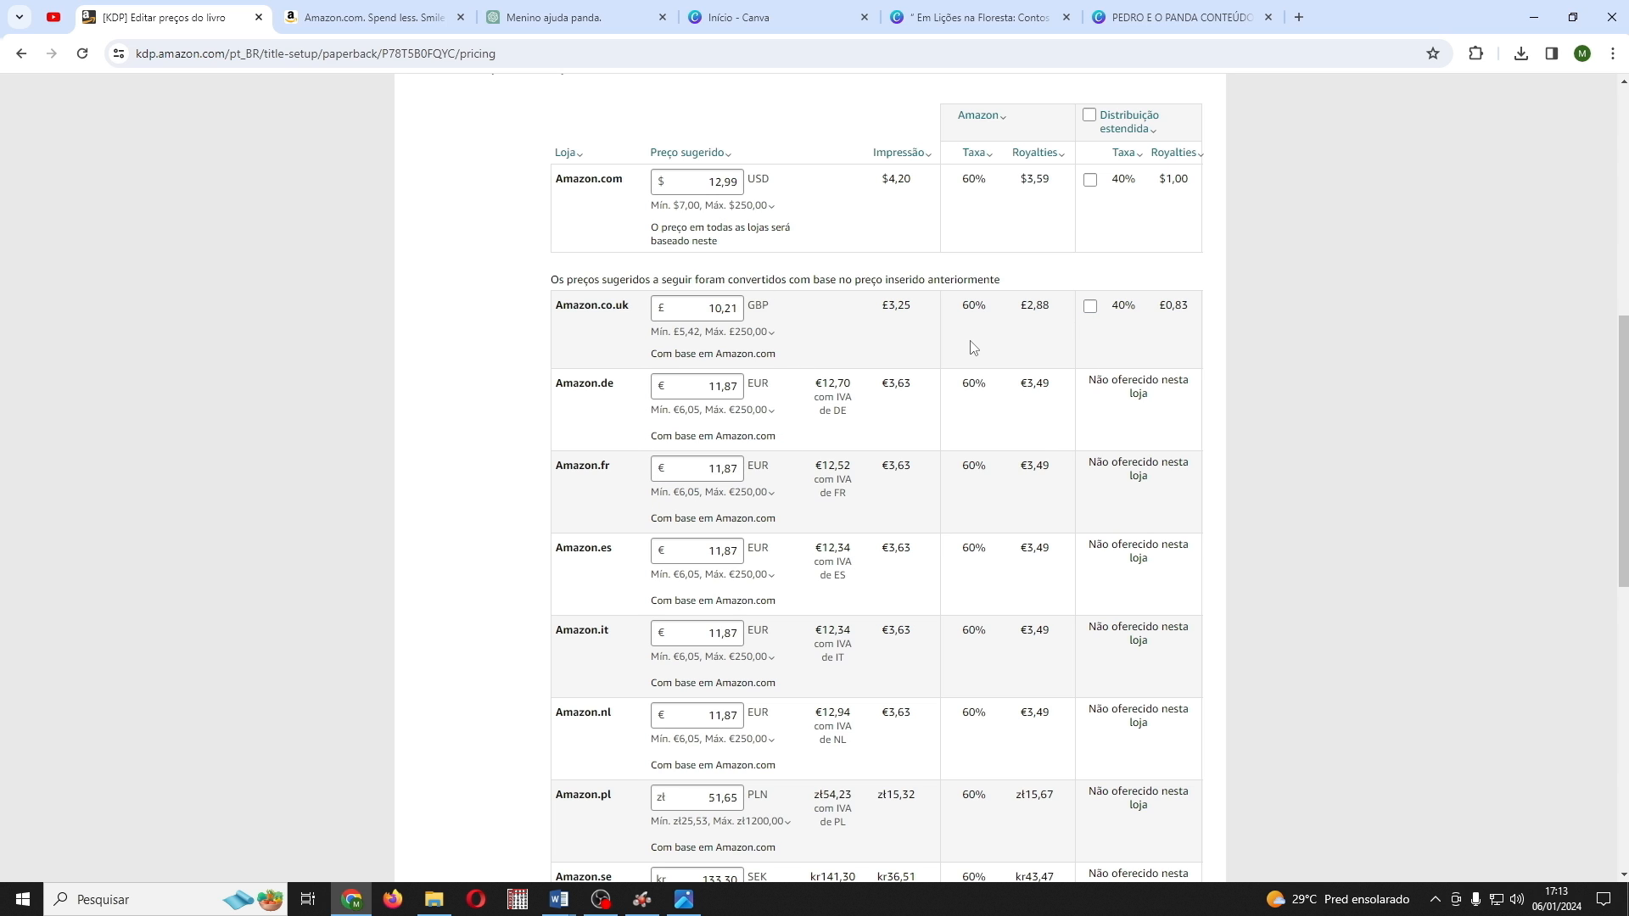
scroll(973, 348, down, 10)
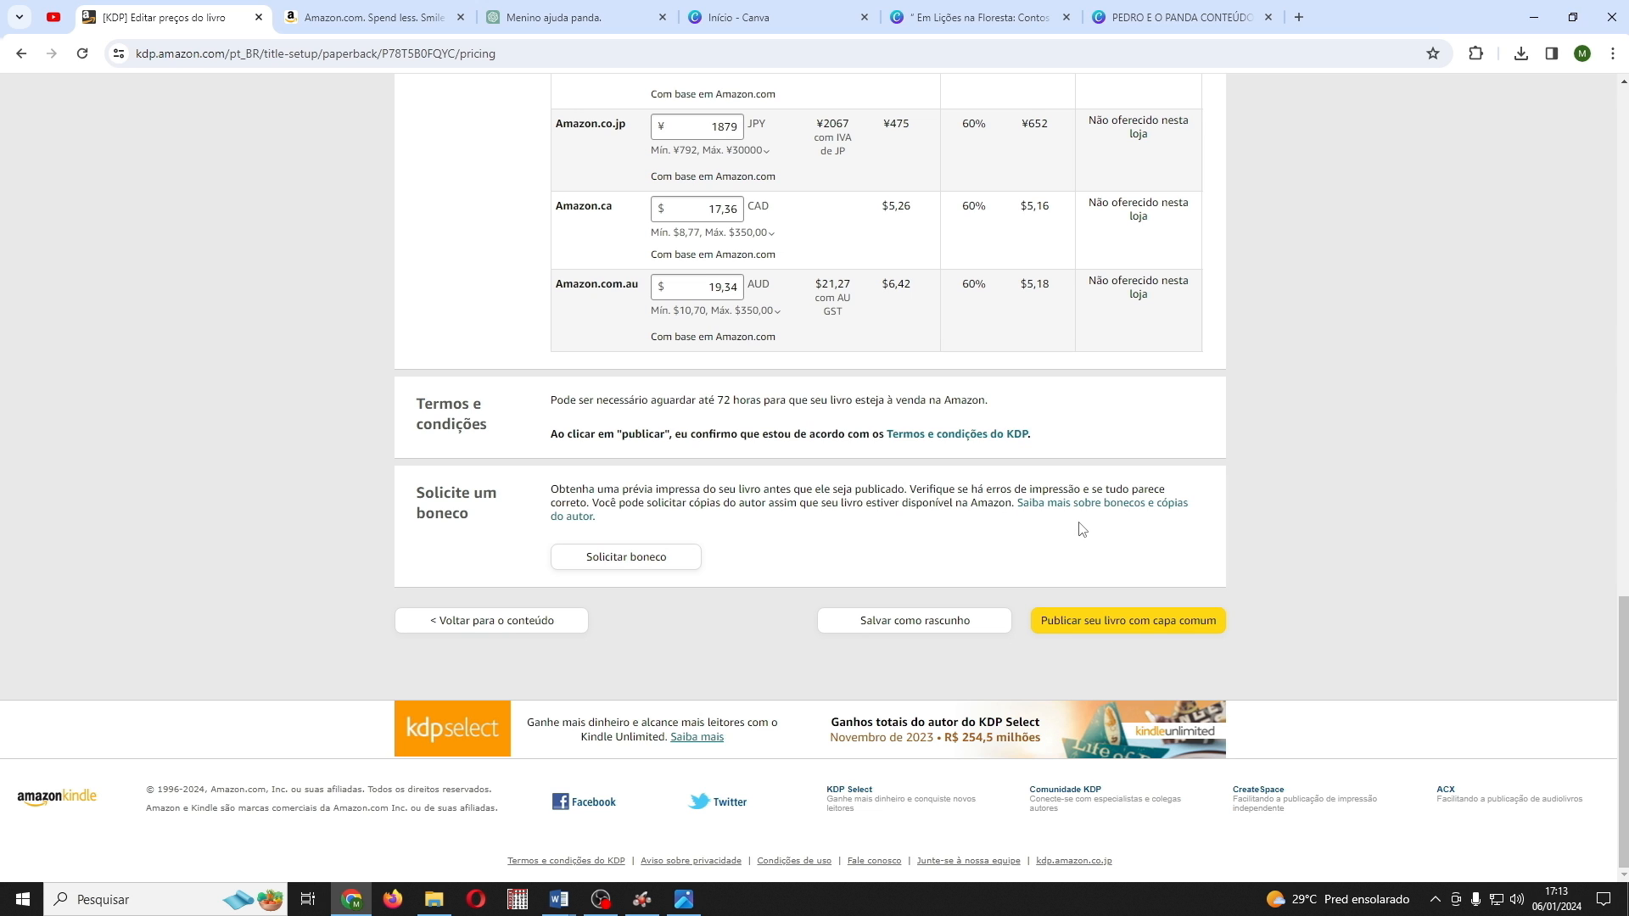
click(1109, 623)
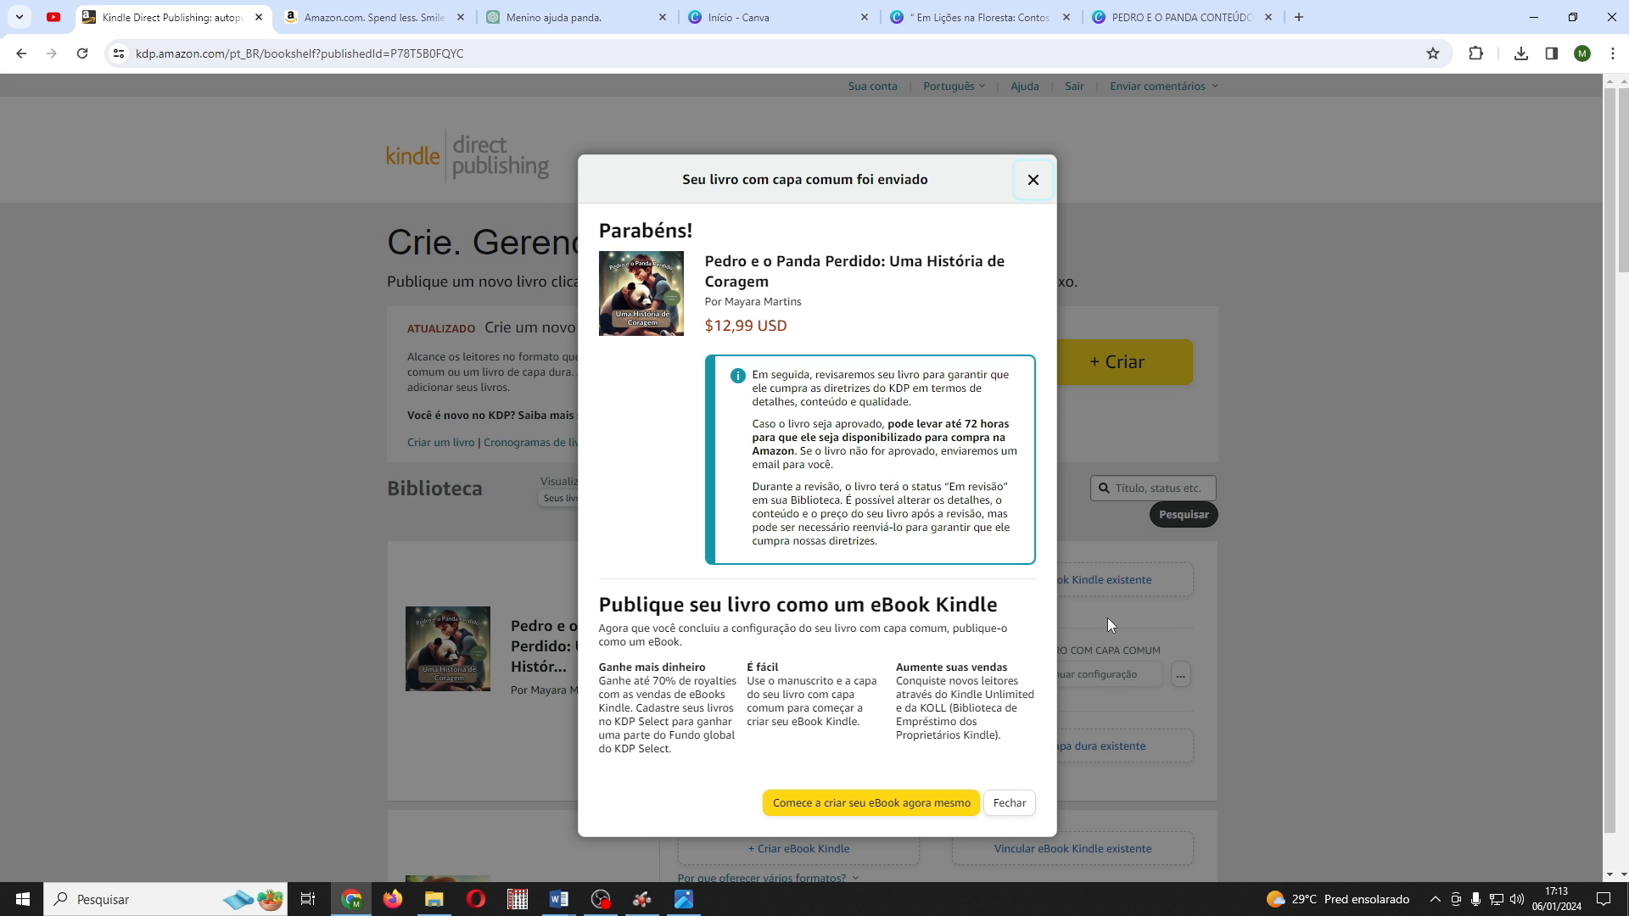
click(1011, 804)
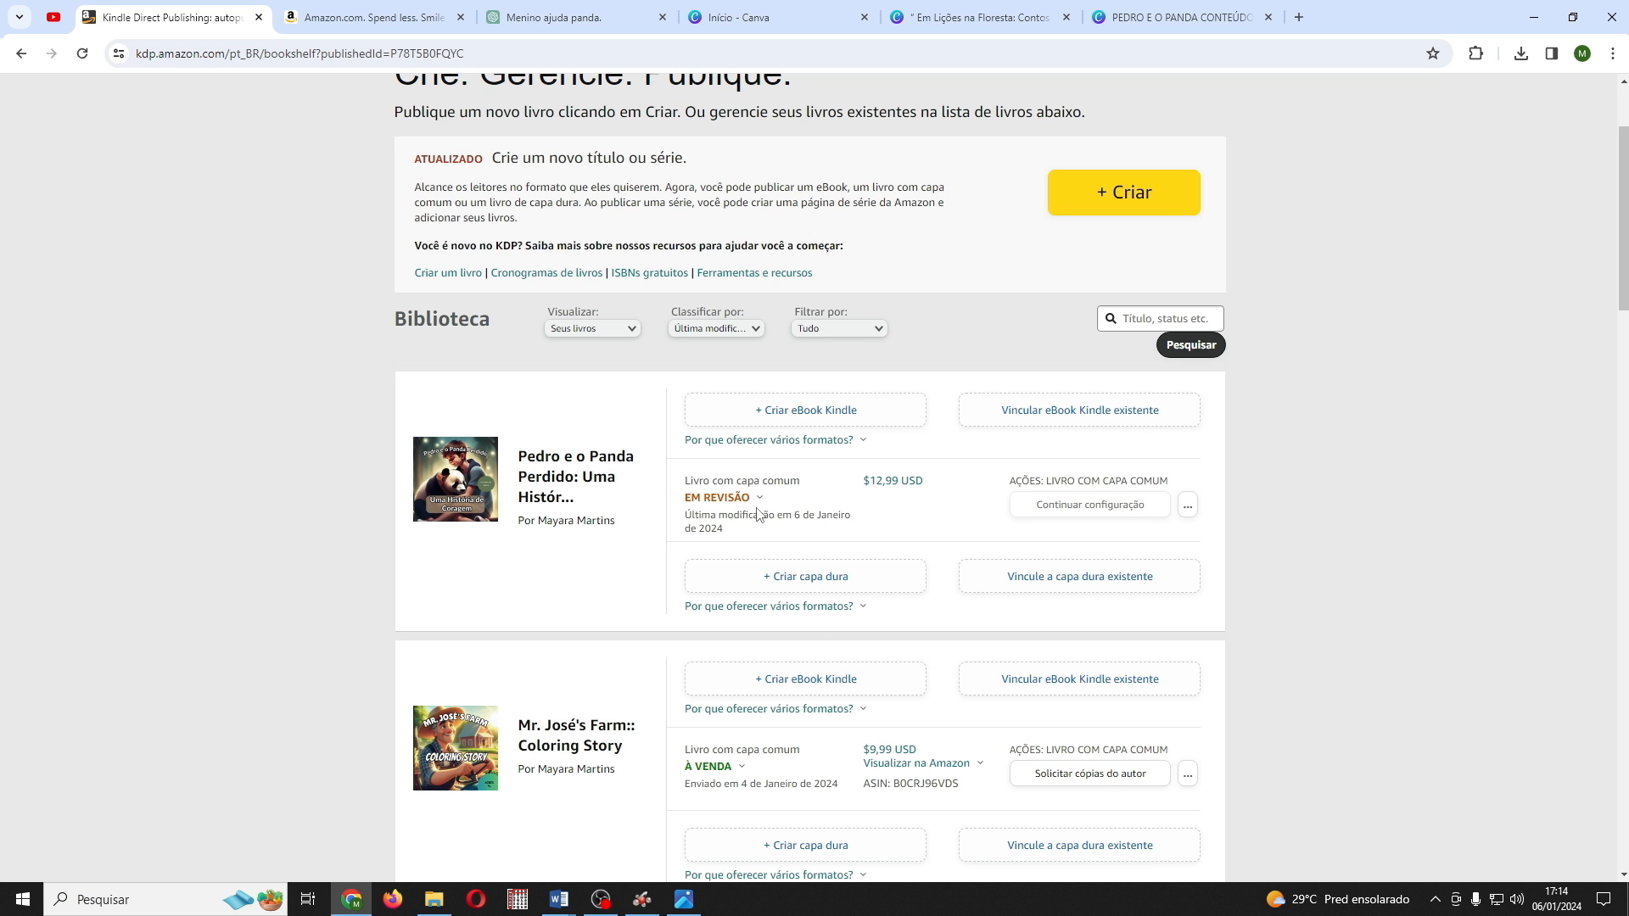
scroll(593, 668, up, 1)
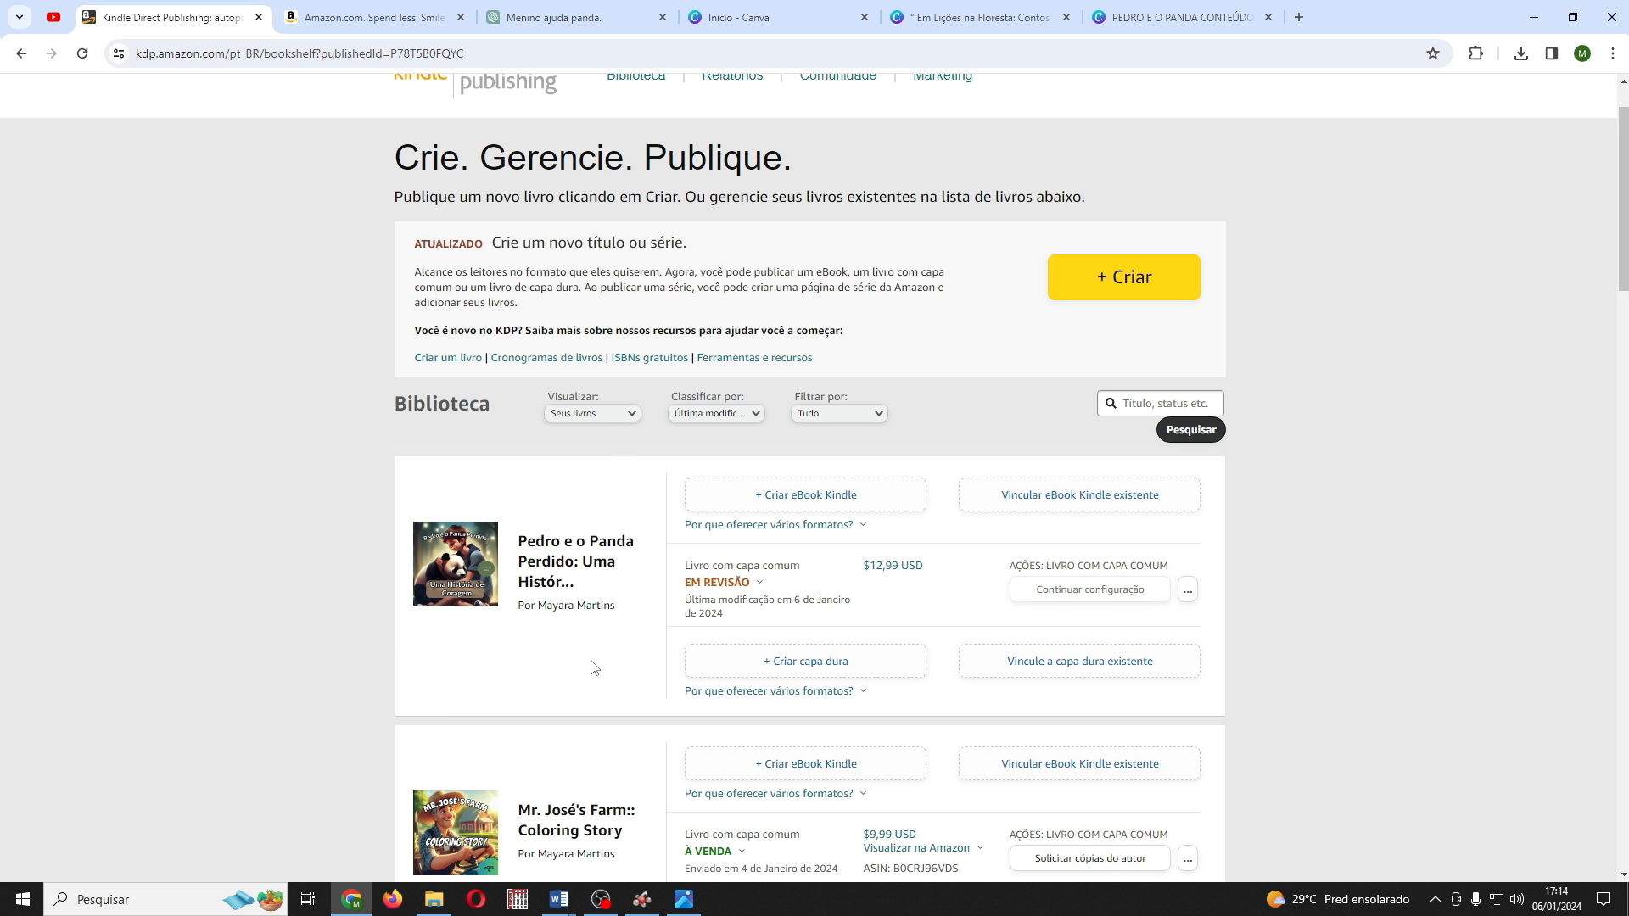